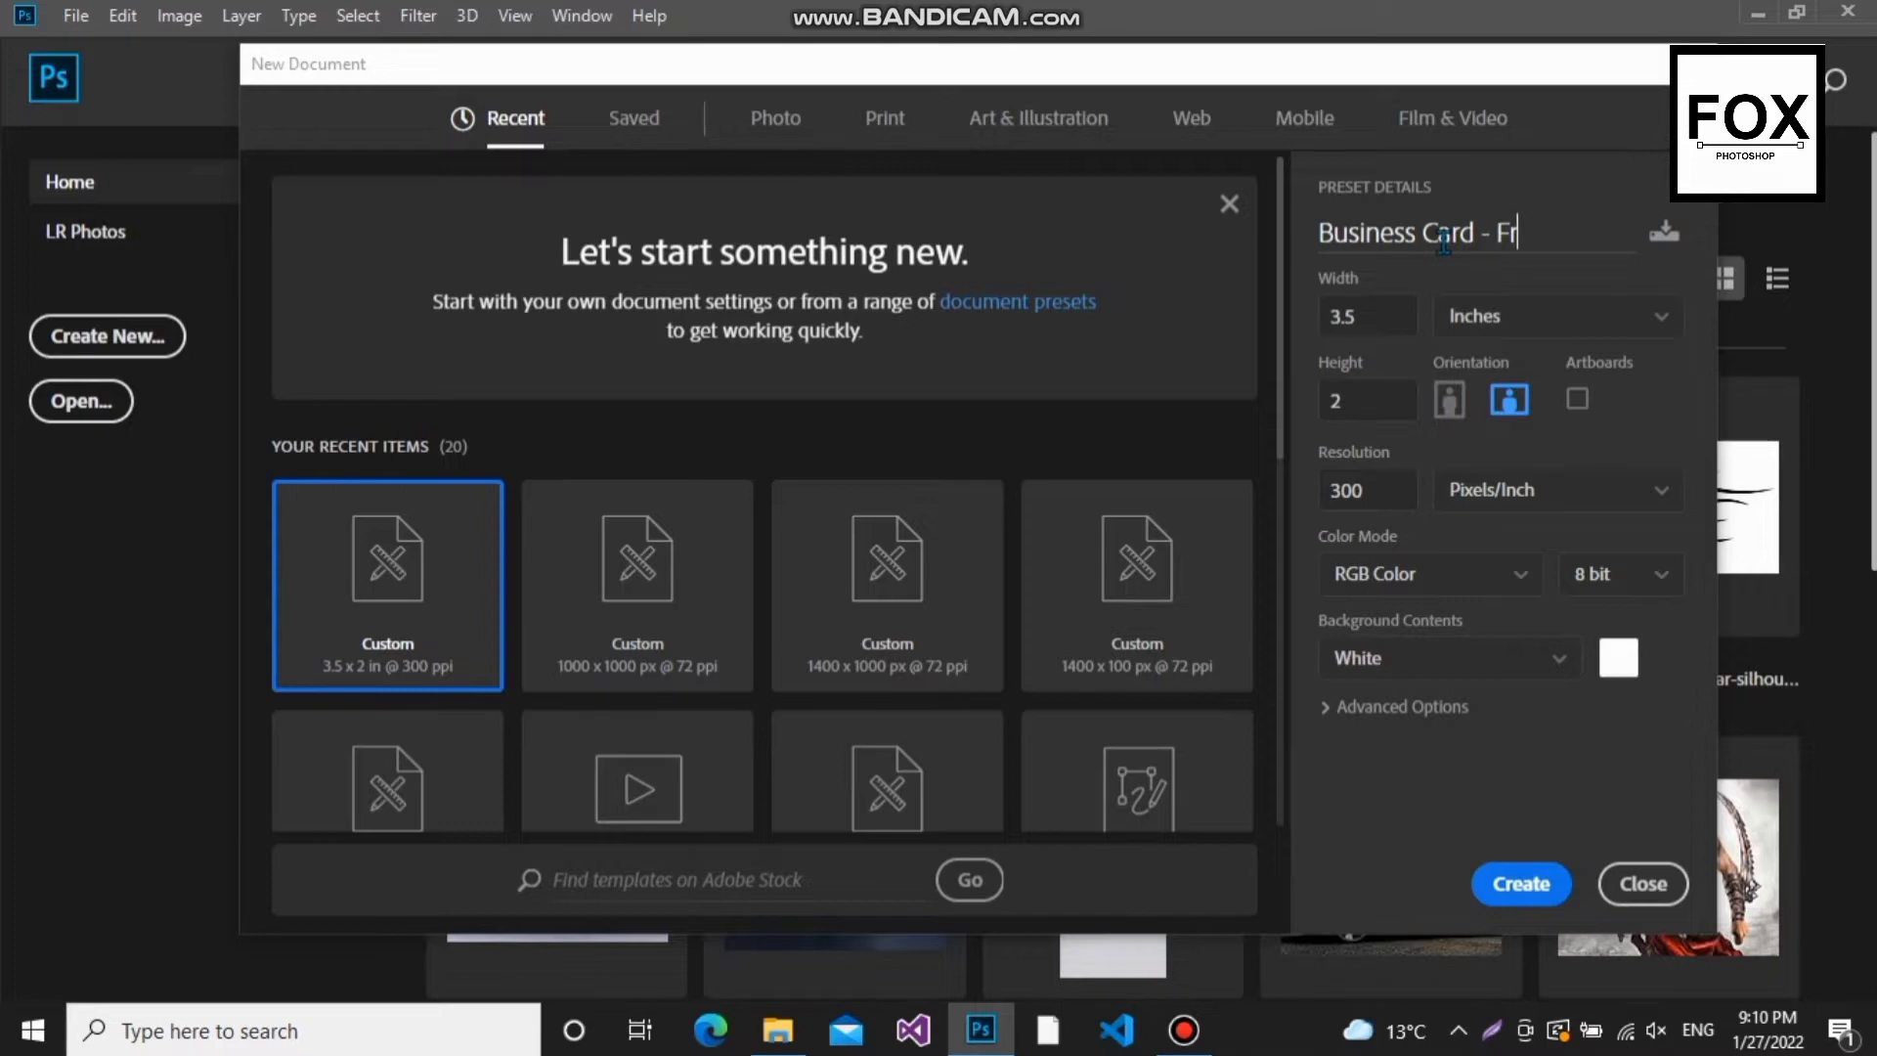
Step: Name the new document "Business Card - Front" and create it at 3.5 × 2 inches, 300 pixels/inch, with a white background
{"action": "type", "text": "ont"}
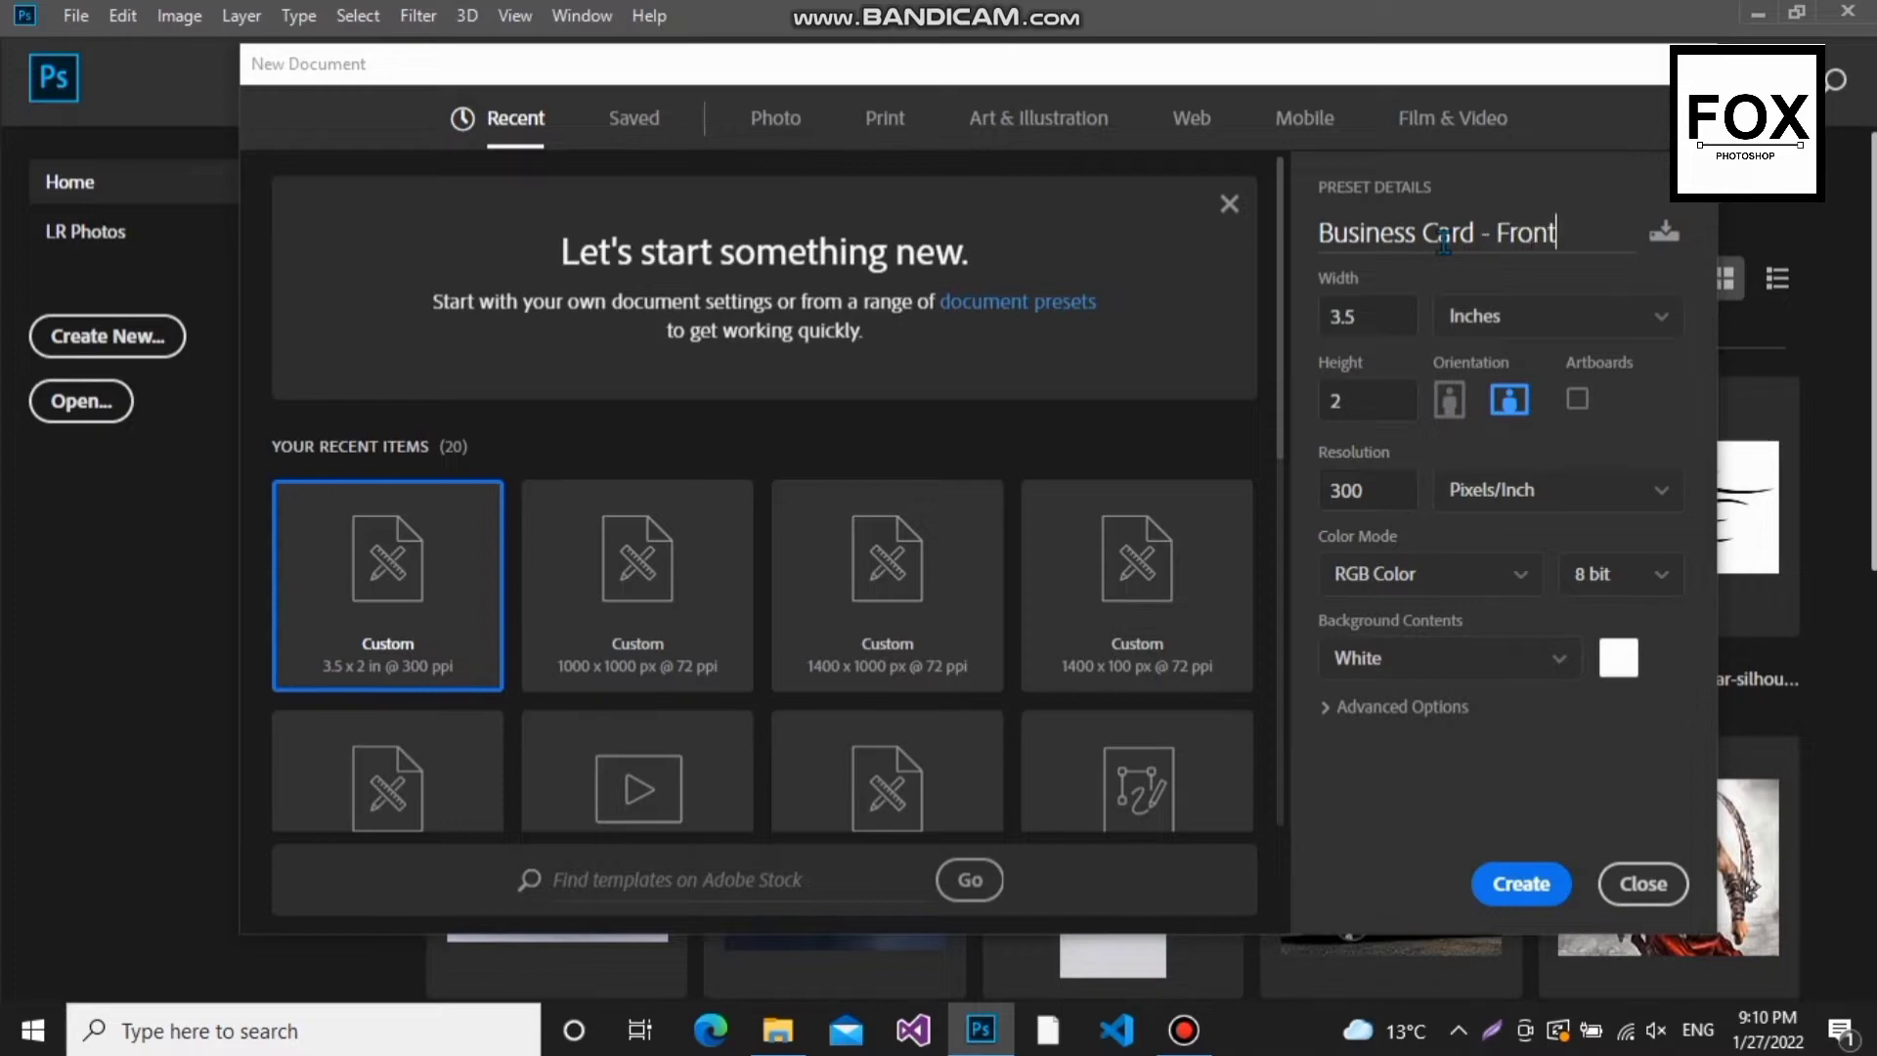
{"action": "left_click", "coordinate": [1533, 884]}
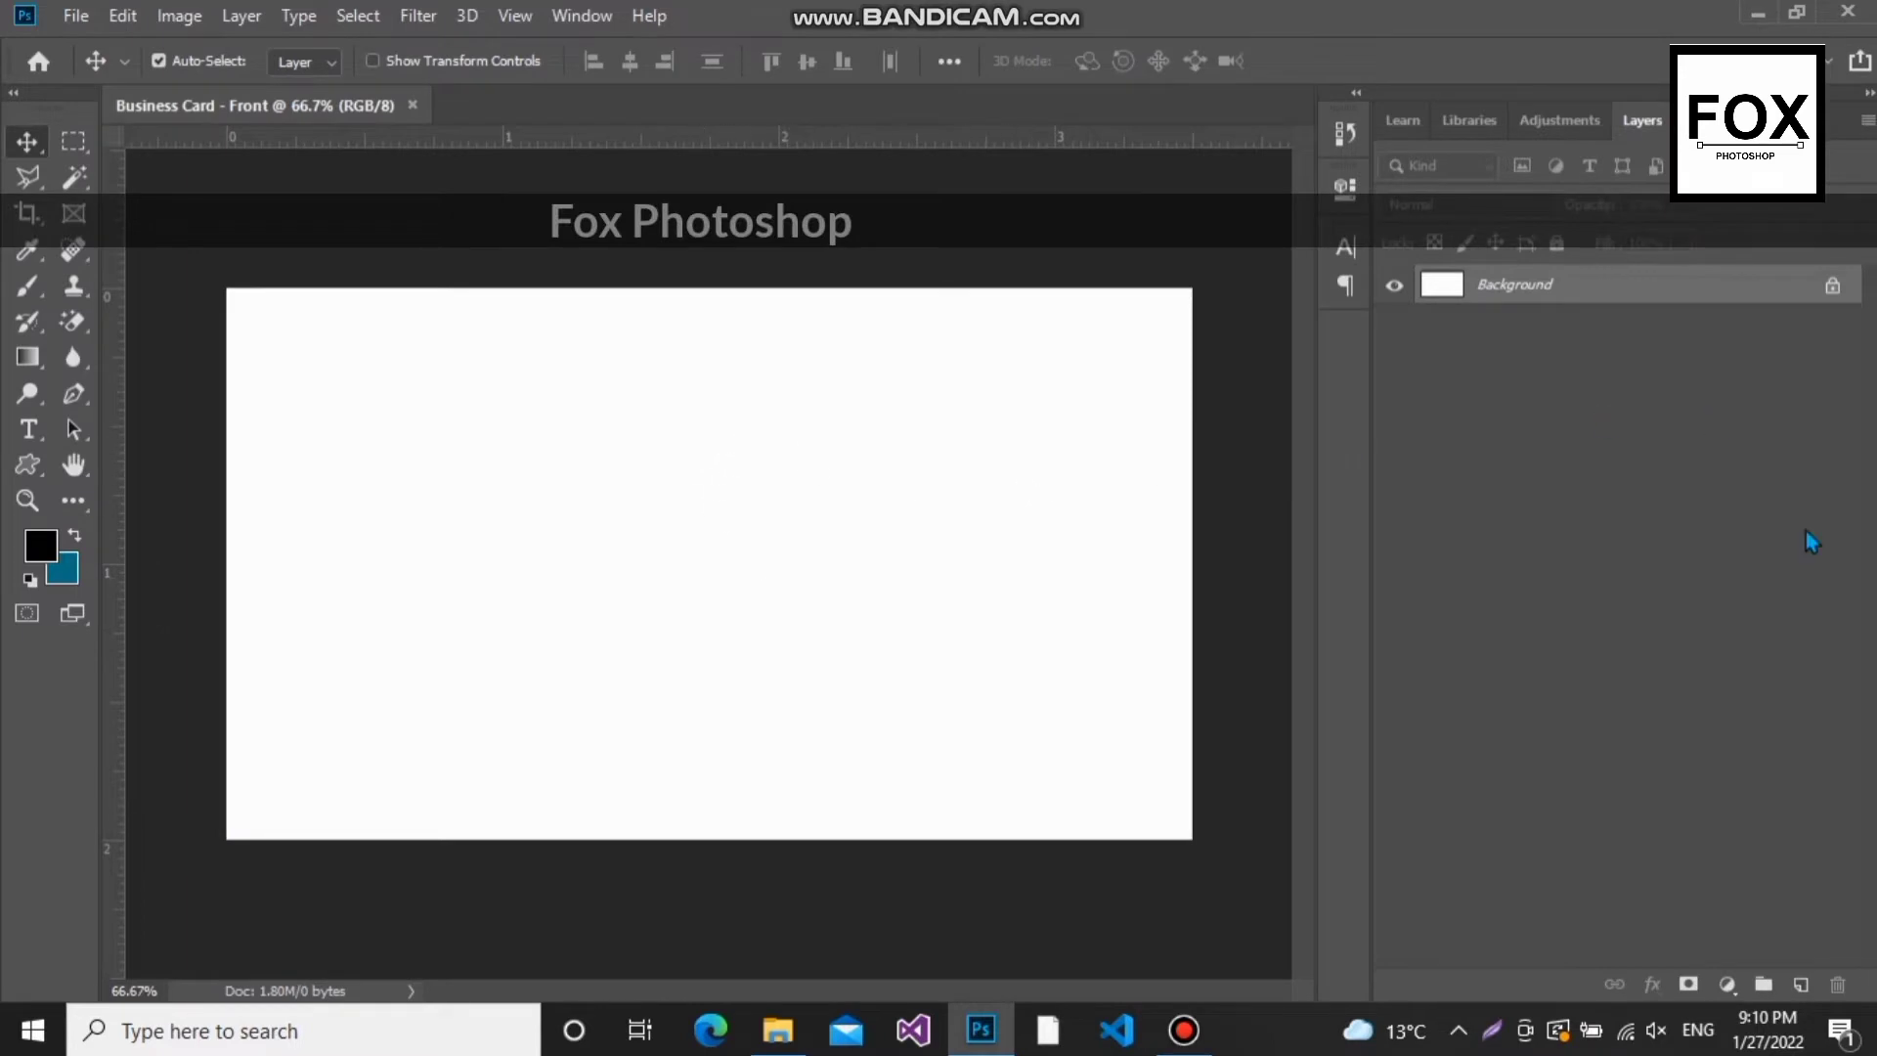
Step: Add a new layer and draw the black house-shaped pentagon custom shape, about 324 × 332 px, on the card's left half
{"action": "left_click", "coordinate": [1801, 984]}
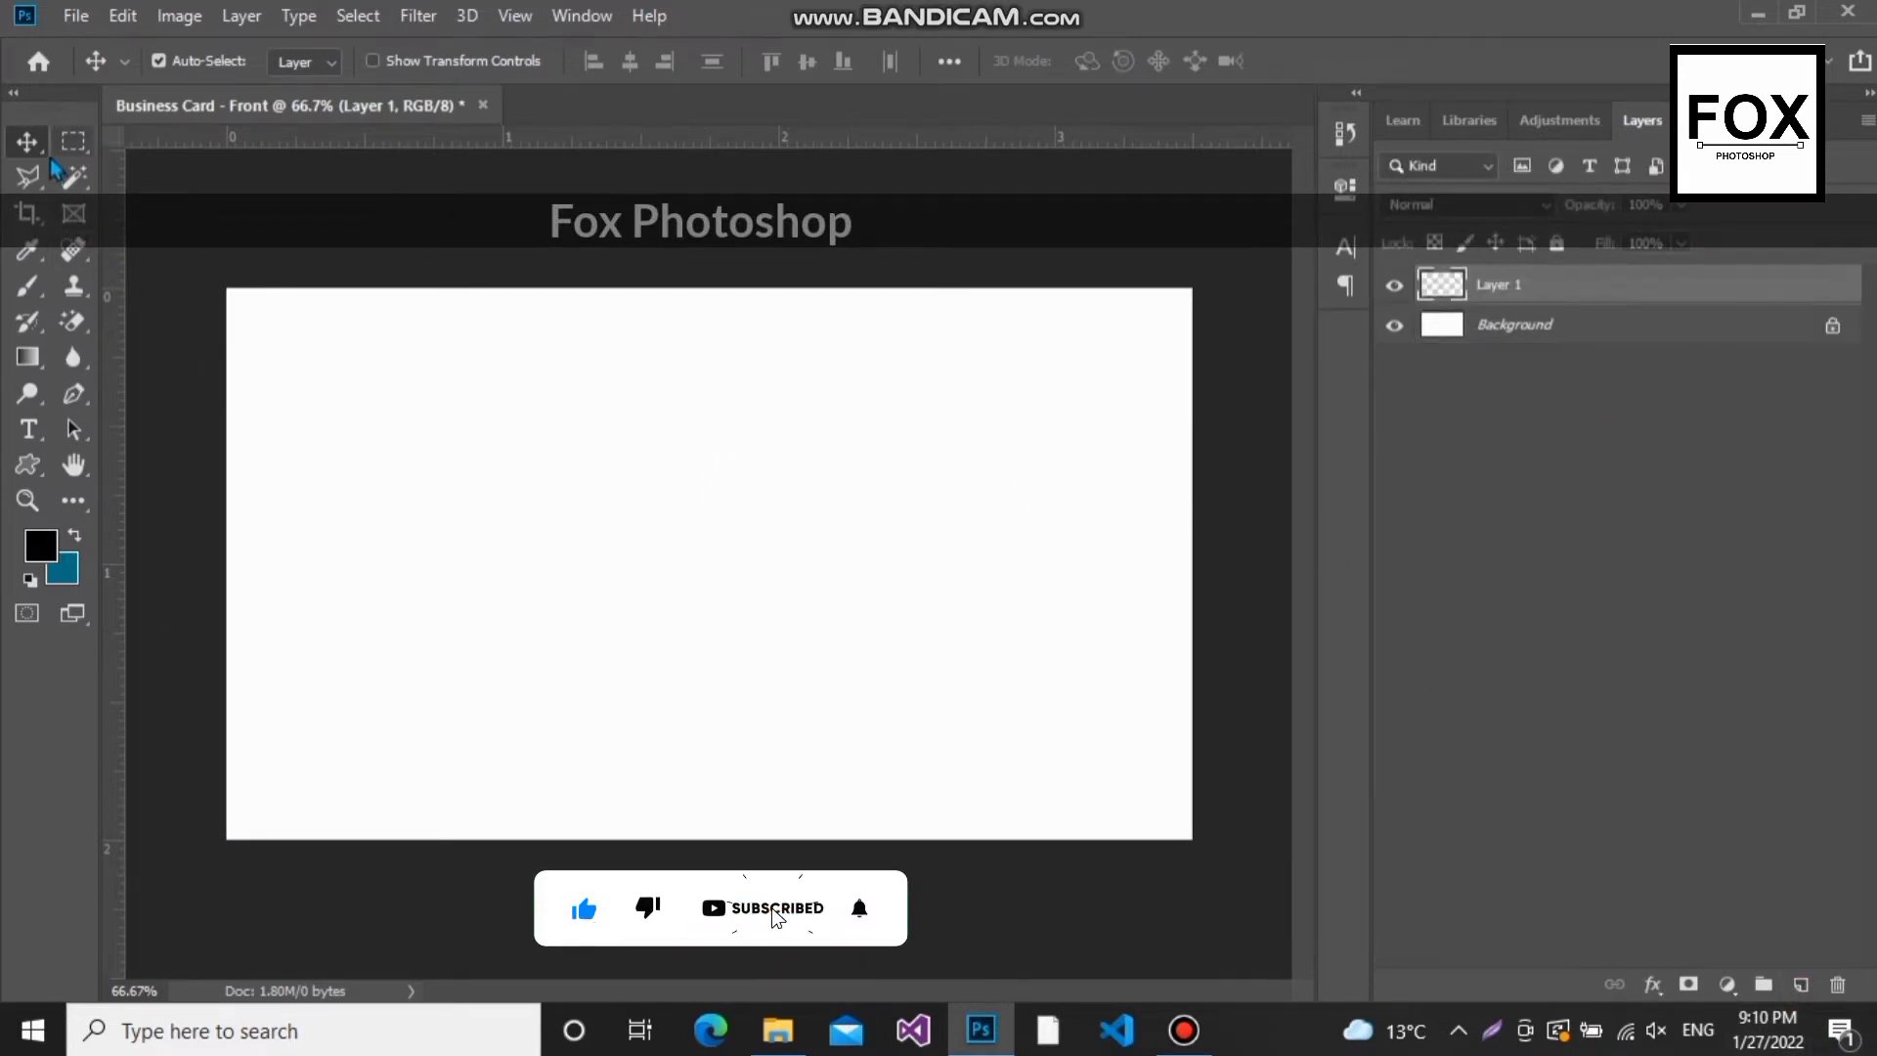
{"action": "left_click", "coordinate": [29, 395]}
{"action": "left_click", "coordinate": [30, 463]}
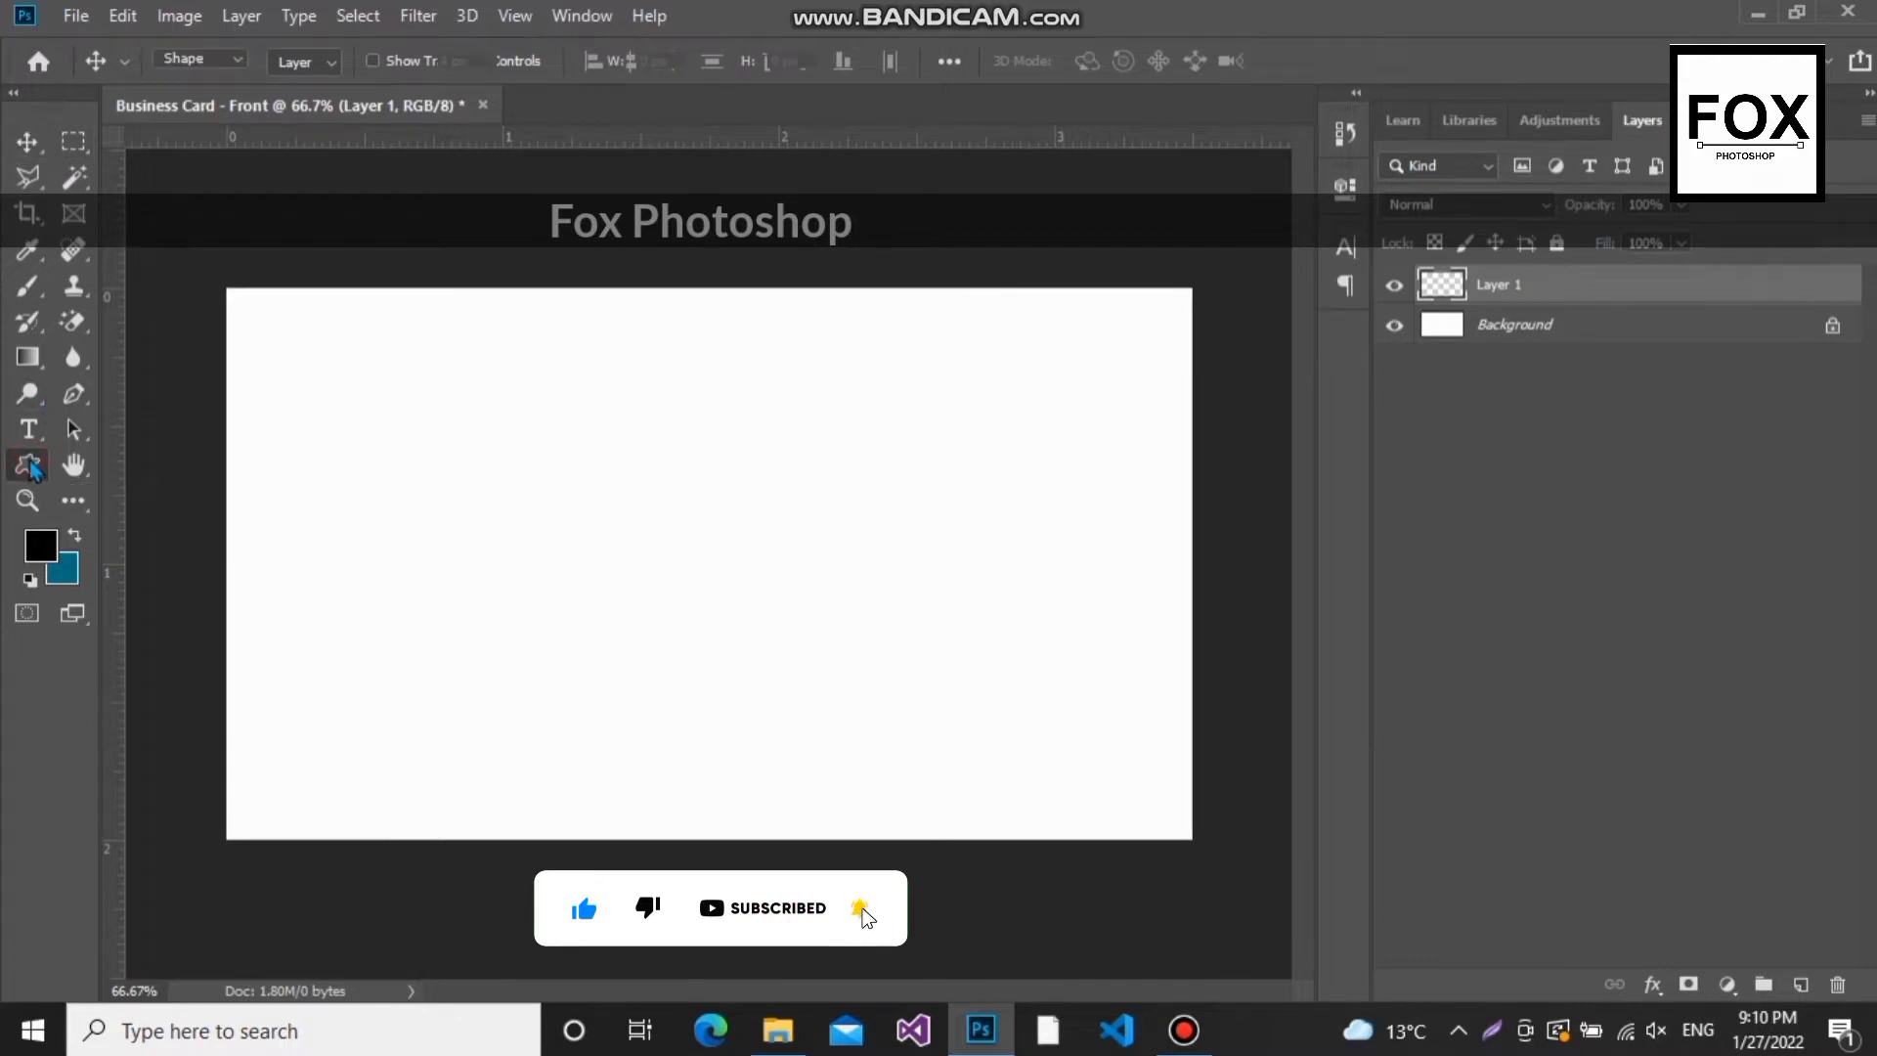
{"action": "left_click", "coordinate": [1117, 62]}
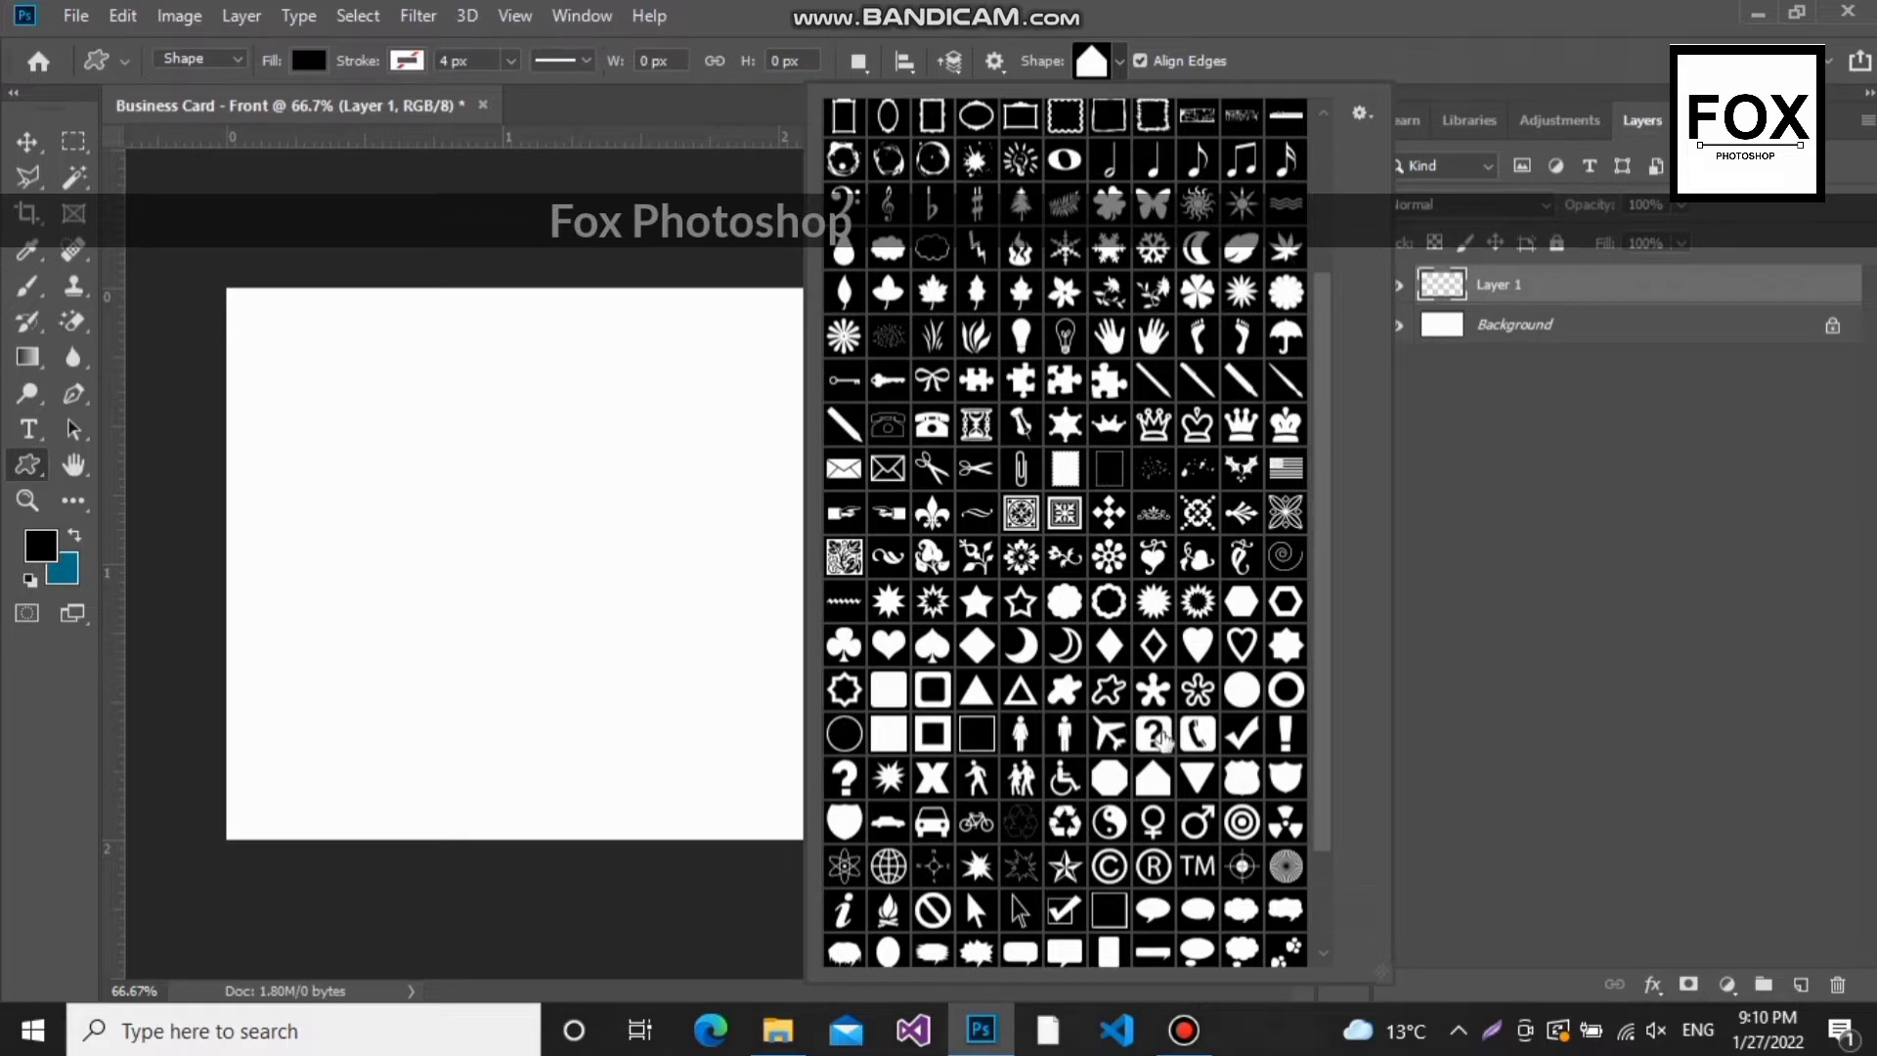
{"action": "left_click", "coordinate": [1157, 779]}
{"action": "left_click", "coordinate": [1108, 76]}
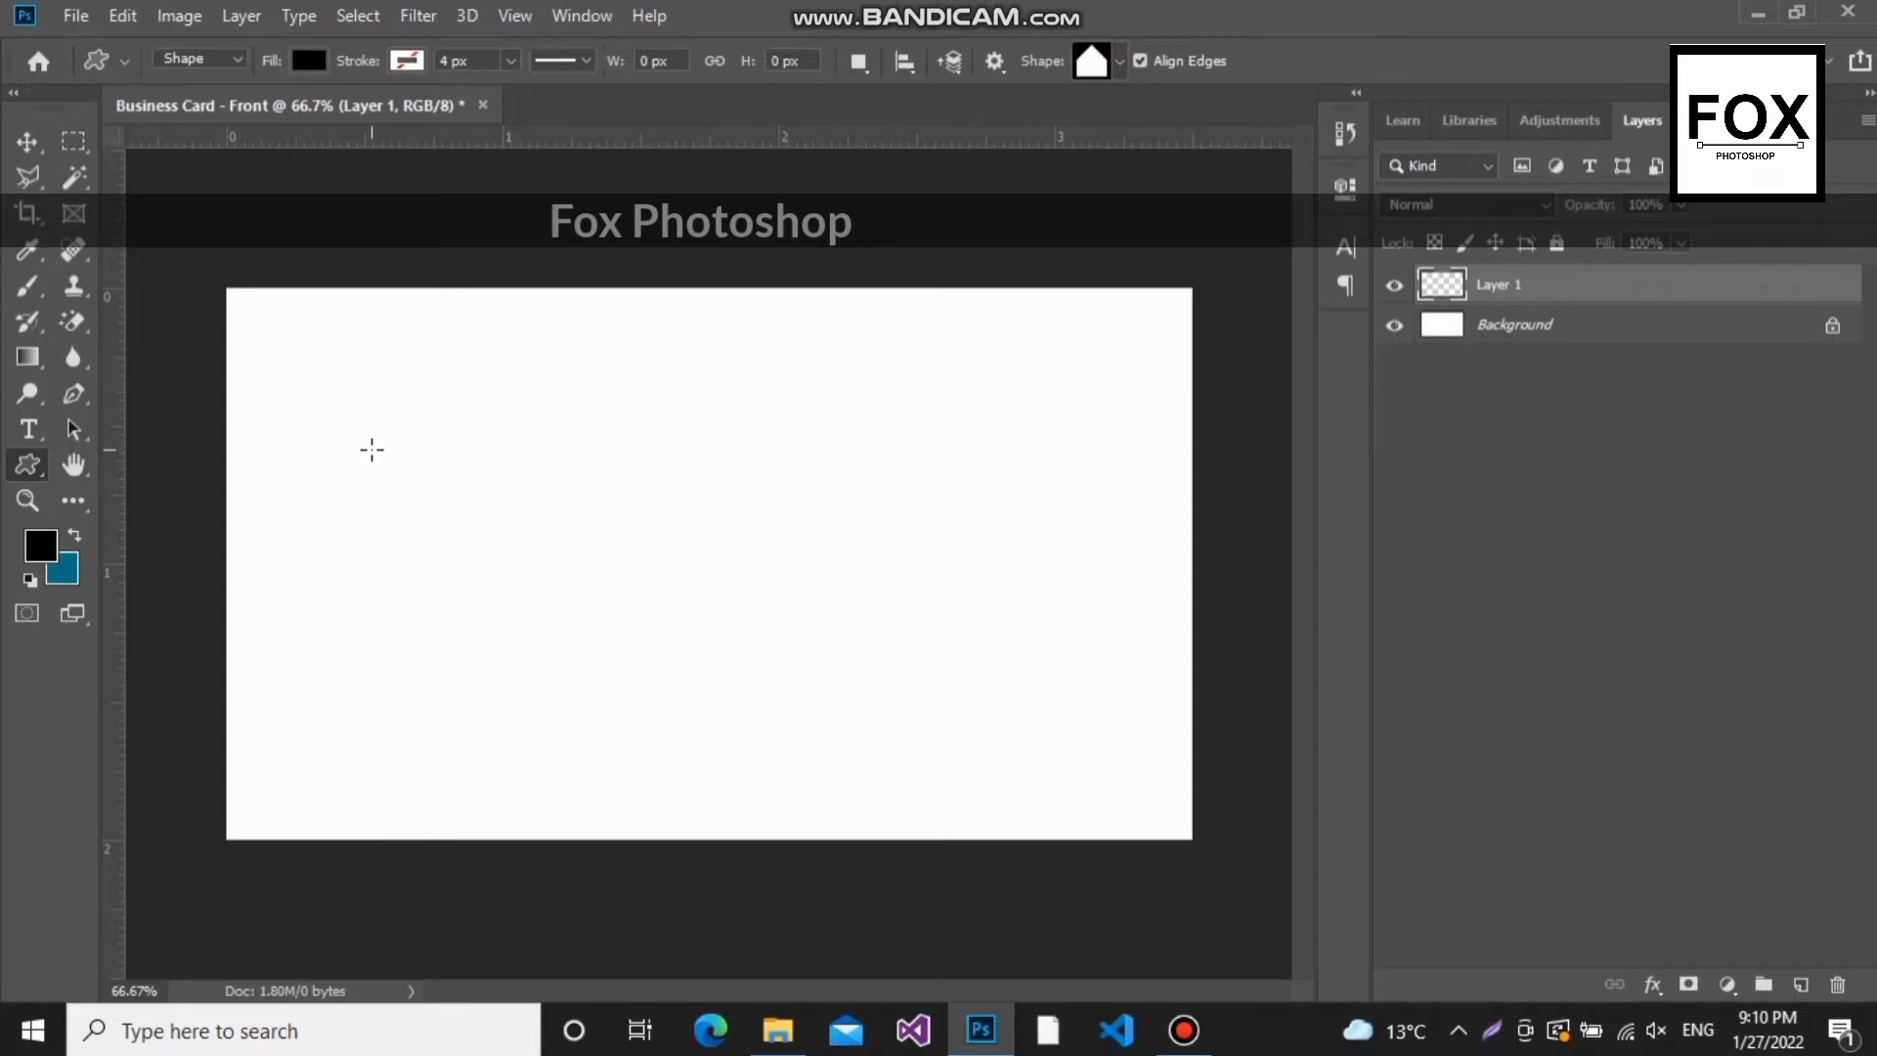
{"action": "left_click_drag", "start_coordinate": [372, 449], "coordinate": [900, 753]}
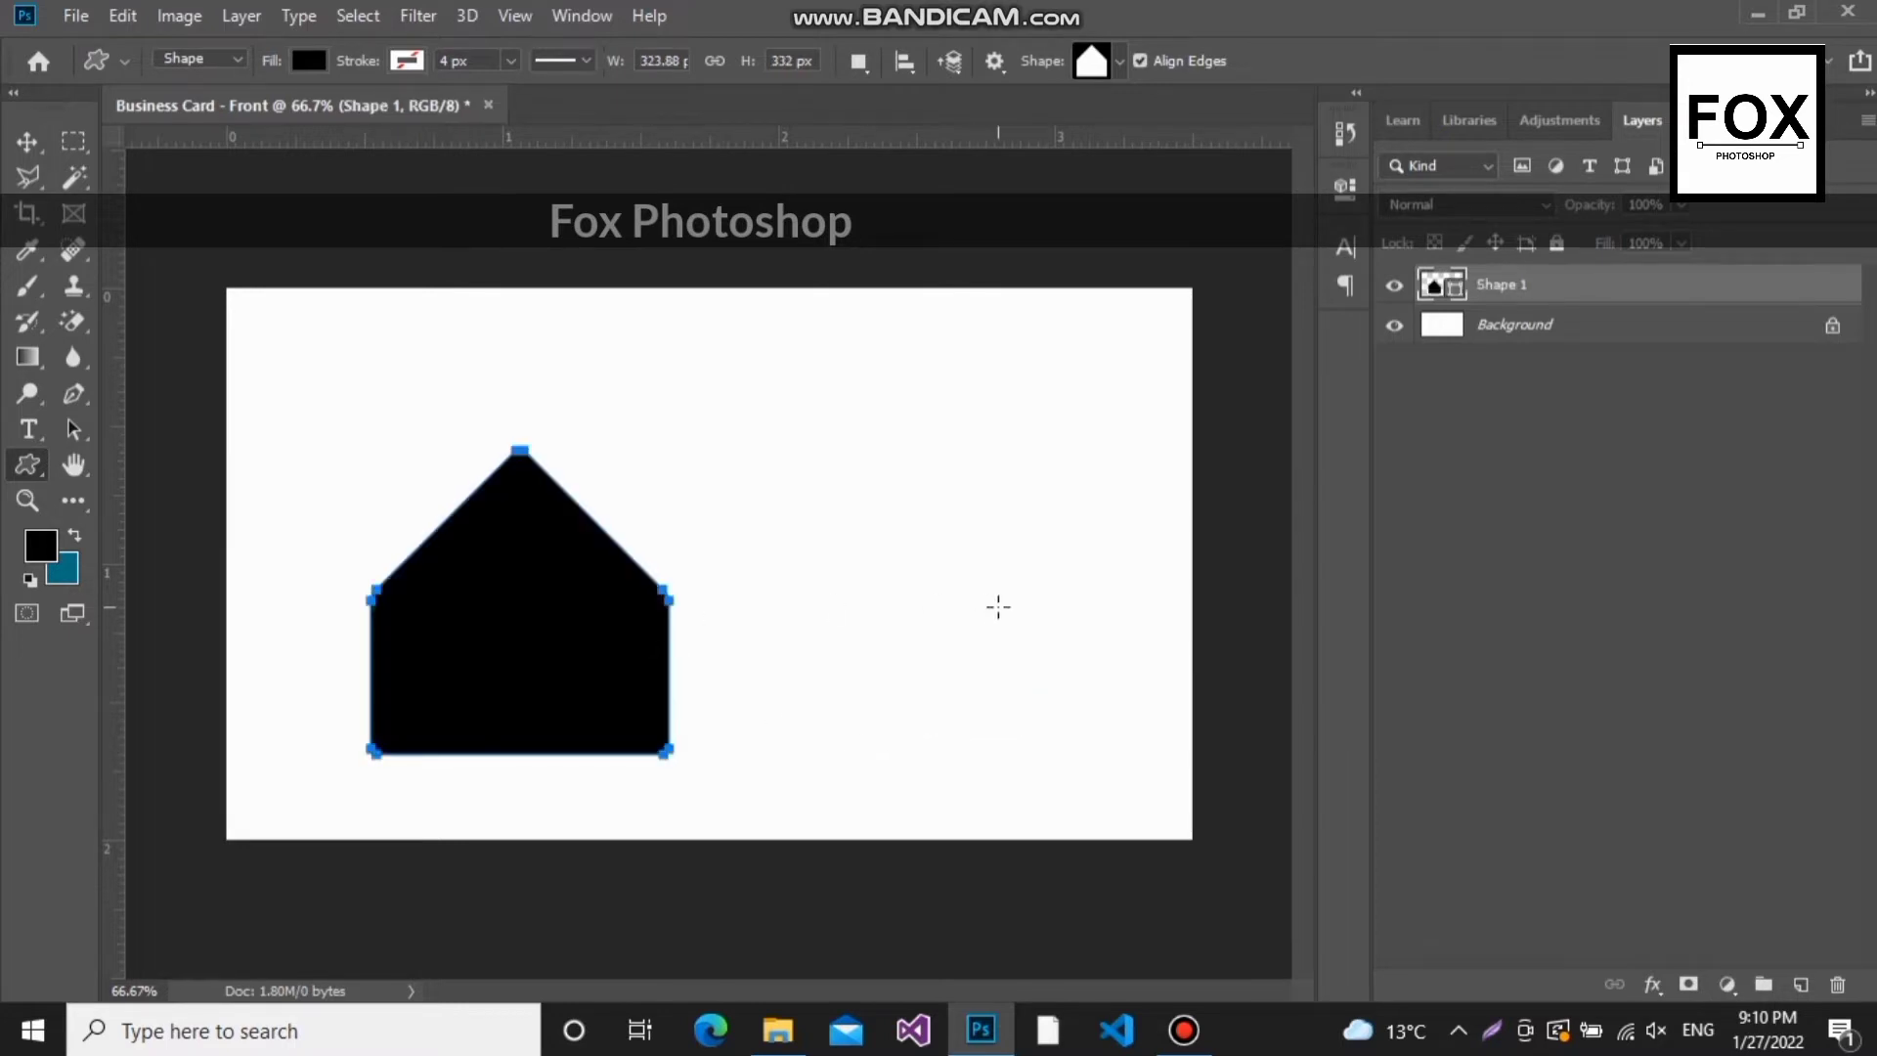
Step: Rotate the pentagon 90° to point right, centre it vertically at the card's left edge, and scale it to about 136%
{"action": "key", "text": "ctrl+t"}
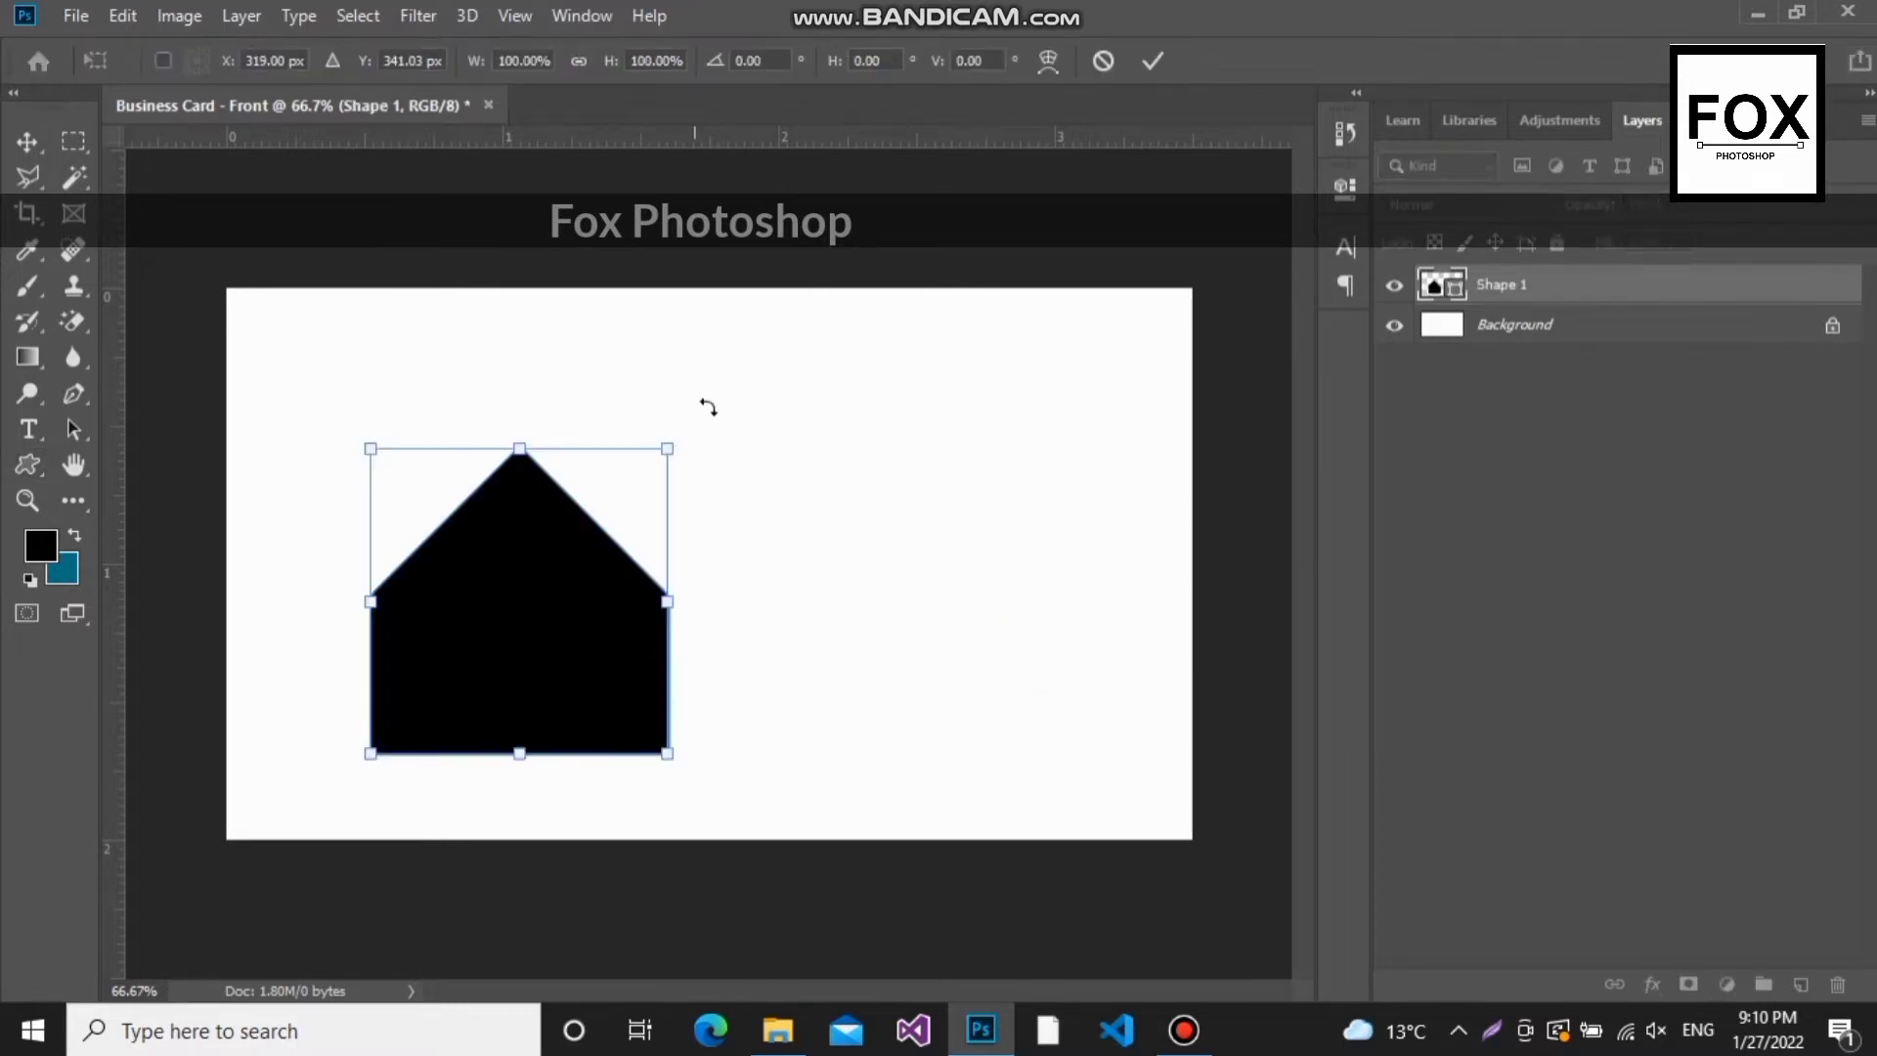
{"action": "left_click_drag", "start_coordinate": [708, 407], "coordinate": [720, 812]}
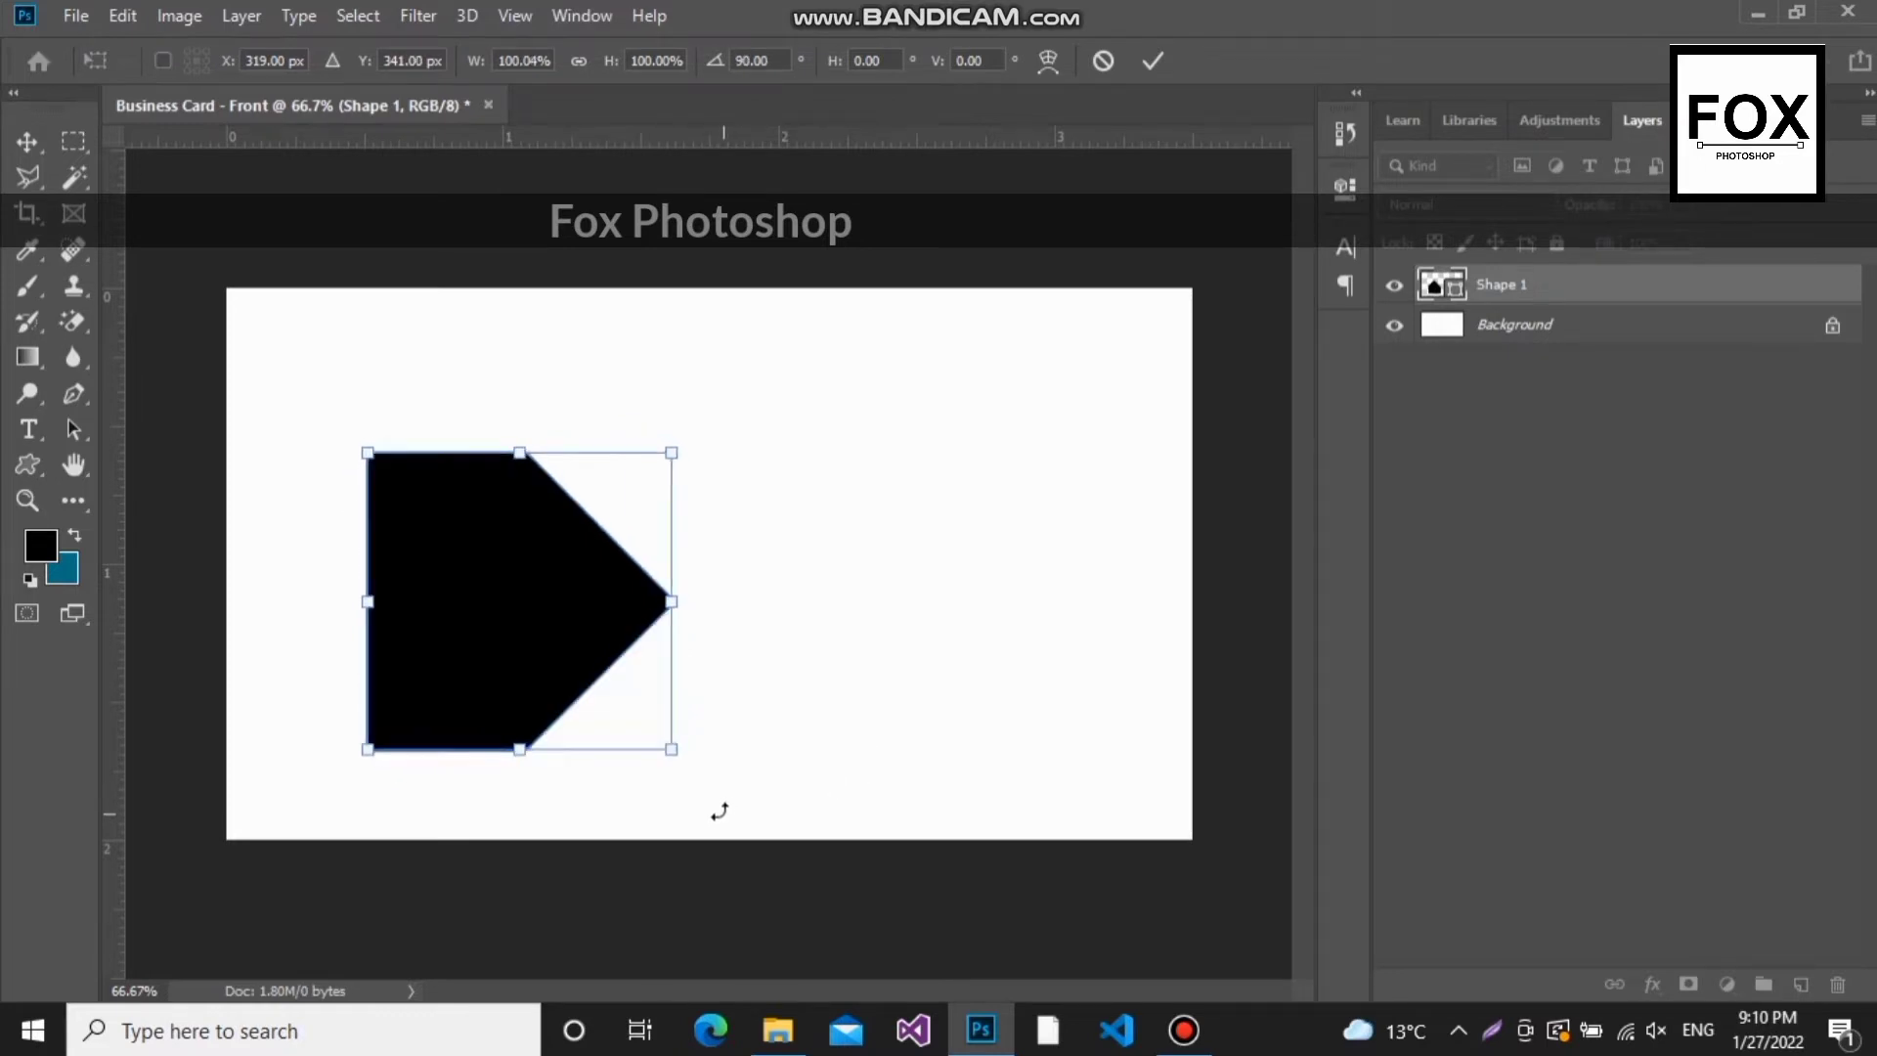
{"action": "left_click_drag", "start_coordinate": [524, 586], "coordinate": [386, 558]}
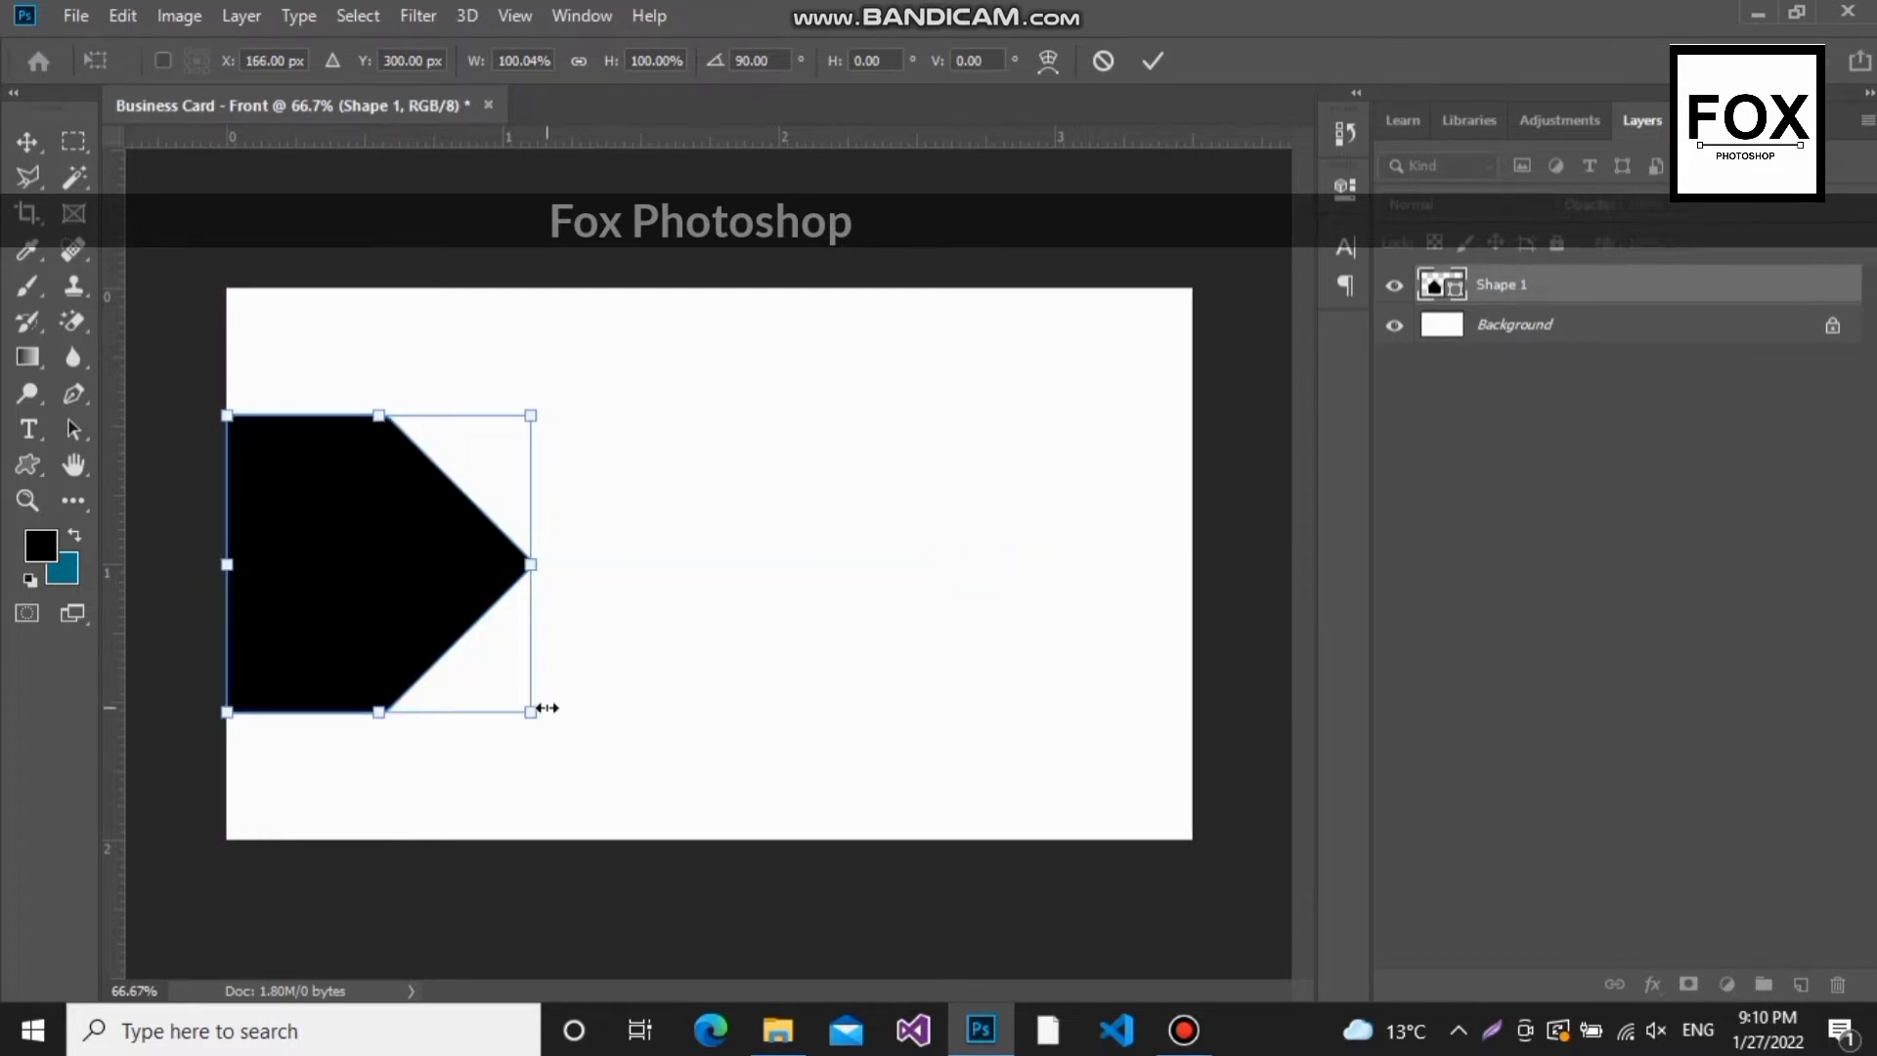
{"action": "left_click_drag", "start_coordinate": [521, 711], "coordinate": [588, 753]}
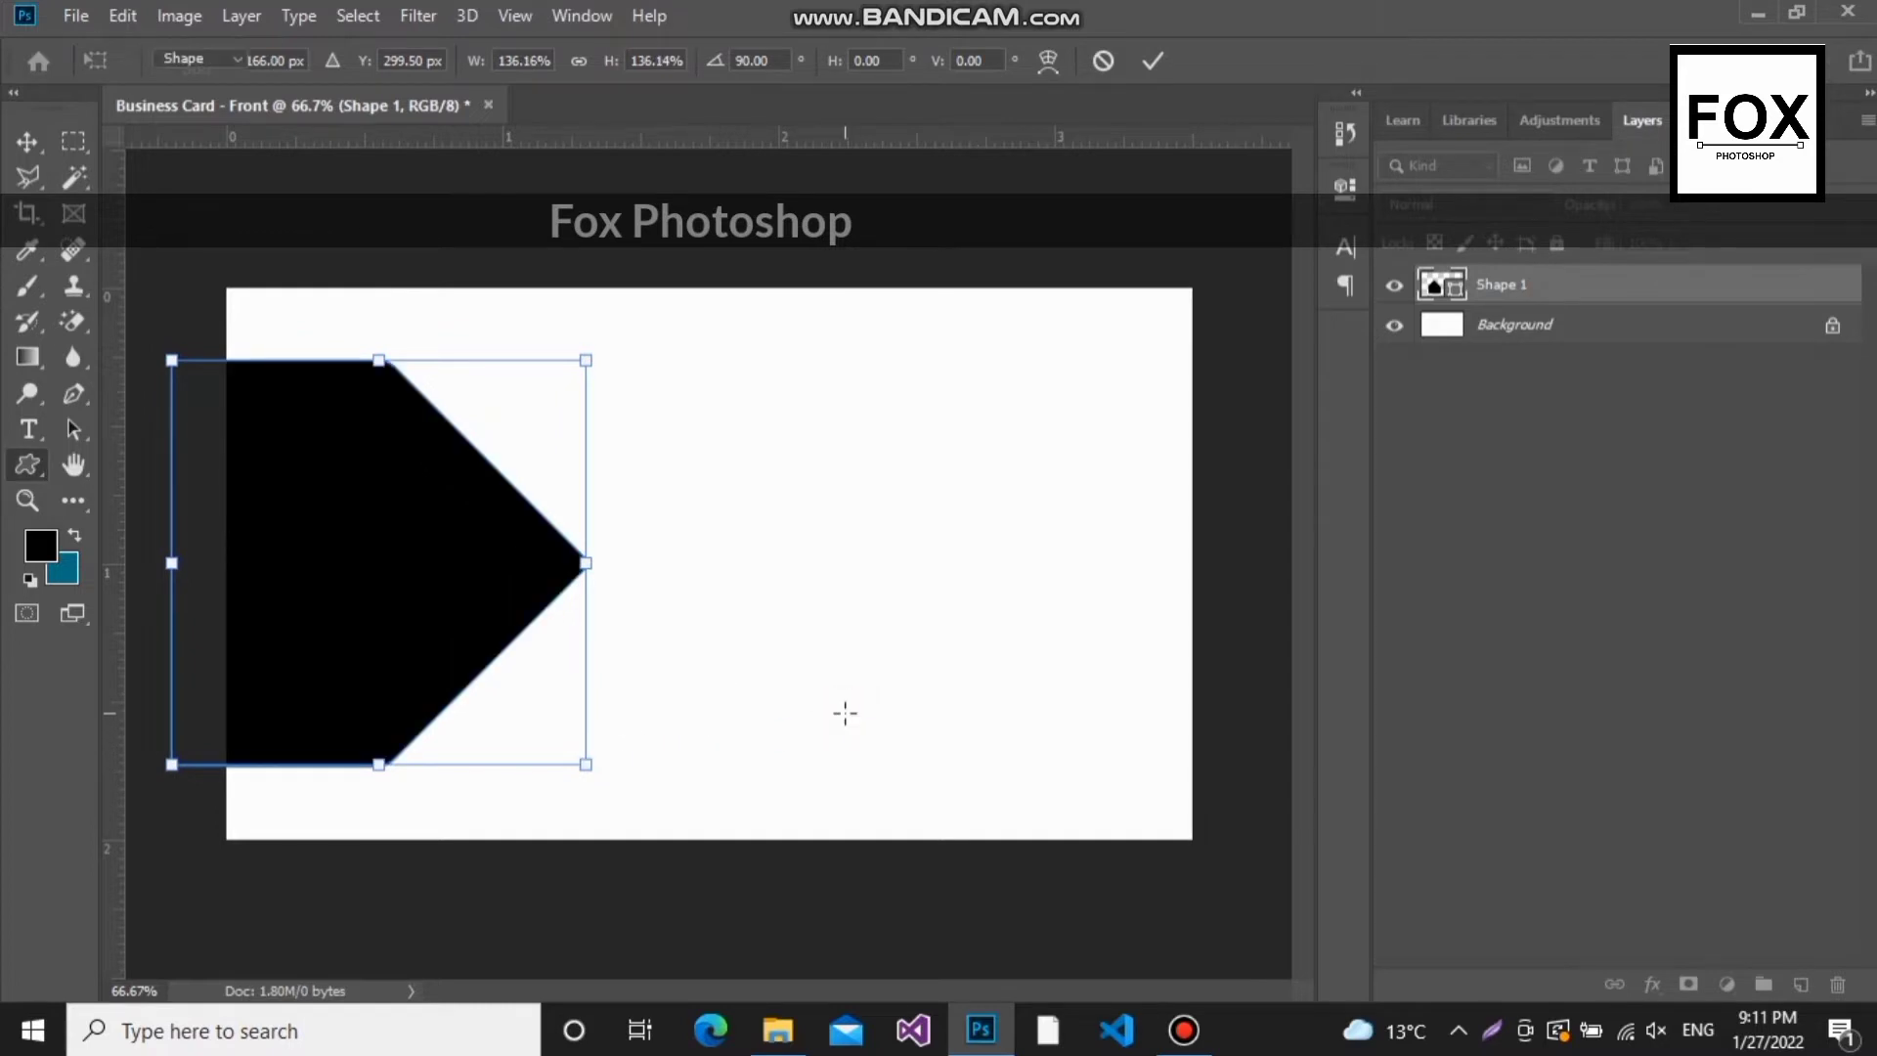
{"action": "key", "text": "Return"}
{"action": "left_click", "coordinate": [1578, 467]}
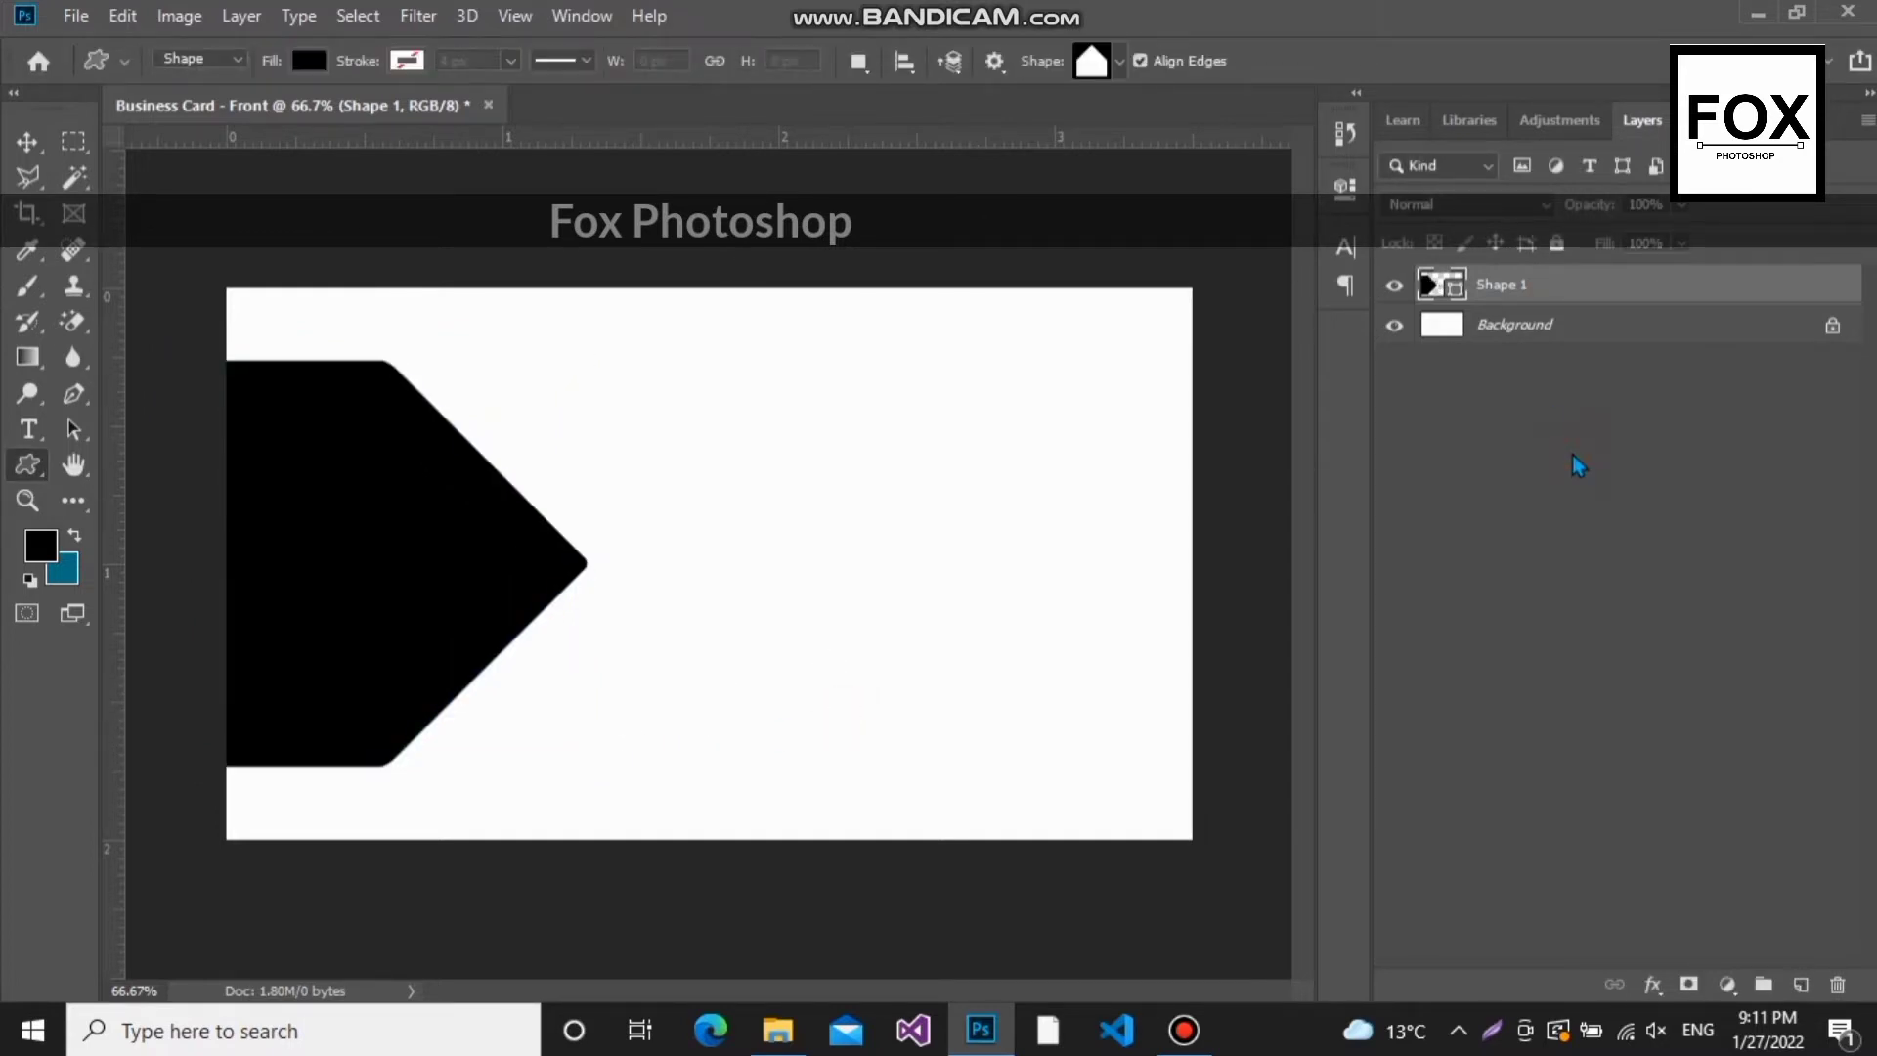
Step: Place a horizontal guide through the card's centre and fill a thin black bar along it on a new layer, from arrow tip to right edge
{"action": "left_click_drag", "start_coordinate": [758, 143], "coordinate": [819, 563]}
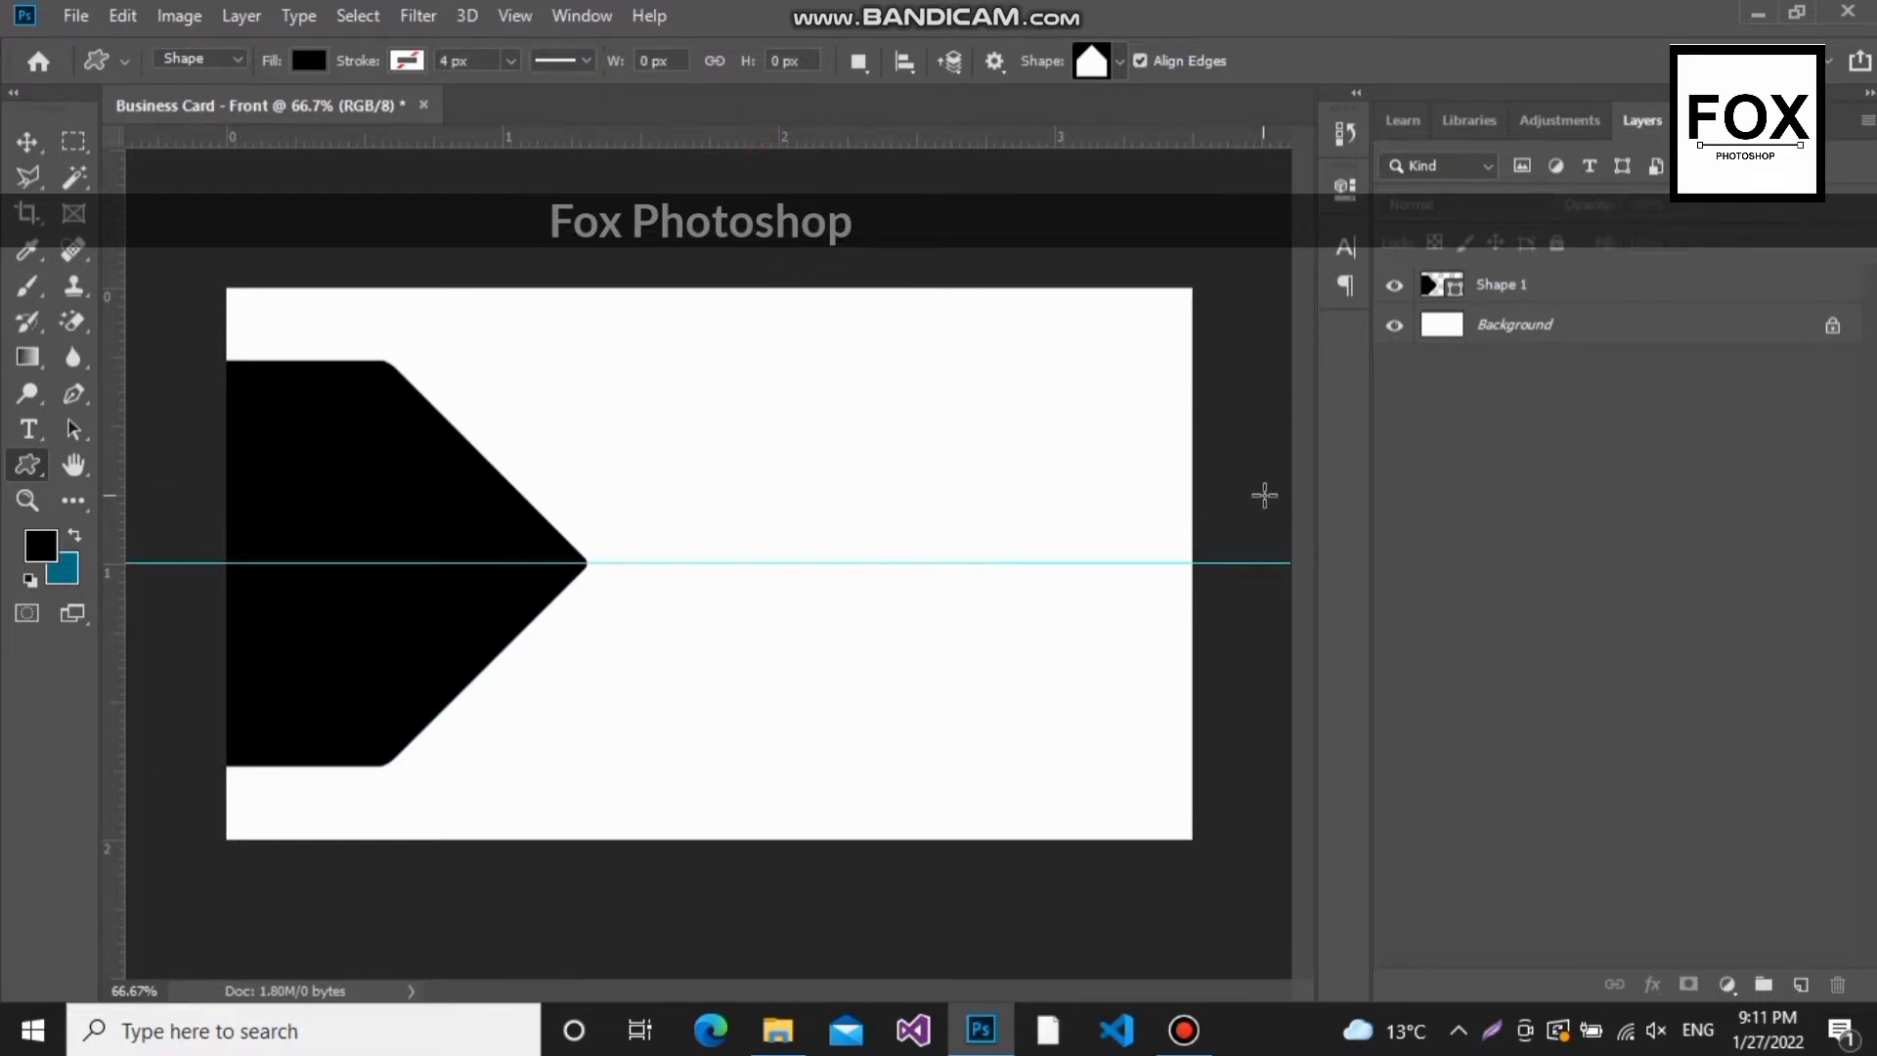
{"action": "left_click", "coordinate": [1573, 305]}
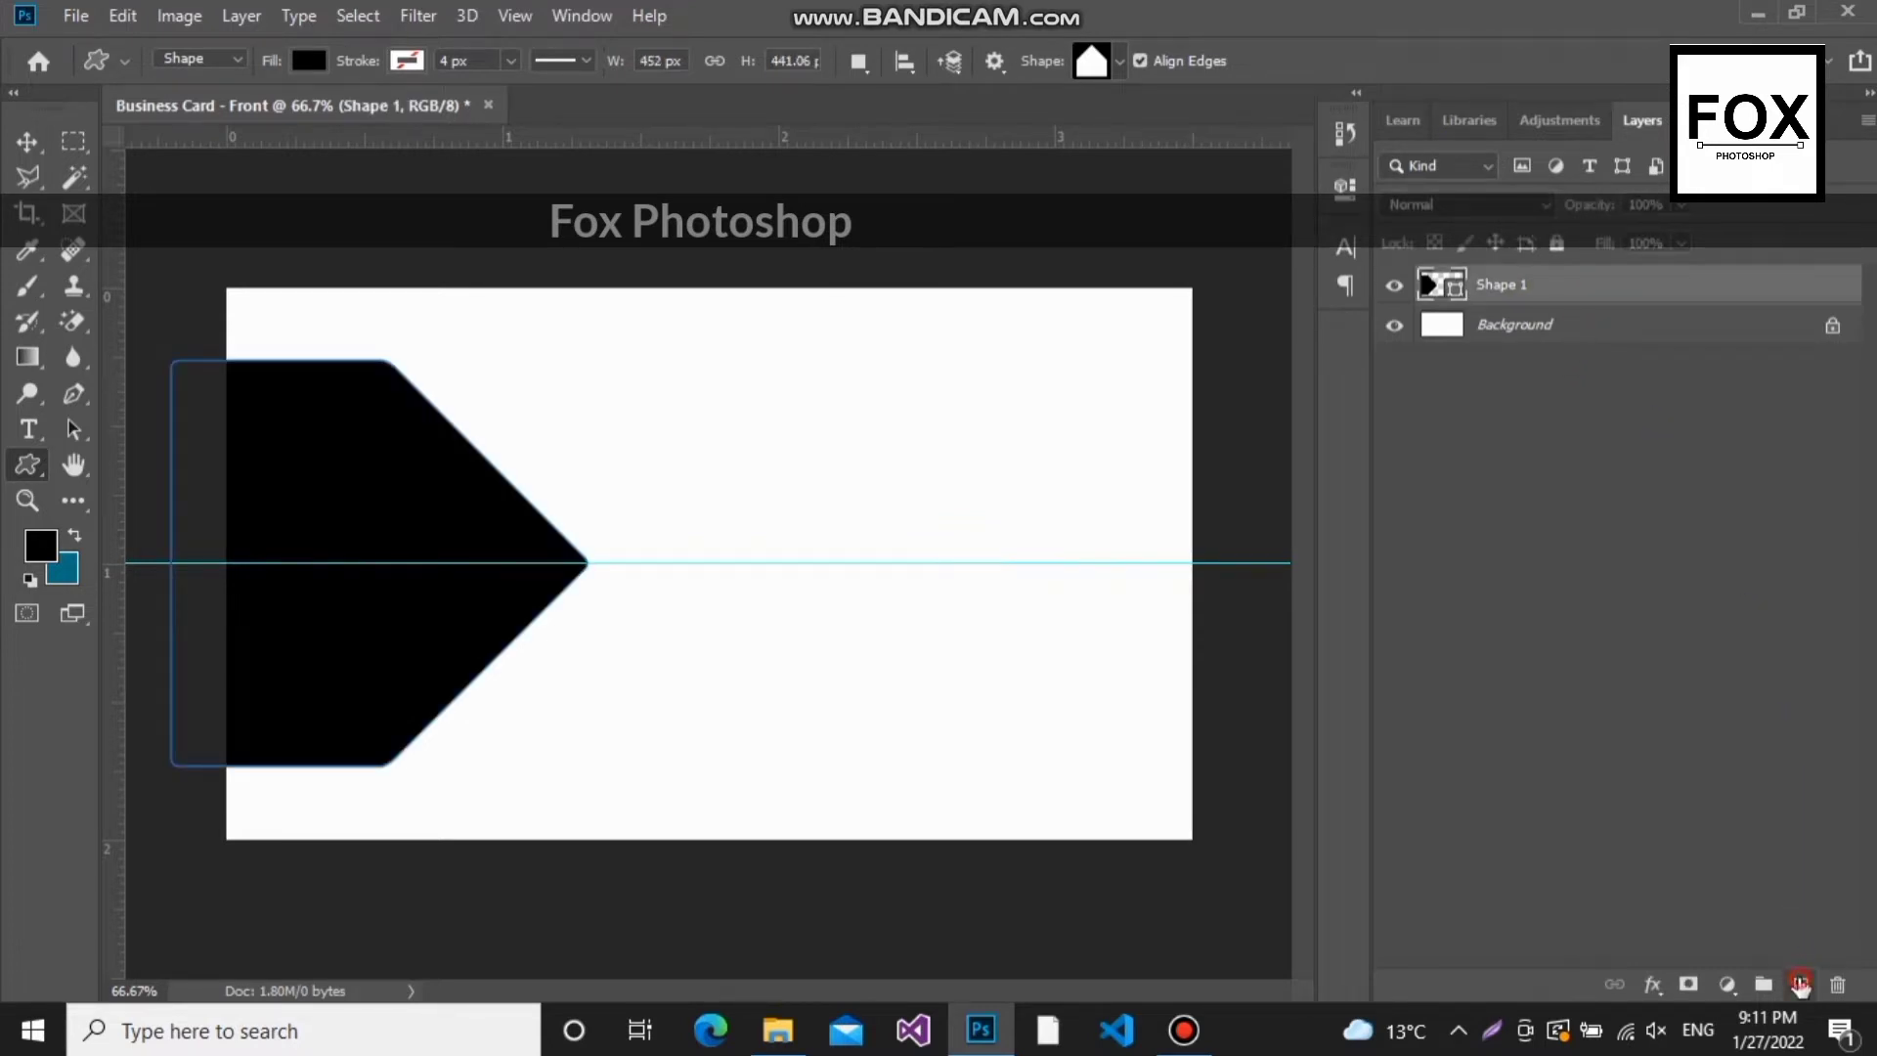
{"action": "left_click", "coordinate": [1799, 985]}
{"action": "key", "text": "m"}
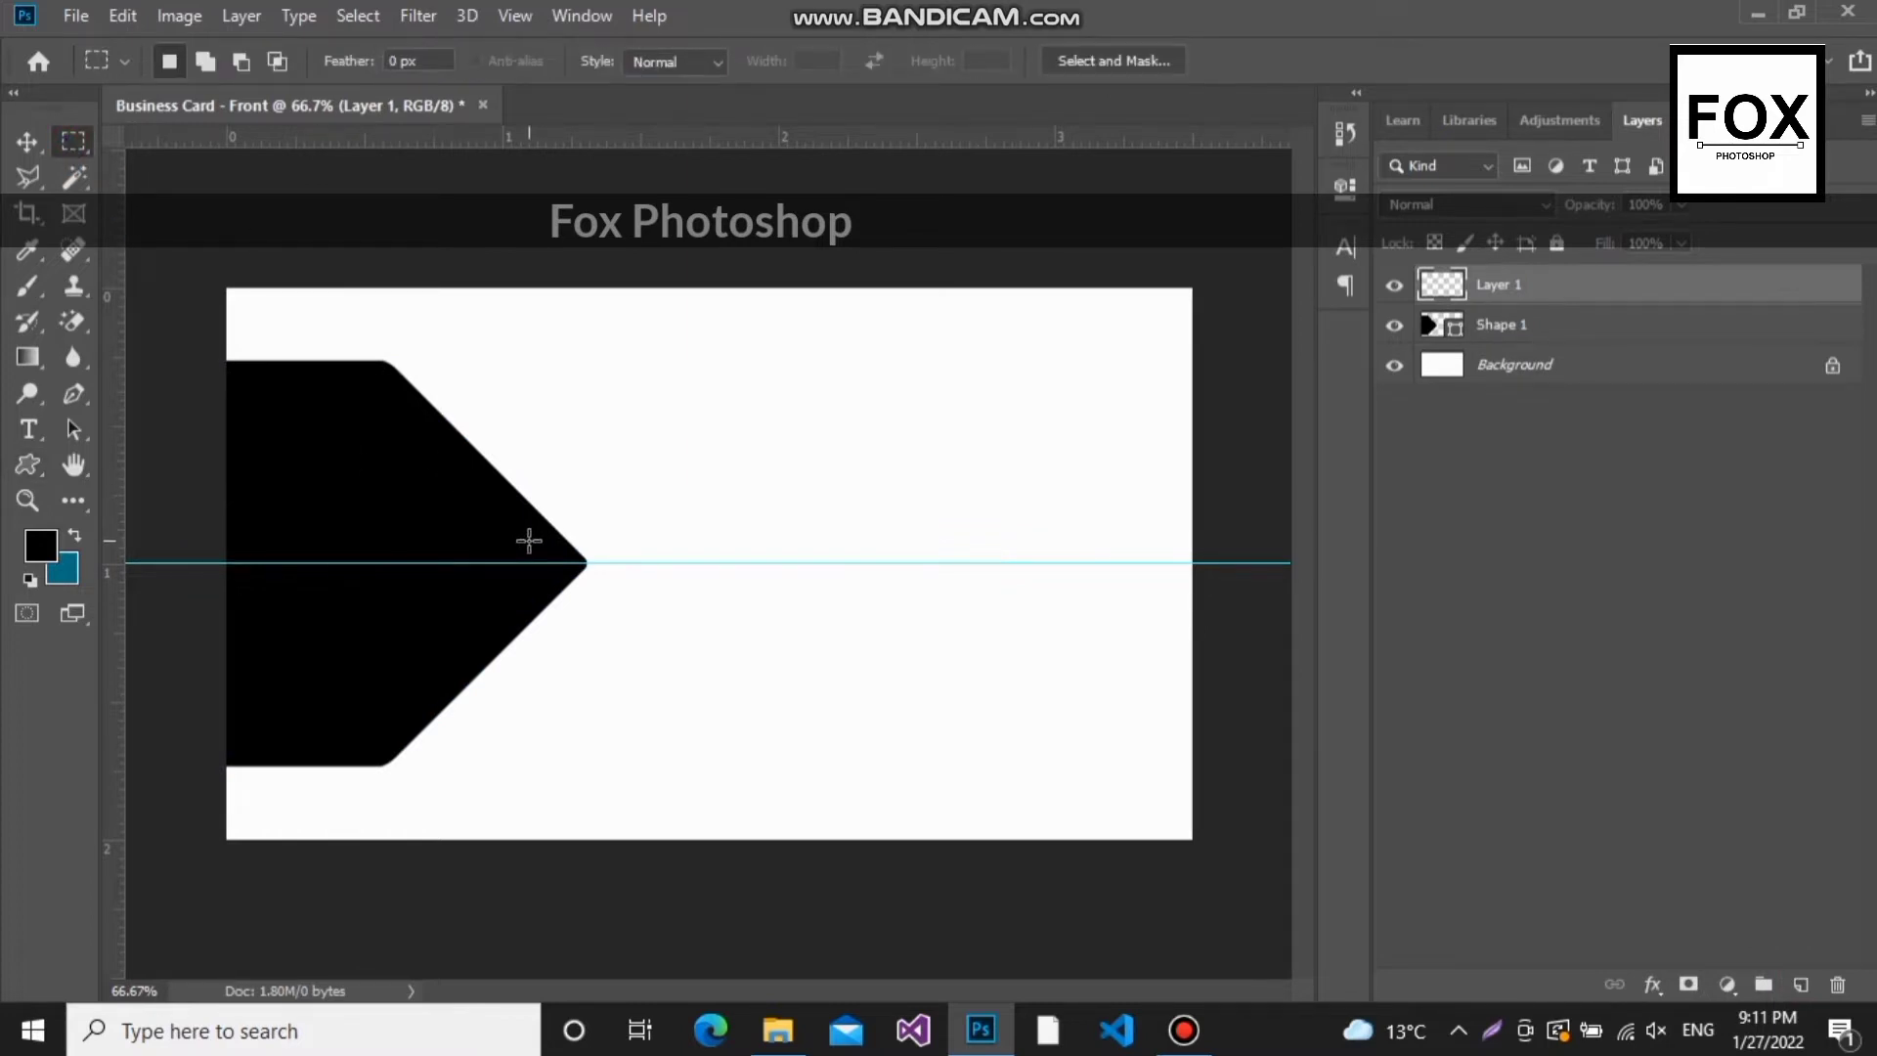
{"action": "left_click_drag", "start_coordinate": [529, 541], "coordinate": [1222, 587]}
{"action": "key", "text": "alt+BackSpace"}
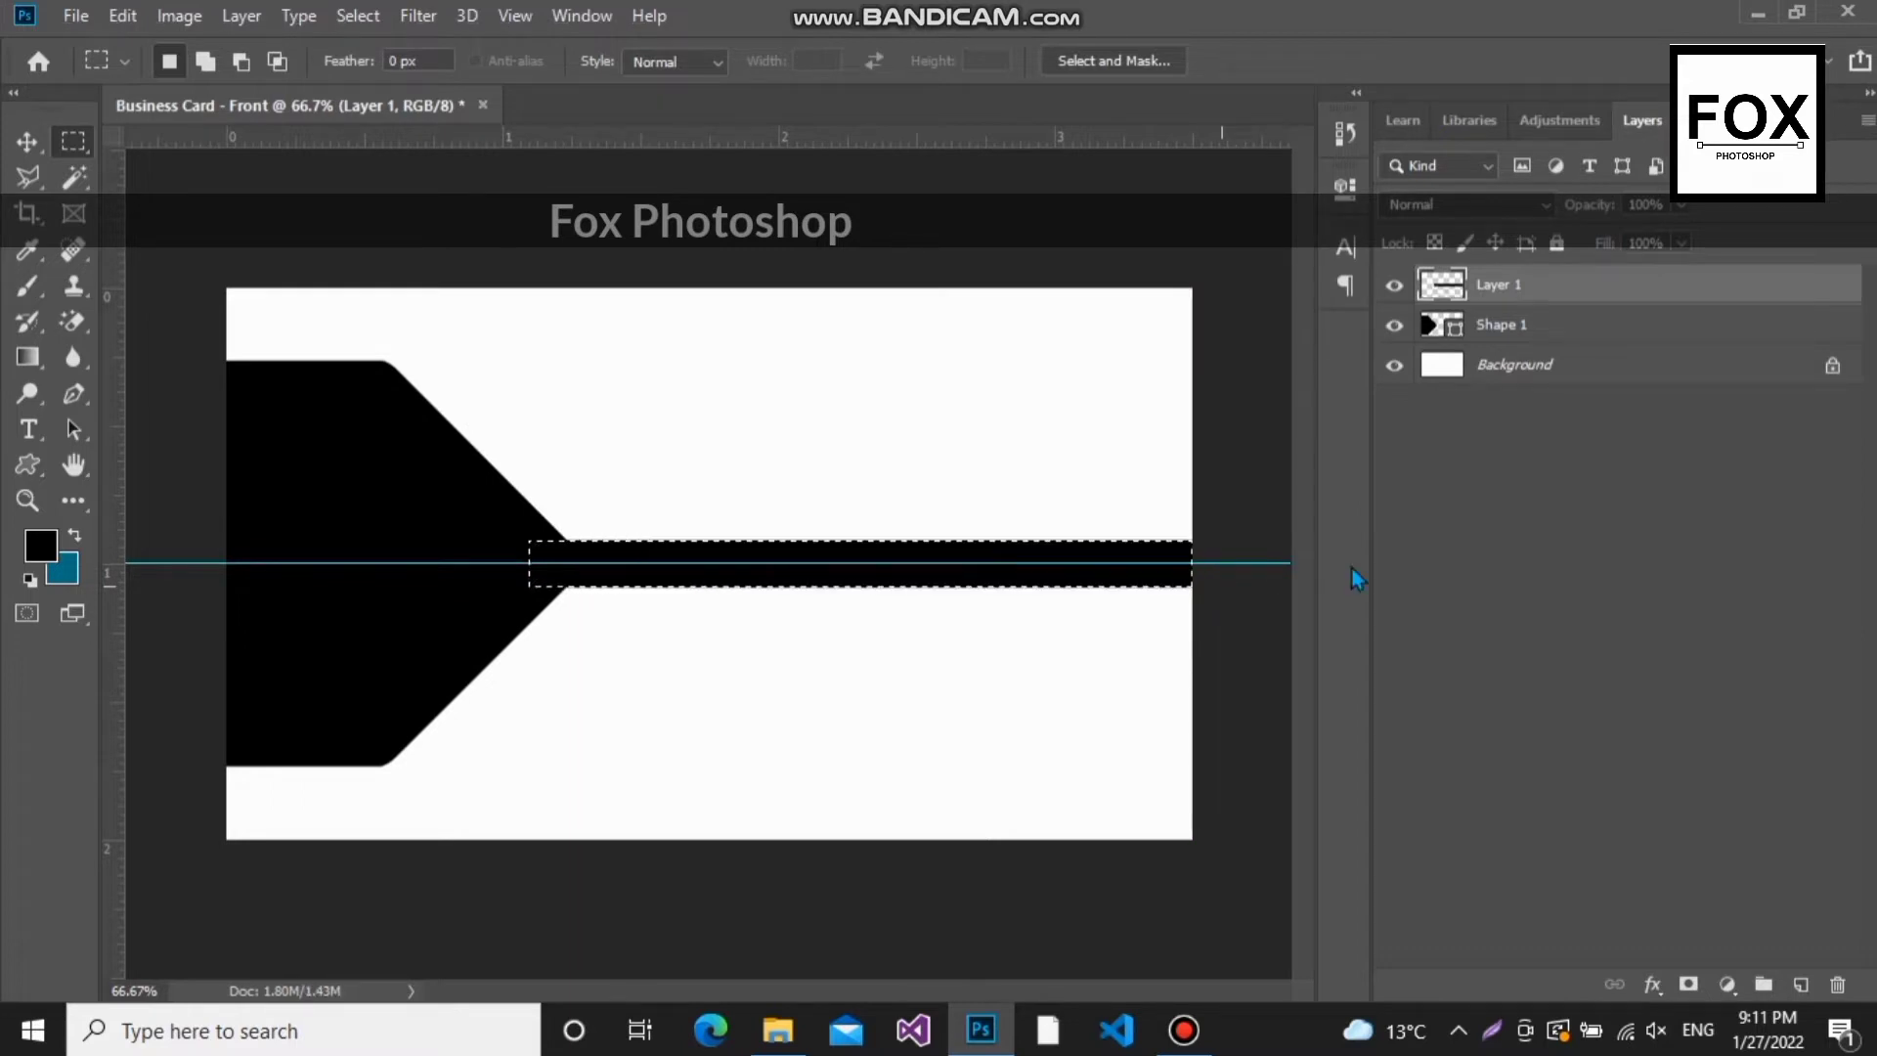
{"action": "left_click", "coordinate": [1531, 540]}
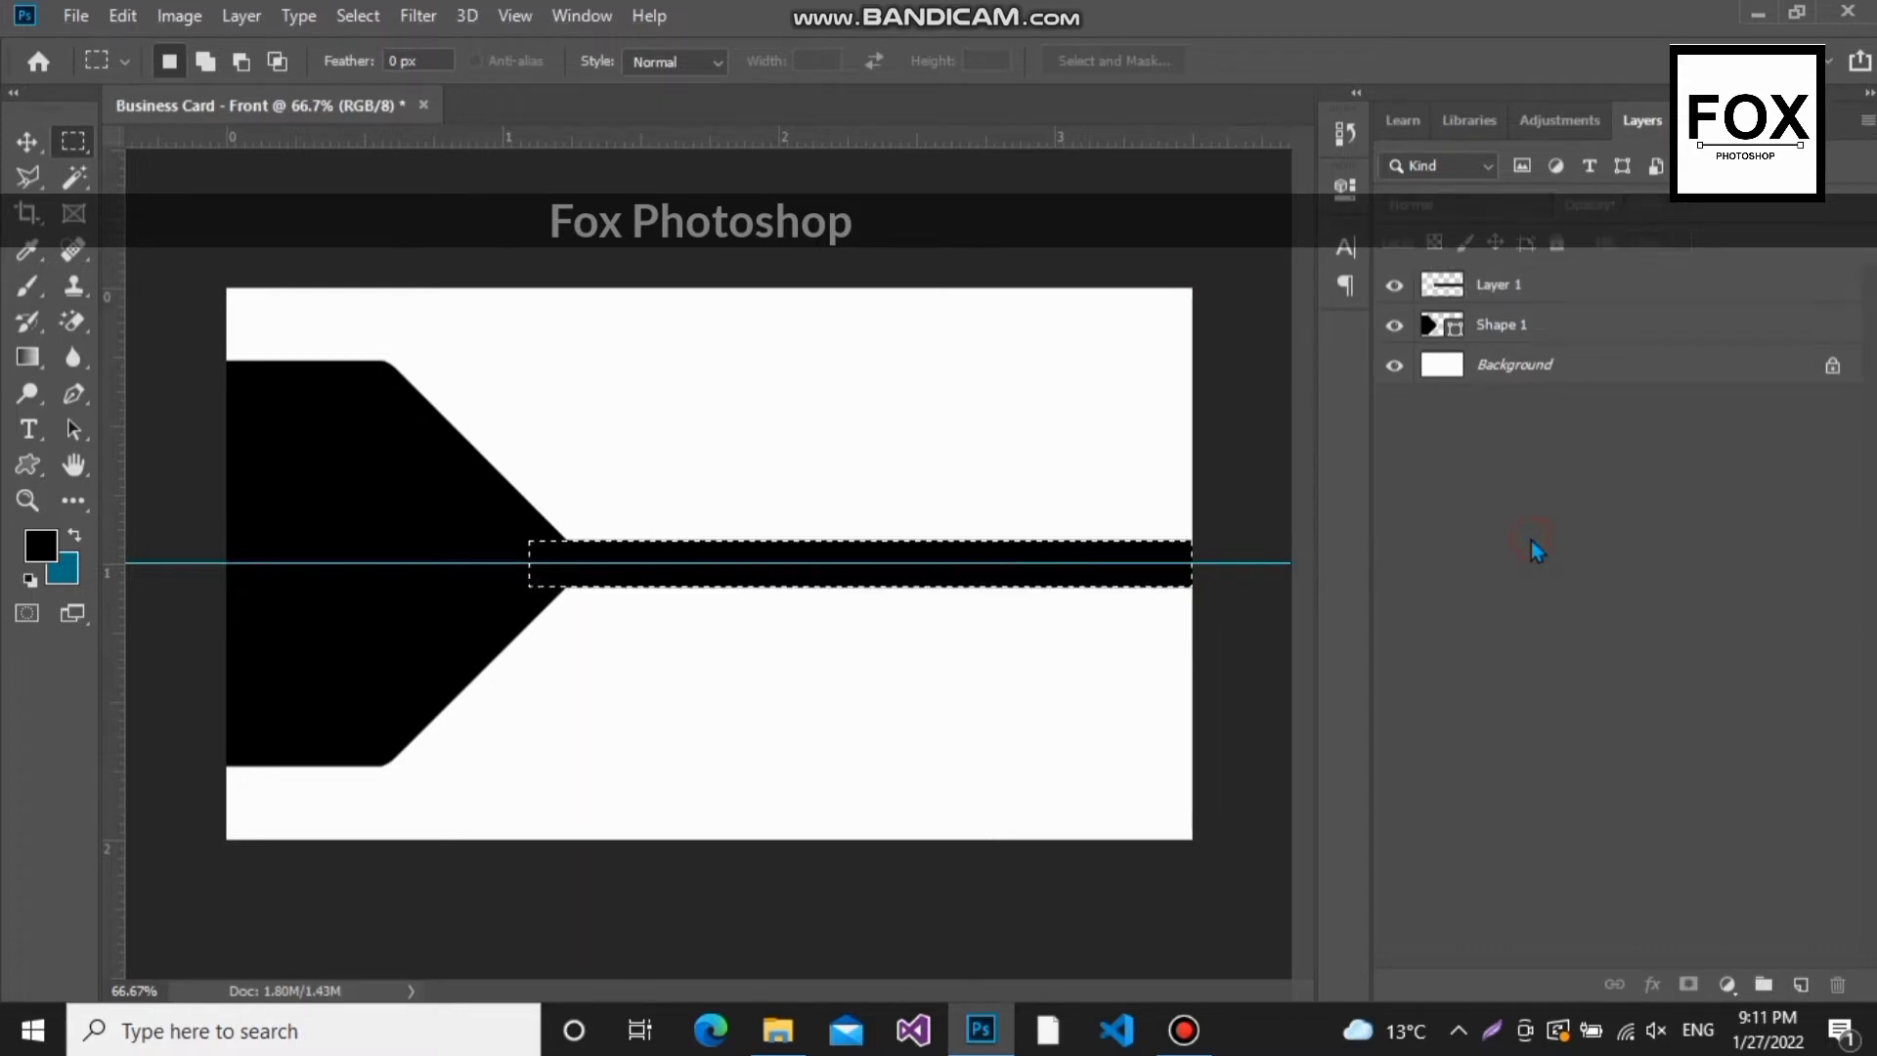
{"action": "left_click", "coordinate": [1089, 544]}
Step: Place four vertical guides, two around the arrow's shoulder with one at about 0.605 in, and two around its tip
{"action": "left_click", "coordinate": [39, 180]}
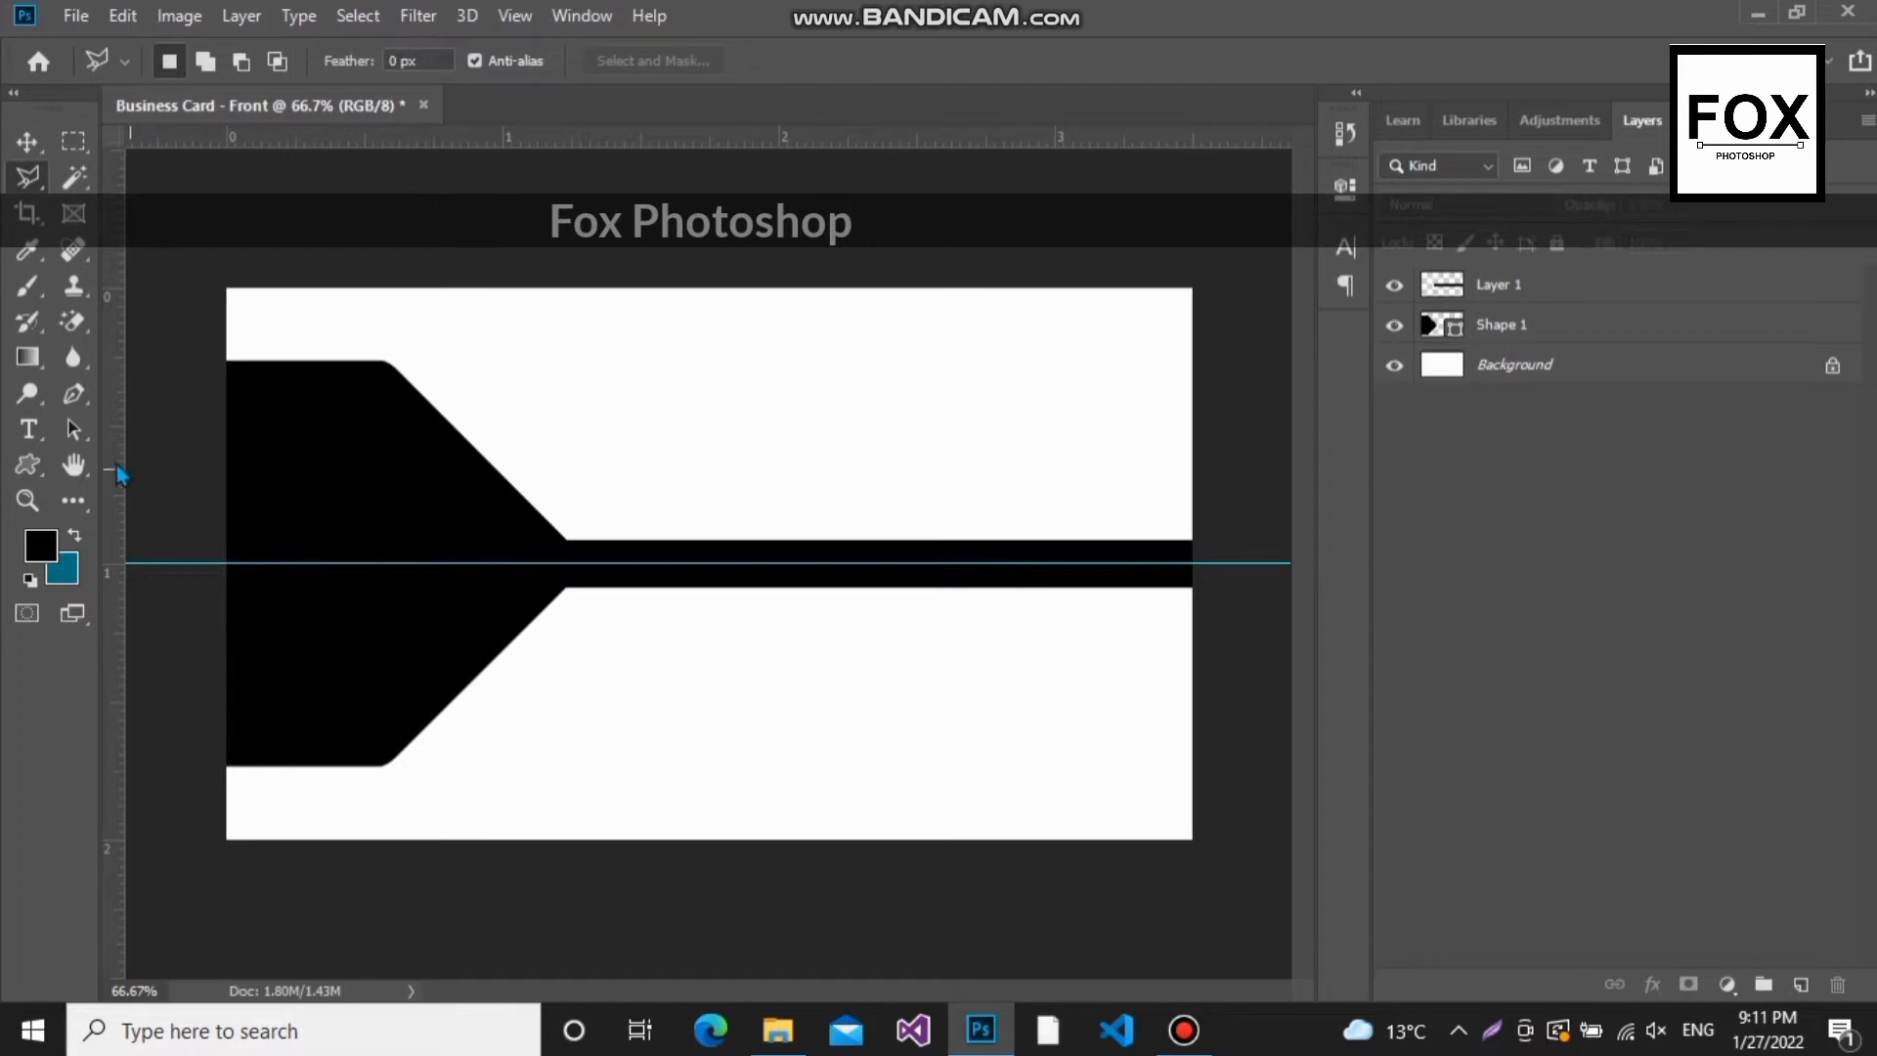
{"action": "left_click_drag", "start_coordinate": [118, 469], "coordinate": [358, 496]}
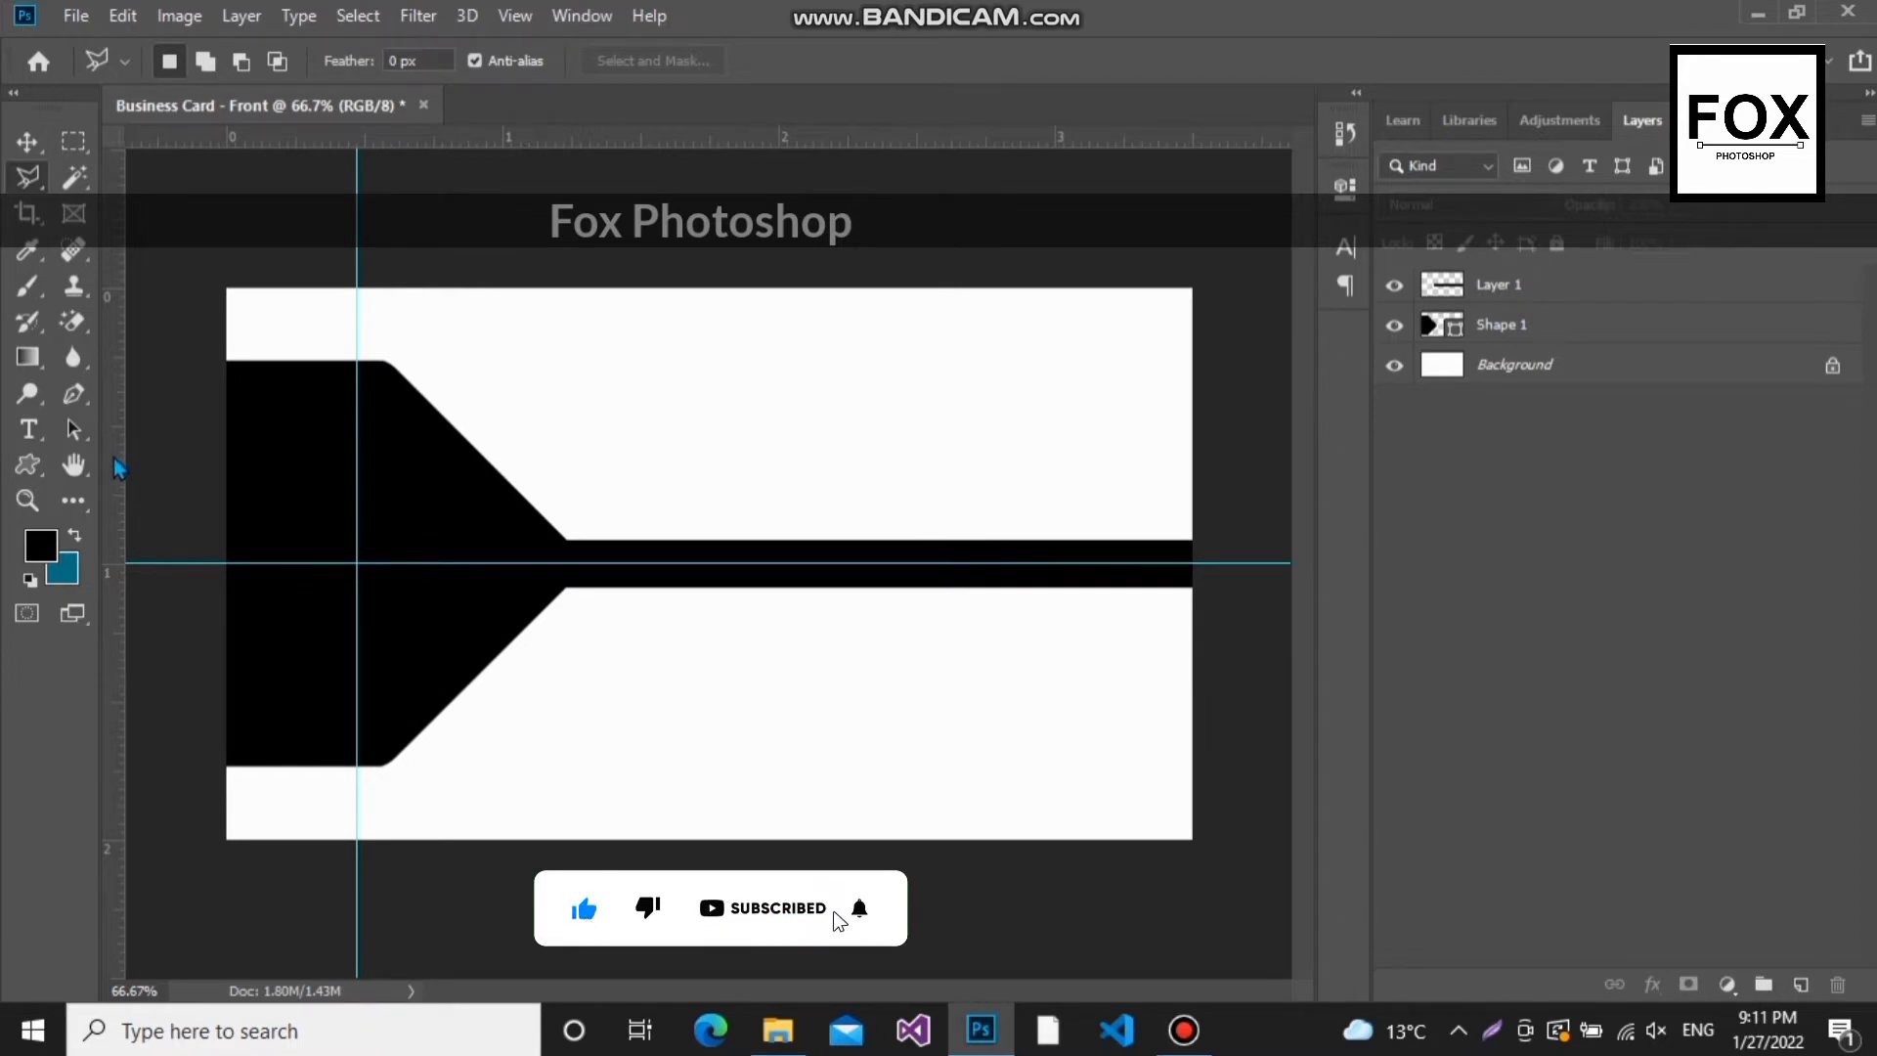
{"action": "left_click_drag", "start_coordinate": [120, 470], "coordinate": [597, 506]}
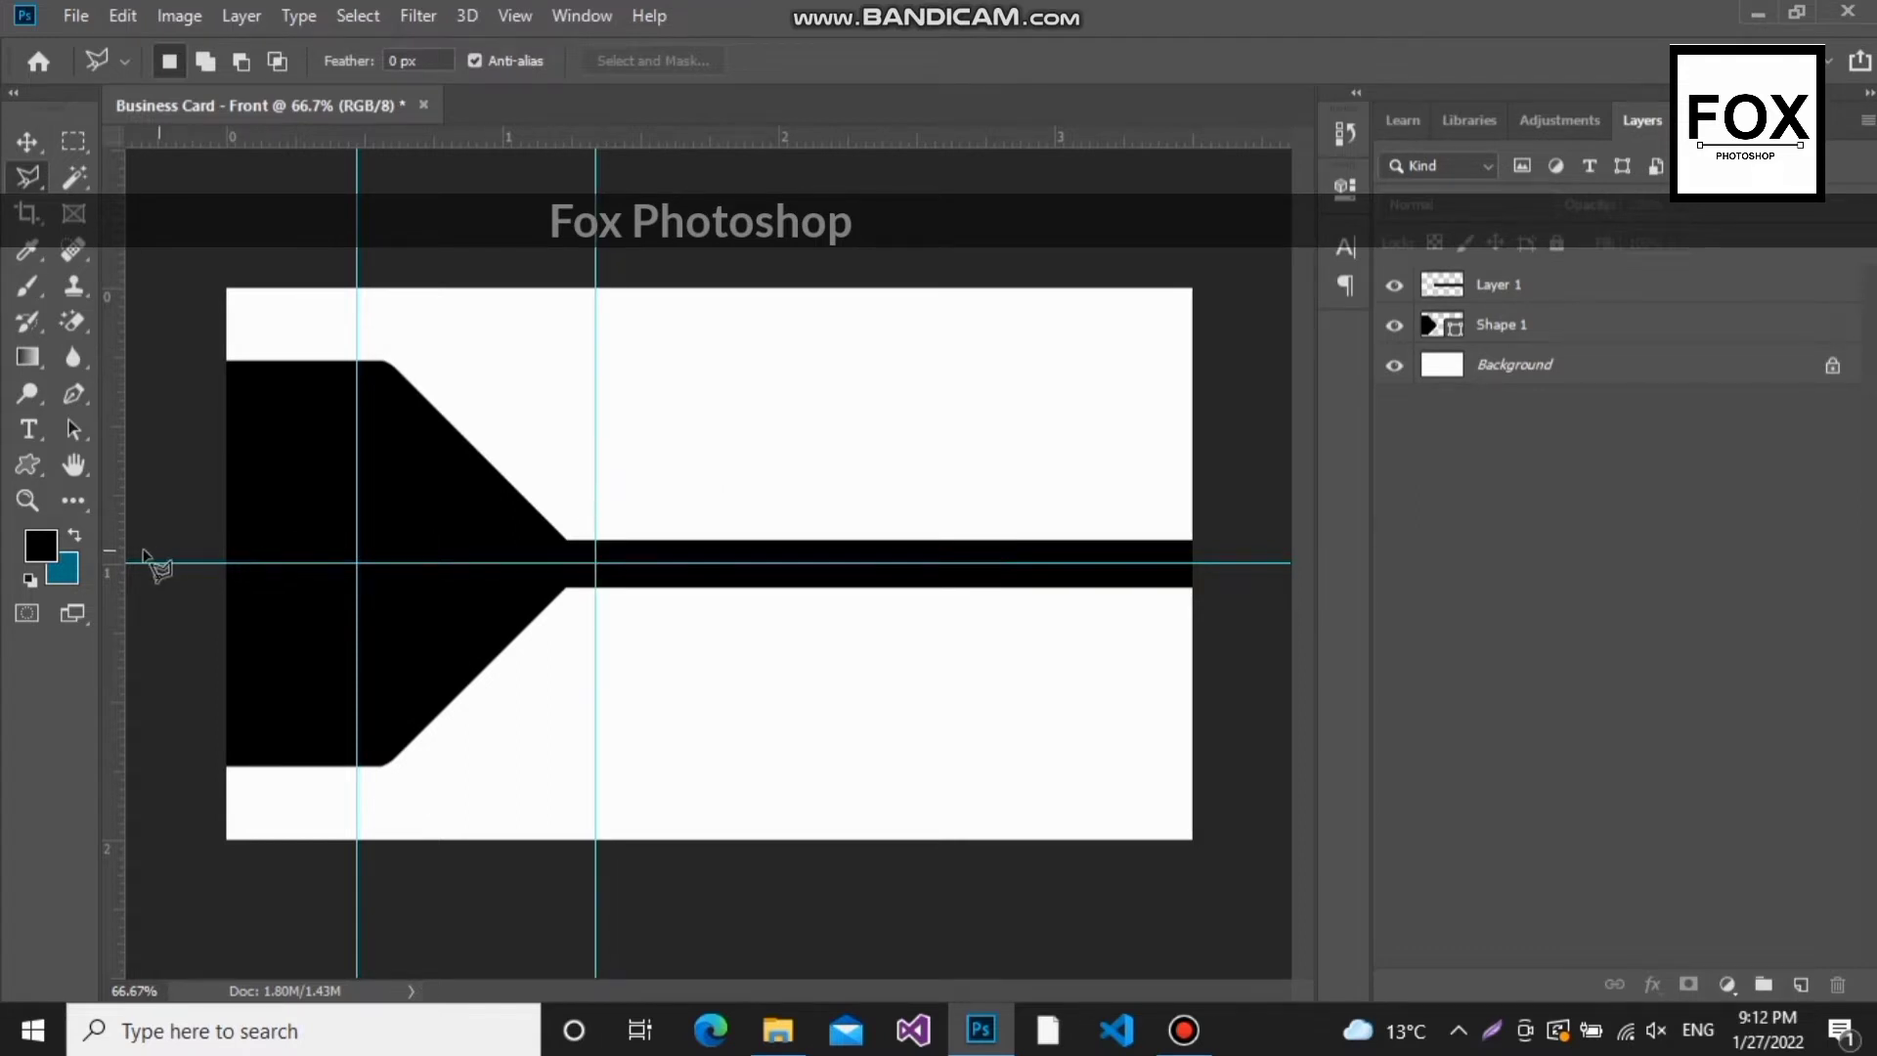
{"action": "left_click_drag", "start_coordinate": [116, 547], "coordinate": [558, 622]}
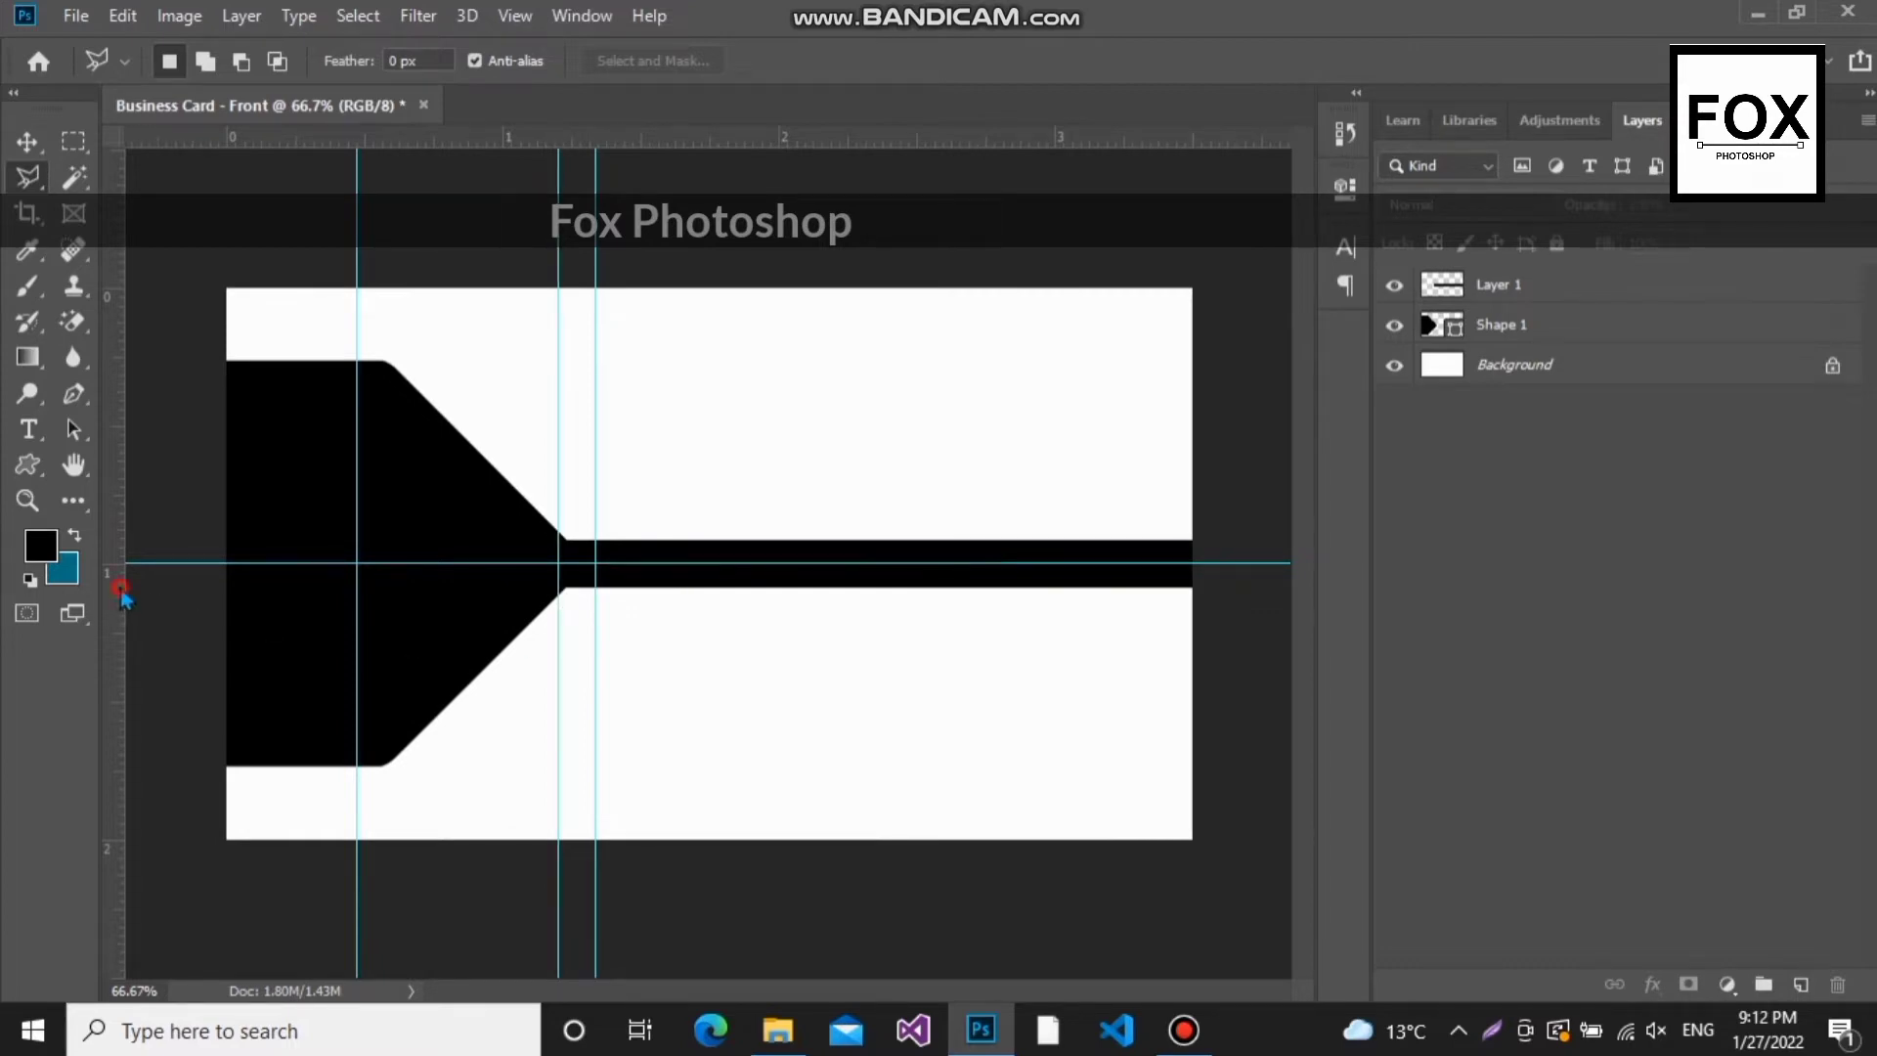
{"action": "left_click_drag", "start_coordinate": [115, 598], "coordinate": [394, 654]}
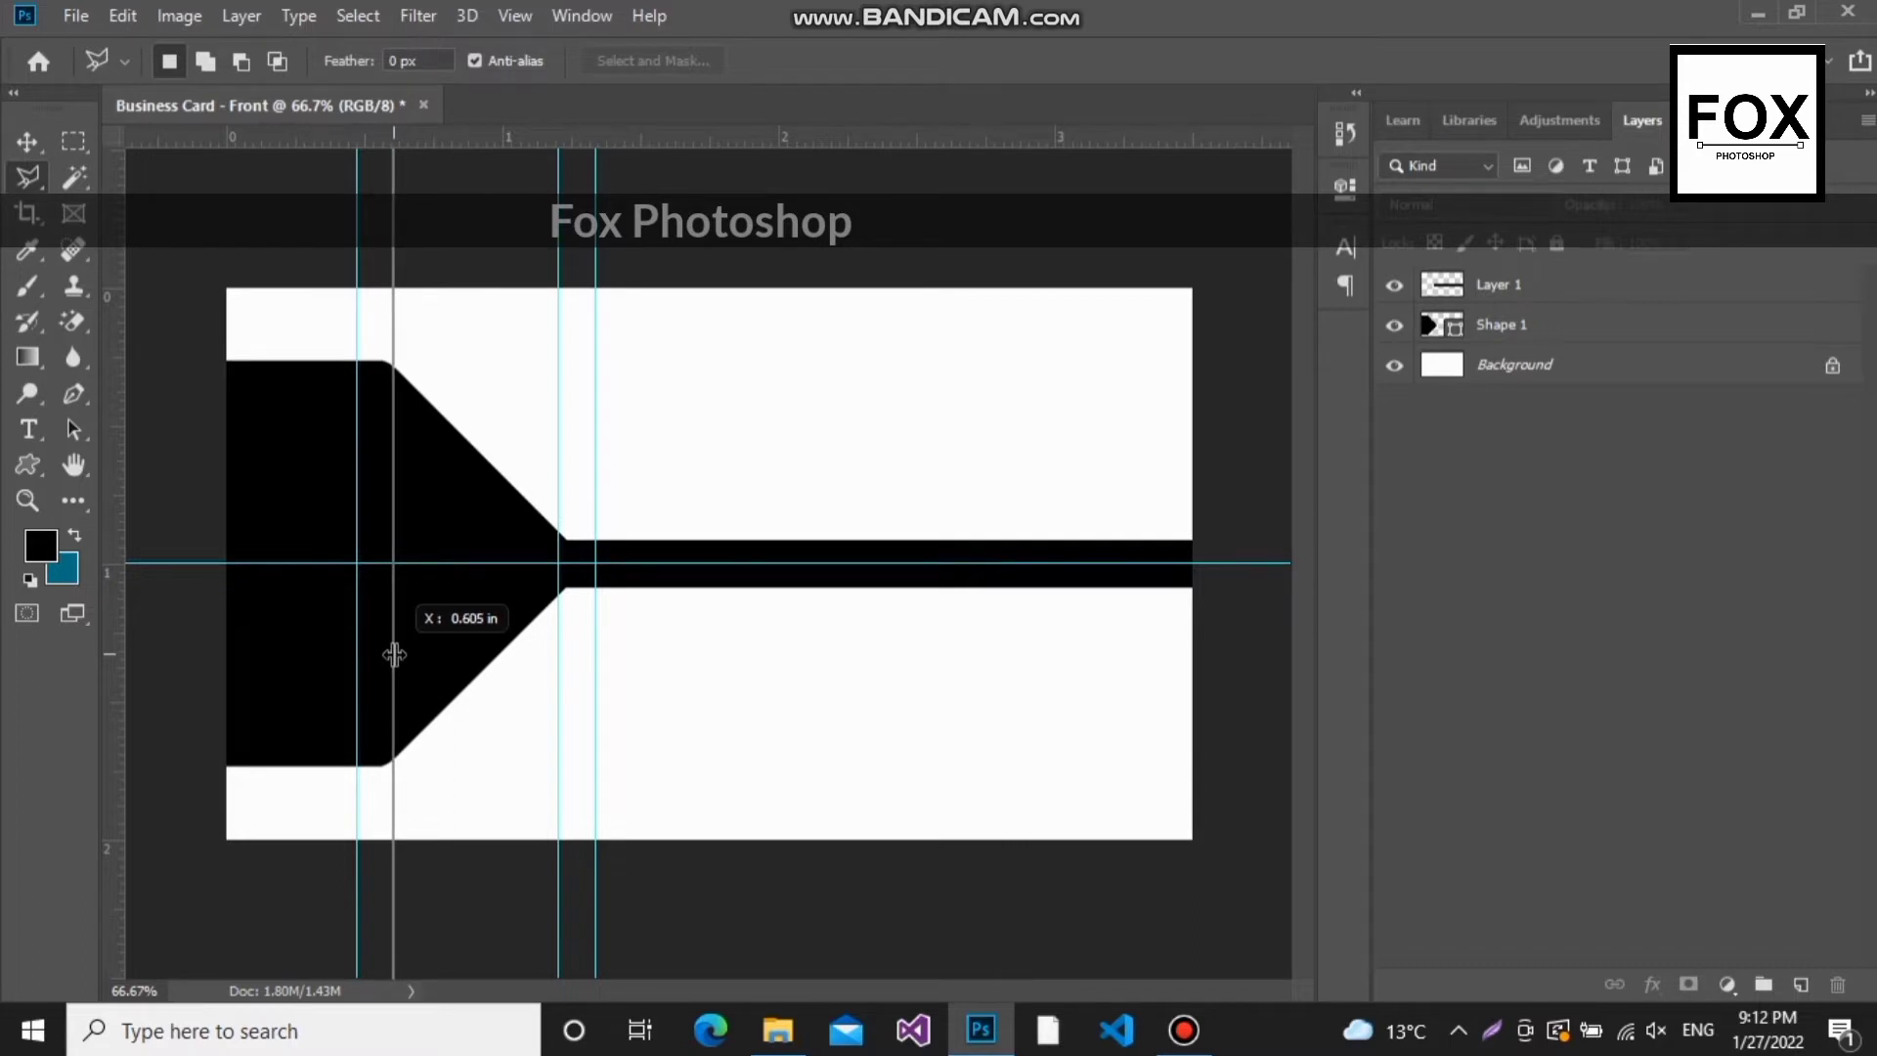
{"action": "left_click_drag", "start_coordinate": [394, 654], "coordinate": [395, 654]}
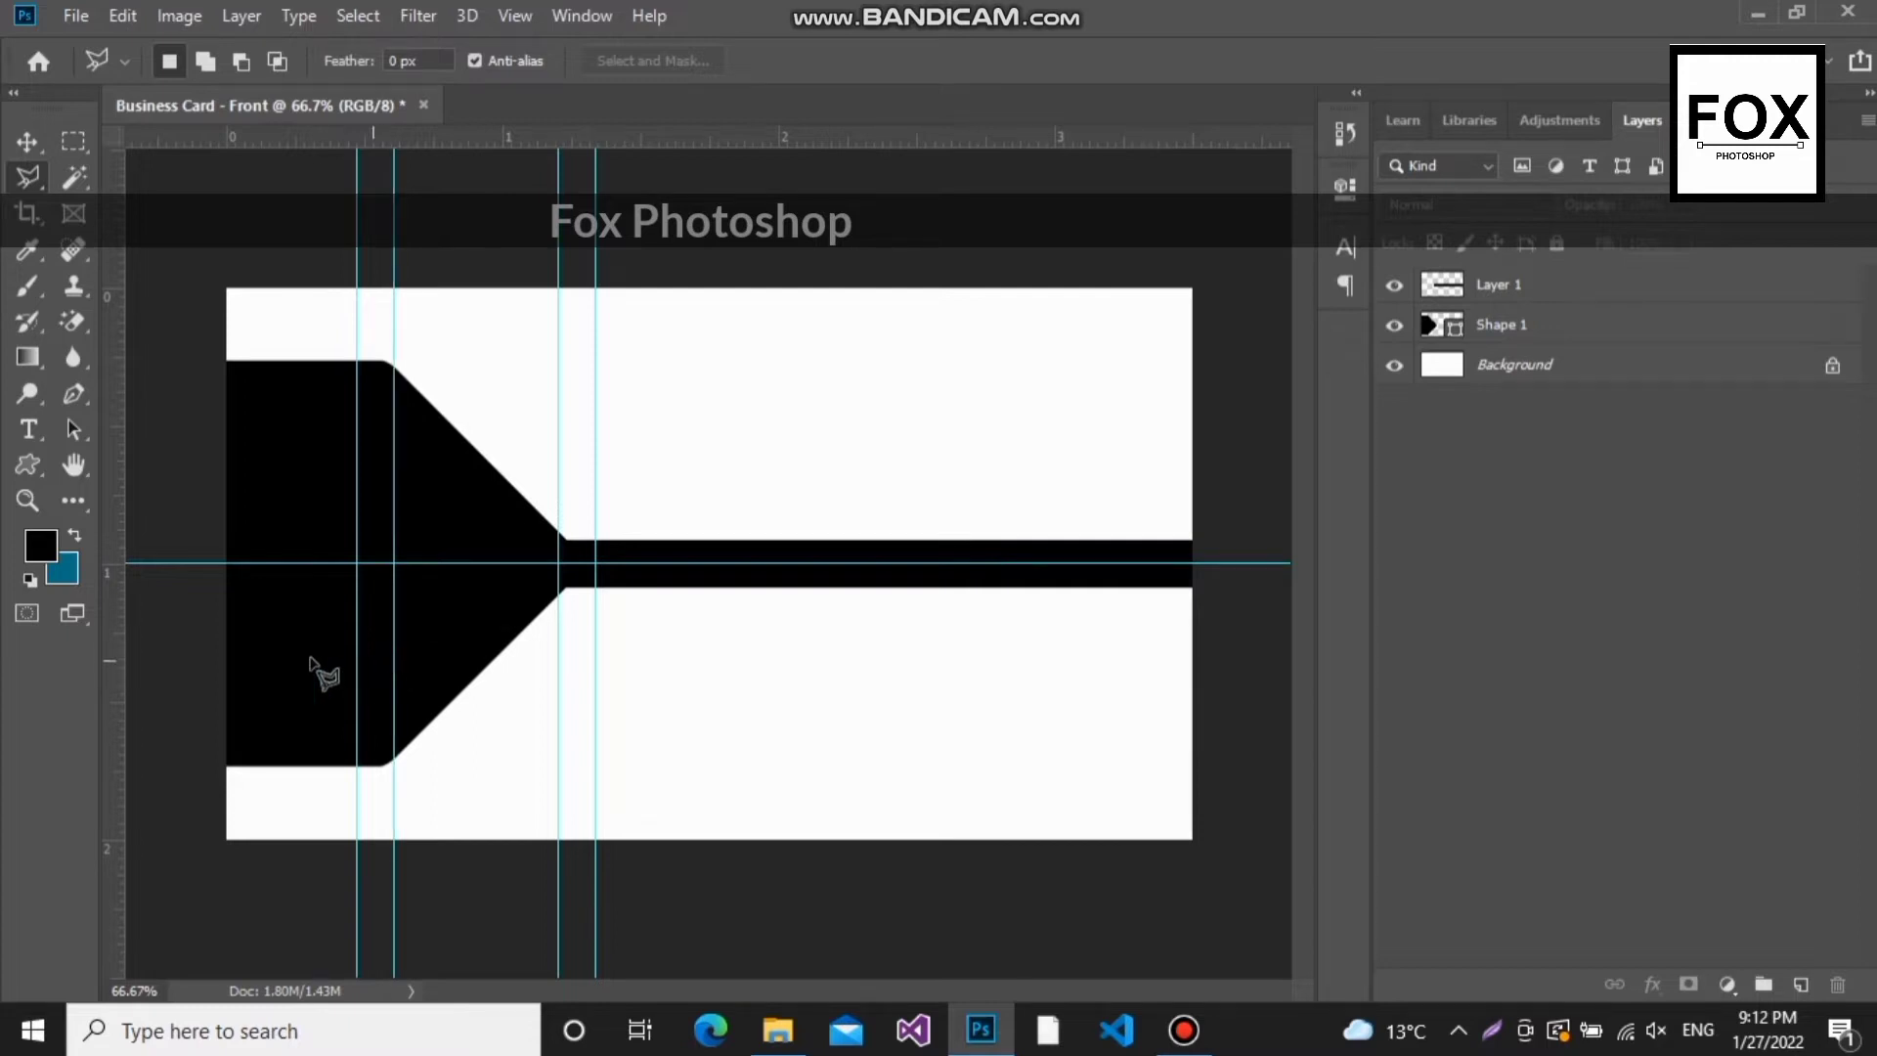
Step: Select a slanted band along the arrow's upper diagonal edge with the Polygonal Lasso, using the vertical guides for its corners
{"action": "left_click", "coordinate": [595, 541]}
{"action": "left_click", "coordinate": [395, 334]}
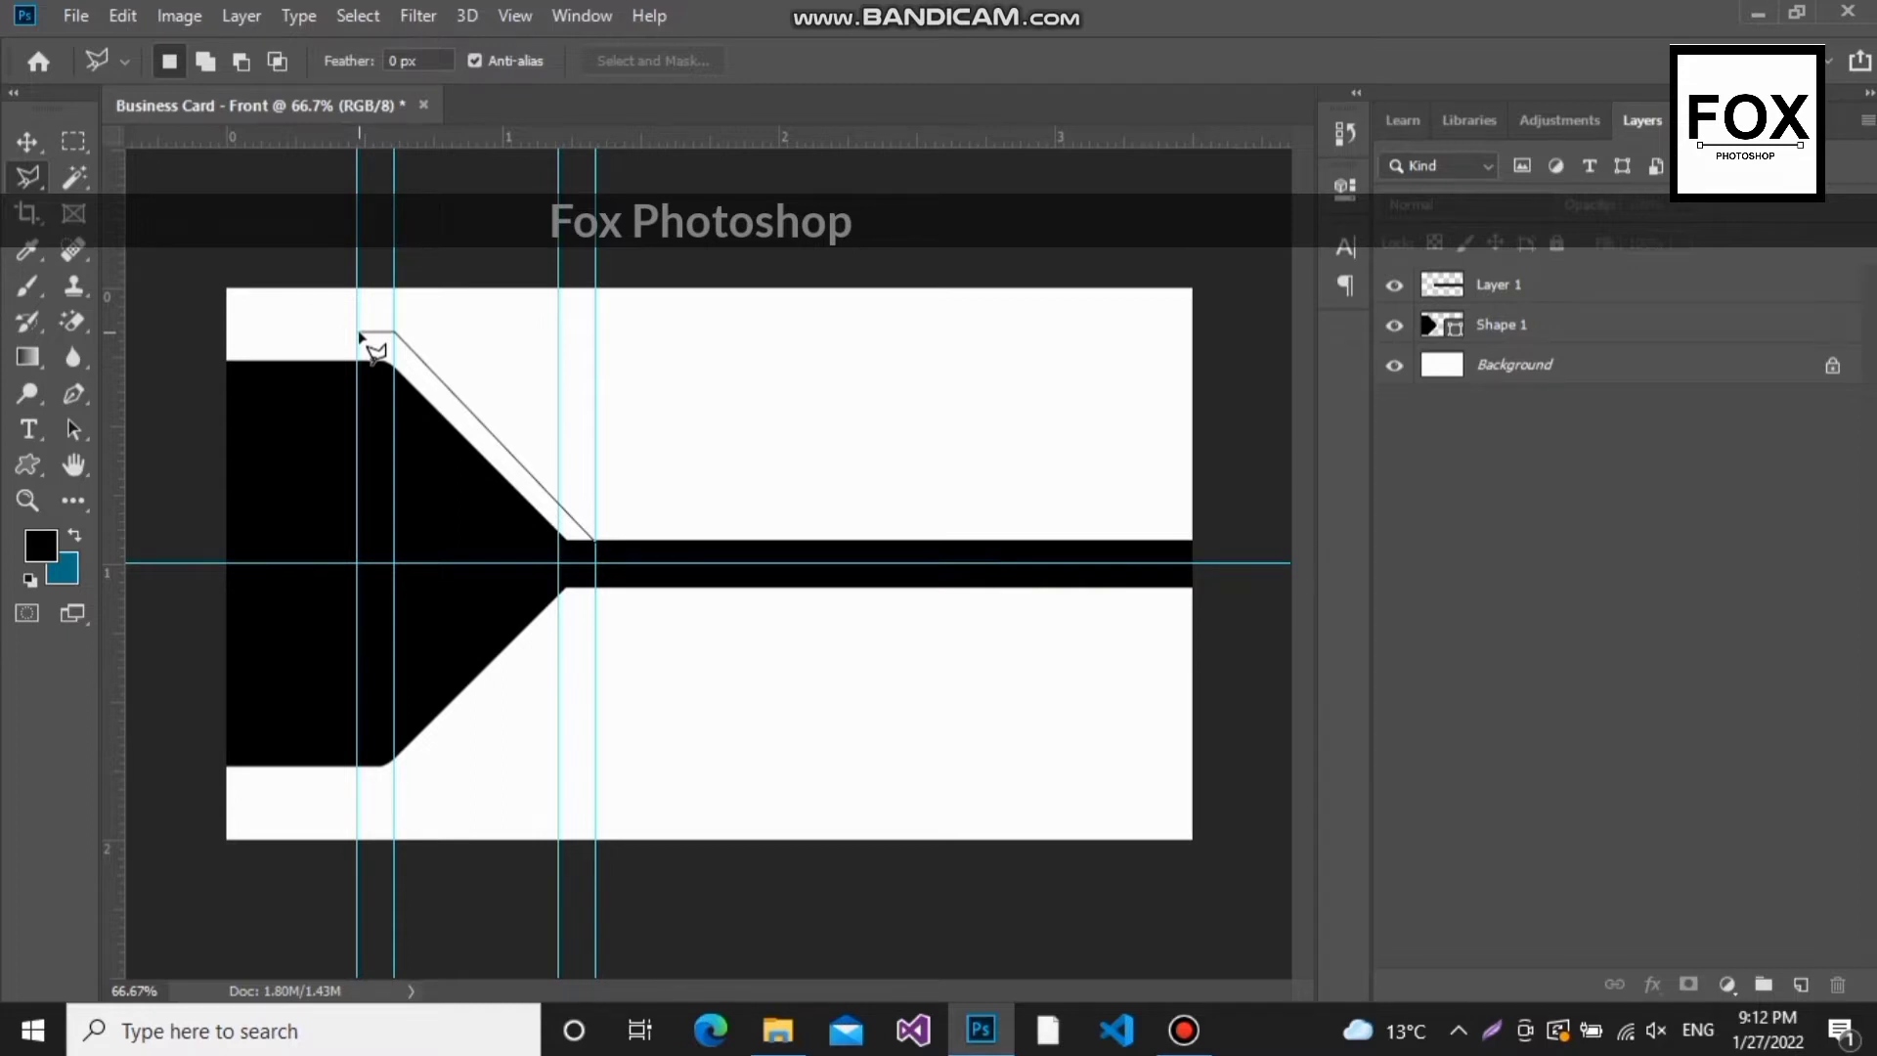
{"action": "left_click", "coordinate": [359, 334]}
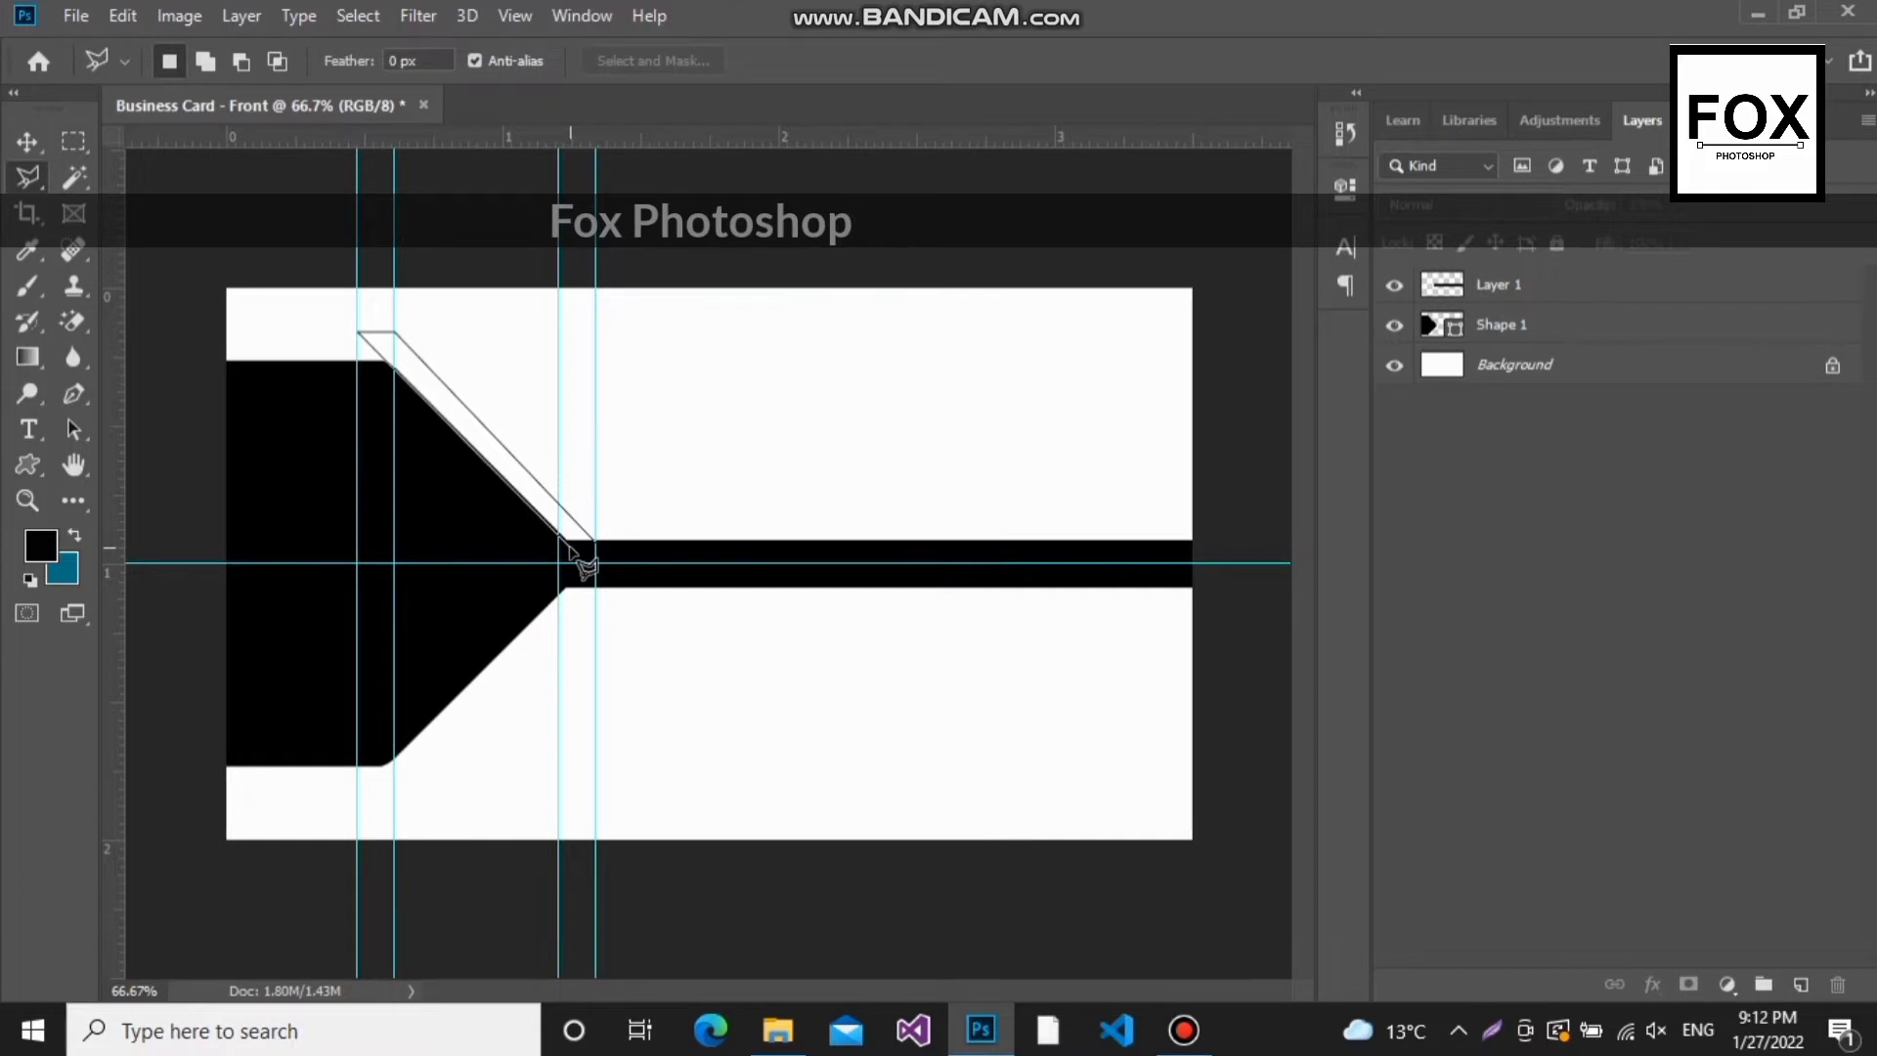
{"action": "scroll", "coordinate": [569, 547], "scroll_direction": "up", "scroll_amount": 2}
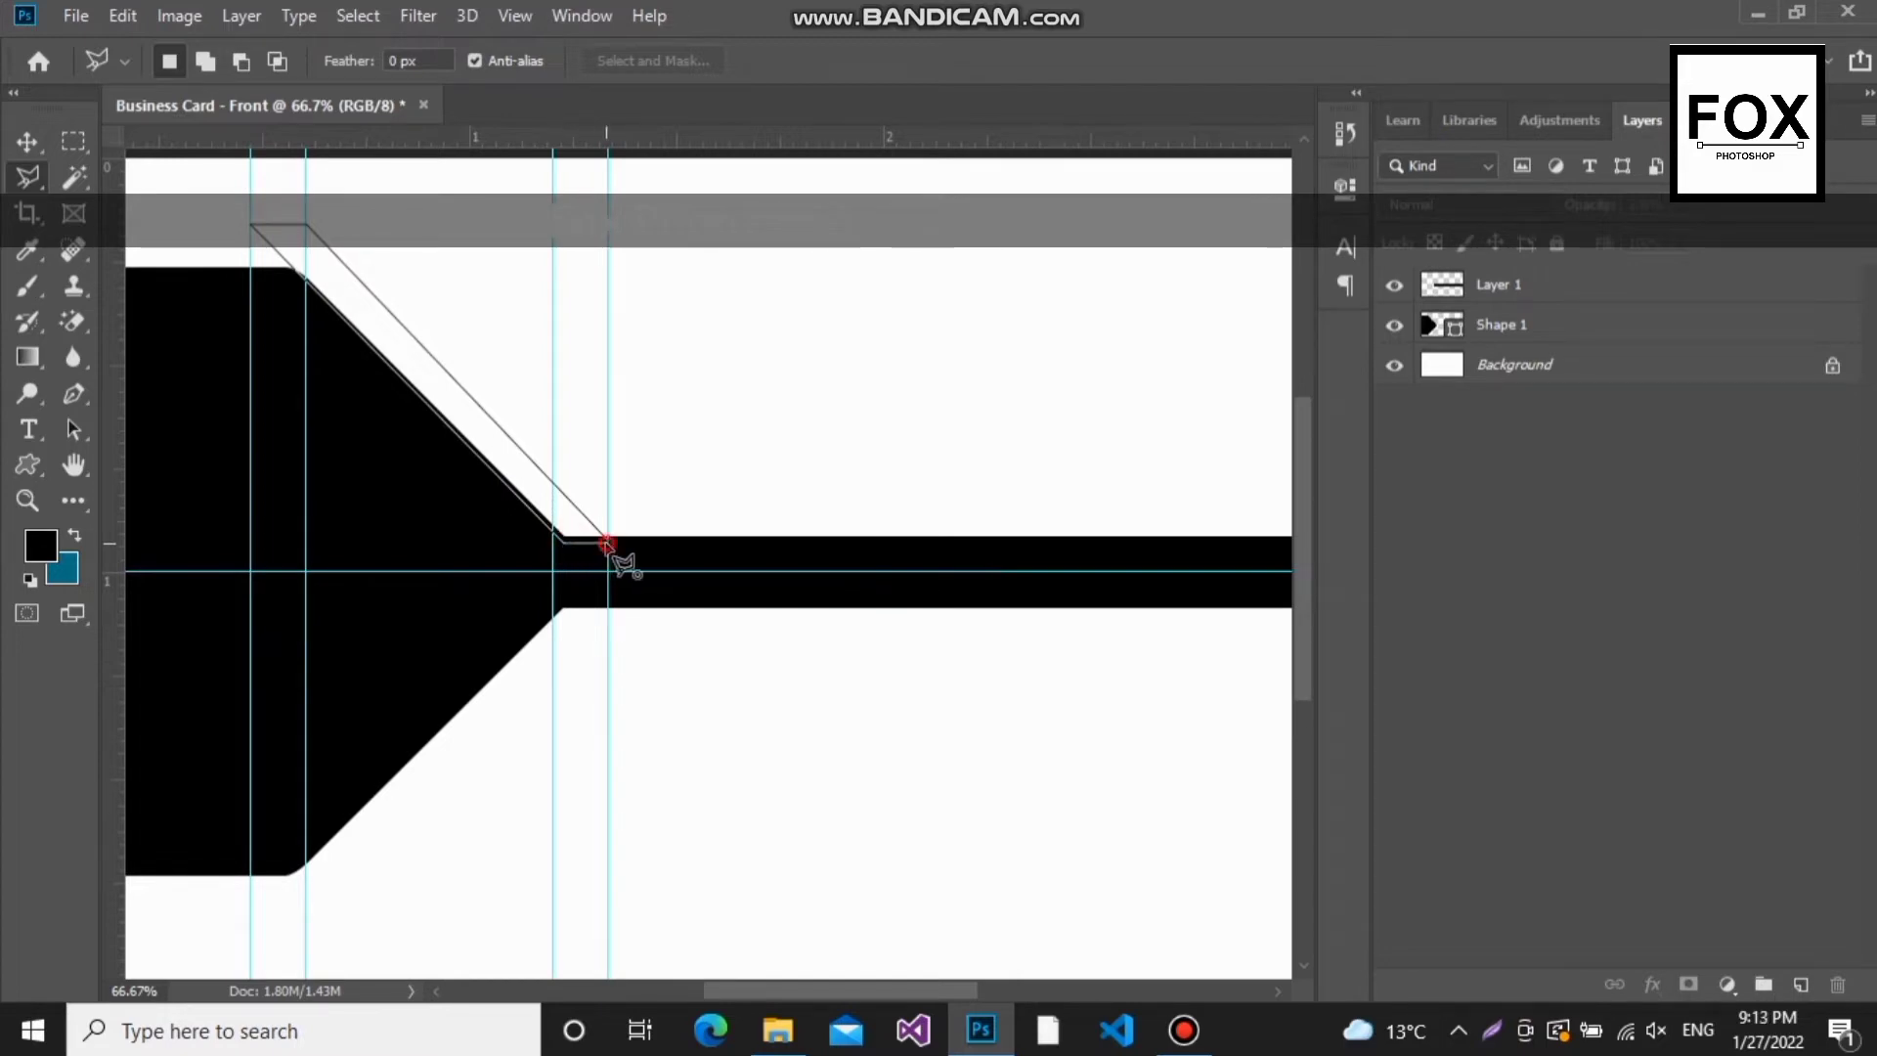
{"action": "left_click", "coordinate": [607, 543]}
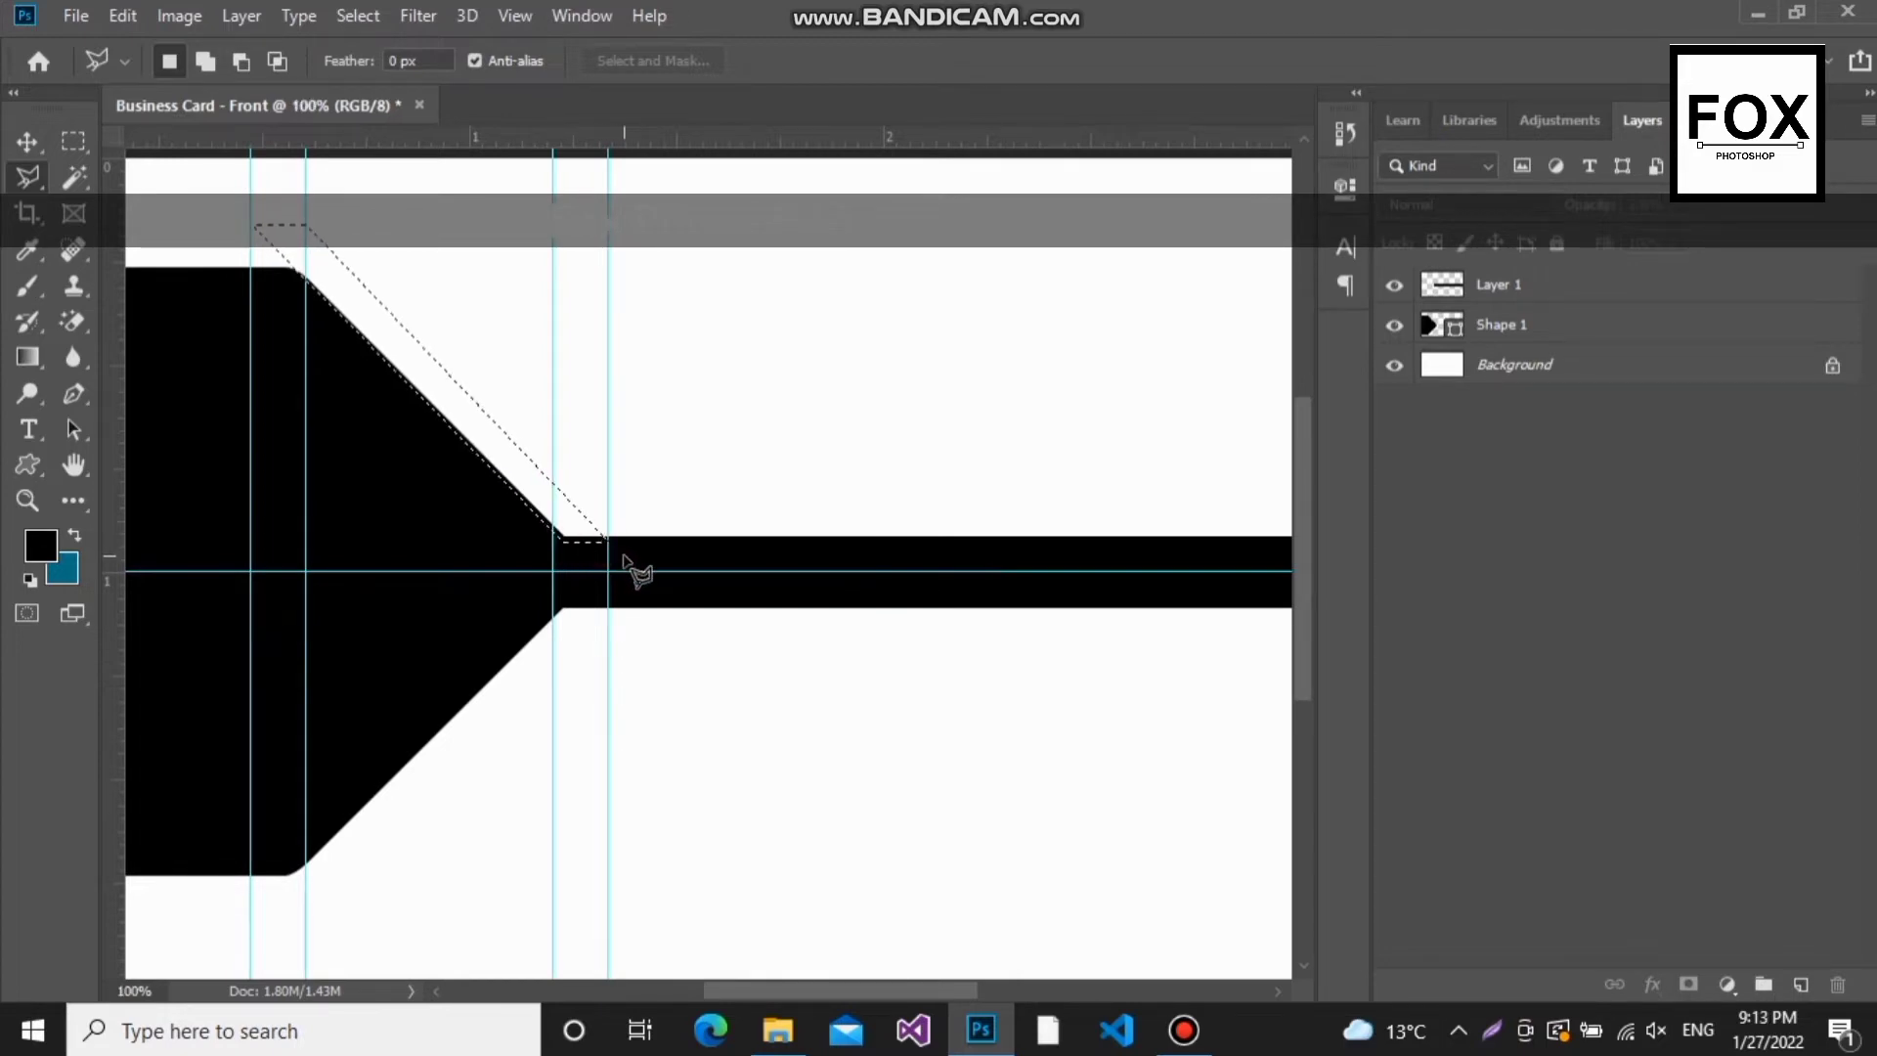
Step: Set the background colour to bright cyan-blue and fill the slanted selection with it on a new layer
{"action": "left_click", "coordinate": [65, 571]}
{"action": "left_click", "coordinate": [1270, 391]}
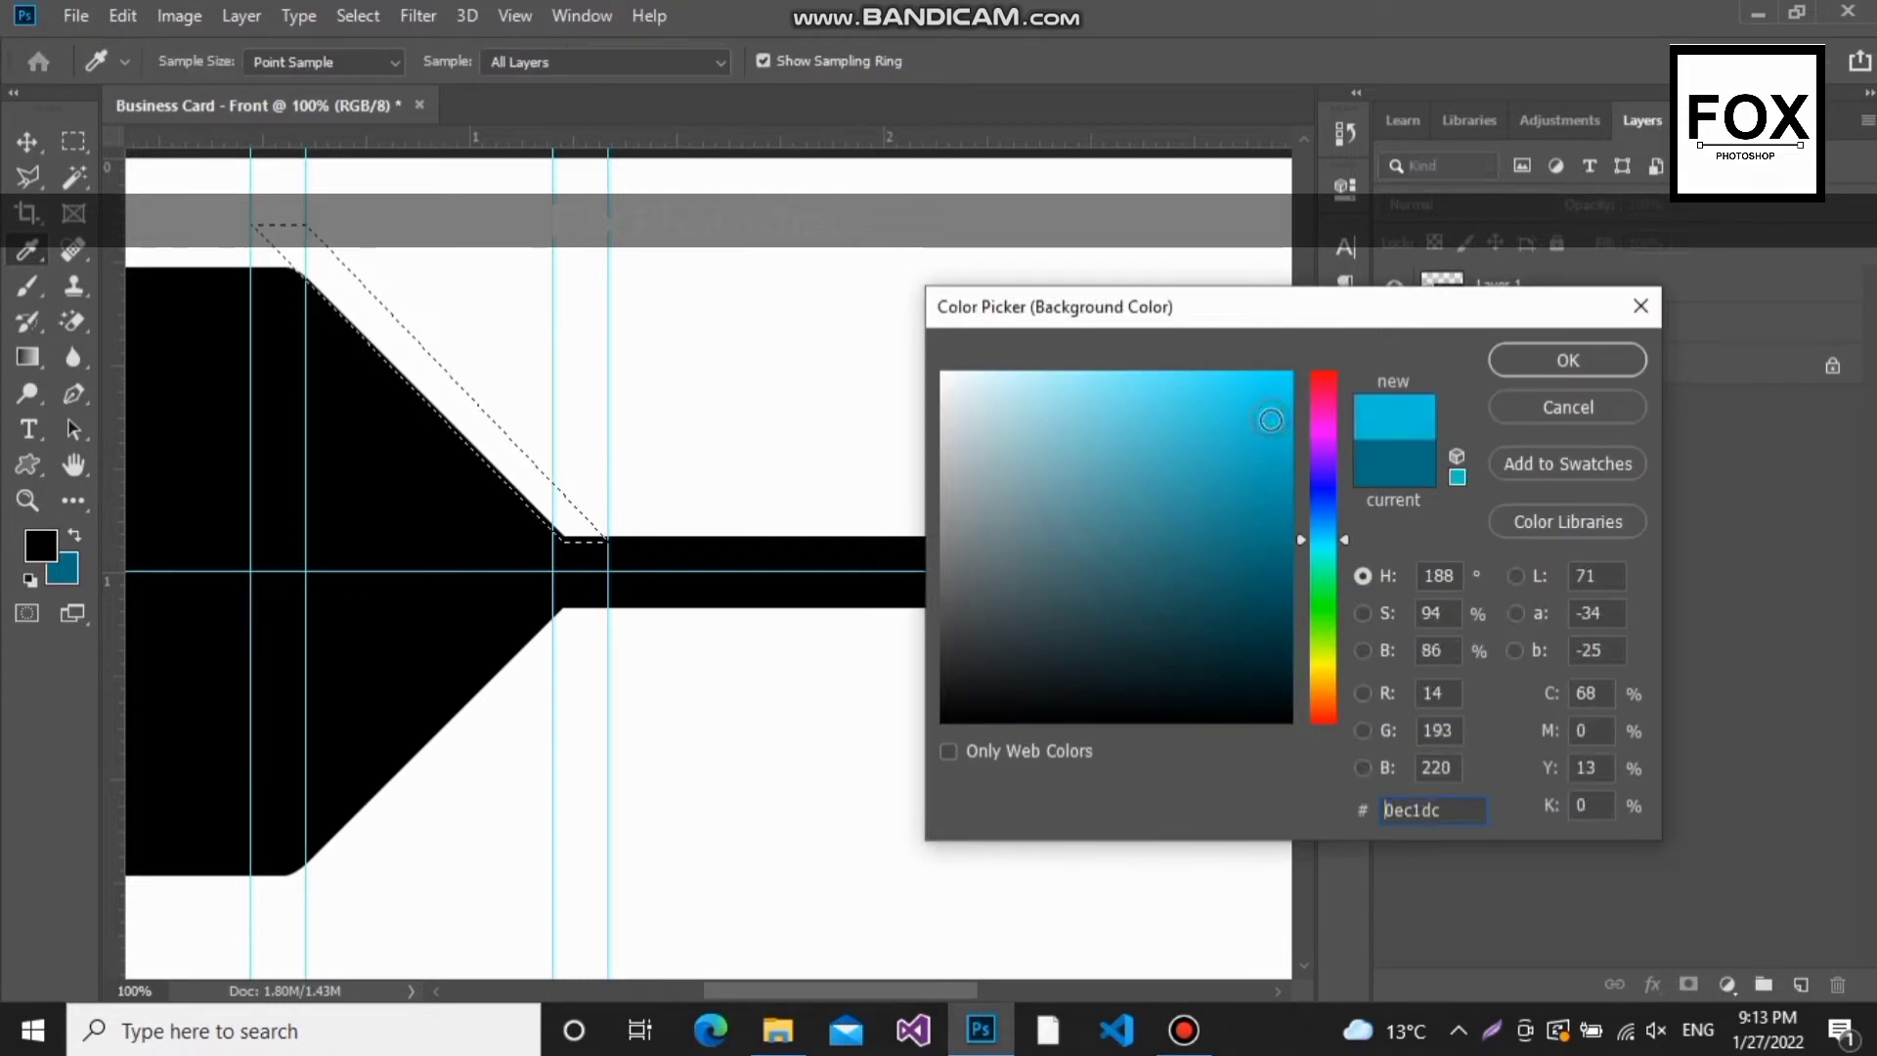
{"action": "left_click", "coordinate": [1564, 360]}
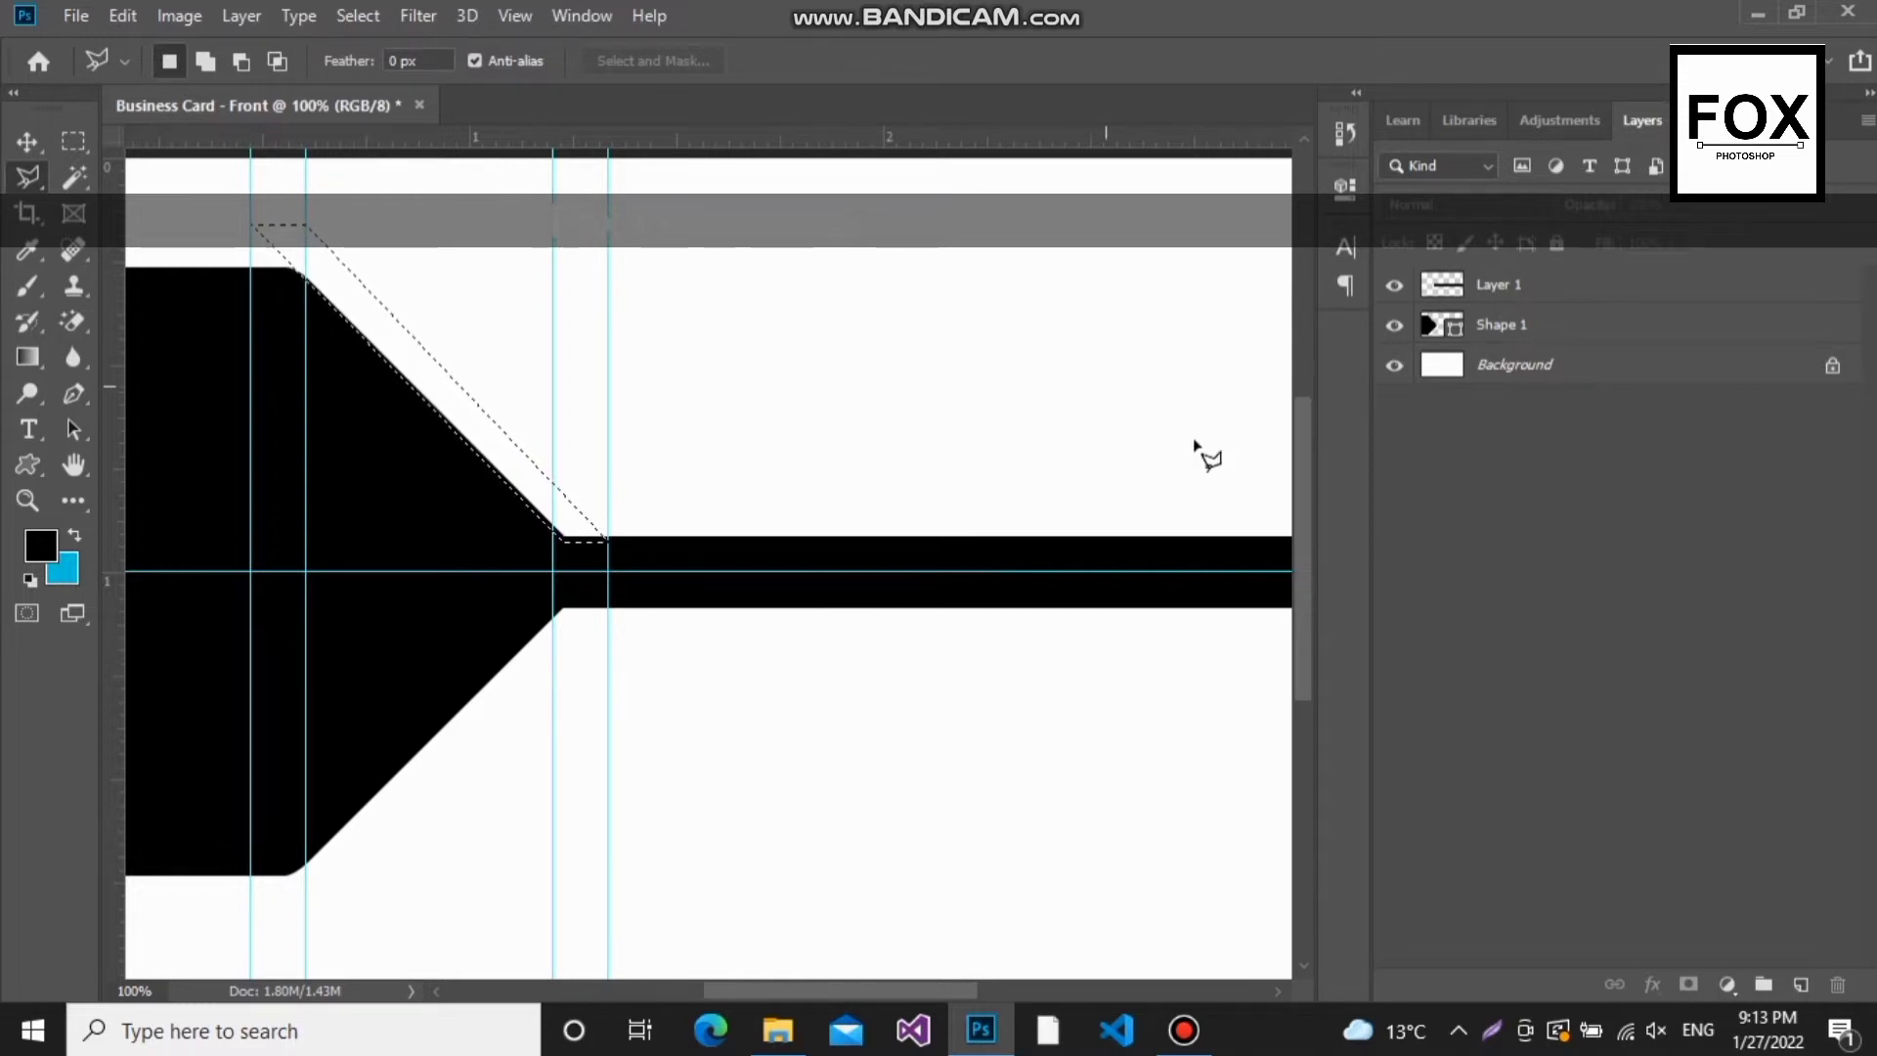
{"action": "left_click", "coordinate": [1800, 985]}
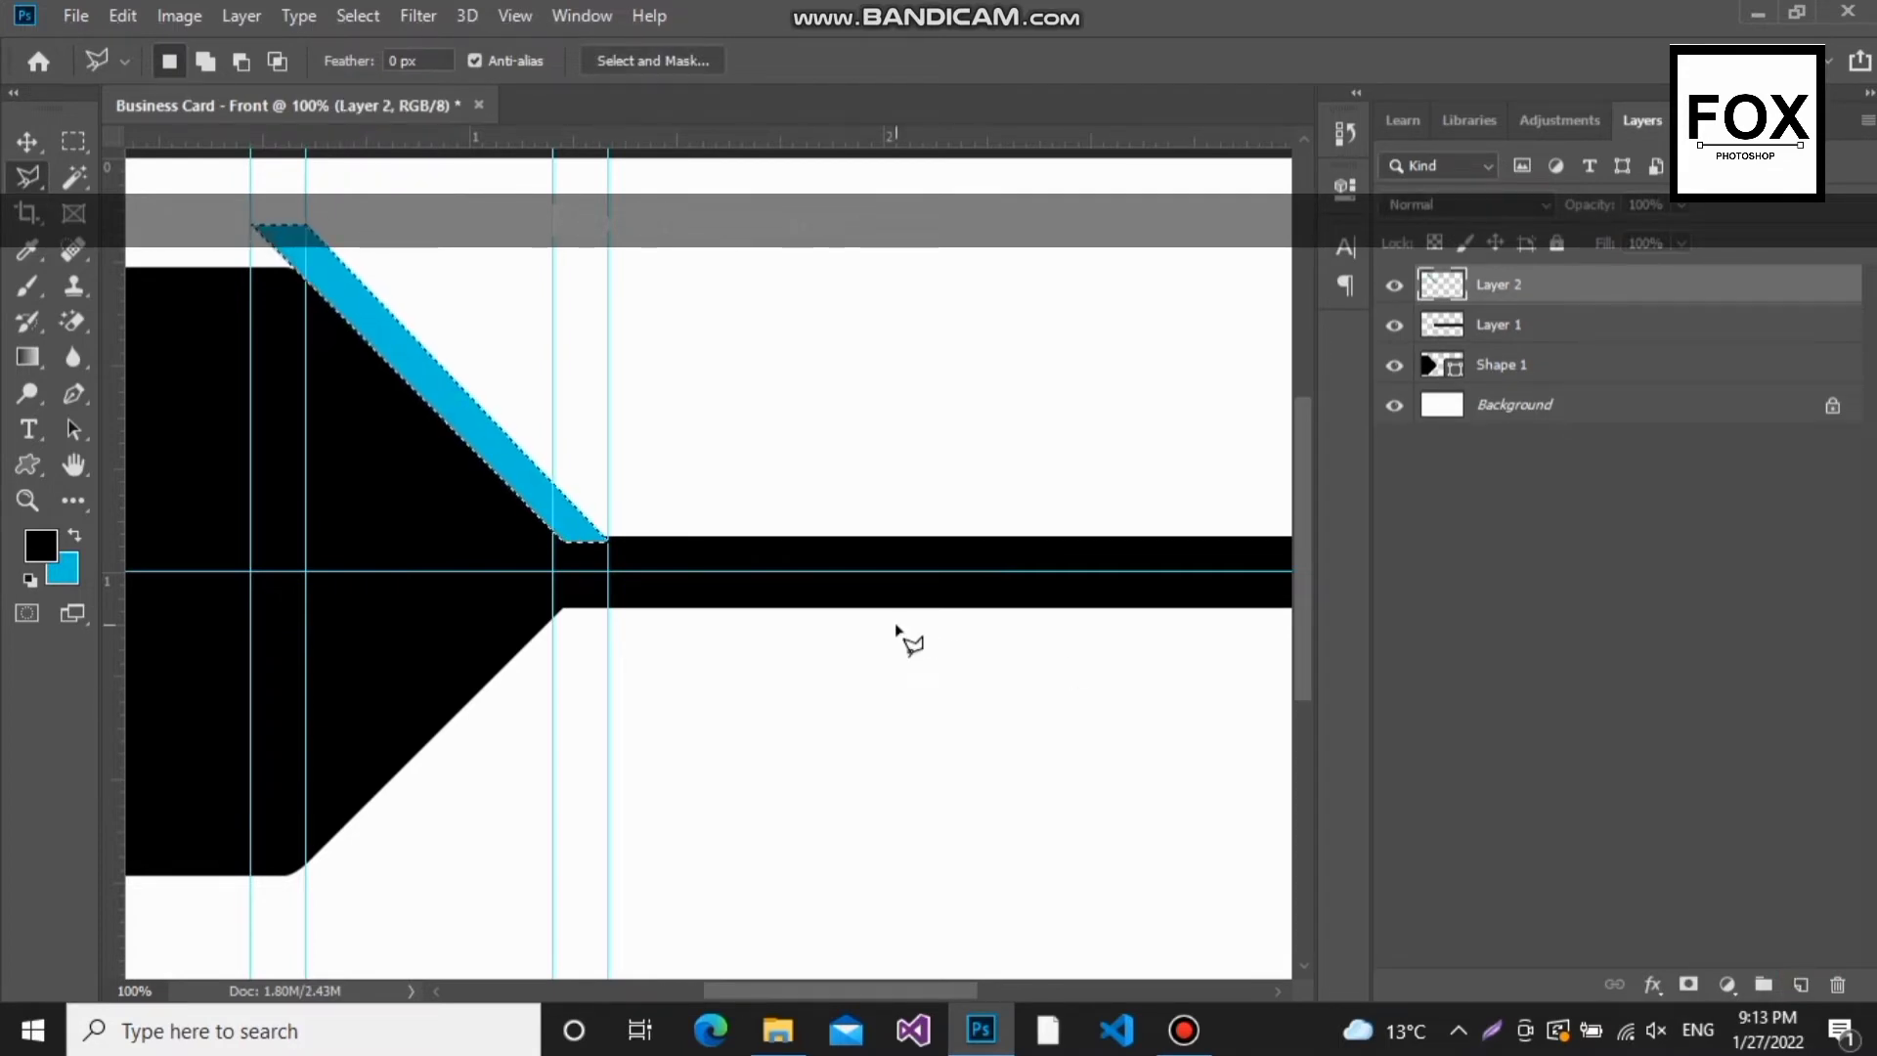
Step: Move the blue band's layer below the black bar's layer and clear the selection
{"action": "left_click_drag", "start_coordinate": [1539, 282], "coordinate": [1547, 346]}
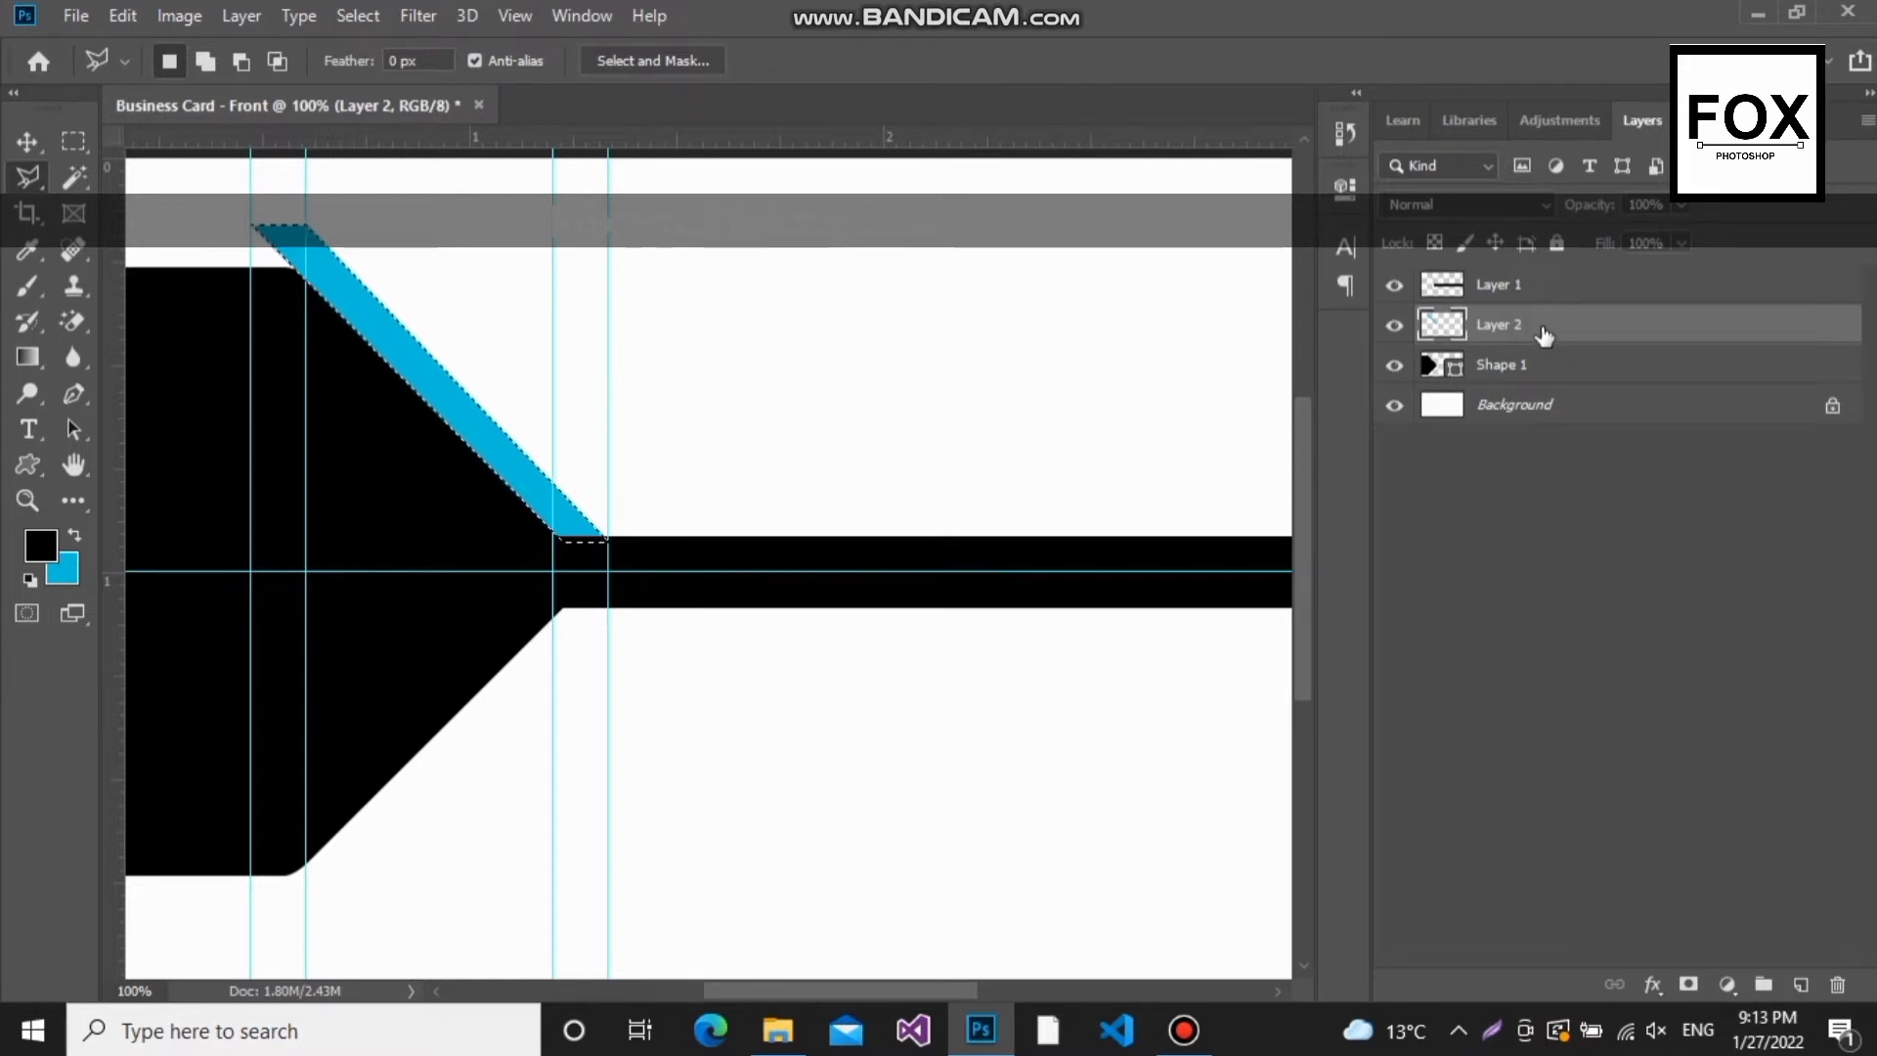
{"action": "left_click", "coordinate": [1521, 463]}
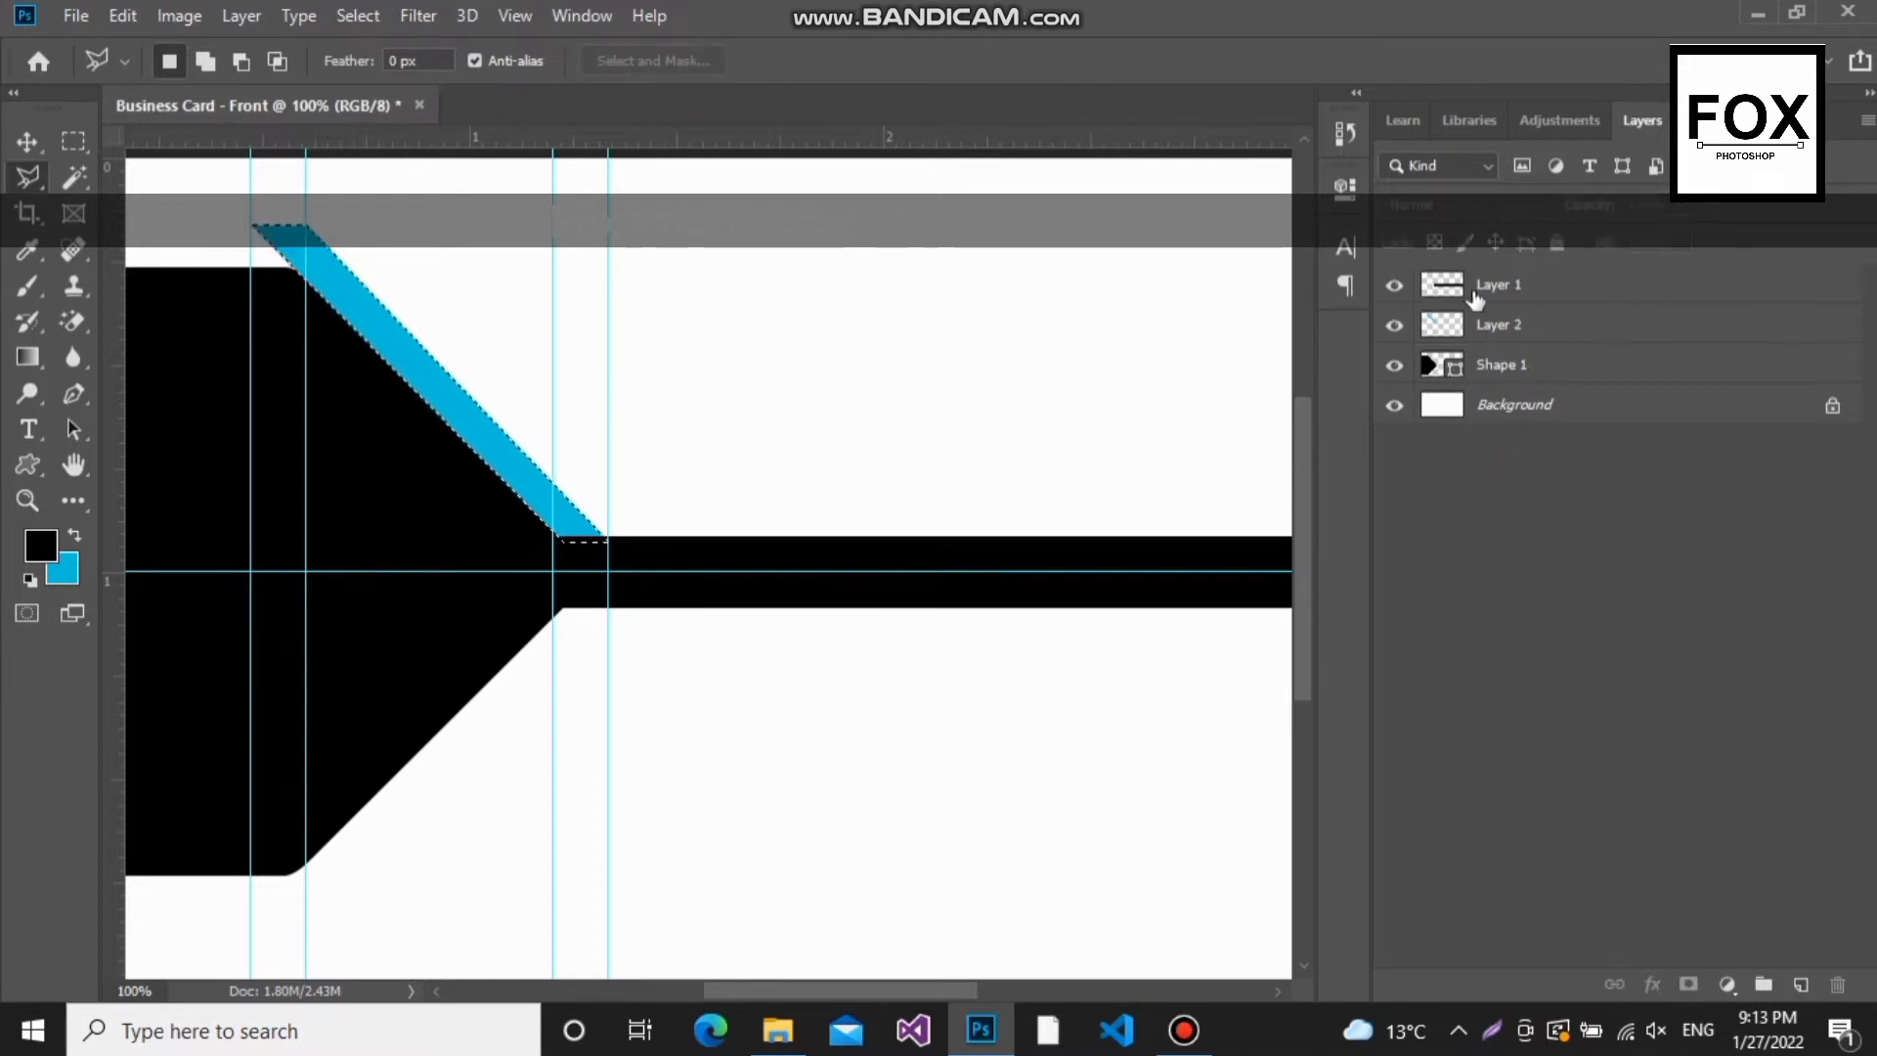
{"action": "key", "text": "ctrl+d"}
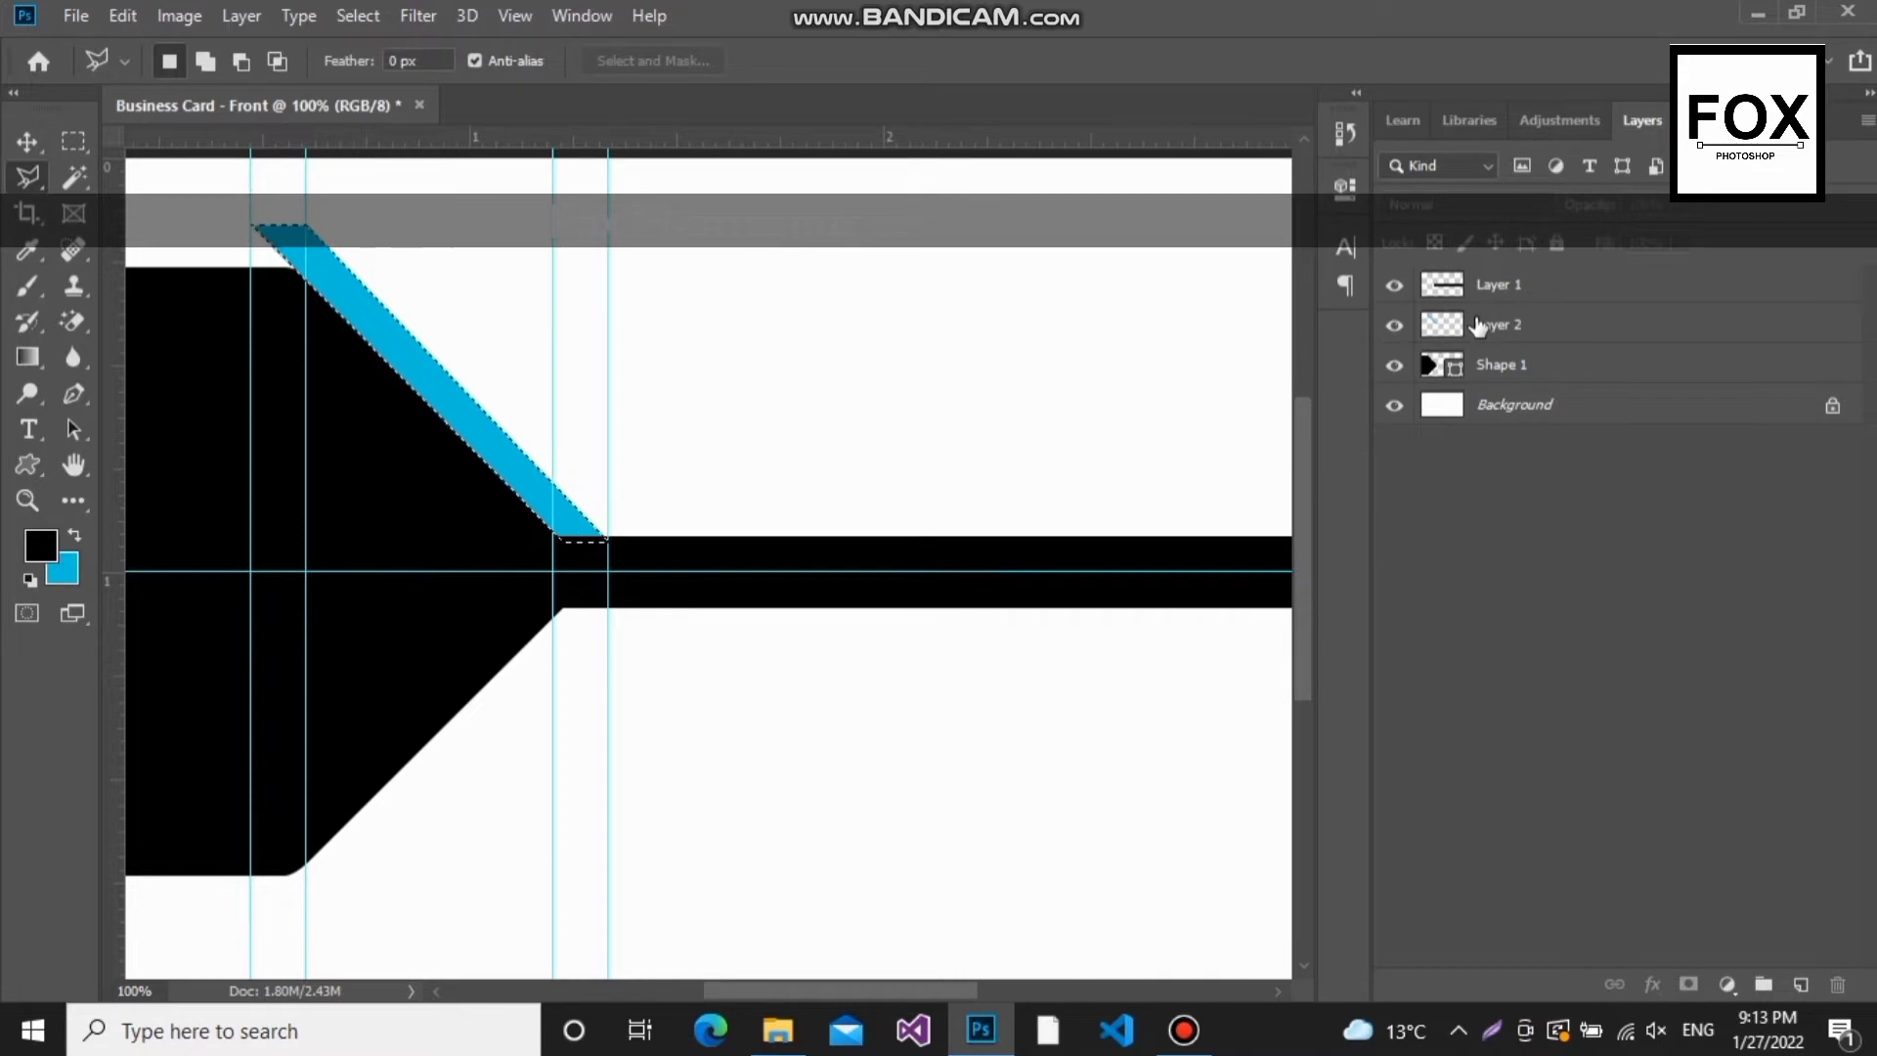
Step: Add a new layer above the black bar and outline a small fold triangle at the band's upper end with the Polygonal Lasso
{"action": "left_click", "coordinate": [1556, 296]}
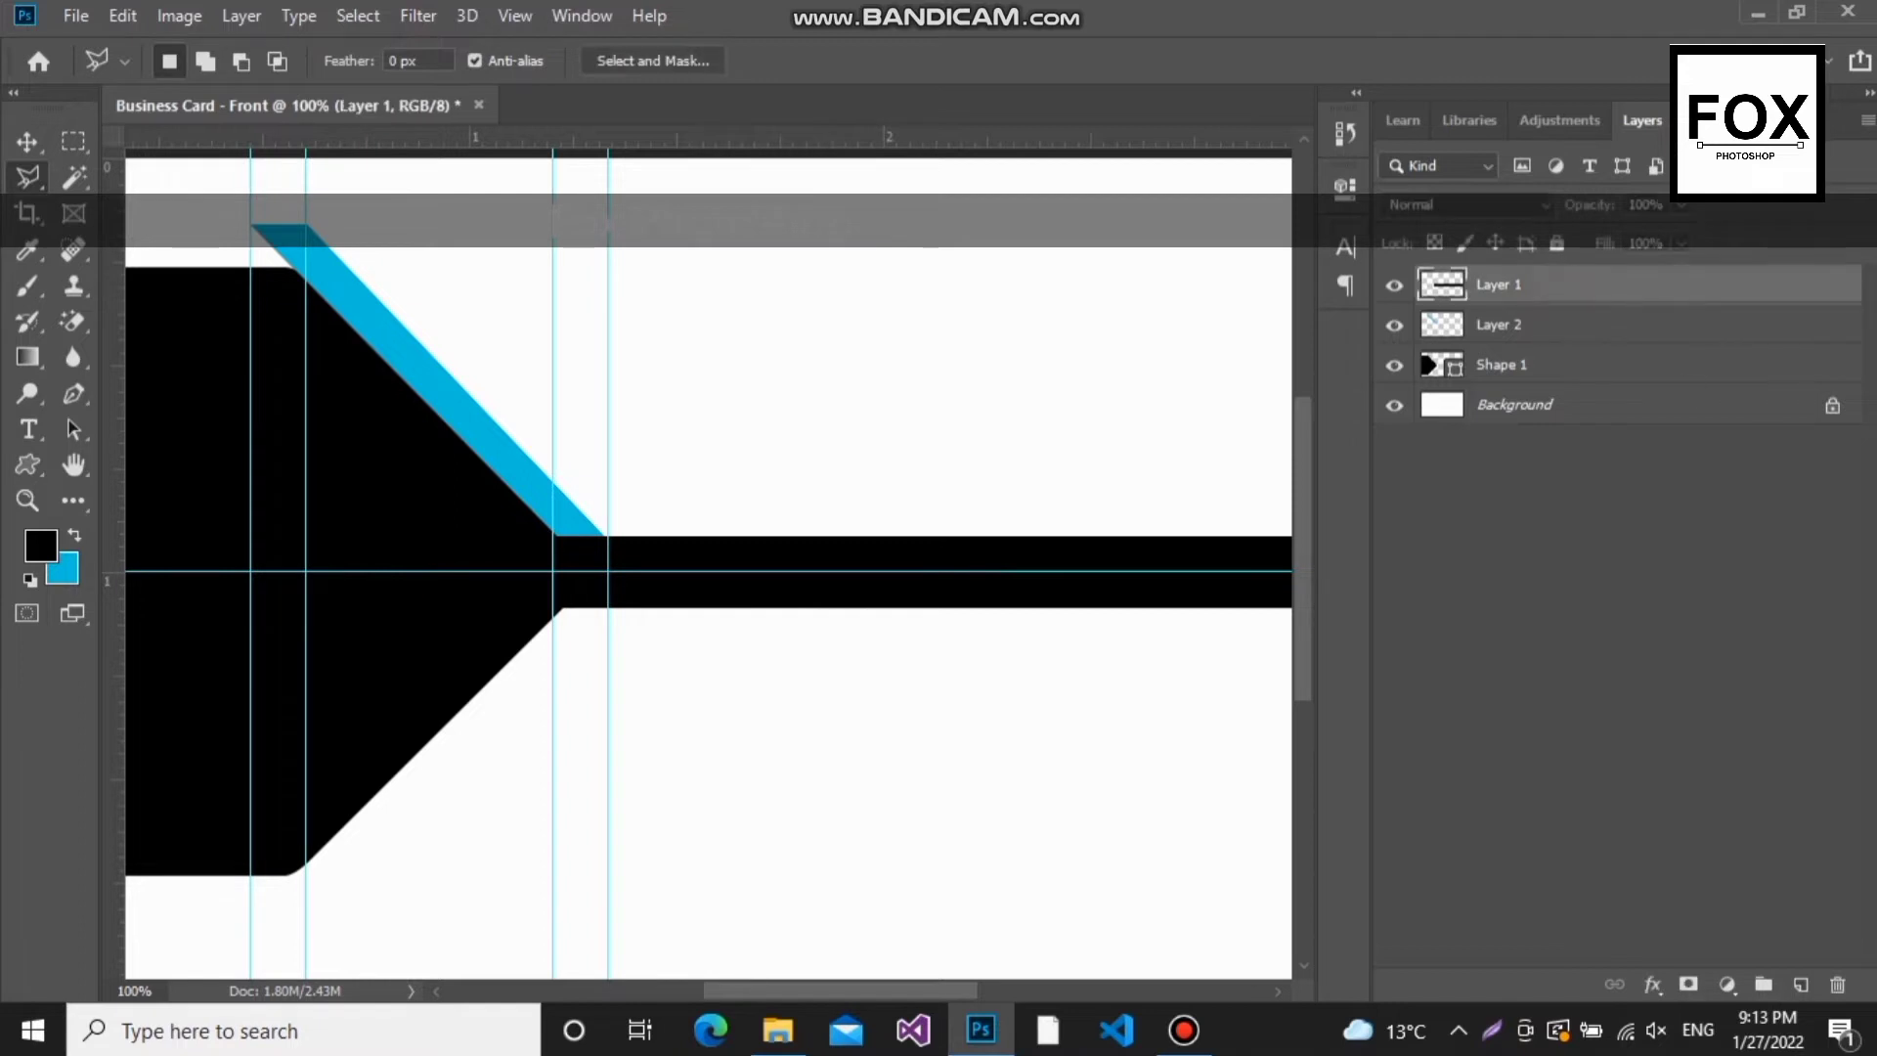
{"action": "left_click", "coordinate": [1802, 984]}
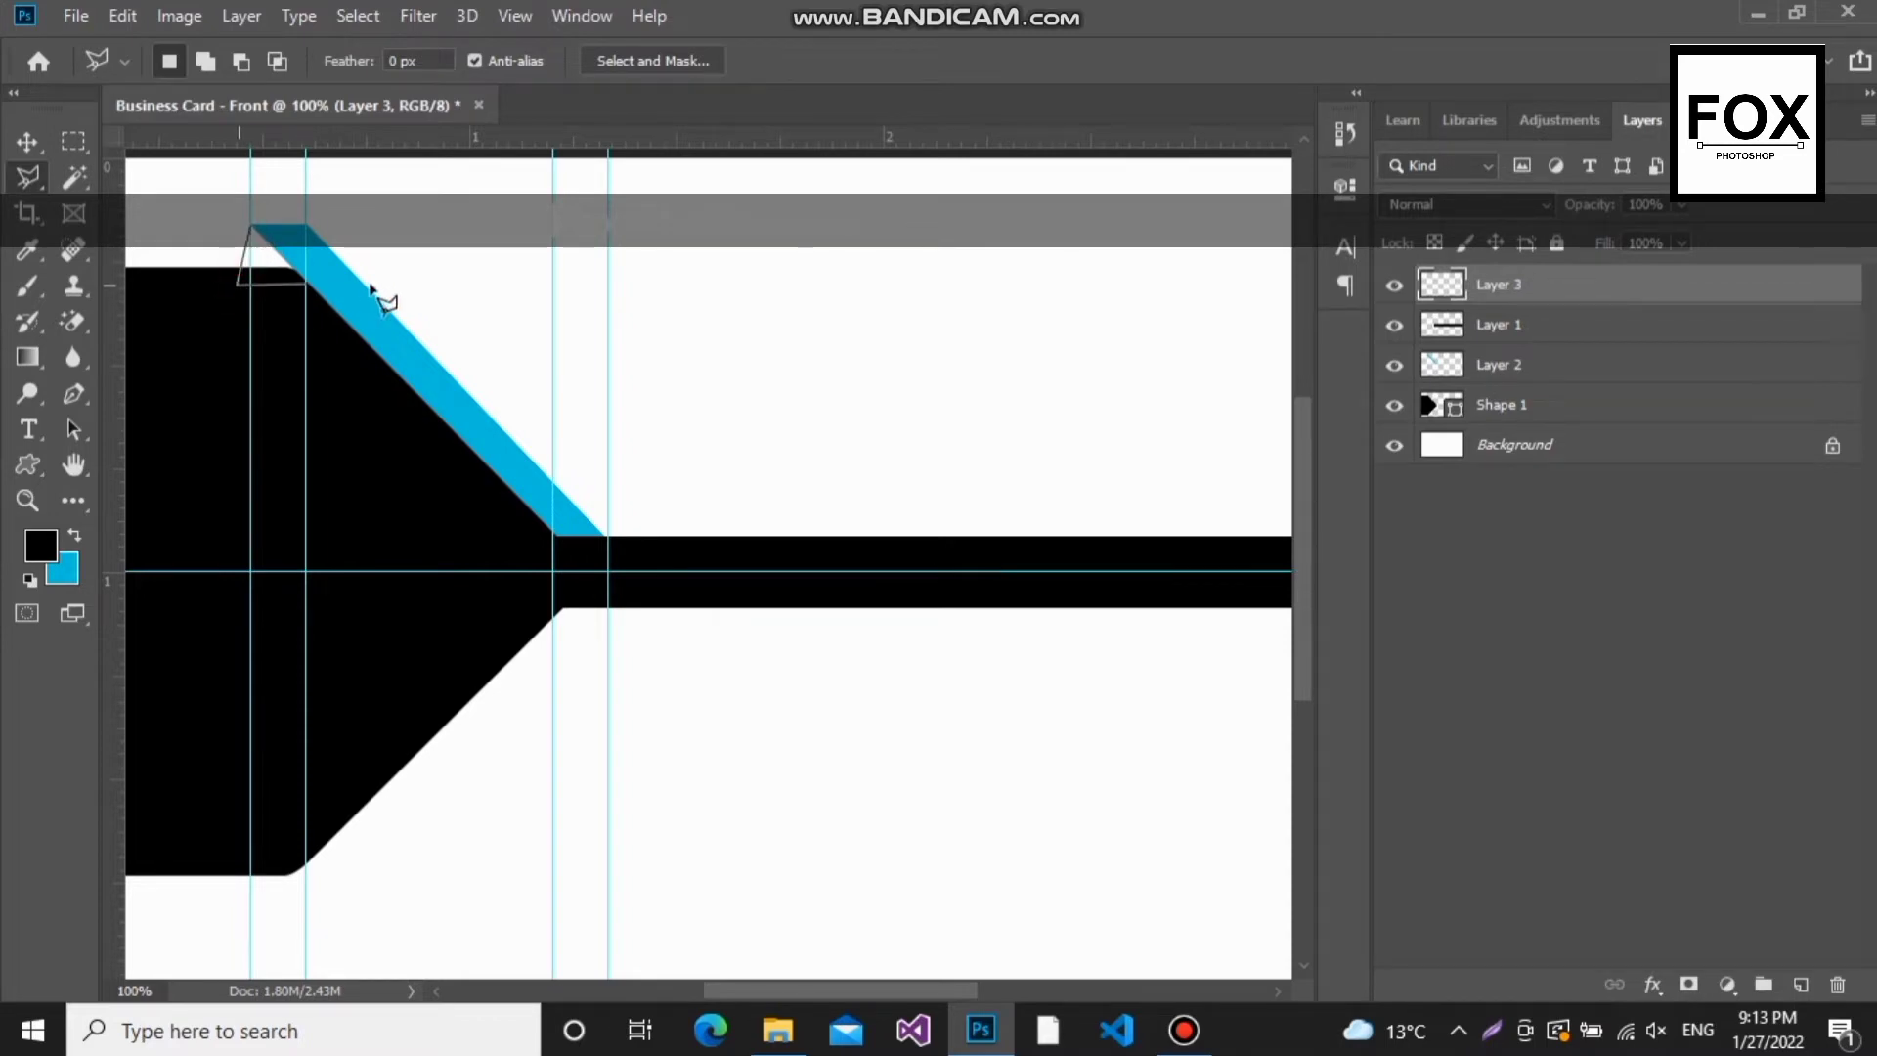
{"action": "left_click", "coordinate": [322, 276]}
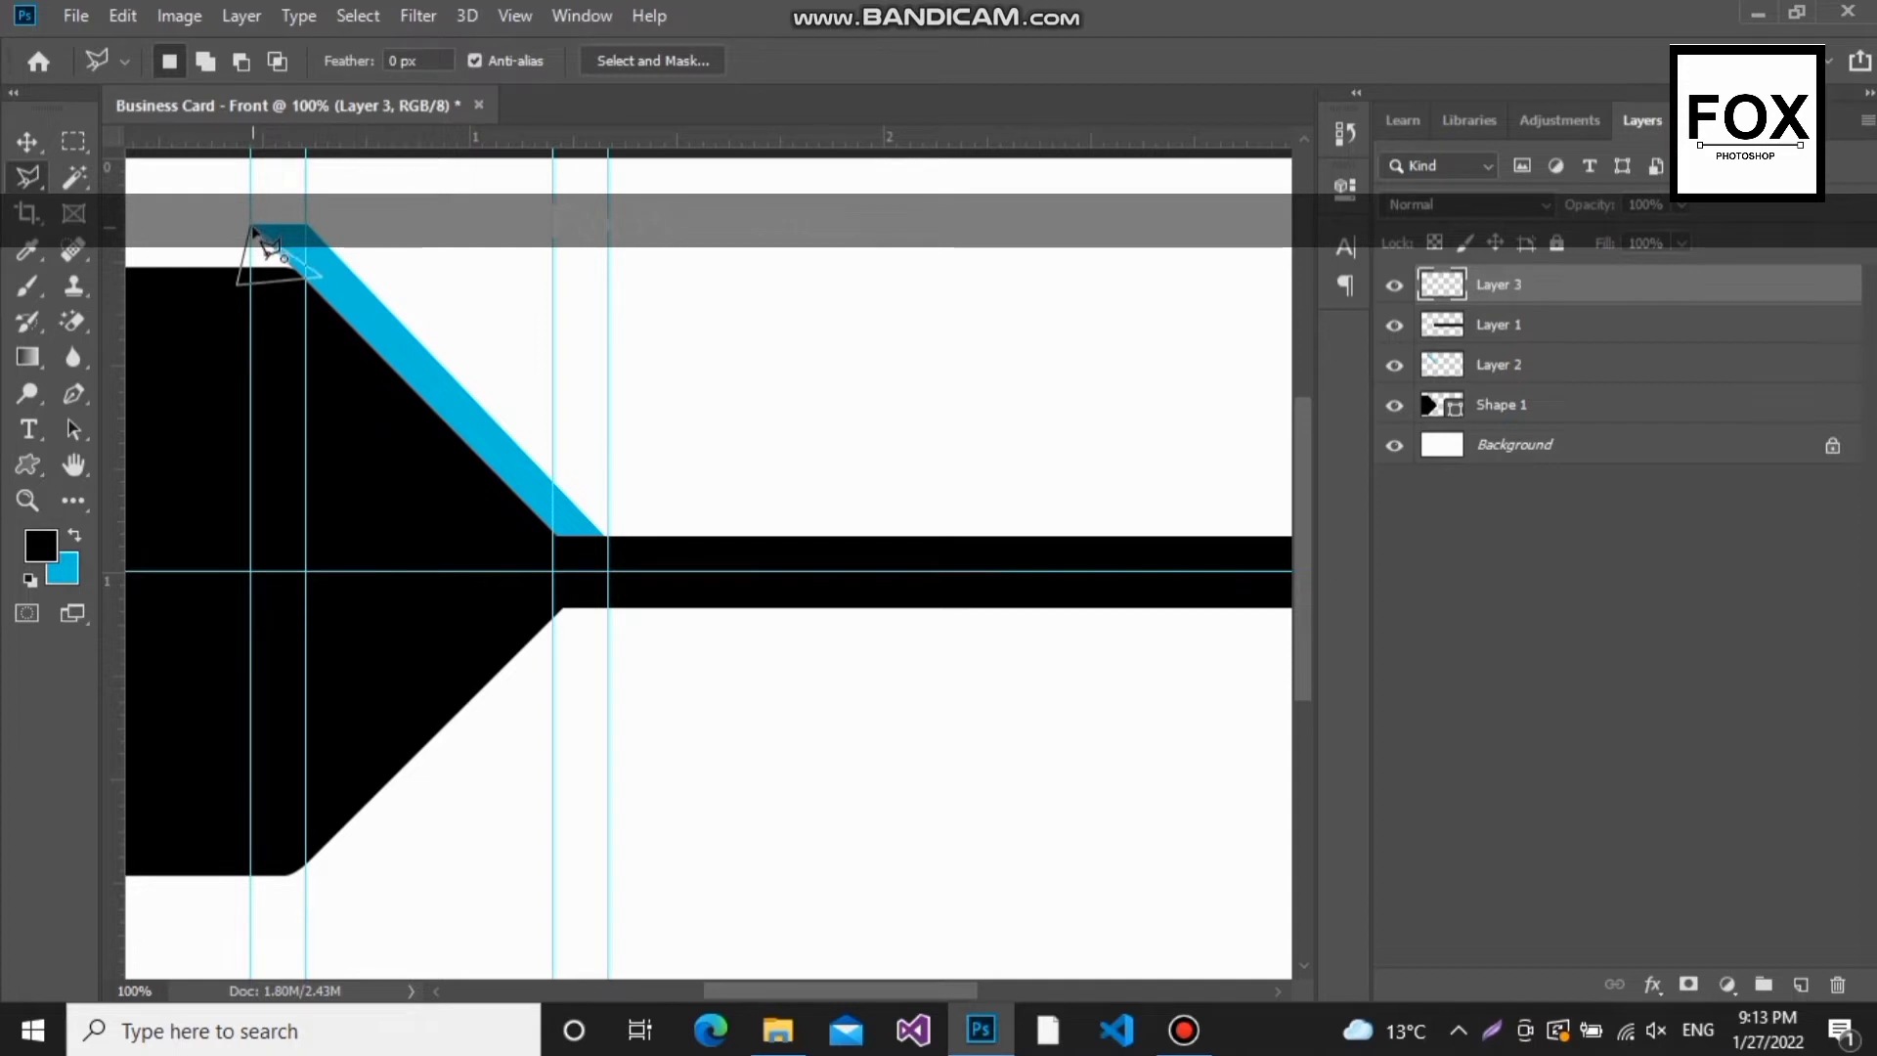
Step: Fill the triangular selection with a darker teal-blue background colour, and move its layer below the black arrow shape's layer
{"action": "left_click", "coordinate": [83, 578]}
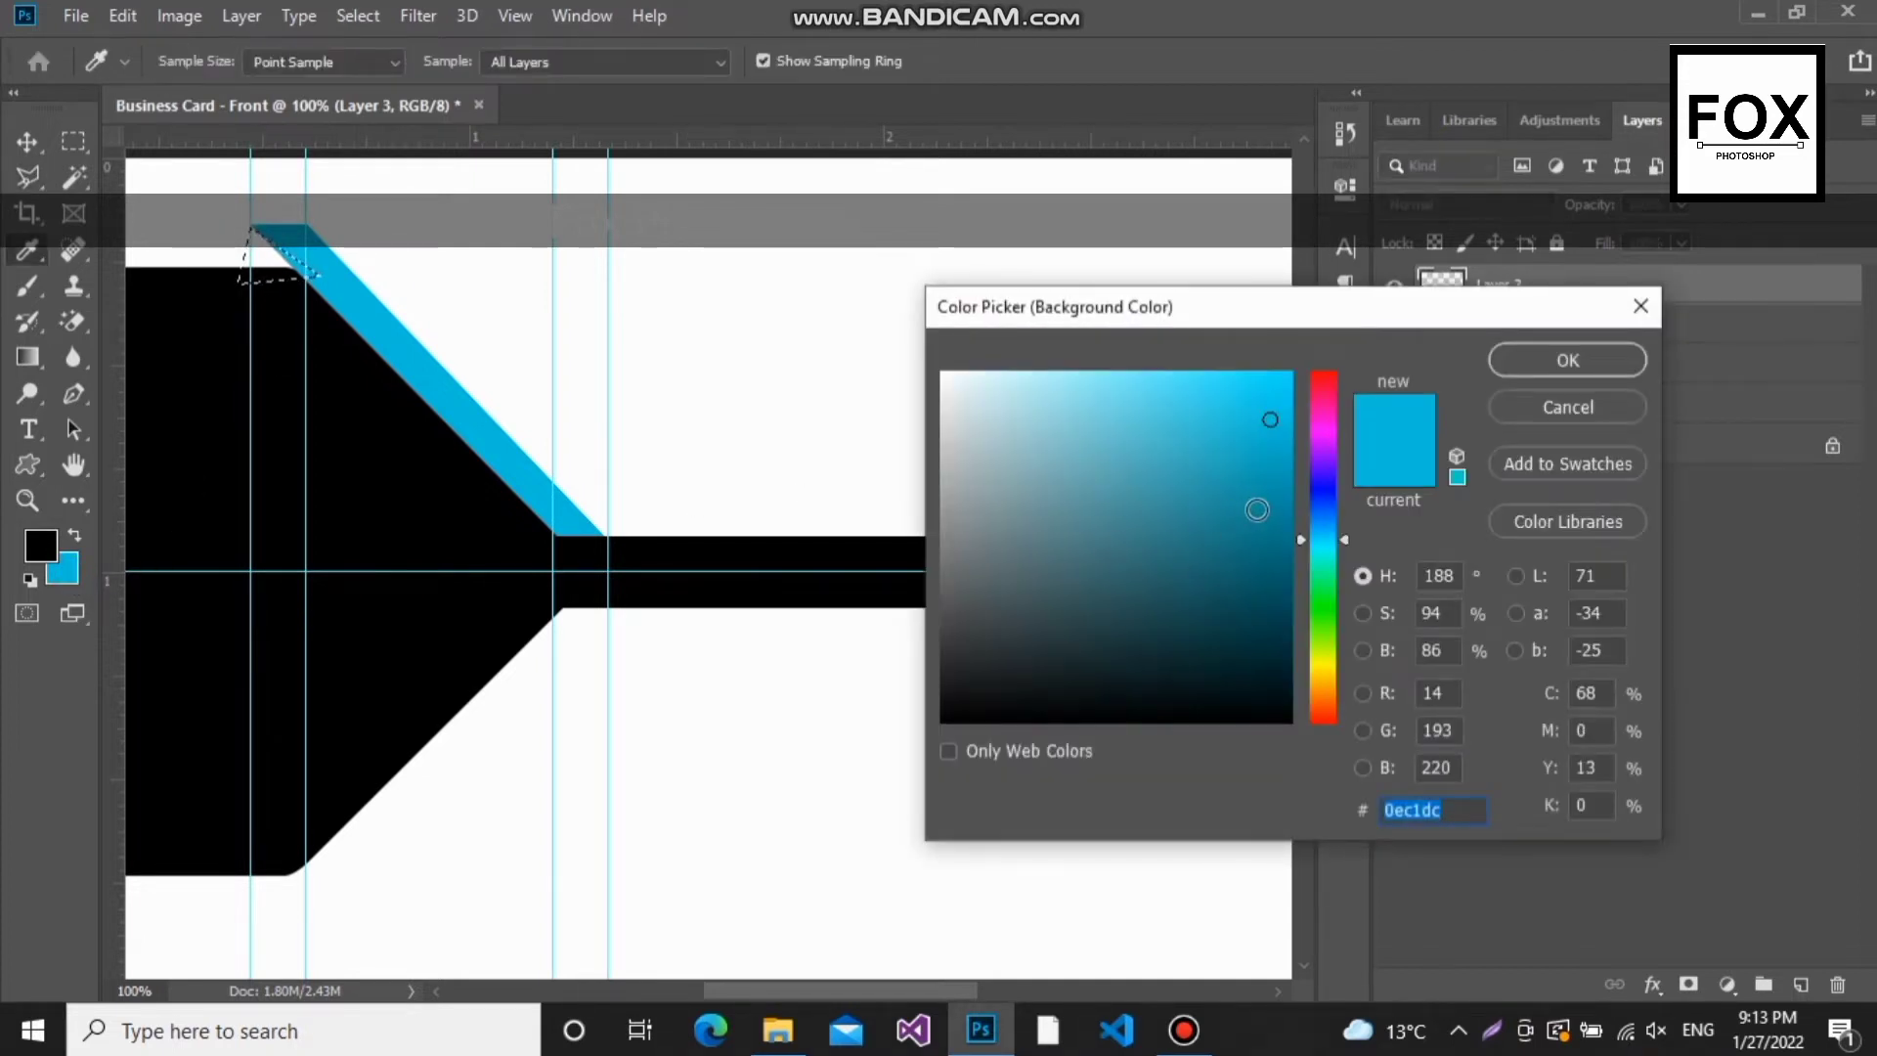
{"action": "left_click", "coordinate": [1258, 510]}
{"action": "left_click", "coordinate": [1623, 360]}
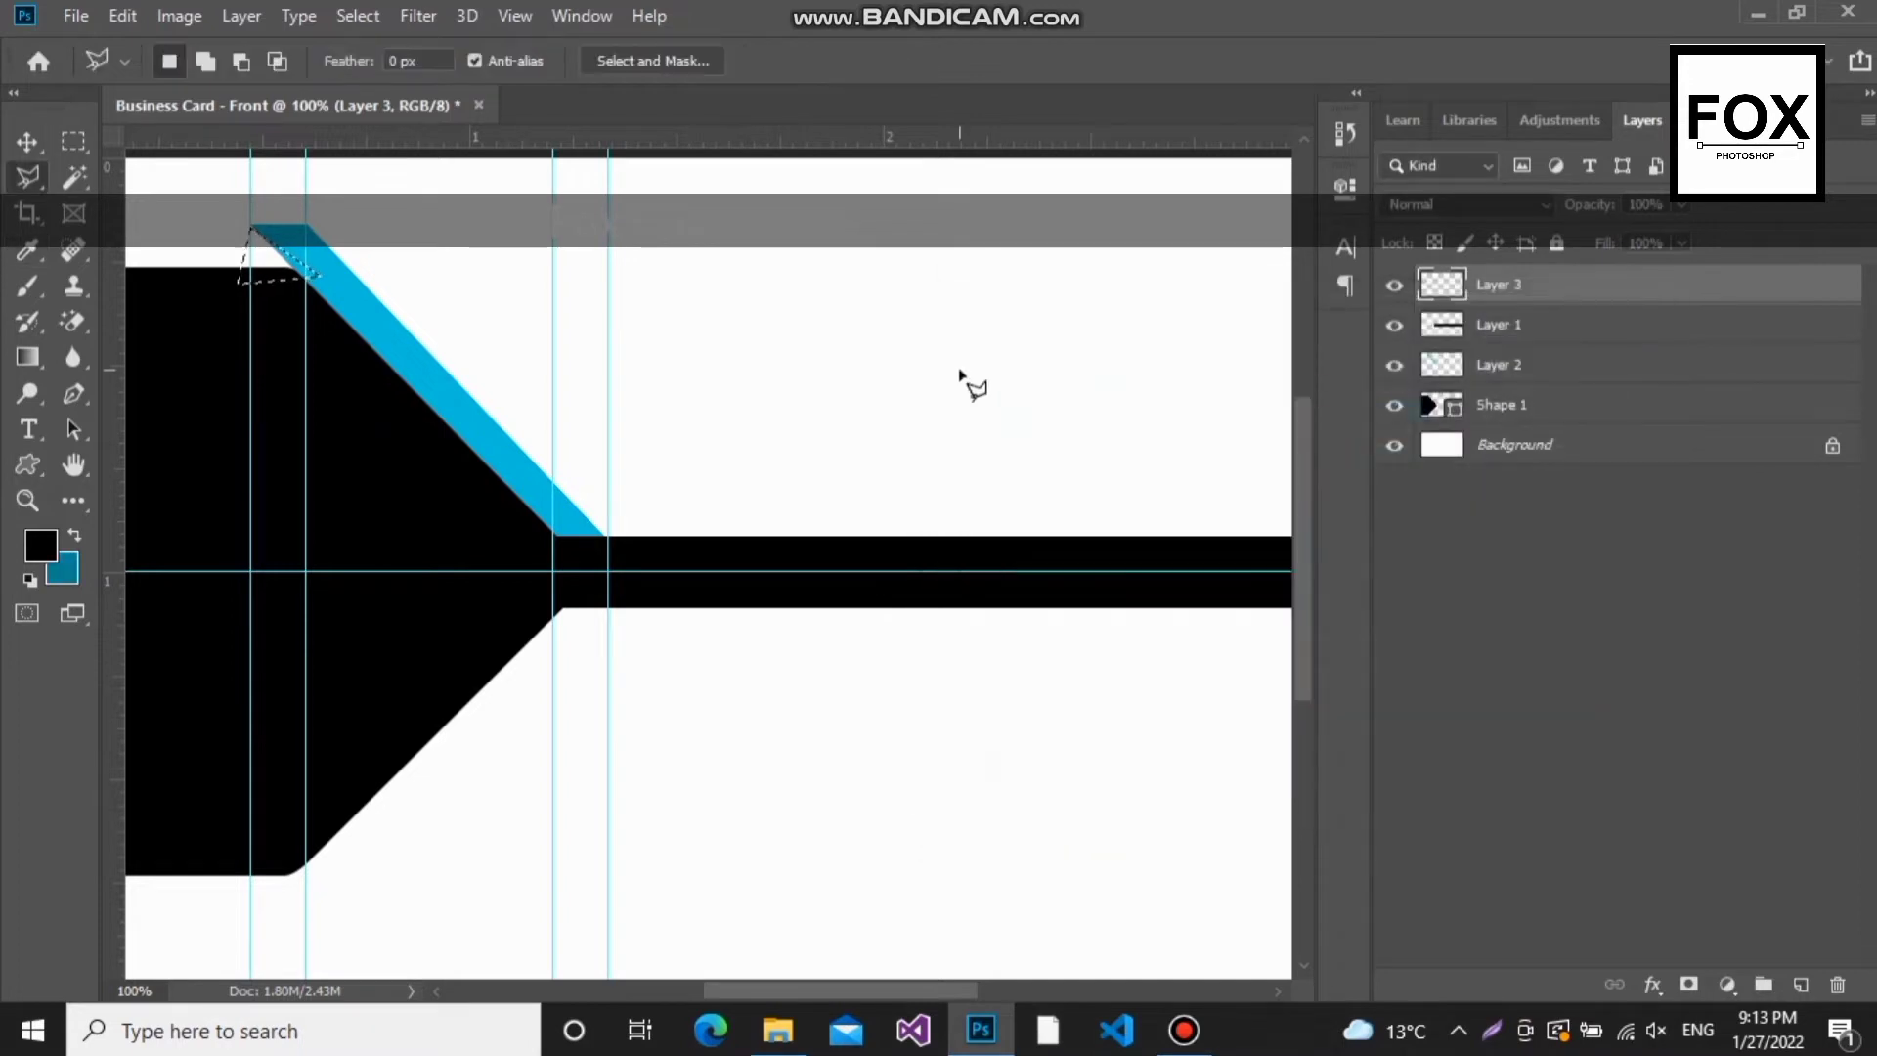
{"action": "key", "text": "ctrl+BackSpace"}
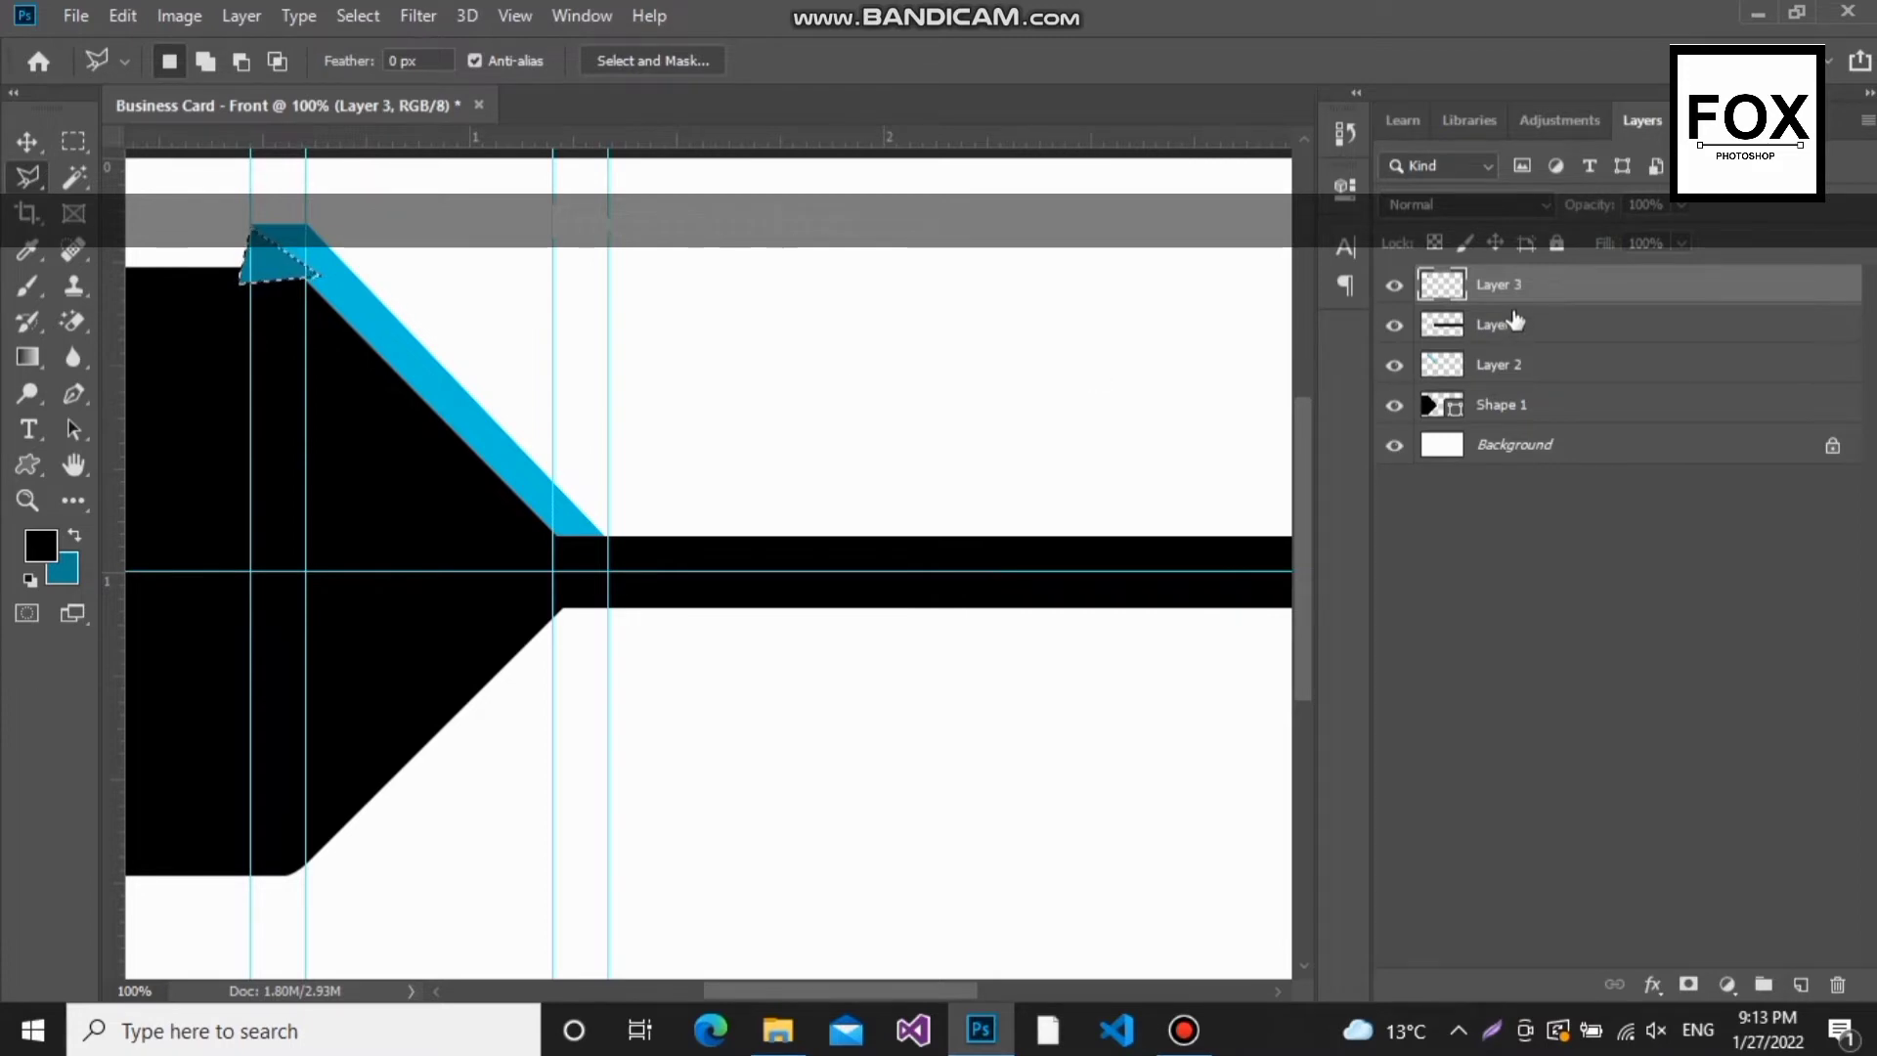
{"action": "left_click_drag", "start_coordinate": [1518, 291], "coordinate": [1525, 407]}
{"action": "left_click", "coordinate": [1504, 534]}
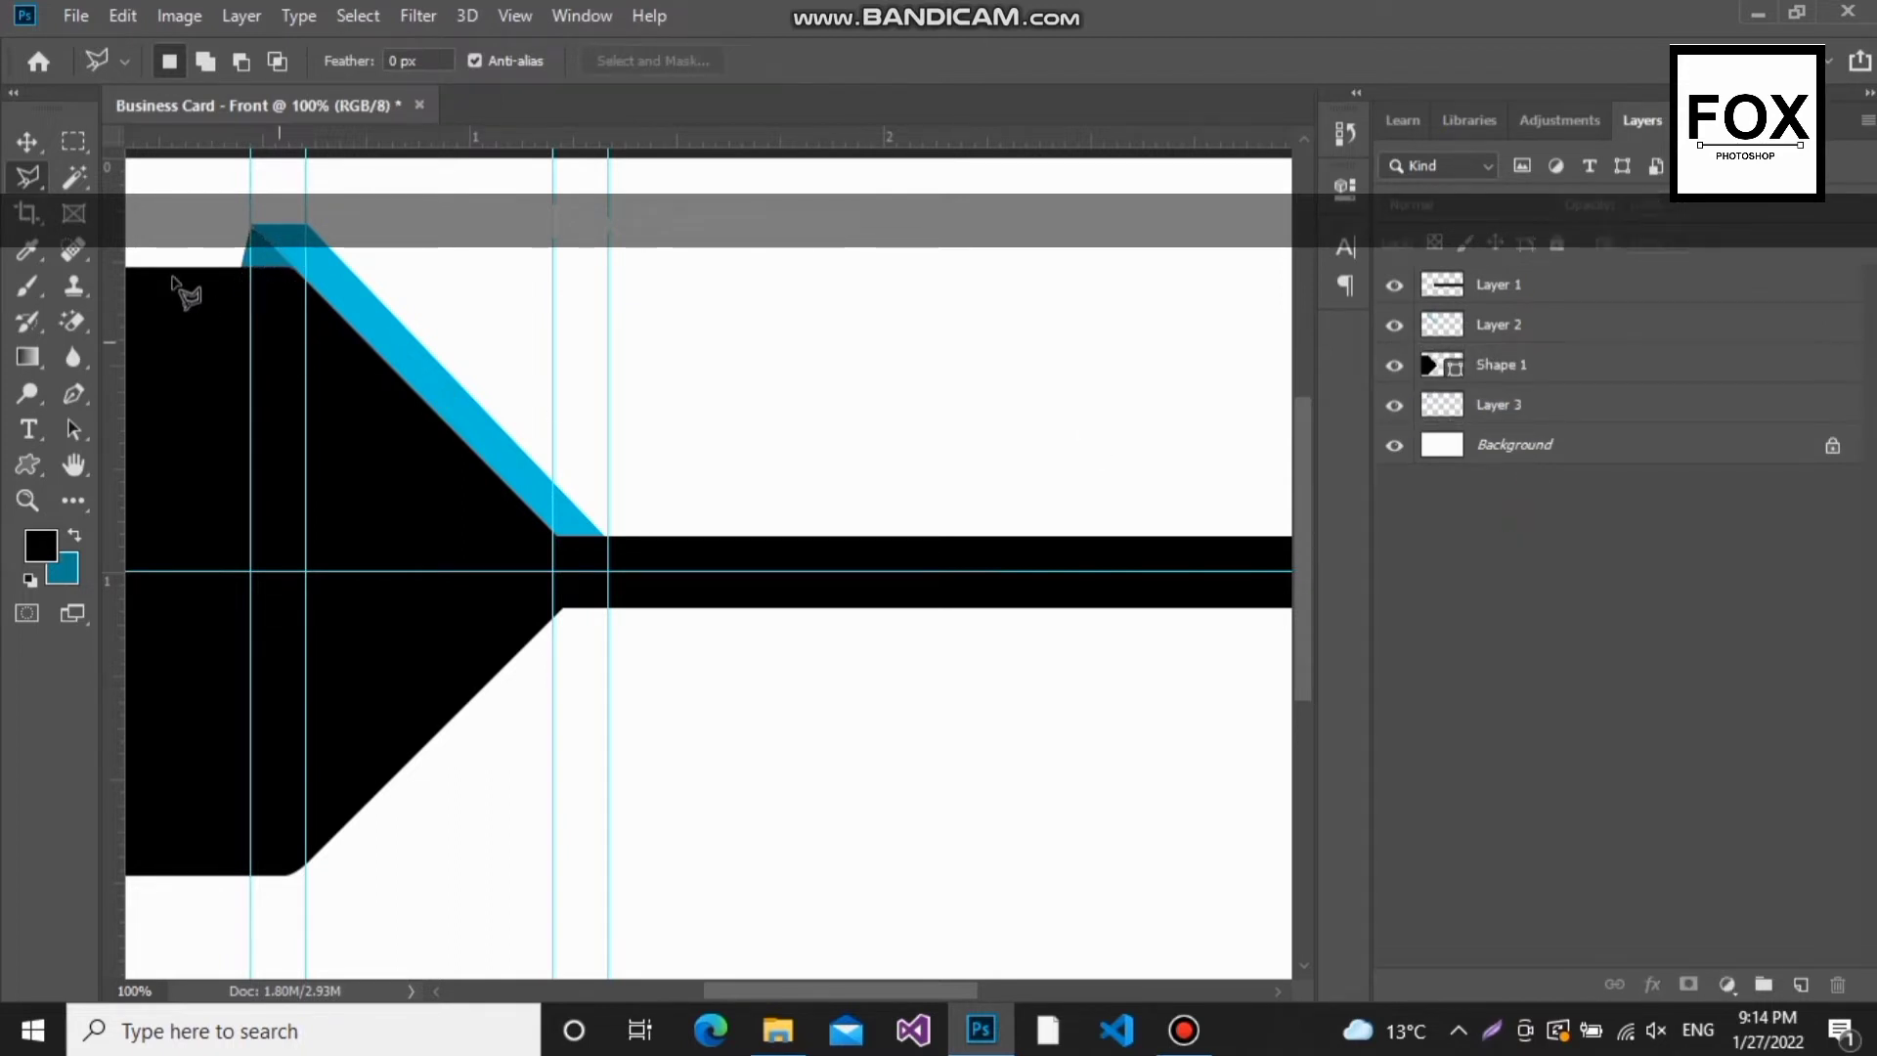
Step: Nudge the dark fold triangle slightly upward so its tip meets the upper corner of the blue band
{"action": "key", "text": "ctrl+plus"}
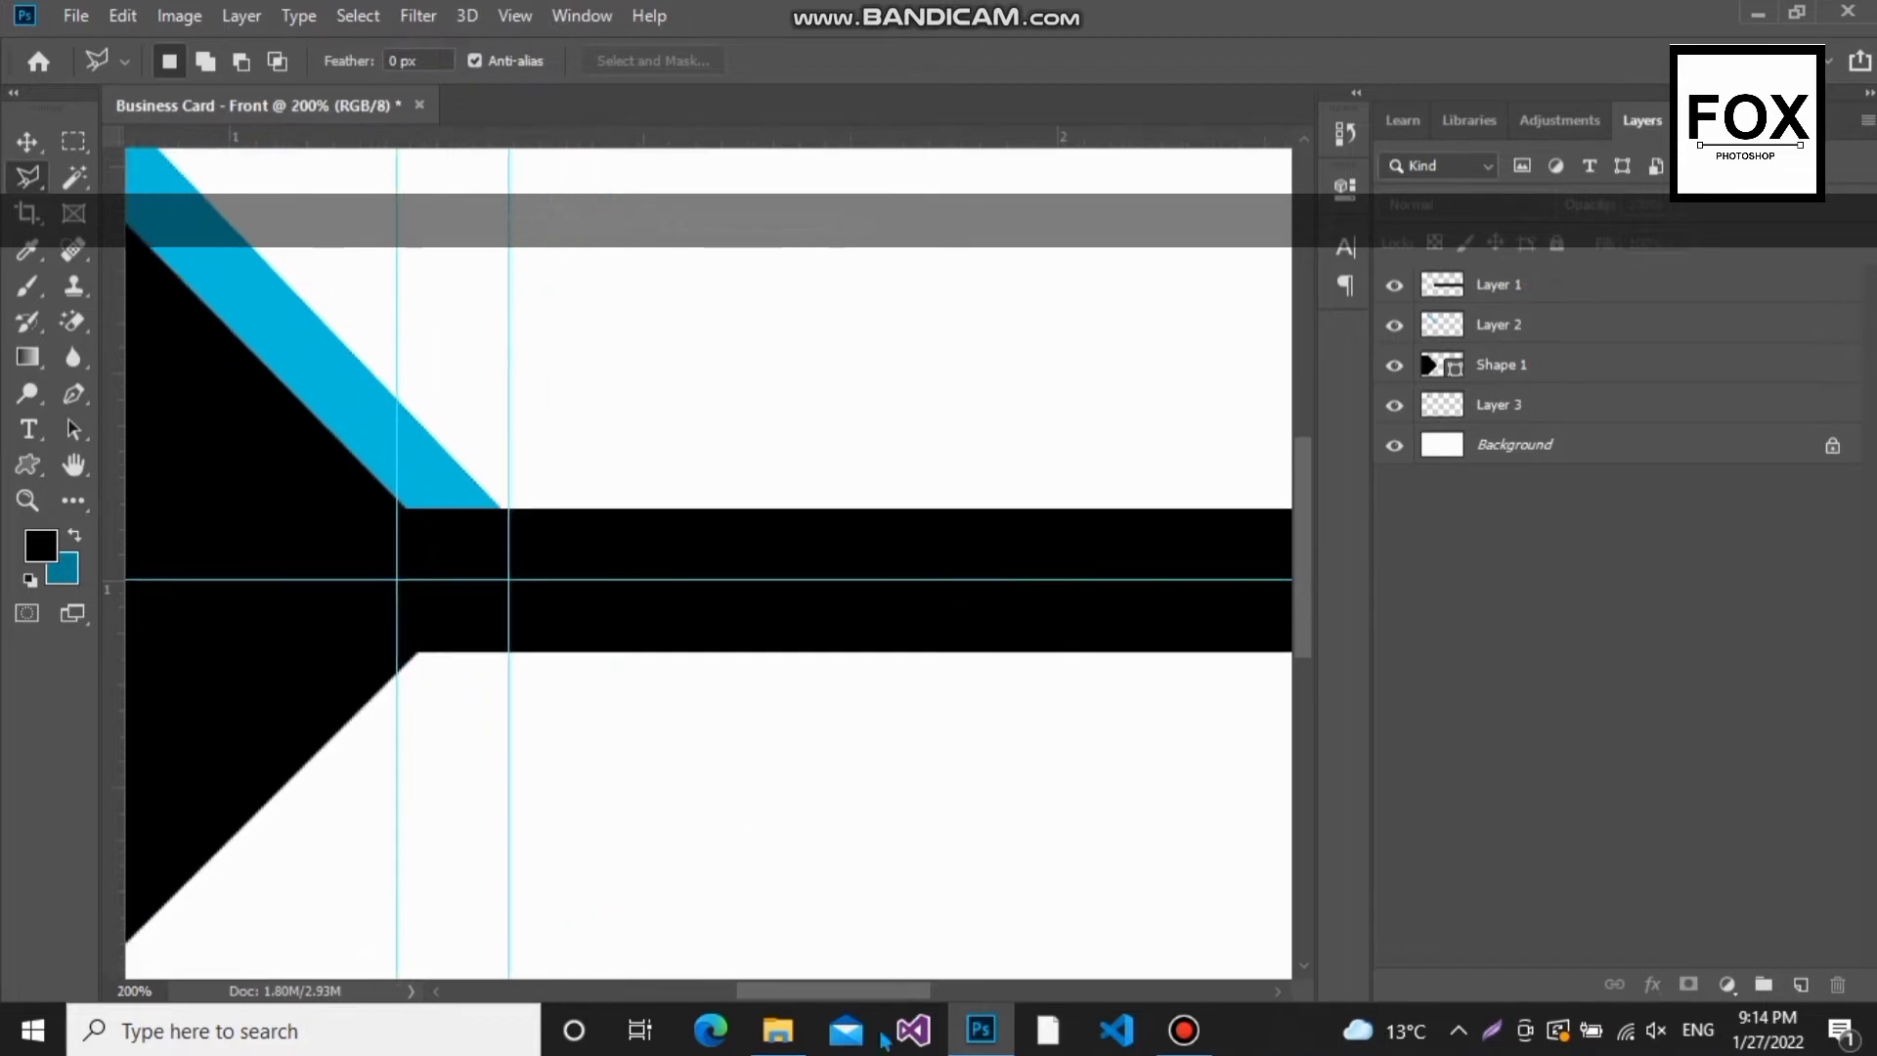
{"action": "left_click_drag", "start_coordinate": [836, 992], "coordinate": [733, 985]}
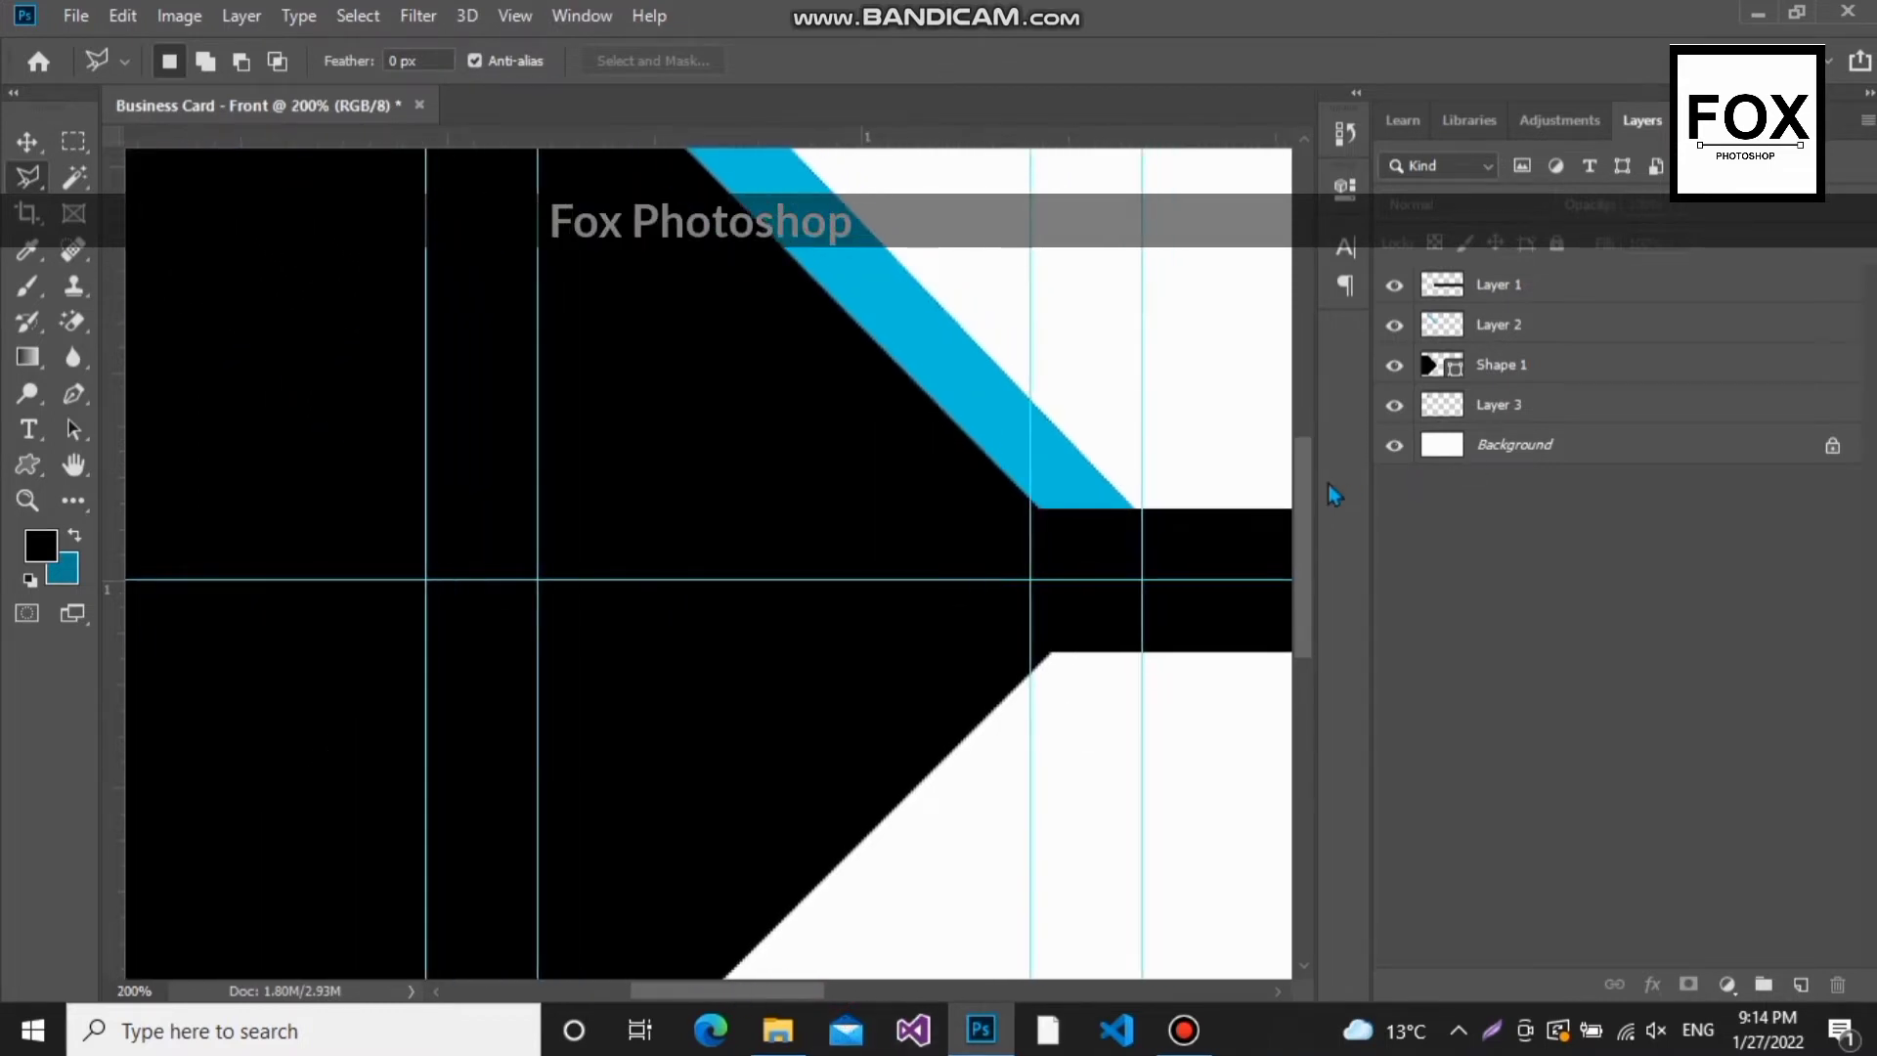
{"action": "left_click_drag", "start_coordinate": [1305, 494], "coordinate": [1304, 350]}
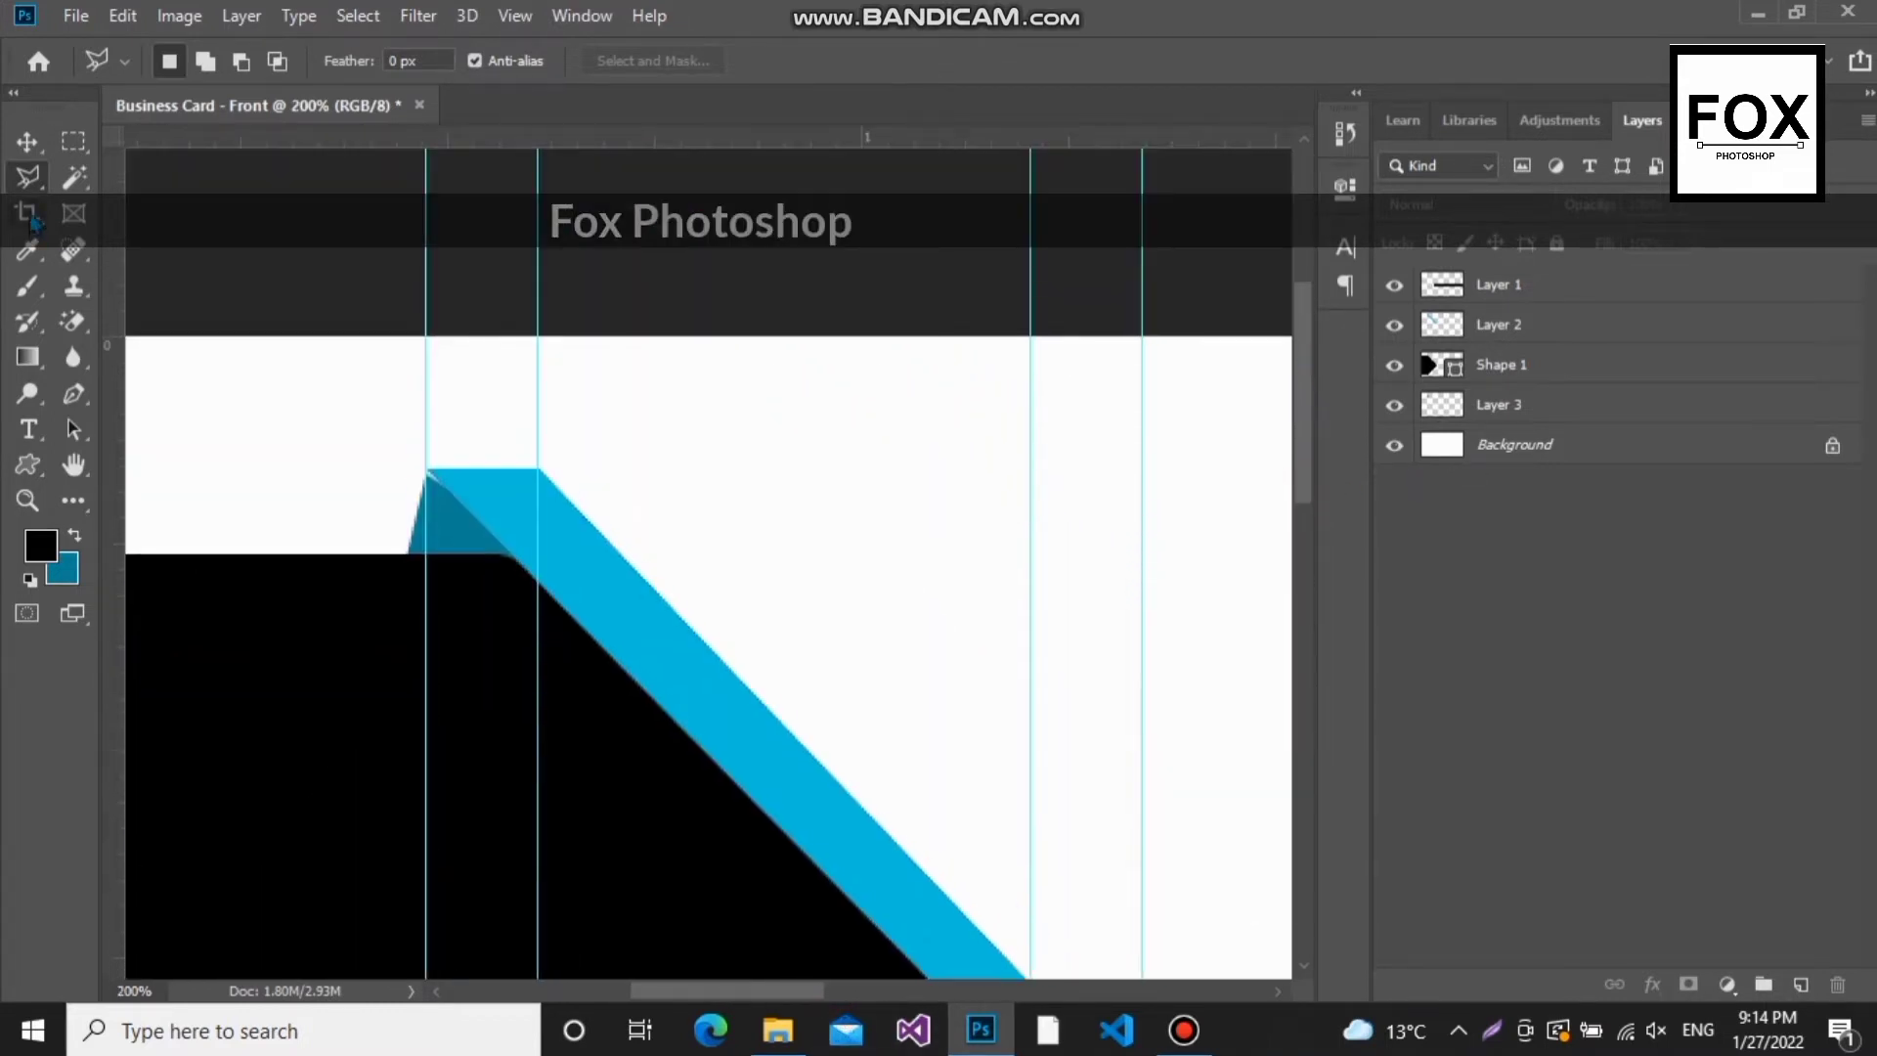
{"action": "left_click", "coordinate": [27, 142]}
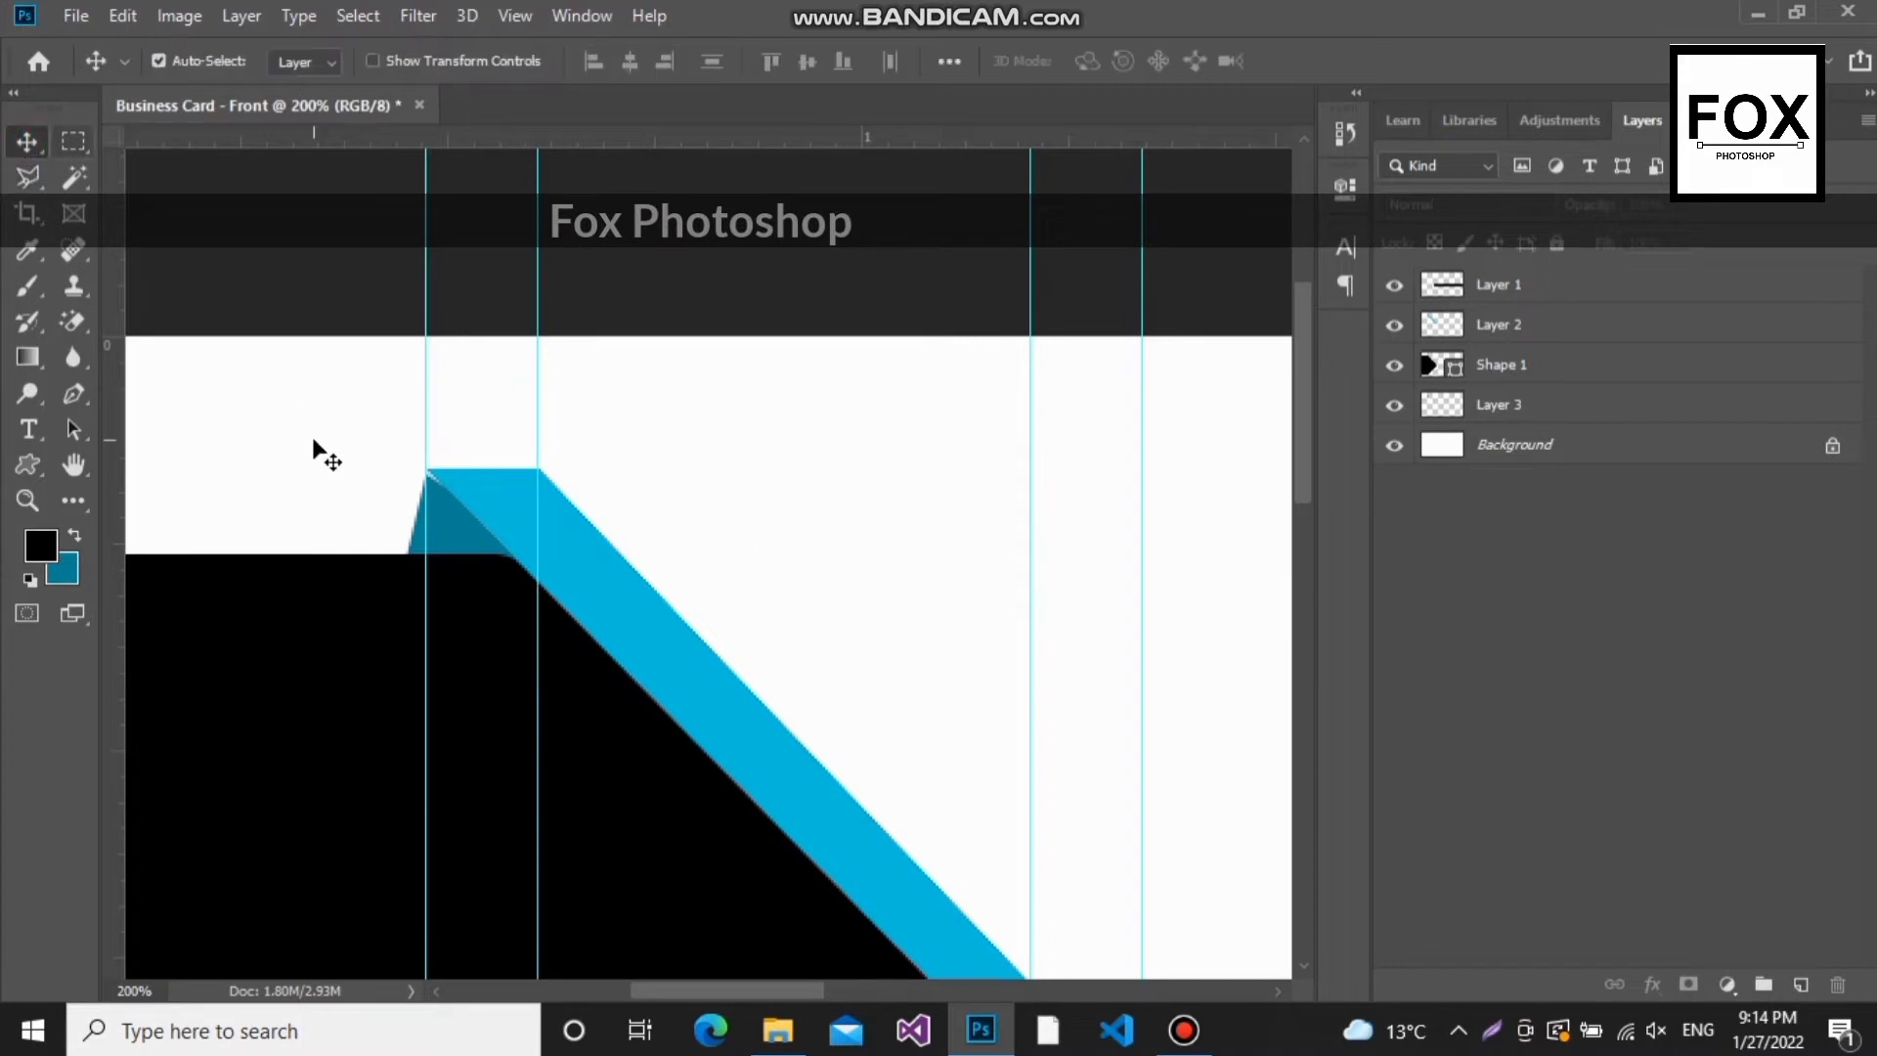
{"action": "left_click", "coordinate": [437, 524]}
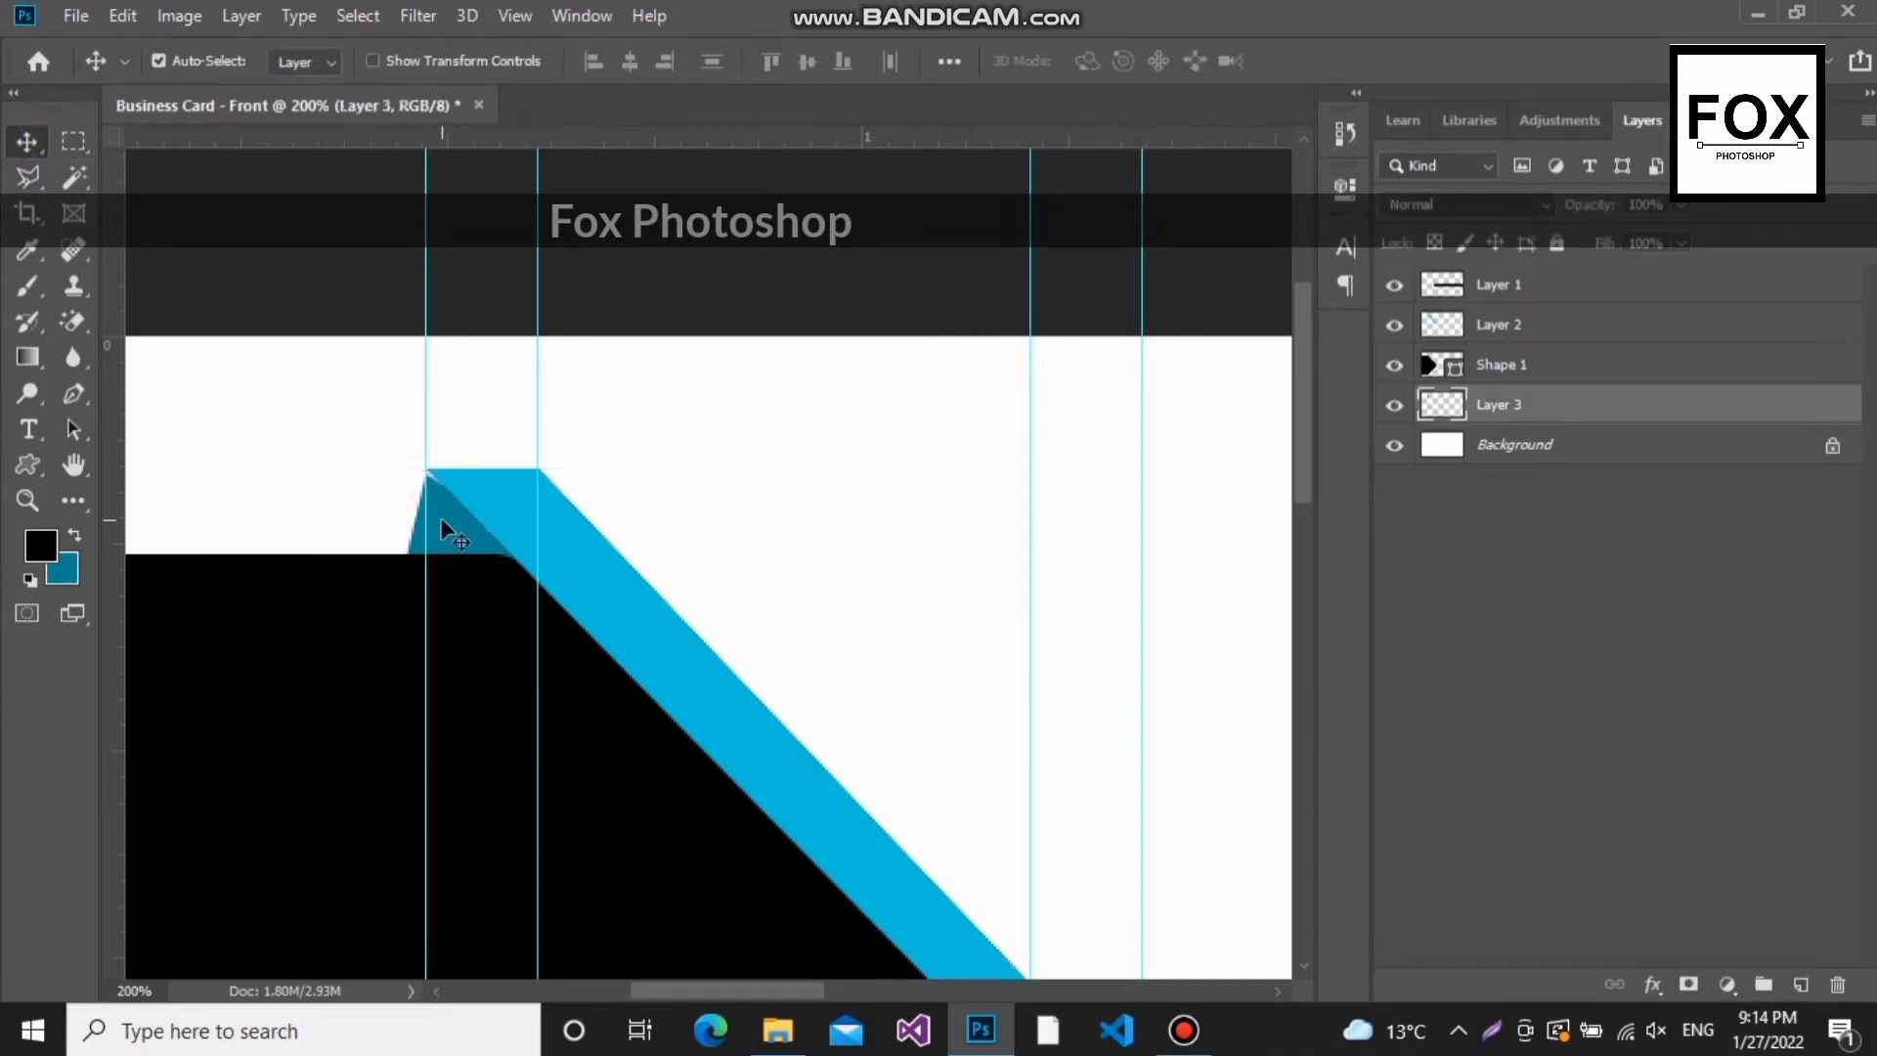
{"action": "left_click_drag", "start_coordinate": [446, 518], "coordinate": [445, 514]}
{"action": "key", "text": "ctrl+plus"}
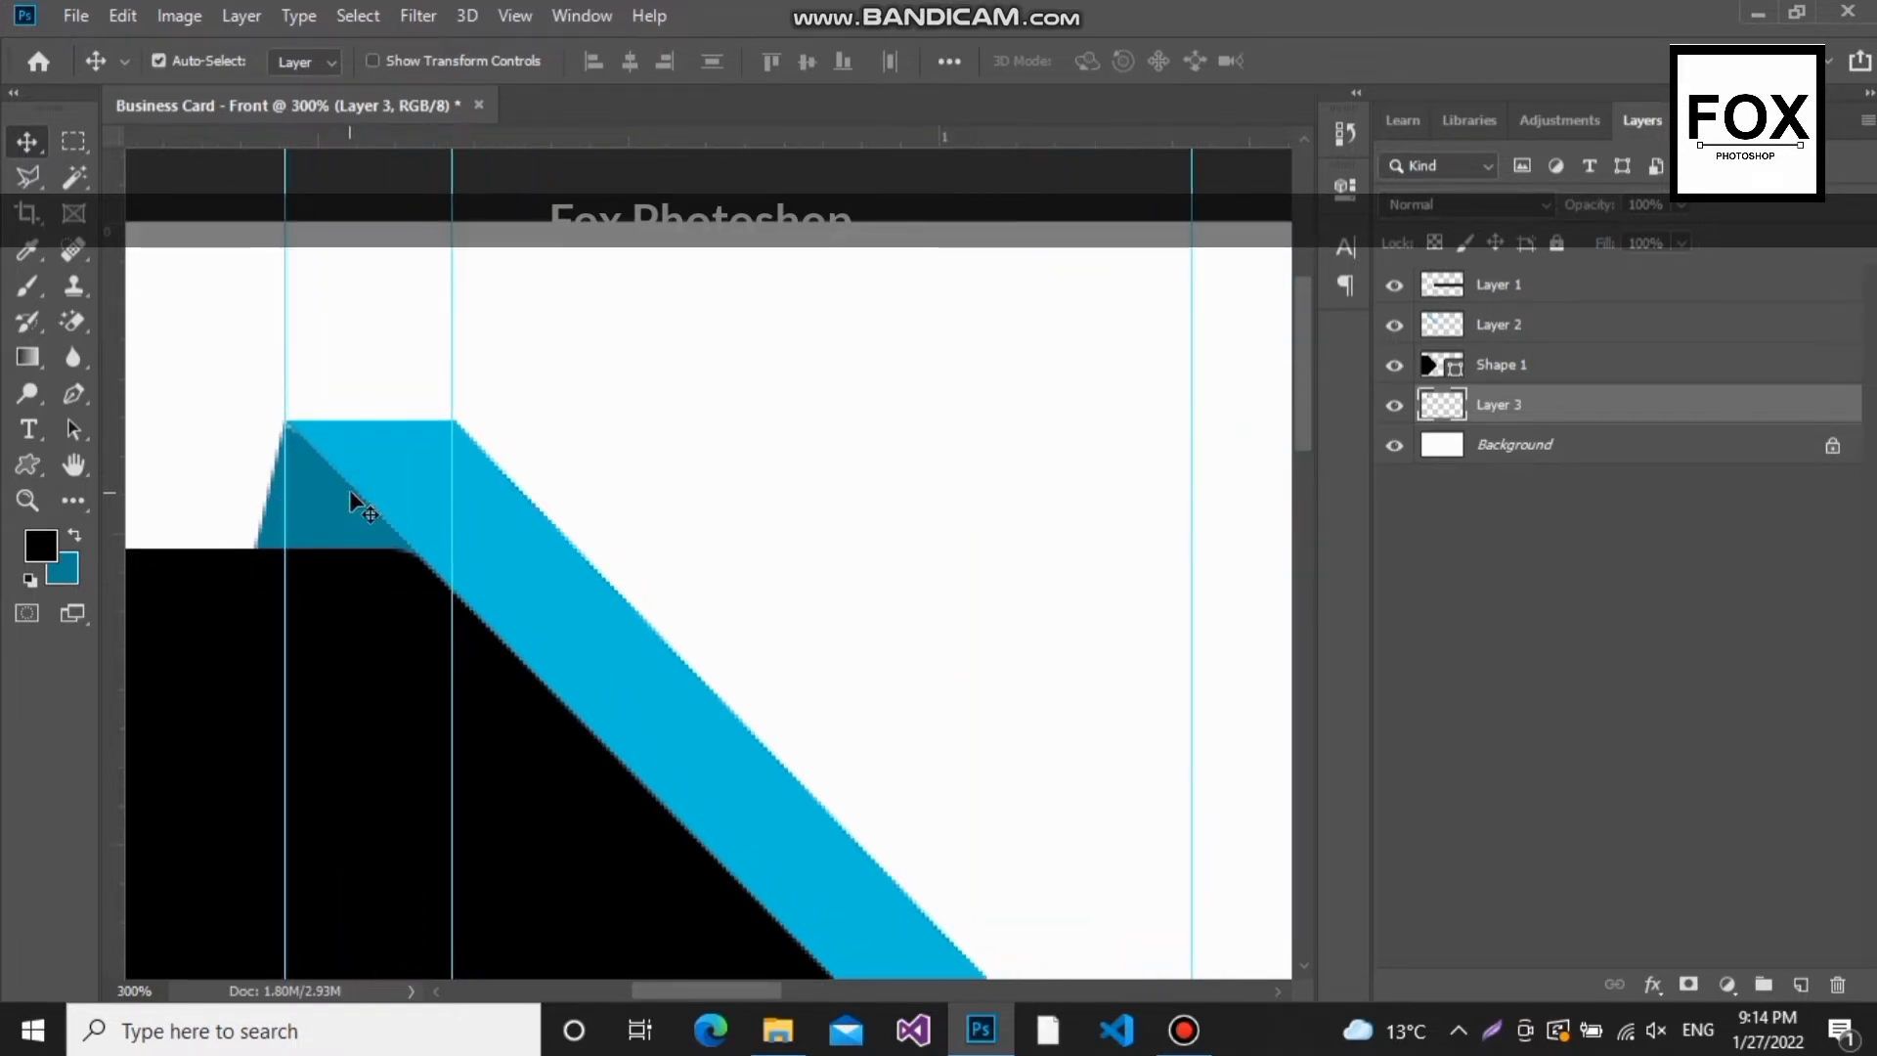
{"action": "left_click_drag", "start_coordinate": [349, 496], "coordinate": [349, 490]}
Step: Scale the fold triangle to 103.64% and shift it slightly down and right, flush with the blue band's corner
{"action": "key", "text": "ctrl+t"}
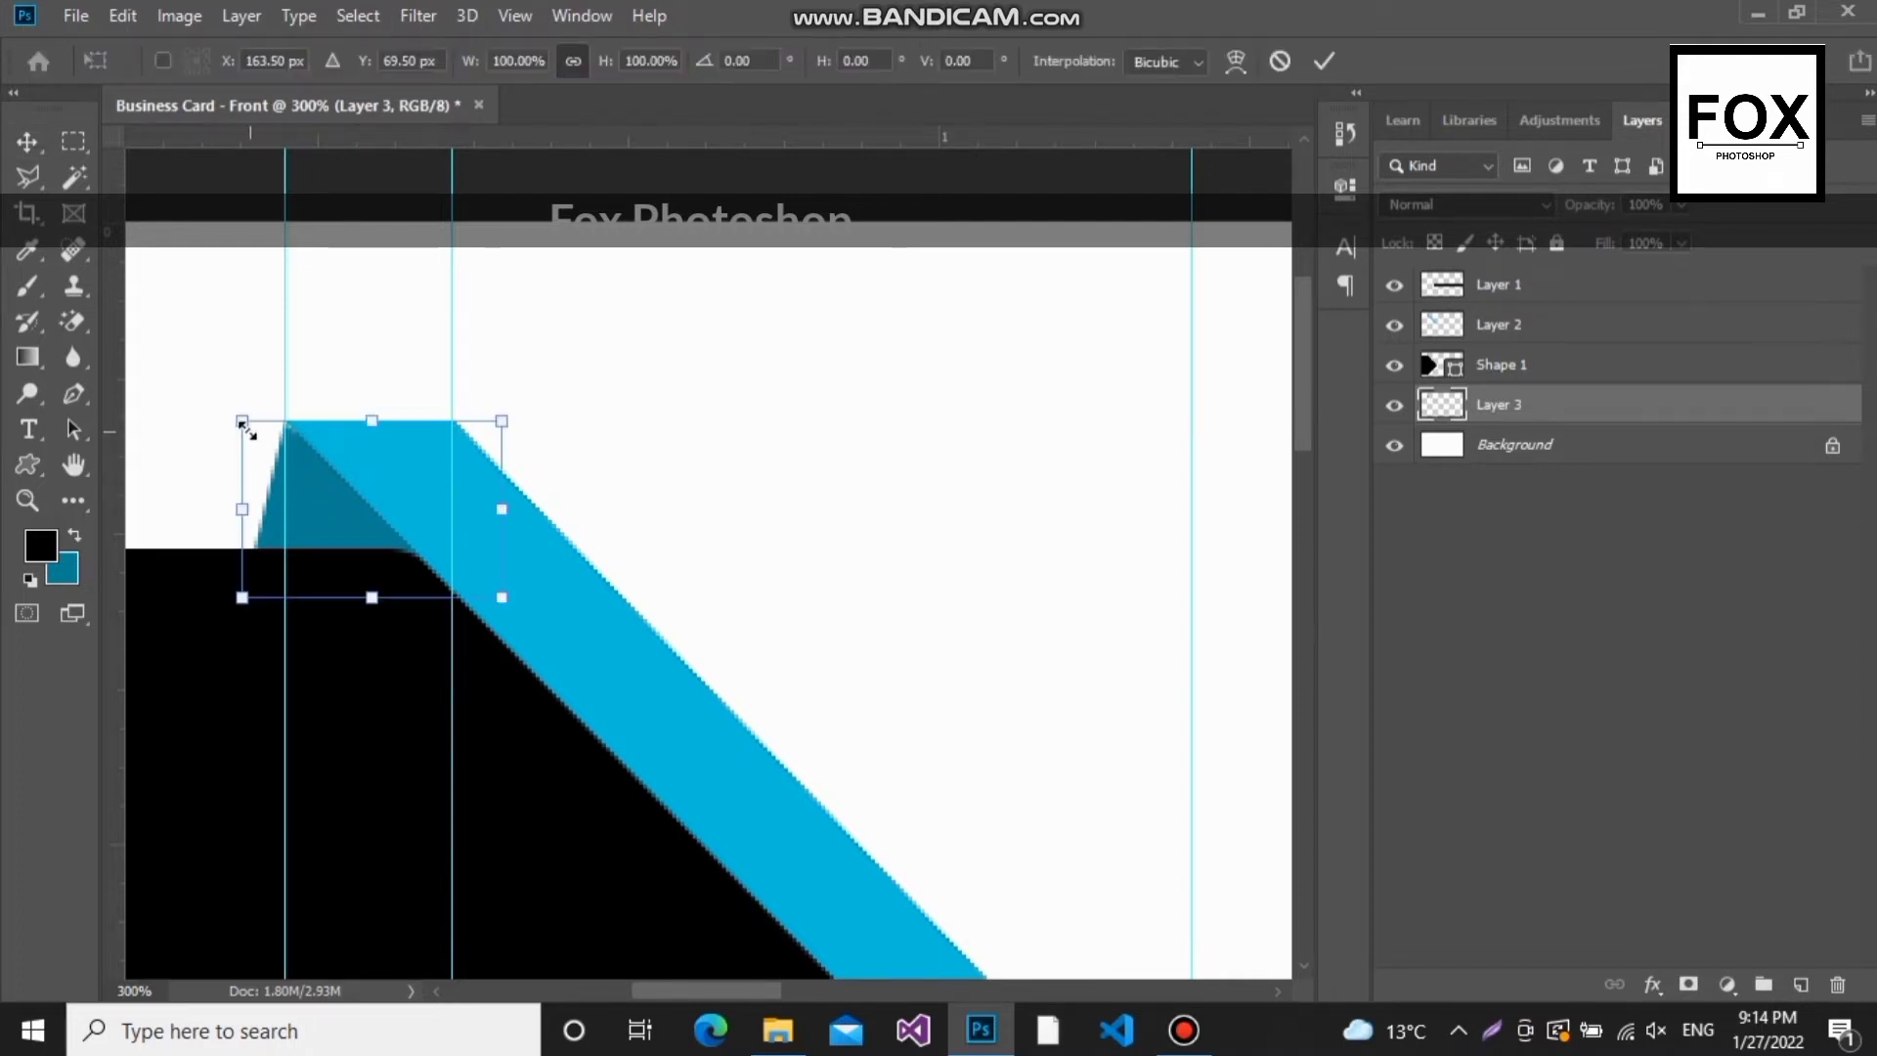
{"action": "left_click_drag", "start_coordinate": [245, 426], "coordinate": [232, 414]}
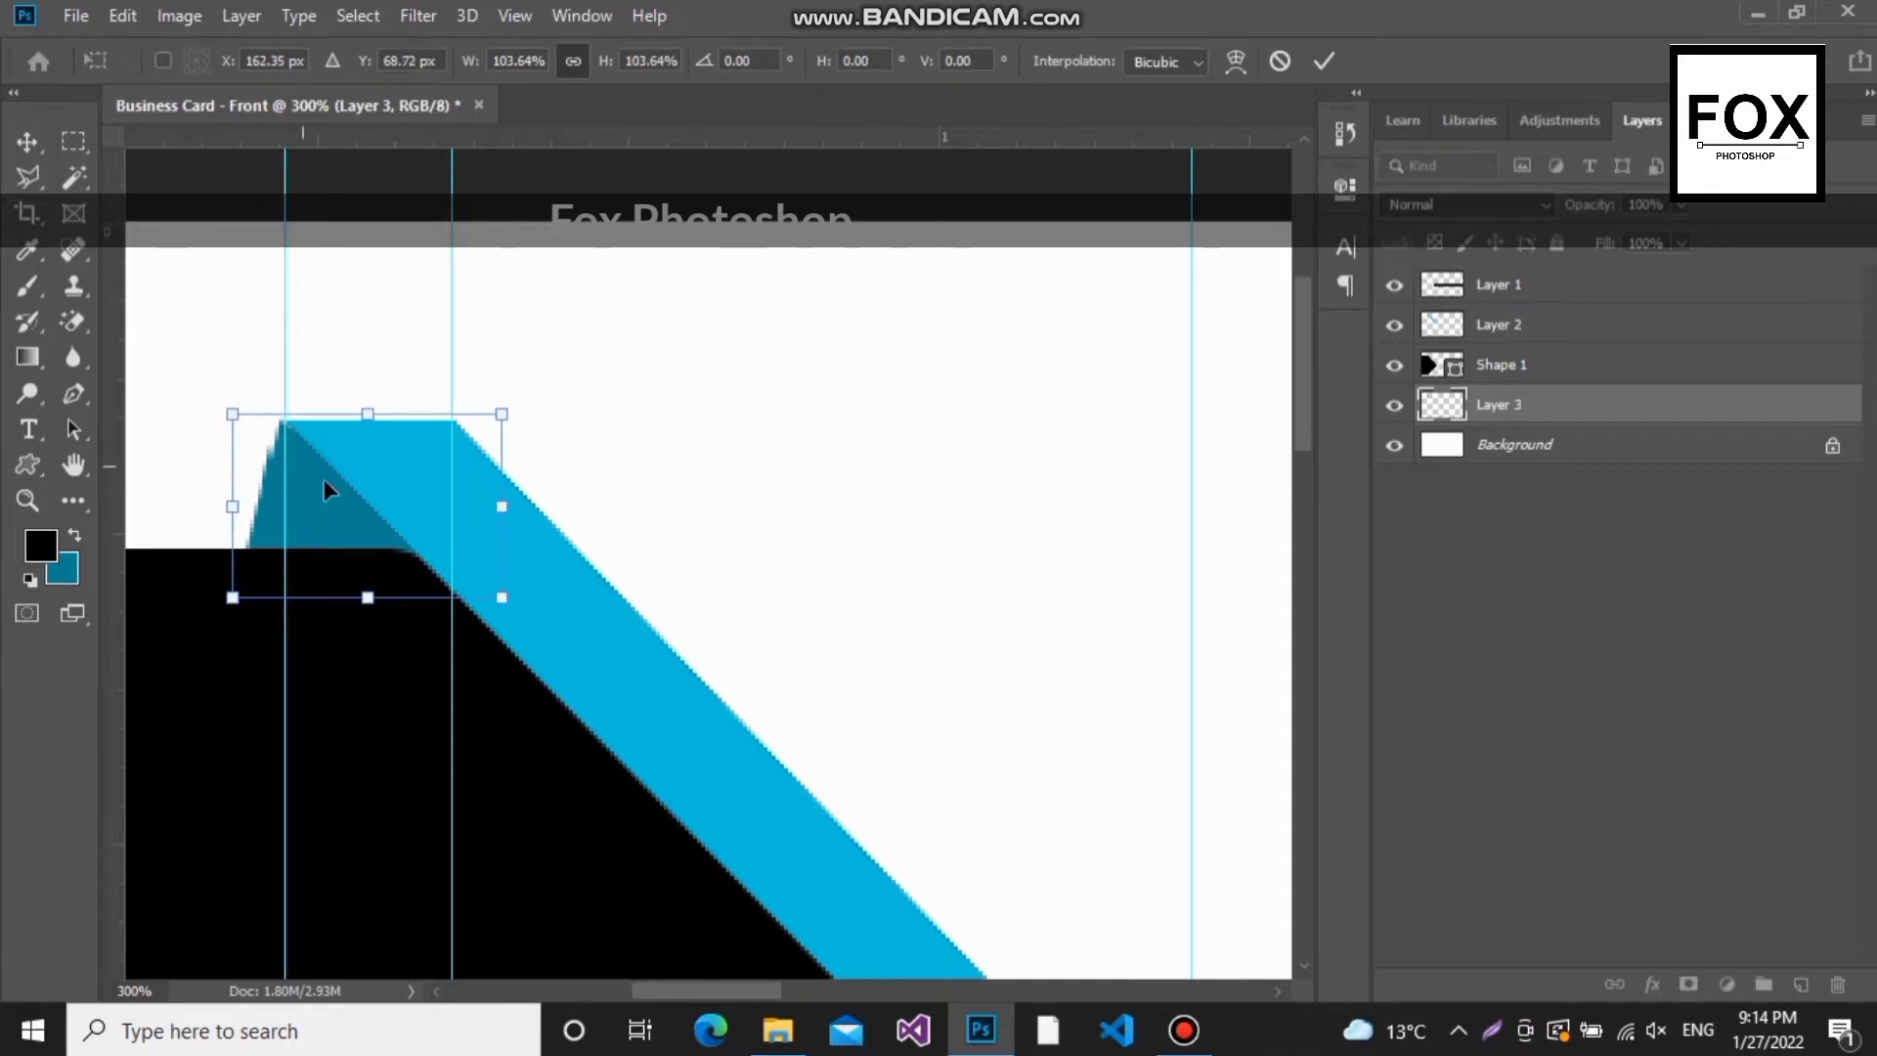
{"action": "left_click_drag", "start_coordinate": [324, 481], "coordinate": [333, 491]}
{"action": "key", "text": "Return"}
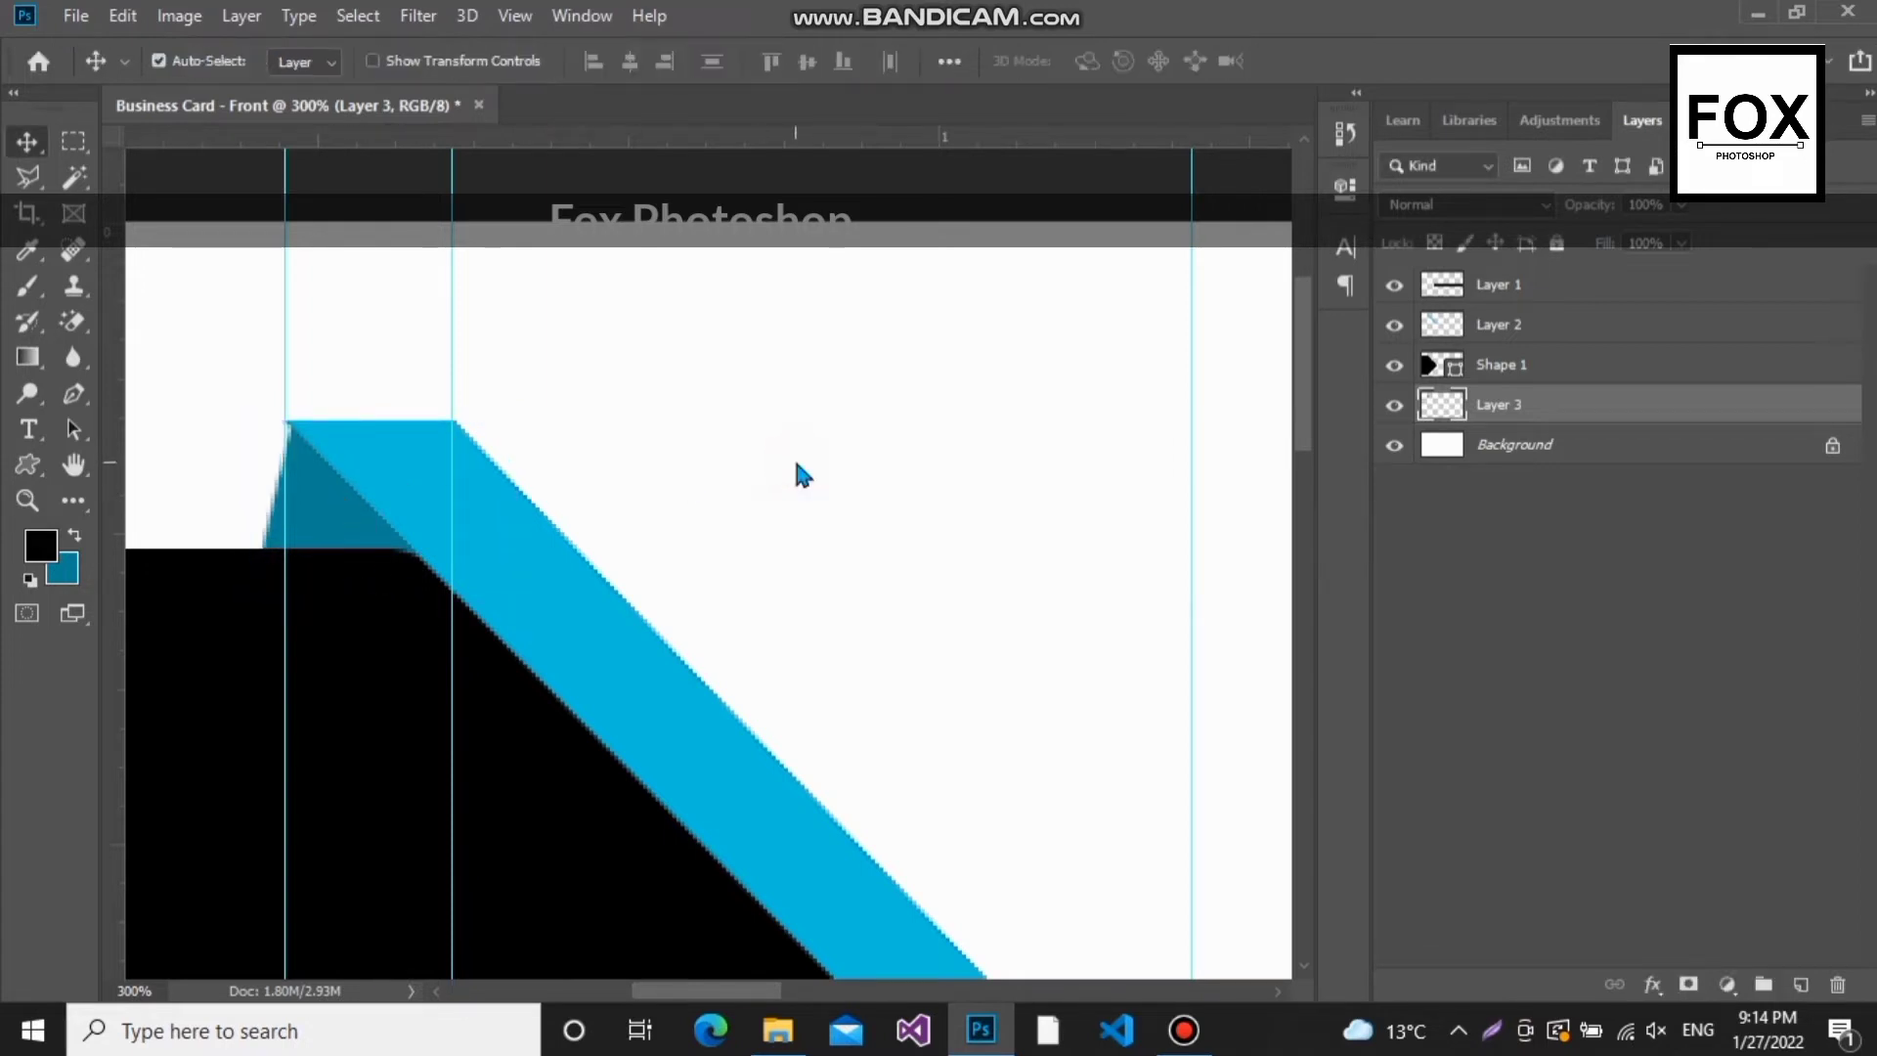
Step: Duplicate the blue band and dark fold triangle layers together
{"action": "key", "text": "ctrl+minus"}
{"action": "key", "text": "ctrl+minus"}
{"action": "key", "text": "ctrl+minus"}
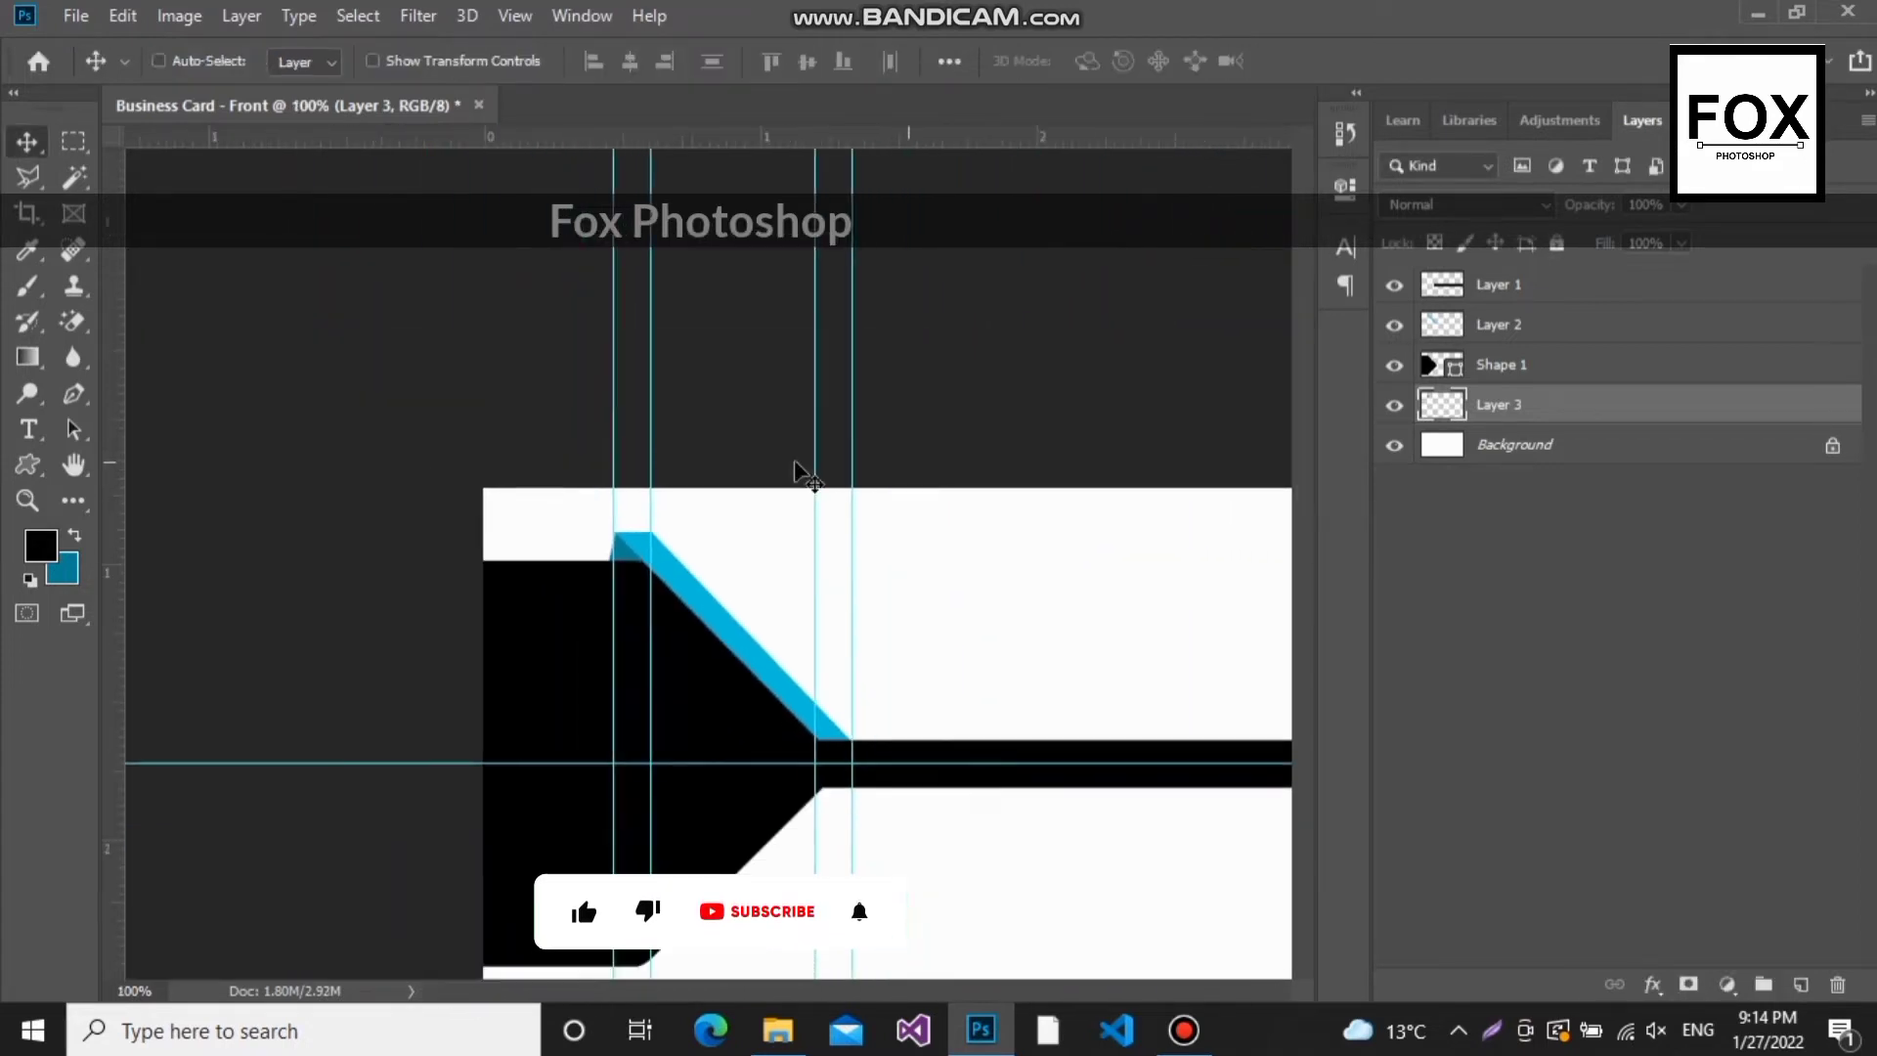
{"action": "left_click", "coordinate": [1599, 518]}
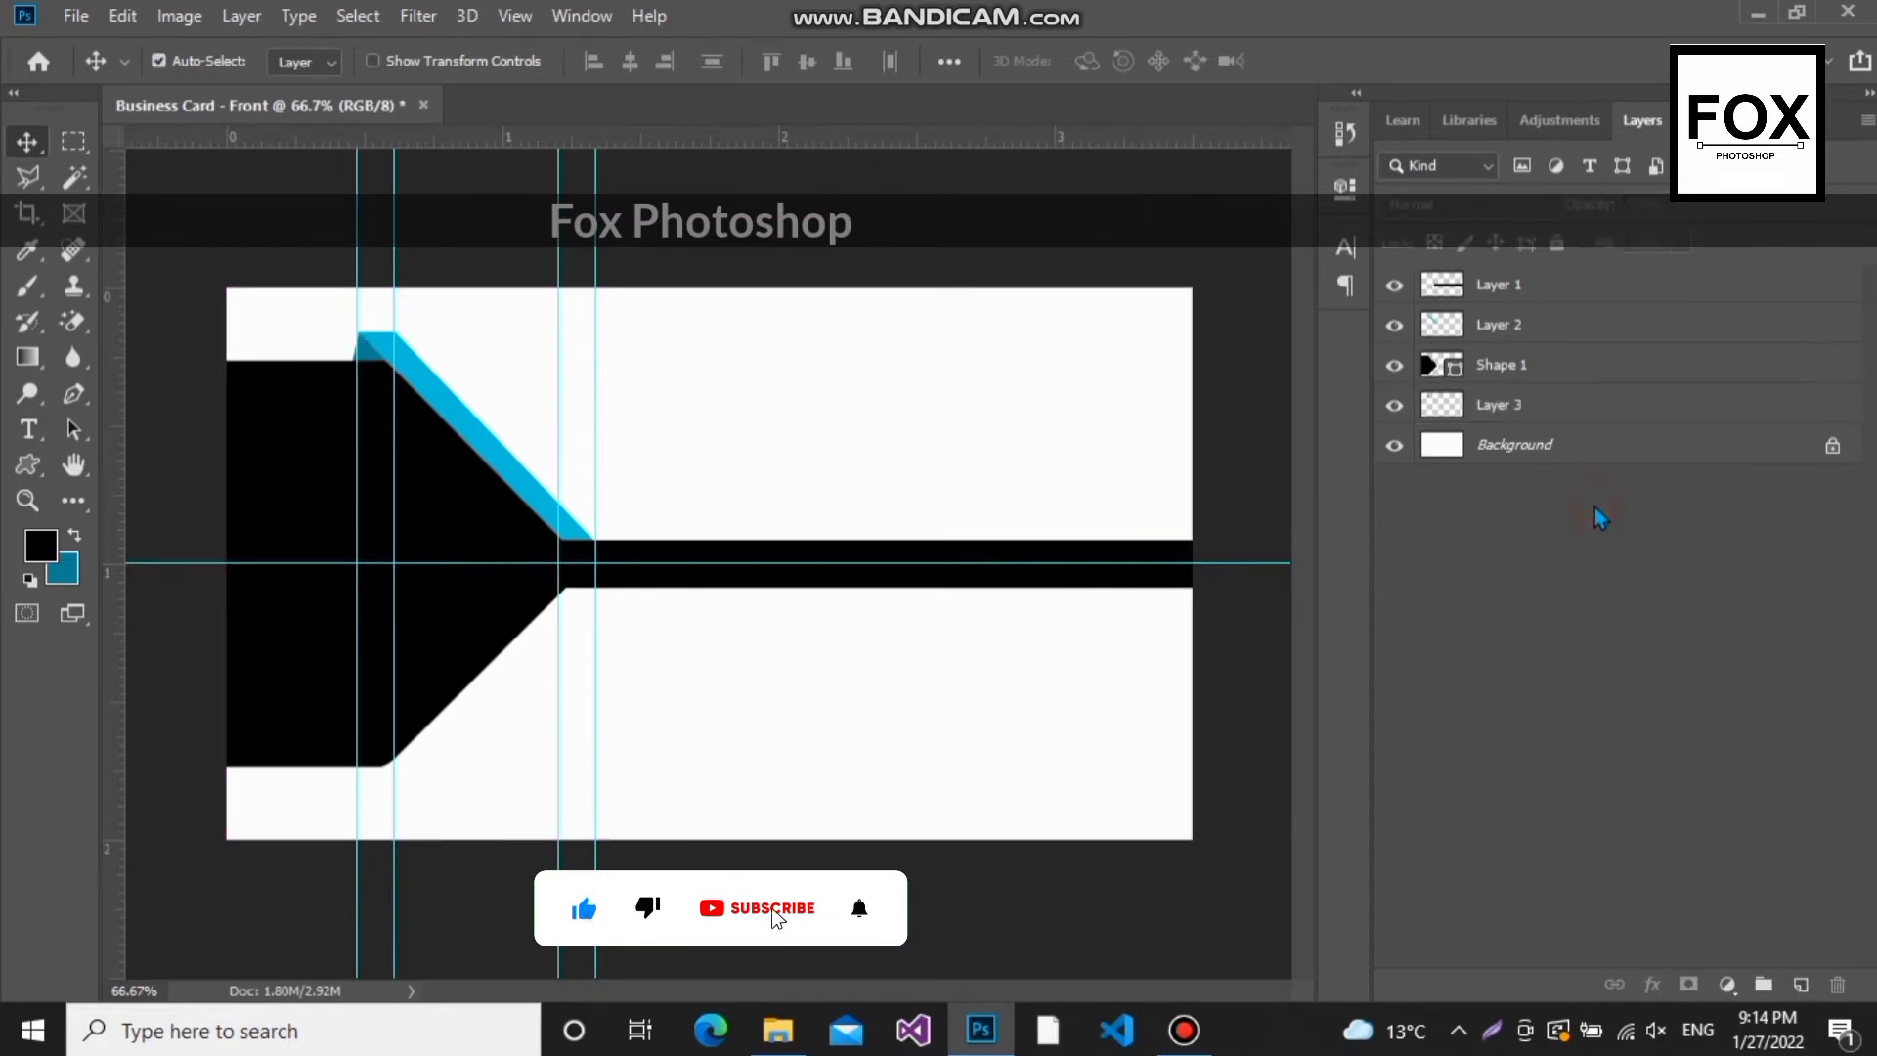
{"action": "left_click", "coordinate": [1620, 416]}
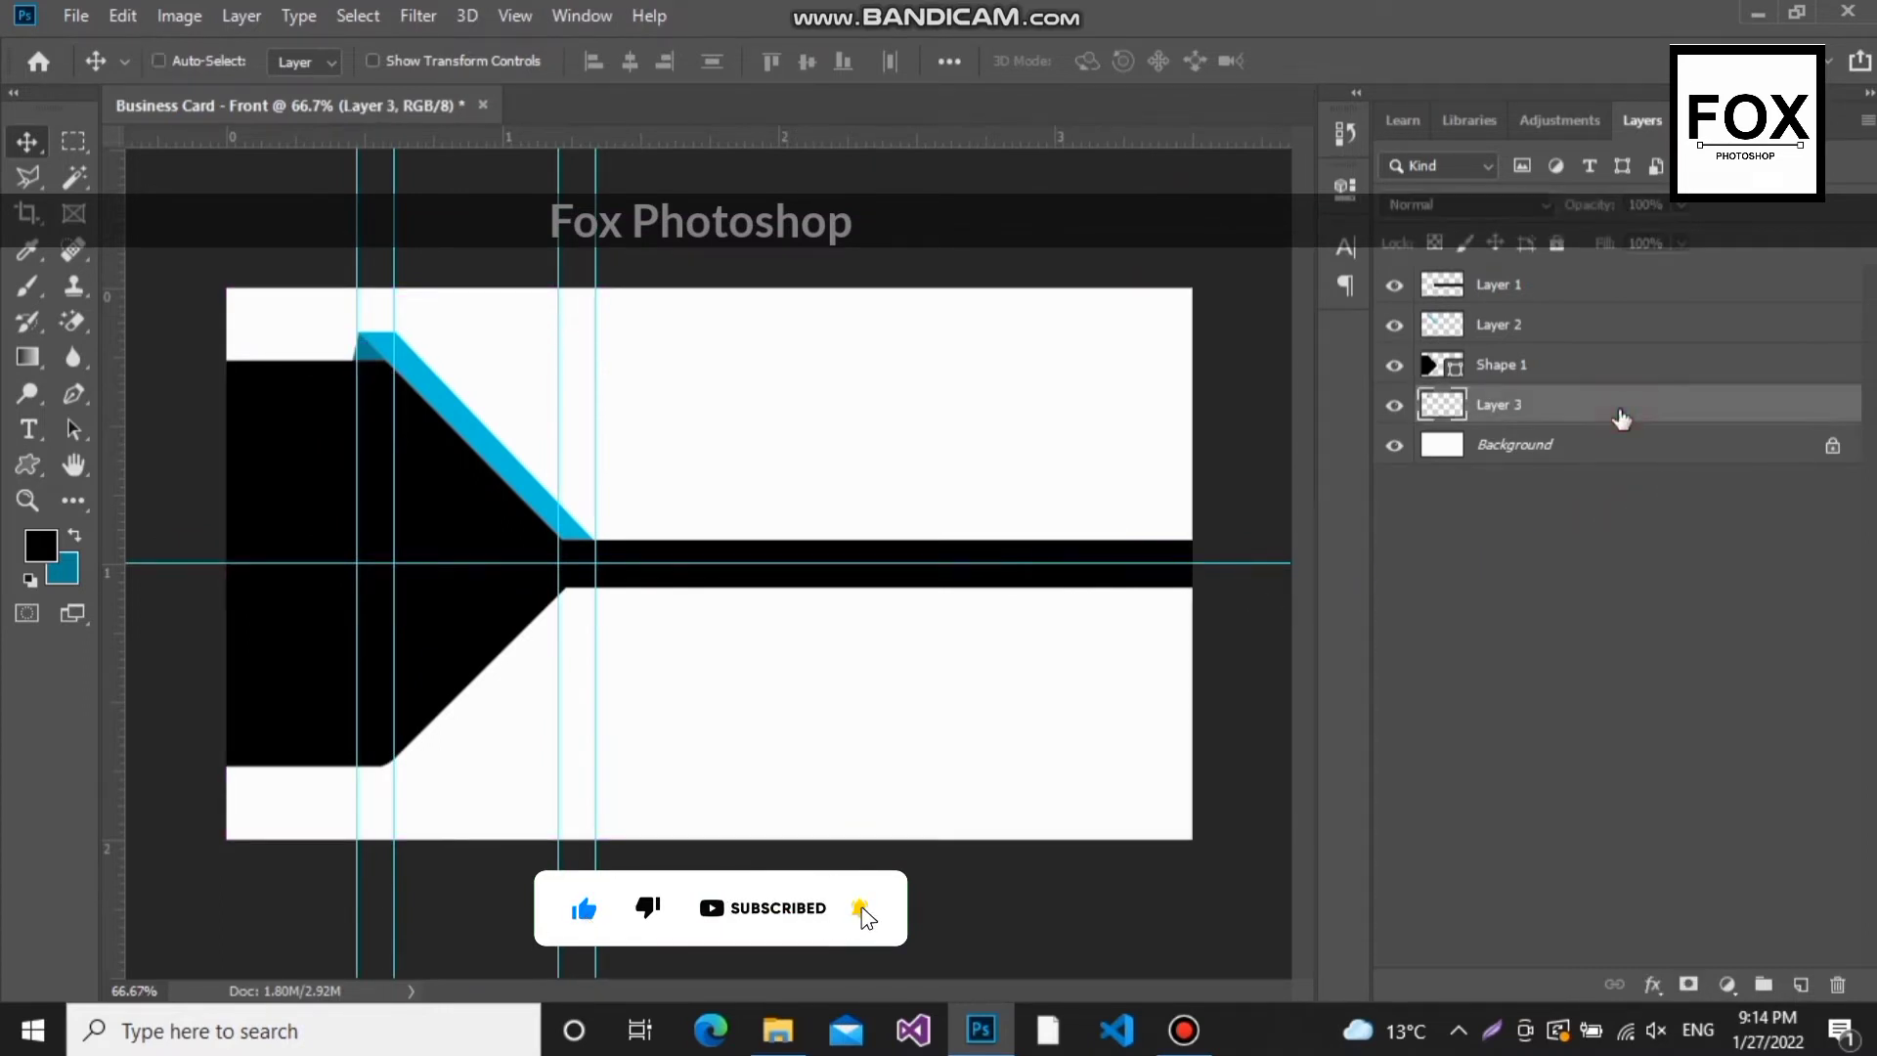
{"action": "left_click", "coordinate": [1572, 335], "text": "ctrl"}
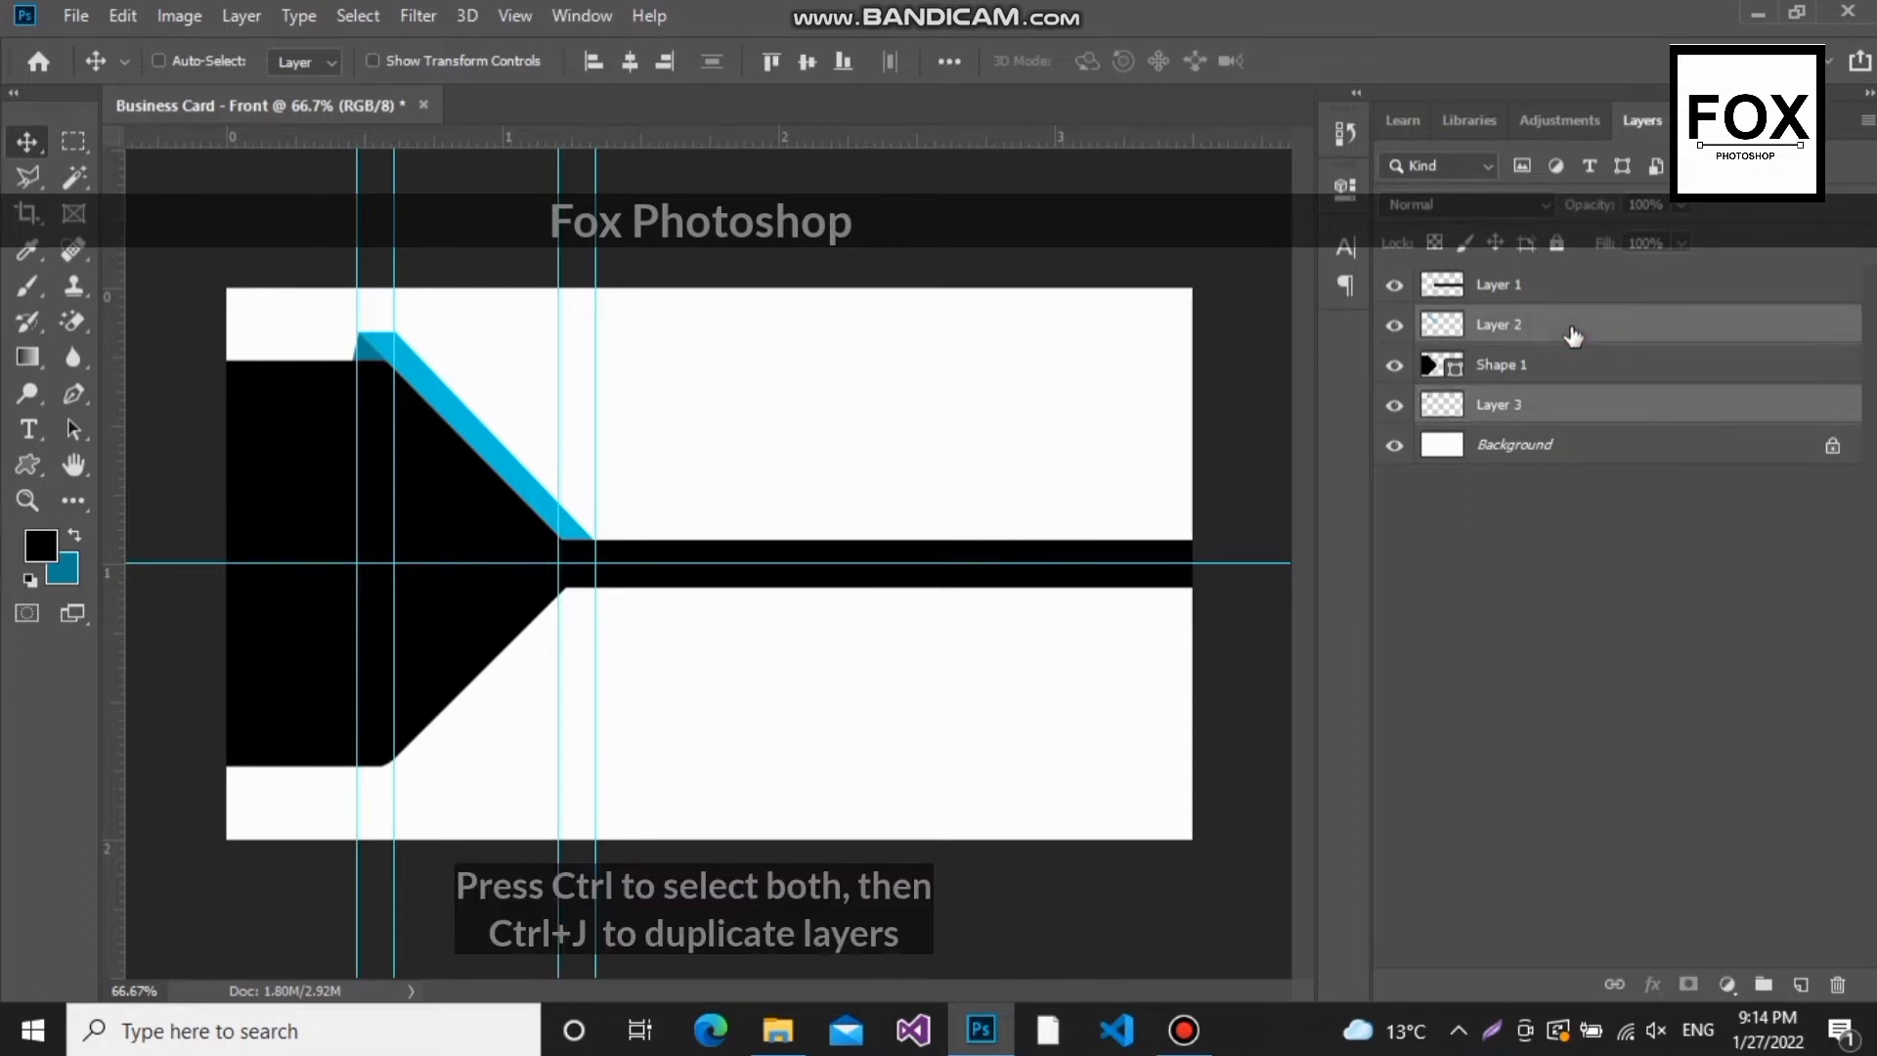
{"action": "key", "text": "ctrl+j"}
{"action": "left_click_drag", "start_coordinate": [1572, 336], "coordinate": [1439, 325]}
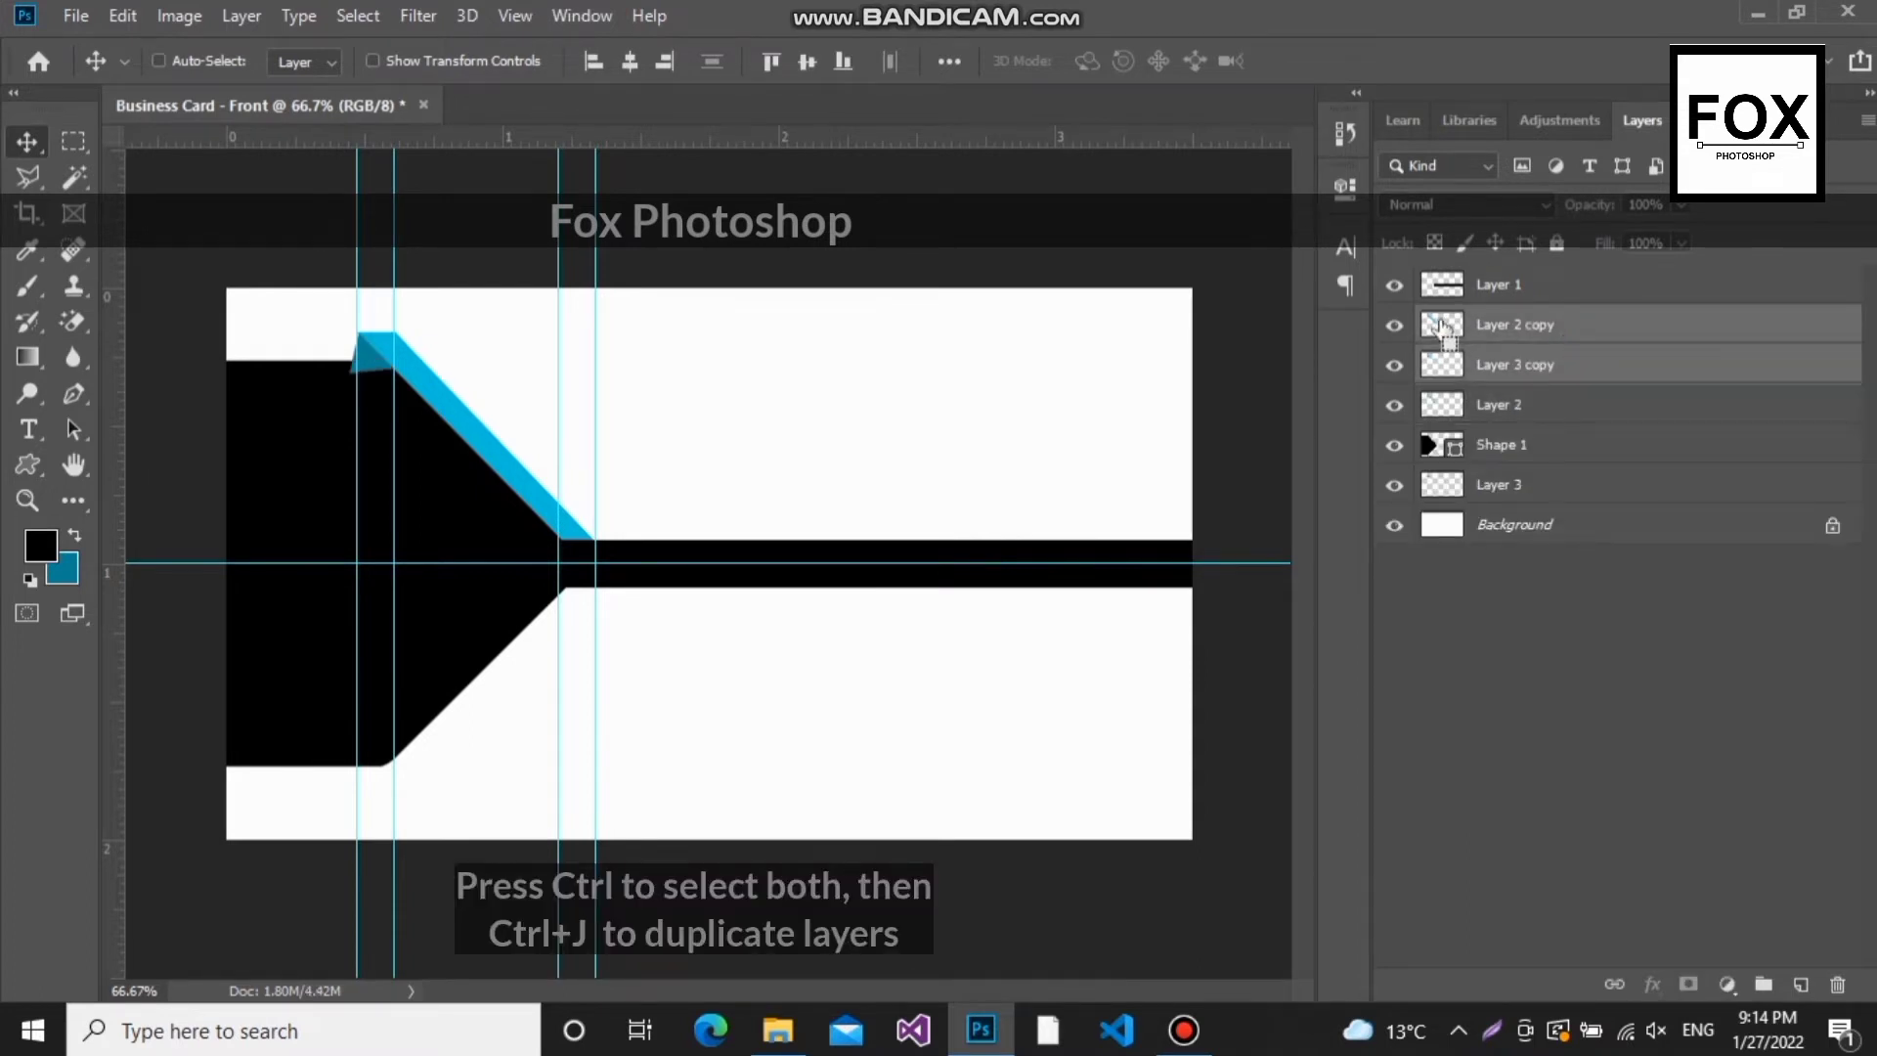
Step: Flip the duplicated band and fold vertically and position them along the arrow's lower diagonal edge
{"action": "key", "text": "ctrl+t"}
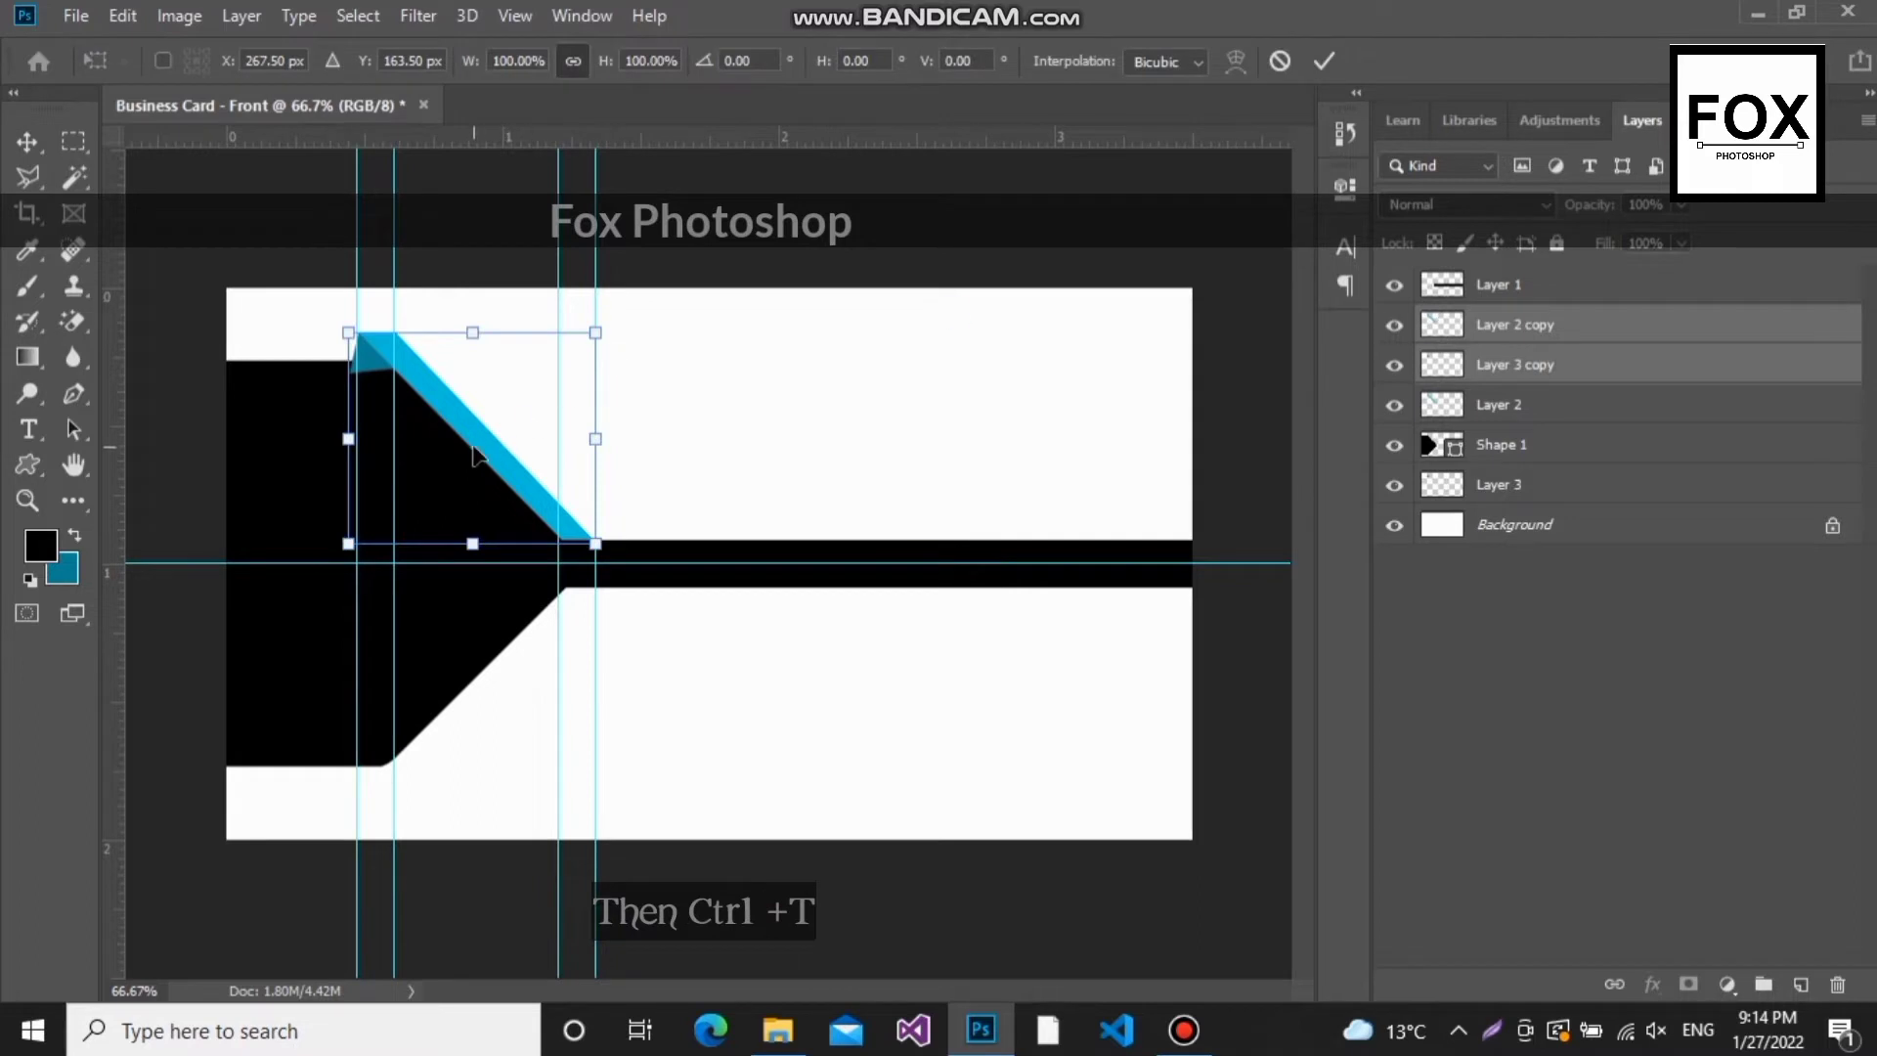
{"action": "left_click_drag", "start_coordinate": [477, 454], "coordinate": [482, 601]}
{"action": "right_click", "coordinate": [478, 587]}
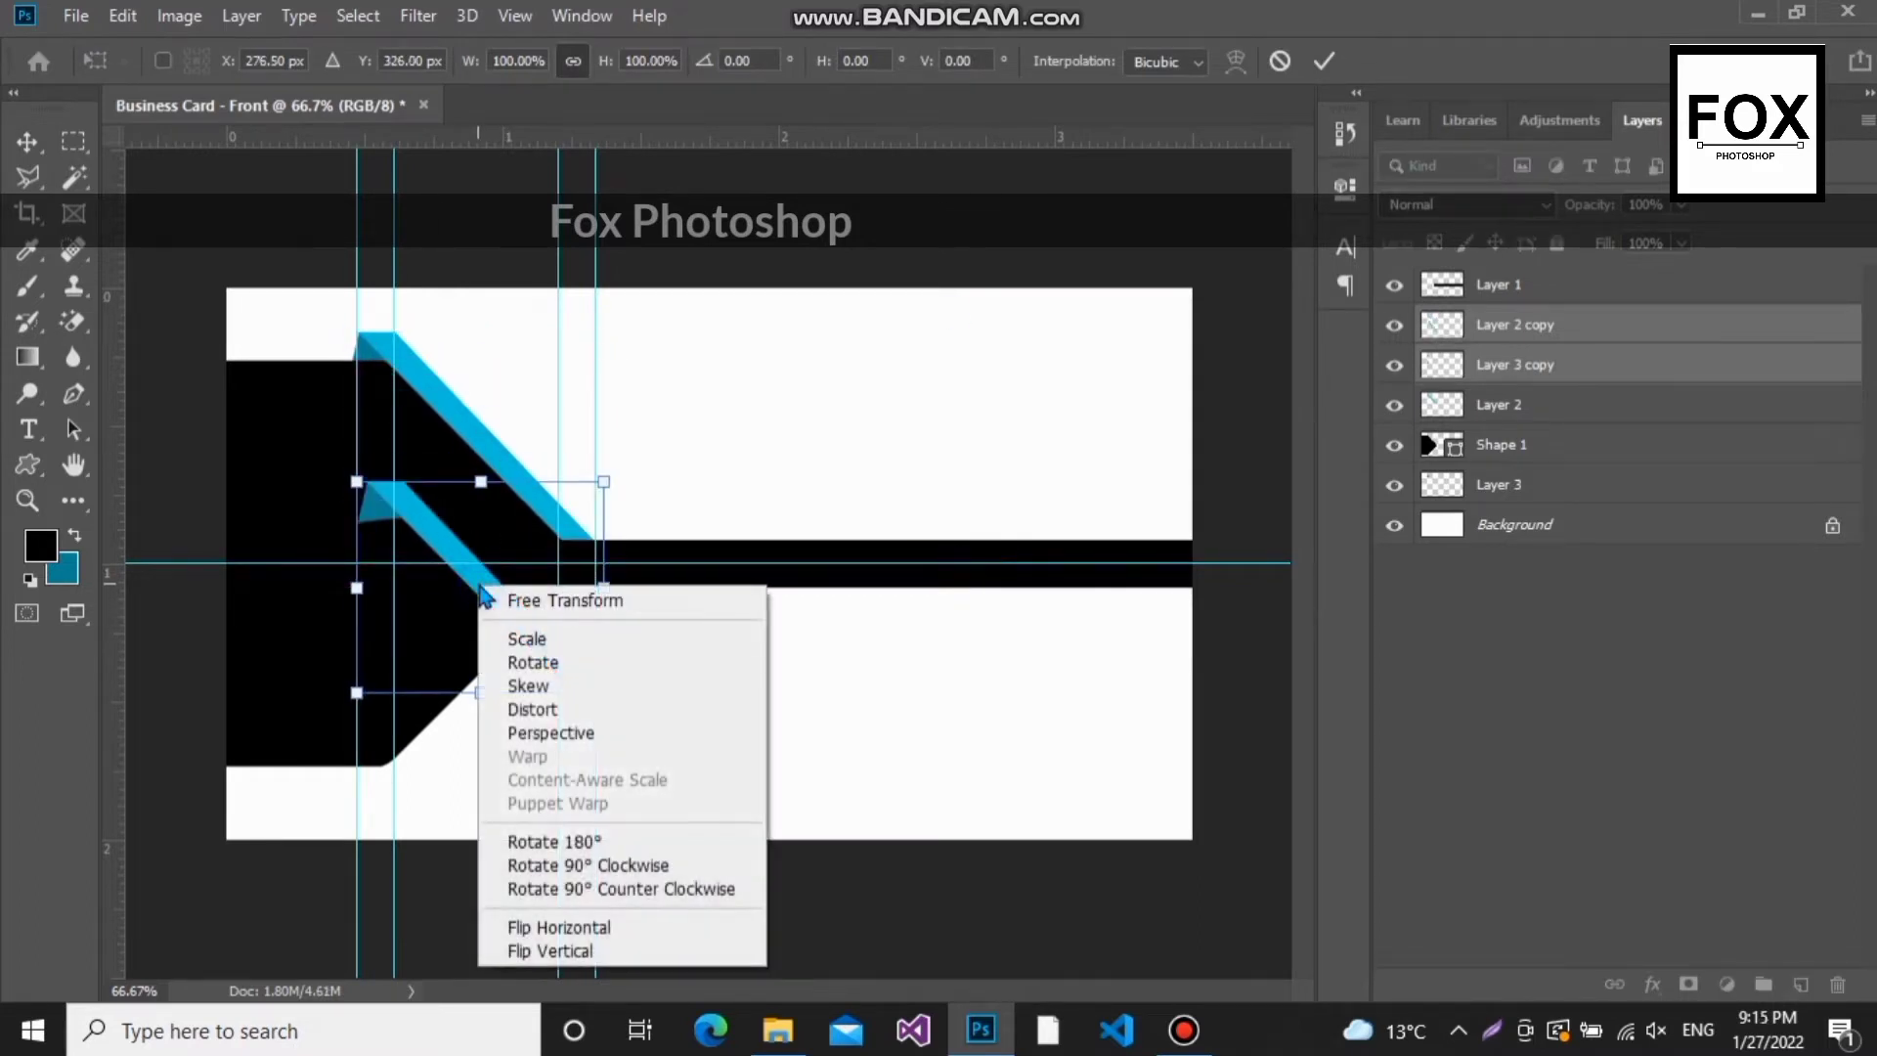
{"action": "left_click", "coordinate": [584, 953]}
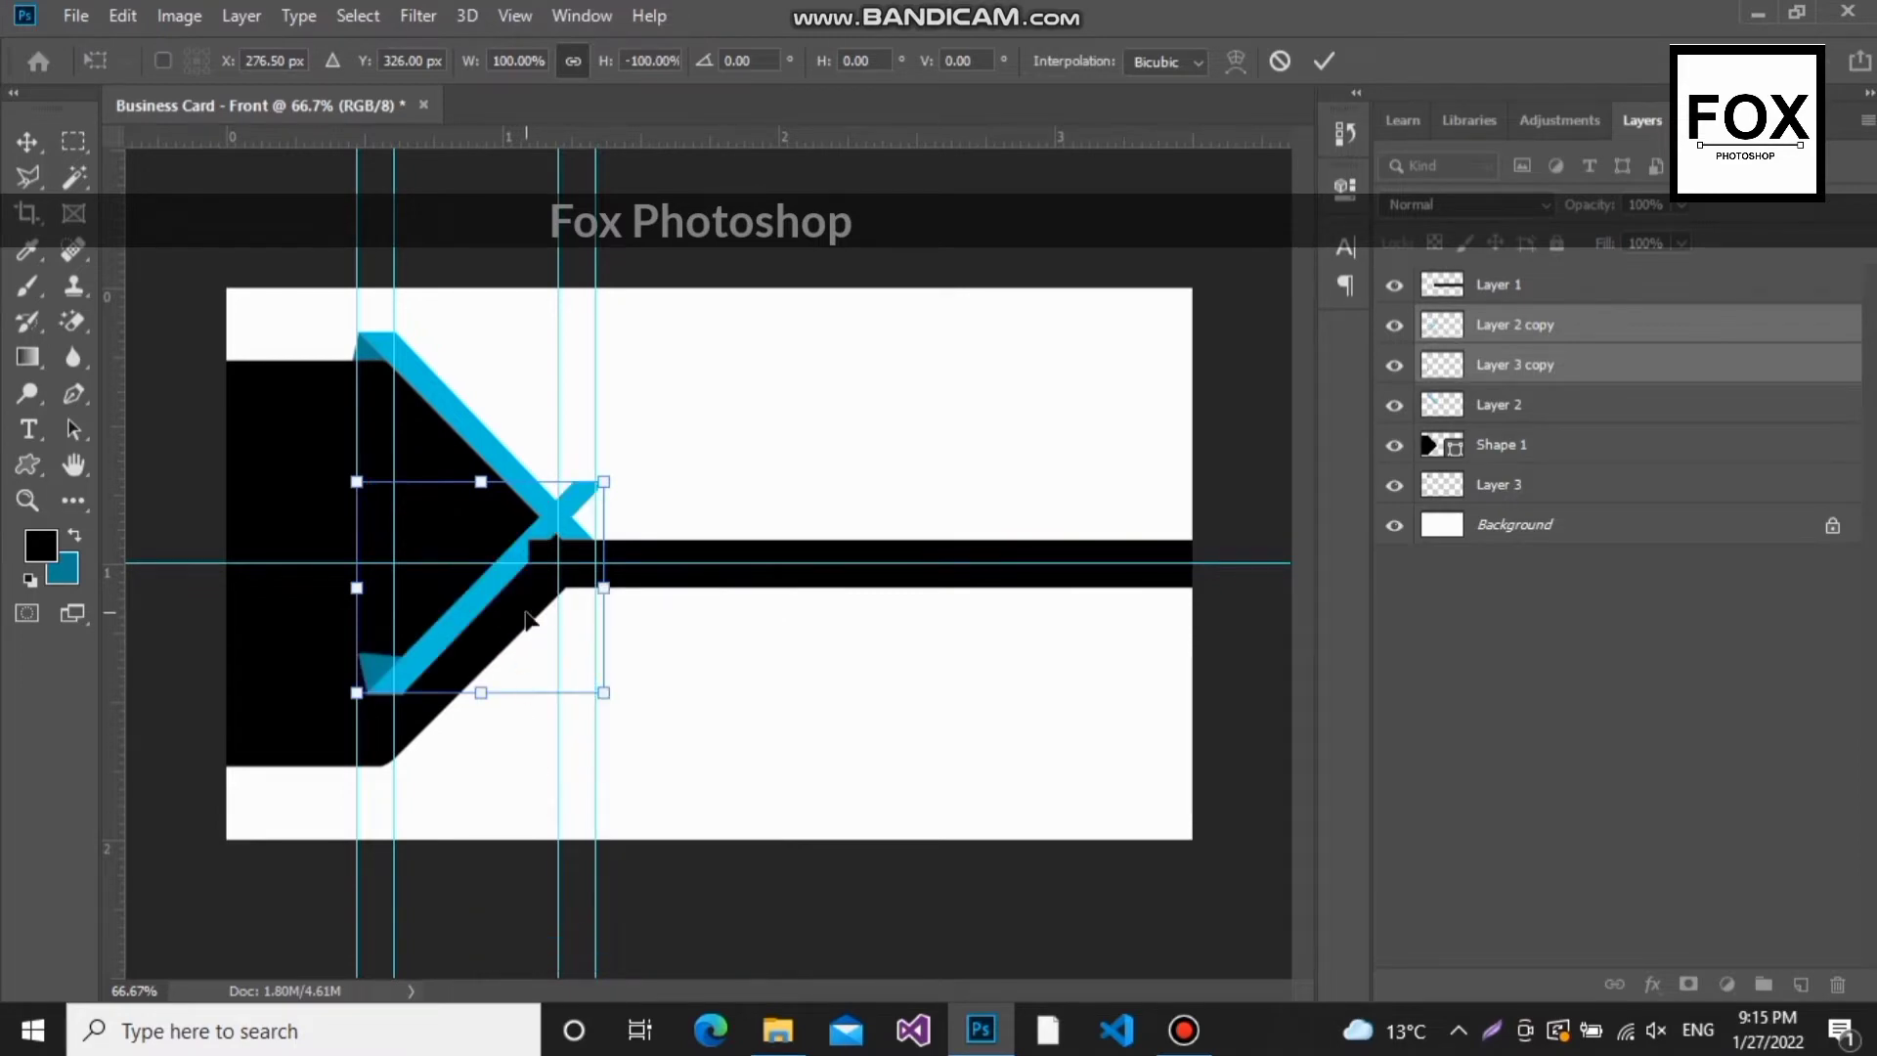
{"action": "left_click_drag", "start_coordinate": [486, 604], "coordinate": [486, 701]}
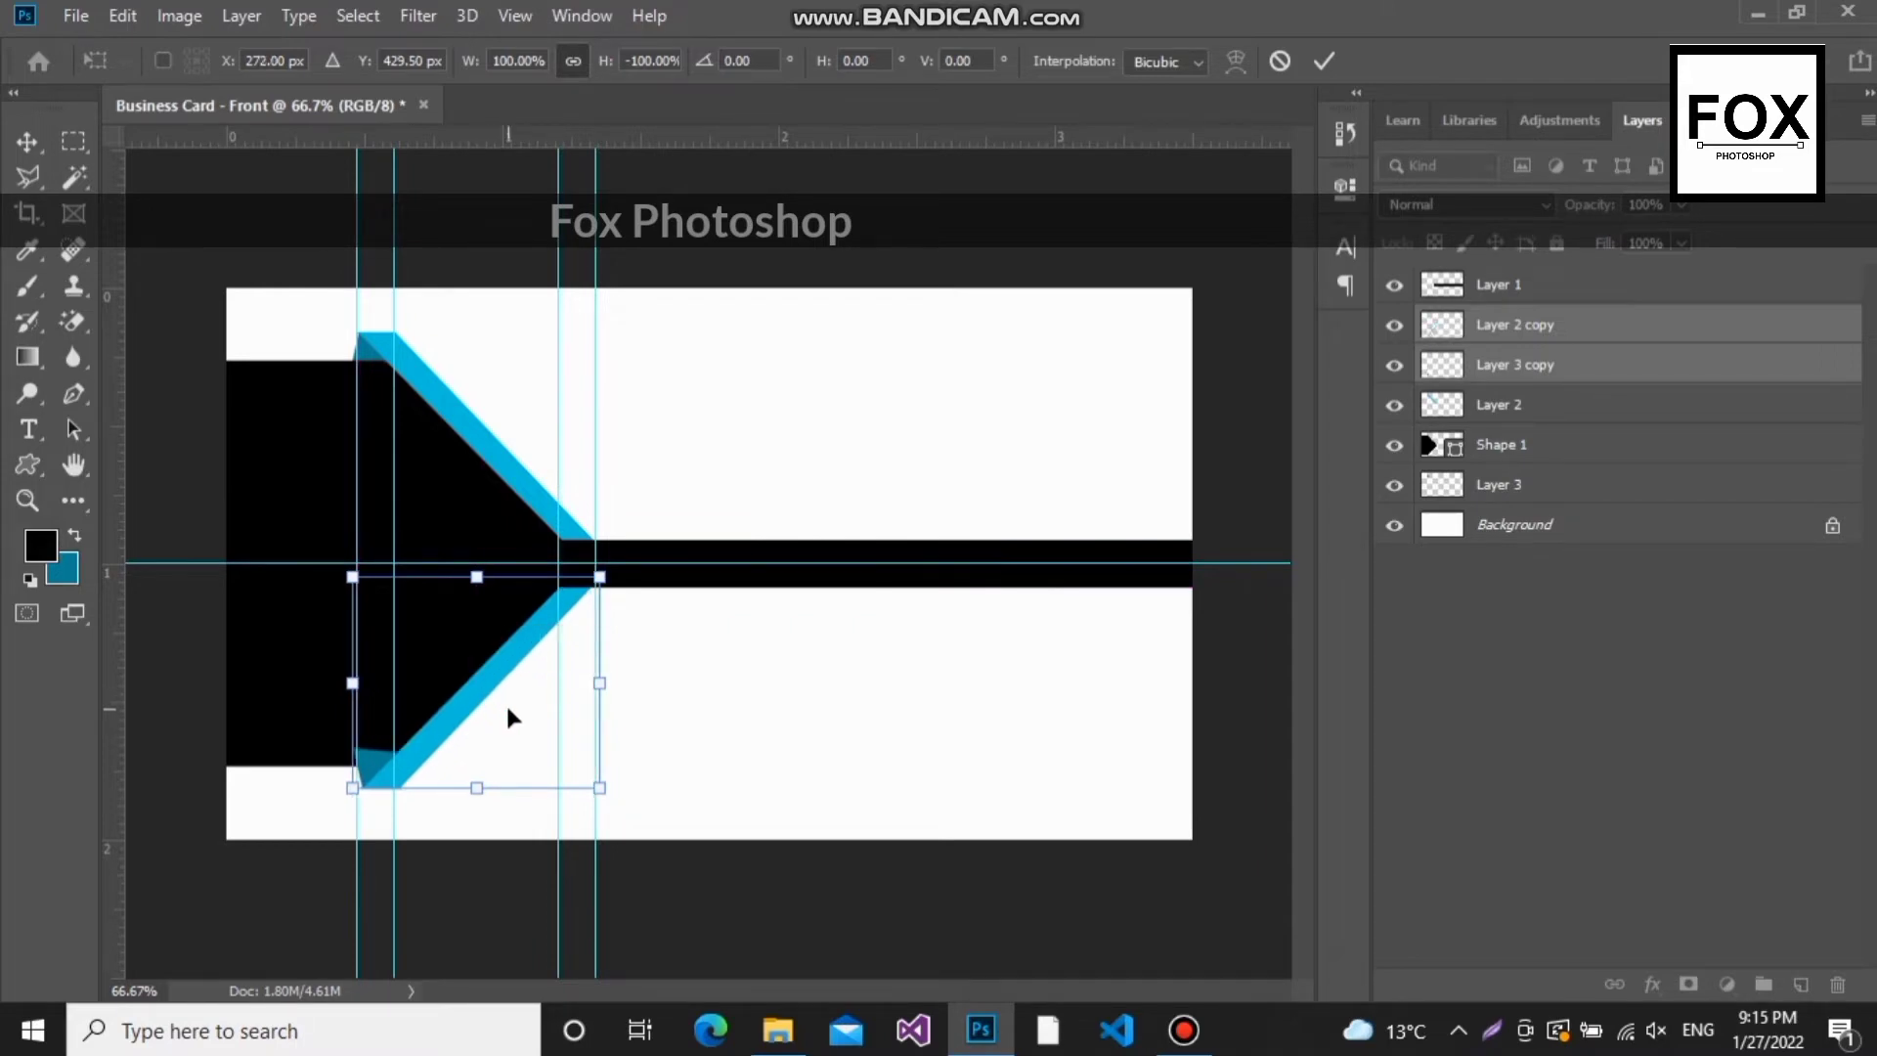
Step: Apply the transform and move the duplicated fold triangle's layer below the black arrow shape's layer
{"action": "left_click", "coordinate": [1594, 367]}
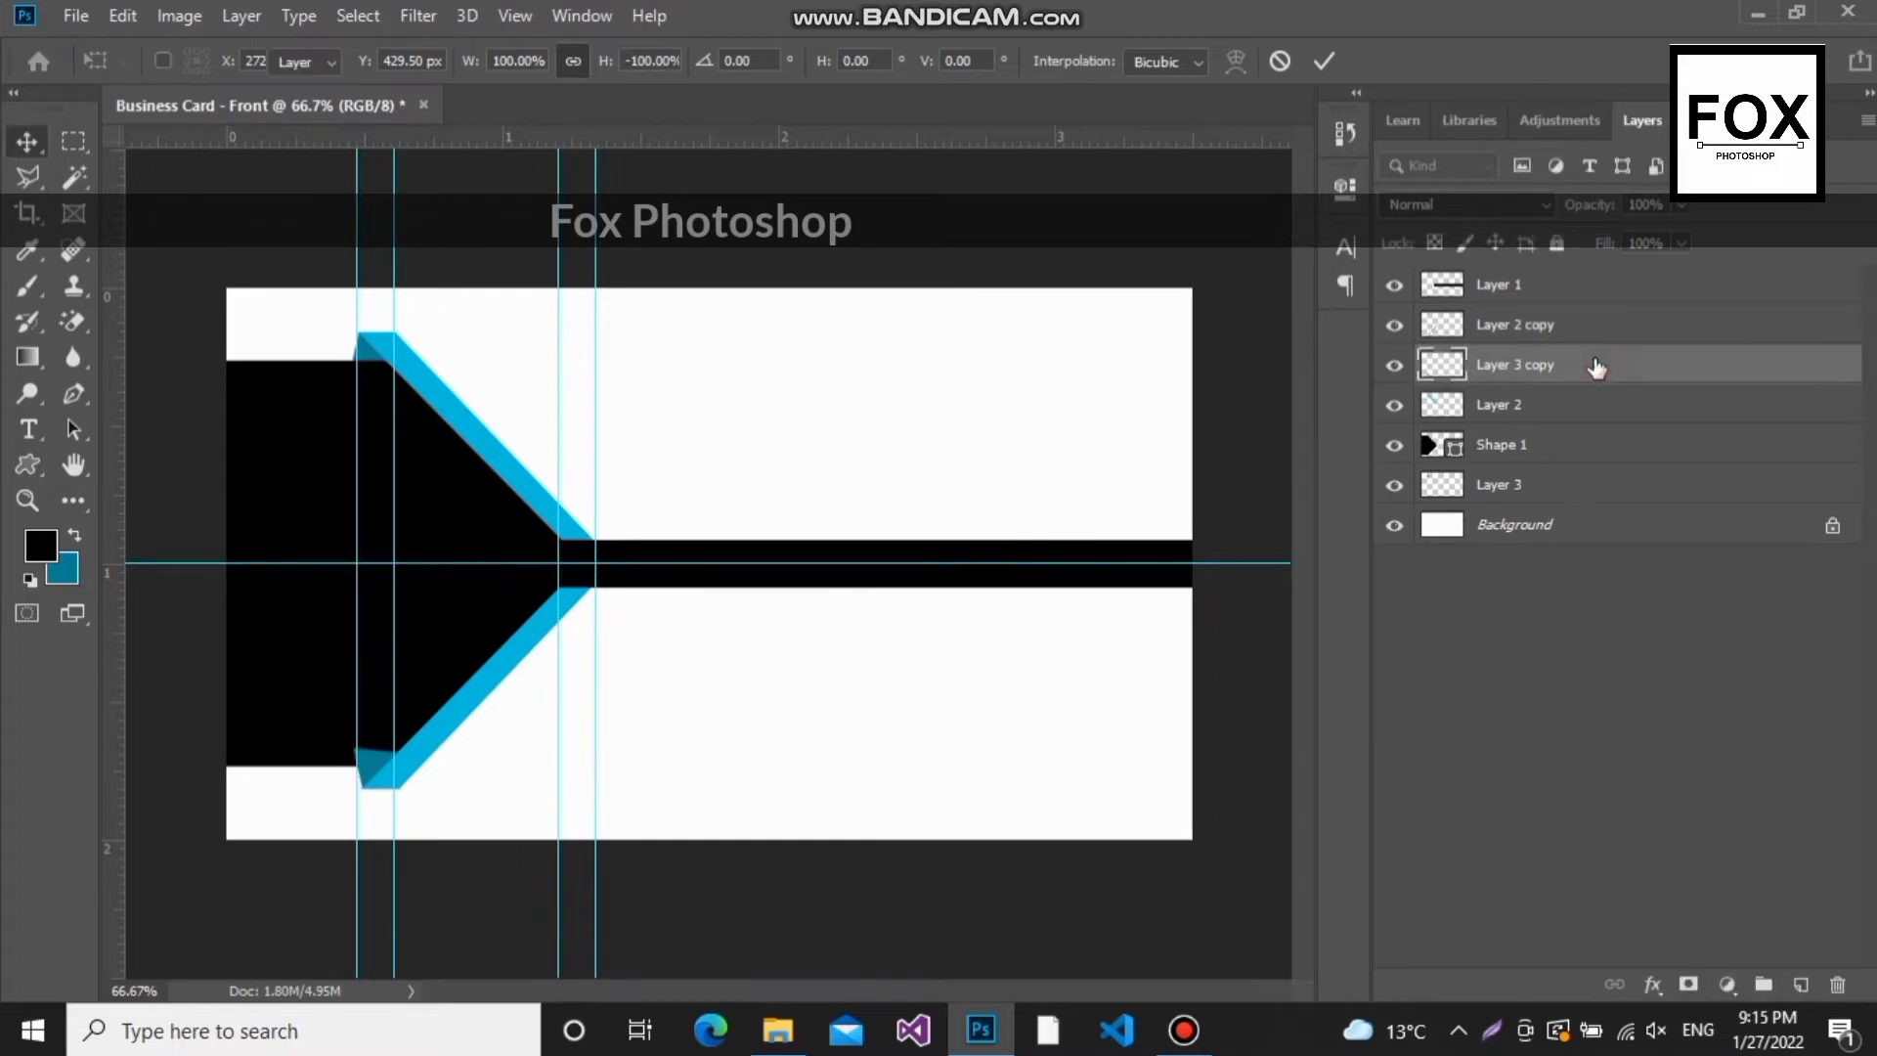
{"action": "left_click_drag", "start_coordinate": [1597, 369], "coordinate": [1605, 455]}
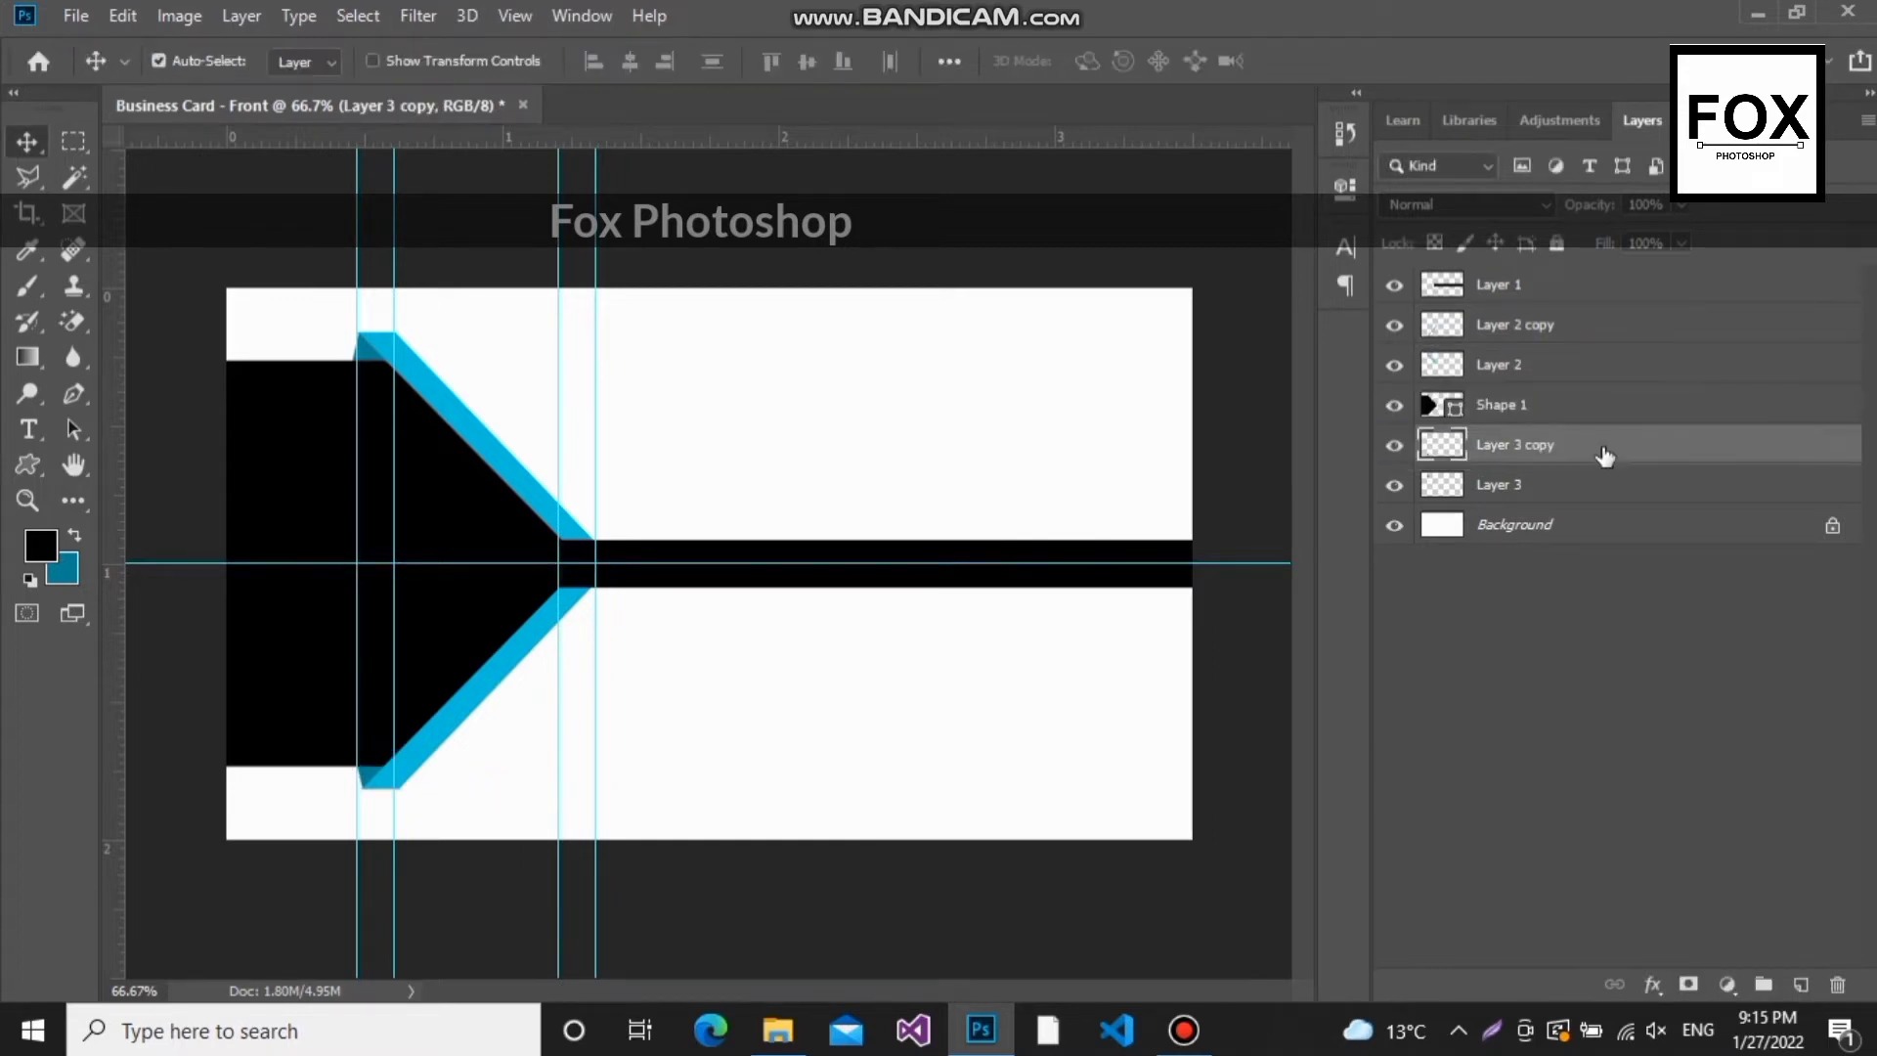
{"action": "left_click", "coordinate": [1618, 597]}
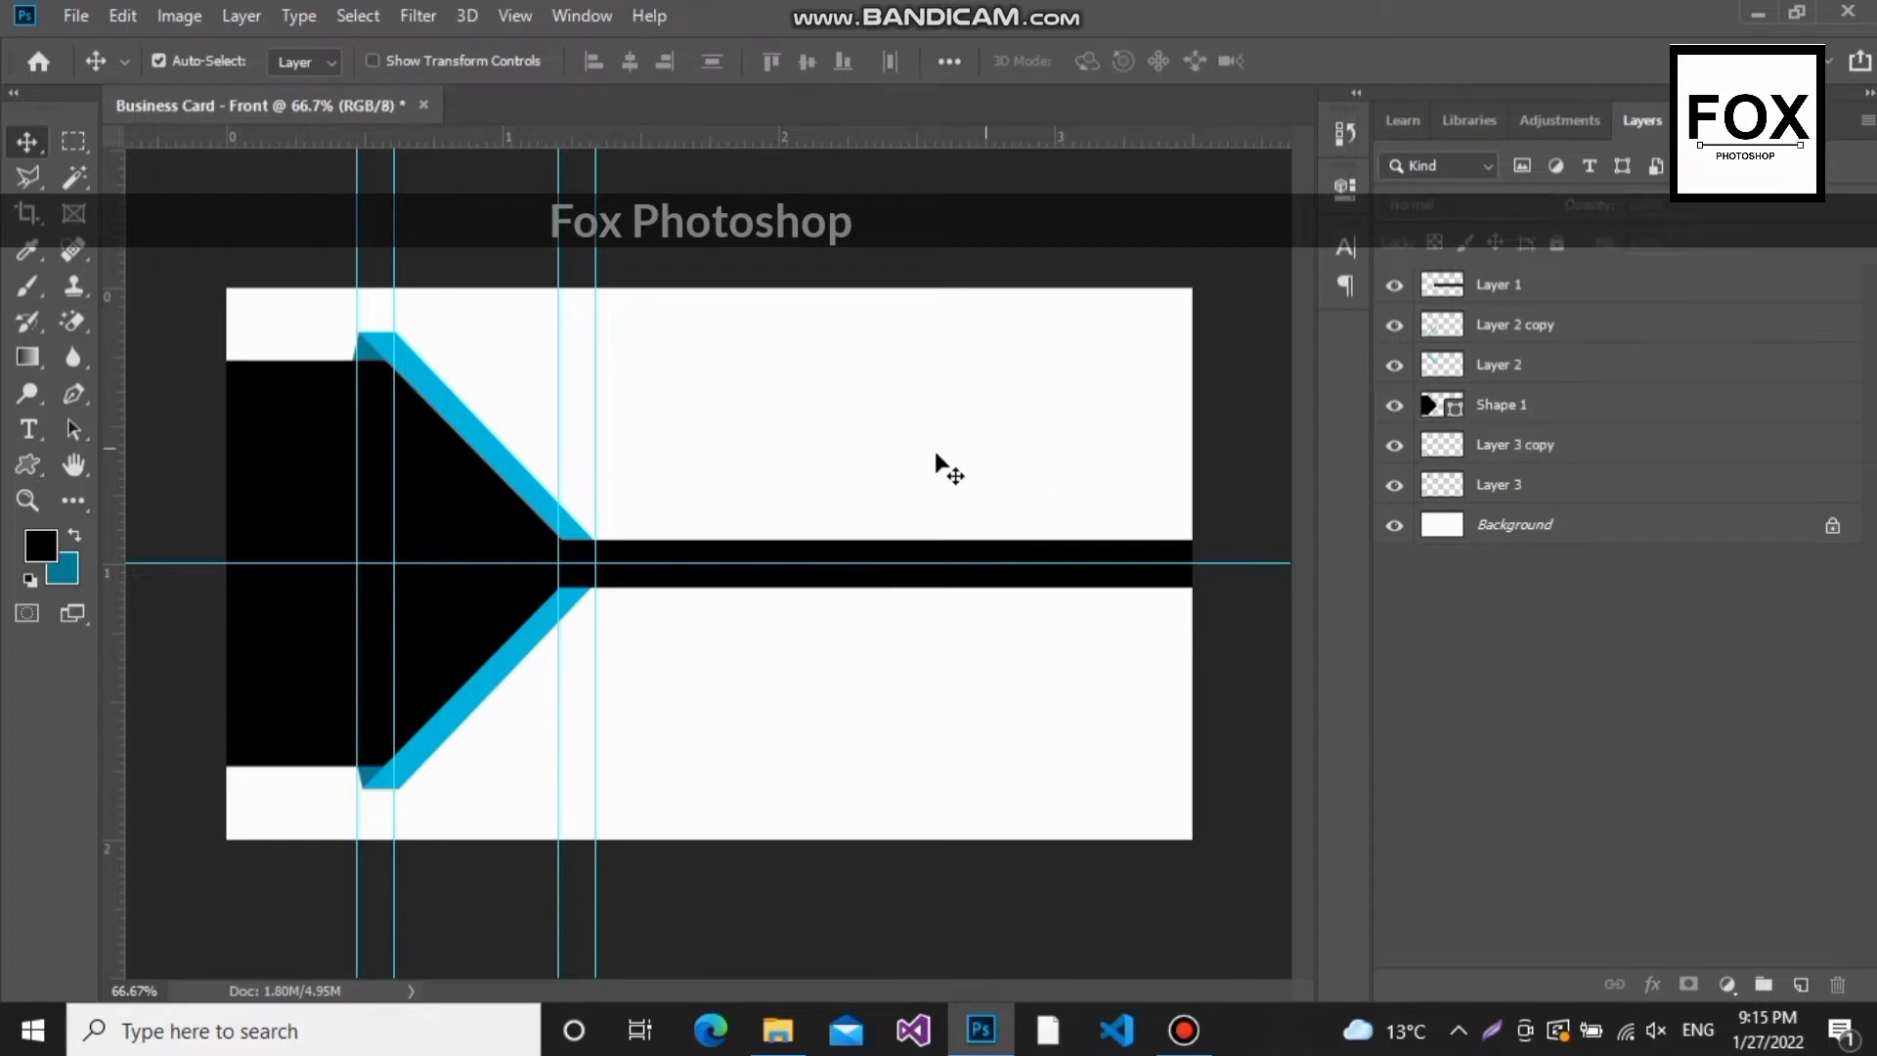
Step: Move the four vertical guides and the horizontal guide off the card onto the surrounding pasteboard
{"action": "left_click_drag", "start_coordinate": [597, 412], "coordinate": [1209, 420]}
{"action": "left_click_drag", "start_coordinate": [557, 418], "coordinate": [189, 399]}
{"action": "left_click_drag", "start_coordinate": [360, 449], "coordinate": [171, 415]}
{"action": "left_click_drag", "start_coordinate": [394, 454], "coordinate": [172, 416]}
{"action": "left_click_drag", "start_coordinate": [785, 567], "coordinate": [800, 907]}
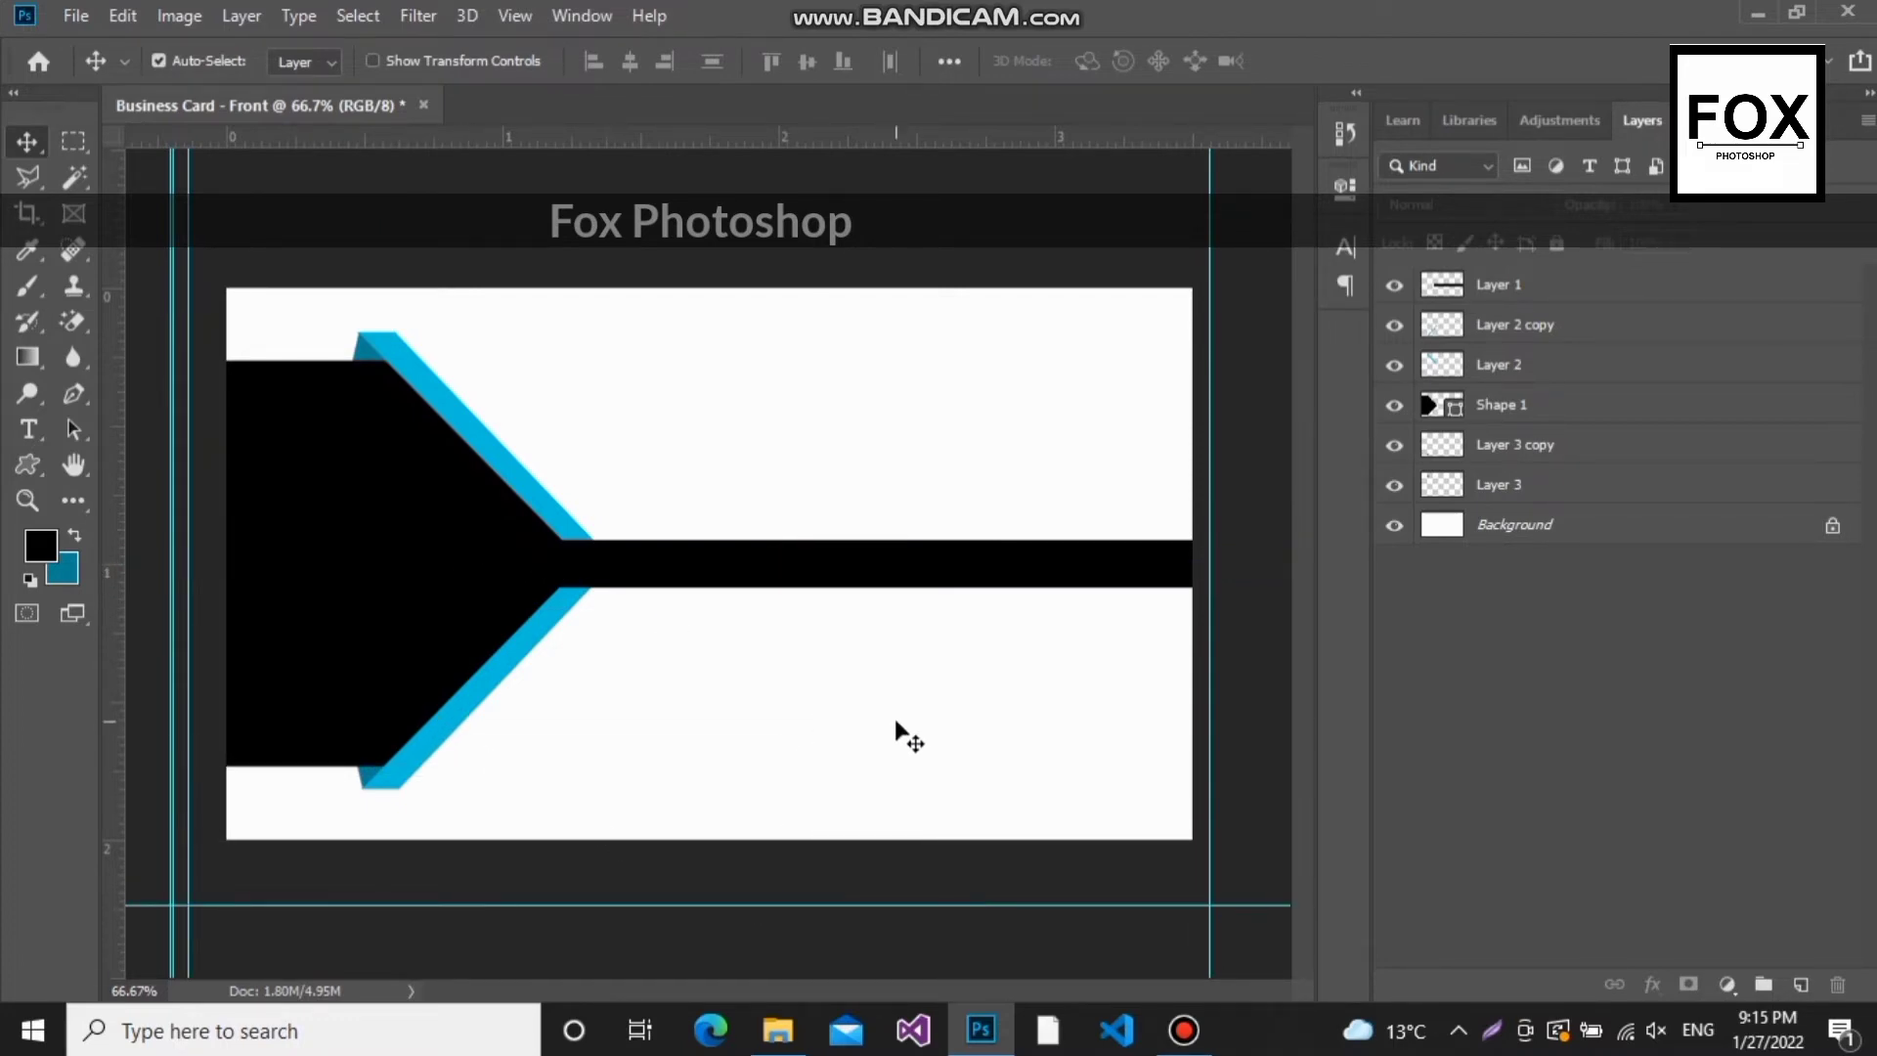
Step: Place the LOGO-FILE image on the card, scale it to 2.88% and position it in the upper part of the black arrow
{"action": "left_click", "coordinate": [777, 1030]}
{"action": "left_click_drag", "start_coordinate": [525, 284], "coordinate": [285, 468]}
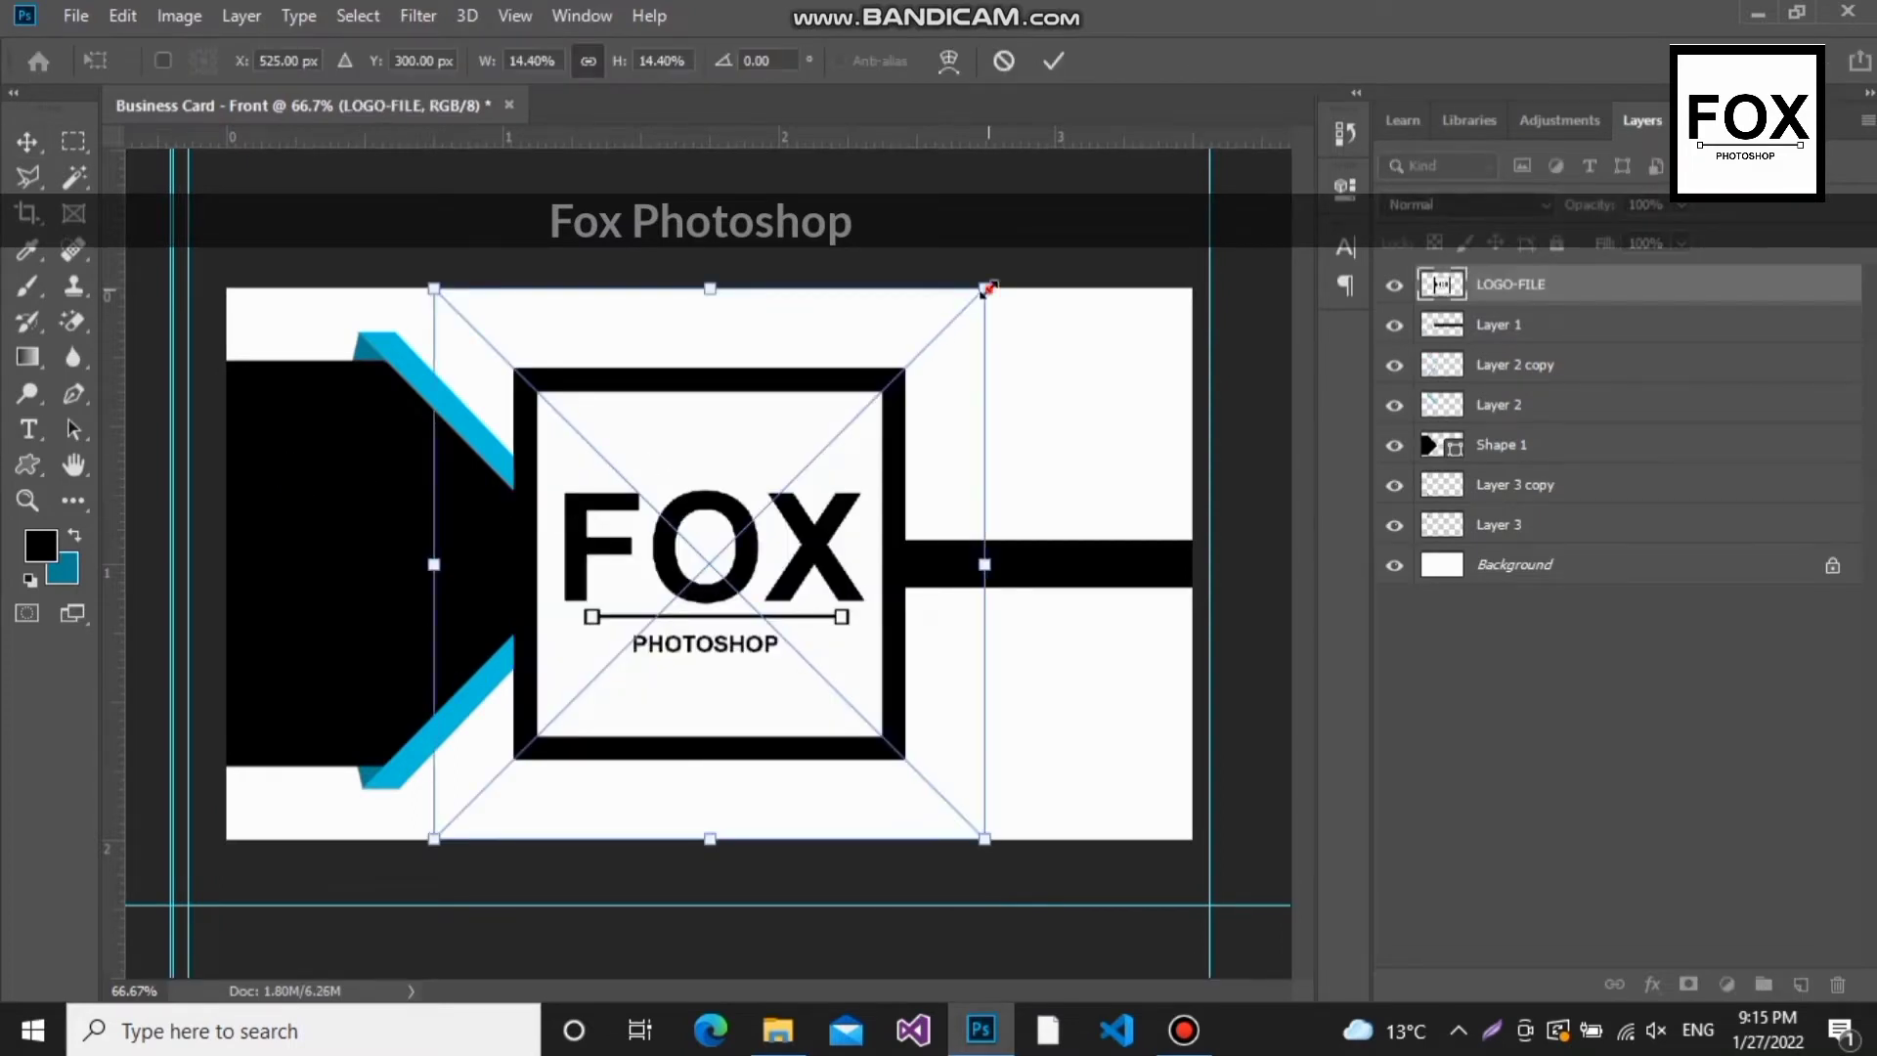
{"action": "left_click_drag", "start_coordinate": [988, 289], "coordinate": [354, 501]}
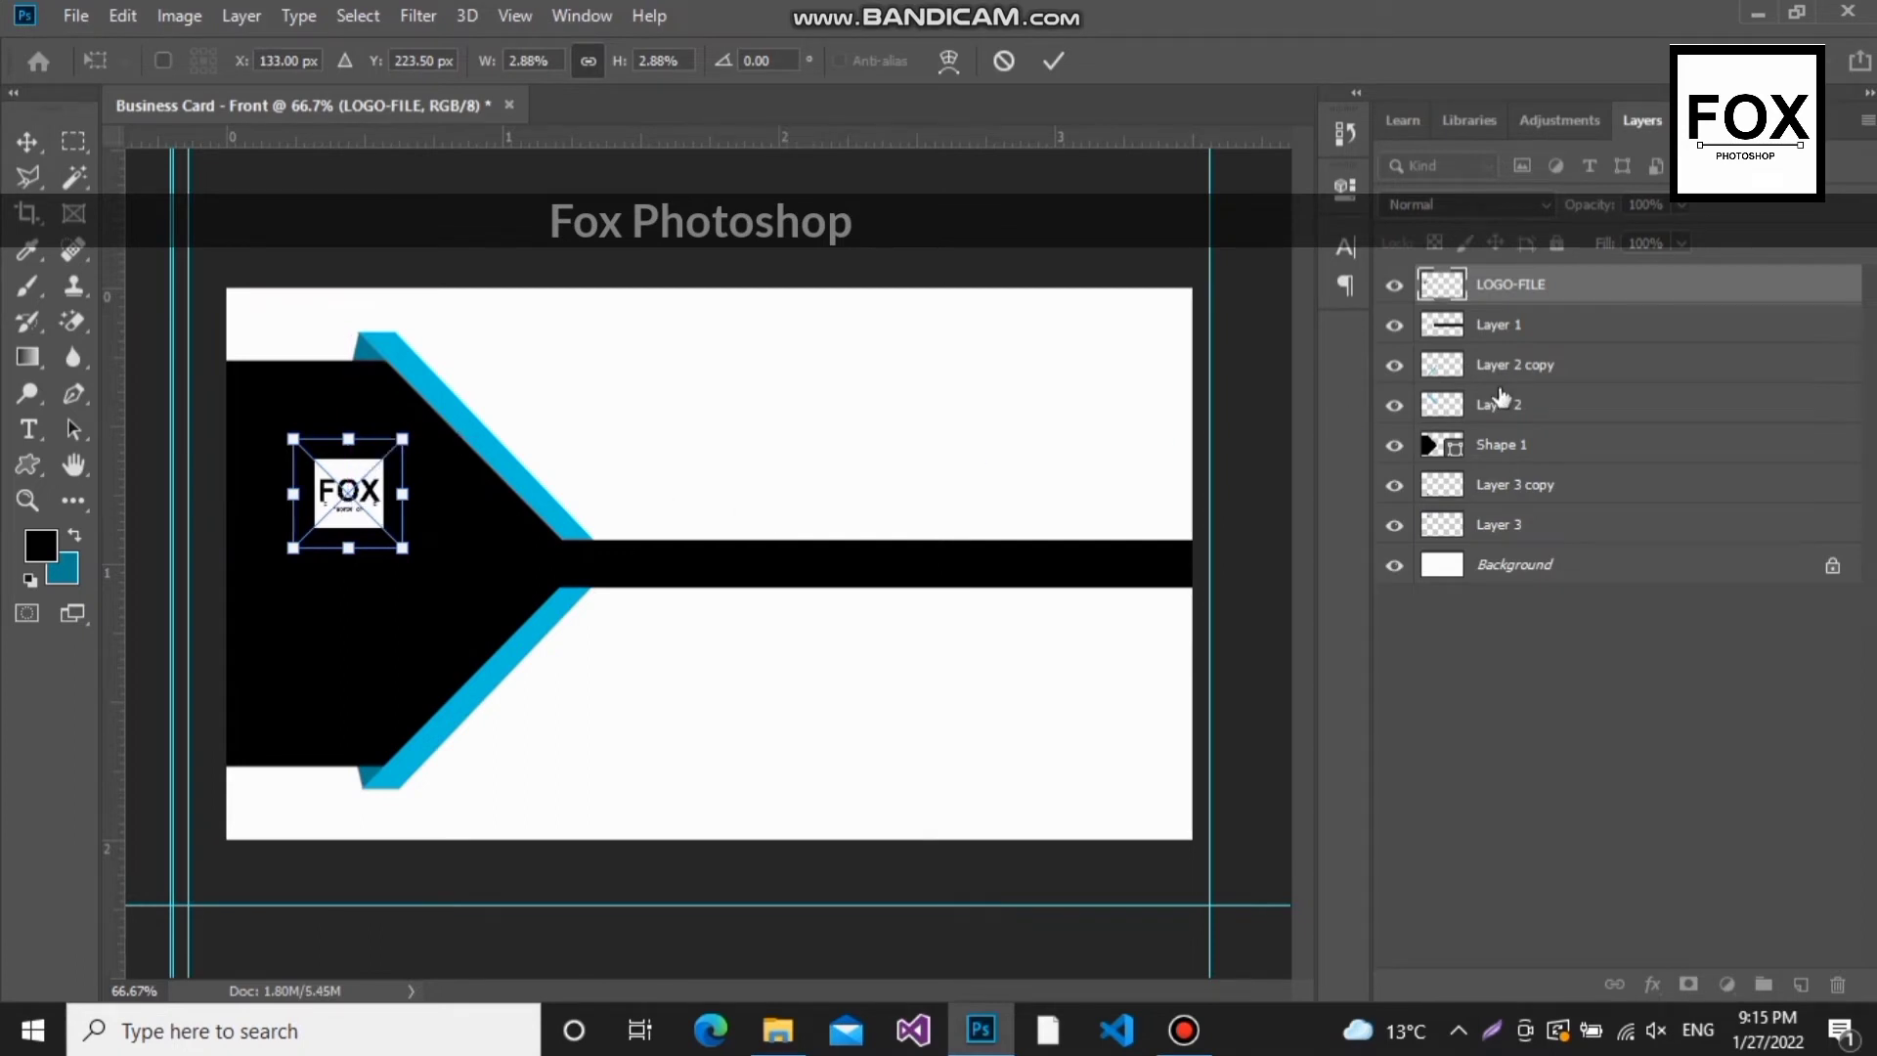
{"action": "key", "text": "Return"}
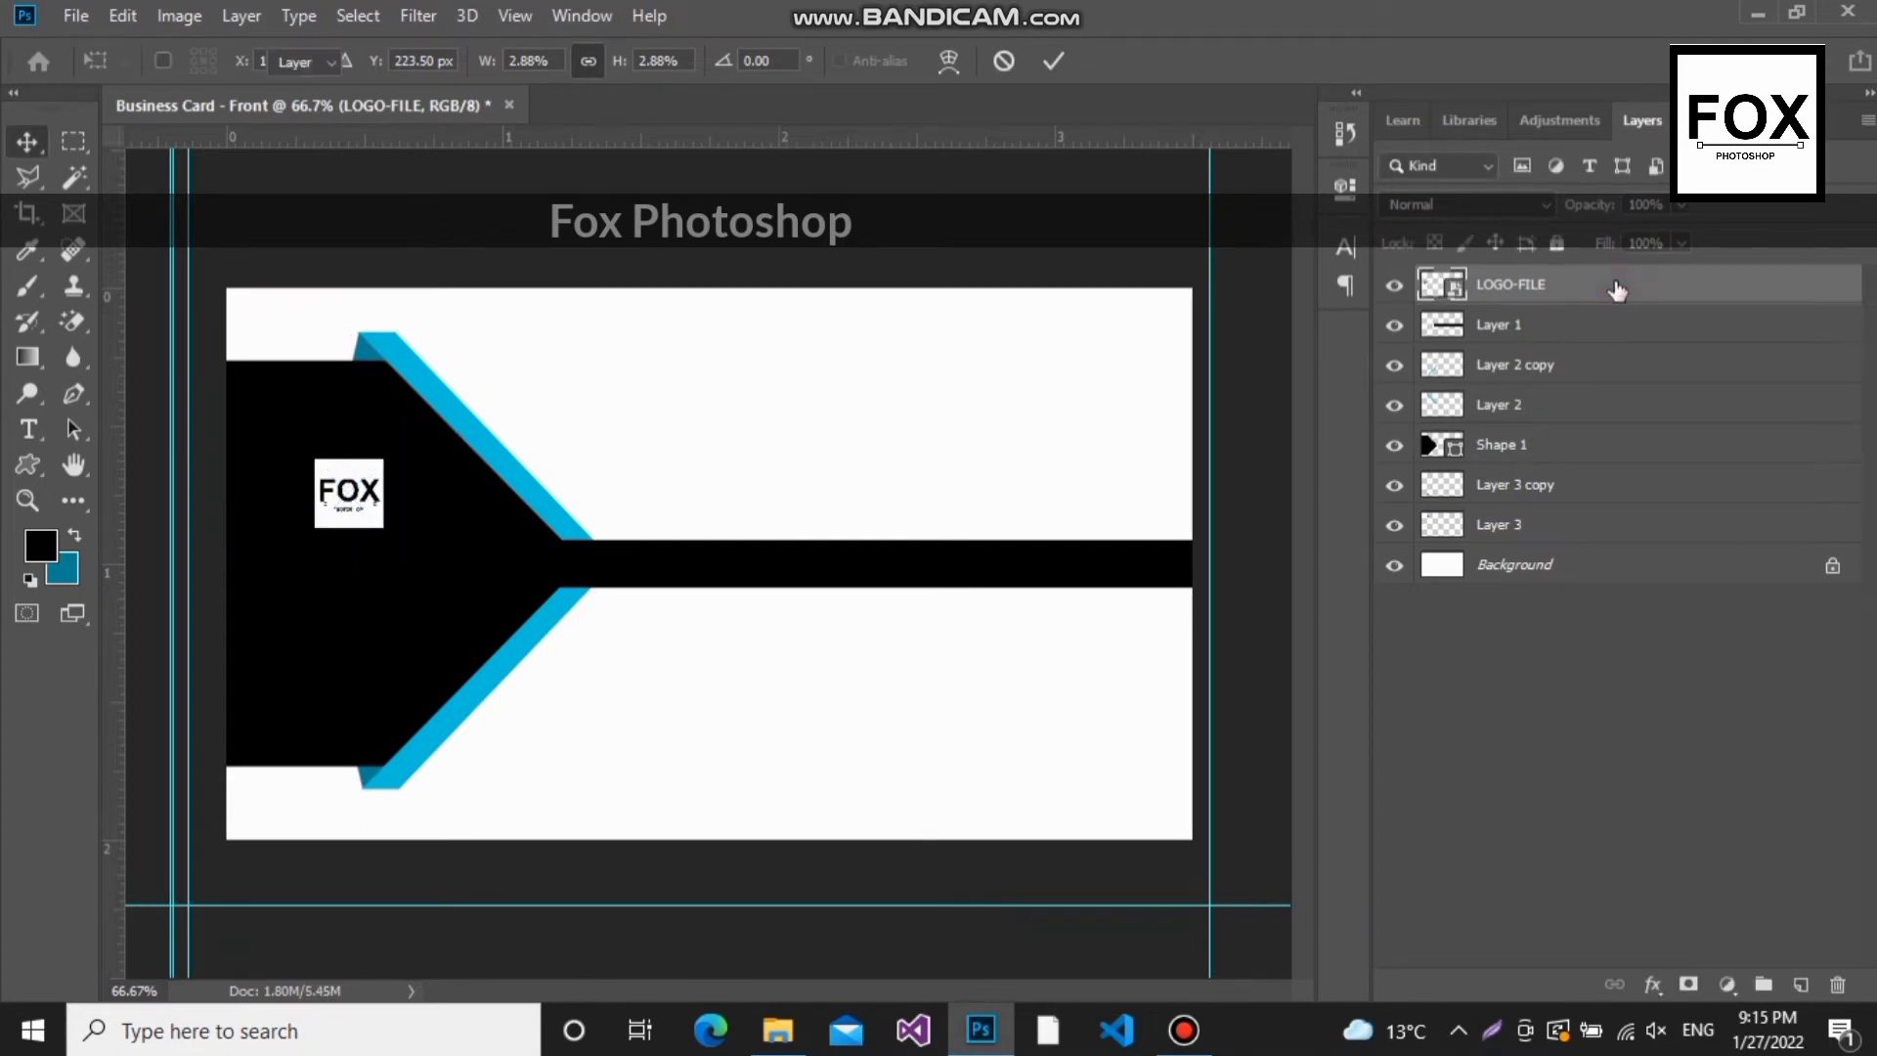
Step: Add a white Stroke layer style to the LOGO-FILE layer, 1 px wide and positioned inside
{"action": "double_click", "coordinate": [1617, 283]}
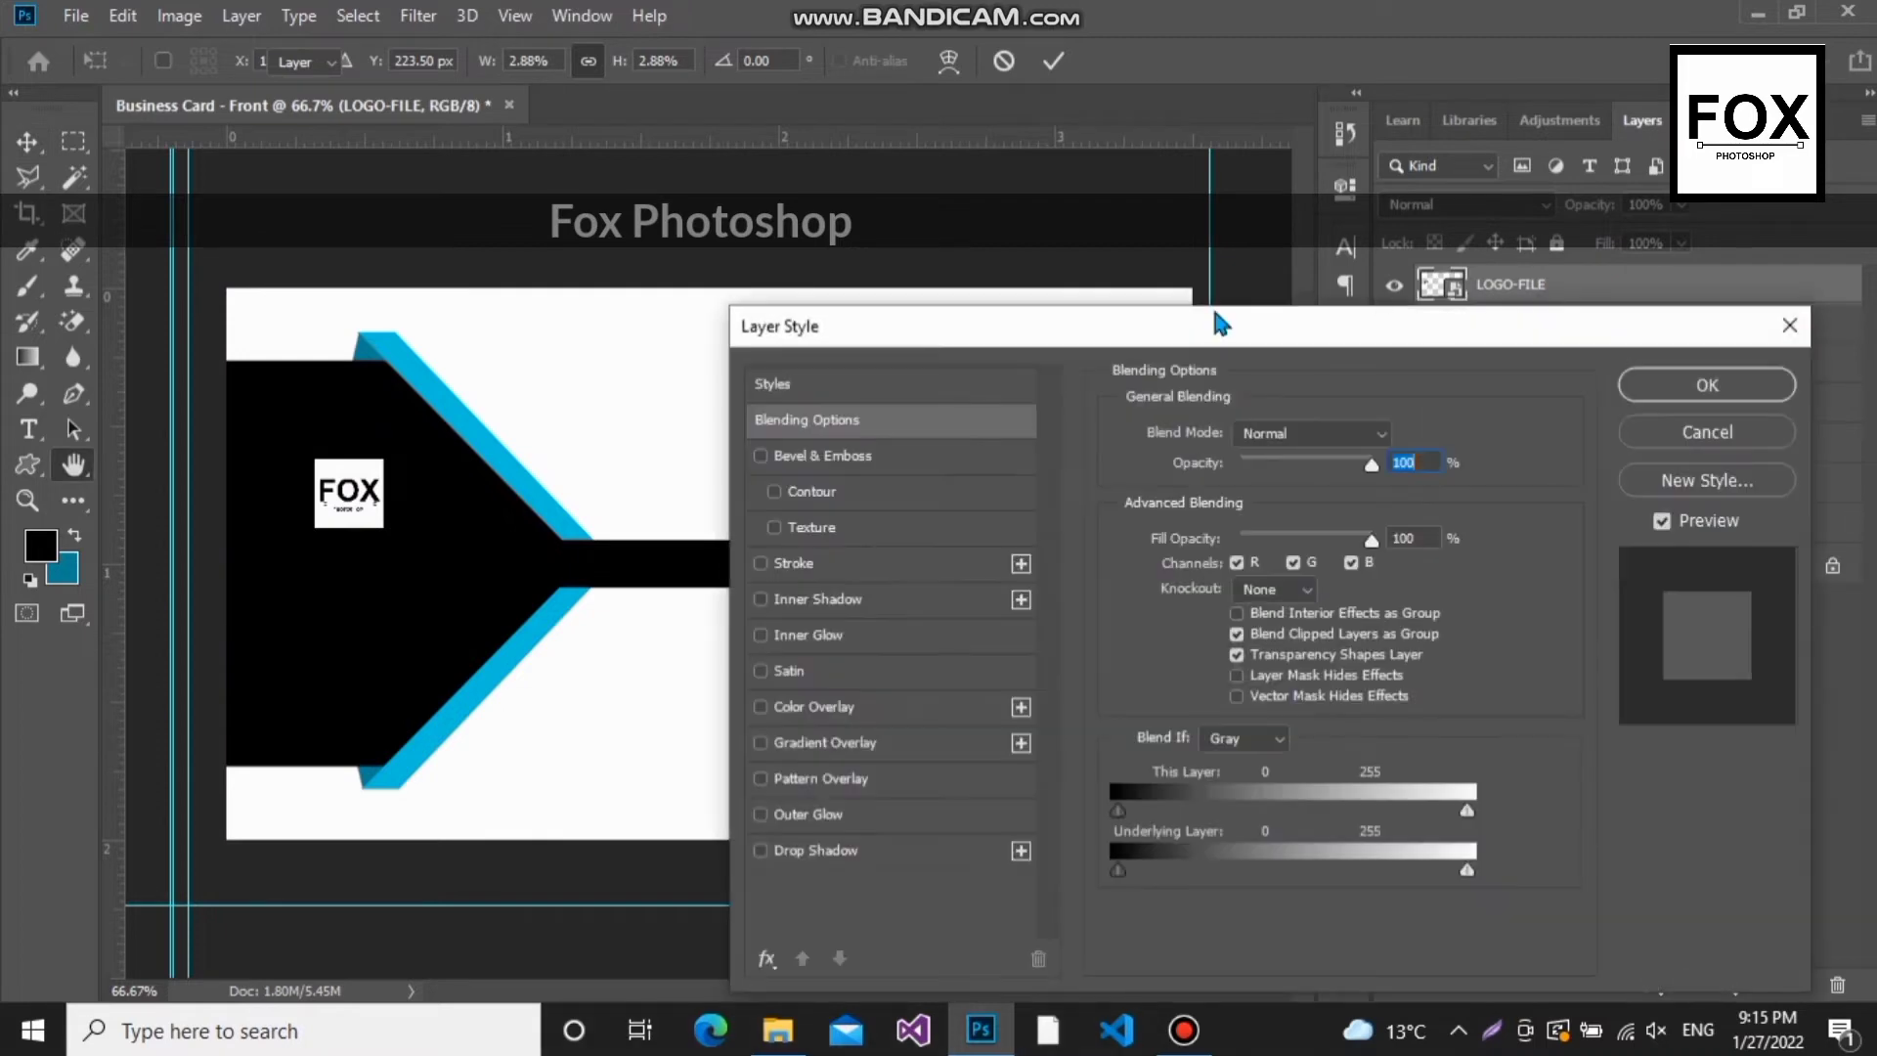
{"action": "left_click", "coordinate": [794, 563]}
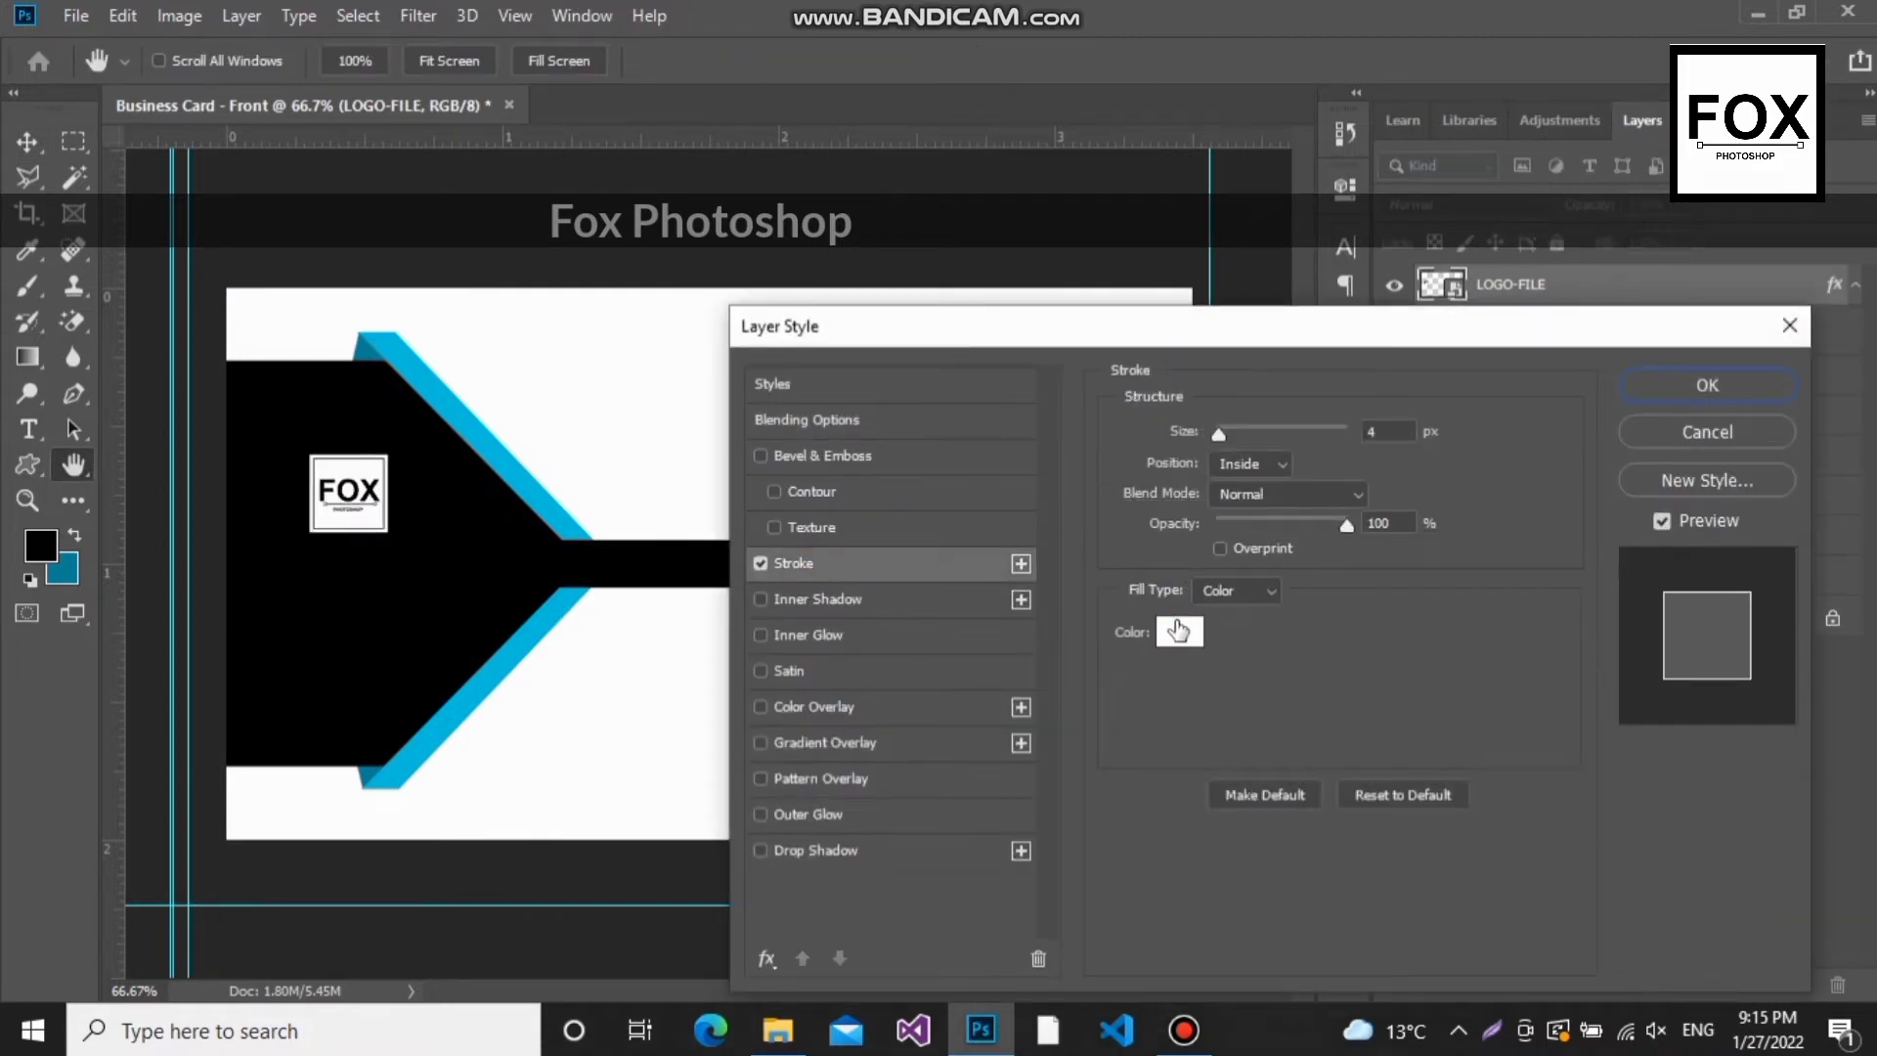
{"action": "left_click", "coordinate": [1402, 430]}
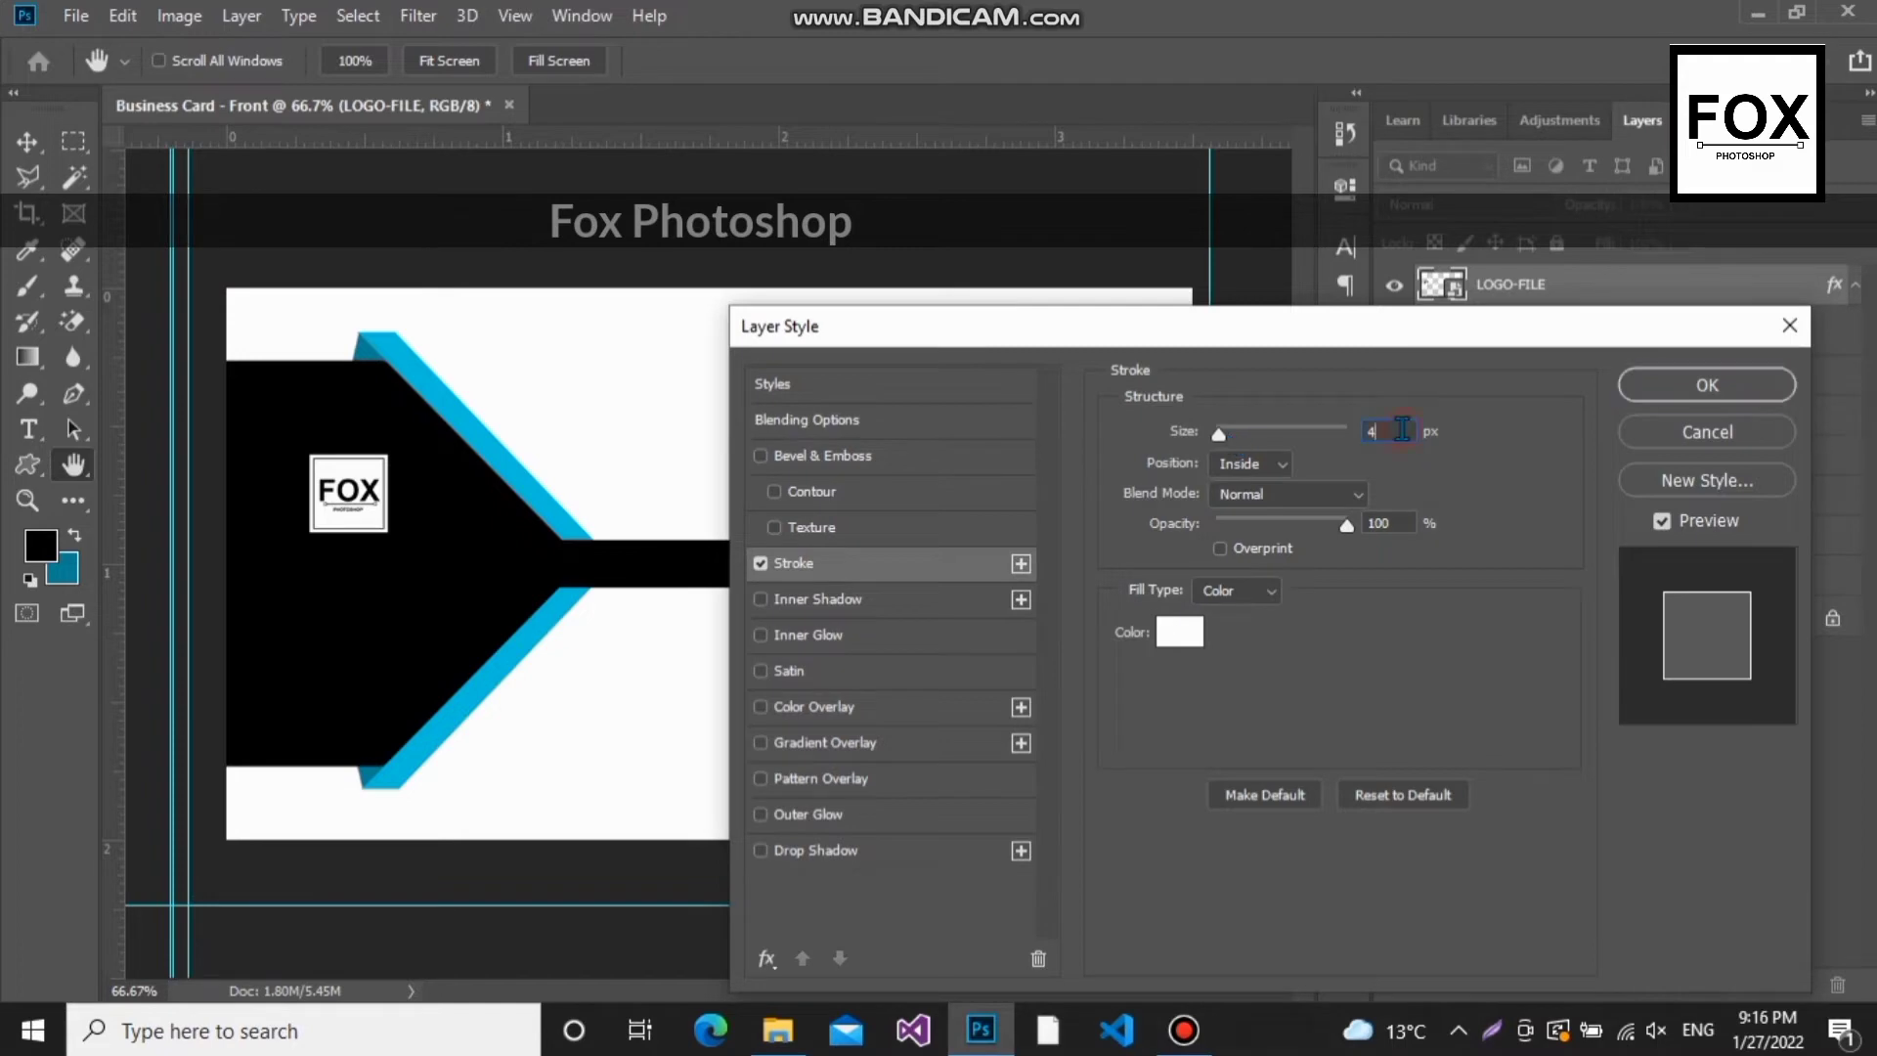
{"action": "type", "text": "1"}
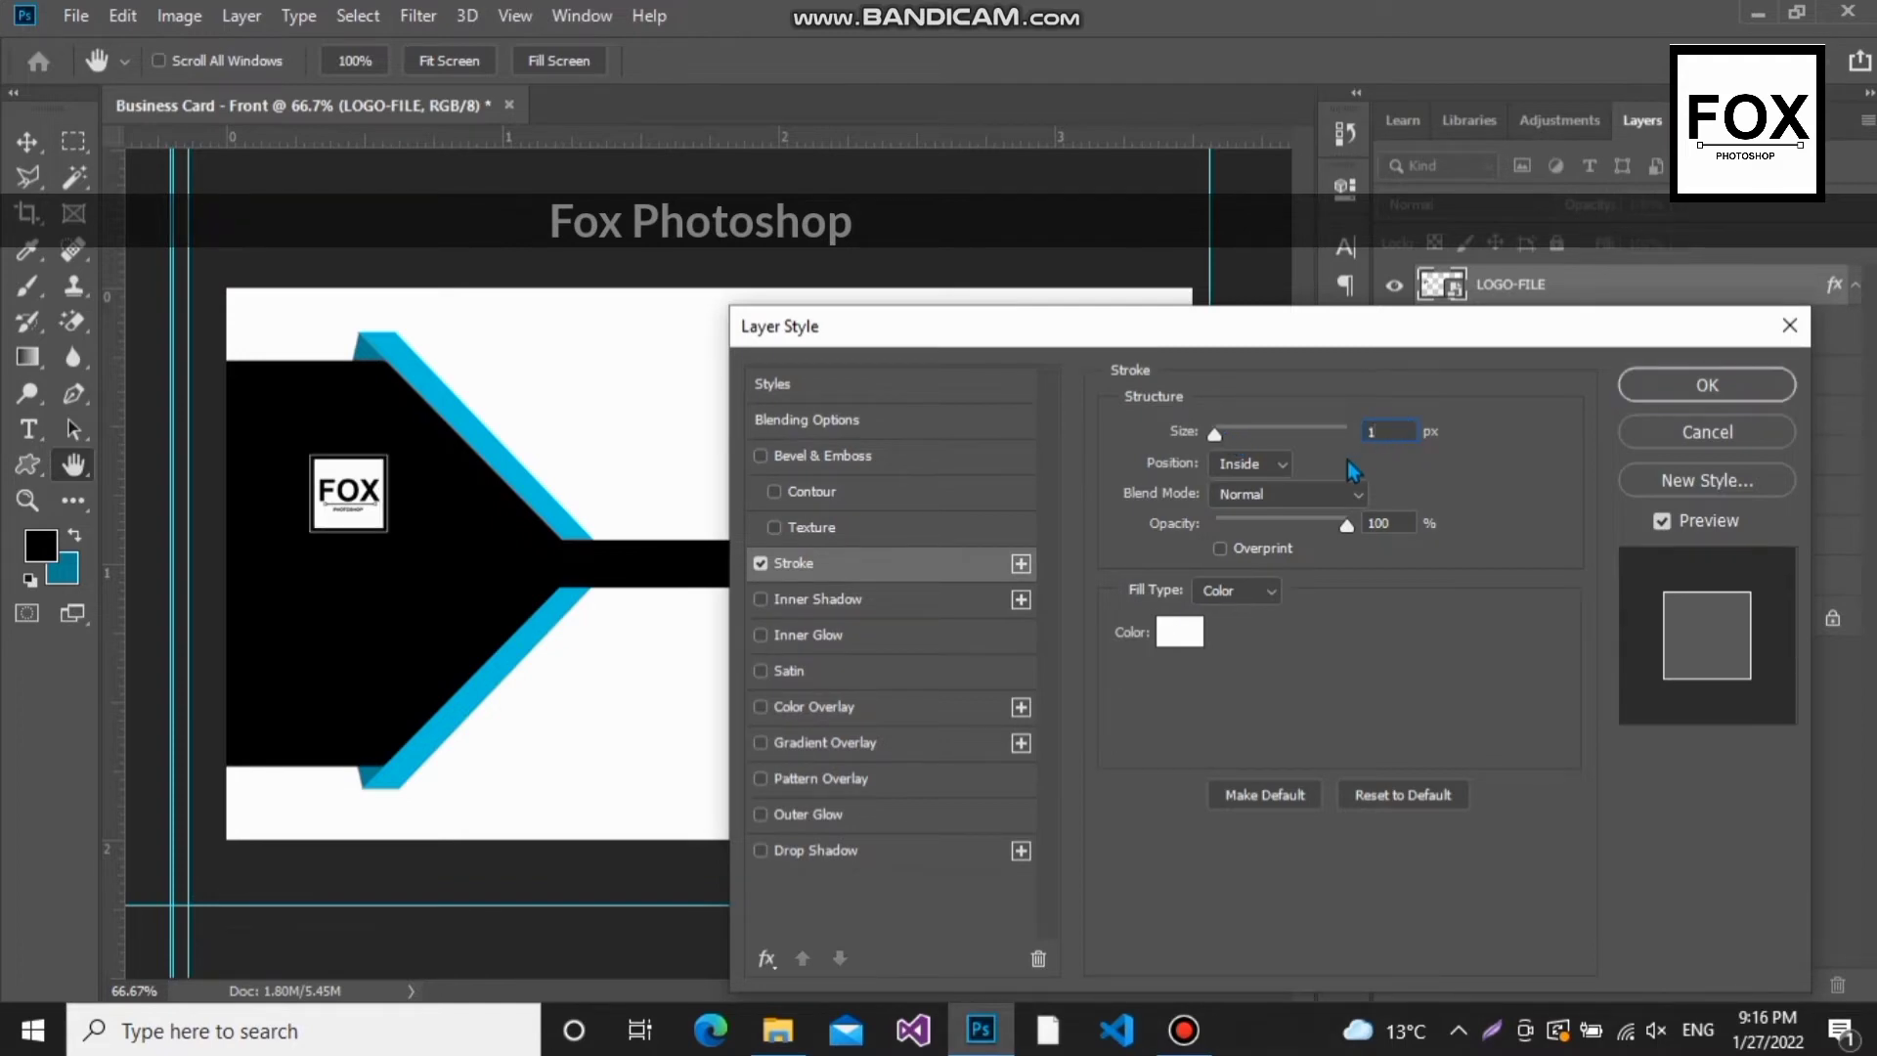
{"action": "left_click", "coordinate": [1726, 387]}
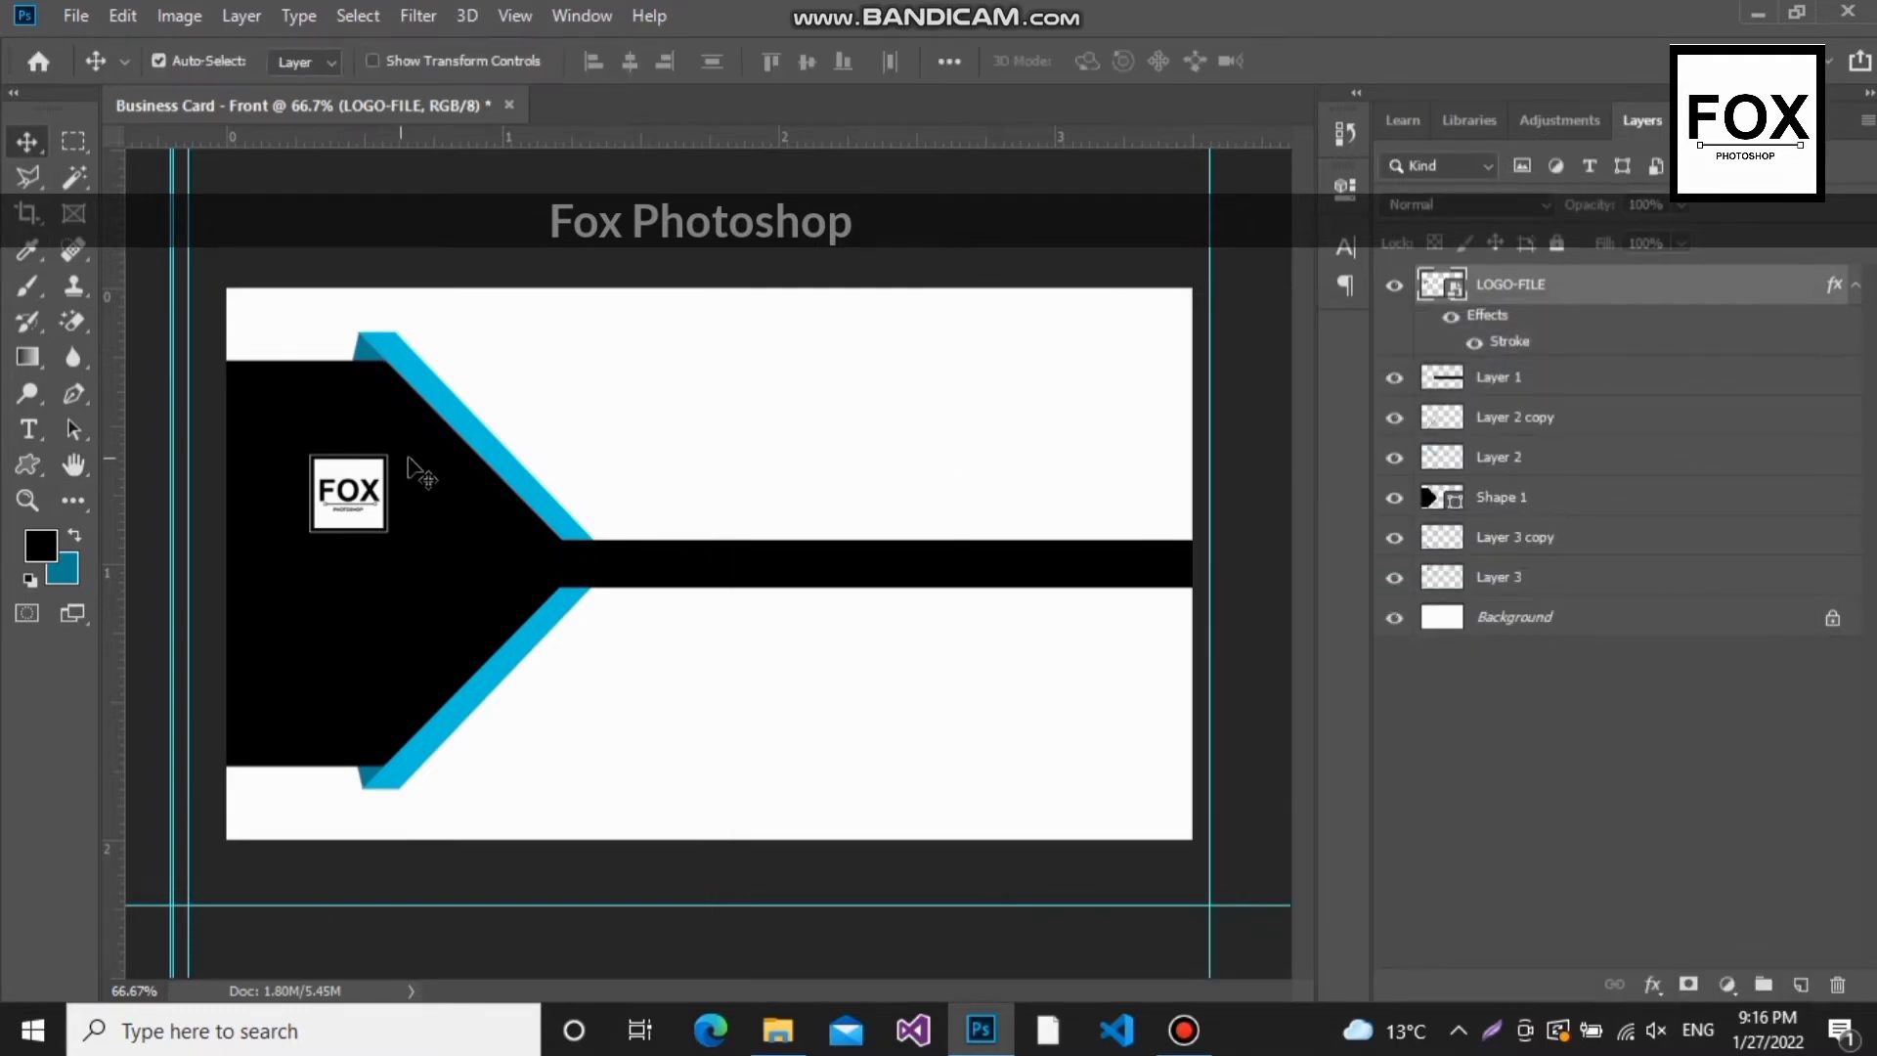
{"action": "left_click", "coordinate": [1449, 697]}
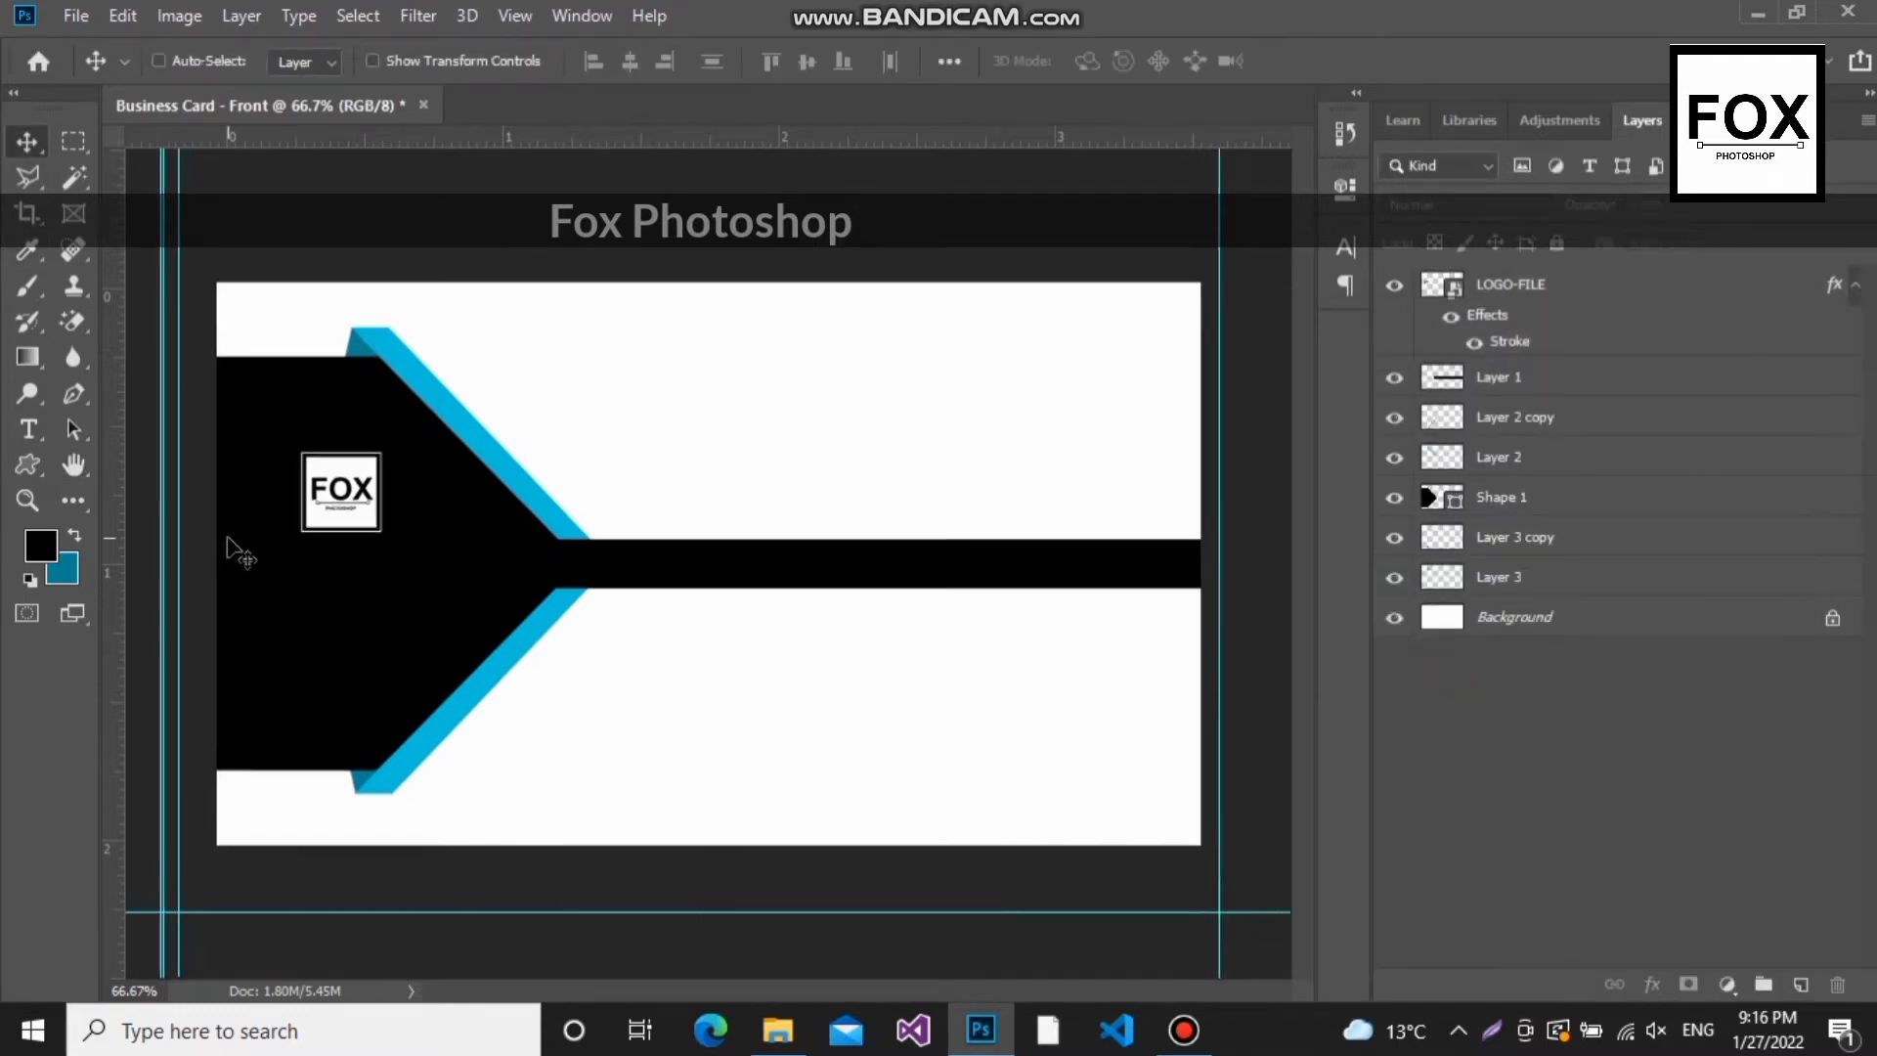
Step: Enlarge the logo in the black arrow to 4.25% of its original size and apply the transform
{"action": "key", "text": "ctrl+plus"}
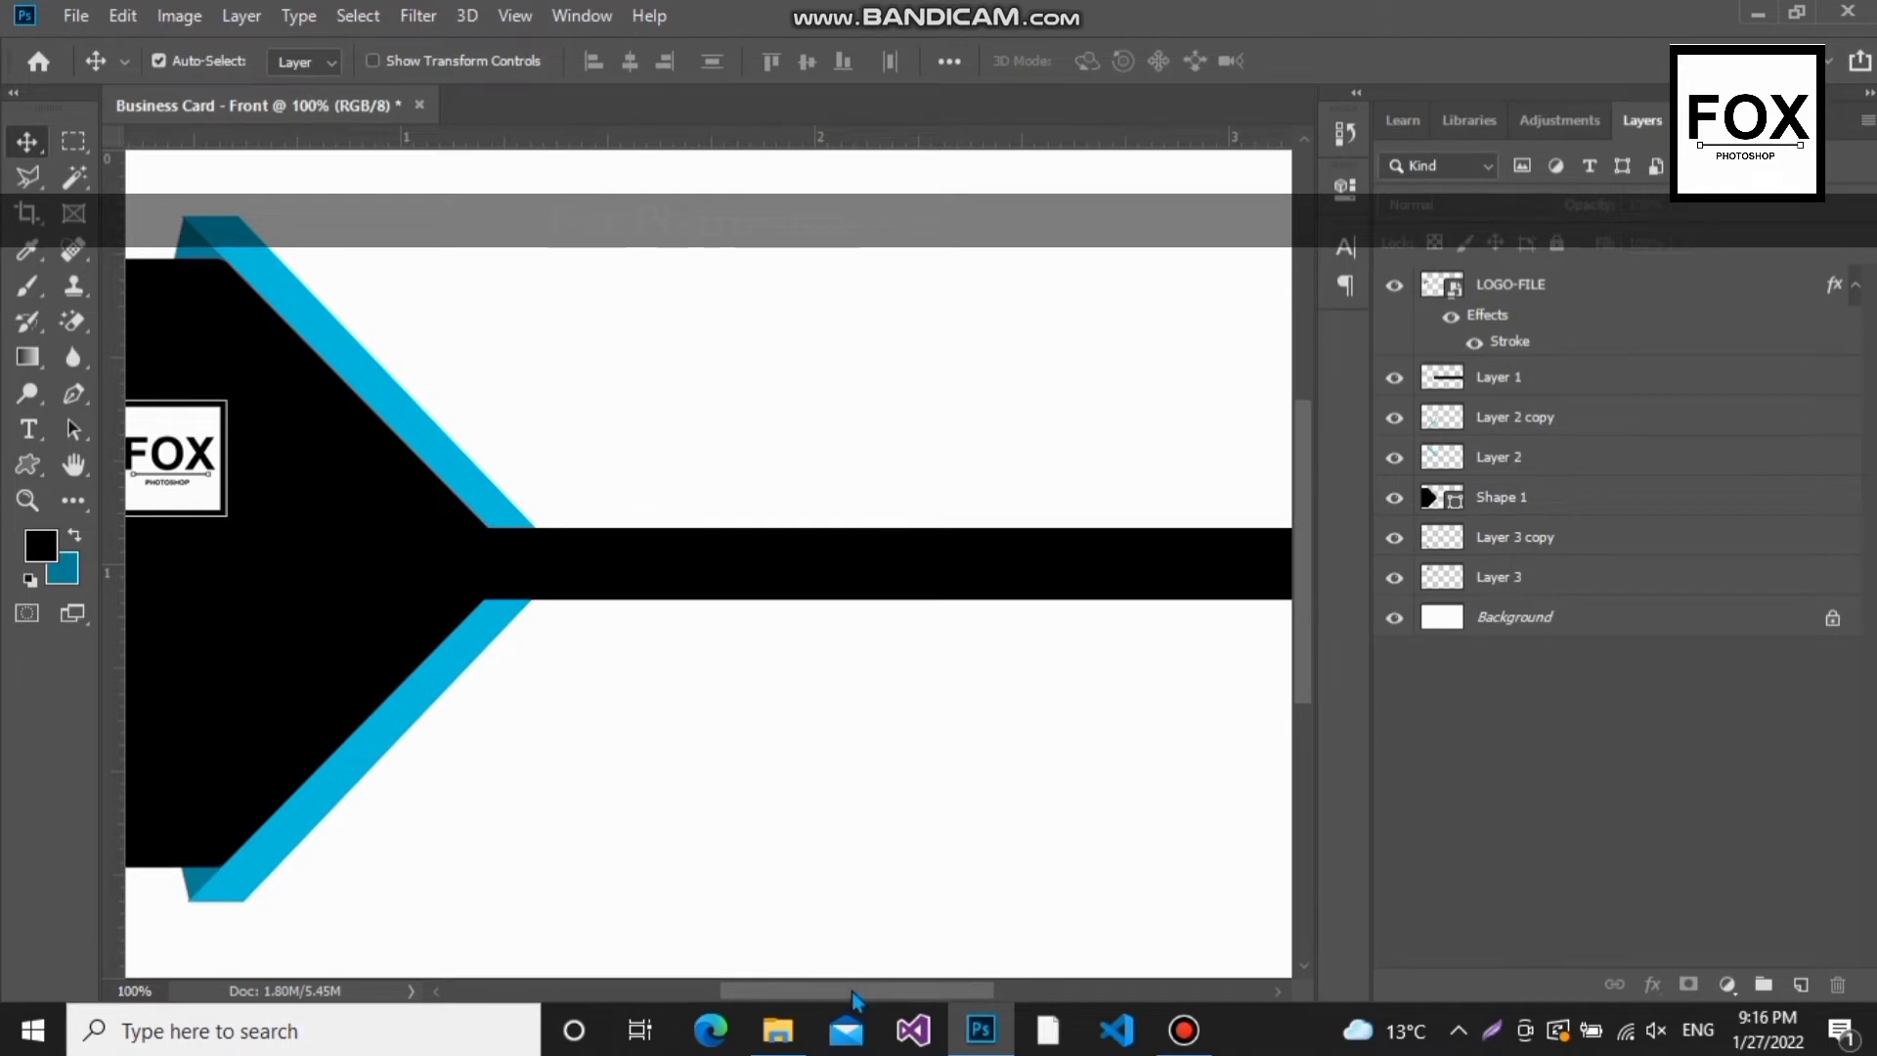
{"action": "left_click_drag", "start_coordinate": [852, 992], "coordinate": [819, 992]}
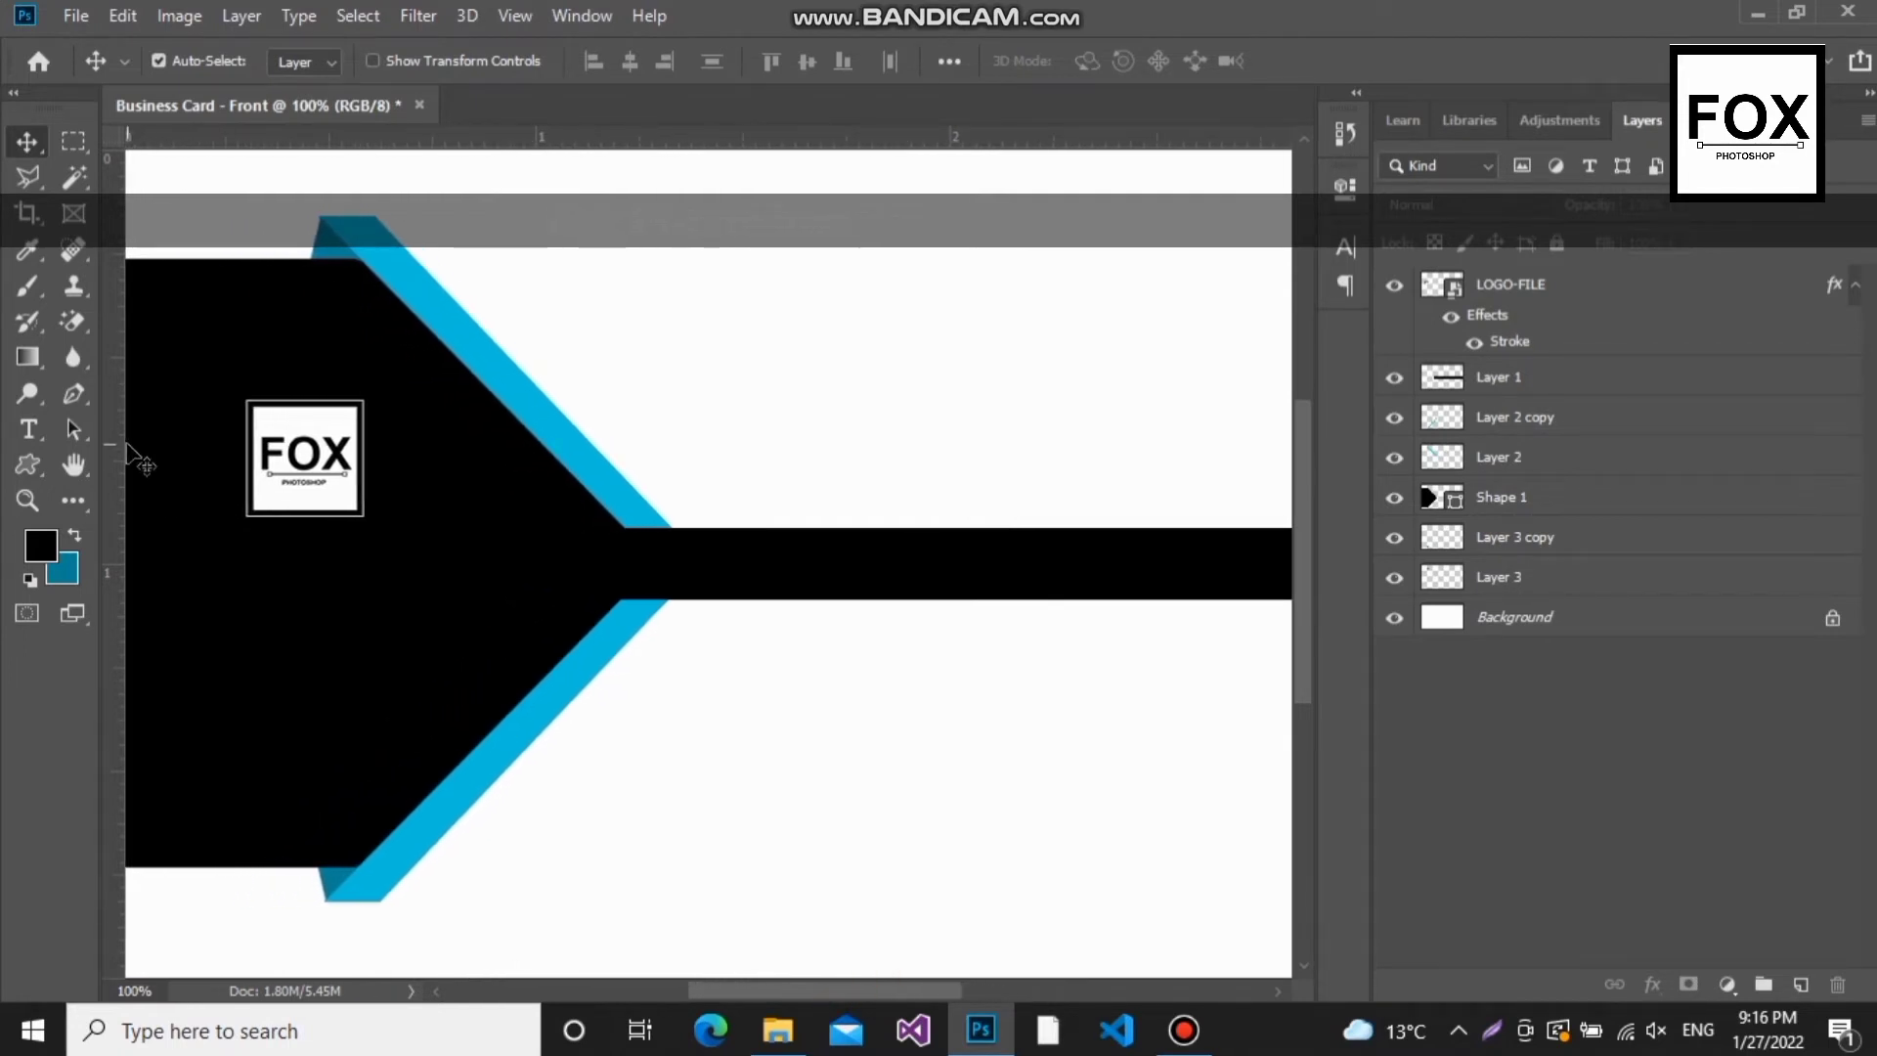
{"action": "left_click", "coordinate": [287, 466]}
{"action": "key", "text": "ctrl"}
{"action": "key", "text": "ctrl+t"}
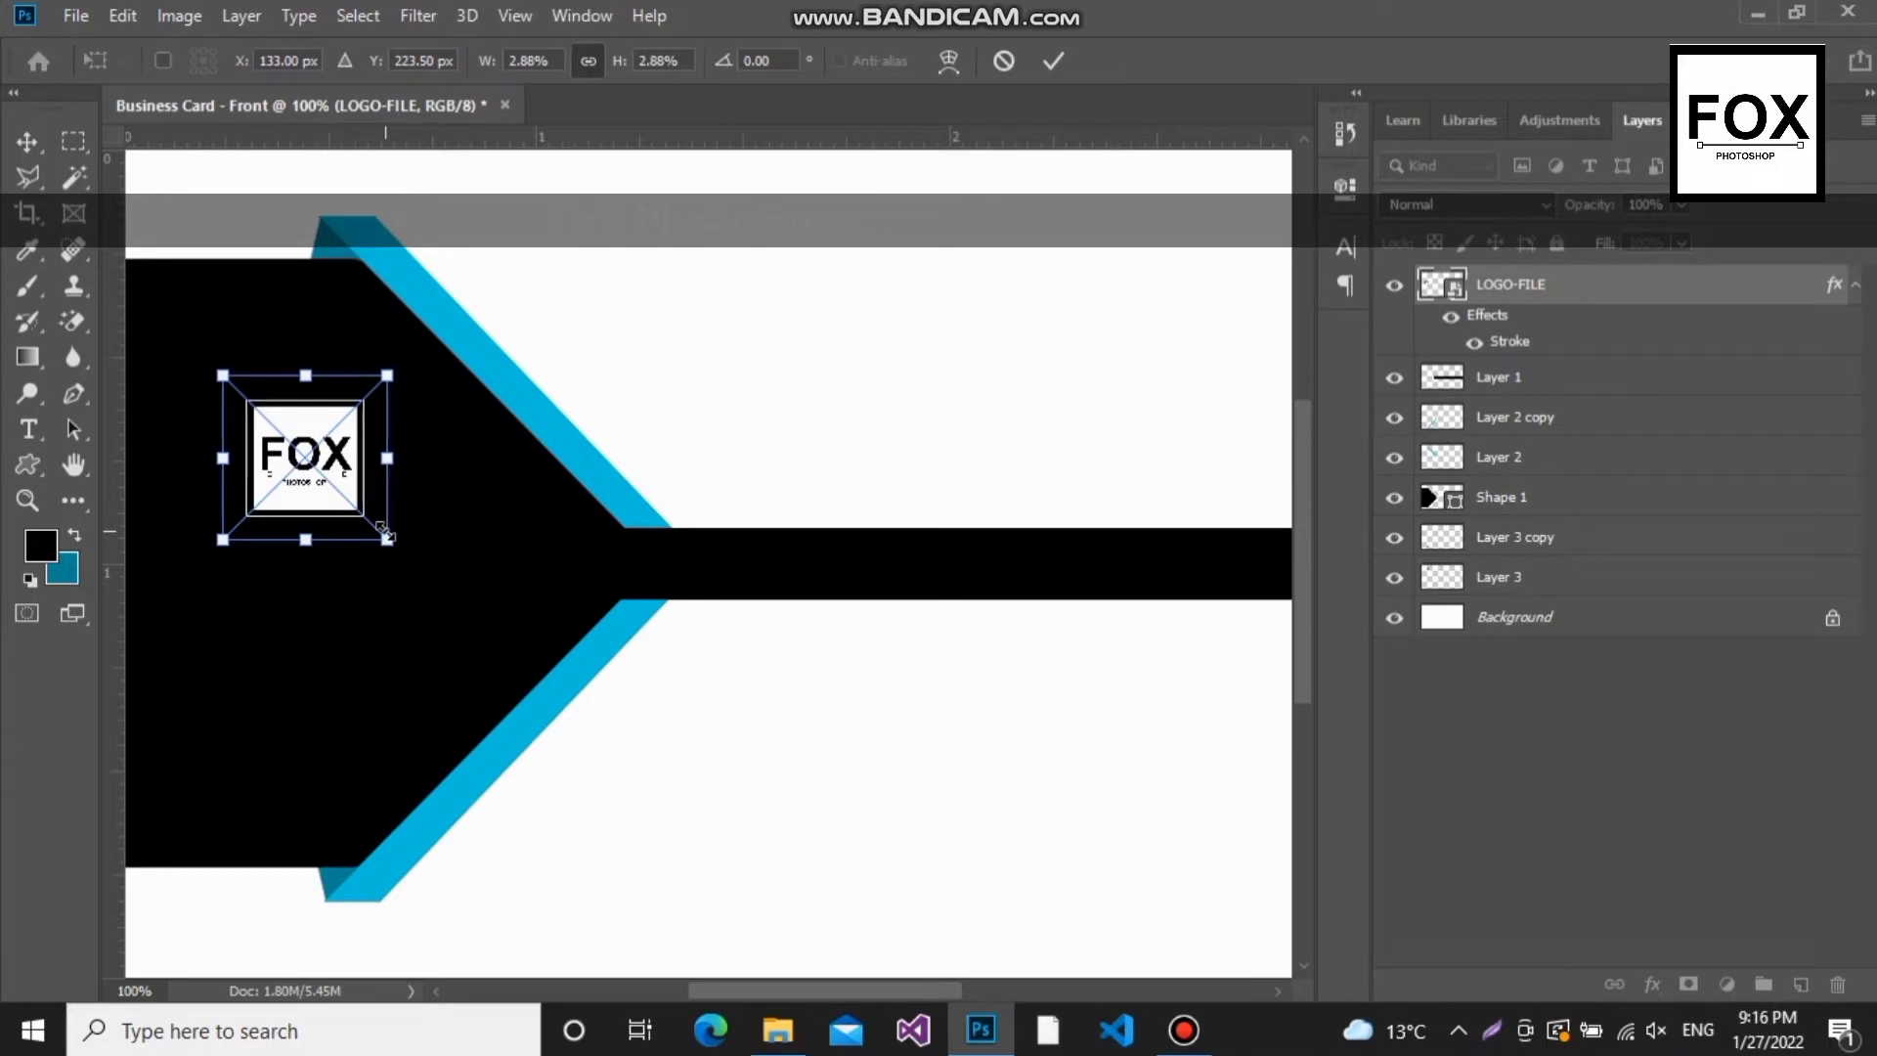
{"action": "left_click_drag", "start_coordinate": [385, 533], "coordinate": [425, 579]}
{"action": "key", "text": "Return"}
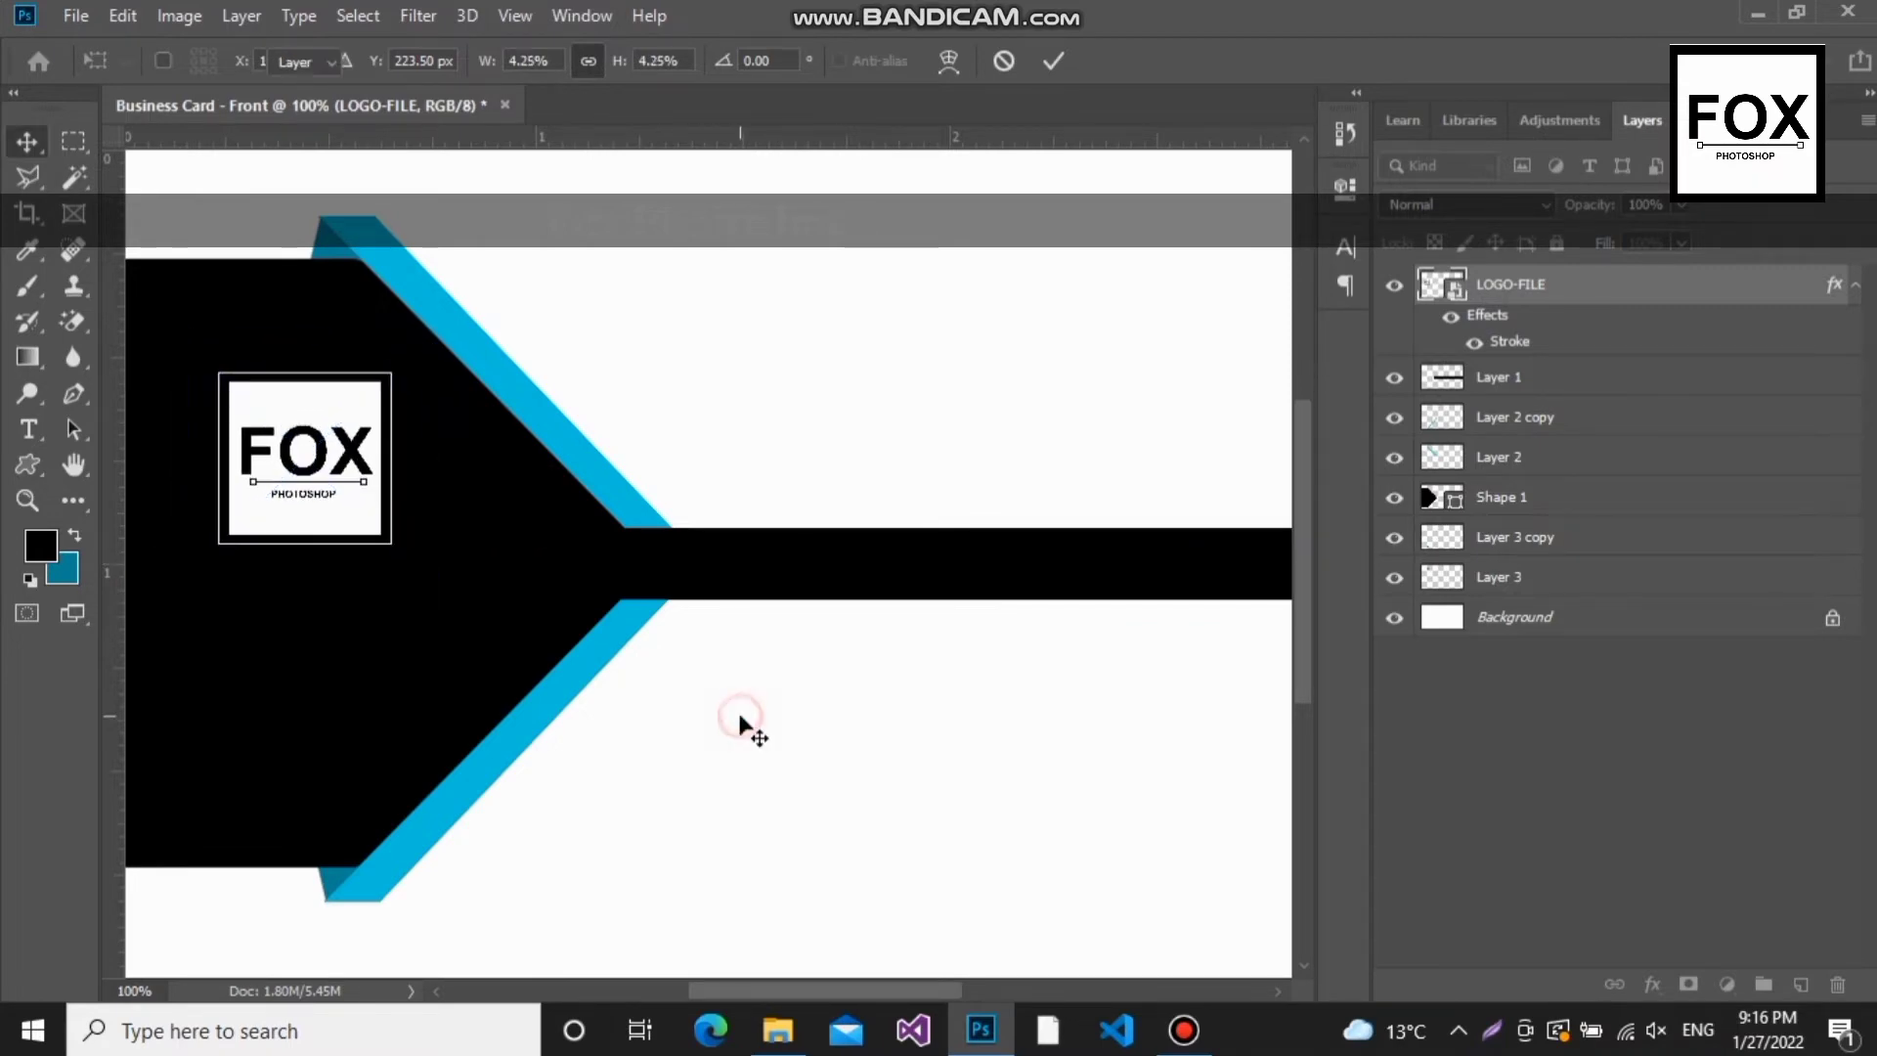
{"action": "key", "text": "ctrl+minus"}
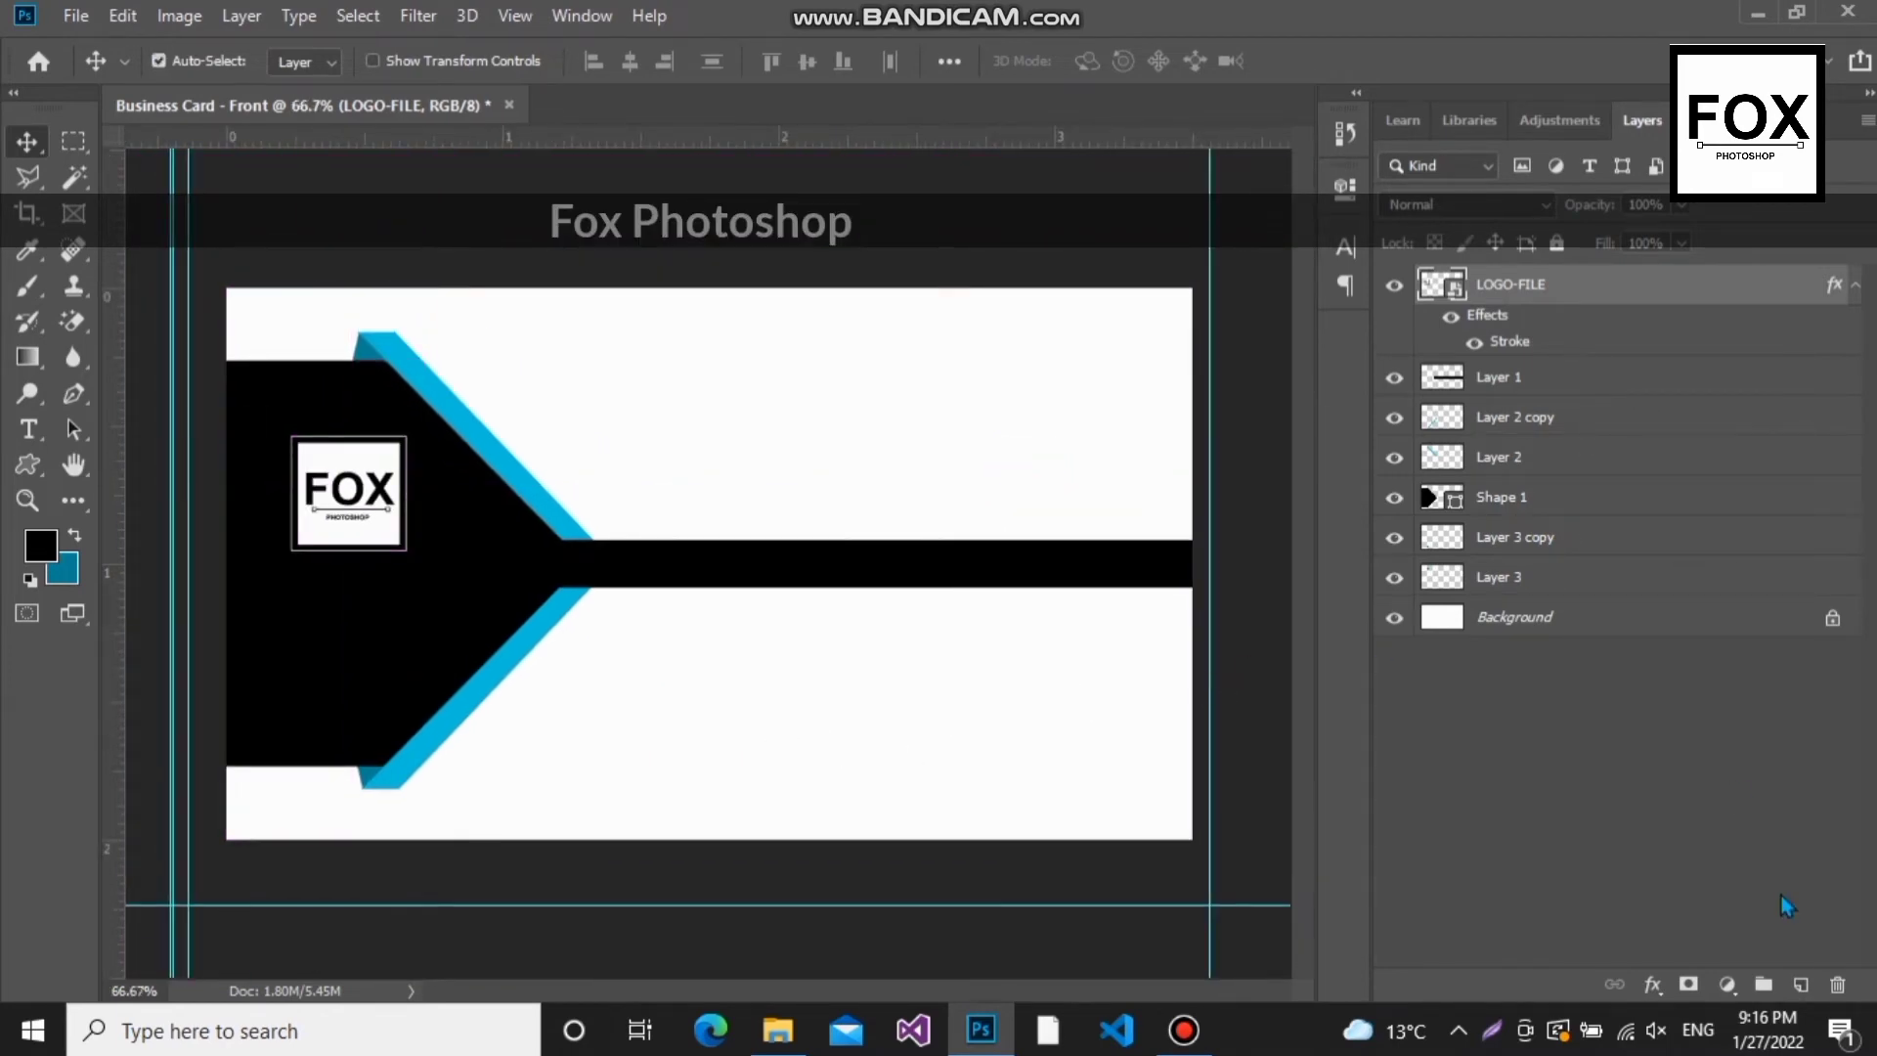
Step: Add a new layer above the logo and set the Type tool's font to Arial in the Black style
{"action": "left_click", "coordinate": [1802, 985]}
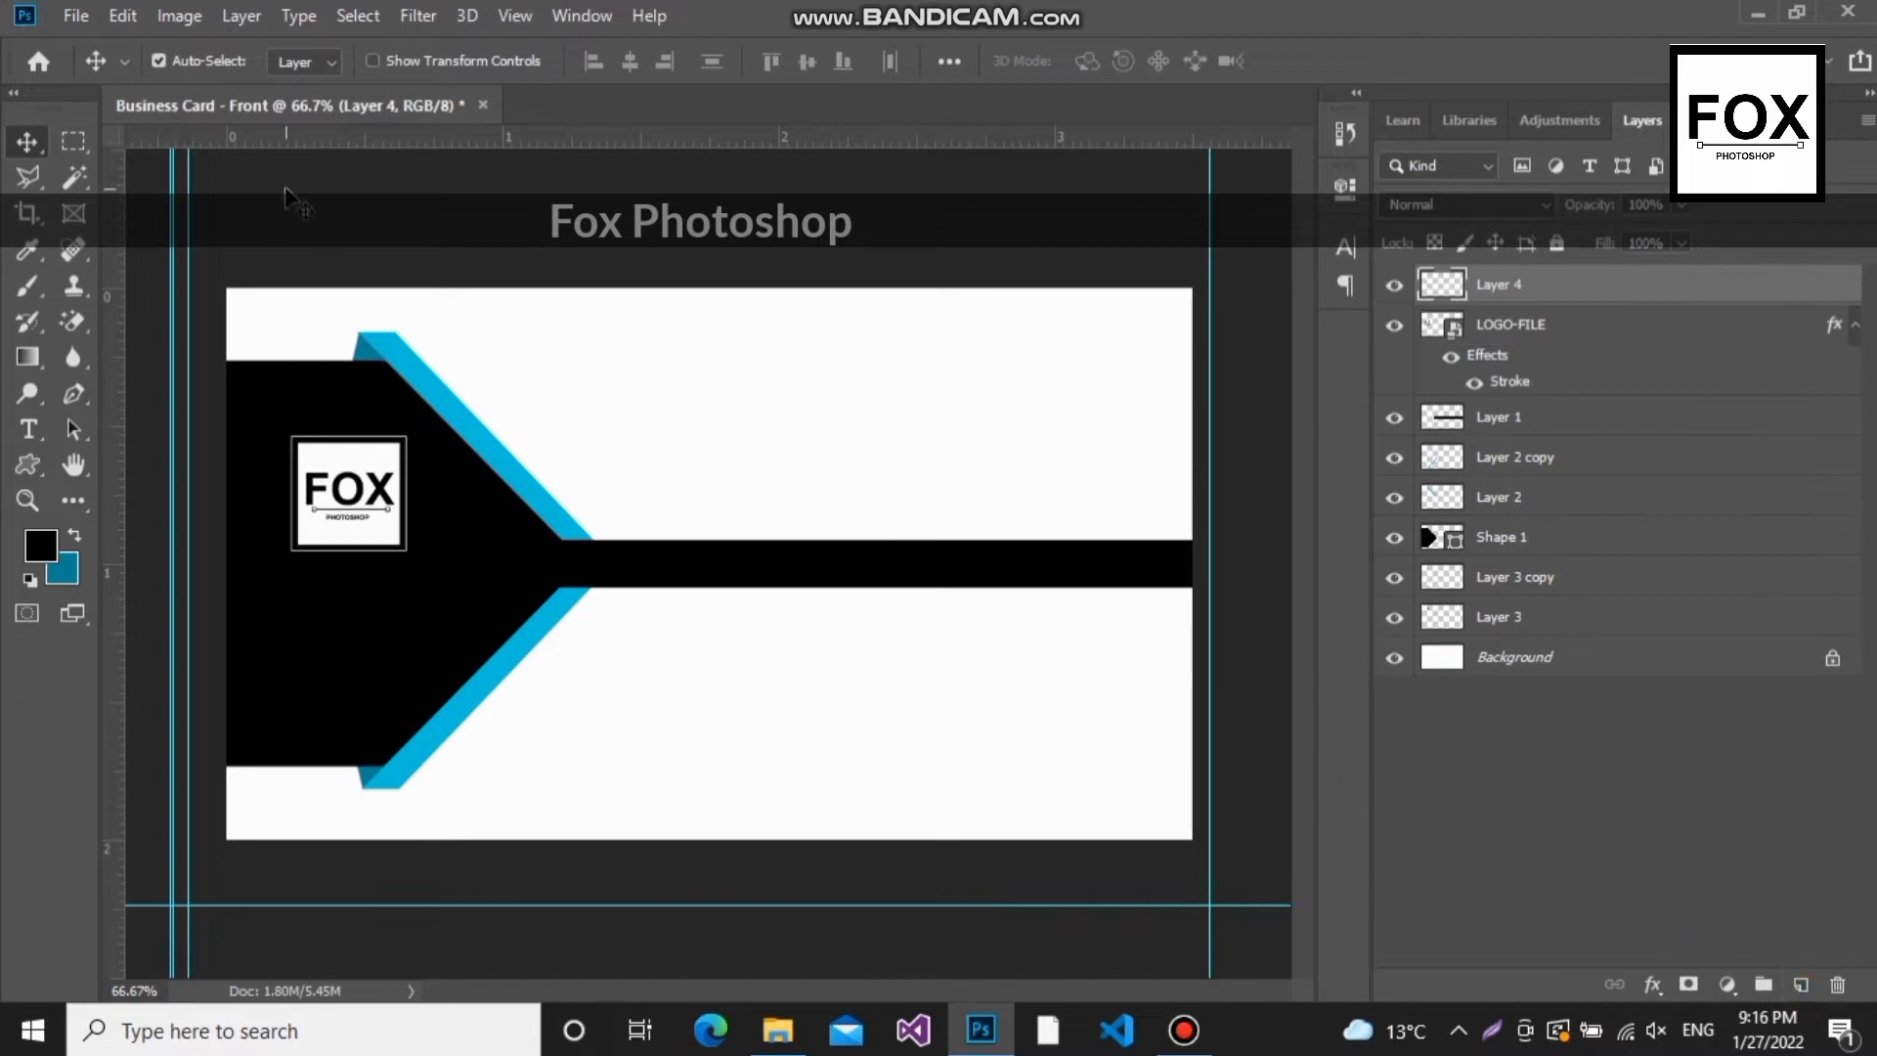
{"action": "left_click", "coordinate": [28, 428]}
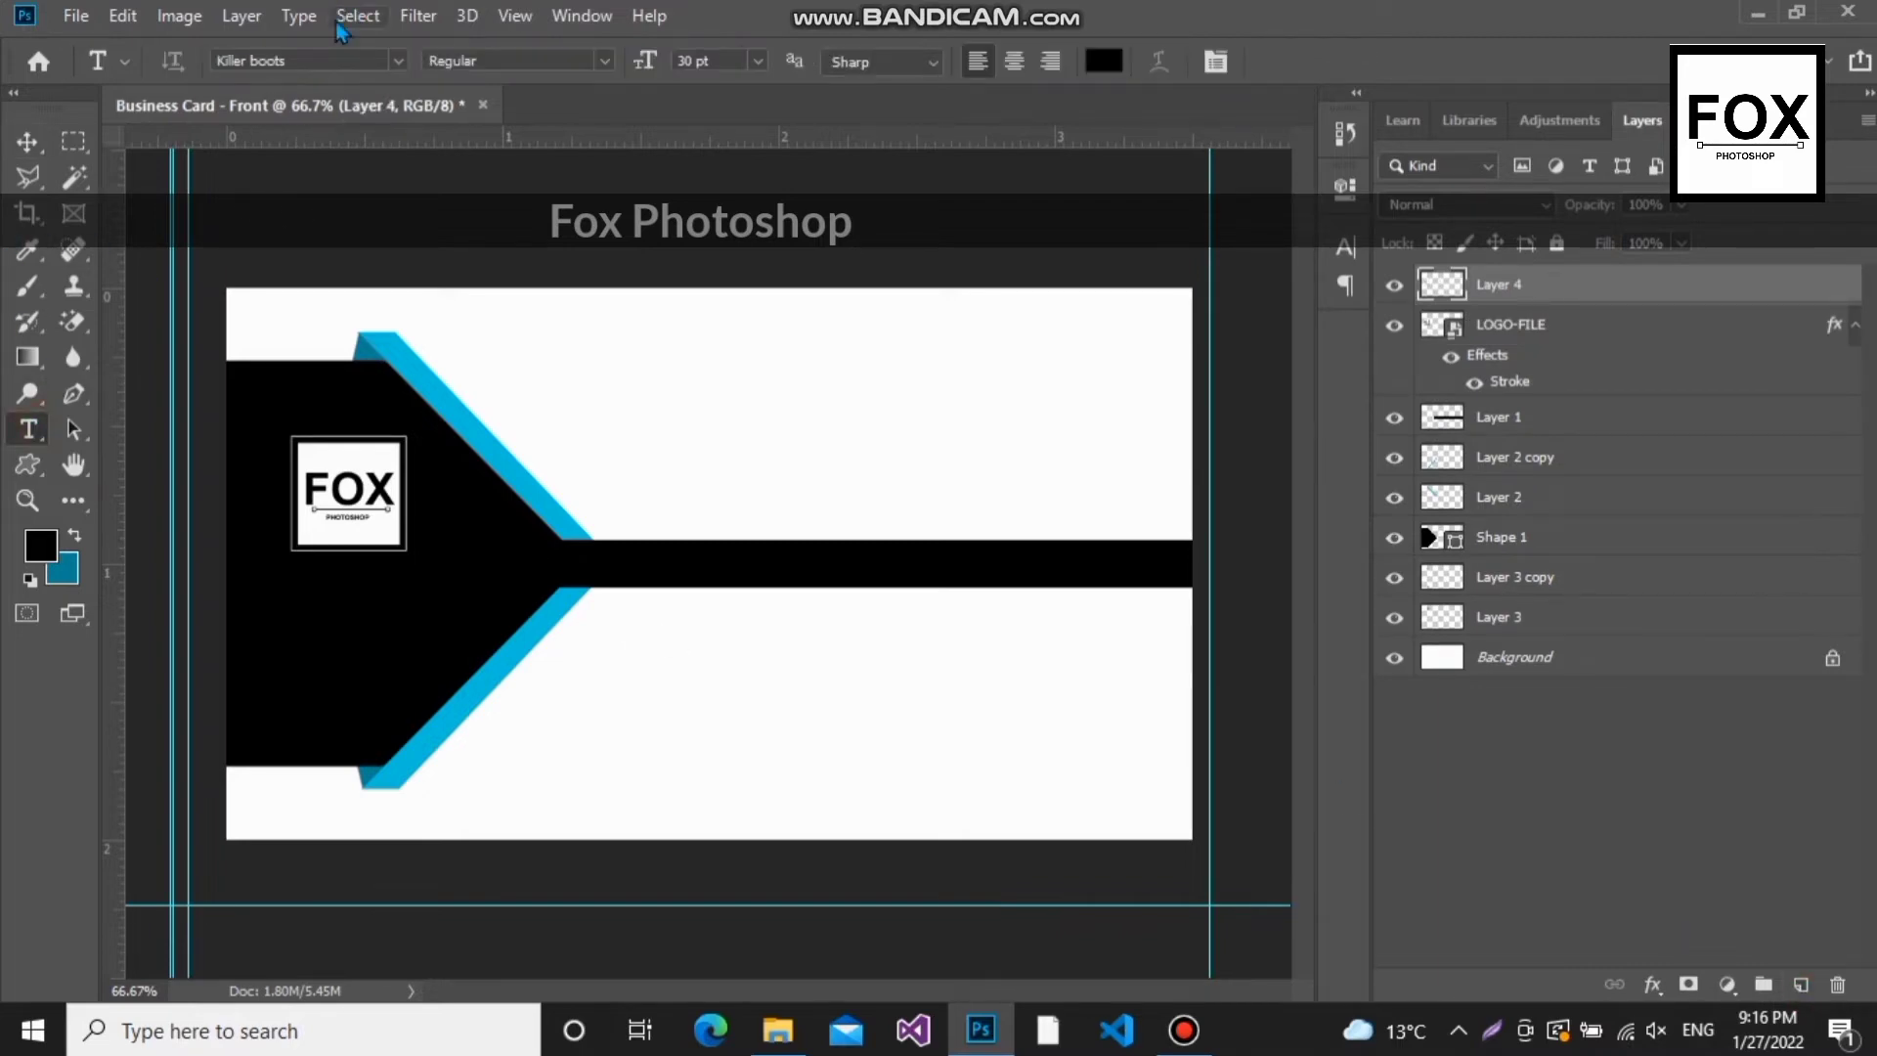
{"action": "left_click", "coordinate": [397, 61]}
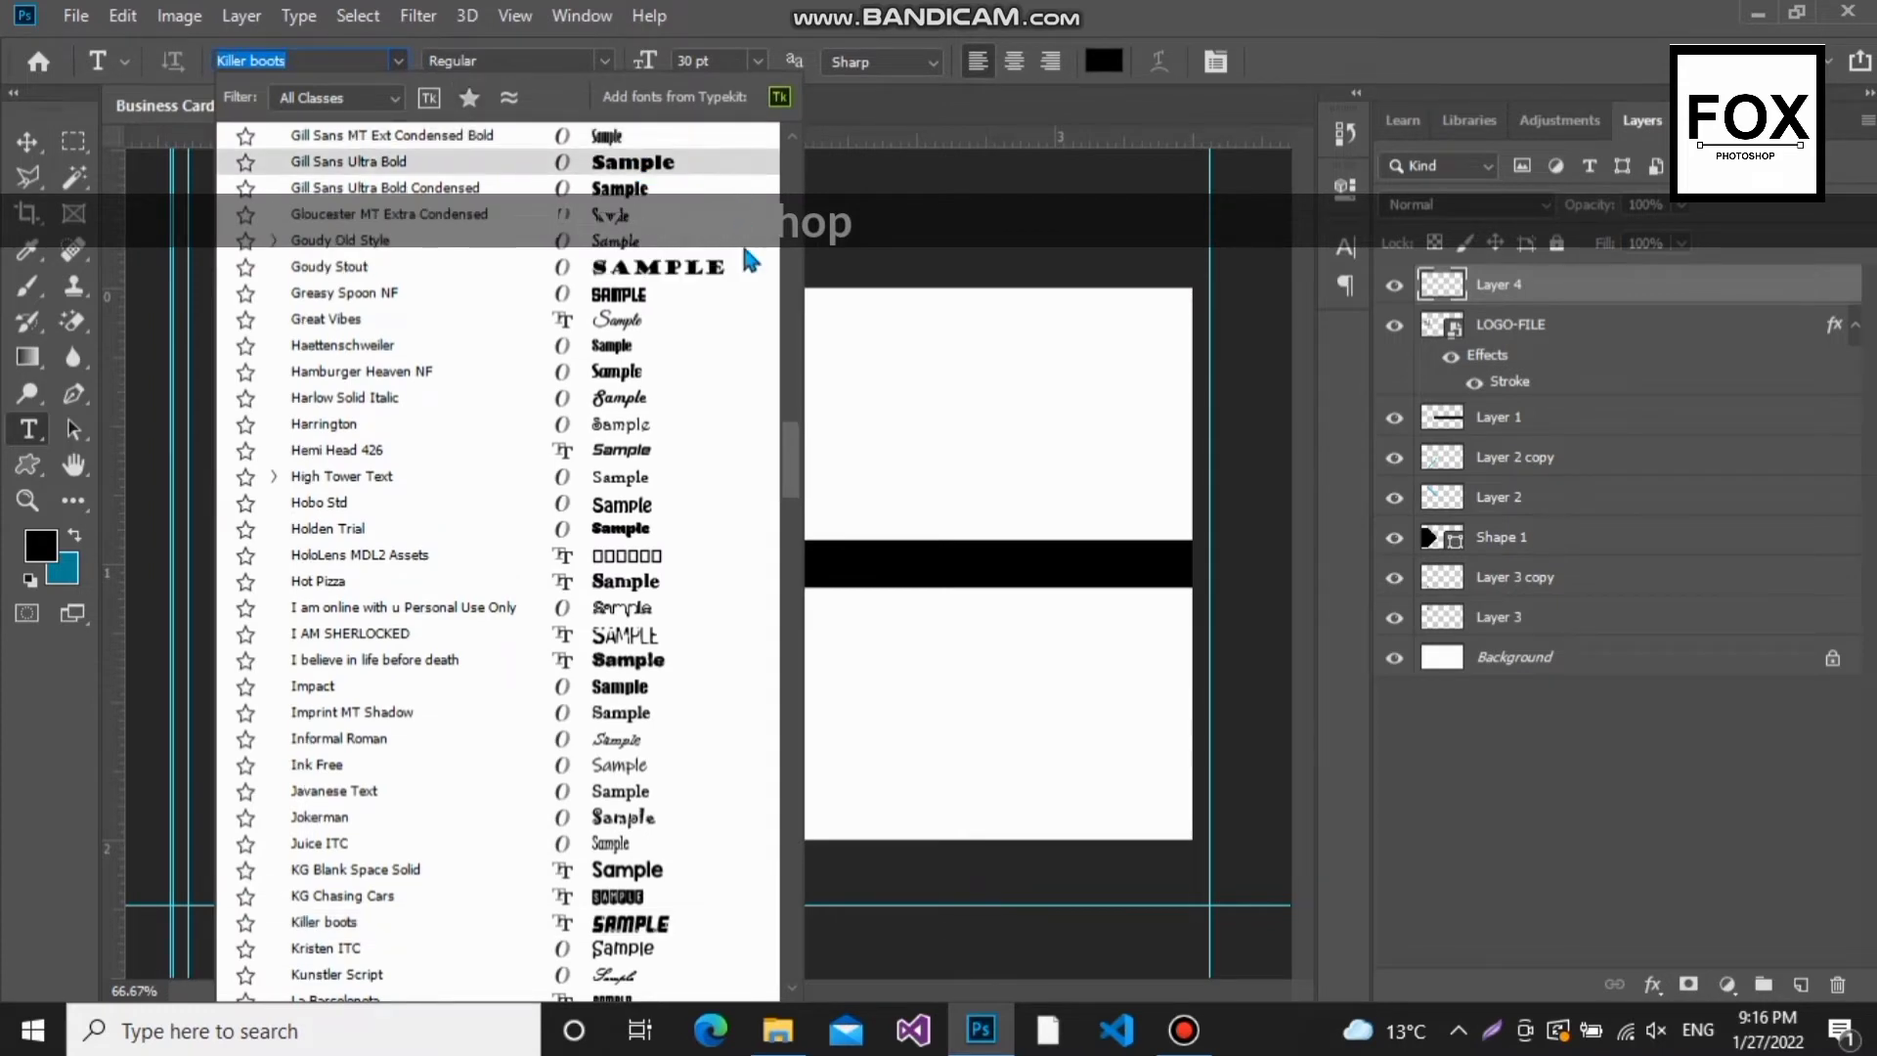
{"action": "left_click_drag", "start_coordinate": [790, 438], "coordinate": [796, 110]}
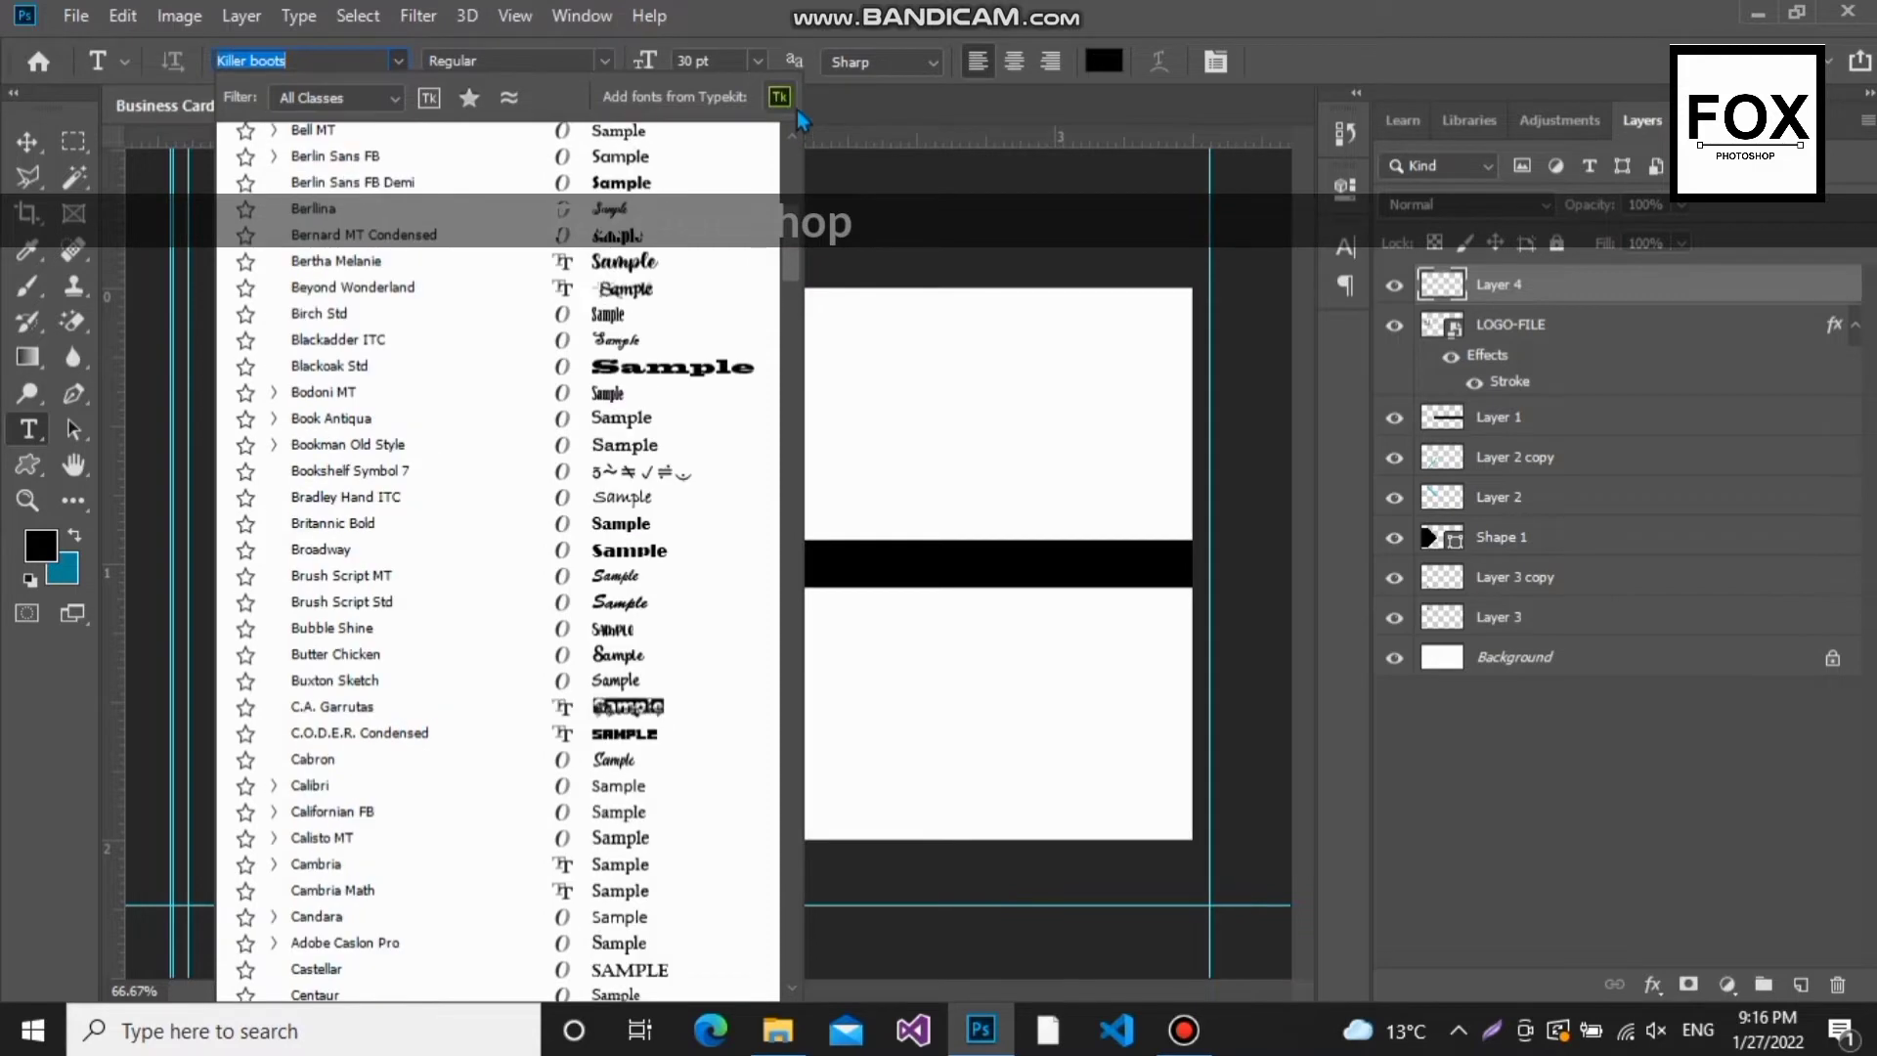
{"action": "scroll", "coordinate": [796, 147], "scroll_direction": "up", "scroll_amount": 3}
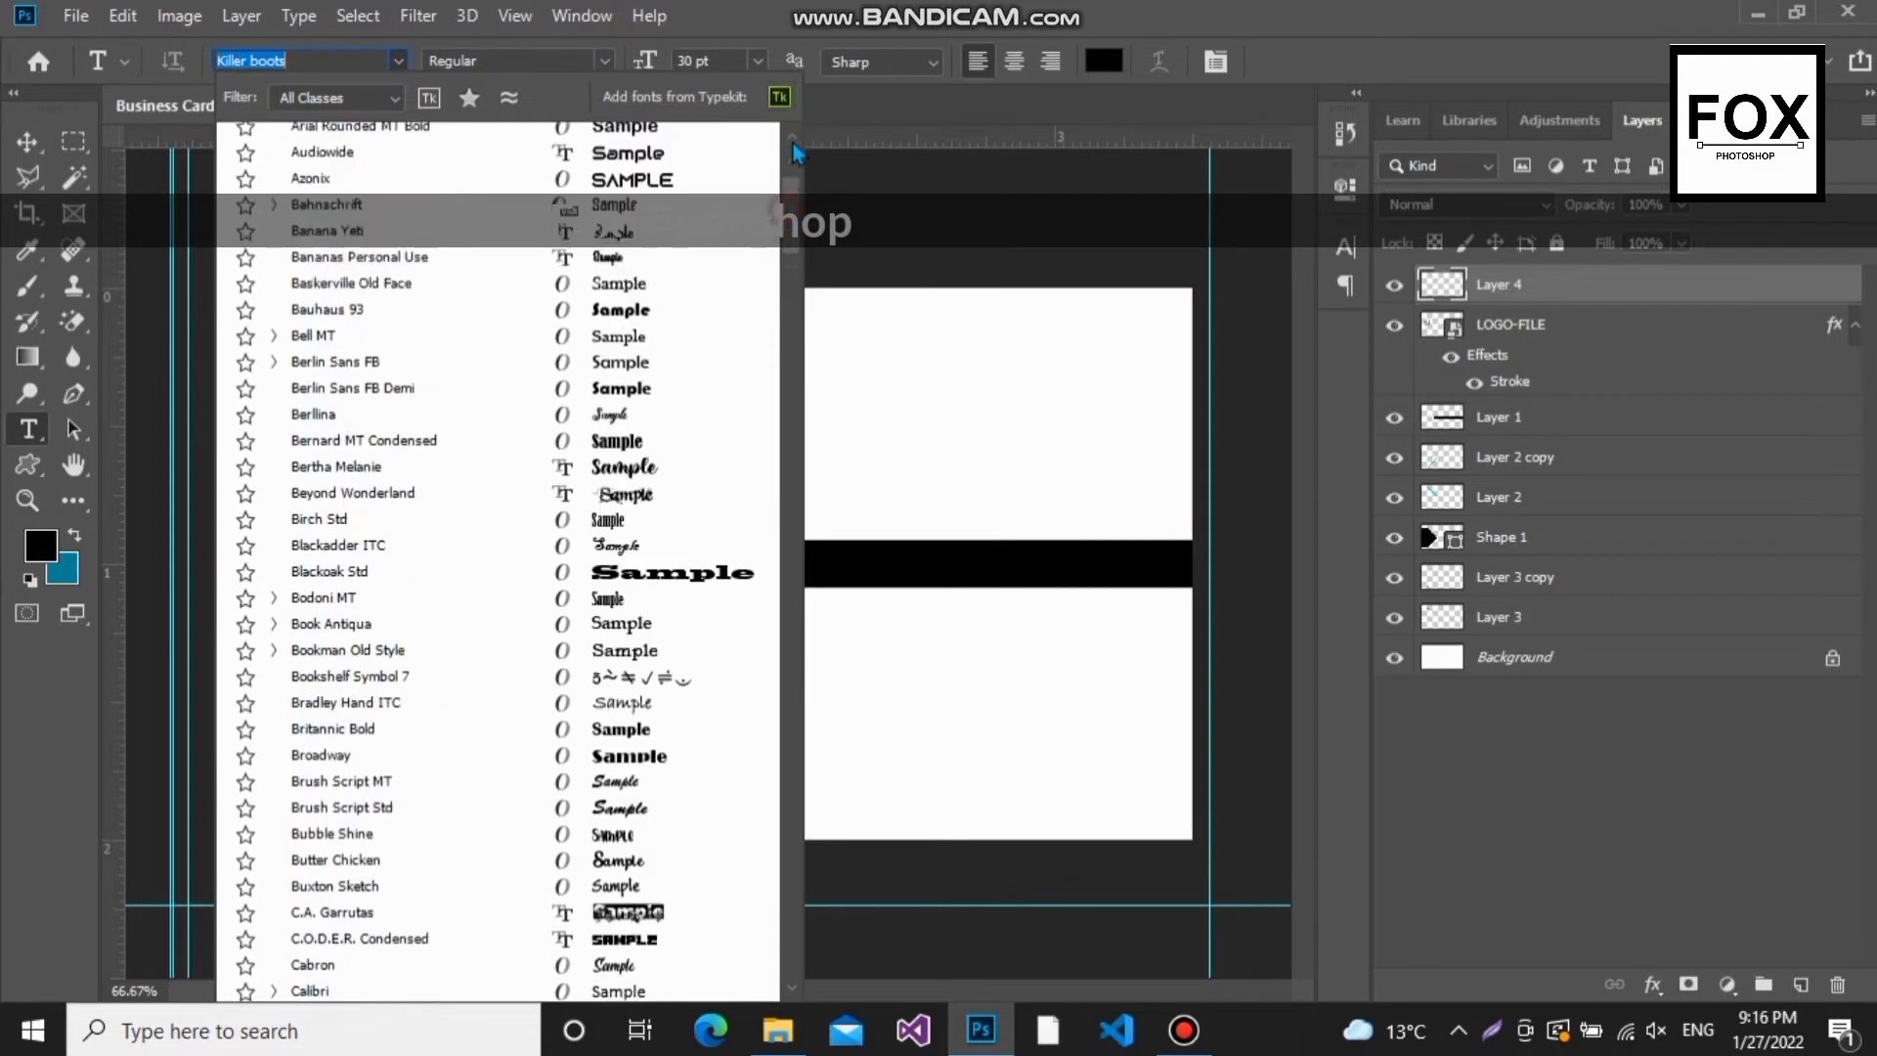
{"action": "left_click_drag", "start_coordinate": [796, 193], "coordinate": [794, 119]}
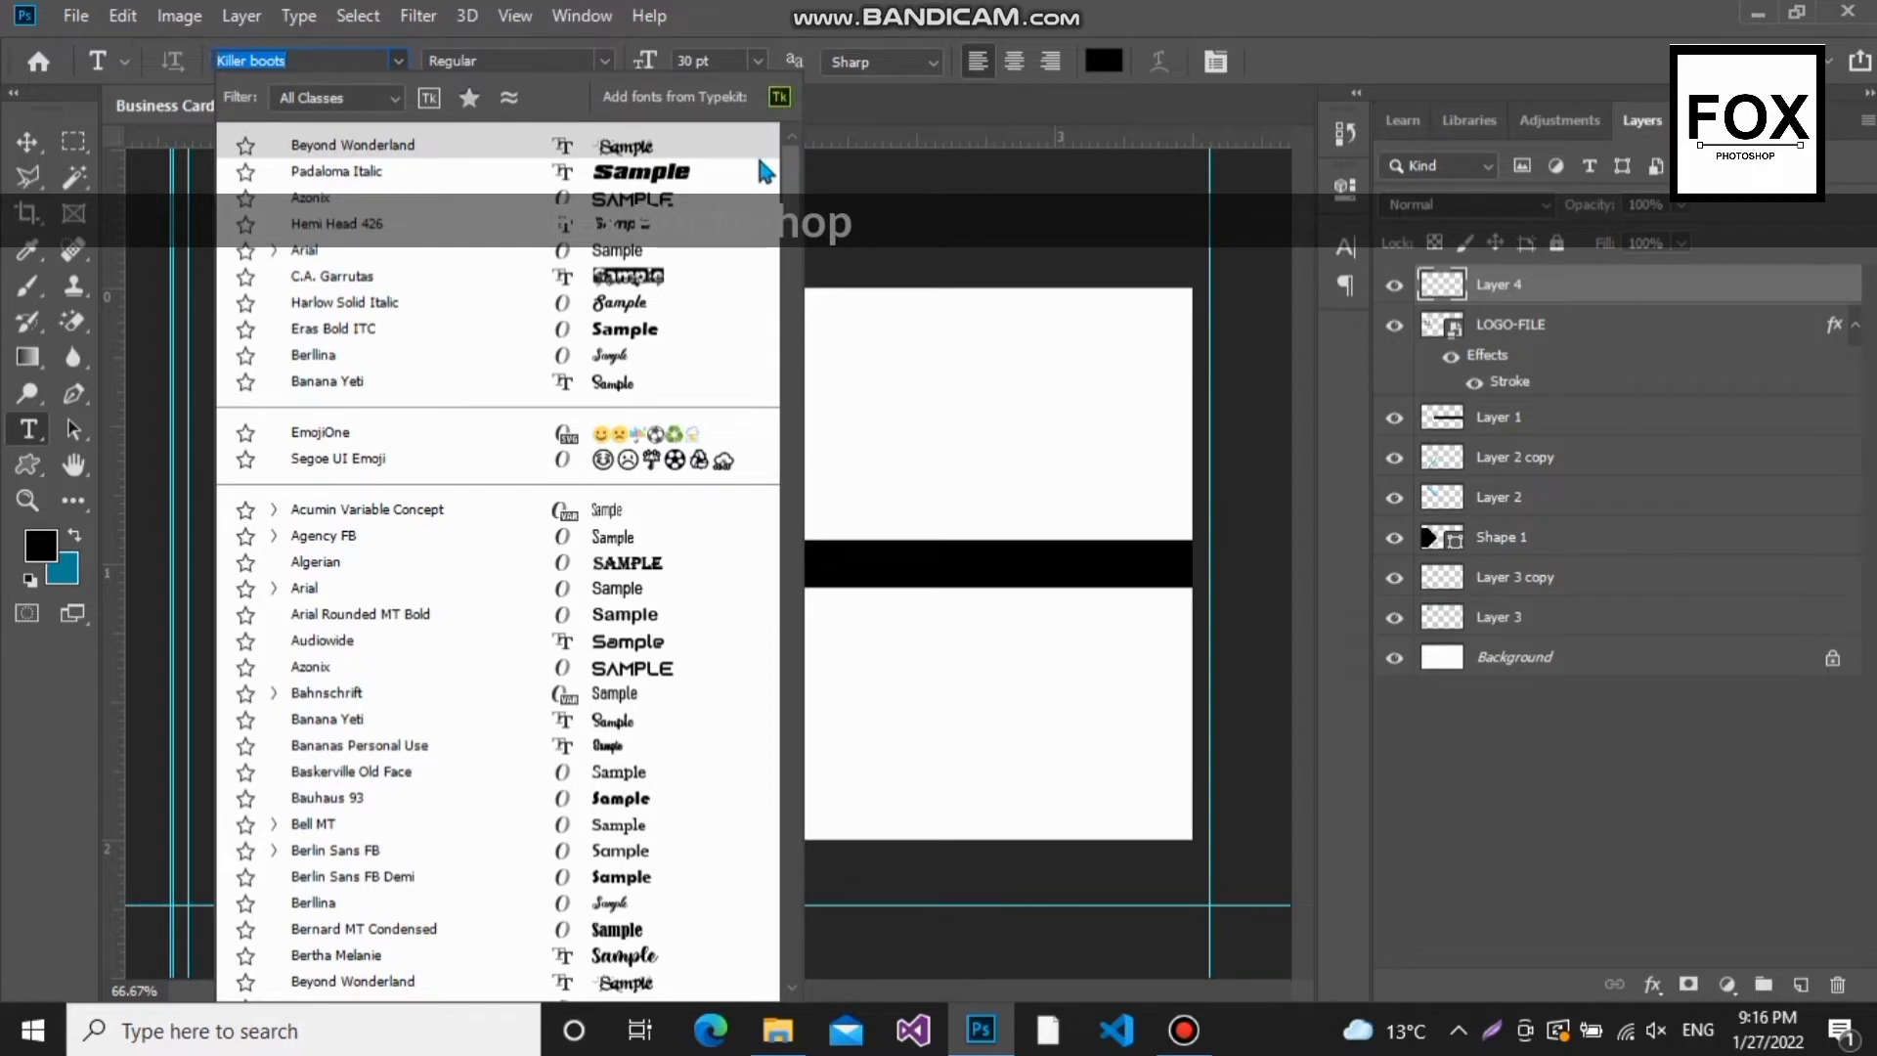
{"action": "left_click", "coordinate": [622, 590]}
{"action": "left_click", "coordinate": [605, 62]}
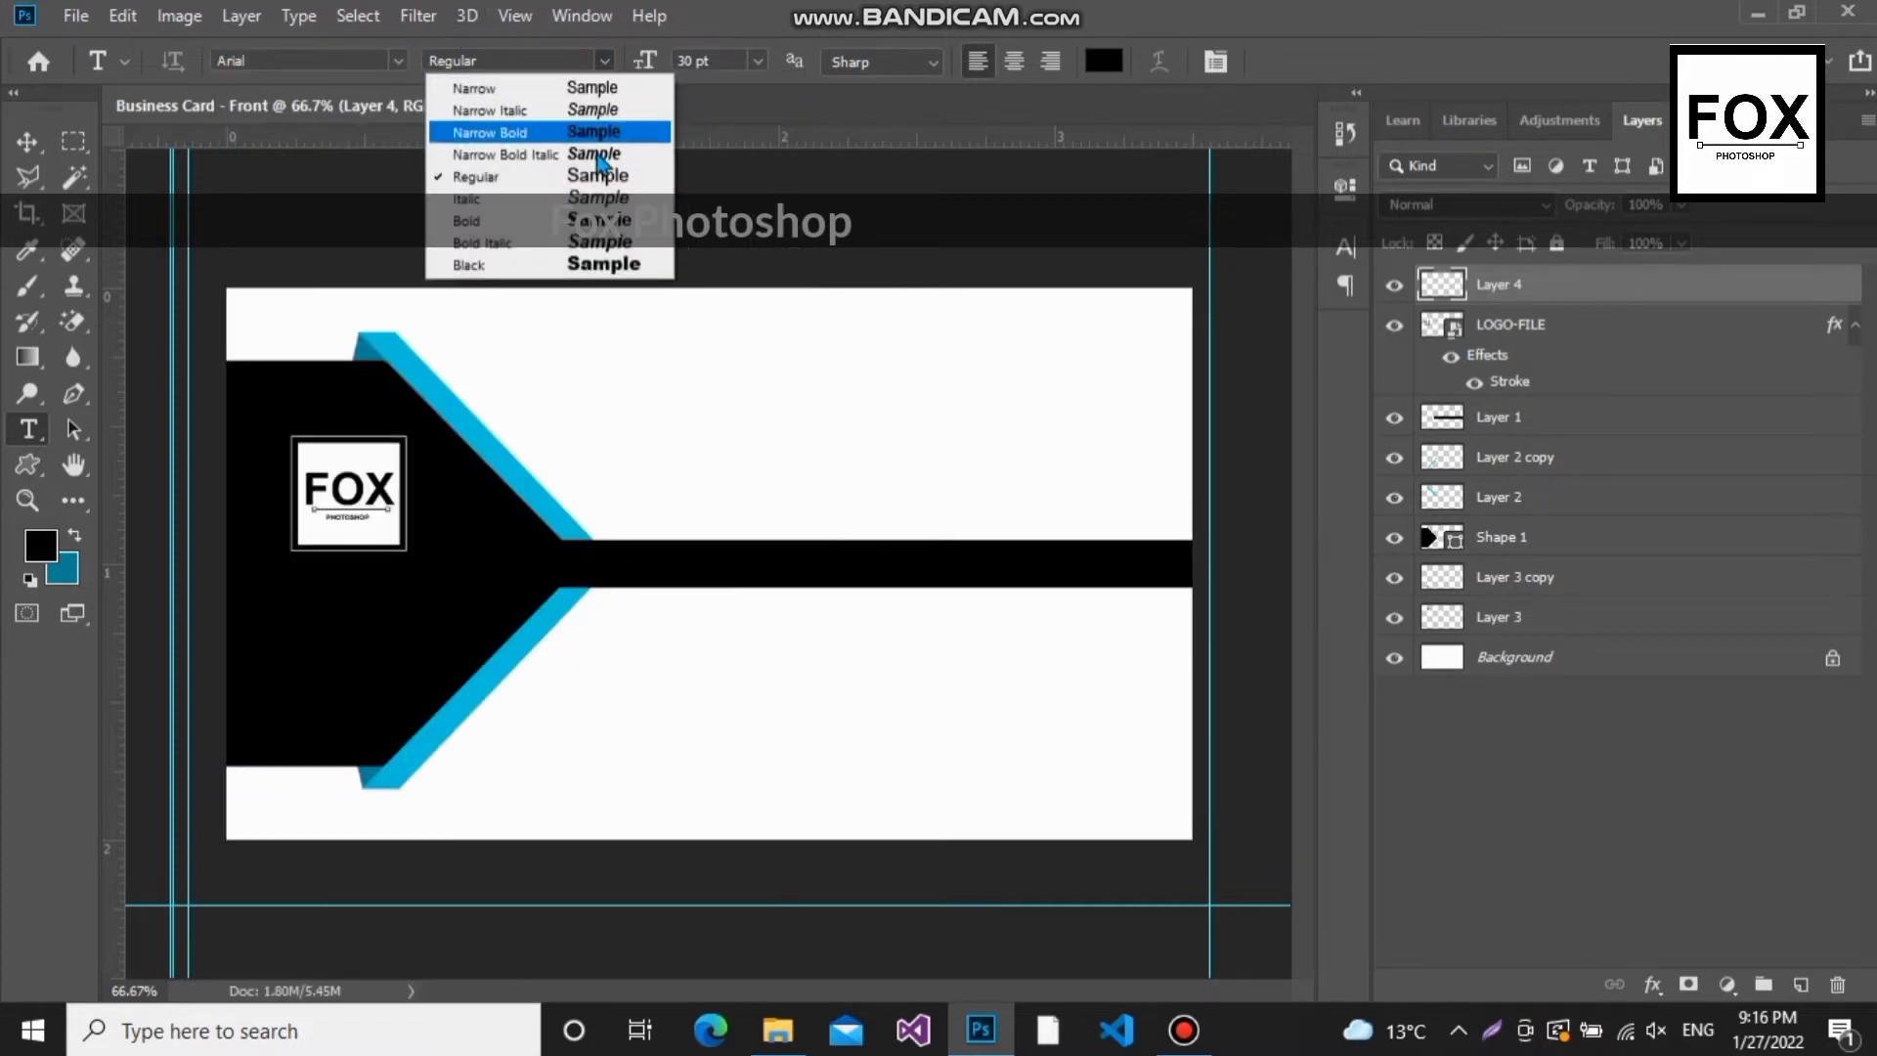
{"action": "left_click", "coordinate": [604, 264]}
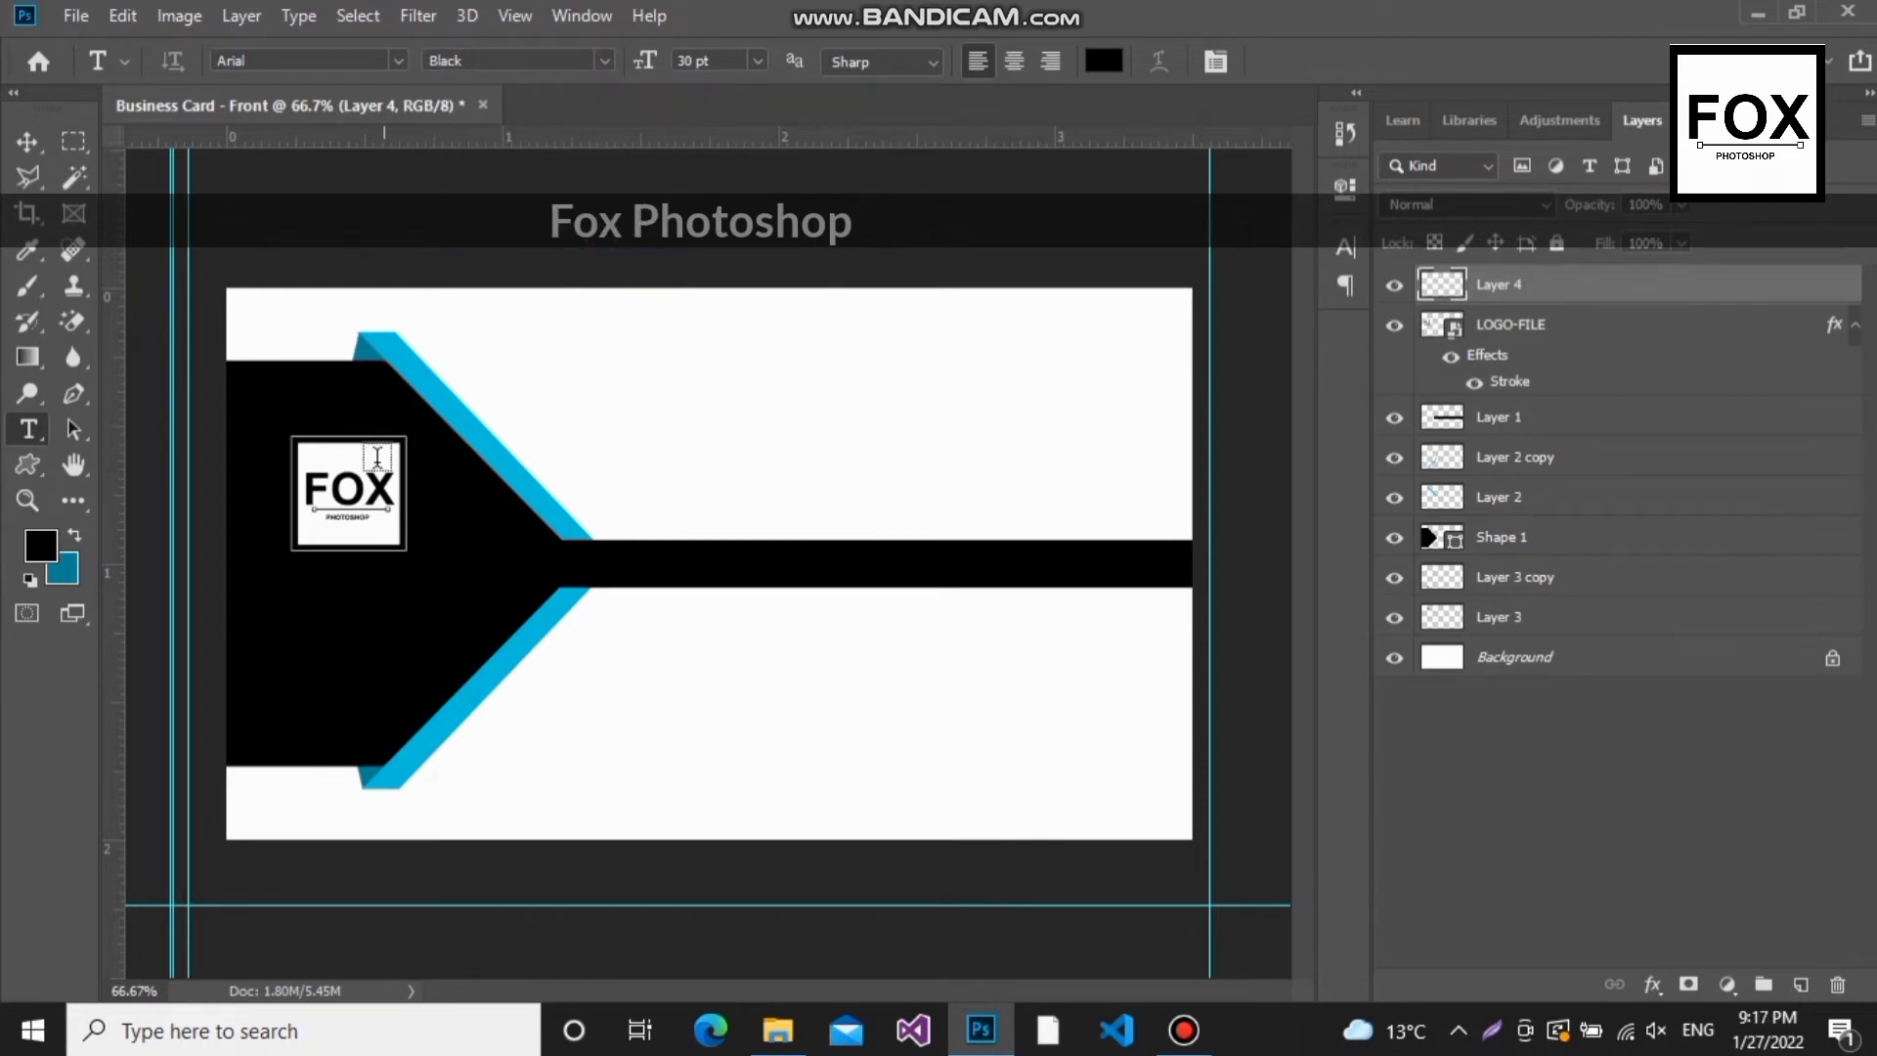
Step: Set the text colour to white
{"action": "left_click", "coordinate": [1104, 60]}
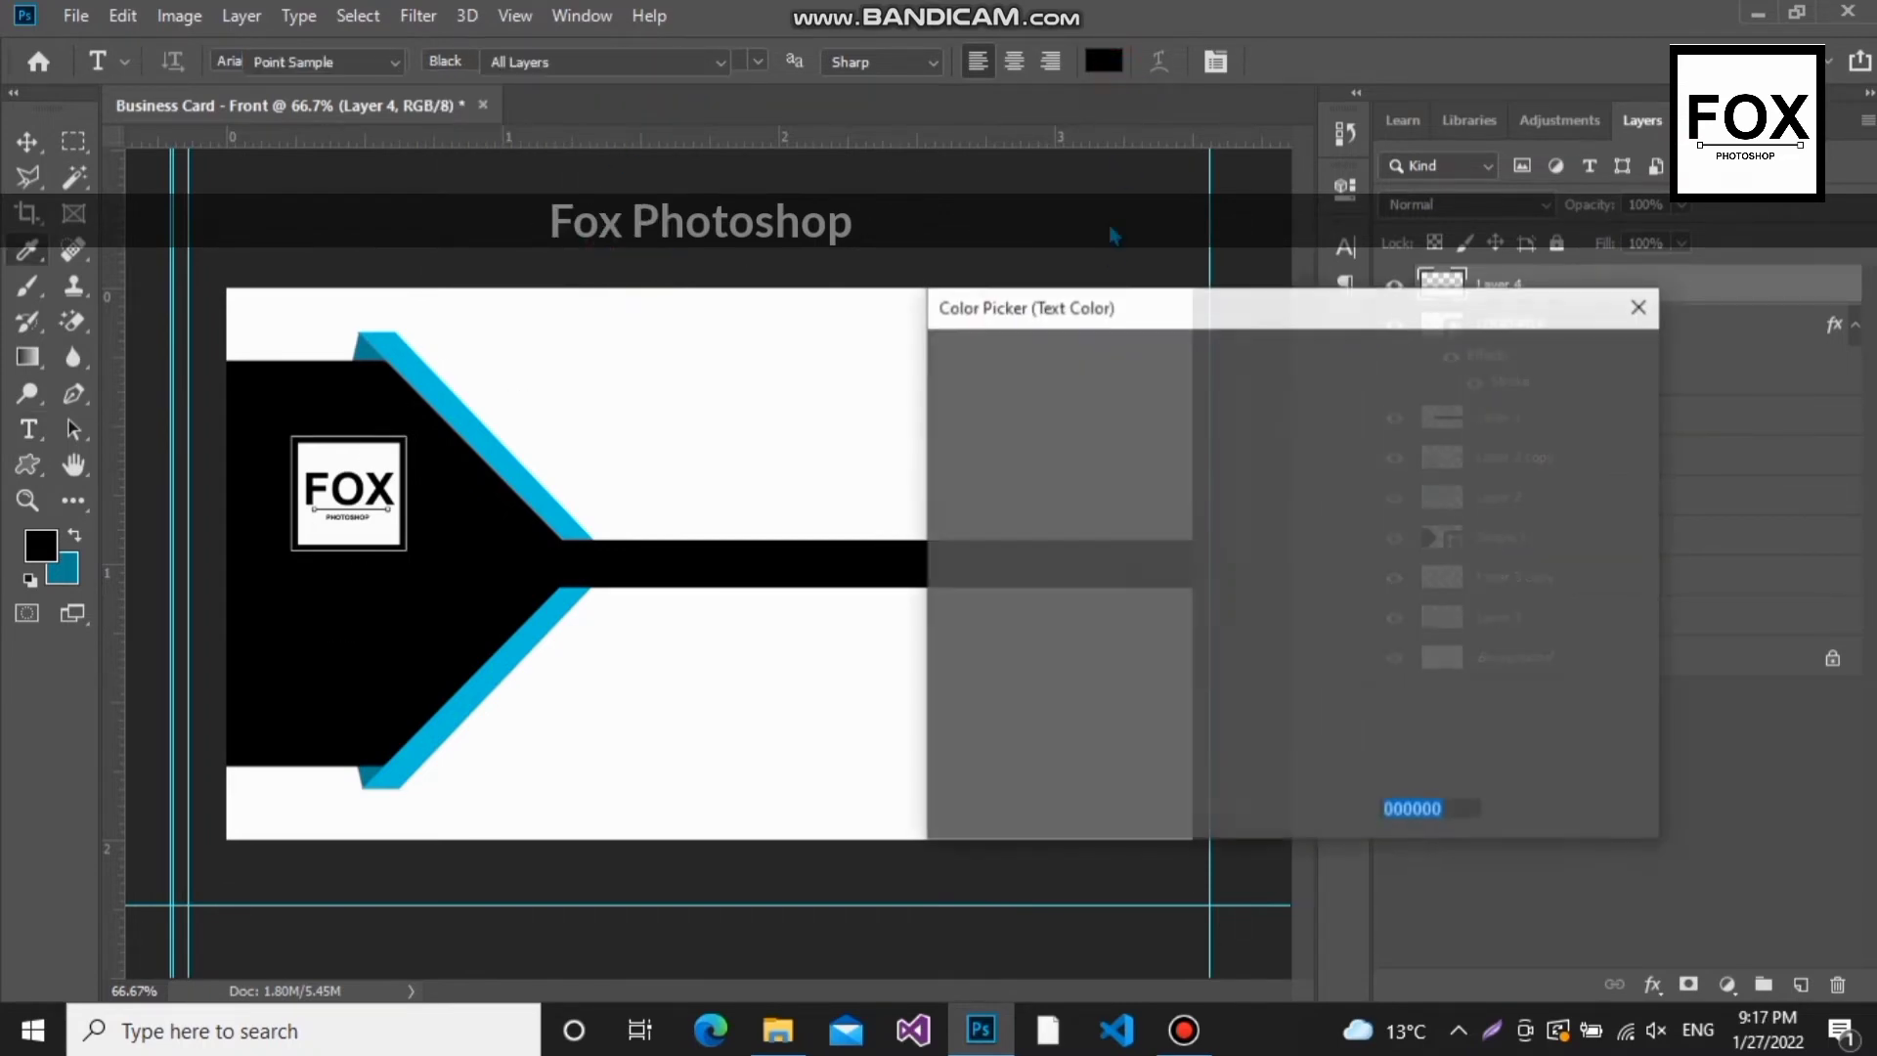
{"action": "left_click_drag", "start_coordinate": [964, 415], "coordinate": [934, 363]}
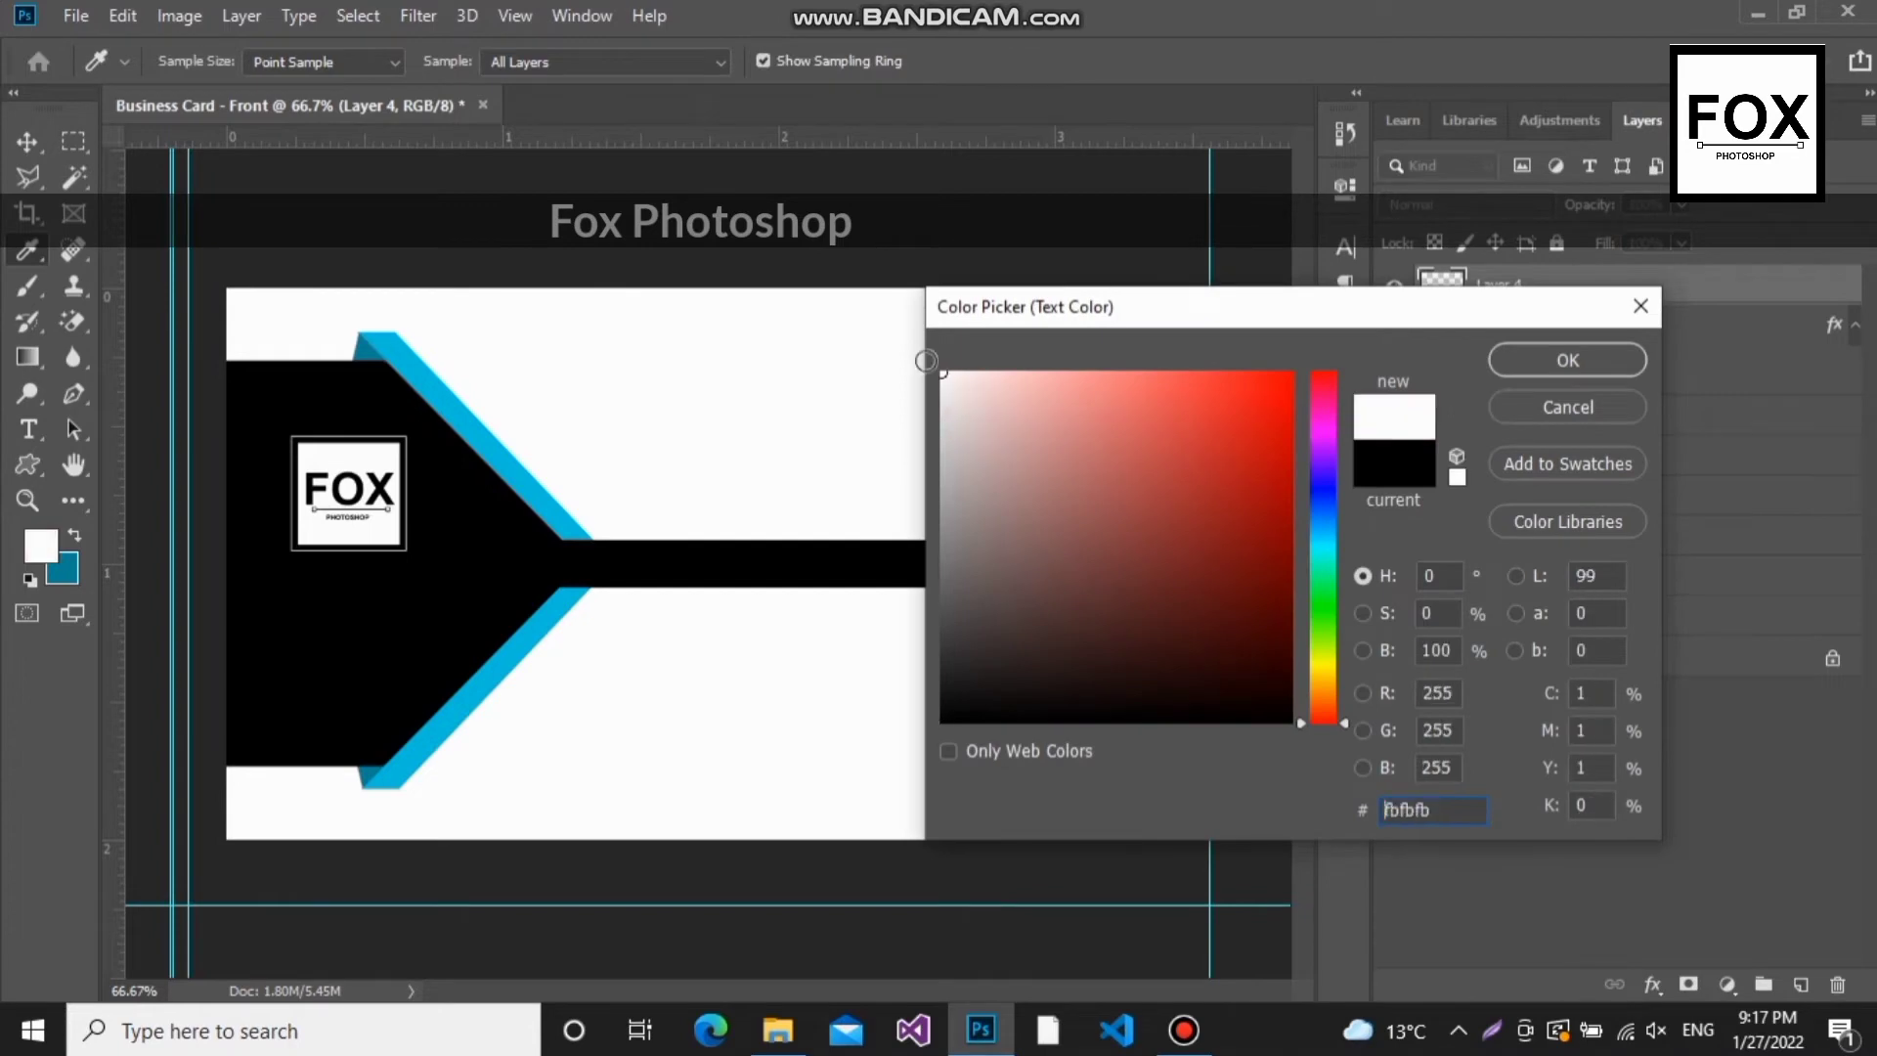
{"action": "left_click", "coordinate": [1544, 360]}
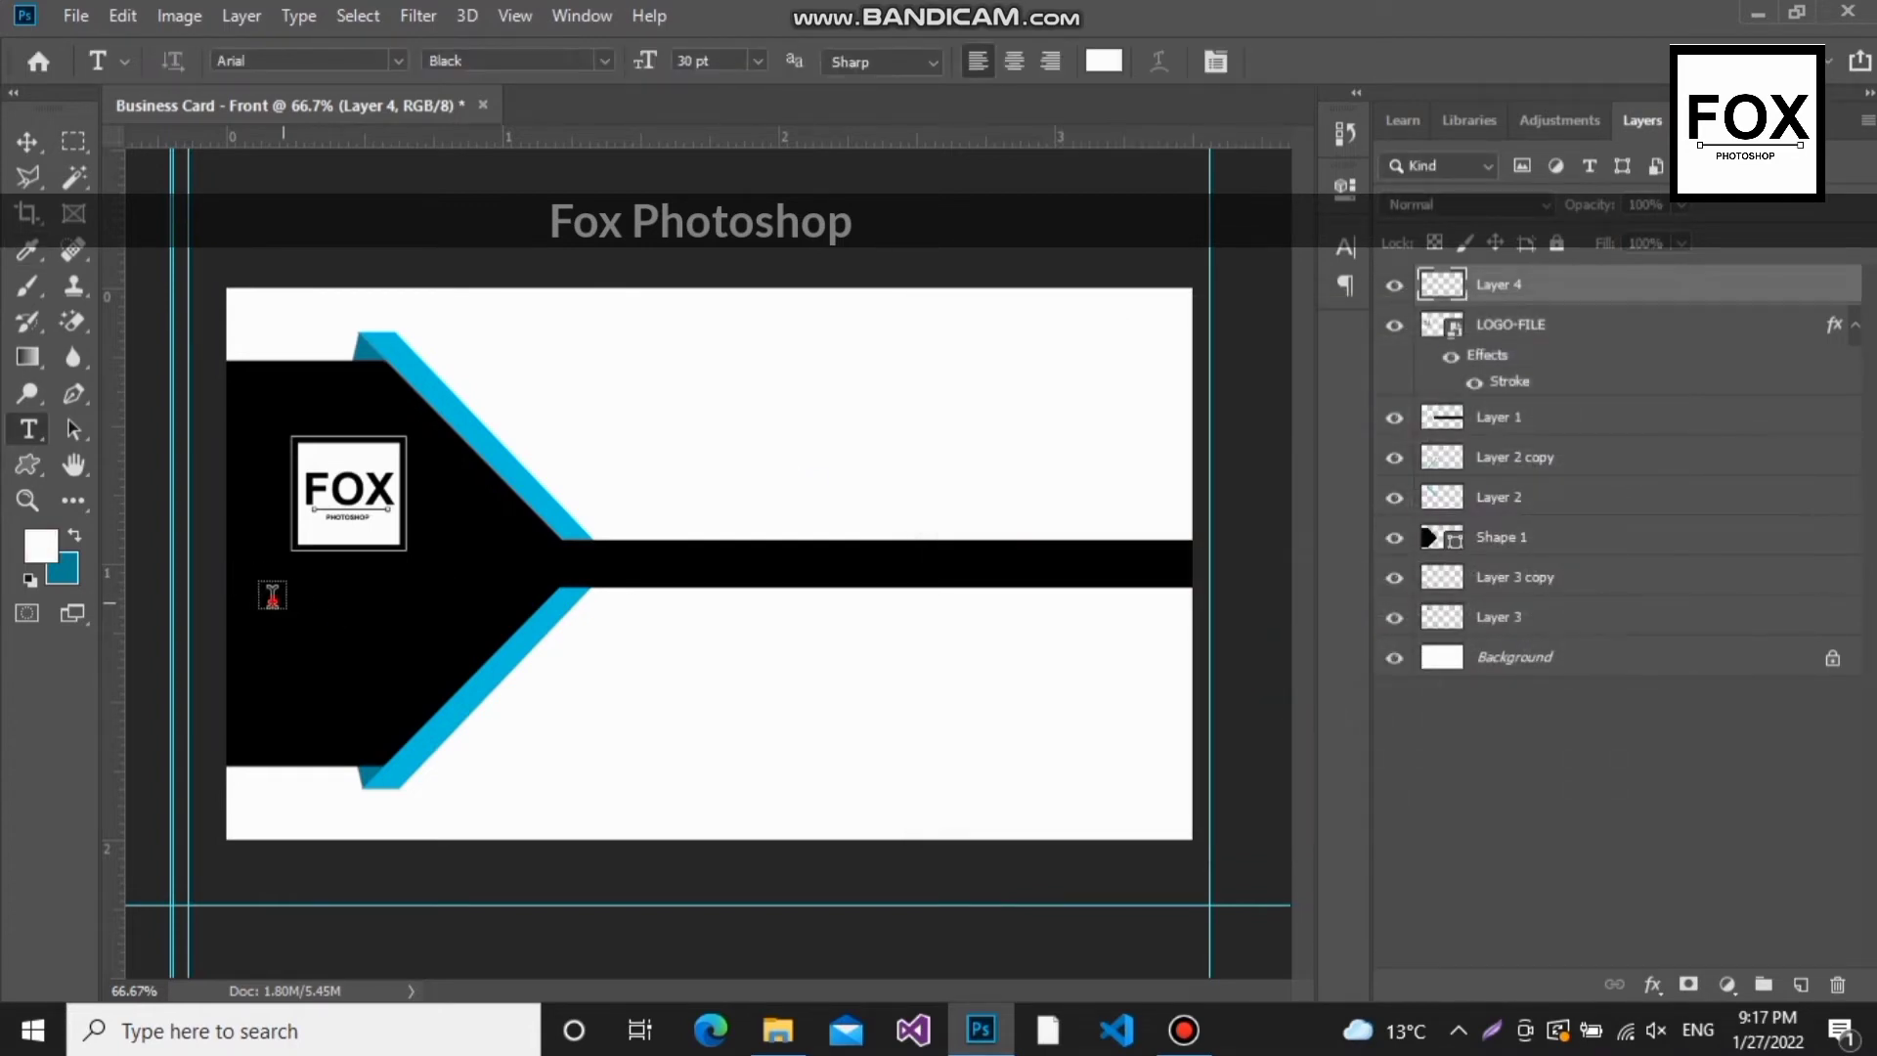
Step: Start a text line in the black arrow just below the logo and set its font size to 9 pt
{"action": "left_click", "coordinate": [272, 596]}
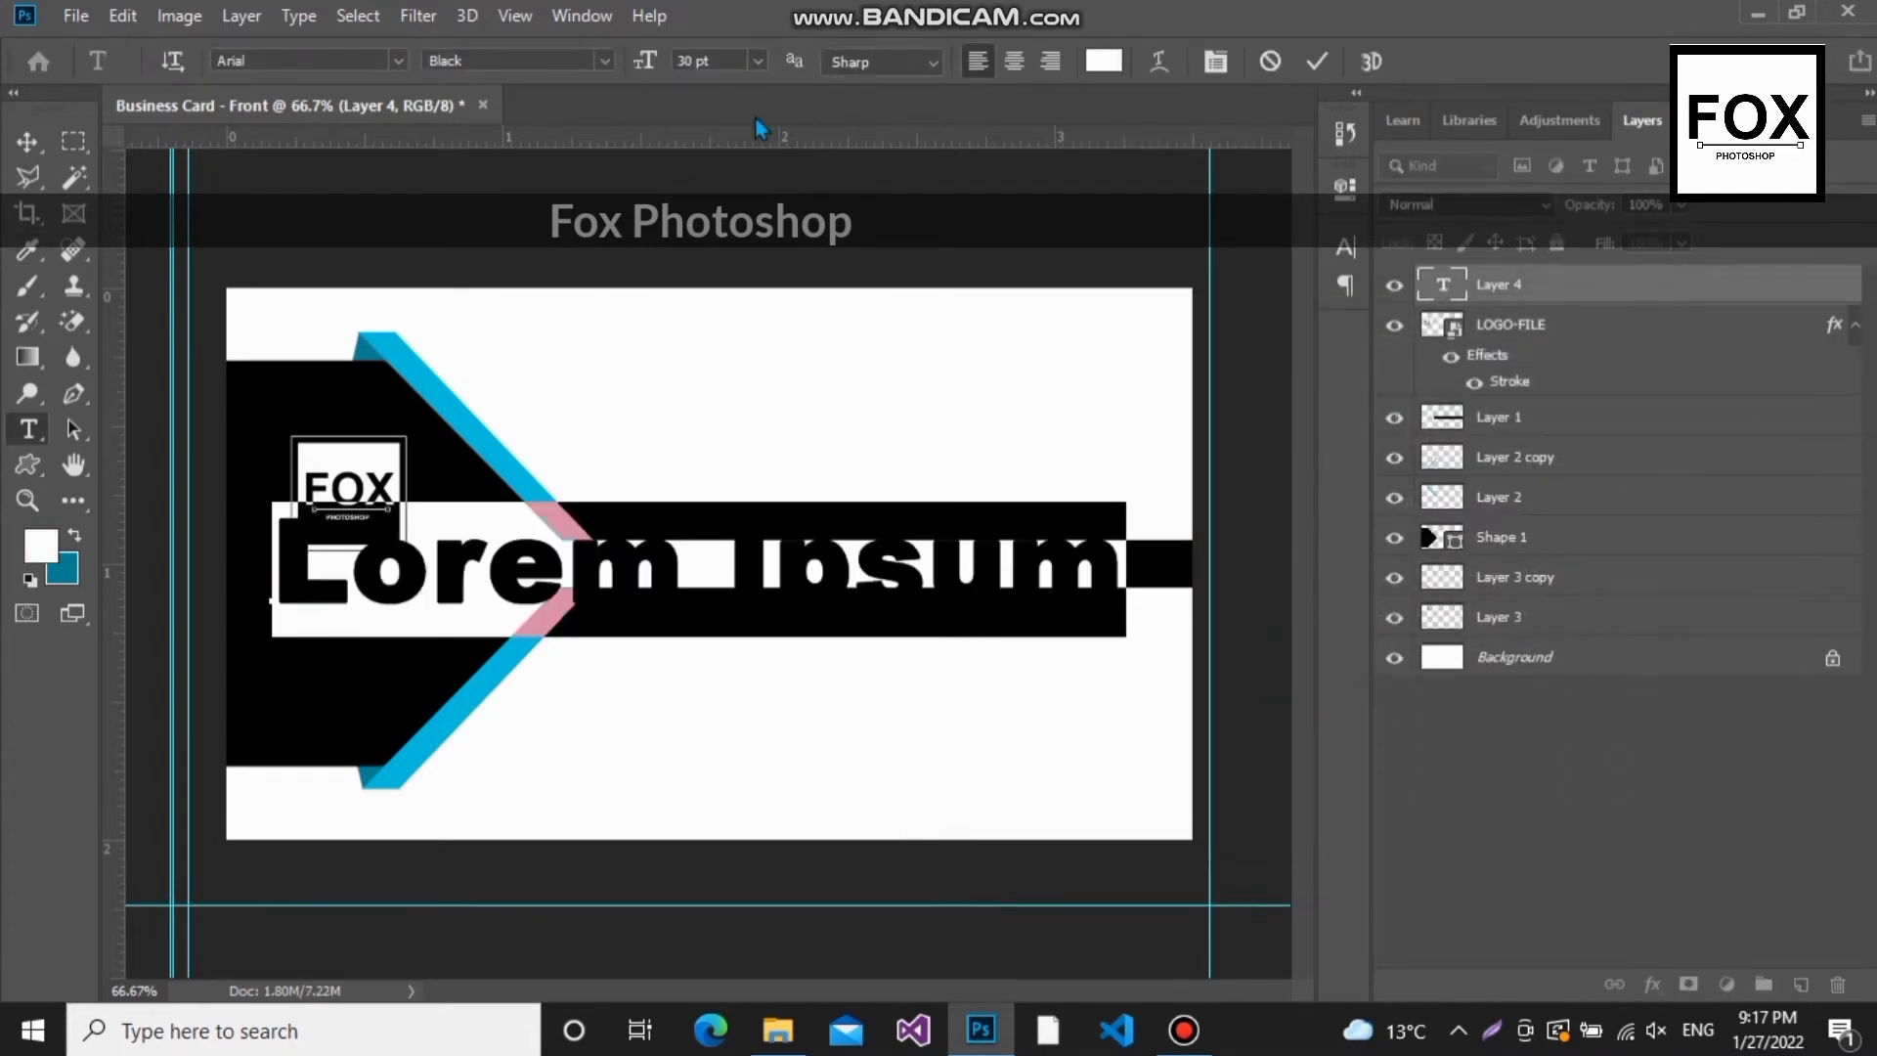
{"action": "left_click", "coordinate": [760, 62]}
{"action": "left_click", "coordinate": [733, 186]}
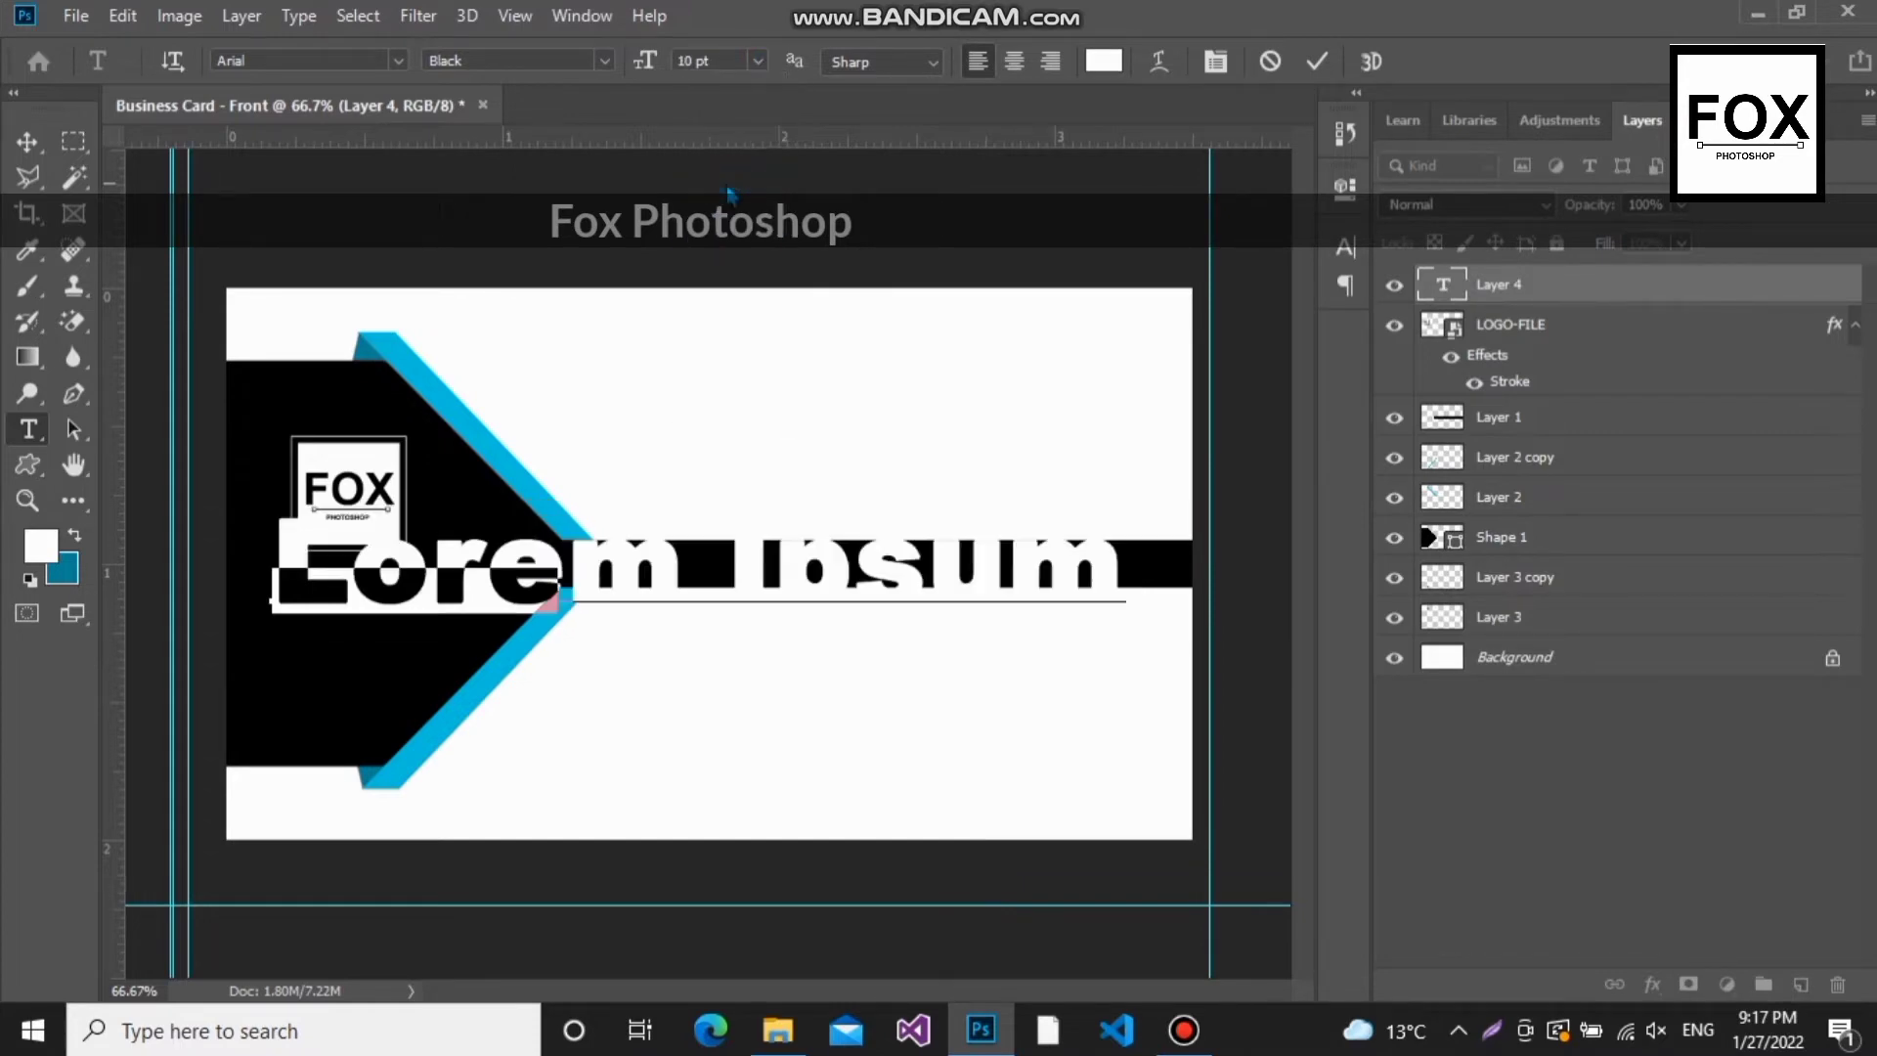
{"action": "left_click", "coordinate": [756, 61]}
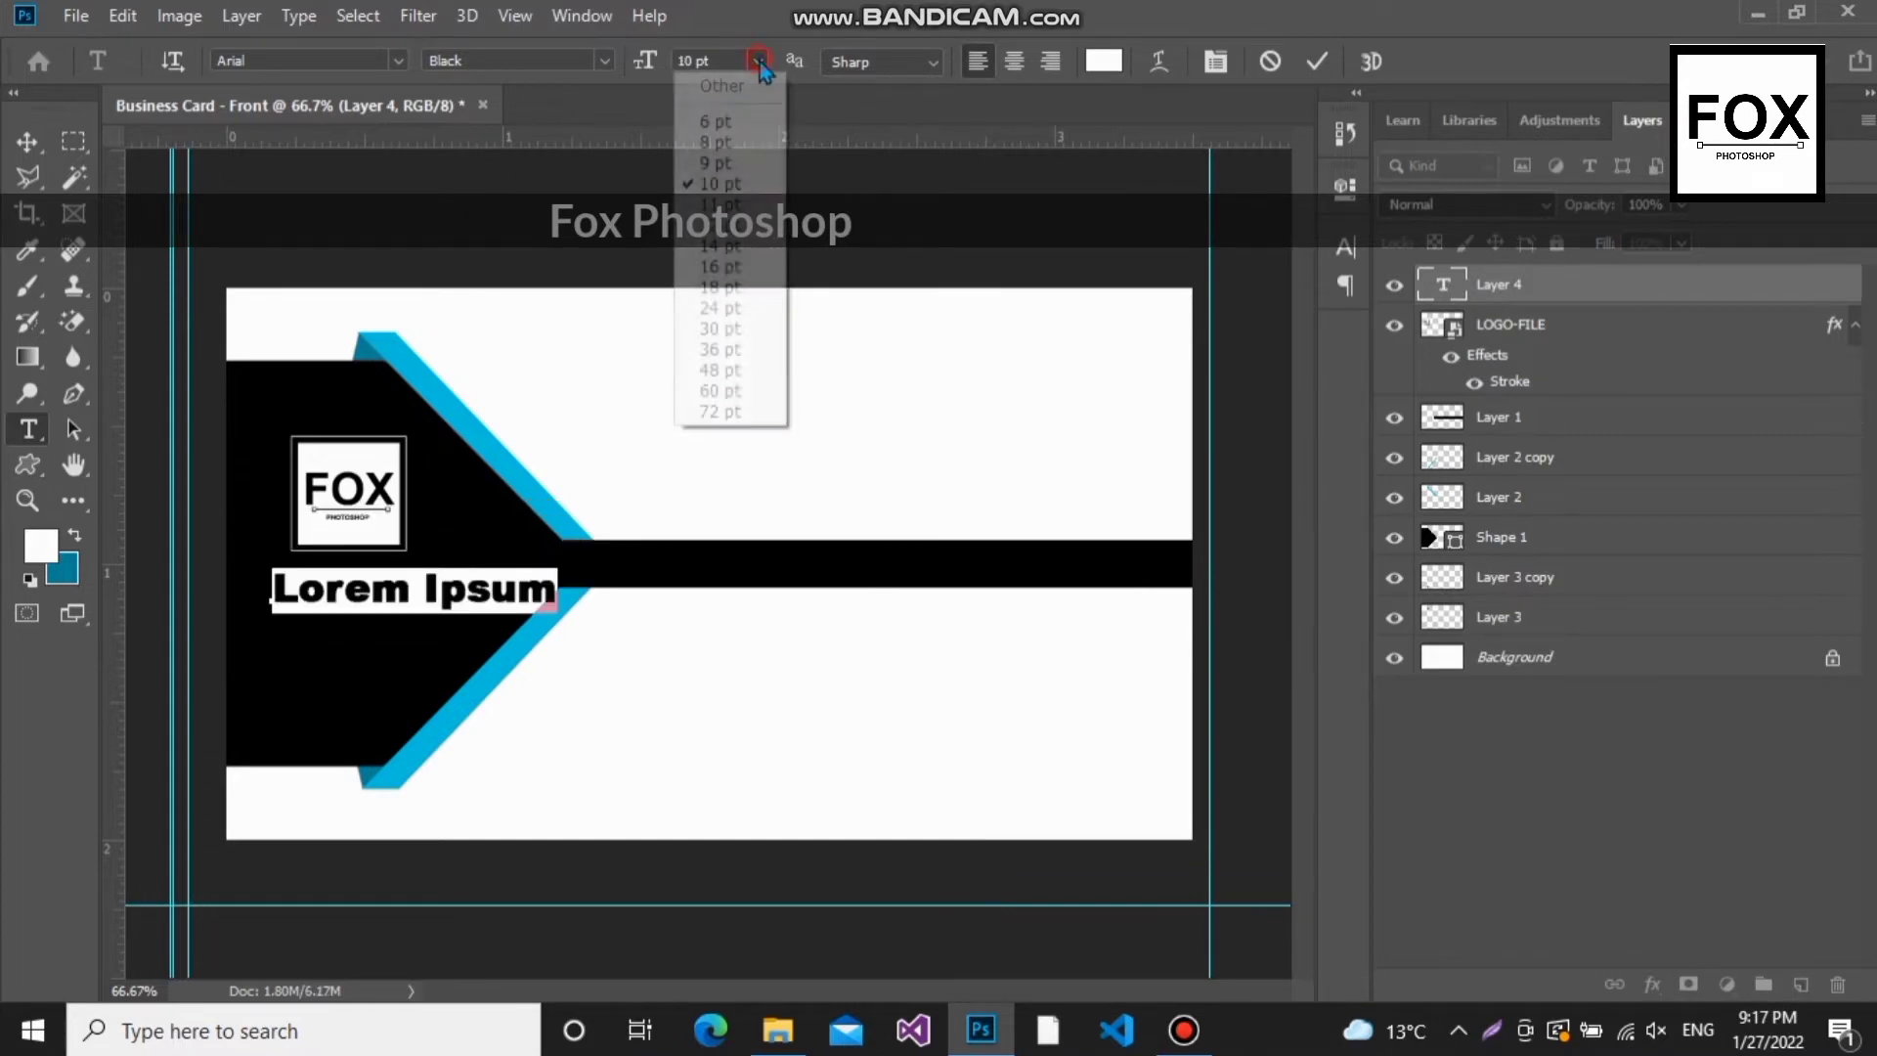
{"action": "left_click", "coordinate": [714, 163]}
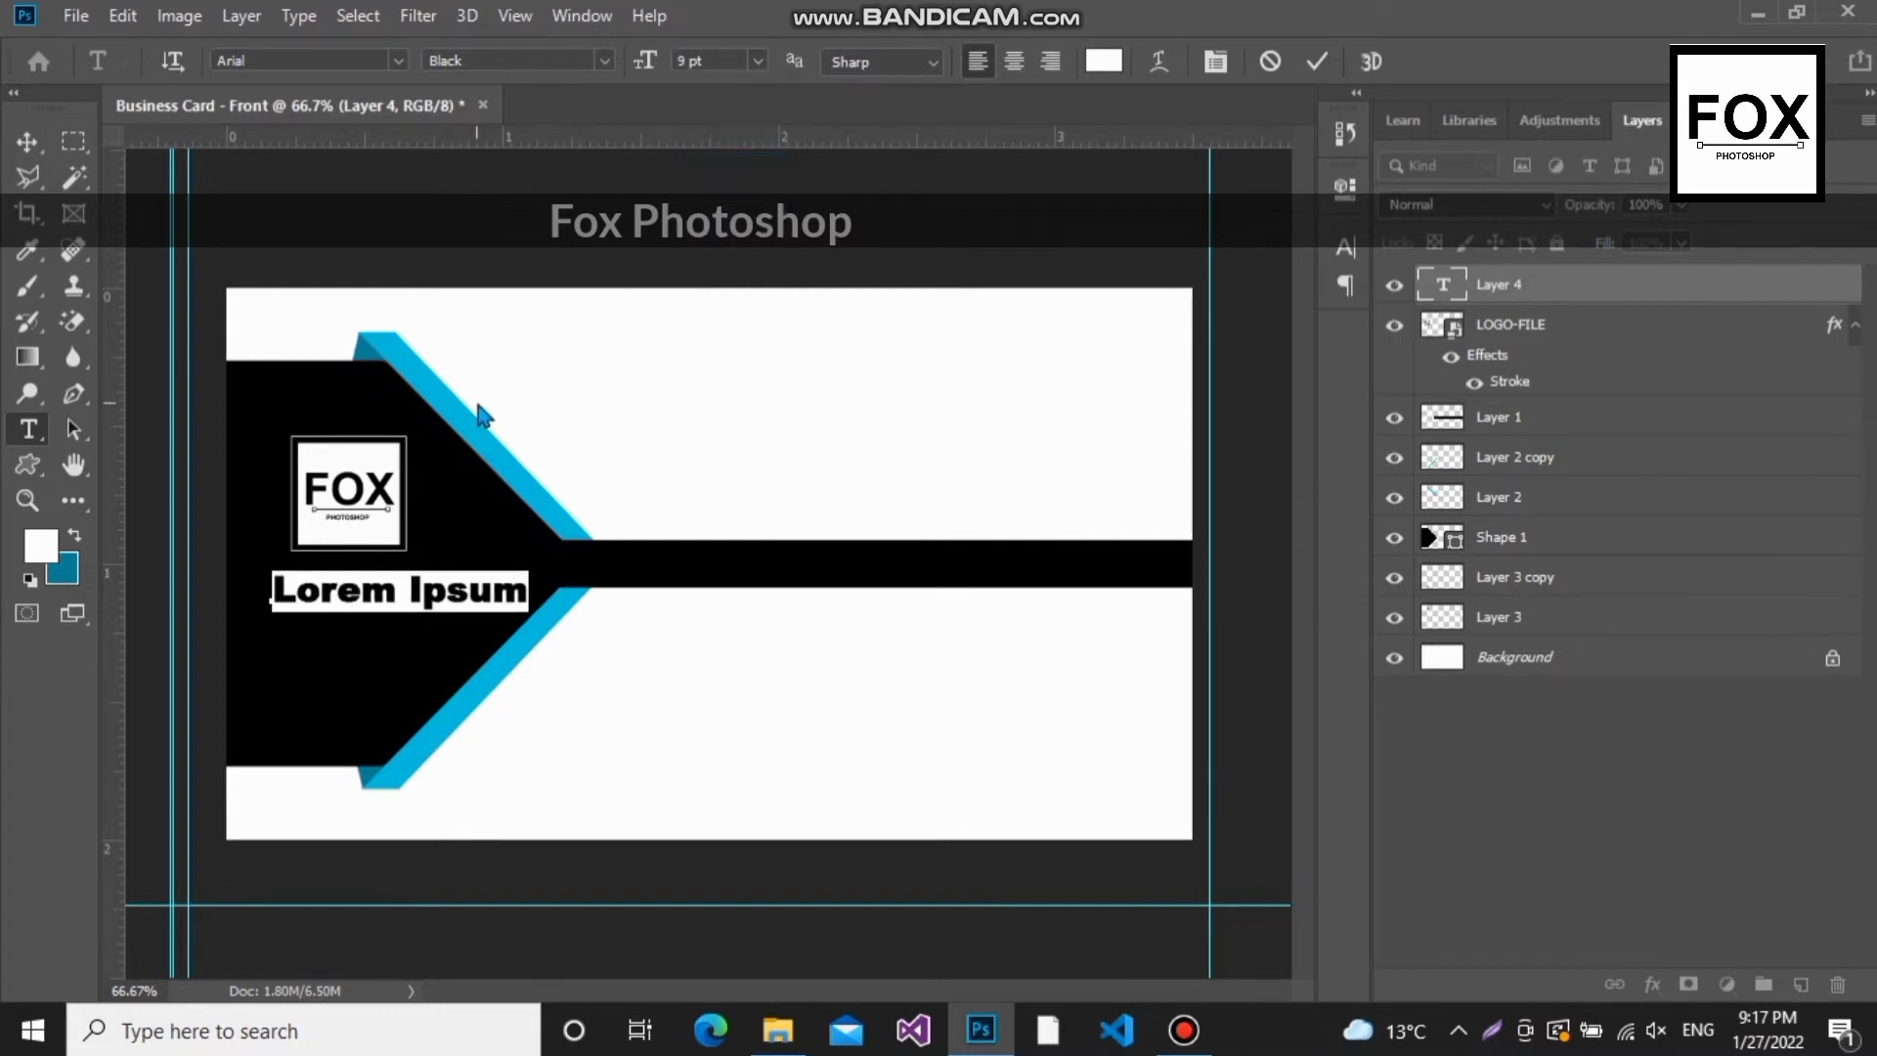
Step: Replace the placeholder text with "Fox Photoshop" and shift the line so it fits within the black arrow
{"action": "left_click", "coordinate": [525, 580]}
{"action": "key", "text": "BackSpace"}
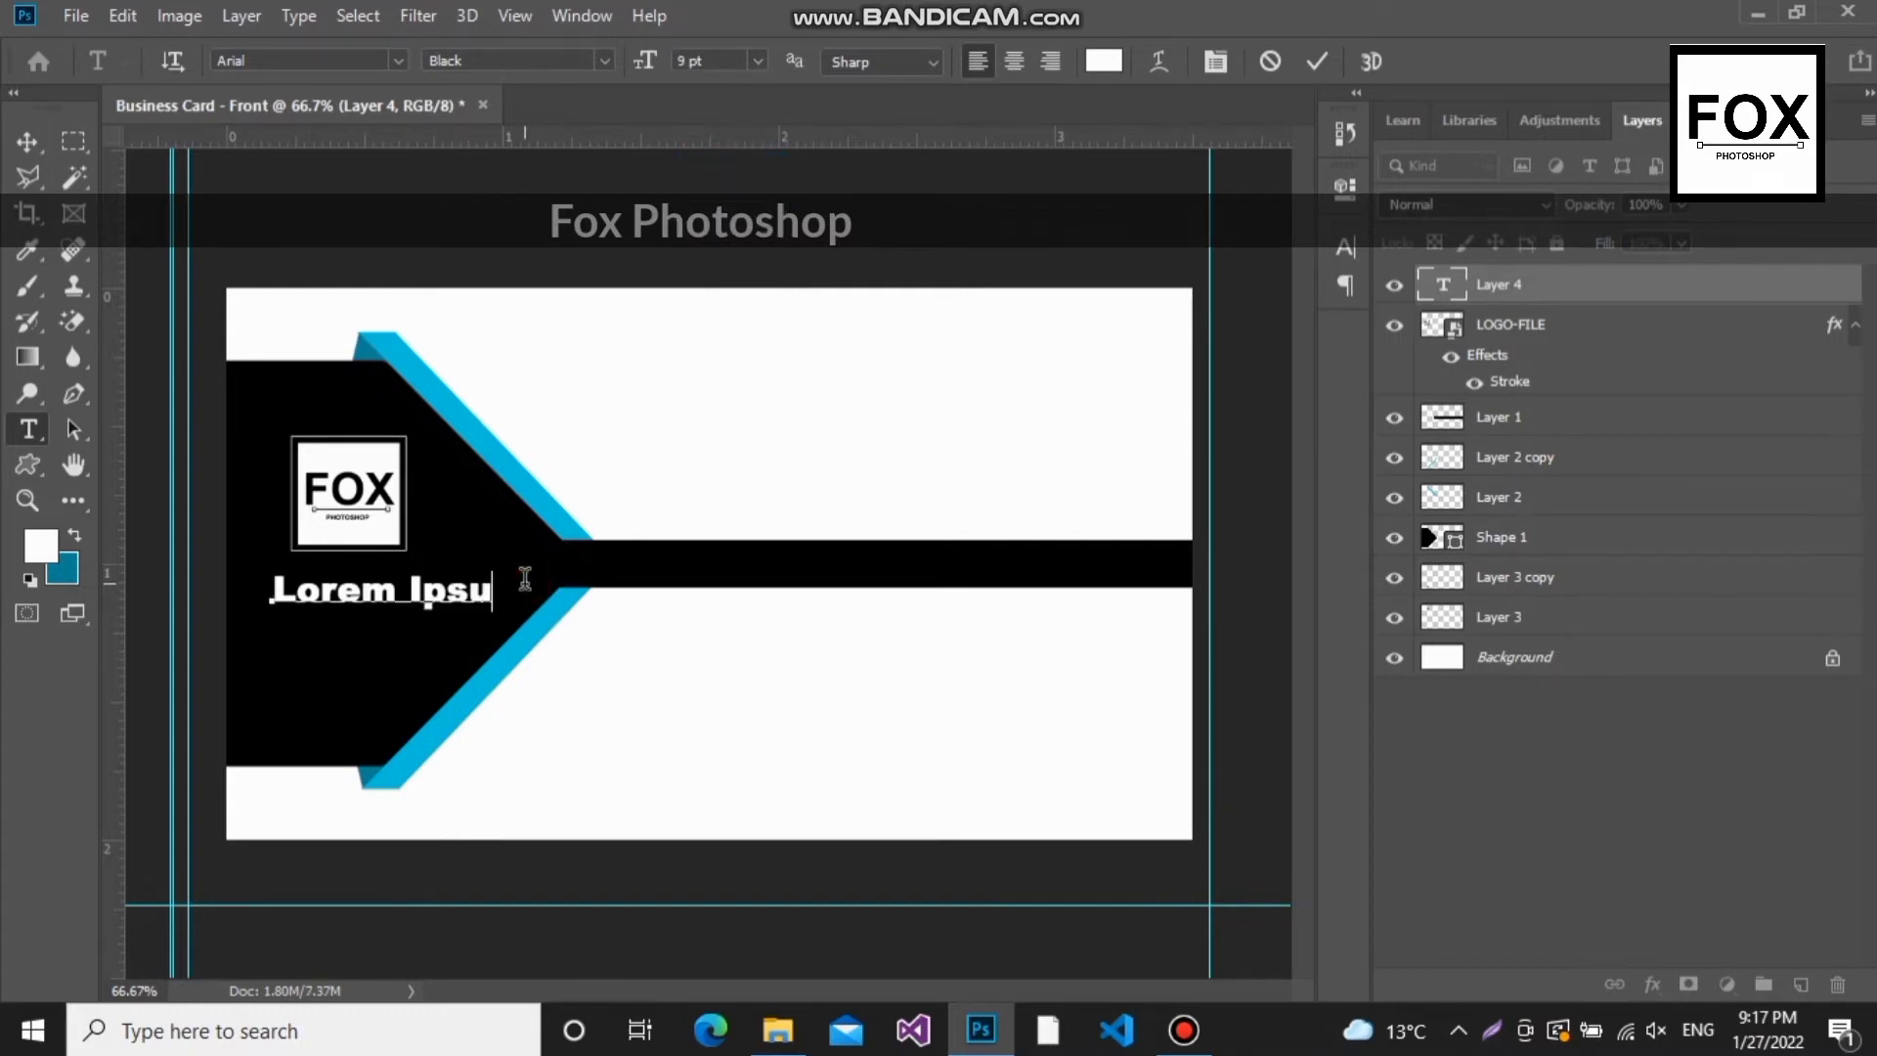
{"action": "key", "text": "BackSpace"}
{"action": "key", "text": "BackSpace"}
{"action": "key", "text": "BackSpace"}
{"action": "key", "text": "BackSpace"}
{"action": "key", "text": "BackSpace"}
{"action": "key", "text": "BackSpace"}
{"action": "key", "text": "BackSpace"}
{"action": "key", "text": "BackSpace"}
{"action": "key", "text": "BackSpace"}
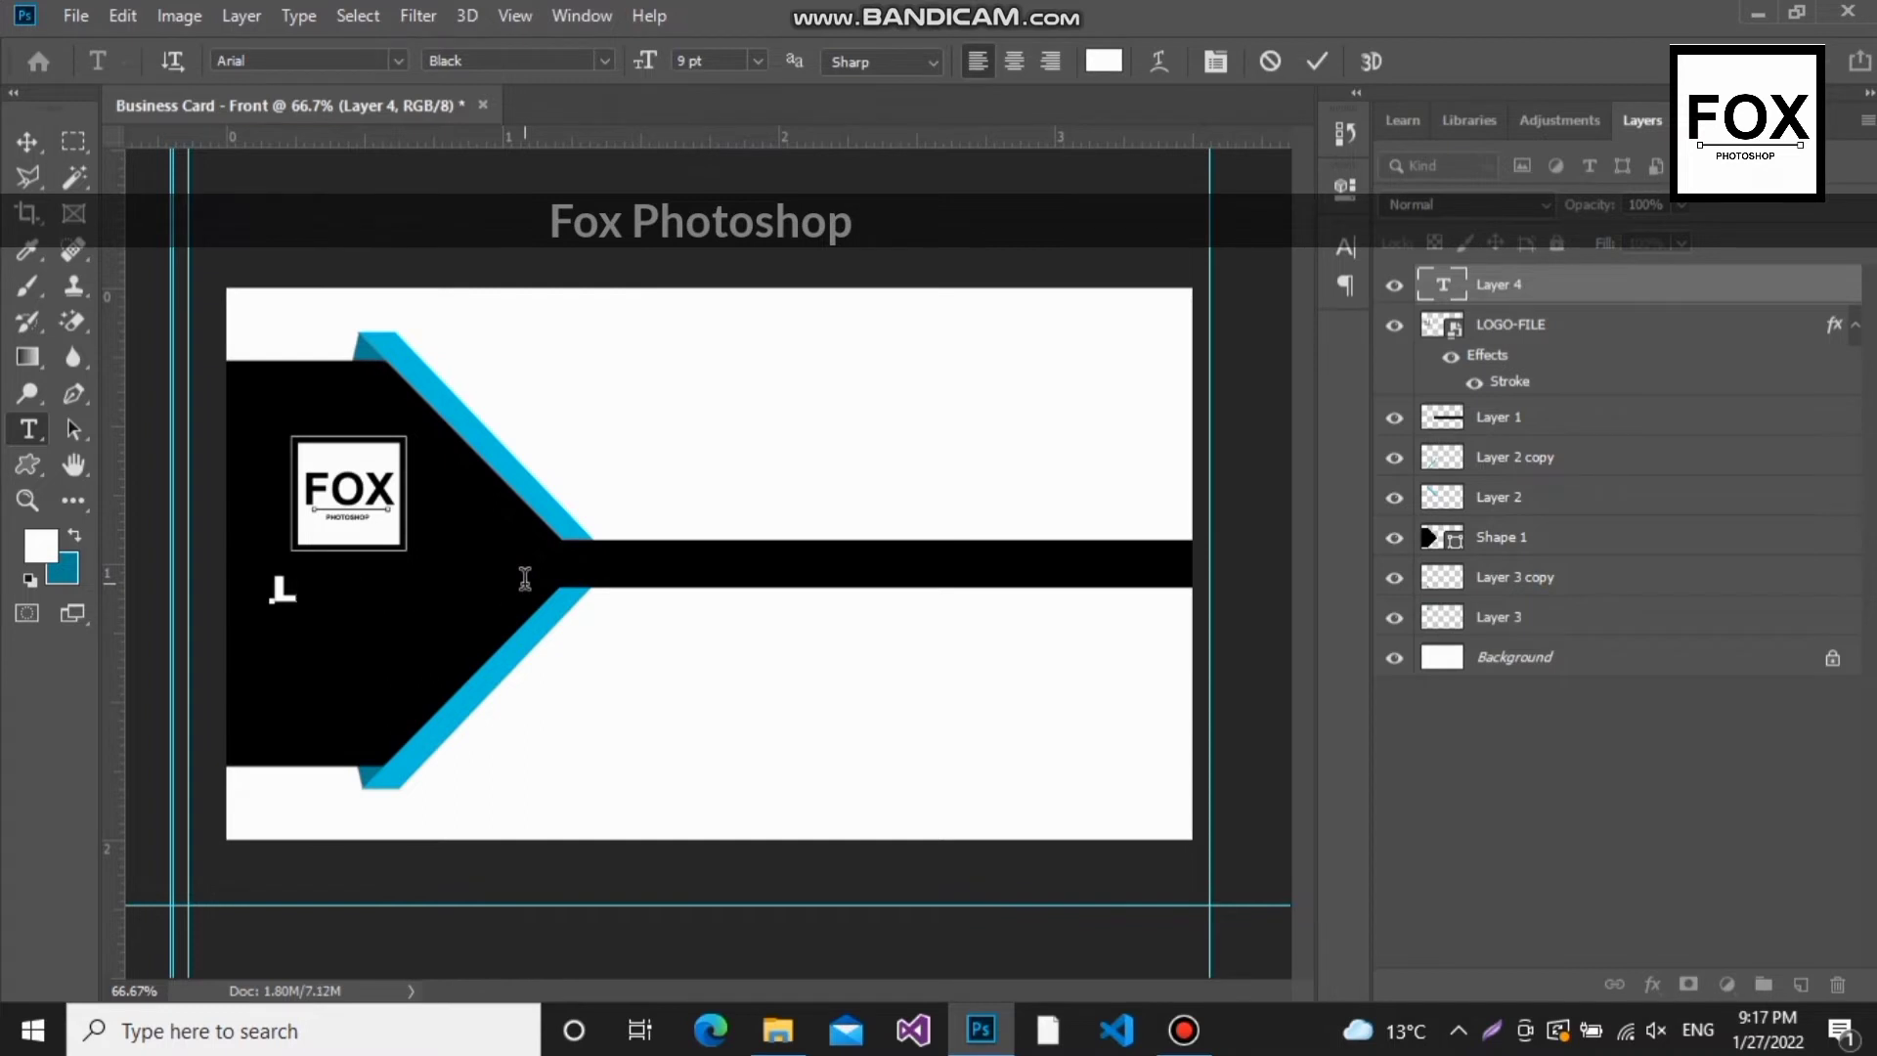
{"action": "type", "text": "Eox "}
{"action": "type", "text": "Pho"}
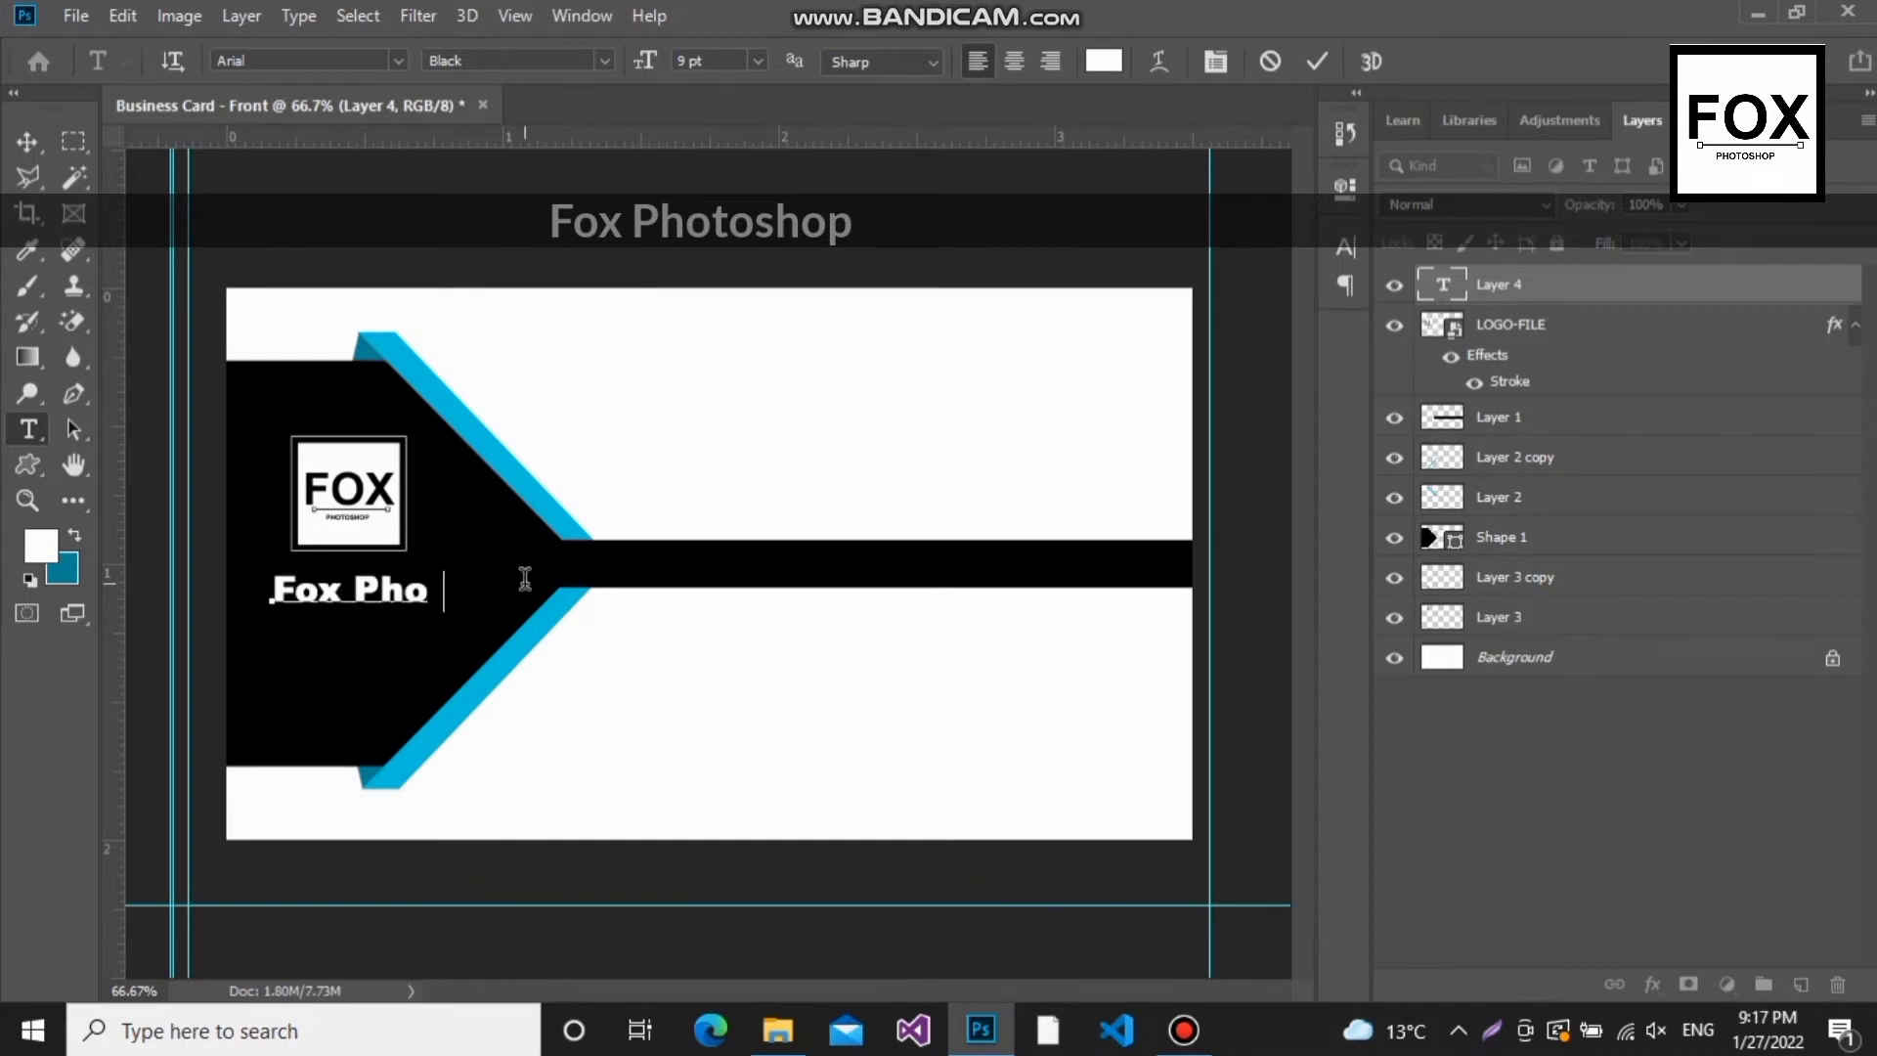
{"action": "type", "text": "toshop"}
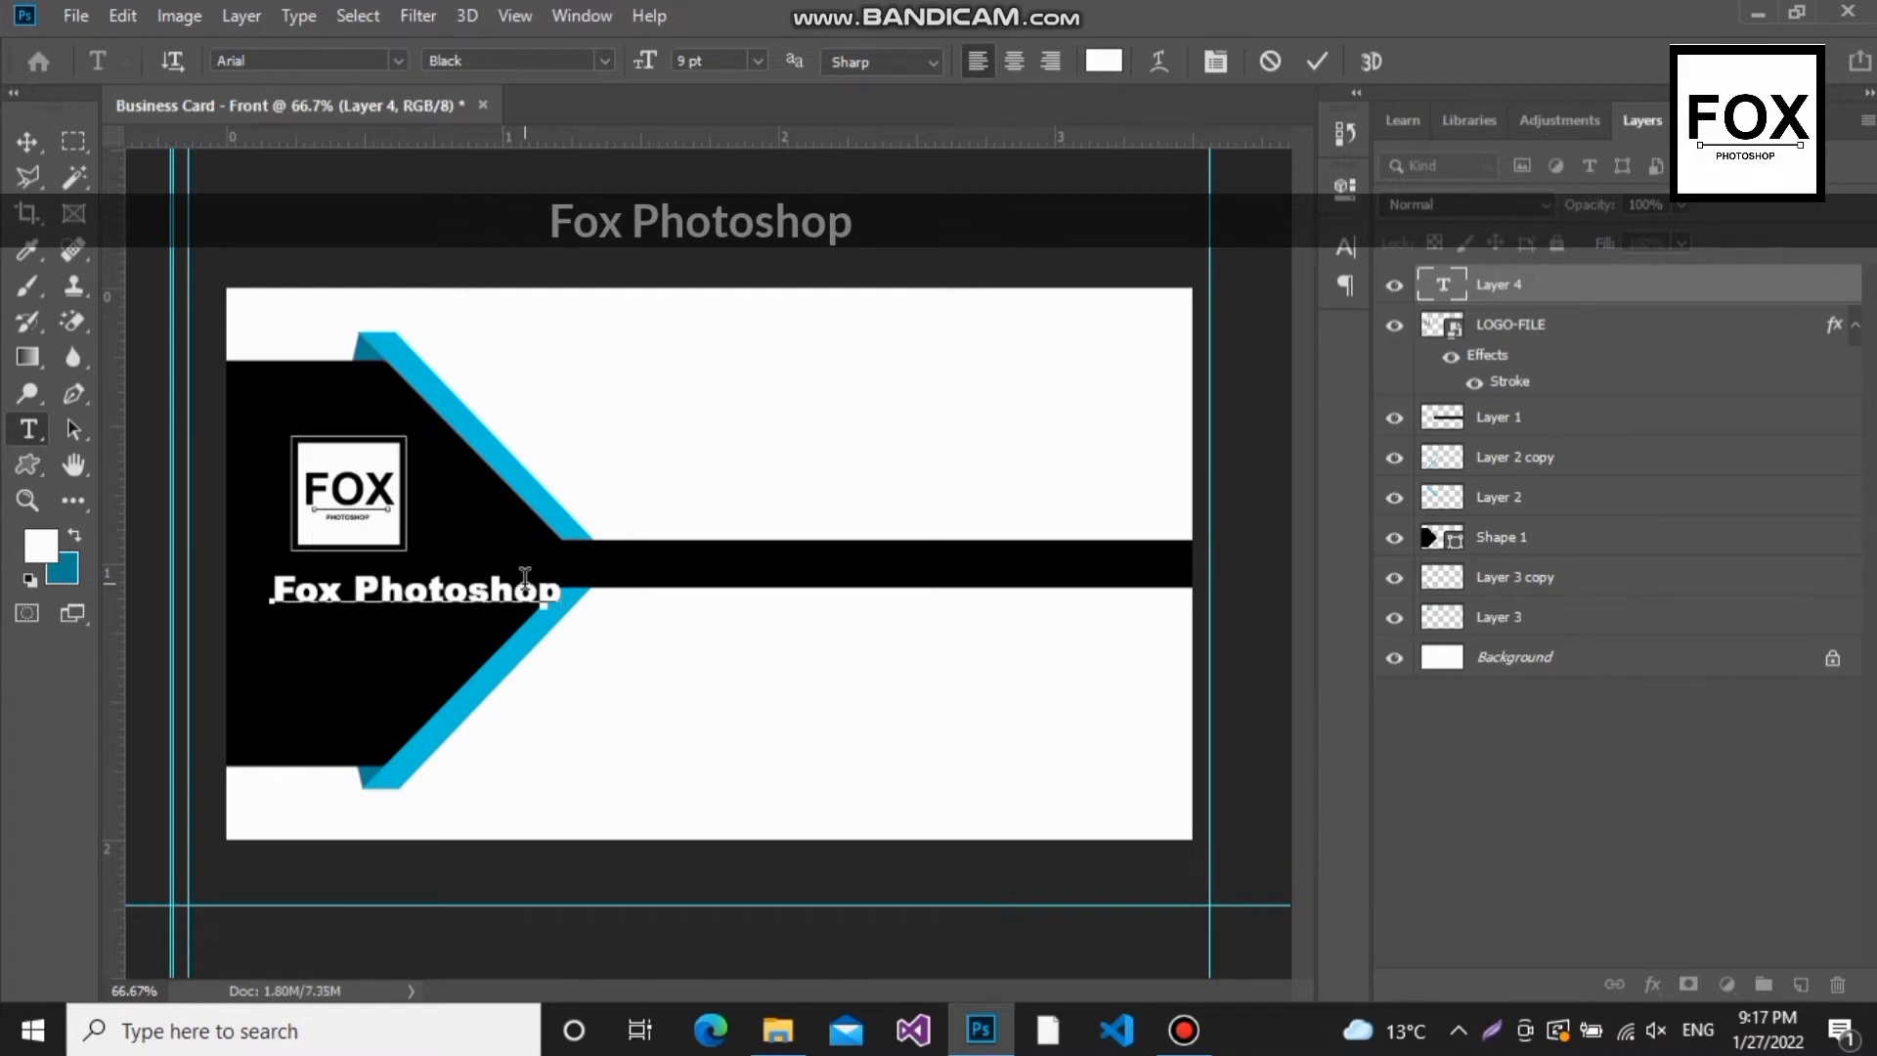
{"action": "left_click_drag", "start_coordinate": [469, 614], "coordinate": [471, 619]}
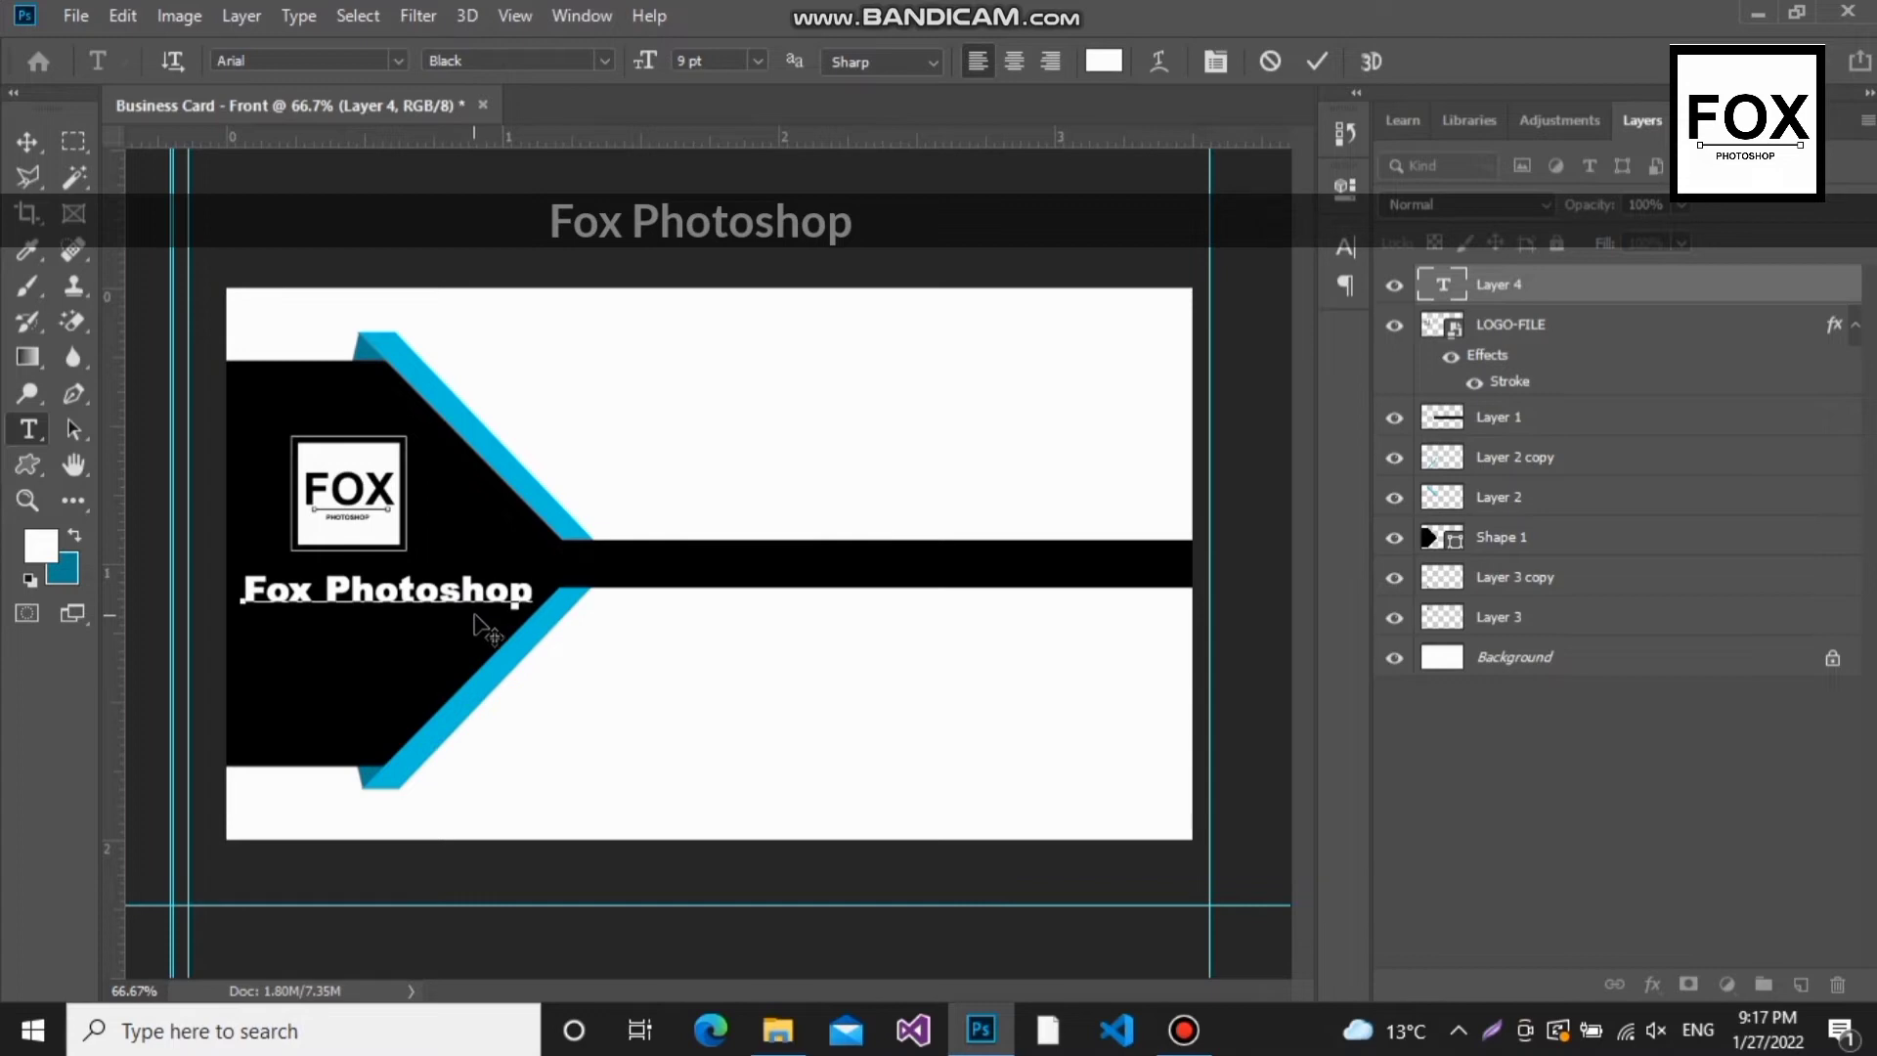
Step: Commit the "Fox Photoshop" text and scale it down proportionally to about 90.26%
{"action": "left_click", "coordinate": [1577, 297]}
{"action": "key", "text": "ctrl+t"}
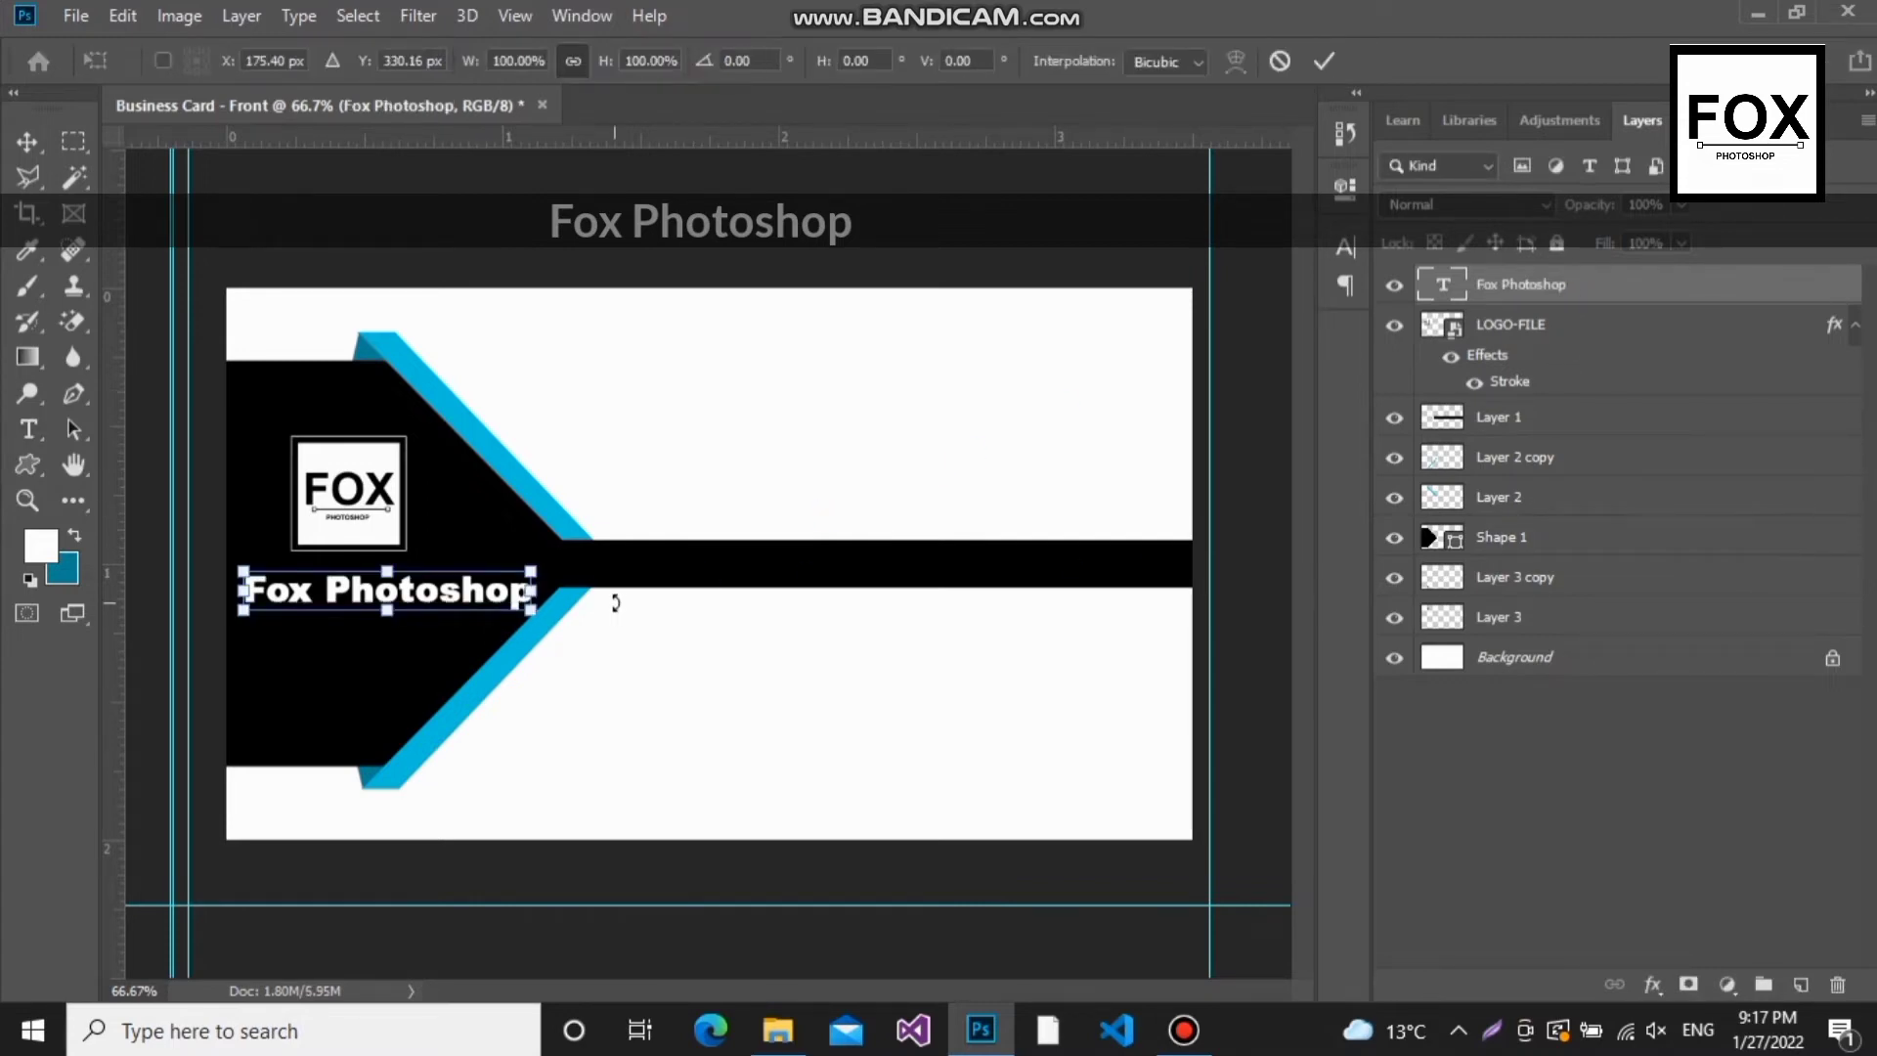
{"action": "left_click_drag", "start_coordinate": [536, 614], "coordinate": [504, 605]}
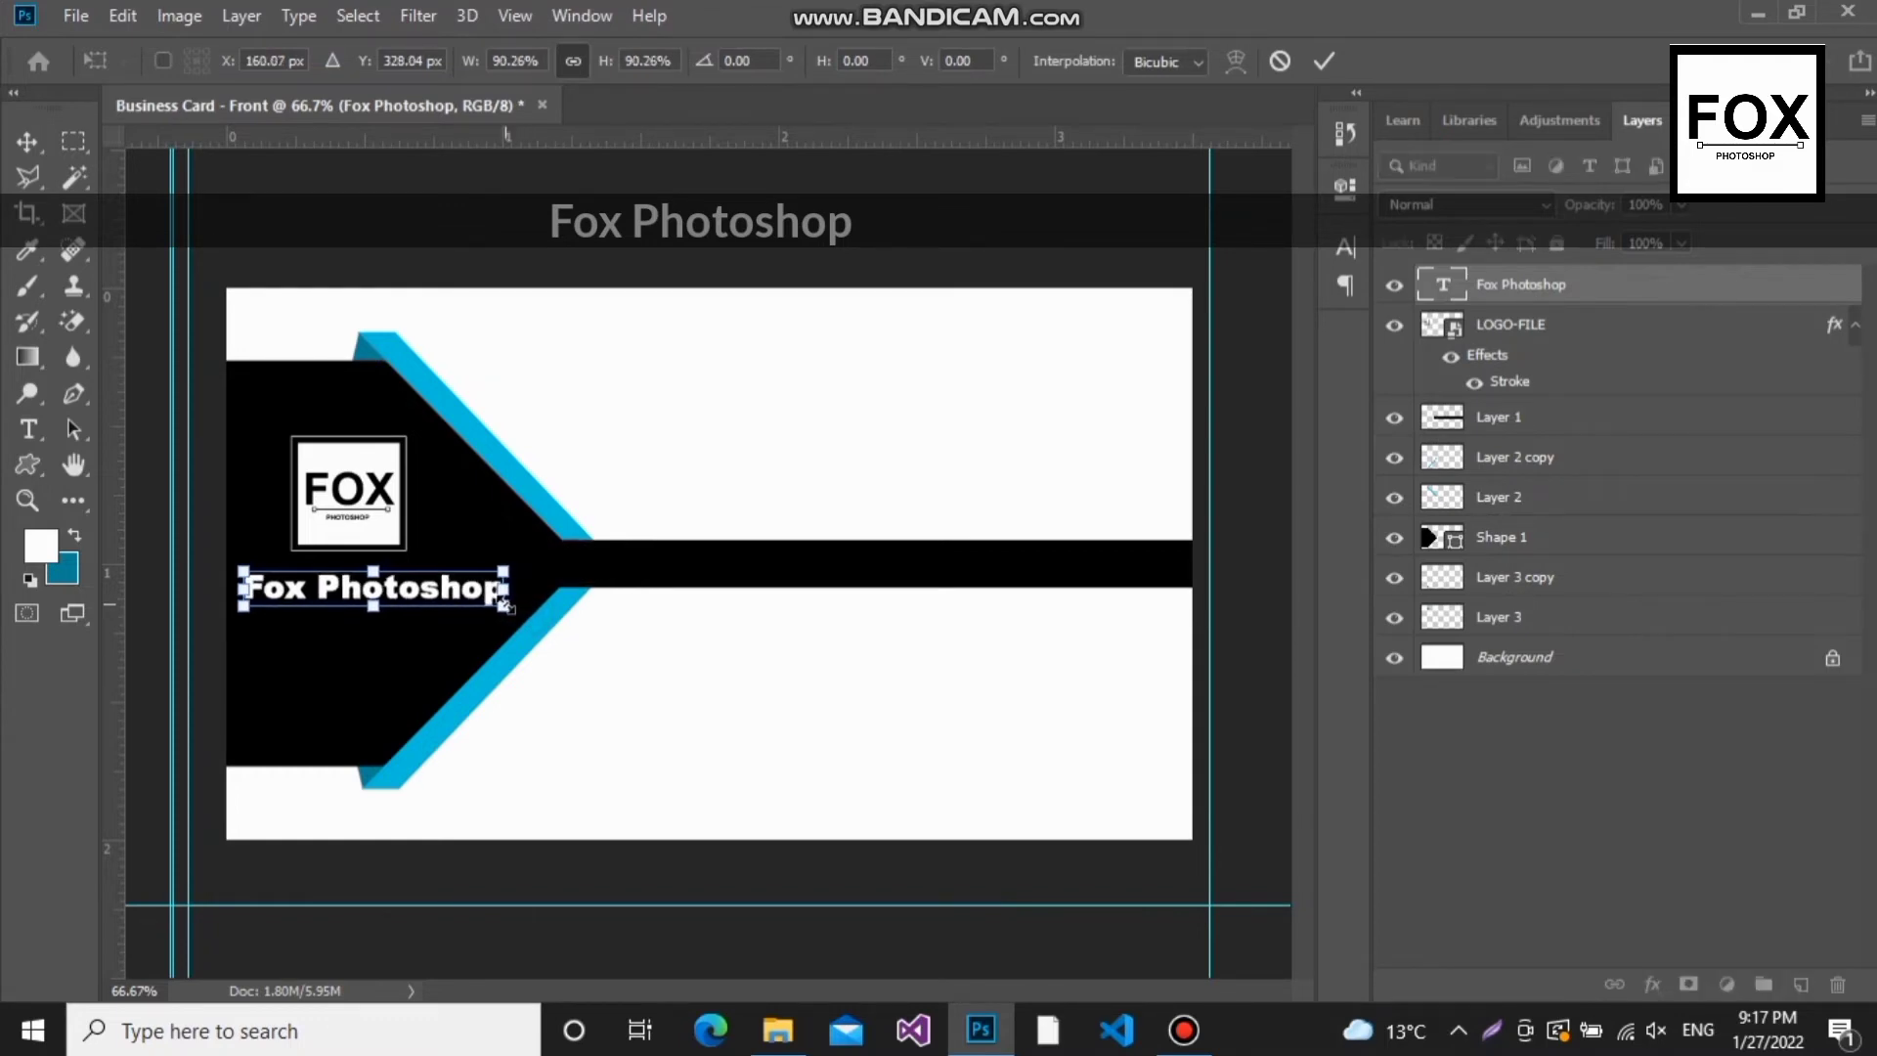
{"action": "key", "text": "t"}
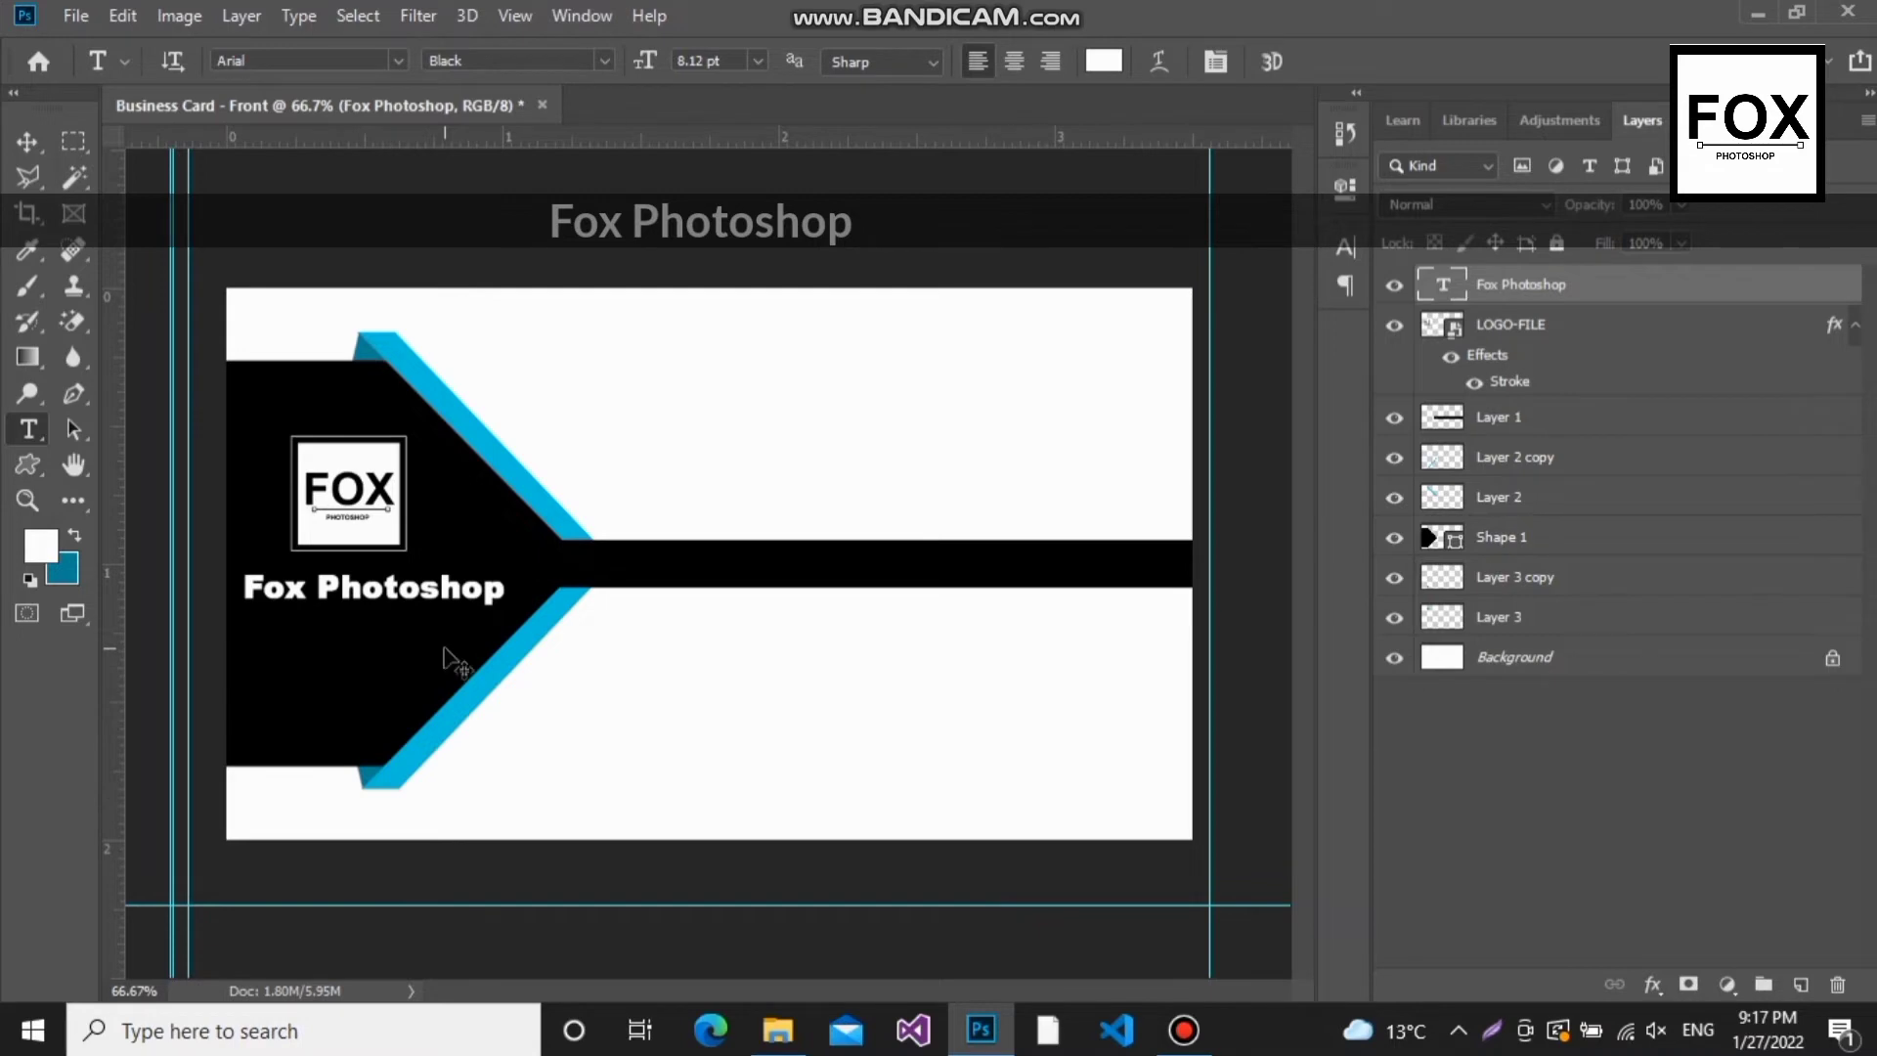
Step: Move the "Fox Photoshop" text onto the black central bar, just beyond the arrow's tip
{"action": "key", "text": "ctrl+minus"}
{"action": "key", "text": "ctrl+plus"}
{"action": "left_click", "coordinate": [440, 650]}
{"action": "left_click_drag", "start_coordinate": [570, 637], "coordinate": [816, 623]}
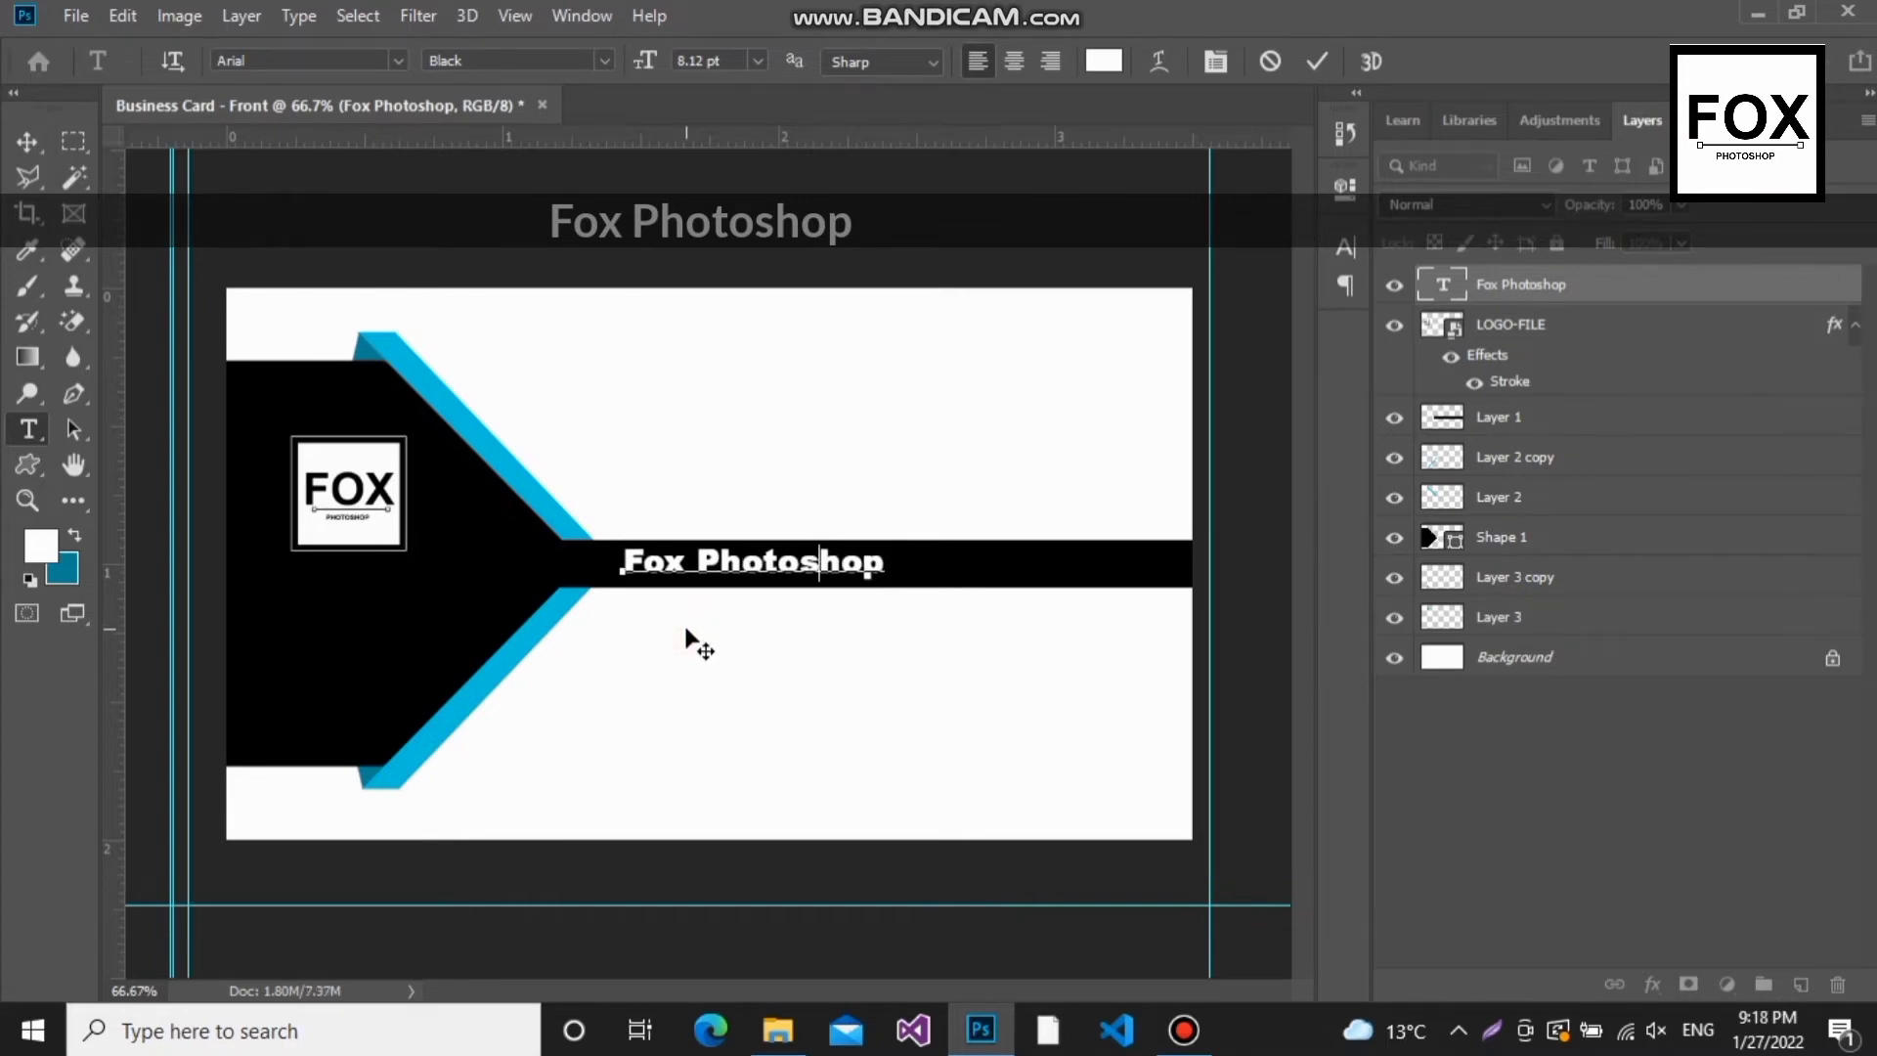
Step: Commit the "Fox Photoshop" text on the bar and move the logo down to the vertical middle of the black arrow
{"action": "left_click", "coordinate": [657, 716]}
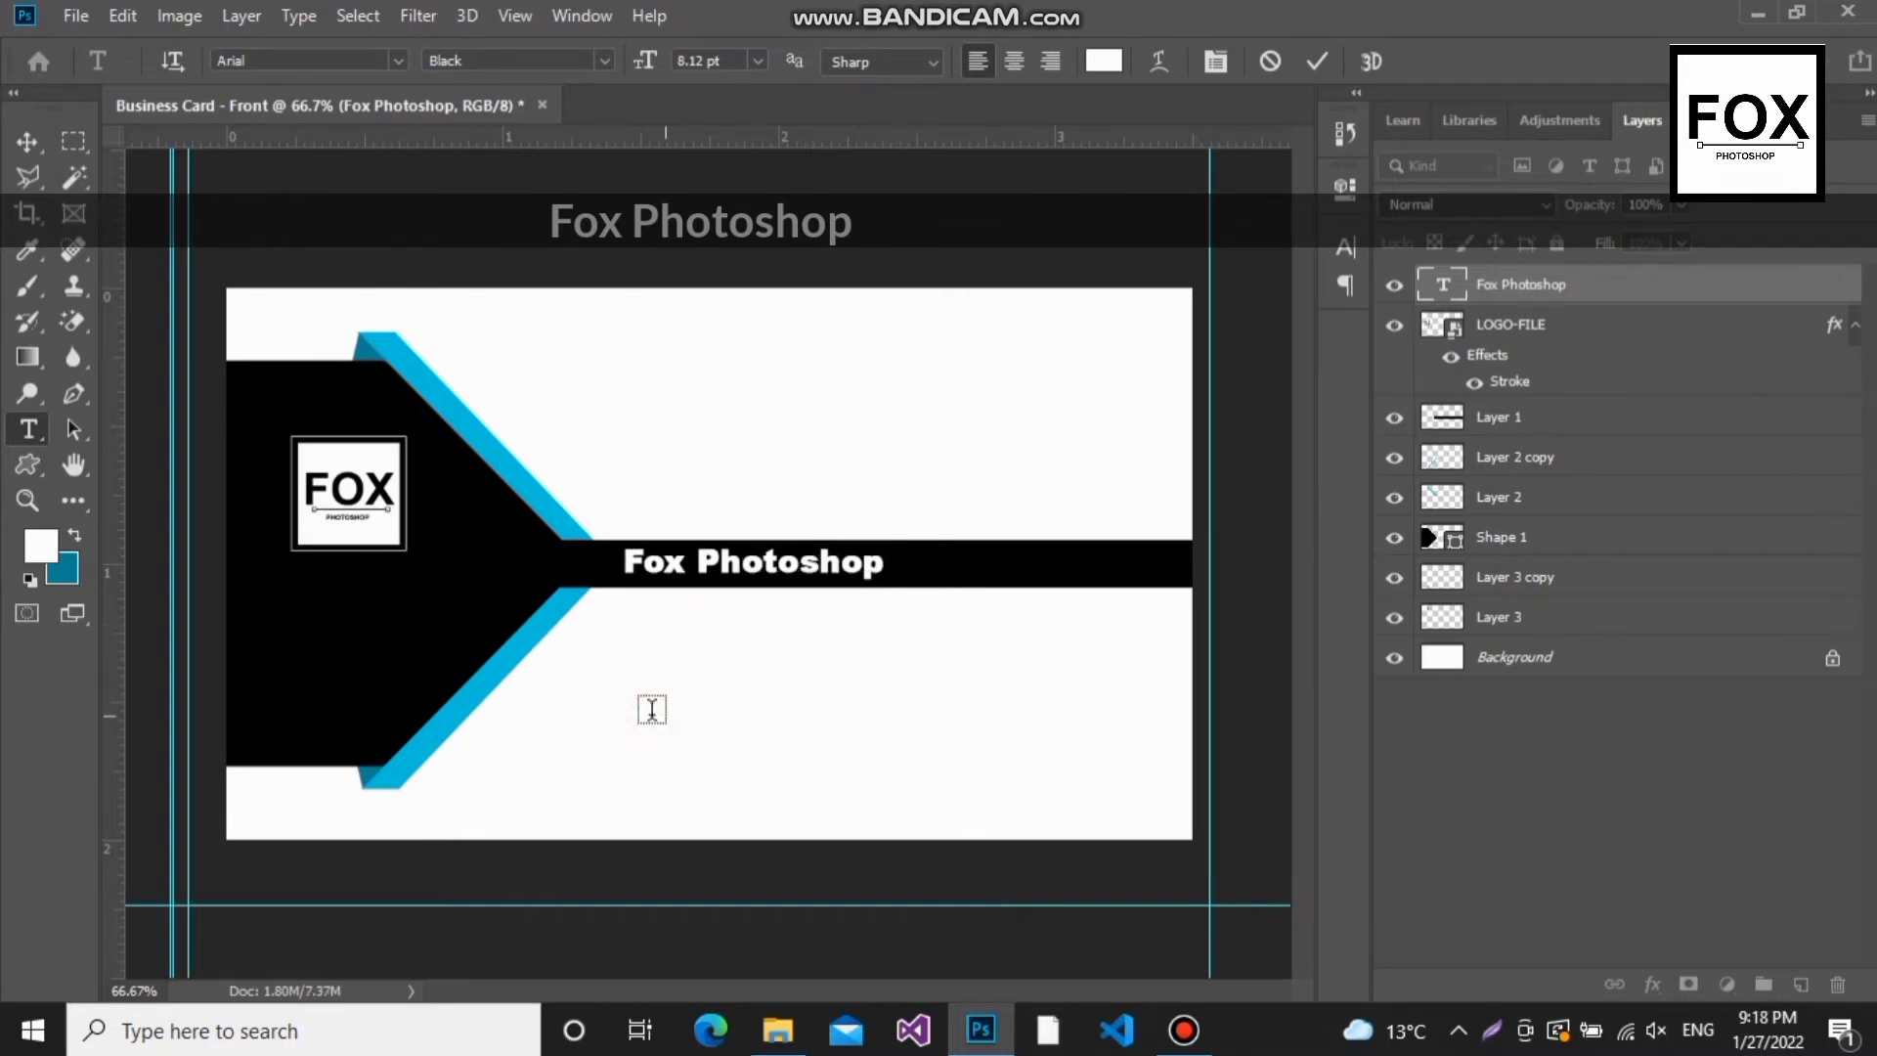
{"action": "left_click", "coordinate": [29, 143]}
{"action": "left_click_drag", "start_coordinate": [332, 492], "coordinate": [329, 549]}
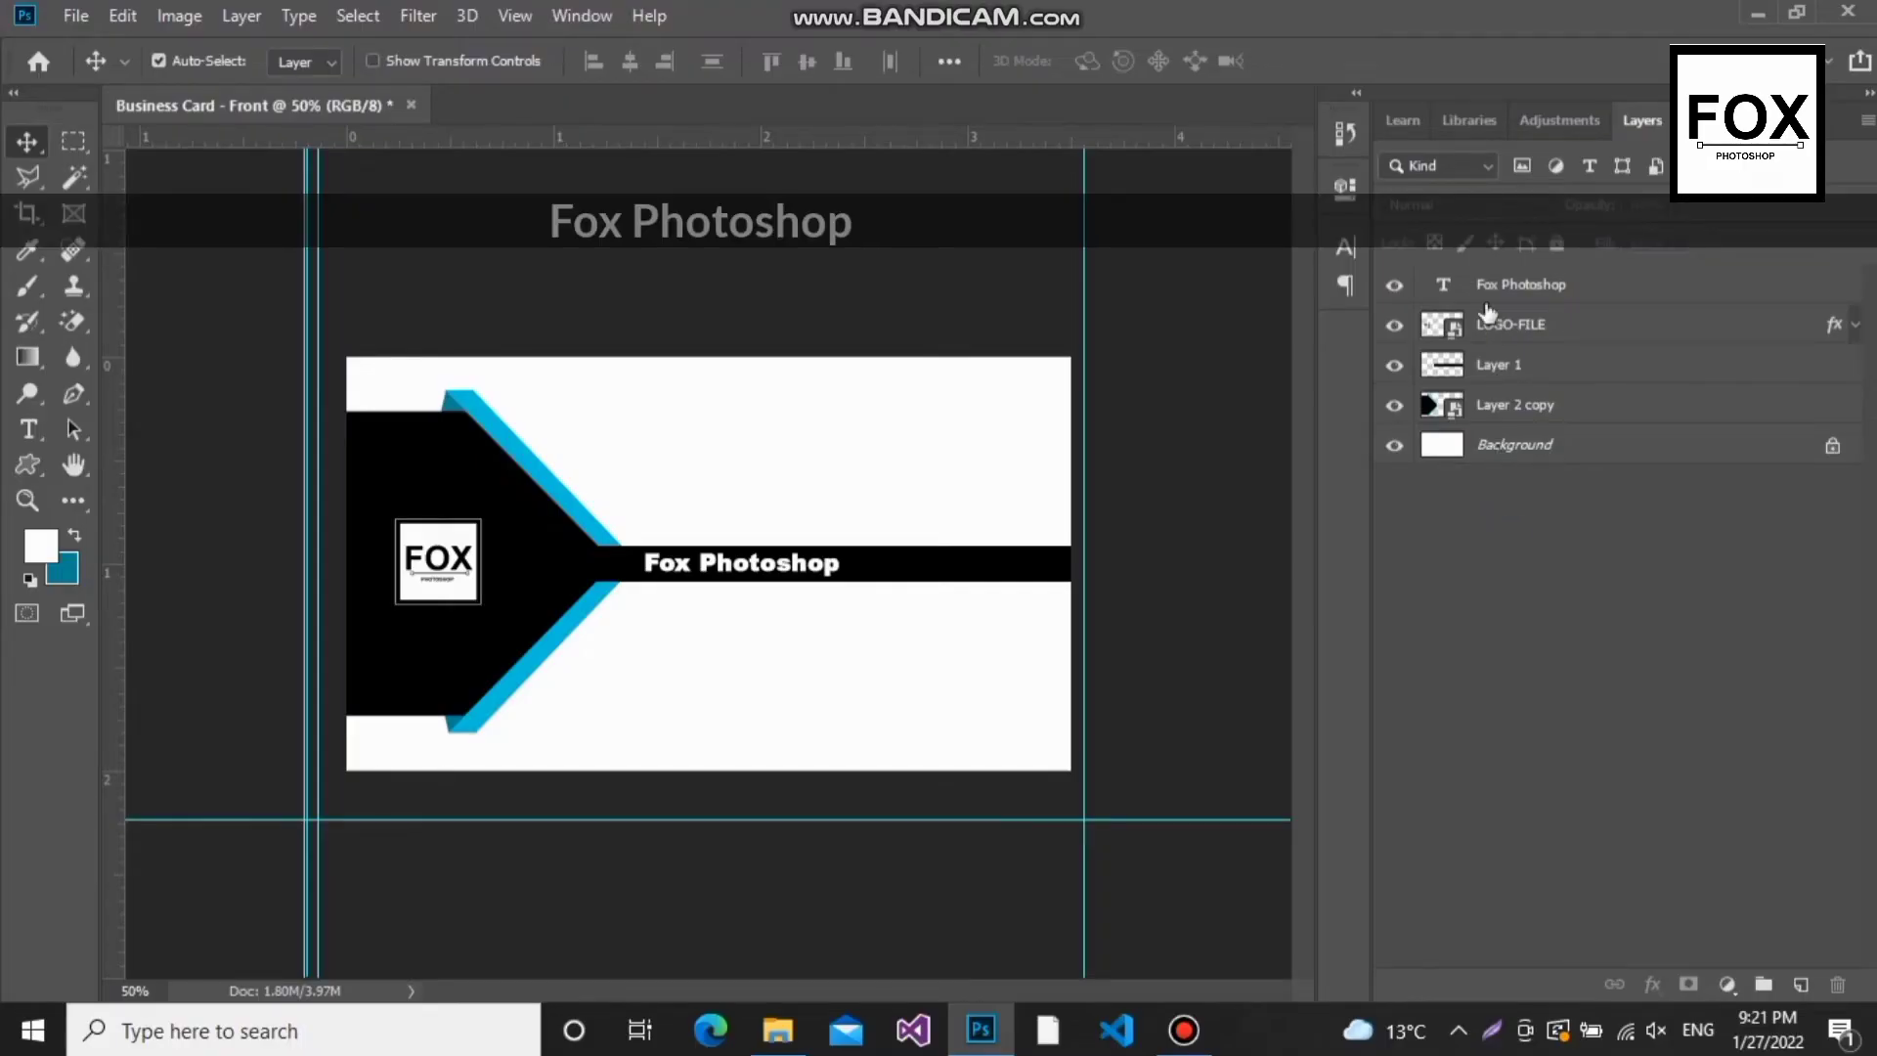
Step: Delete the "Fox Photoshop" text layer and the central bar's layer, and hide the LOGO-FILE layer
{"action": "left_click", "coordinate": [1533, 286]}
{"action": "left_click_drag", "start_coordinate": [1533, 285], "coordinate": [1838, 985]}
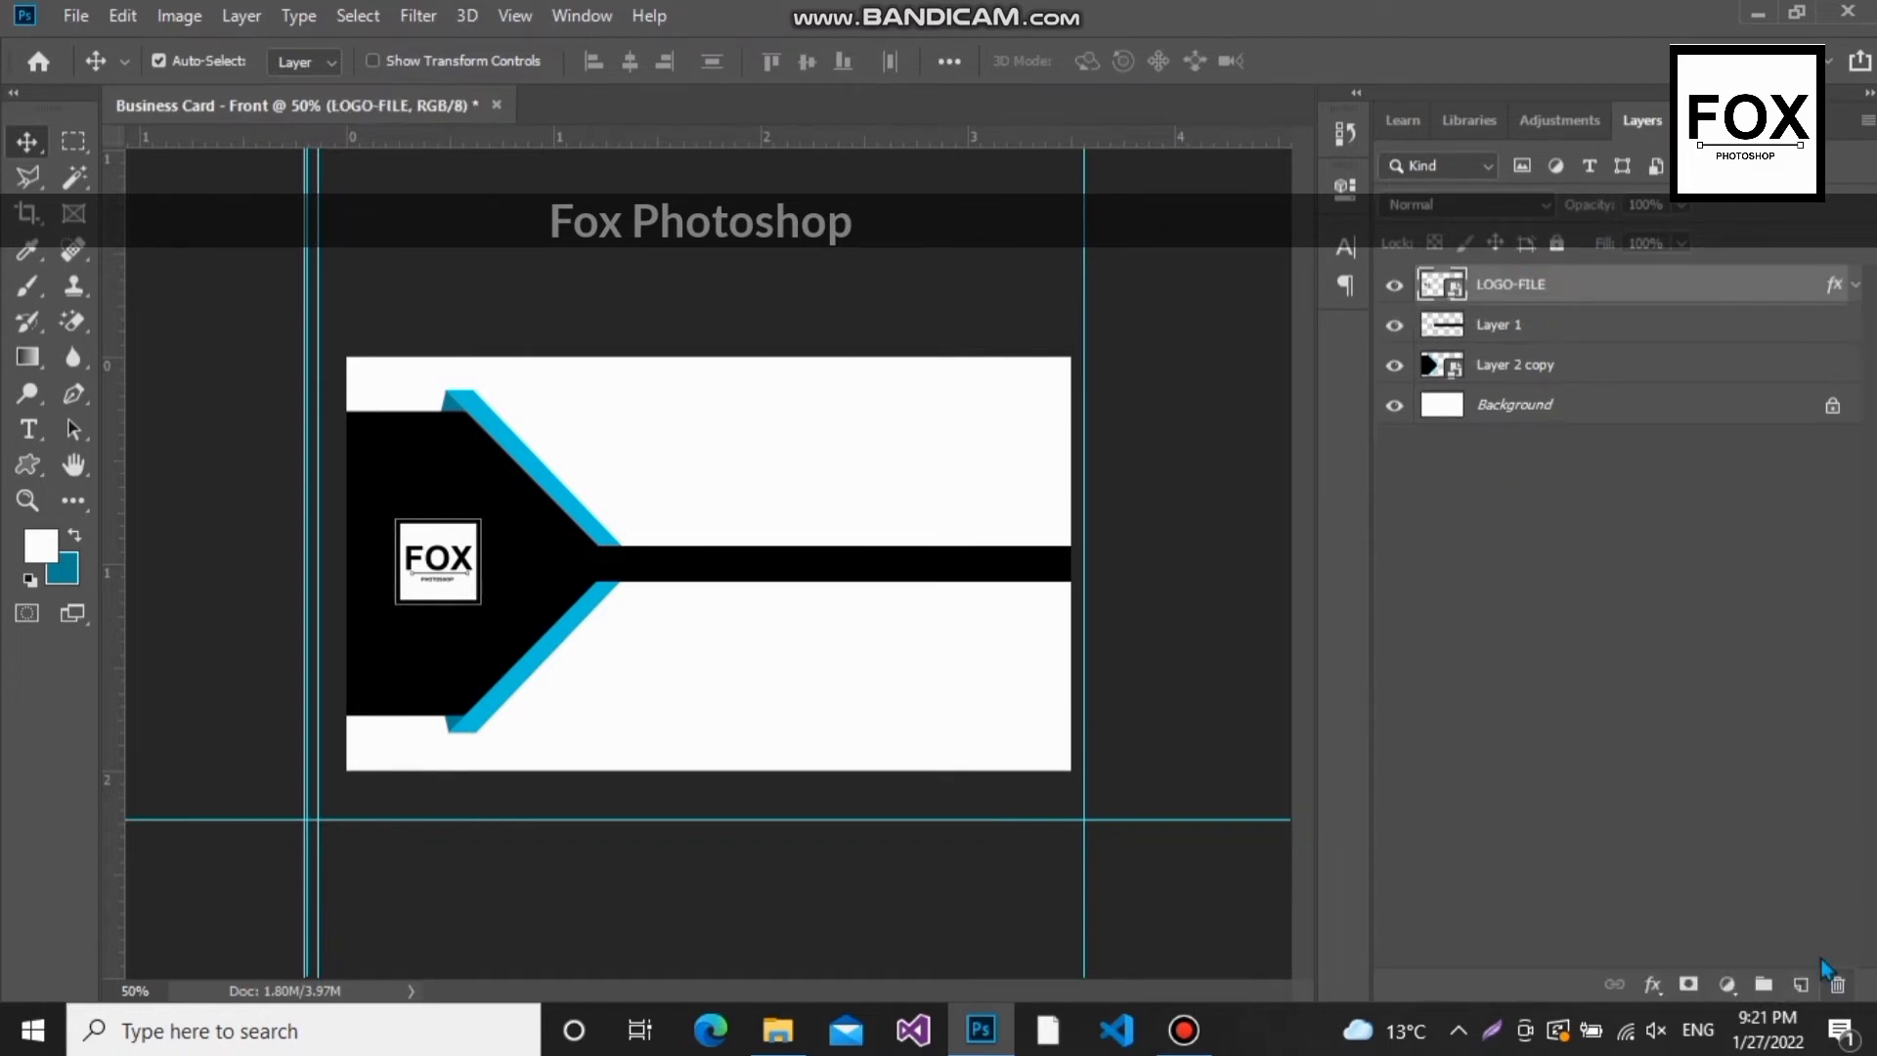
{"action": "left_click", "coordinate": [1598, 526]}
{"action": "left_click_drag", "start_coordinate": [1521, 325], "coordinate": [1838, 984]}
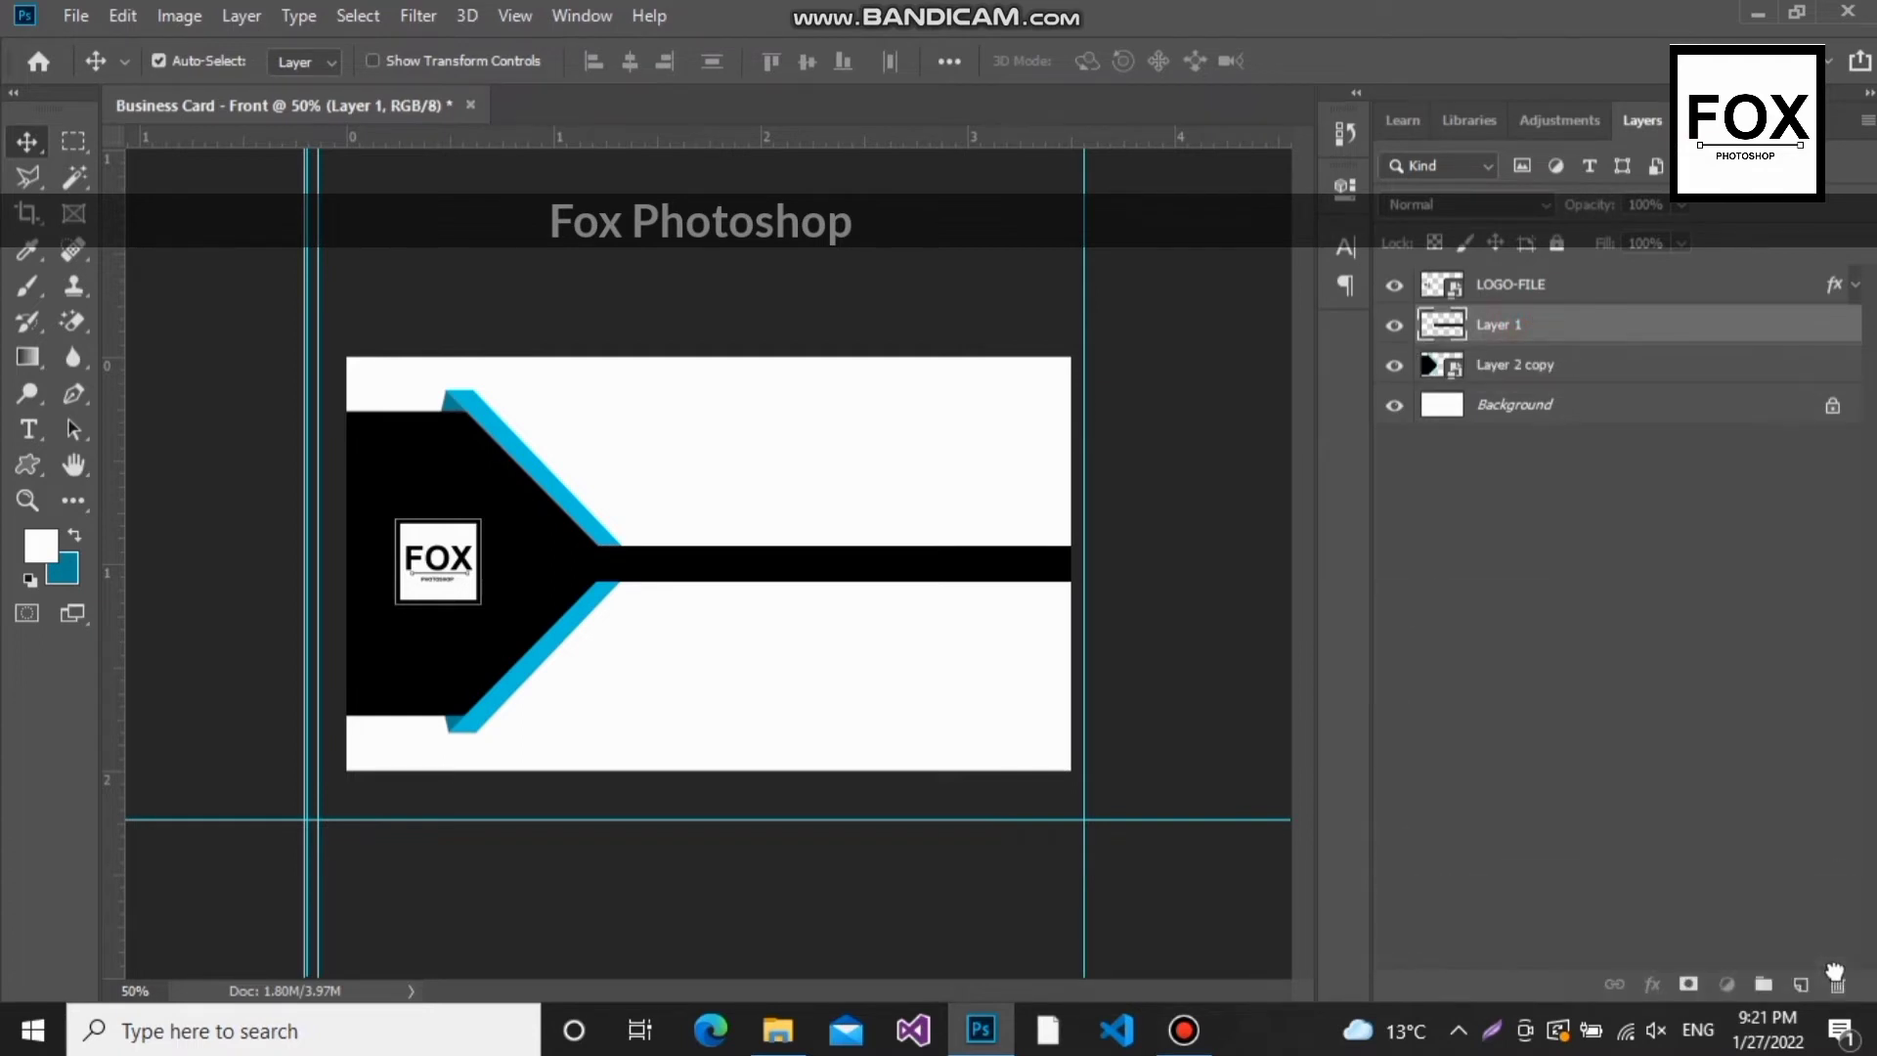
{"action": "left_click", "coordinate": [1394, 286]}
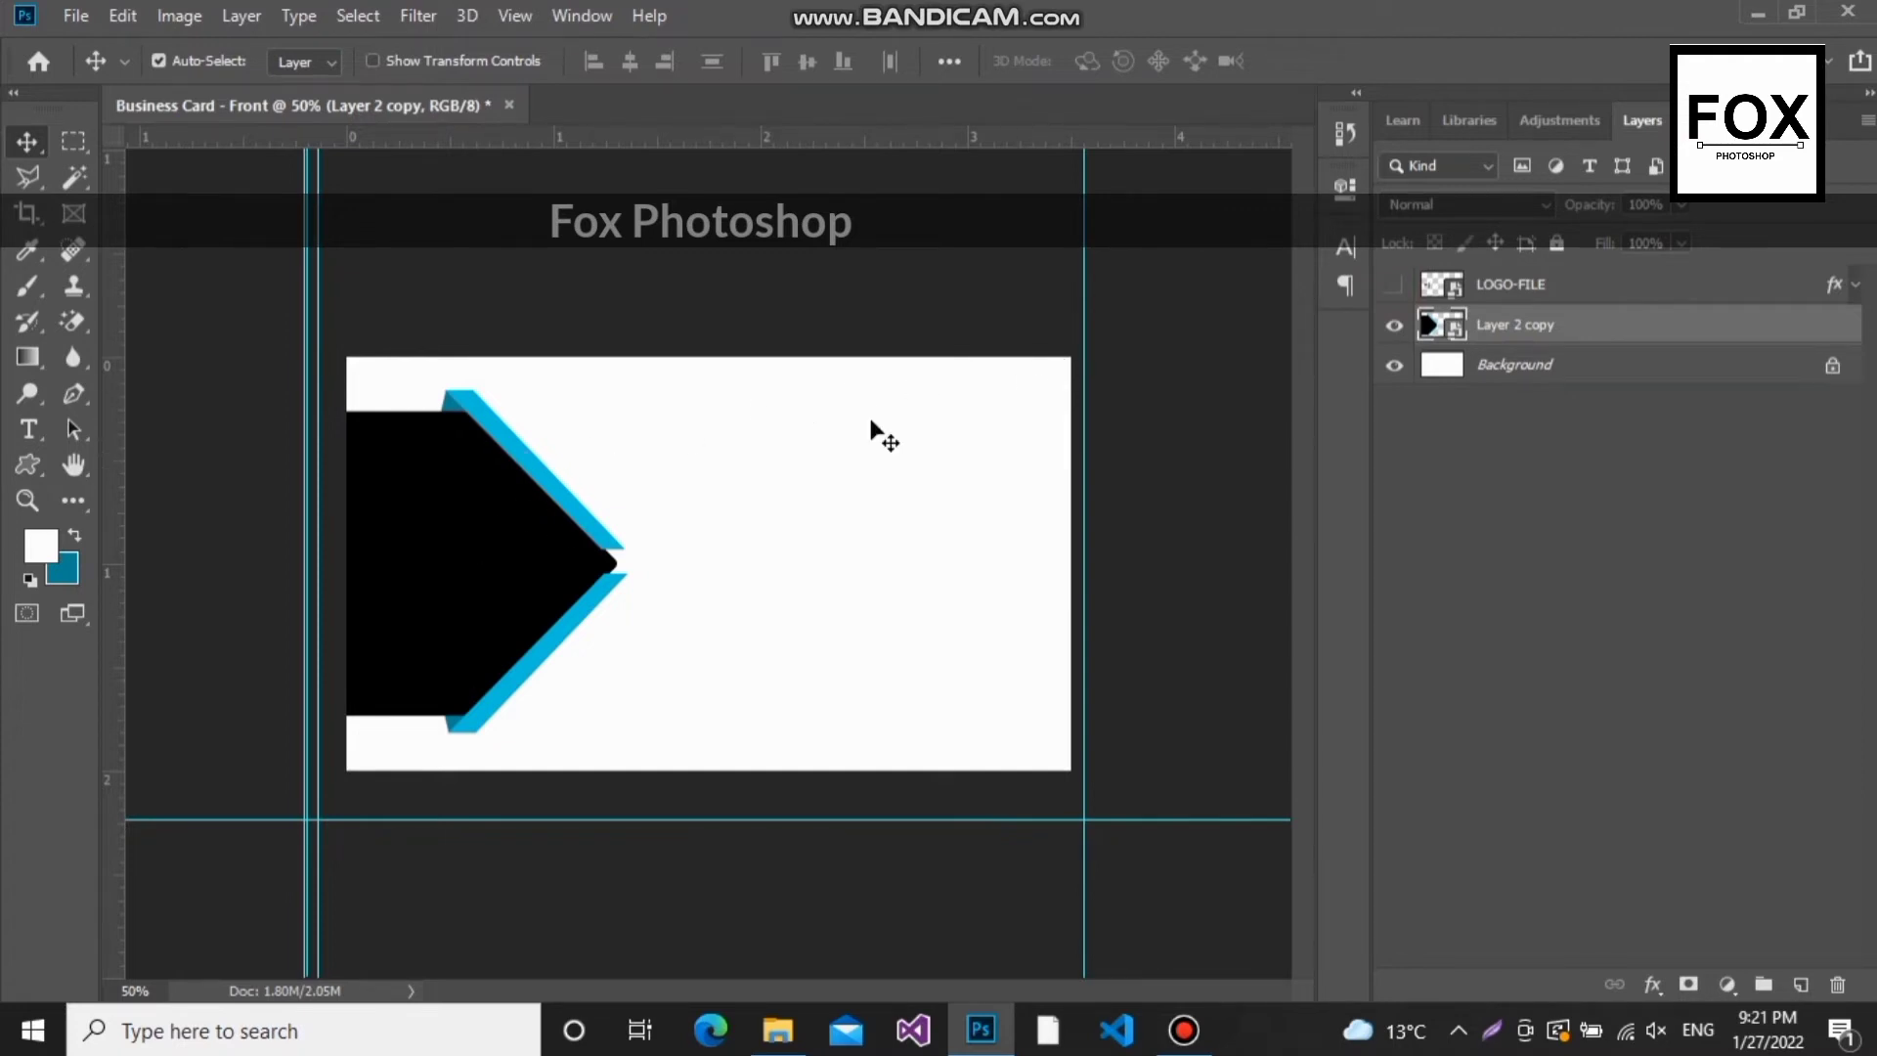
Step: Duplicate the Layer 2 copy arrow and move the duplicate to the right side of the card
{"action": "key", "text": "ctrl+j"}
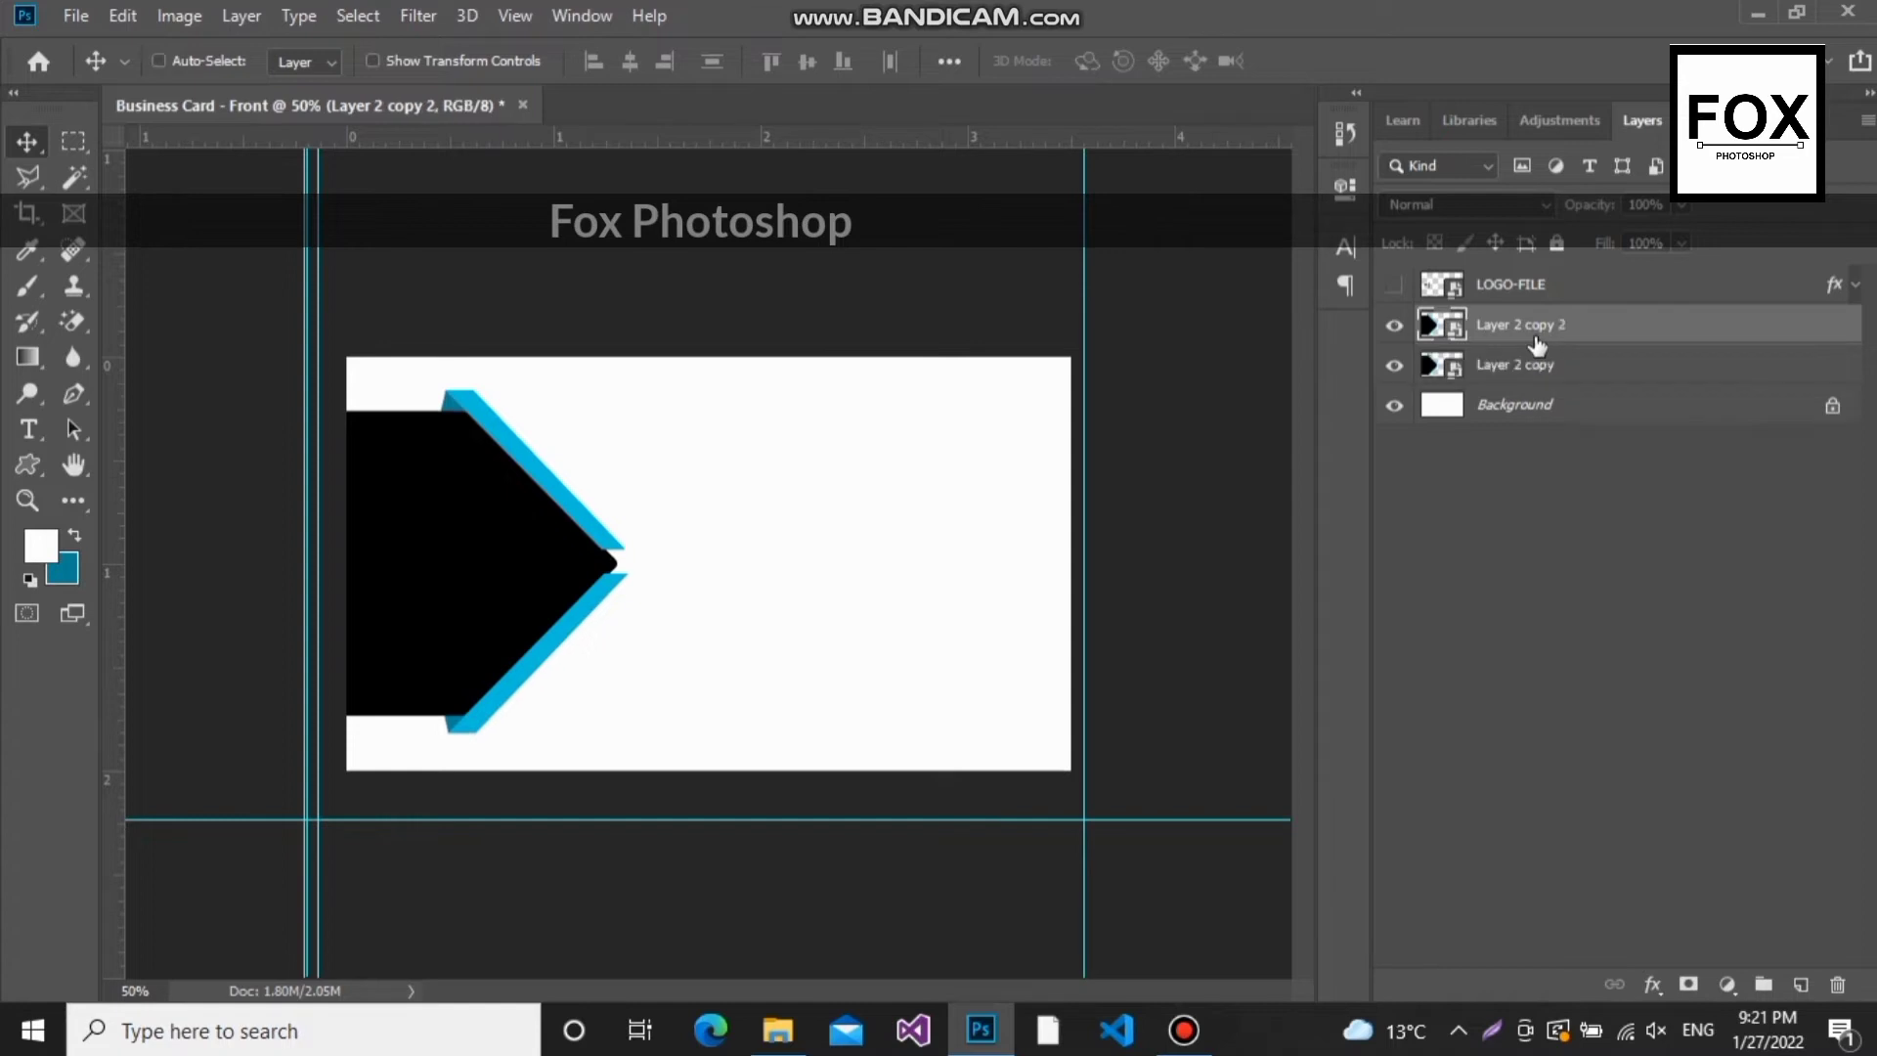
{"action": "left_click", "coordinate": [493, 513]}
{"action": "left_click_drag", "start_coordinate": [494, 513], "coordinate": [930, 528]}
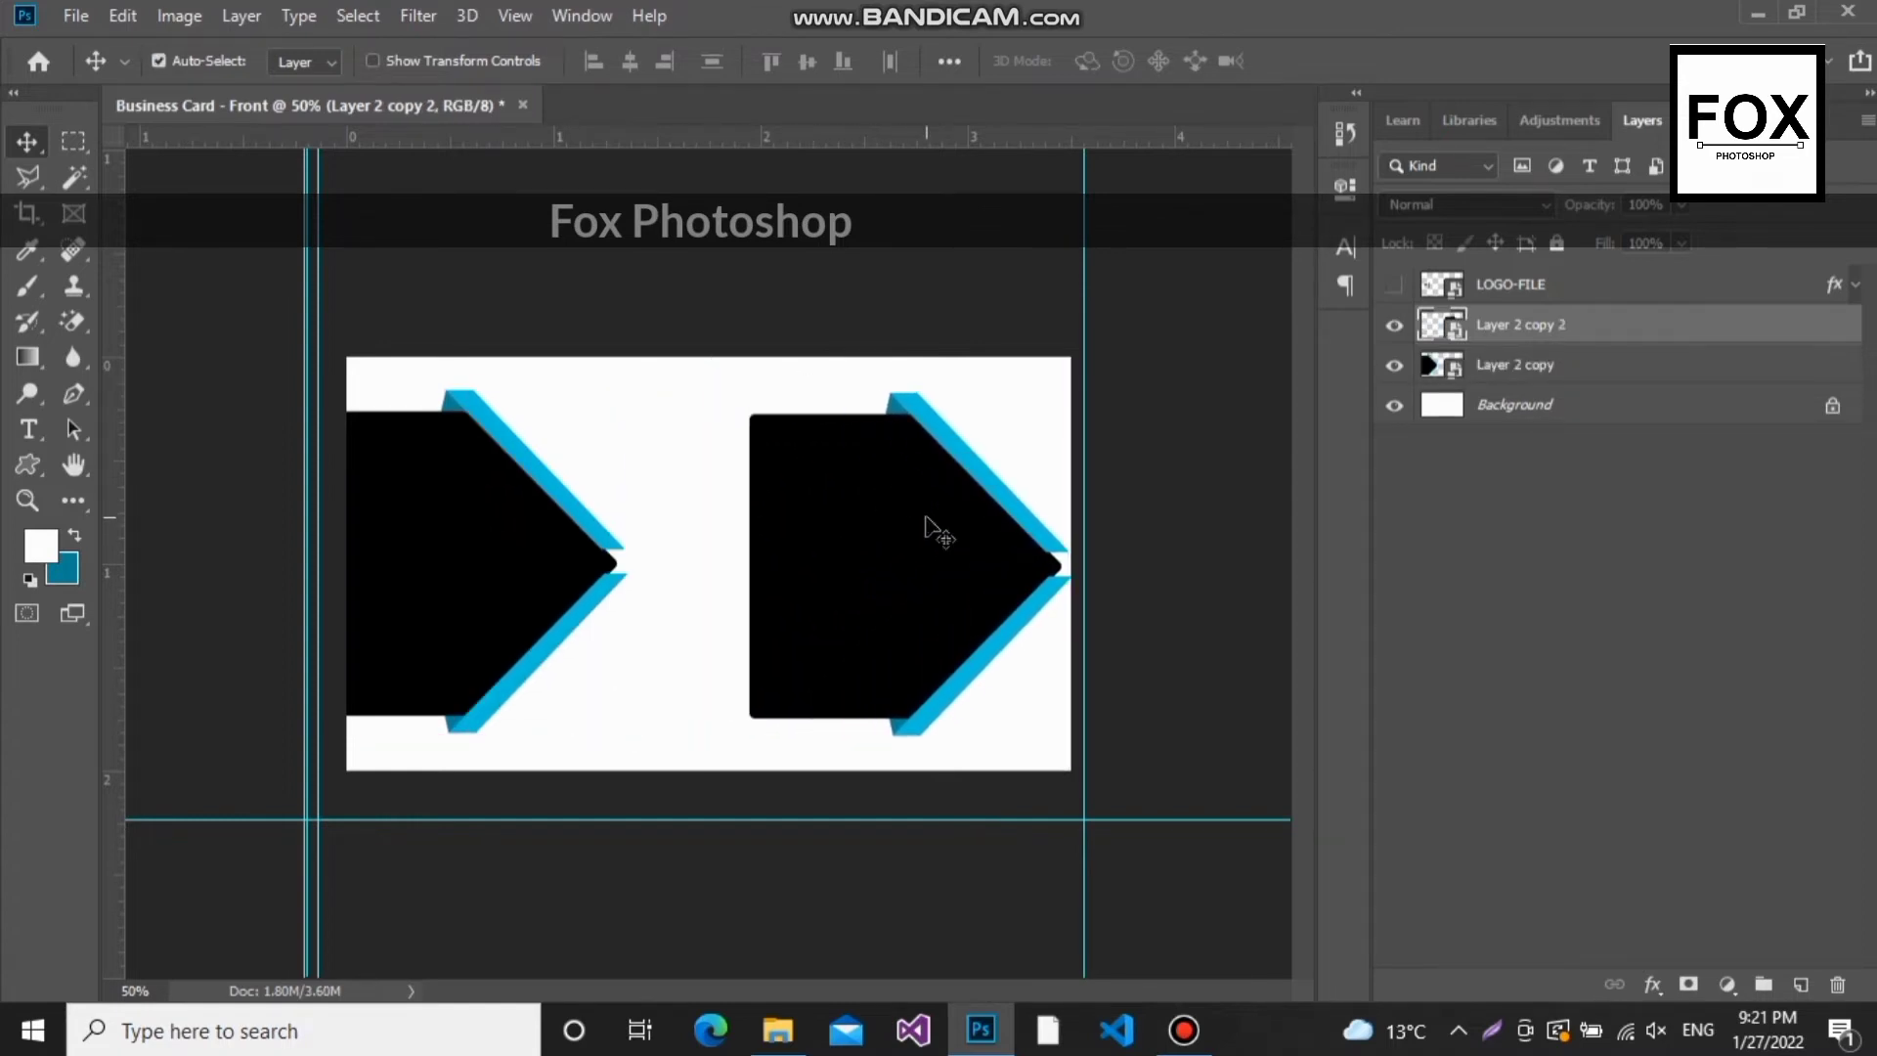
{"action": "right_click", "coordinate": [931, 528]}
{"action": "key", "text": "Escape"}
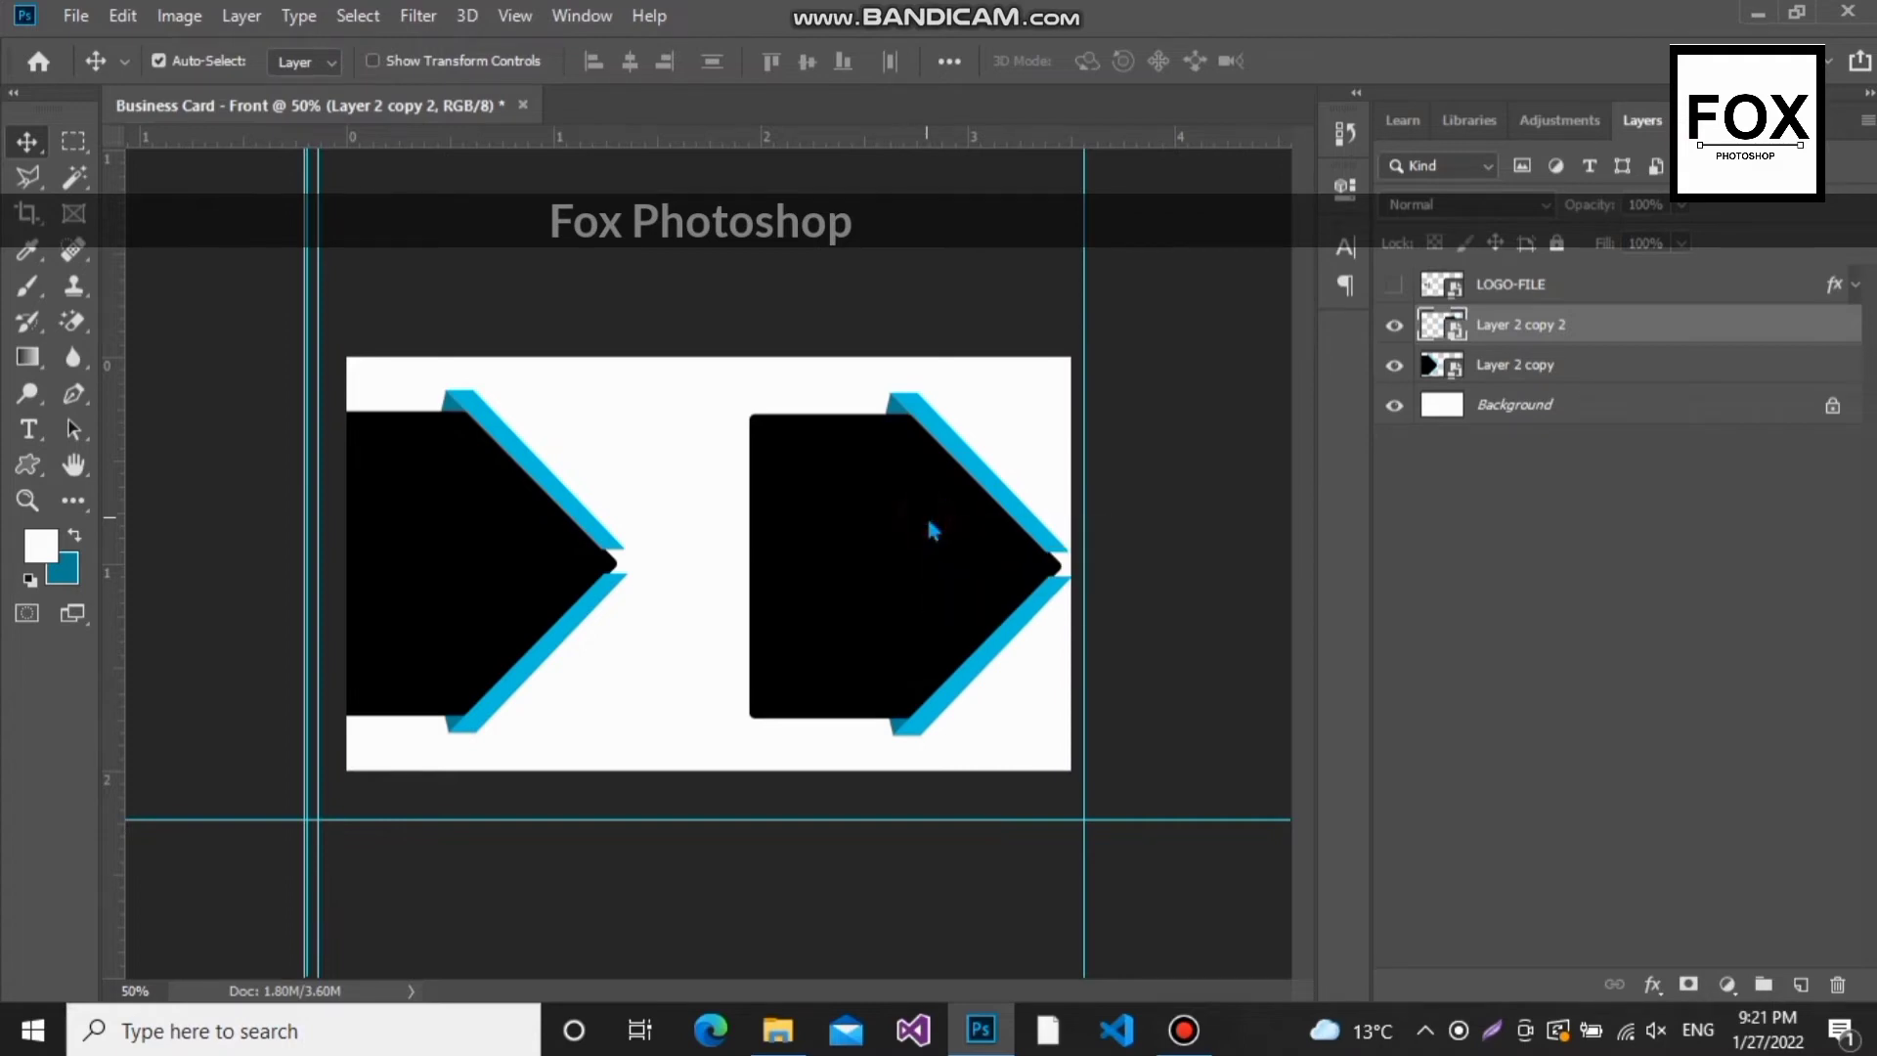
Step: Flip the duplicated arrow horizontally and shift it against the card's right edge, level with the original arrow
{"action": "key", "text": "ctrl+t"}
{"action": "right_click", "coordinate": [885, 515]}
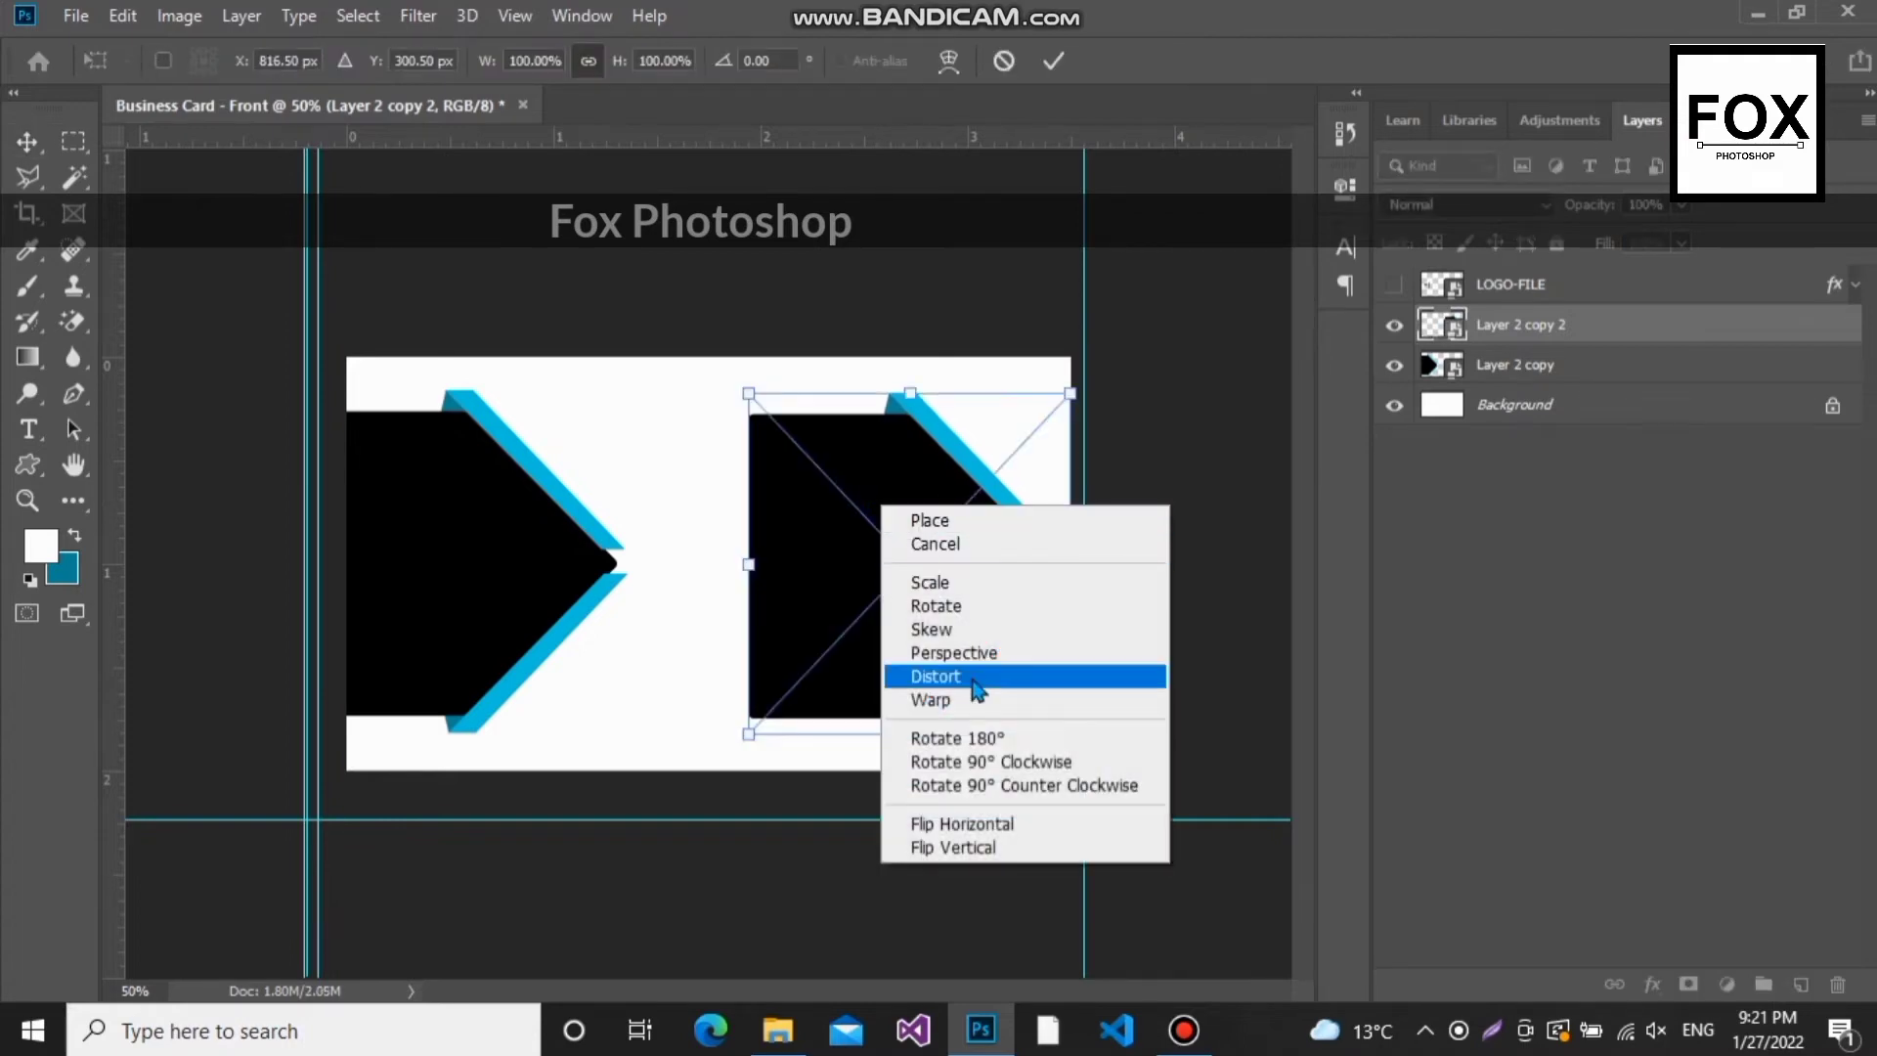
{"action": "left_click", "coordinate": [994, 824]}
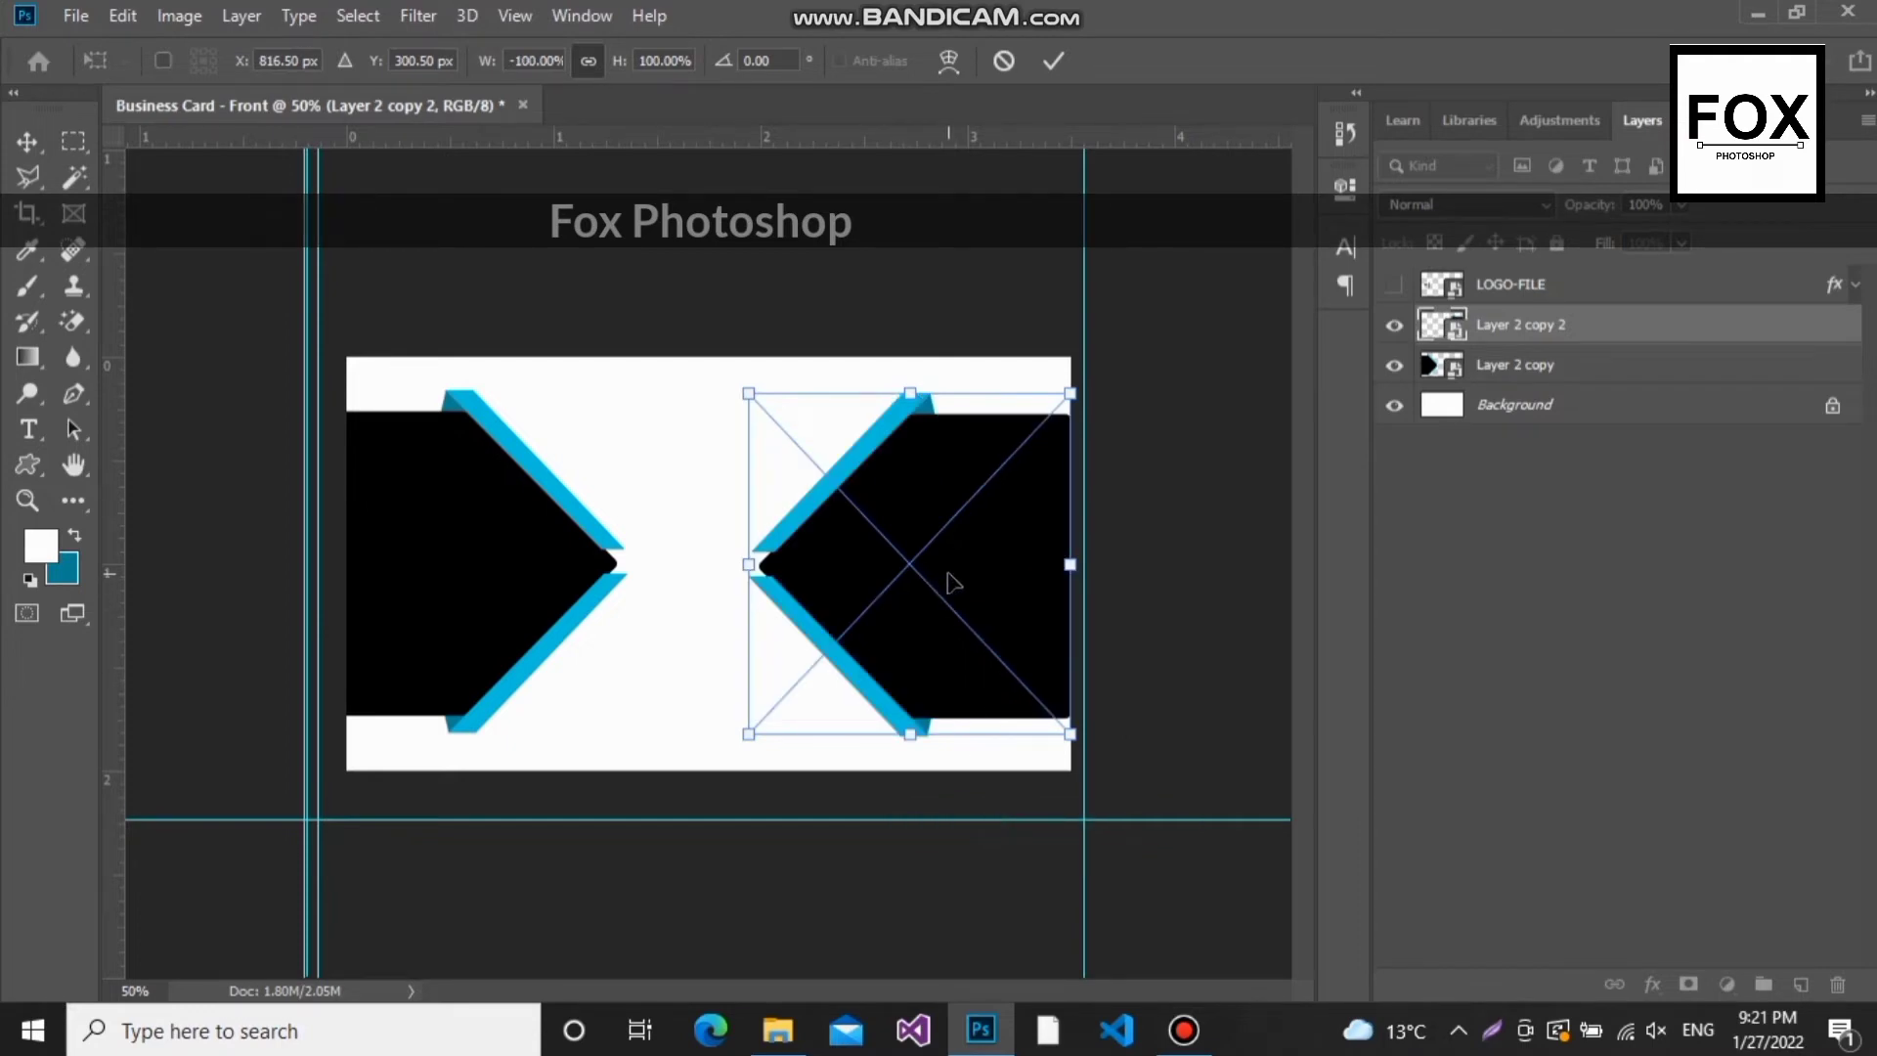
{"action": "left_click_drag", "start_coordinate": [953, 583], "coordinate": [961, 577]}
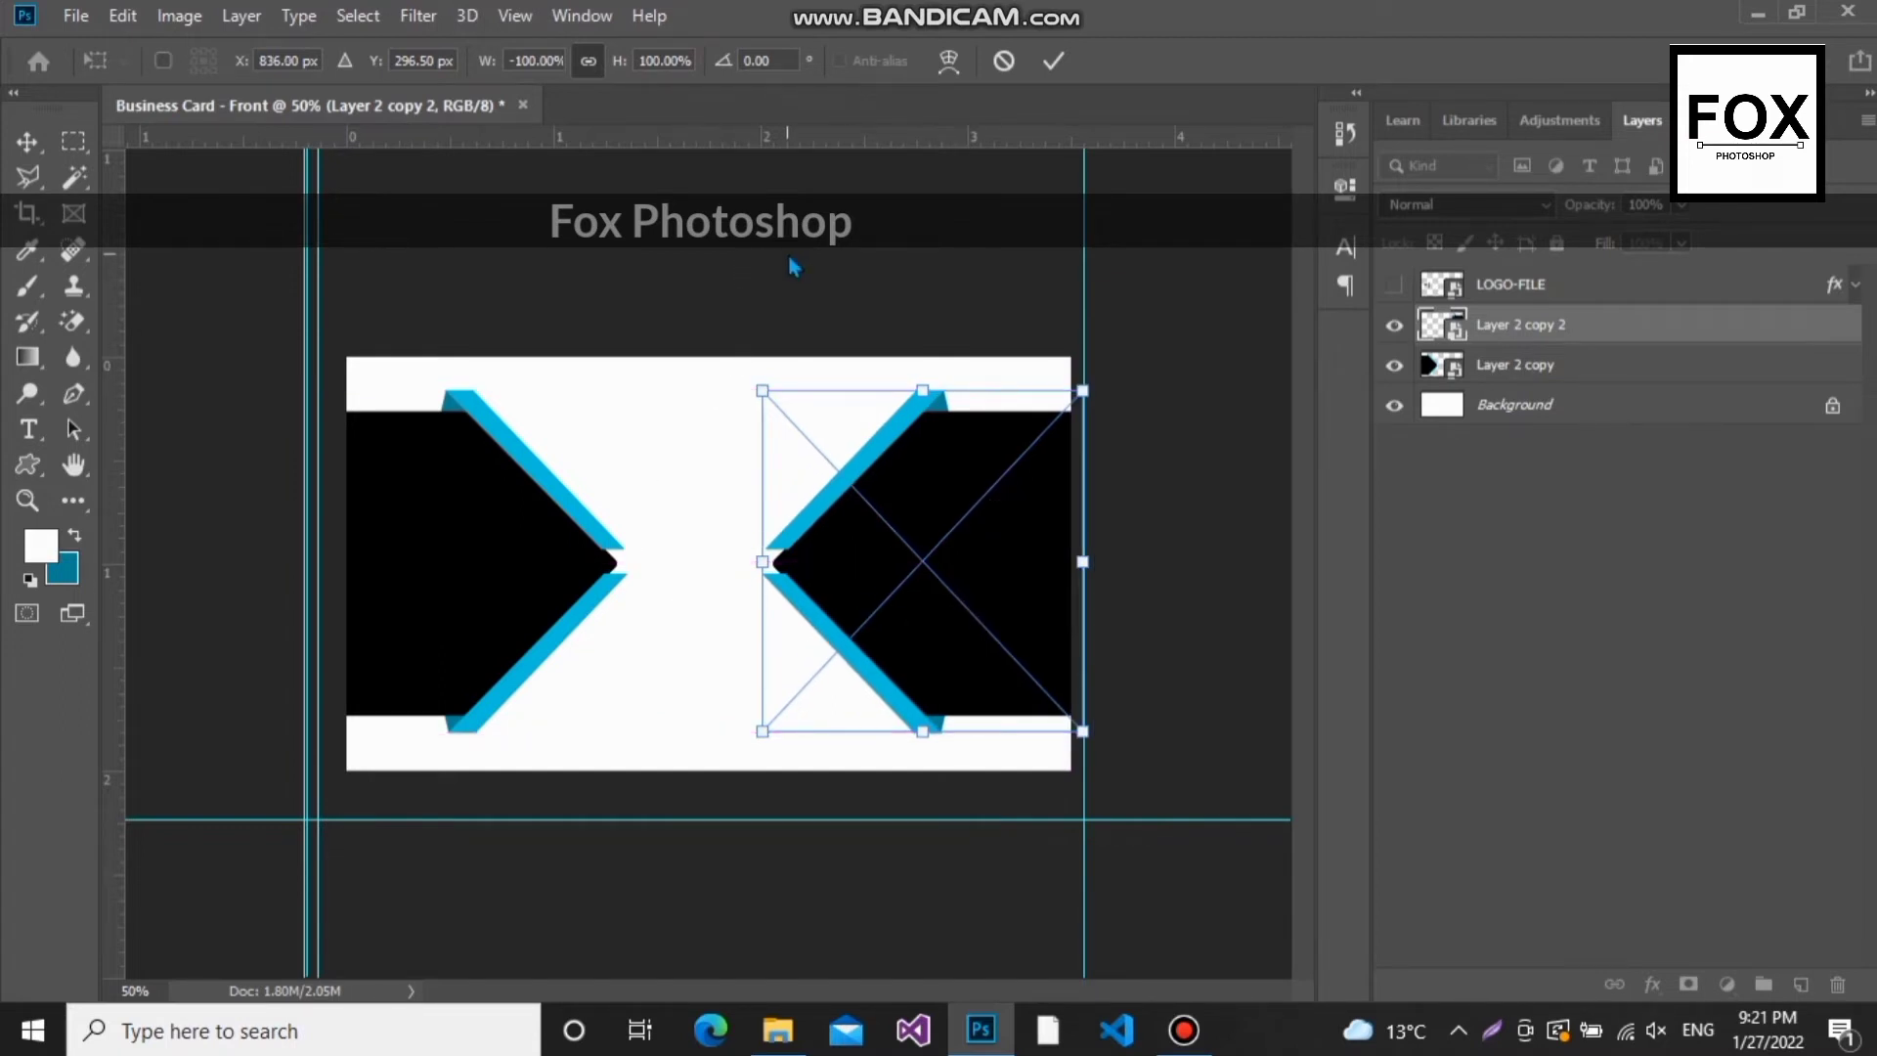
{"action": "key", "text": "Return"}
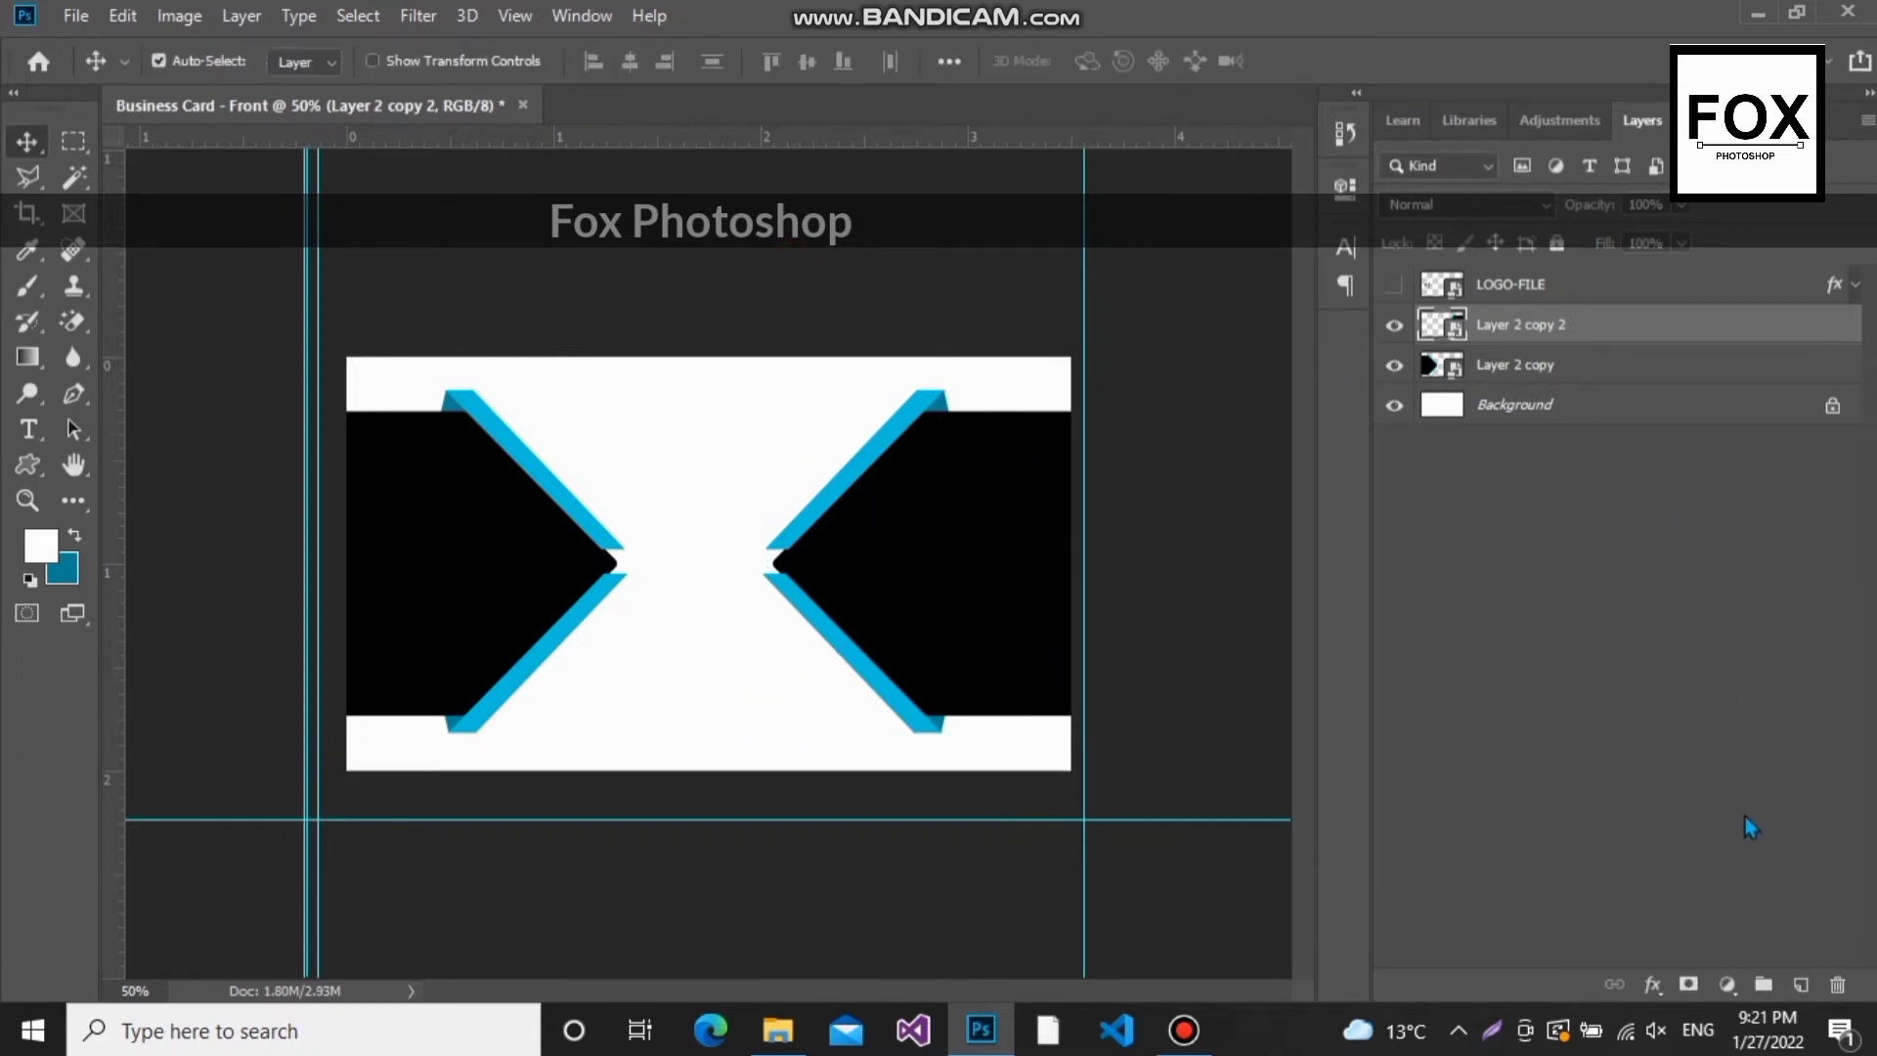
Step: Add an empty layer above the arrows and give the mirrored arrow's layer, Layer 2 copy 2, a layer mask
{"action": "left_click", "coordinate": [1798, 983]}
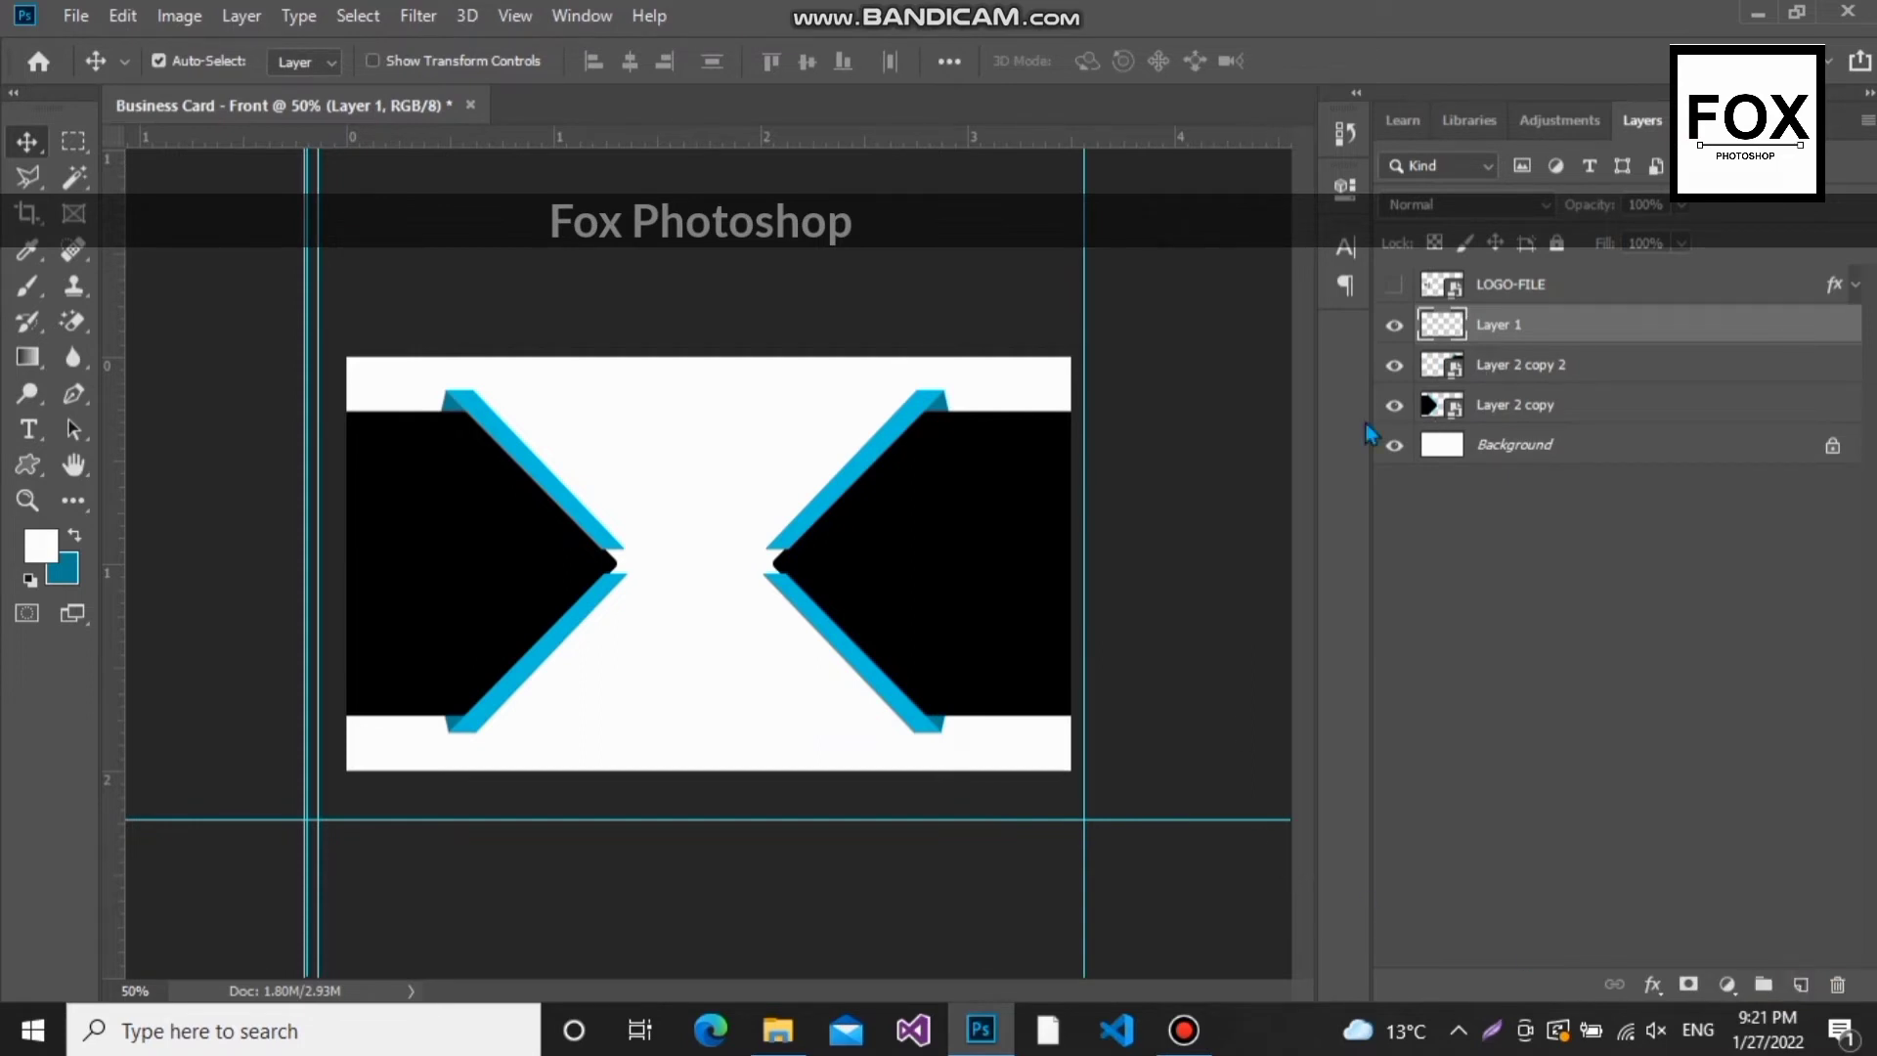
{"action": "left_click", "coordinate": [1531, 377]}
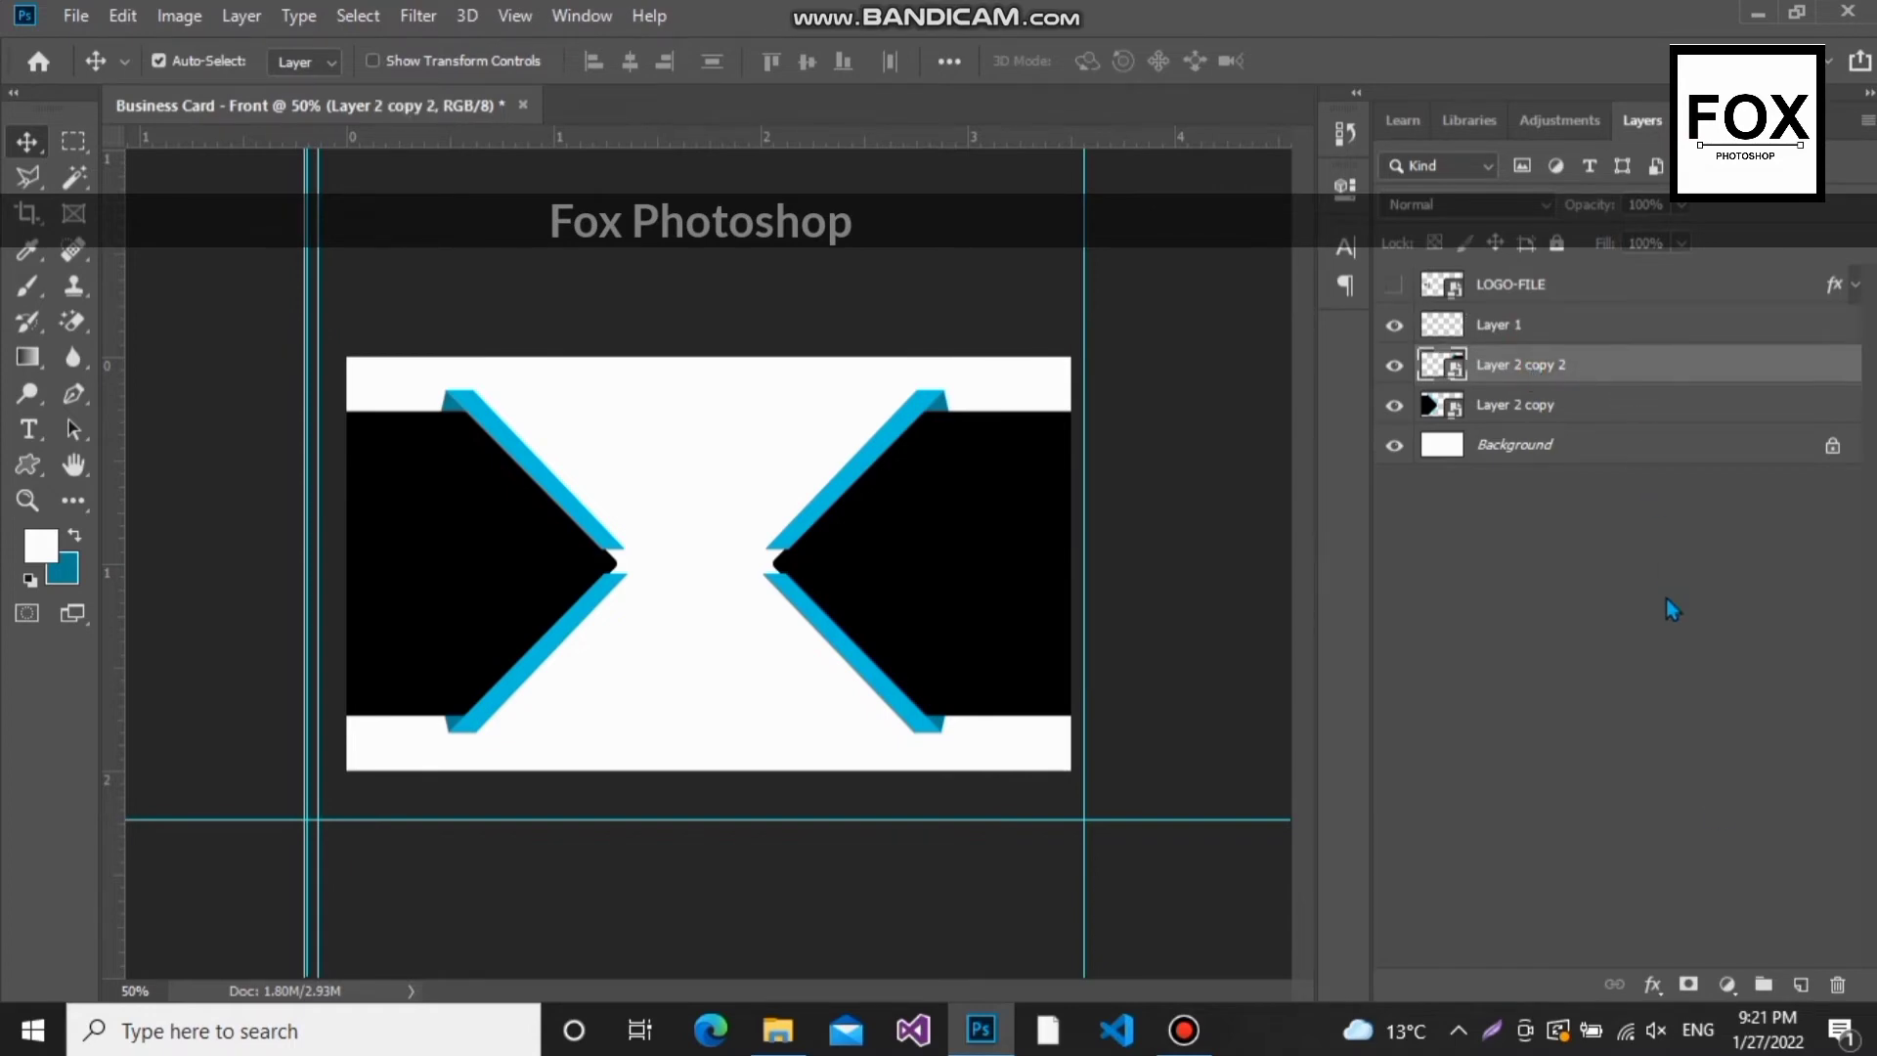
{"action": "left_click", "coordinate": [1689, 984]}
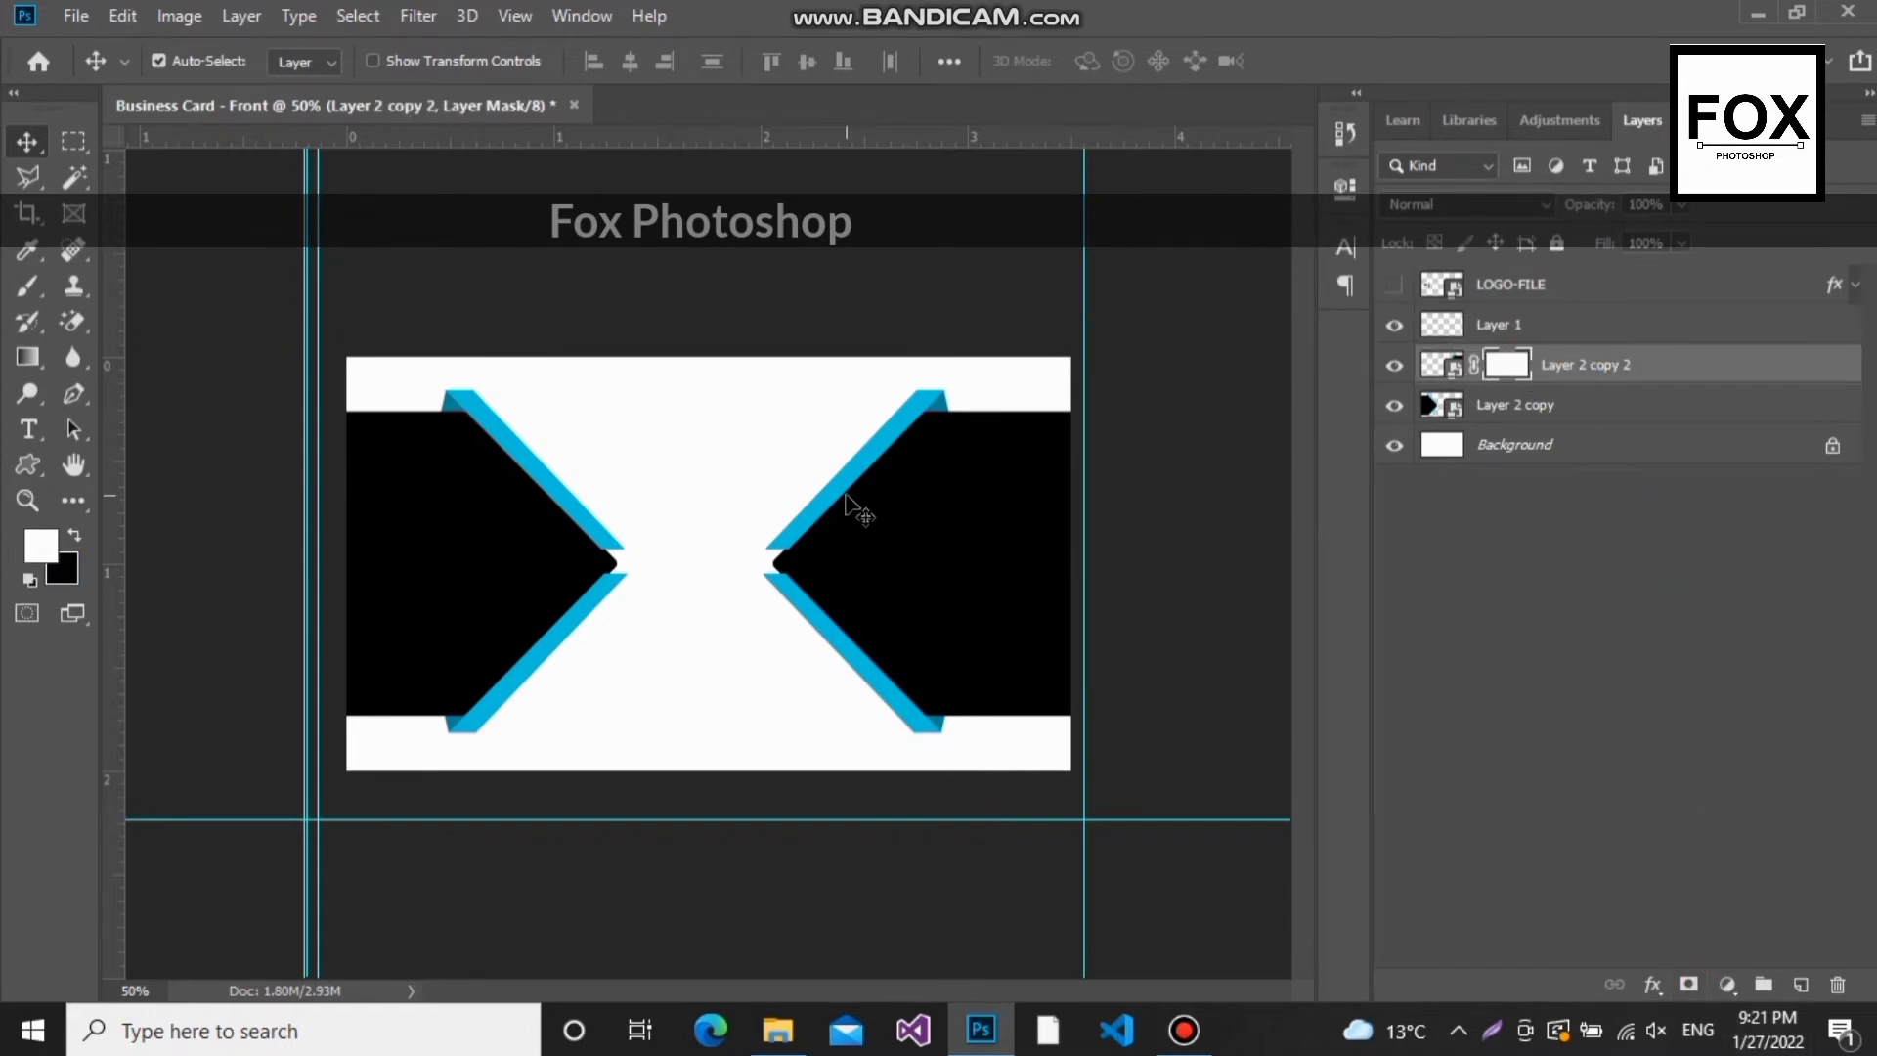
Step: Place horizontal guides below and above the arrow tips, and mask out the mirrored arrow's part above the lower guide
{"action": "left_click", "coordinate": [73, 141]}
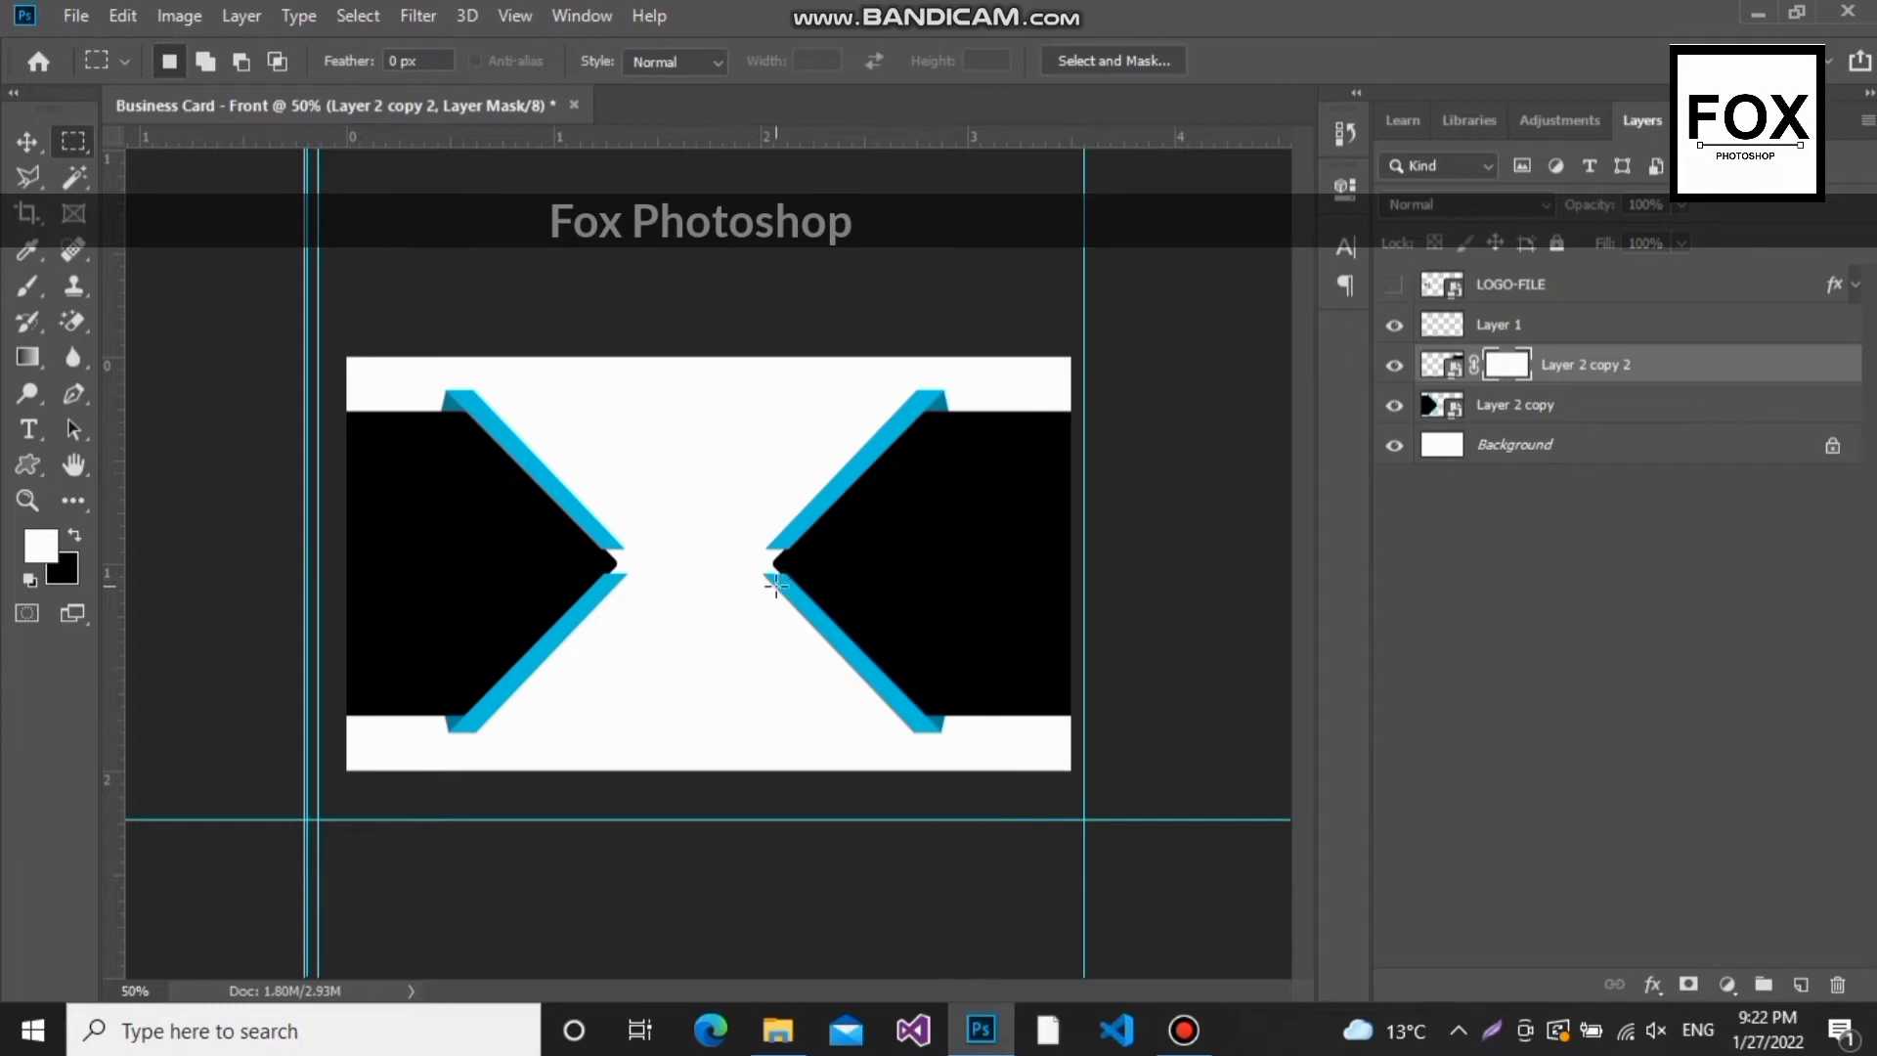
{"action": "left_click_drag", "start_coordinate": [425, 145], "coordinate": [545, 600]}
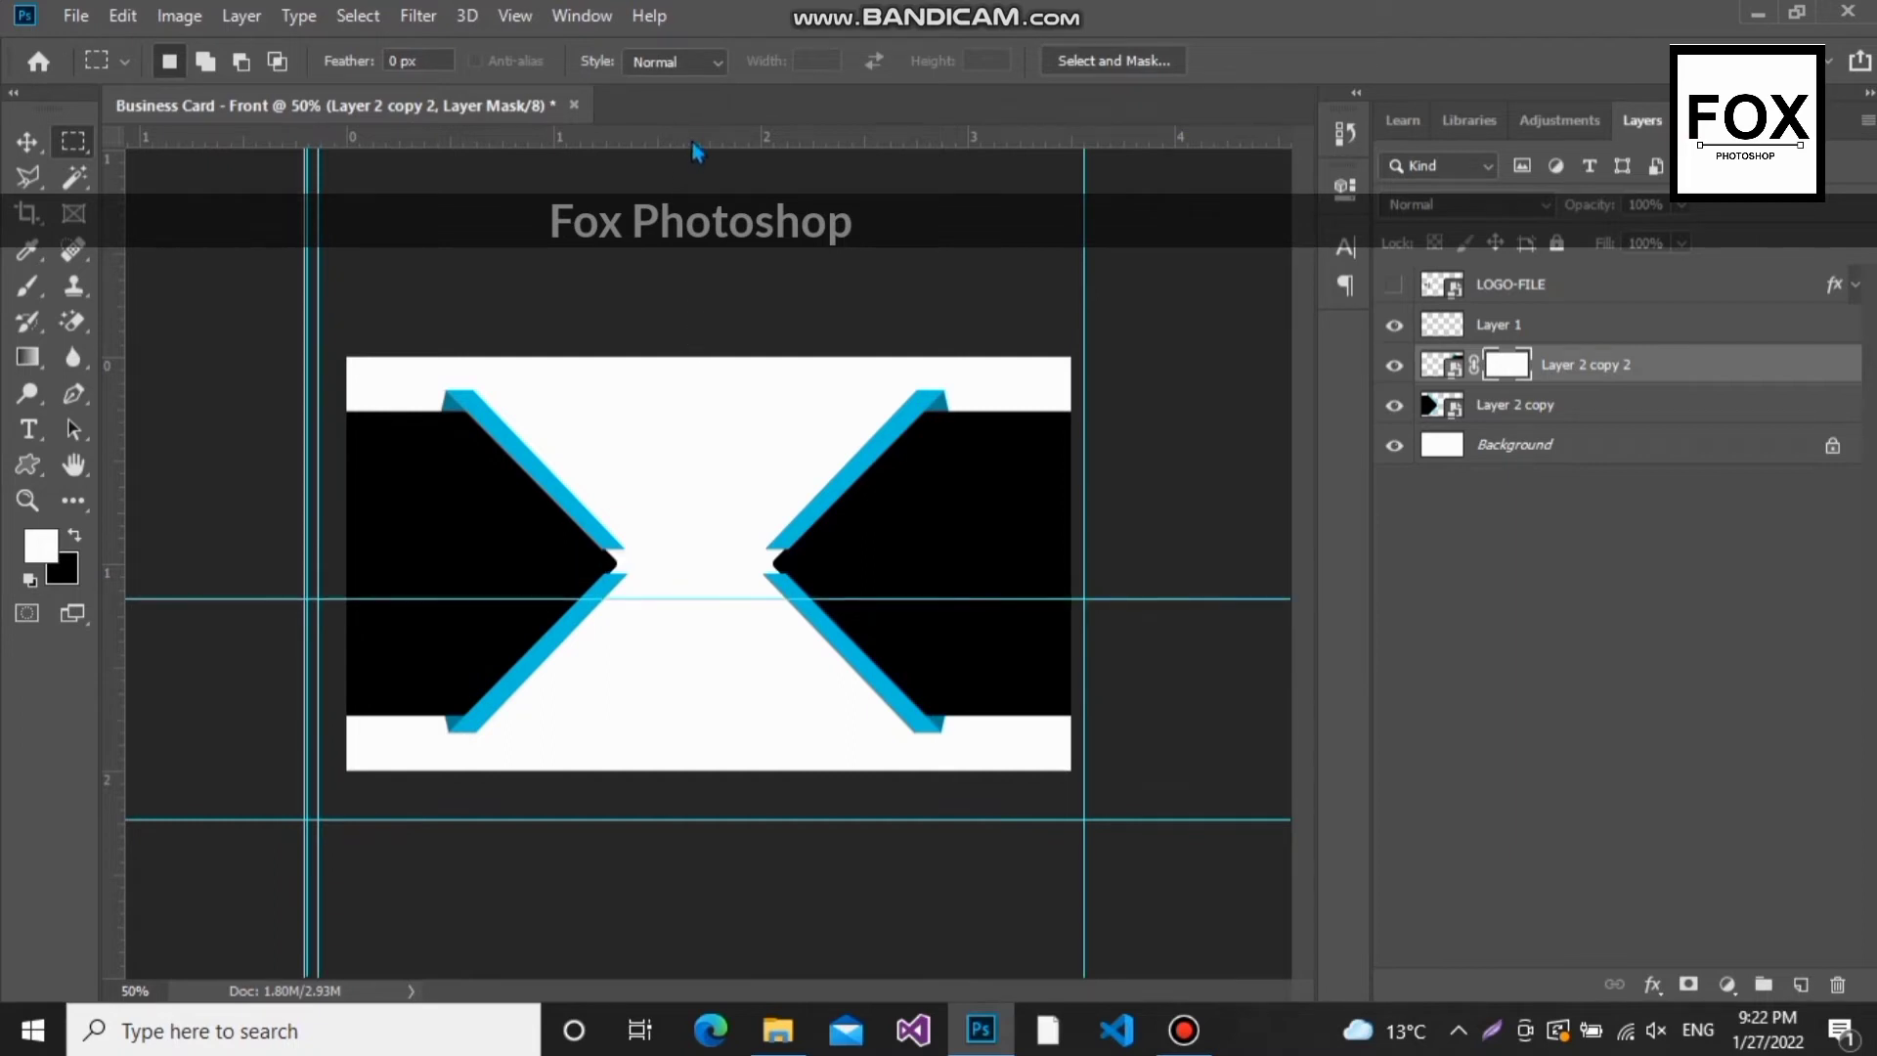
{"action": "left_click_drag", "start_coordinate": [696, 149], "coordinate": [736, 516]}
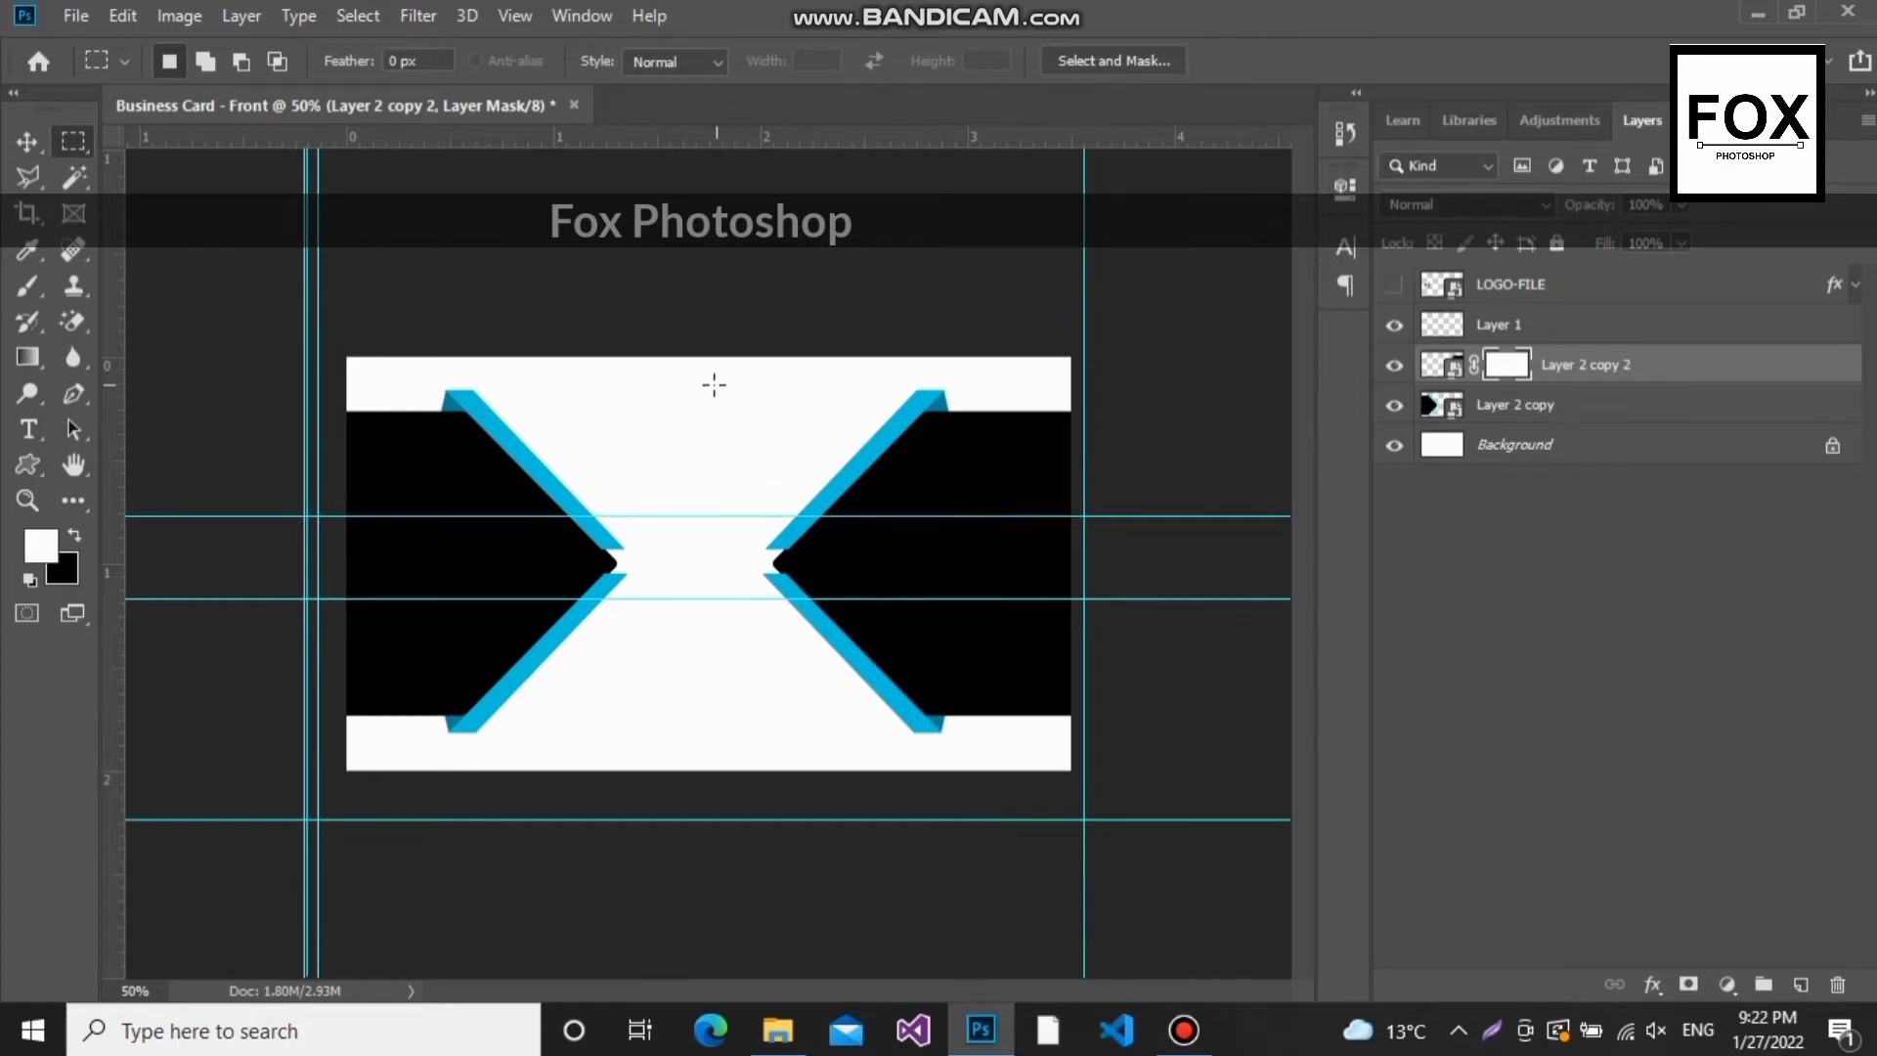
{"action": "left_click_drag", "start_coordinate": [703, 383], "coordinate": [1093, 591]}
{"action": "key", "text": "Delete"}
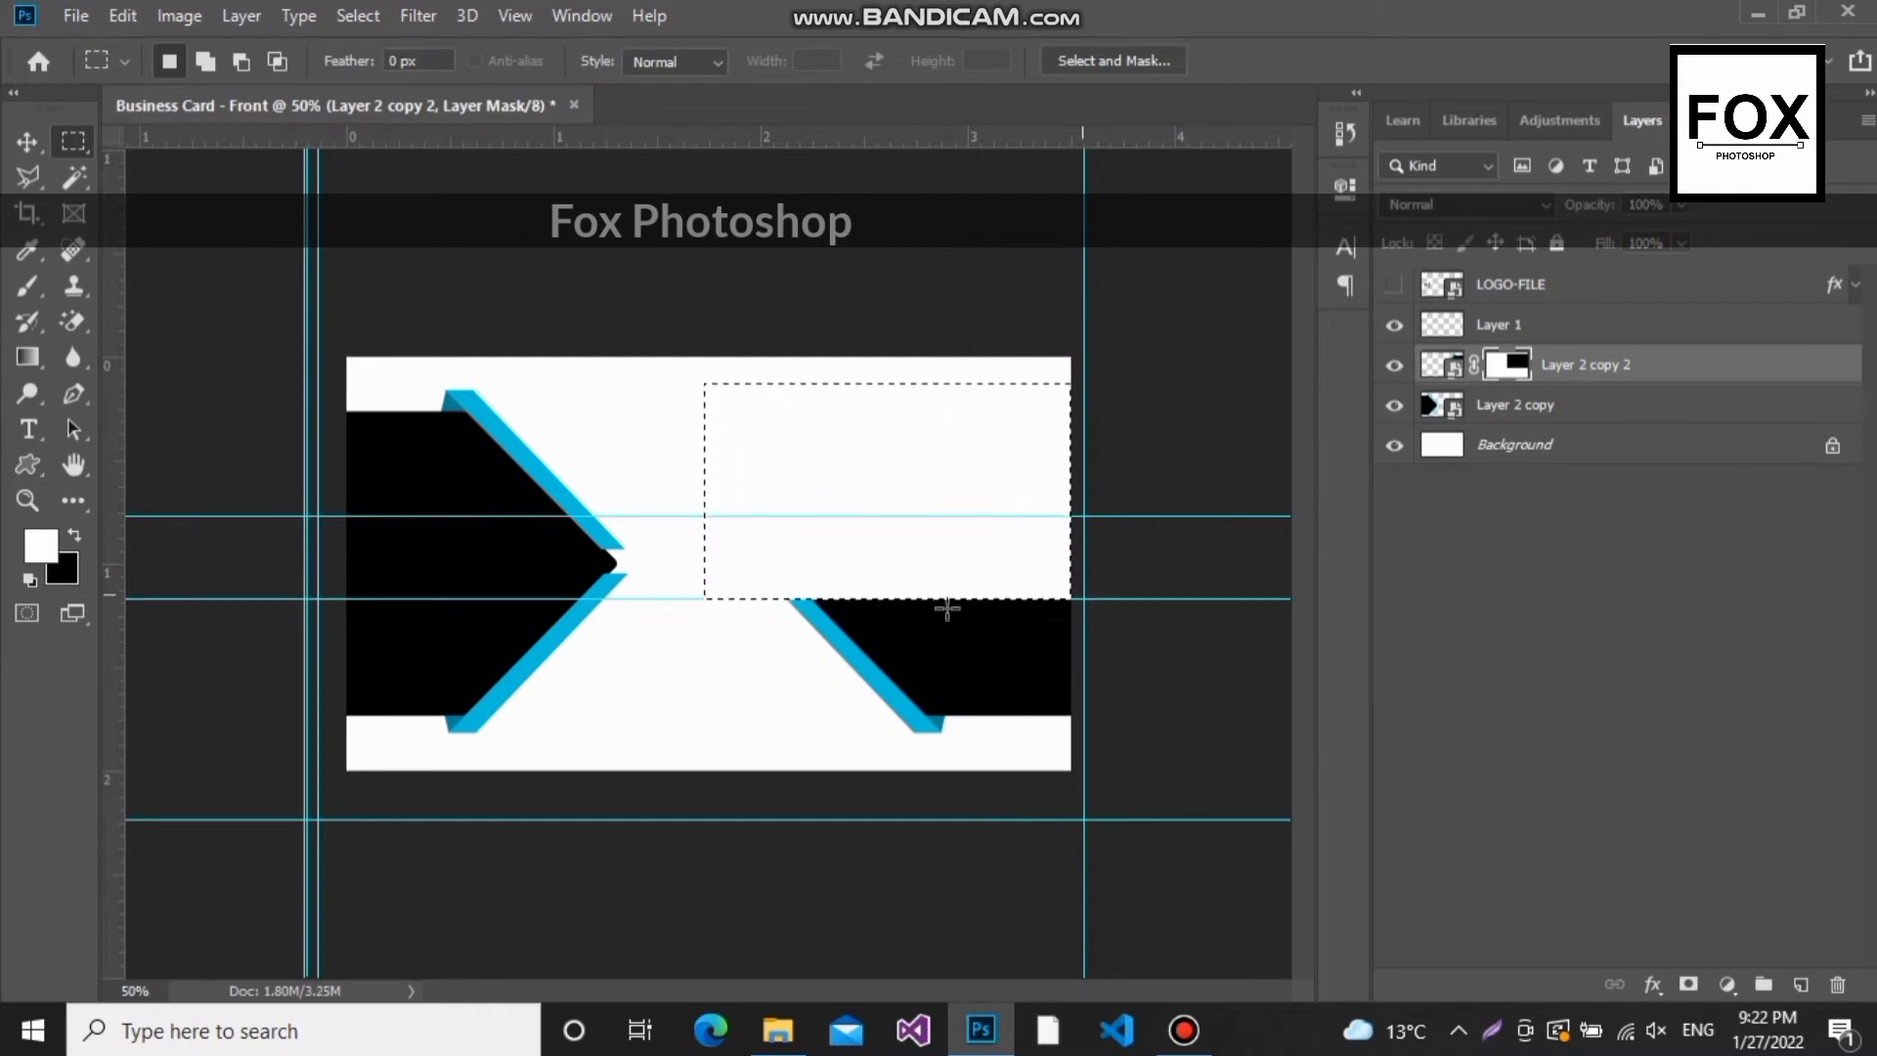
Step: Add a layer mask to Layer 2 copy and mask out the left arrow below the upper guide, leaving nothing selected
{"action": "left_click", "coordinate": [1591, 406]}
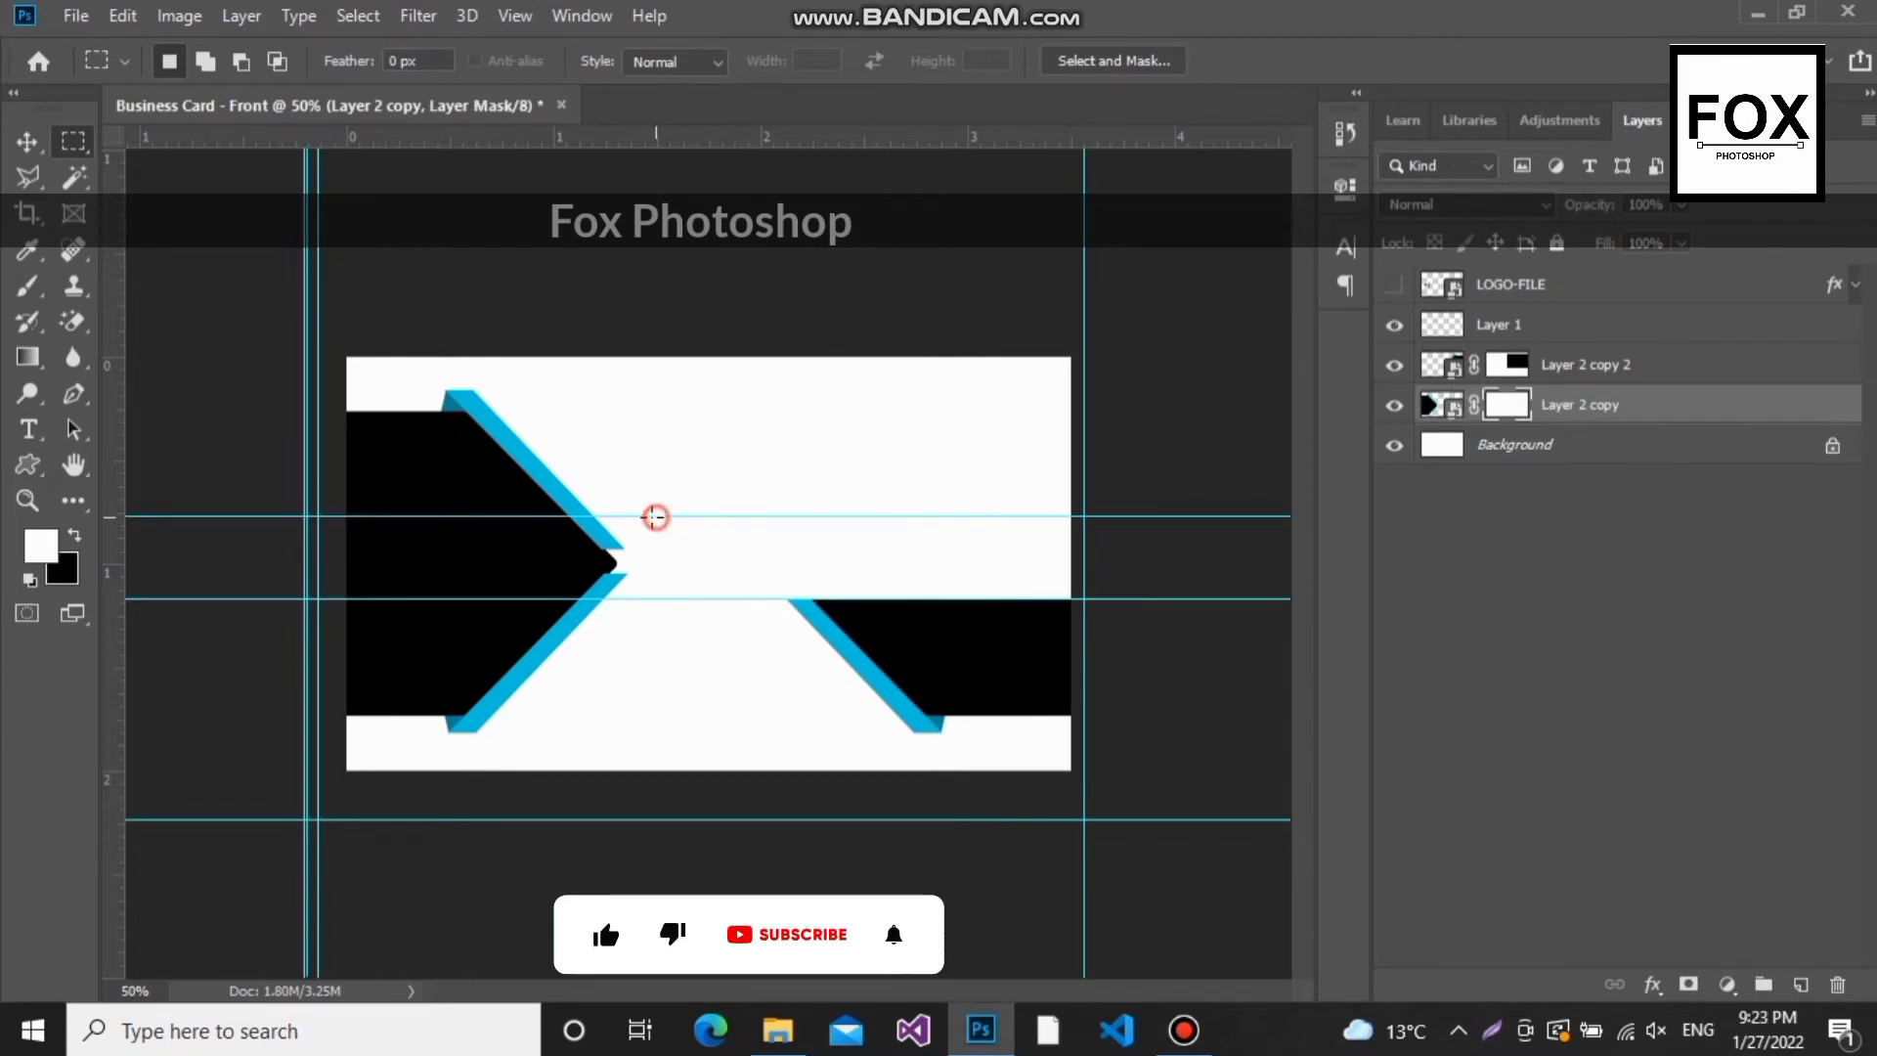
{"action": "left_click_drag", "start_coordinate": [654, 516], "coordinate": [314, 751]}
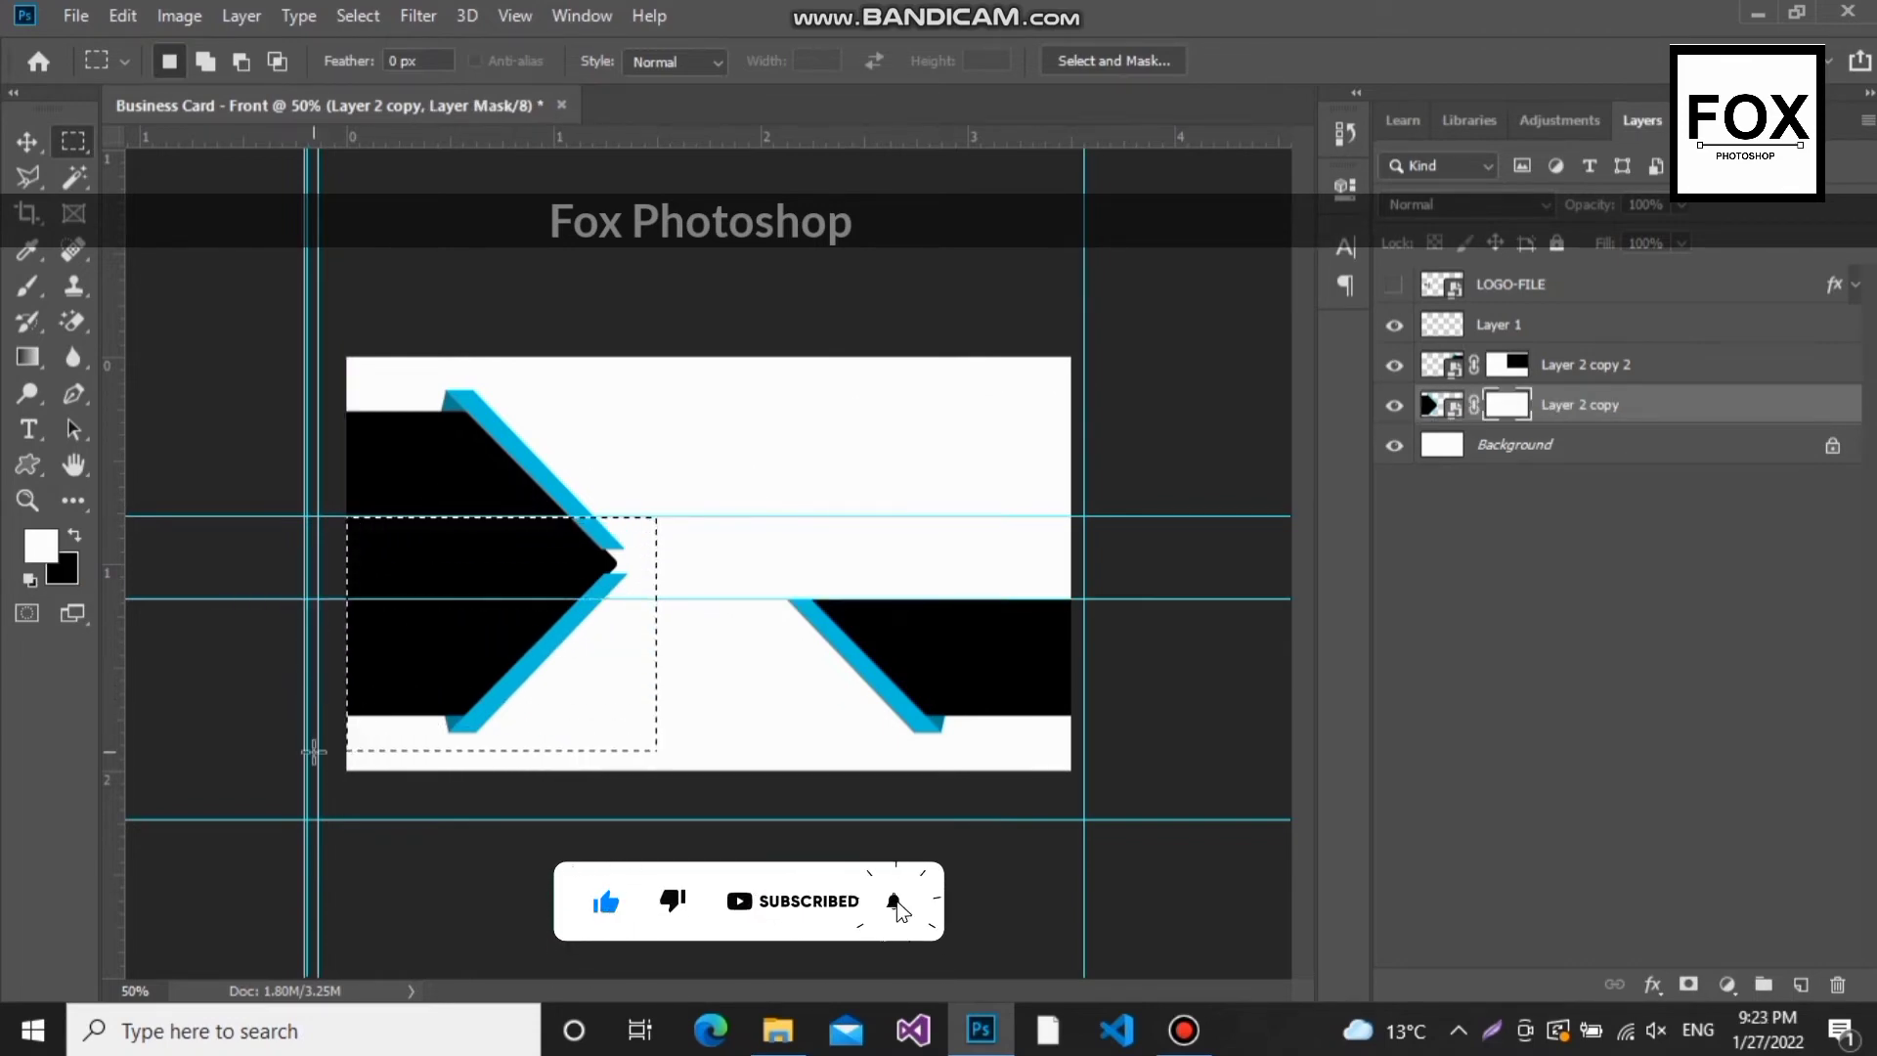
{"action": "key", "text": "Delete"}
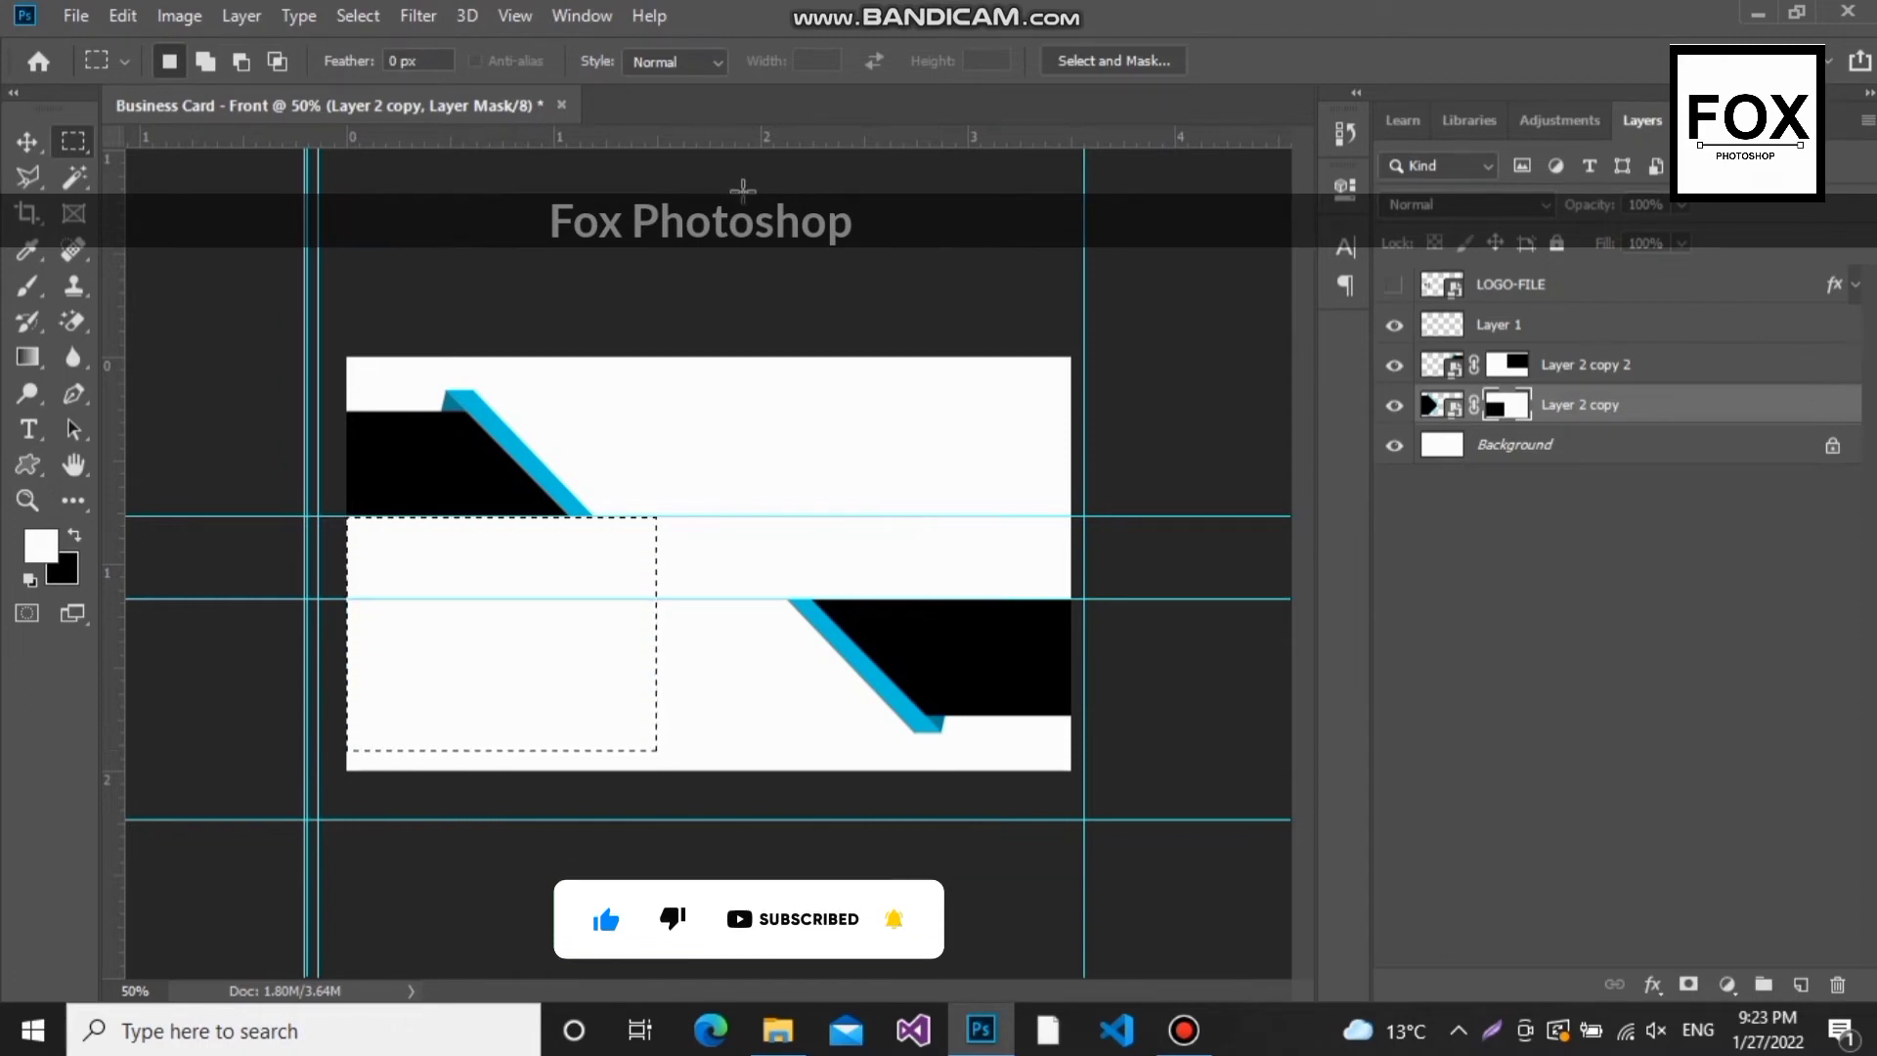
{"action": "key", "text": "ctrl+d"}
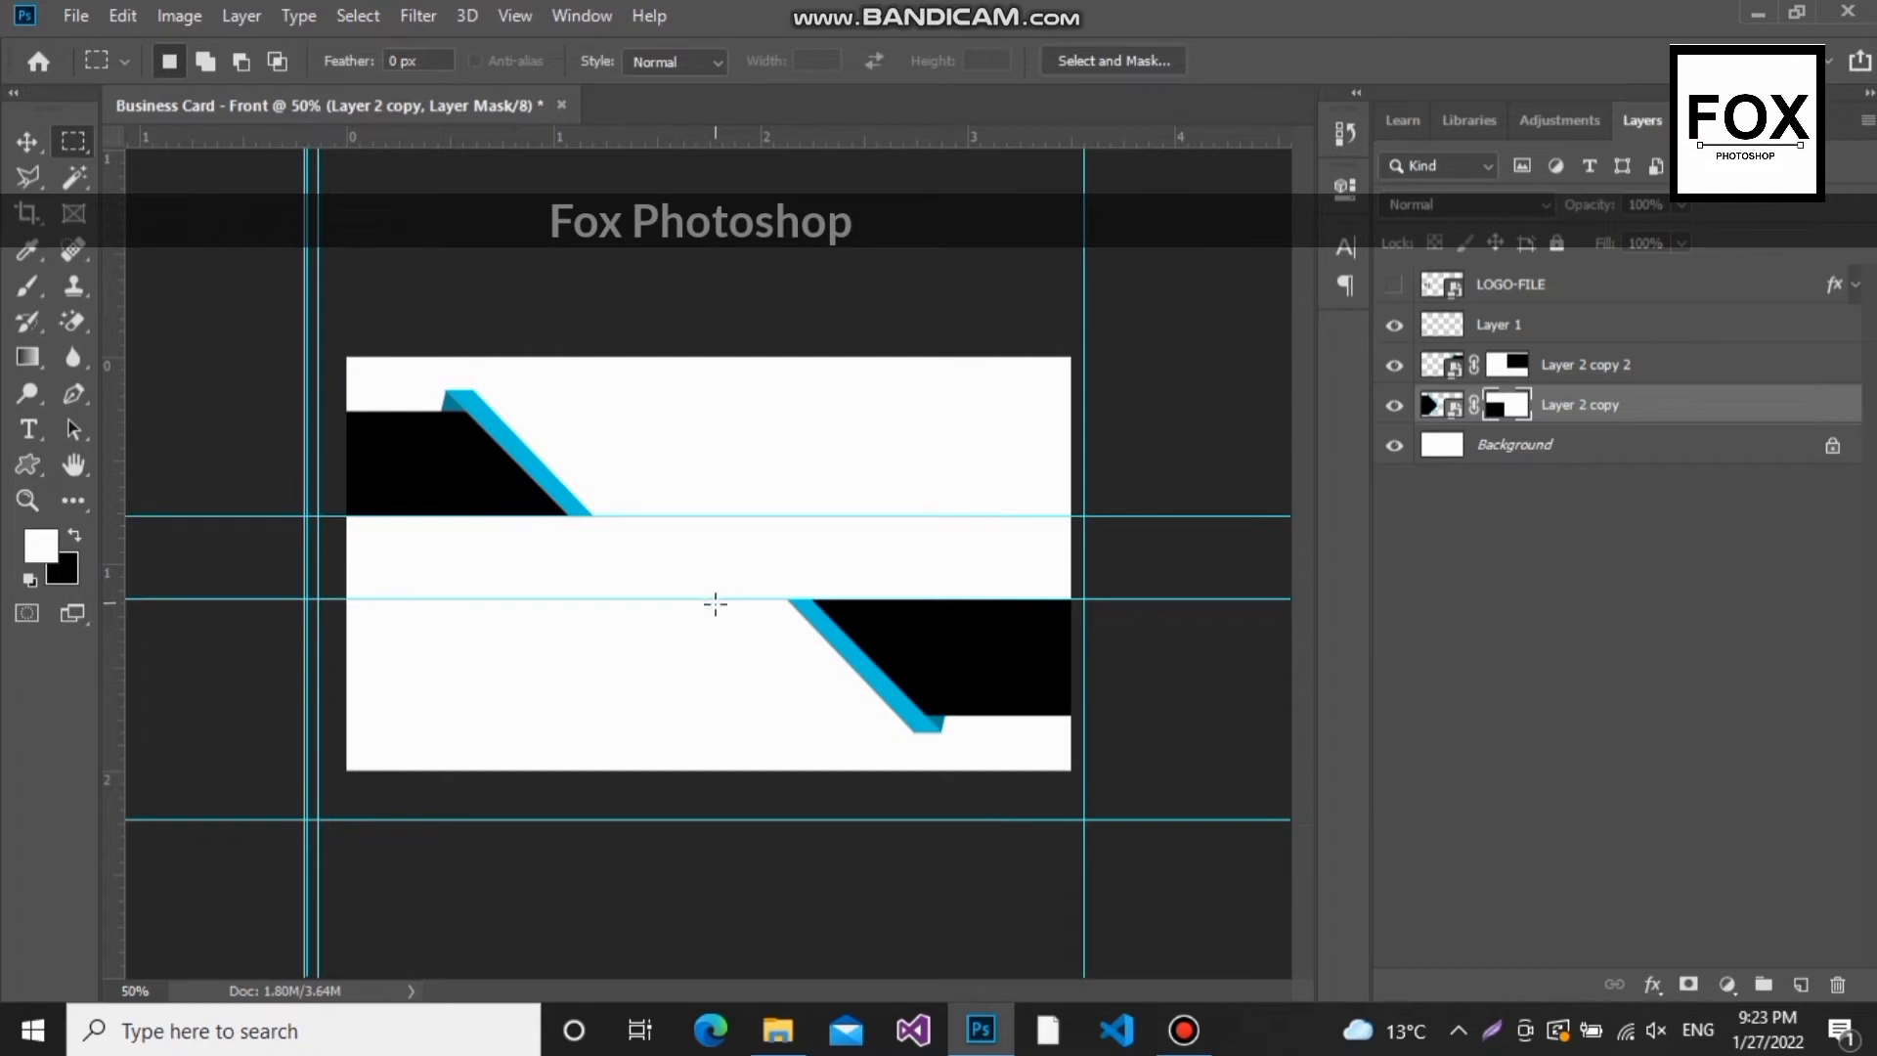
Step: Move the two horizontal guides off the card, the lower one below it and the upper one above it
{"action": "left_click", "coordinate": [26, 142]}
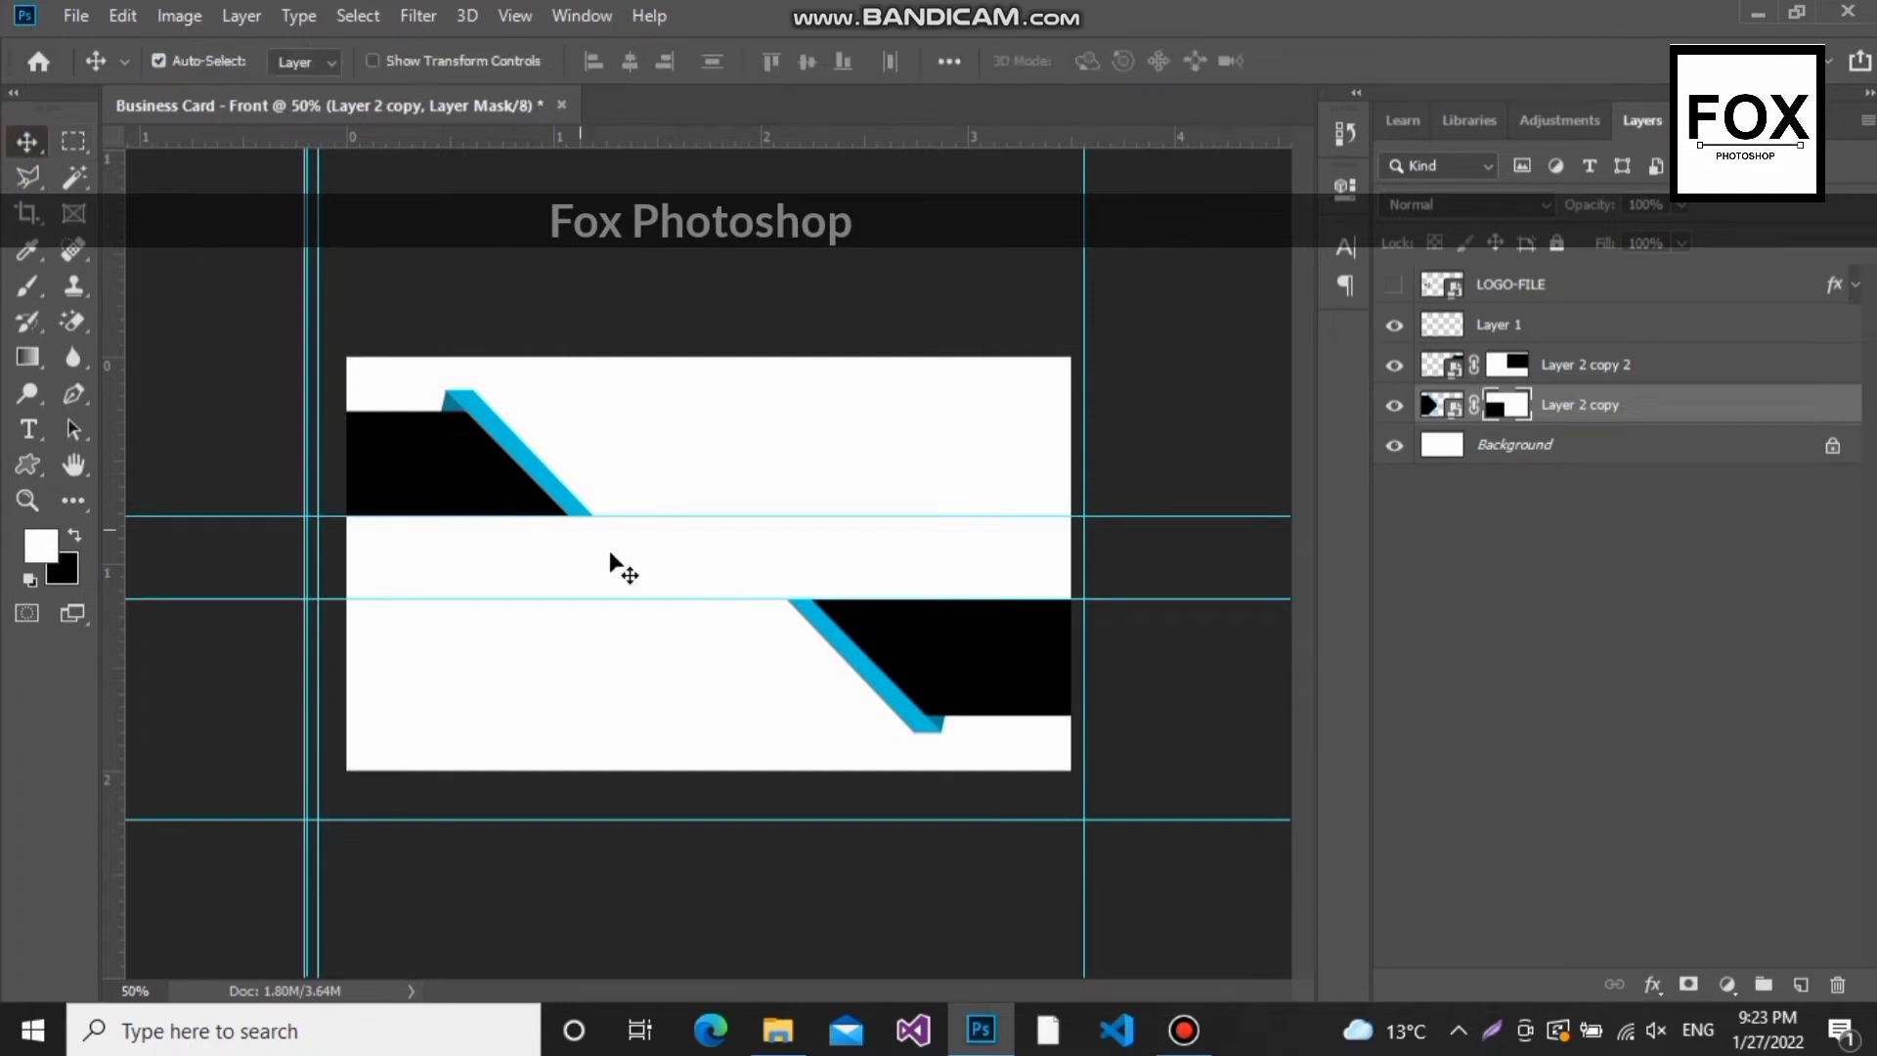
{"action": "left_click_drag", "start_coordinate": [664, 600], "coordinate": [678, 832]}
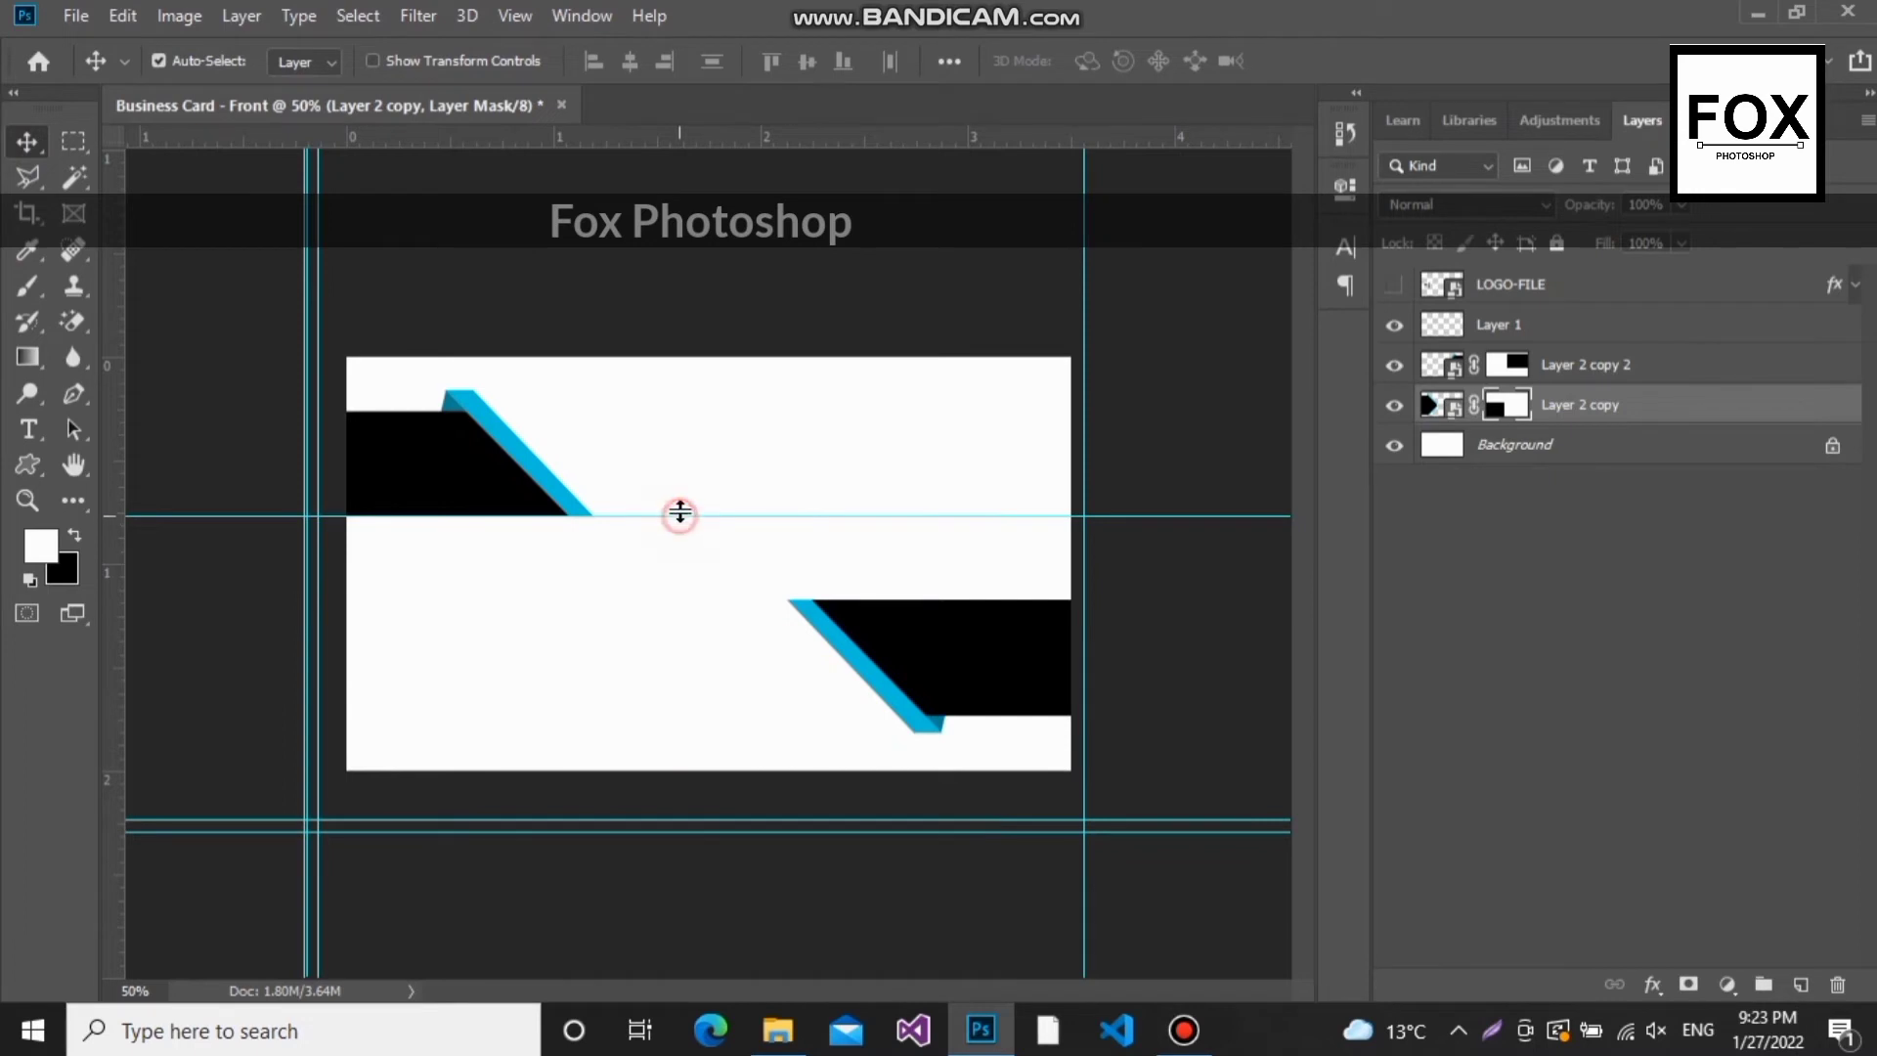
{"action": "left_click_drag", "start_coordinate": [678, 513], "coordinate": [678, 280]}
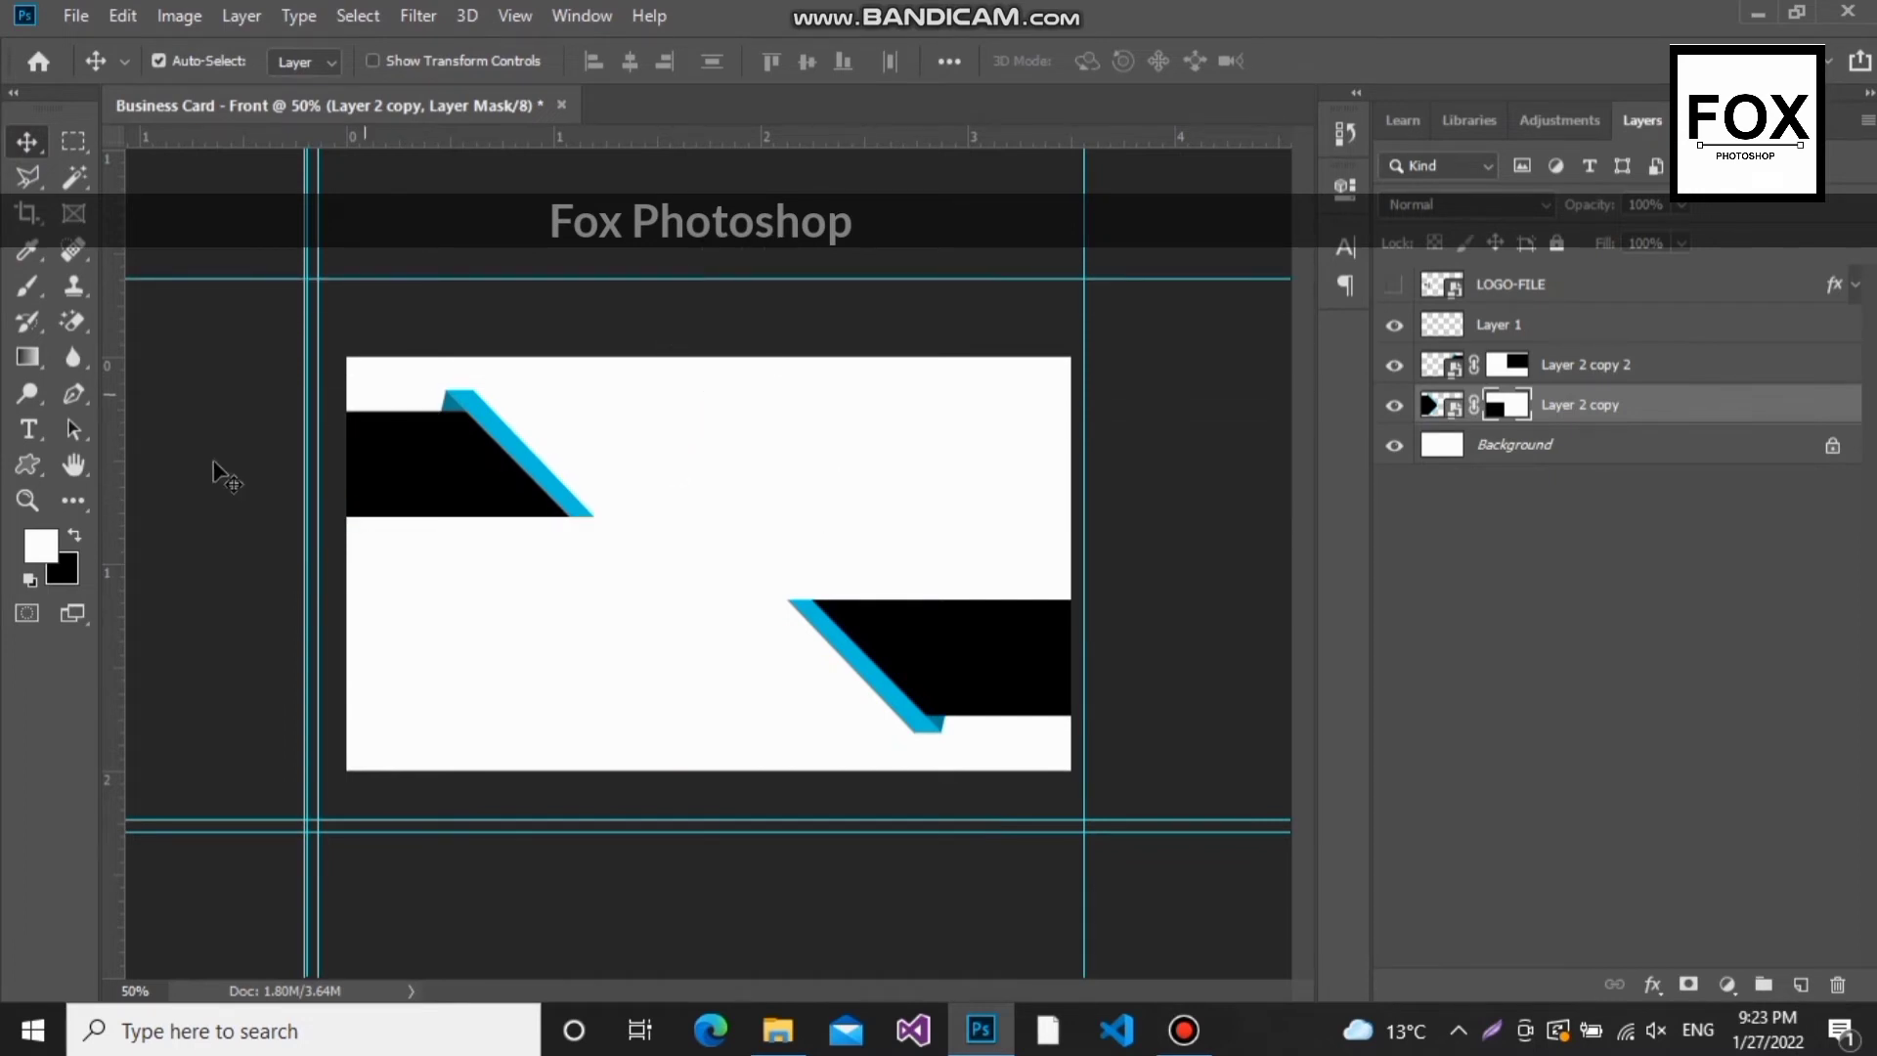
Step: Show the logo again, move it to the card's upper right area and scale it down proportionally to about 3.48%
{"action": "left_click", "coordinate": [1395, 284]}
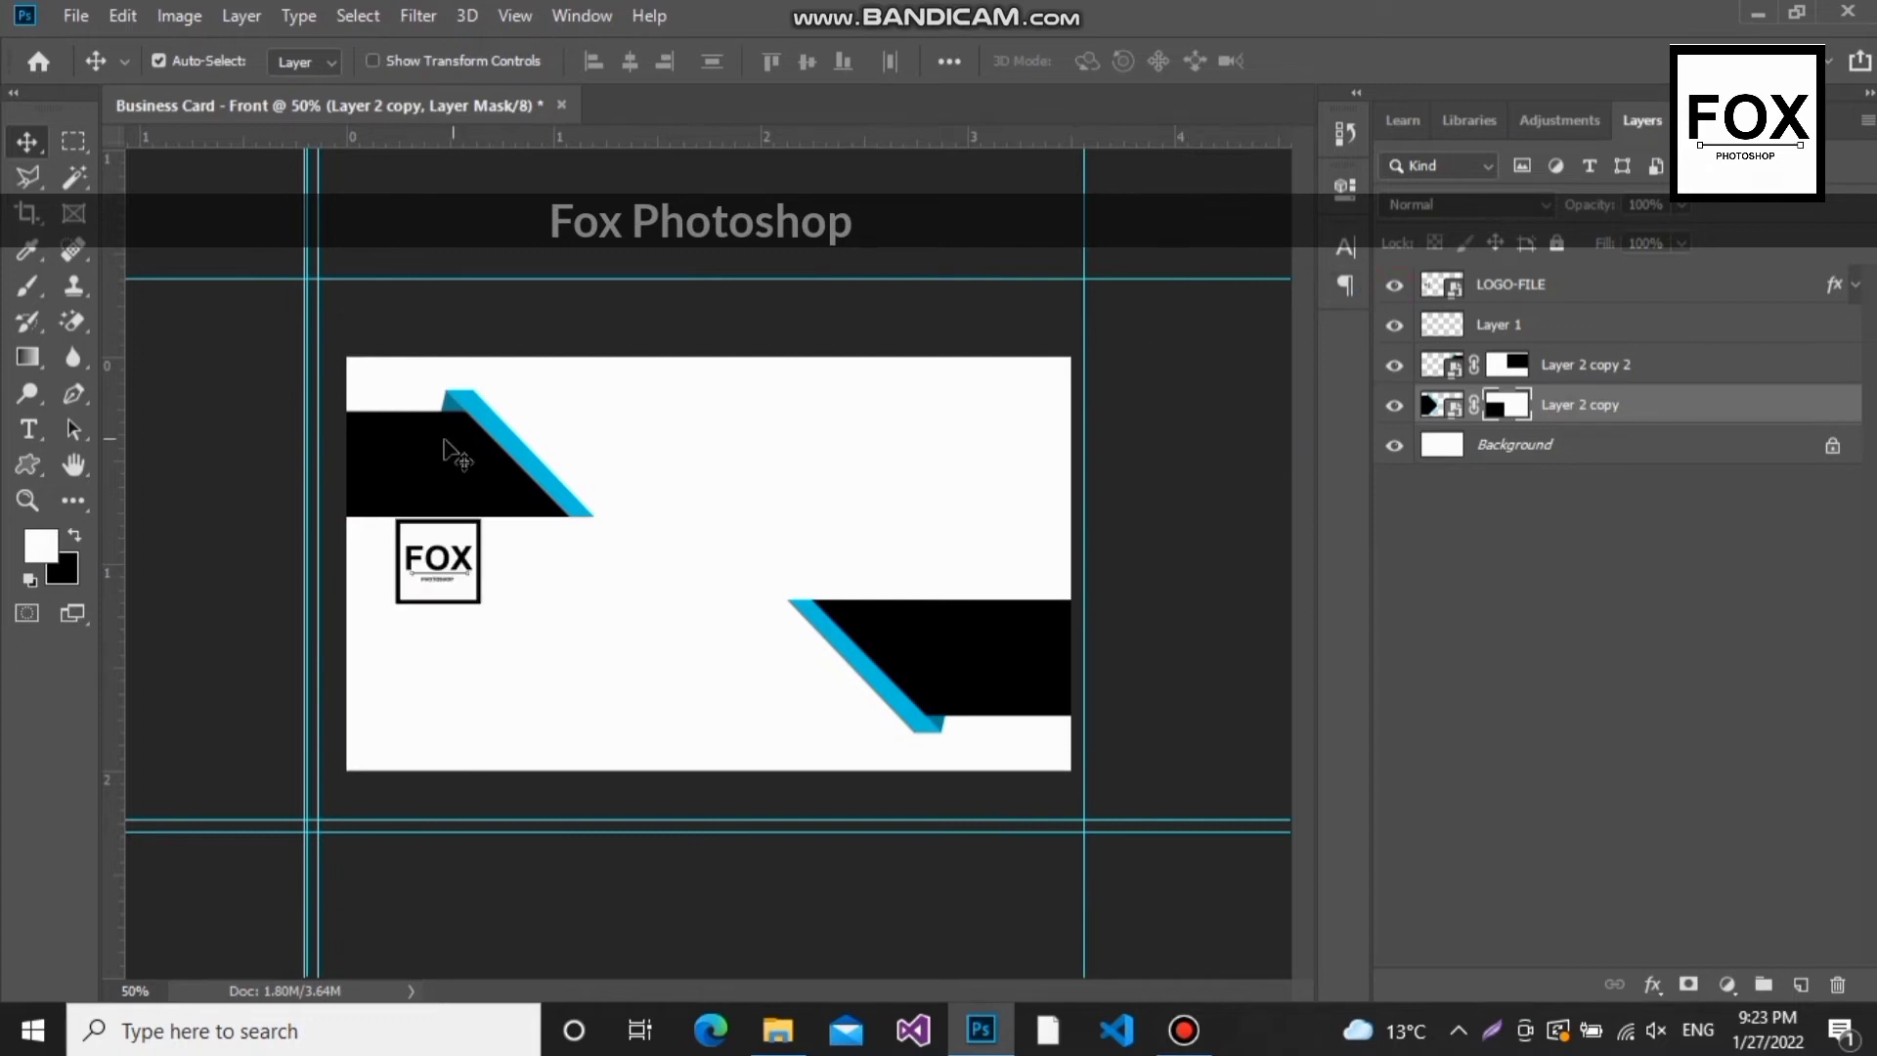
{"action": "left_click_drag", "start_coordinate": [456, 565], "coordinate": [937, 450]}
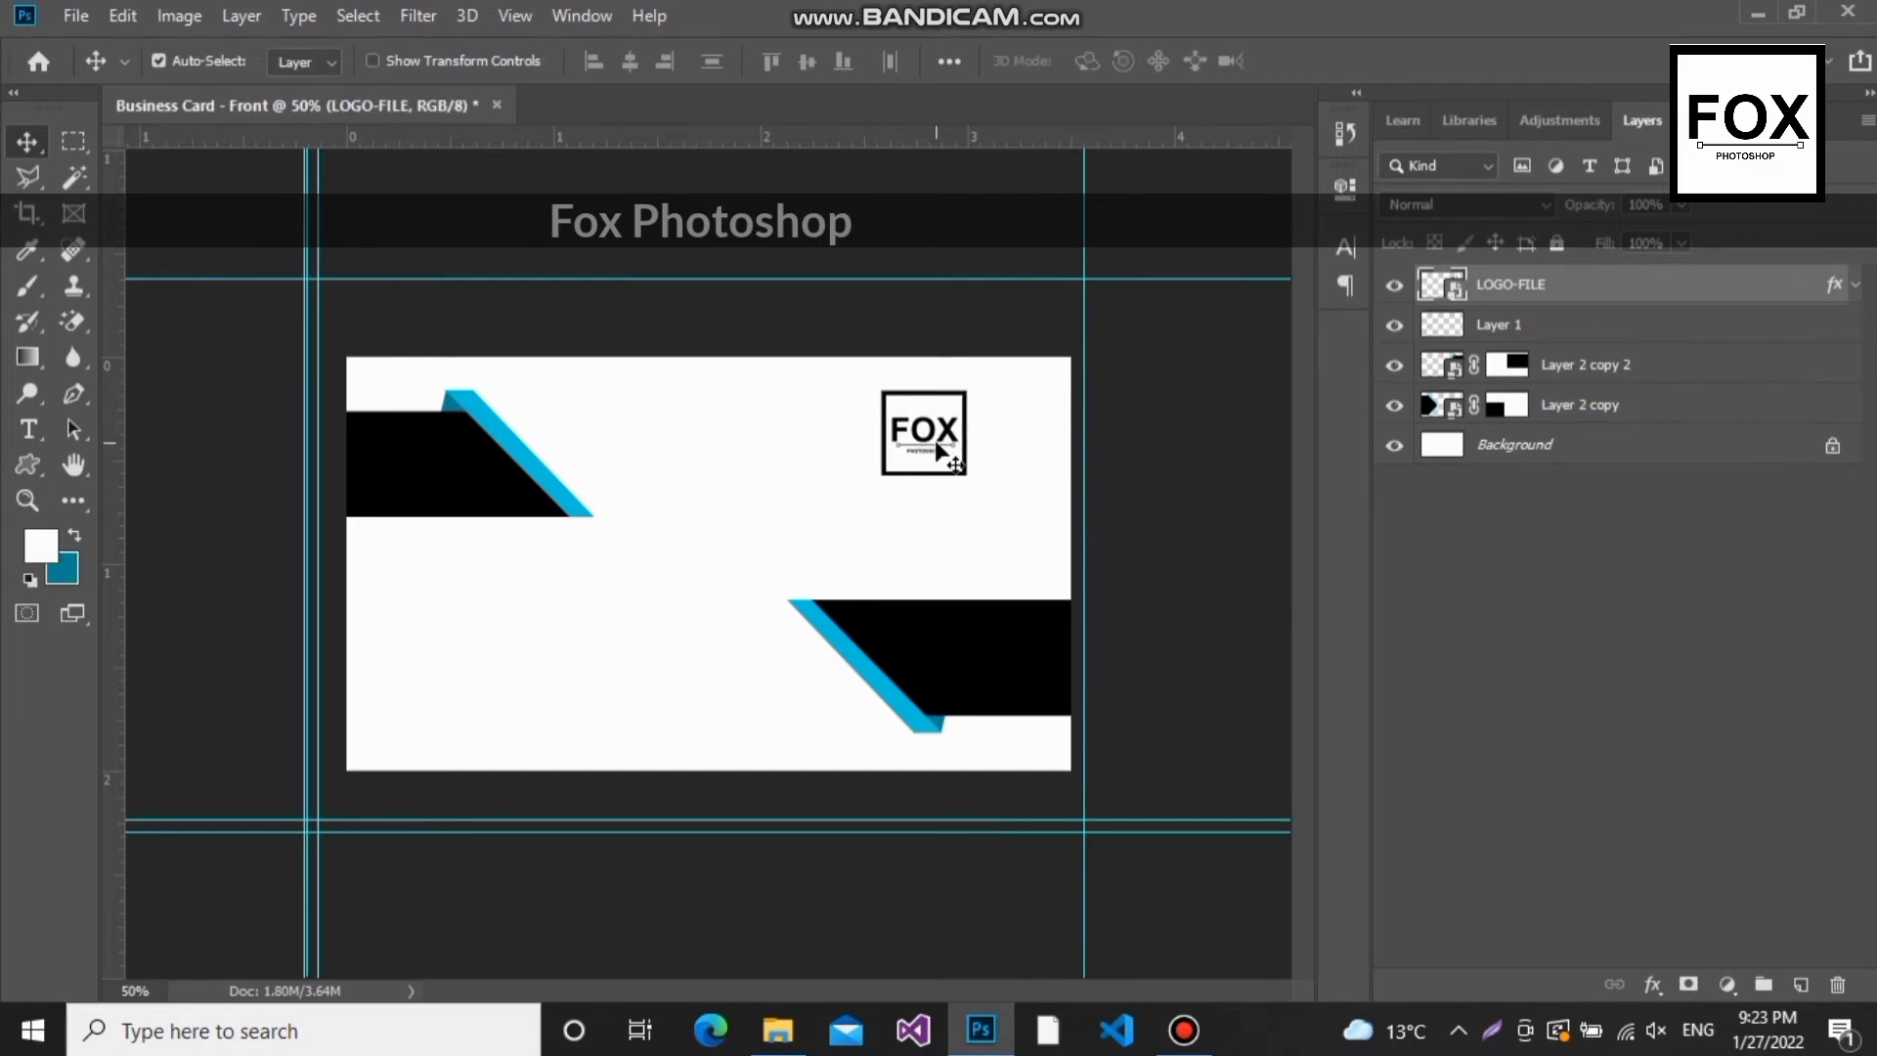
{"action": "key", "text": "ctrl+t"}
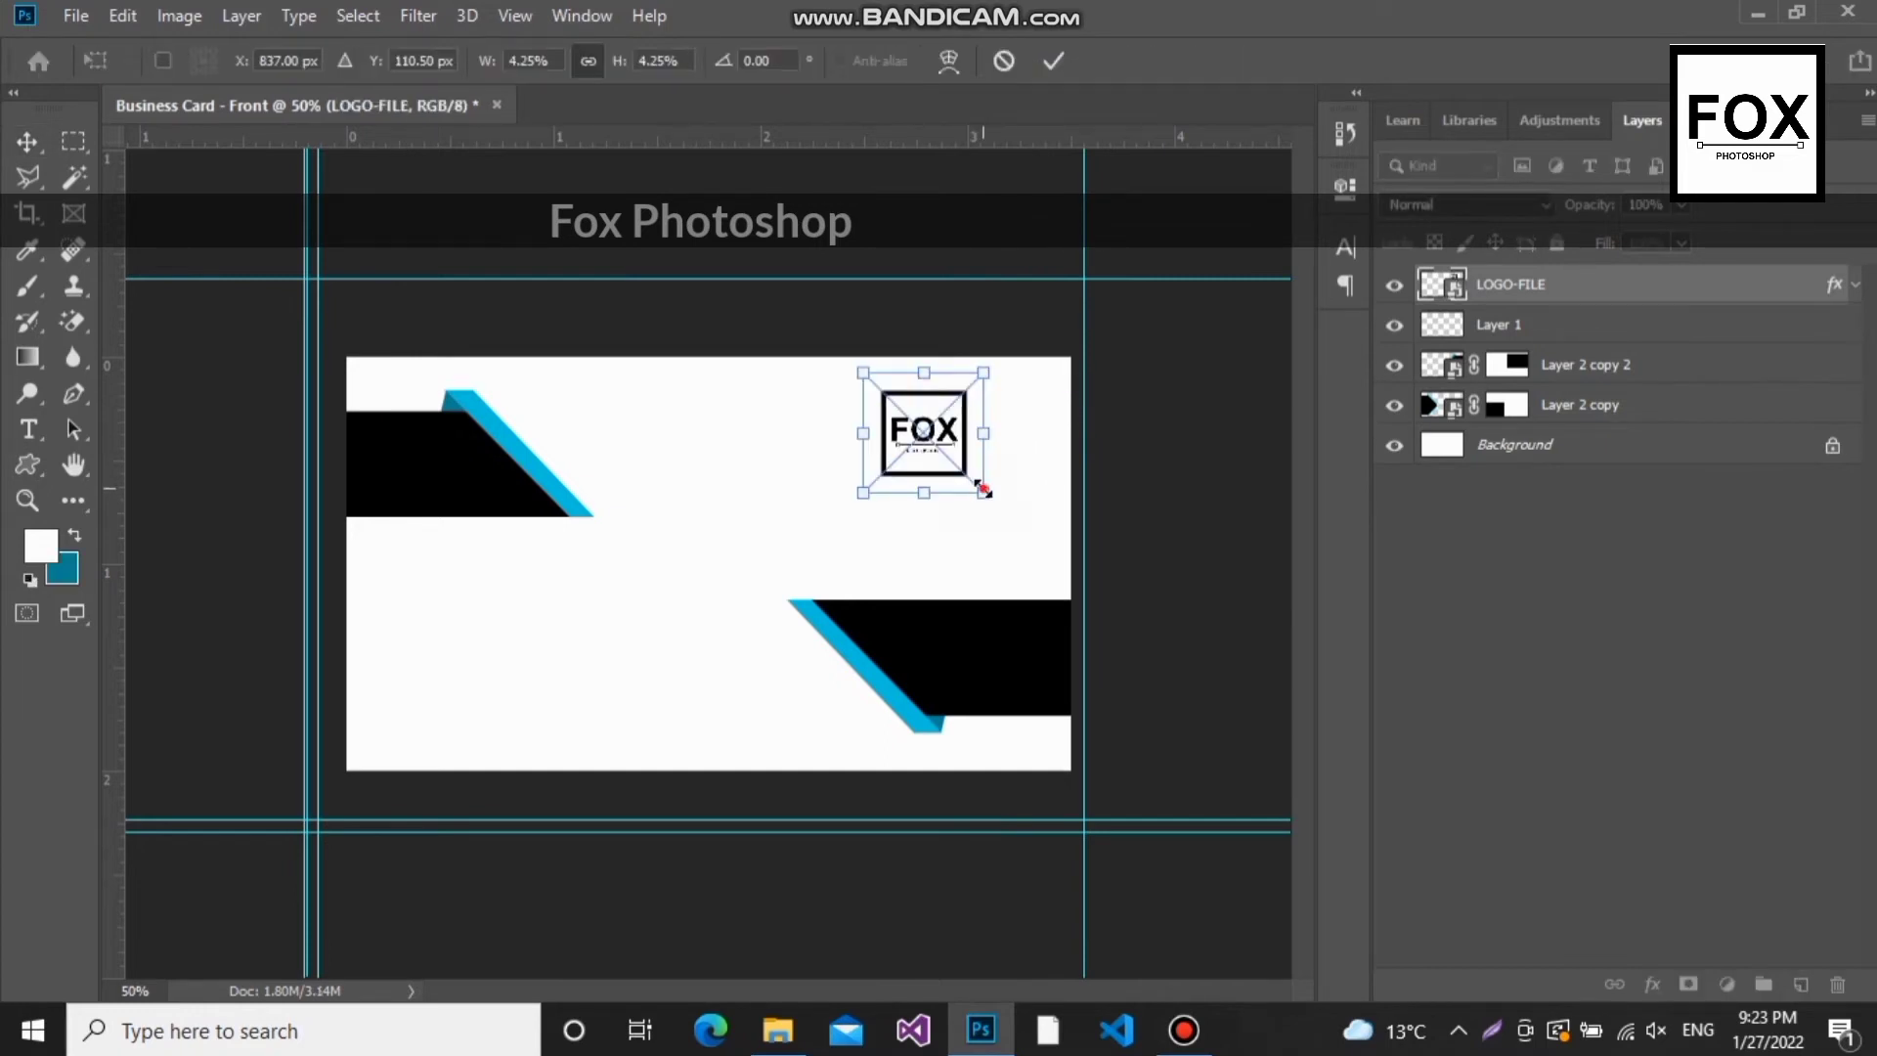
{"action": "left_click_drag", "start_coordinate": [983, 489], "coordinate": [913, 436]}
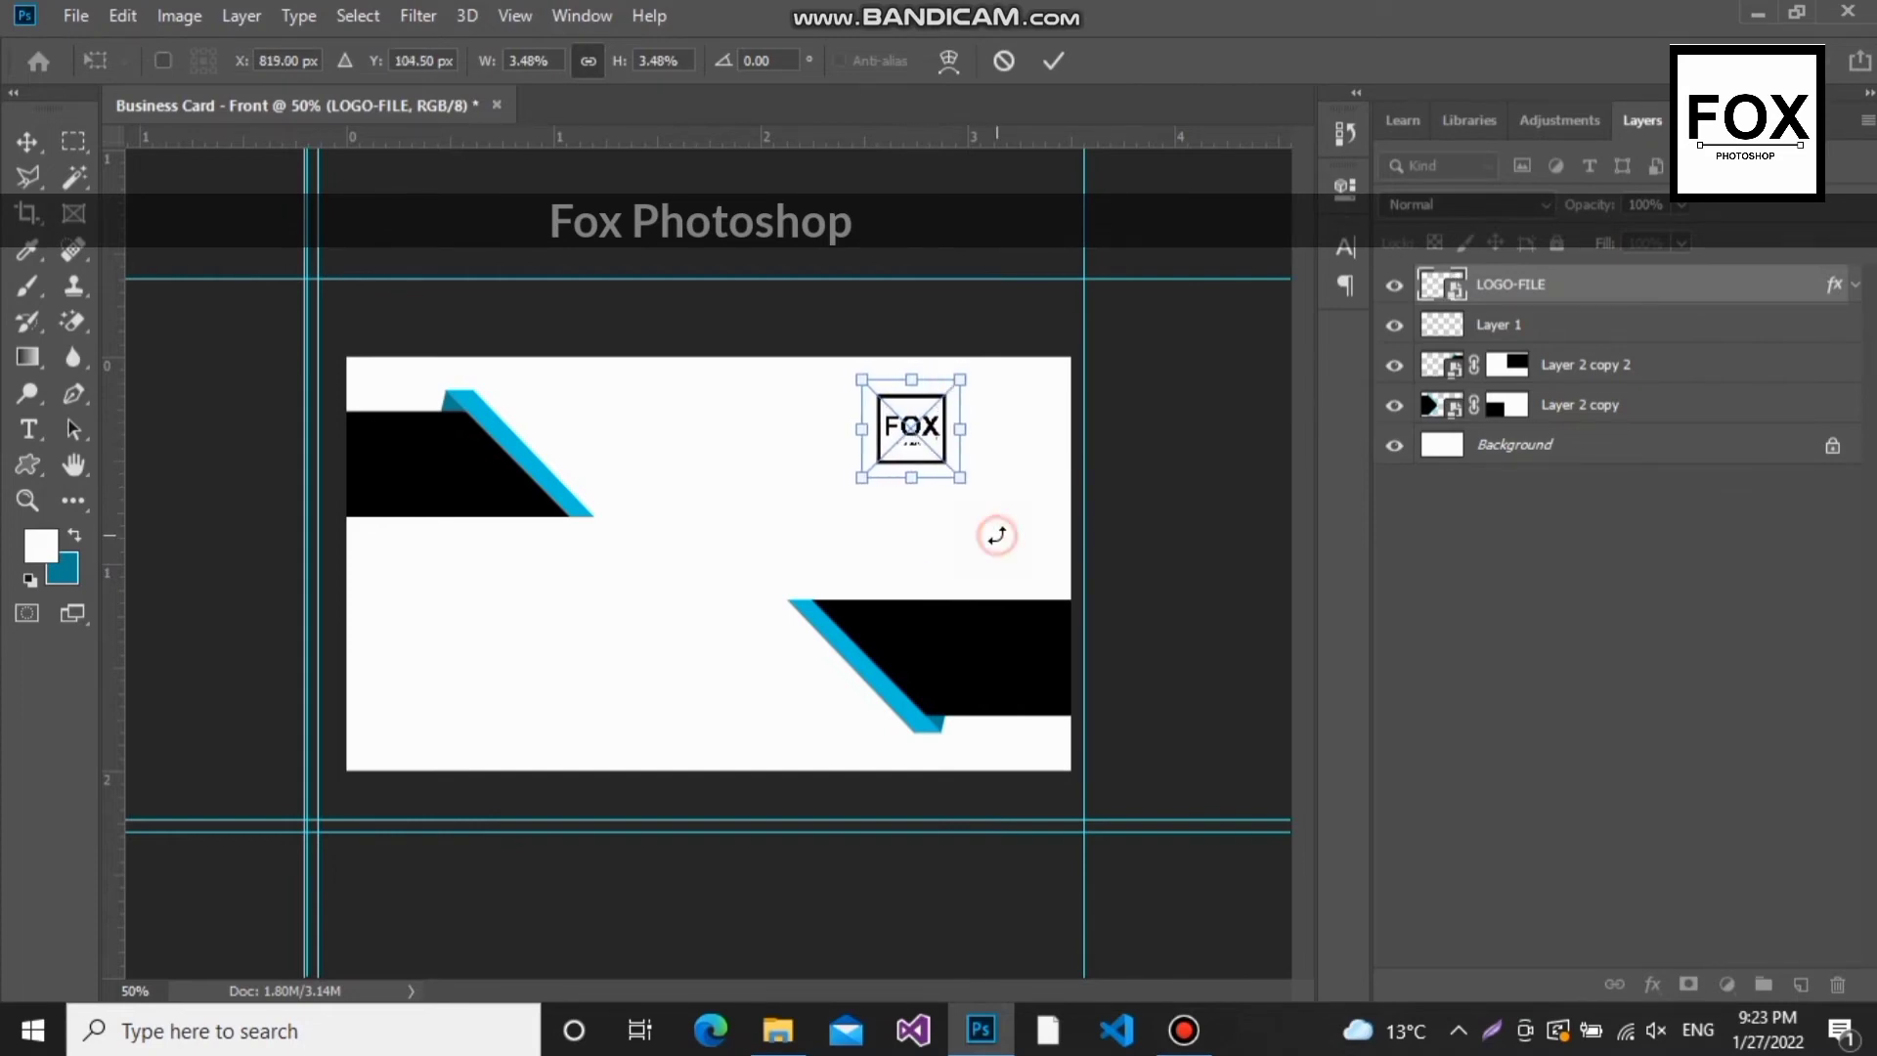
{"action": "key", "text": "Return"}
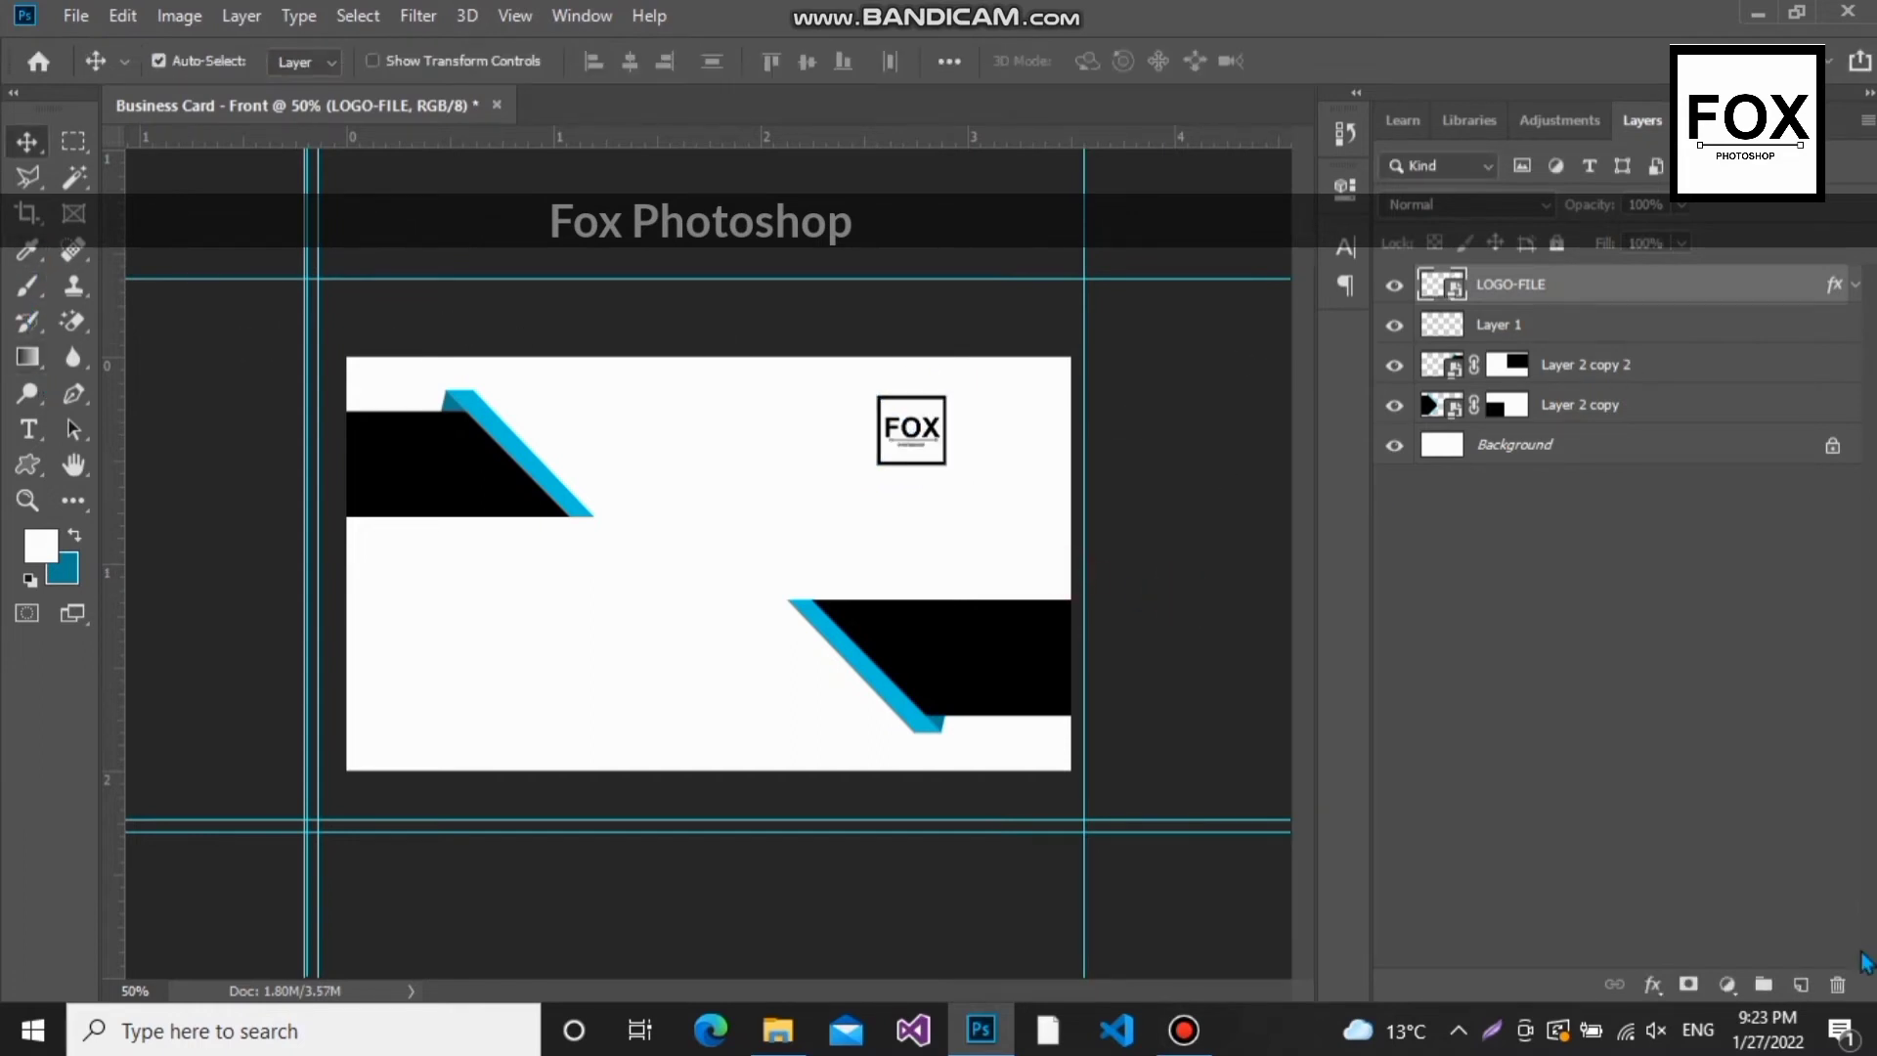
Step: Add a new layer, start a horizontal text line just below the logo and set its text colour to black (000000)
{"action": "left_click", "coordinate": [1800, 984]}
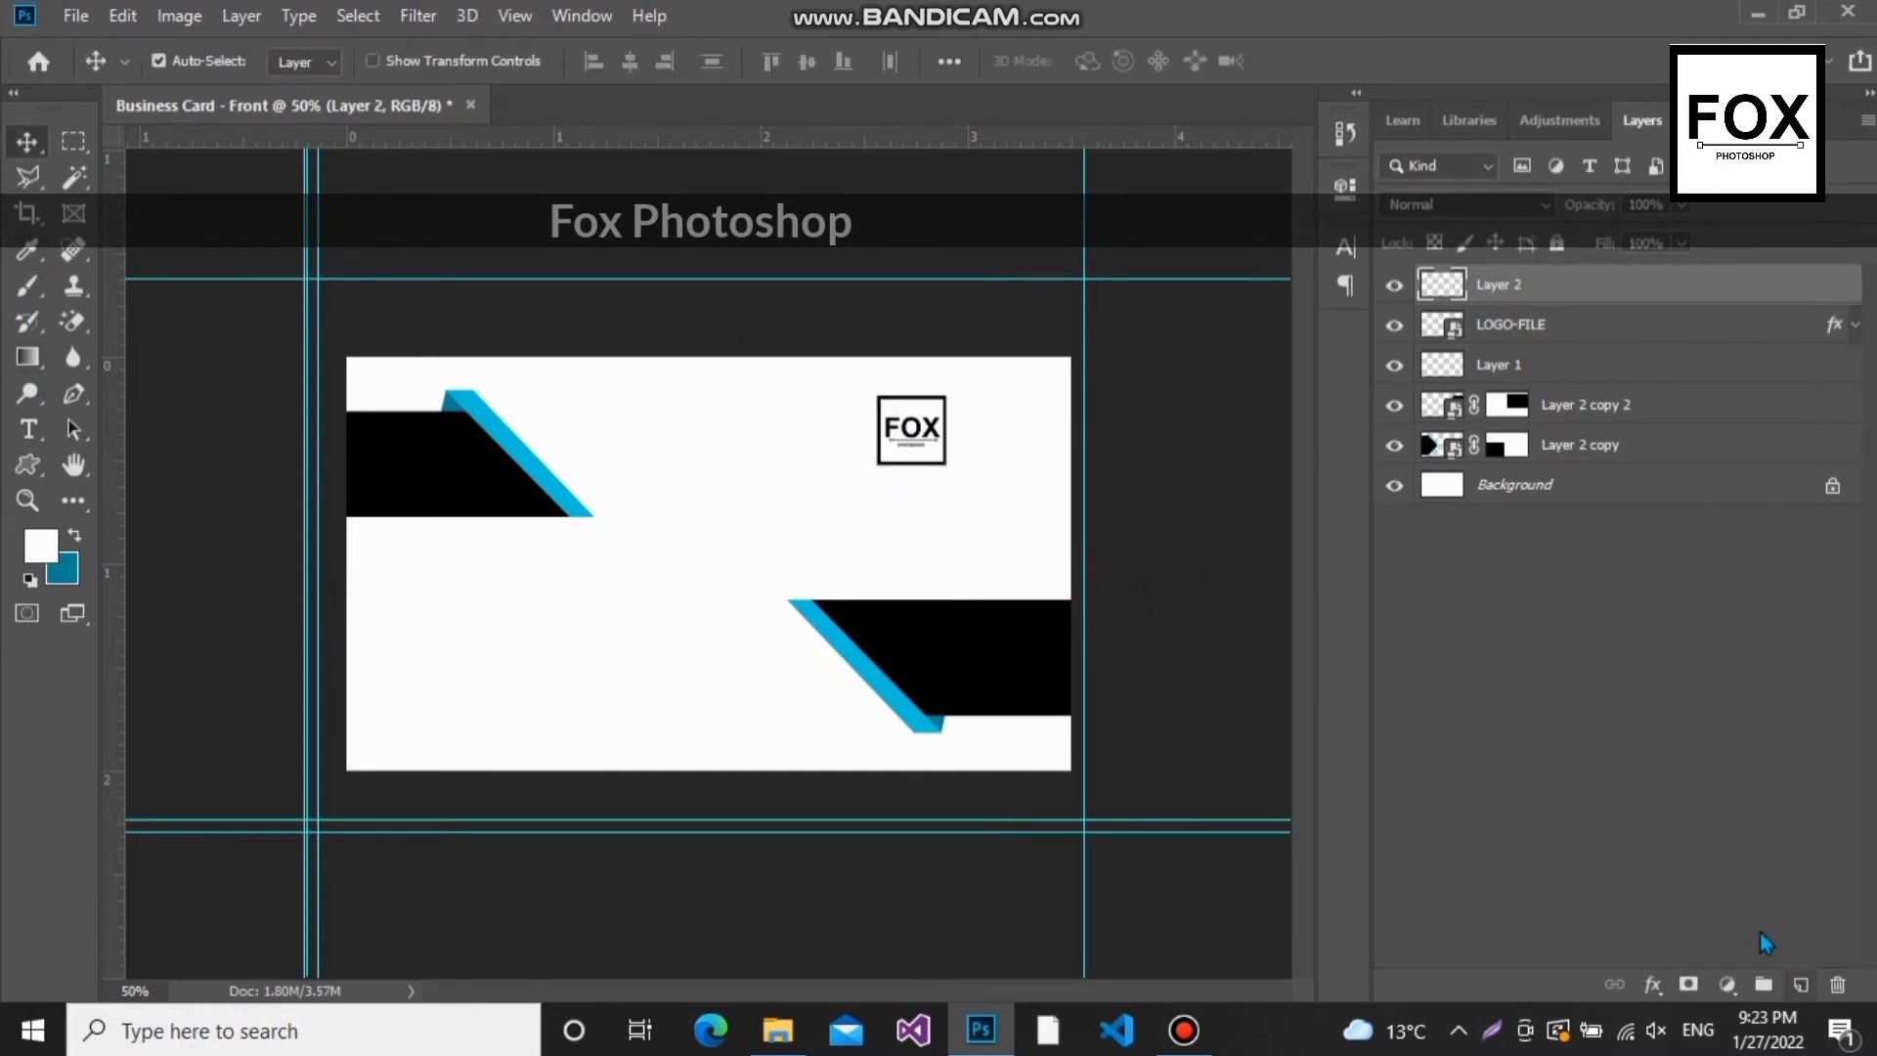
{"action": "left_click", "coordinate": [28, 429]}
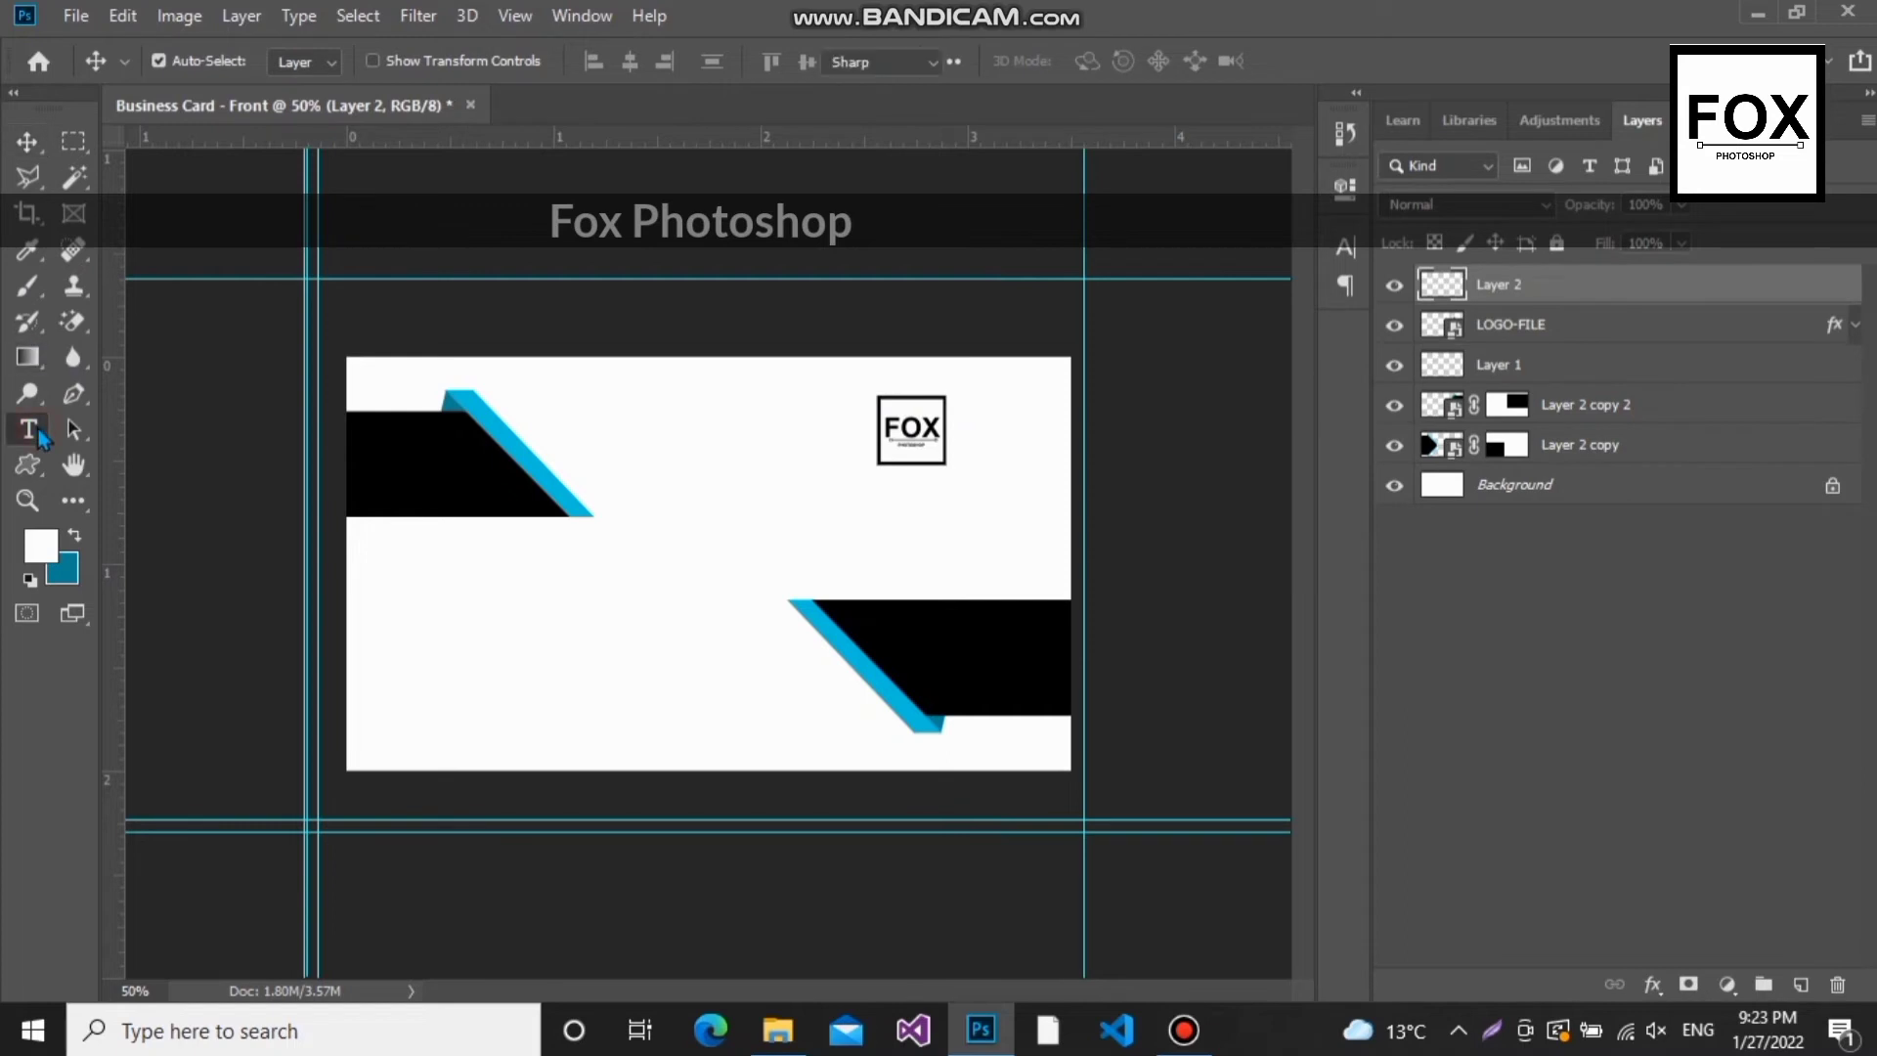
{"action": "left_click", "coordinate": [848, 493]}
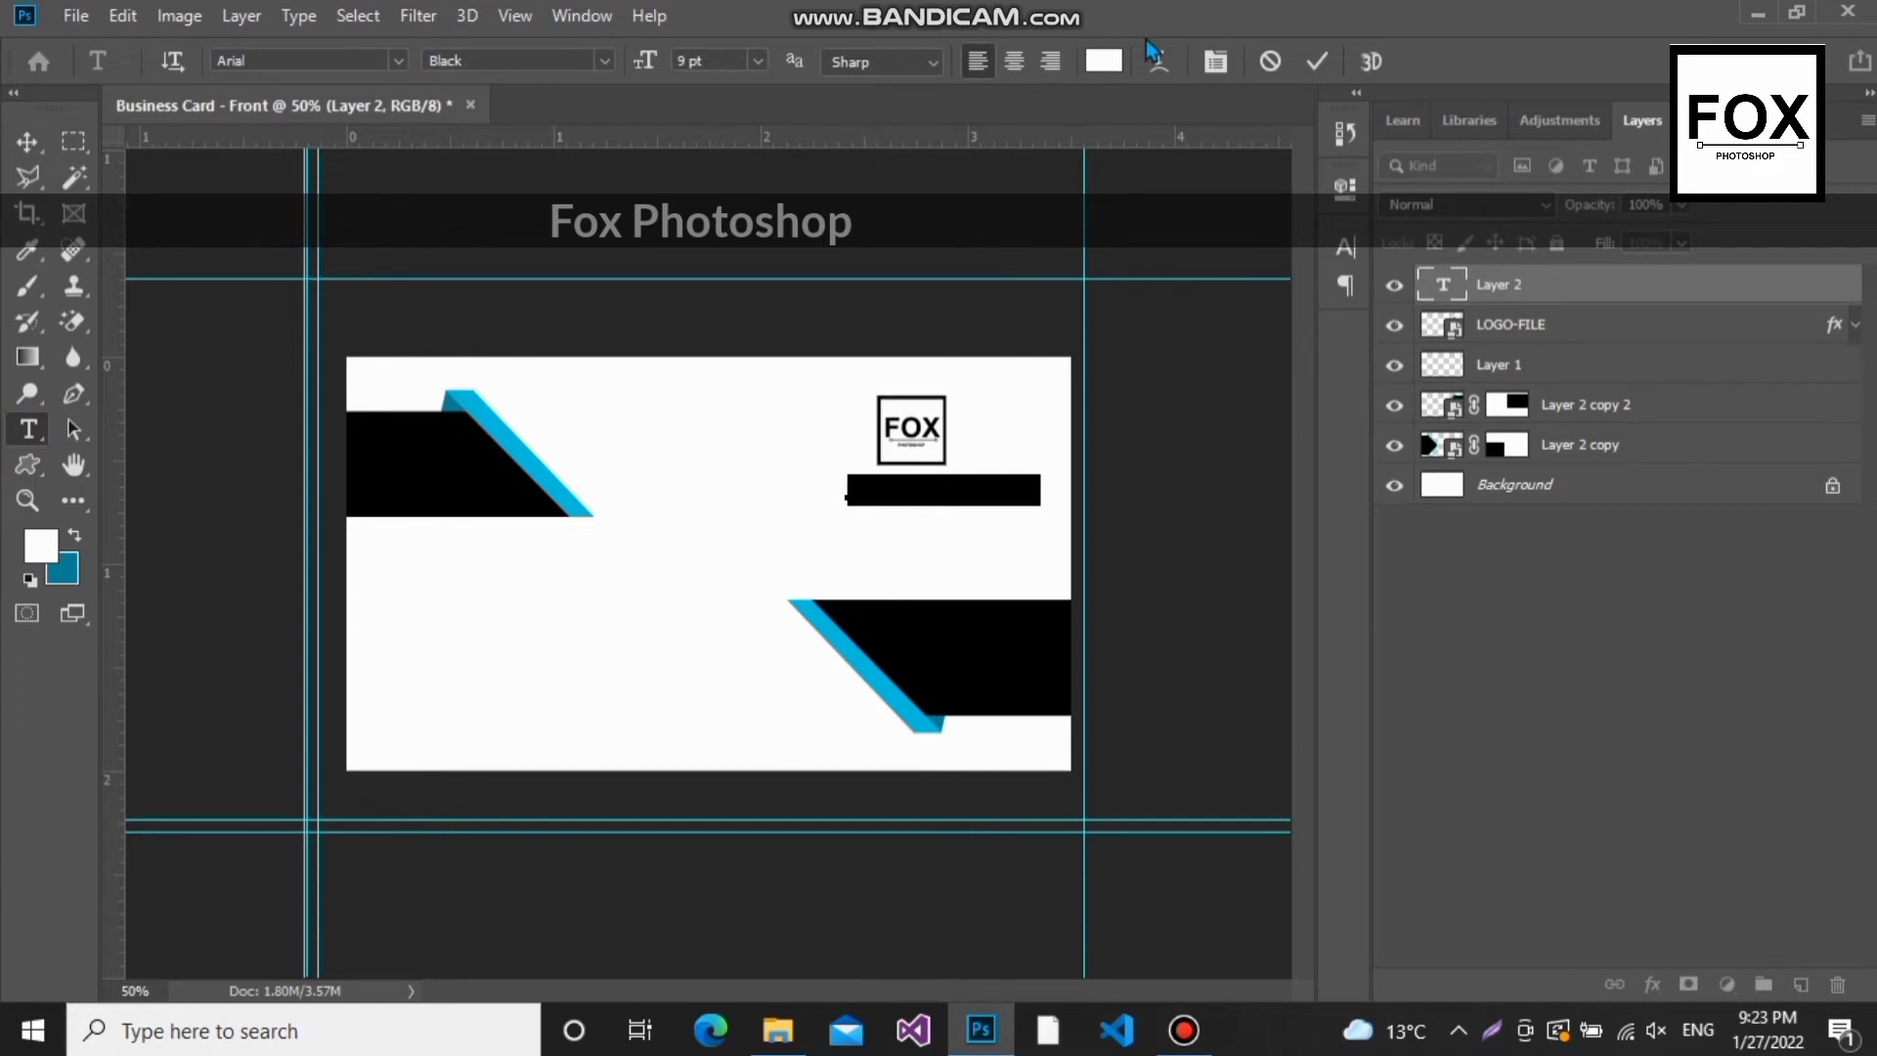
{"action": "left_click", "coordinate": [1103, 61]}
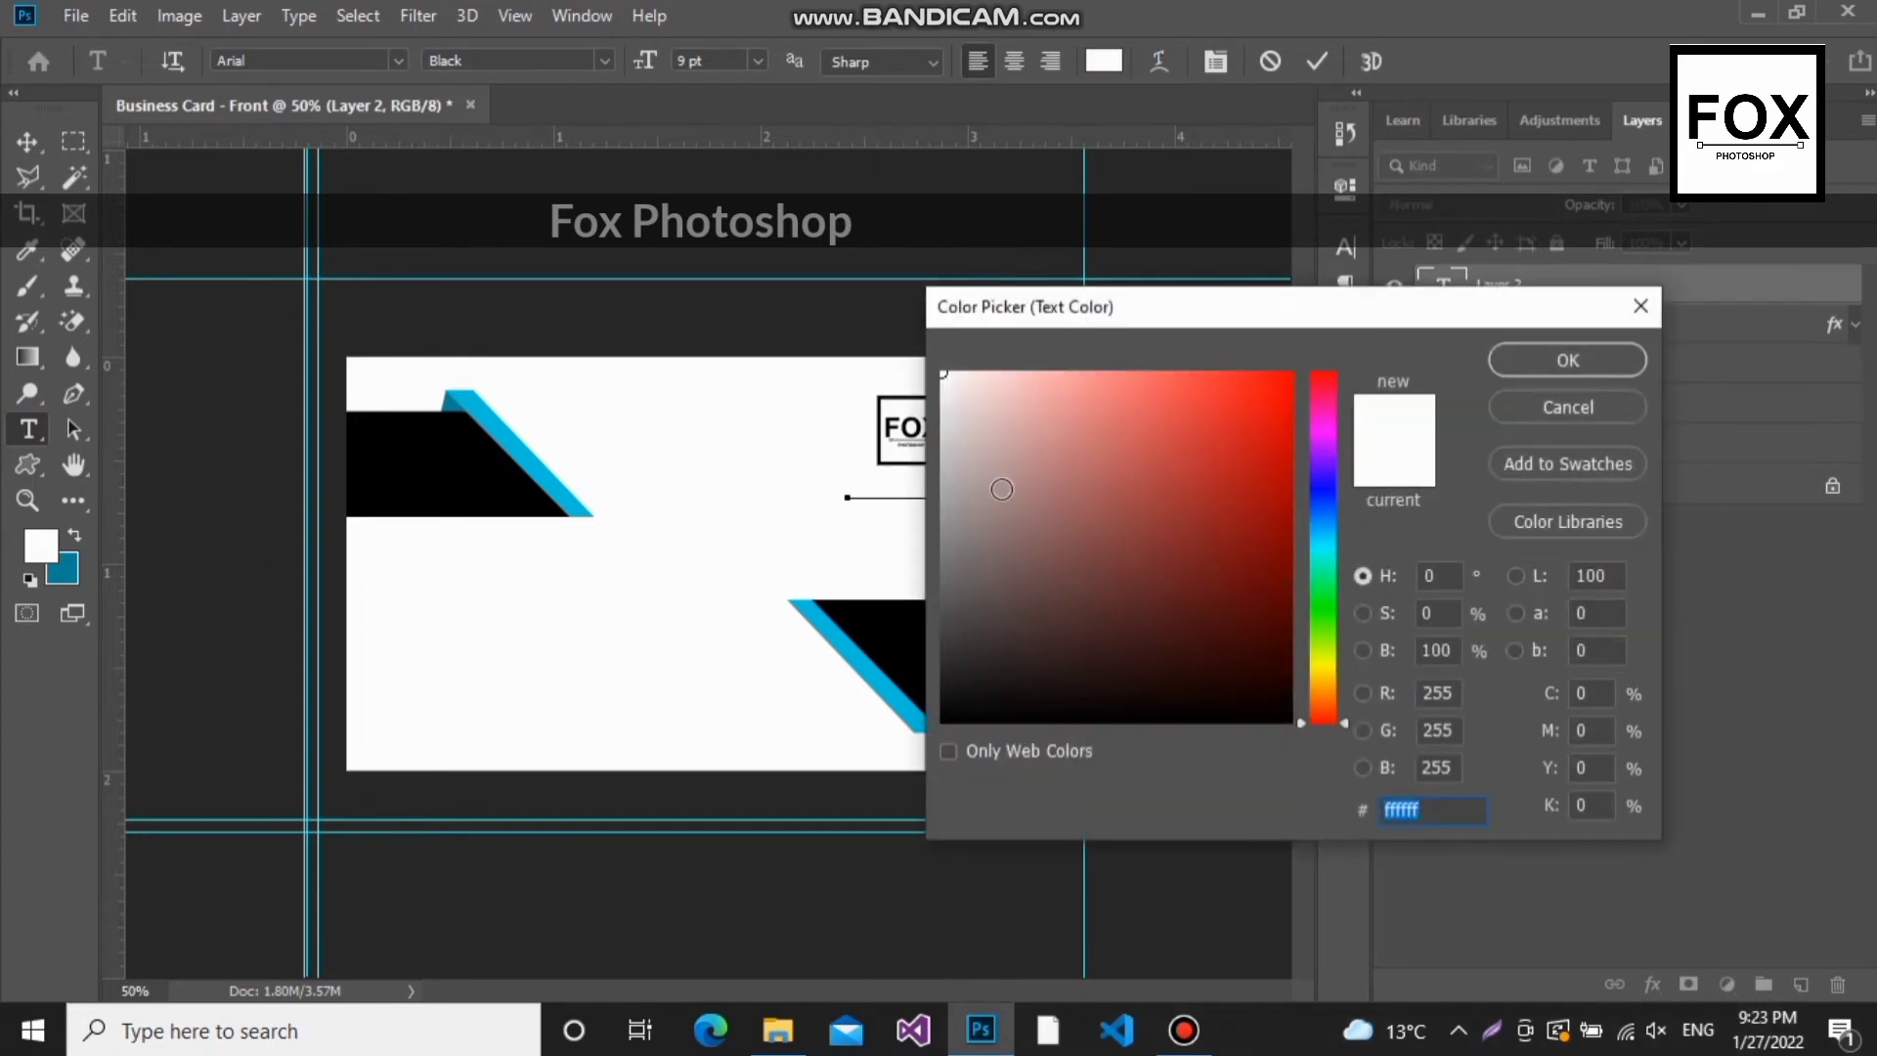
{"action": "left_click_drag", "start_coordinate": [1173, 674], "coordinate": [1294, 724]}
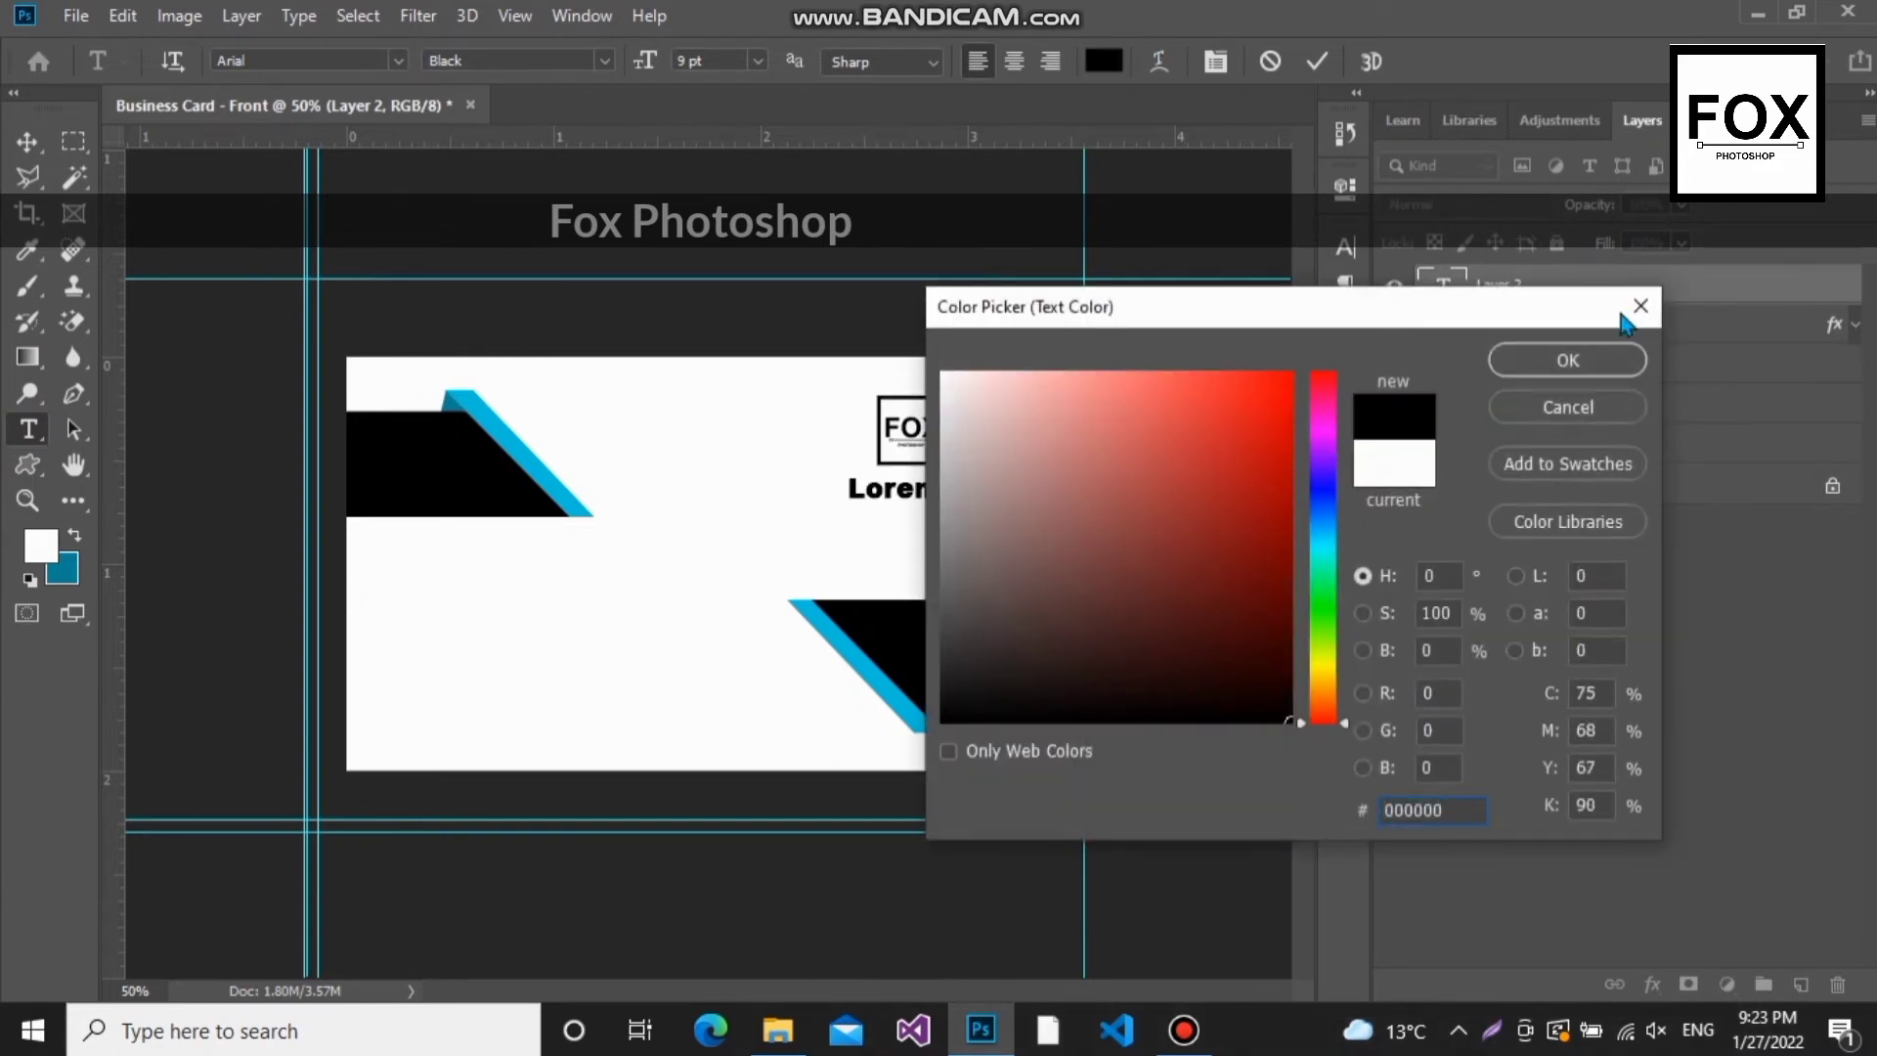
{"action": "left_click", "coordinate": [1604, 360]}
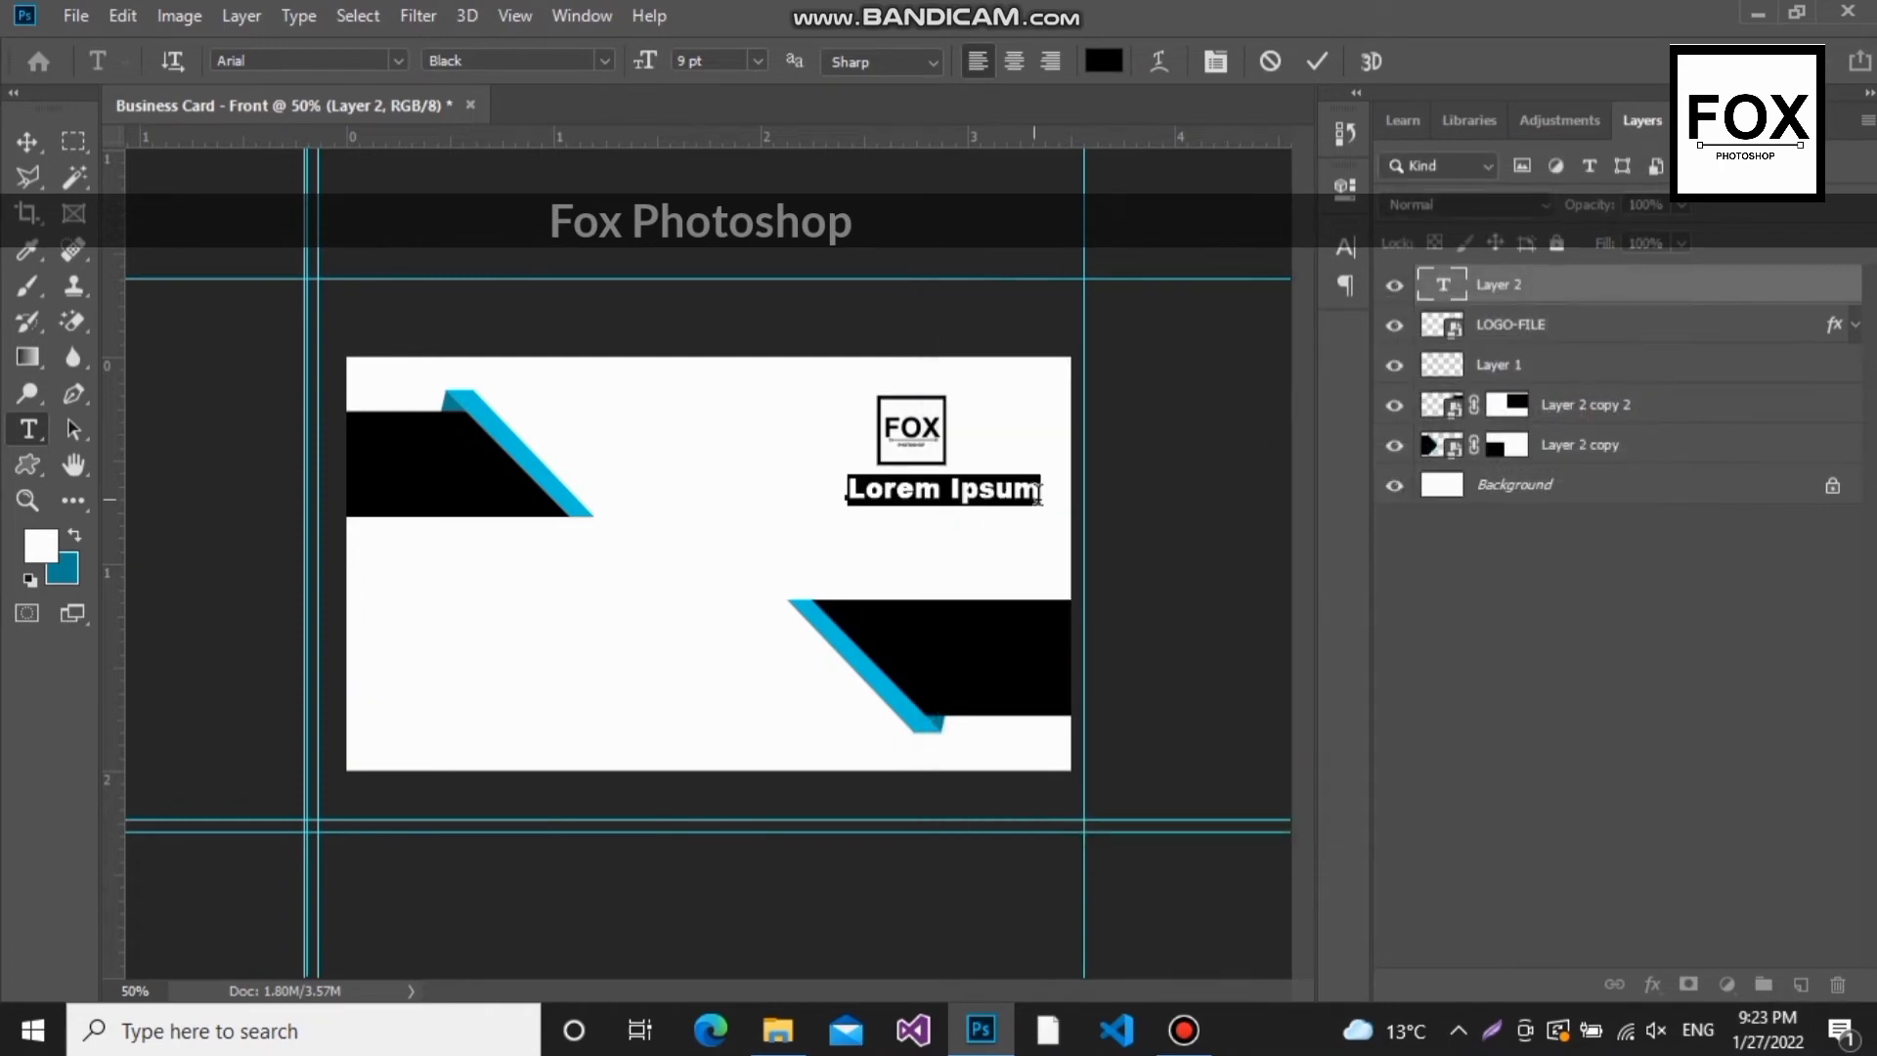
Step: Clear the placeholder text, set the font to Berlin Sans FB Demi Bold and enter "FOX" below the logo
{"action": "left_click_drag", "start_coordinate": [1038, 494], "coordinate": [885, 496]}
{"action": "key", "text": "BackSpace"}
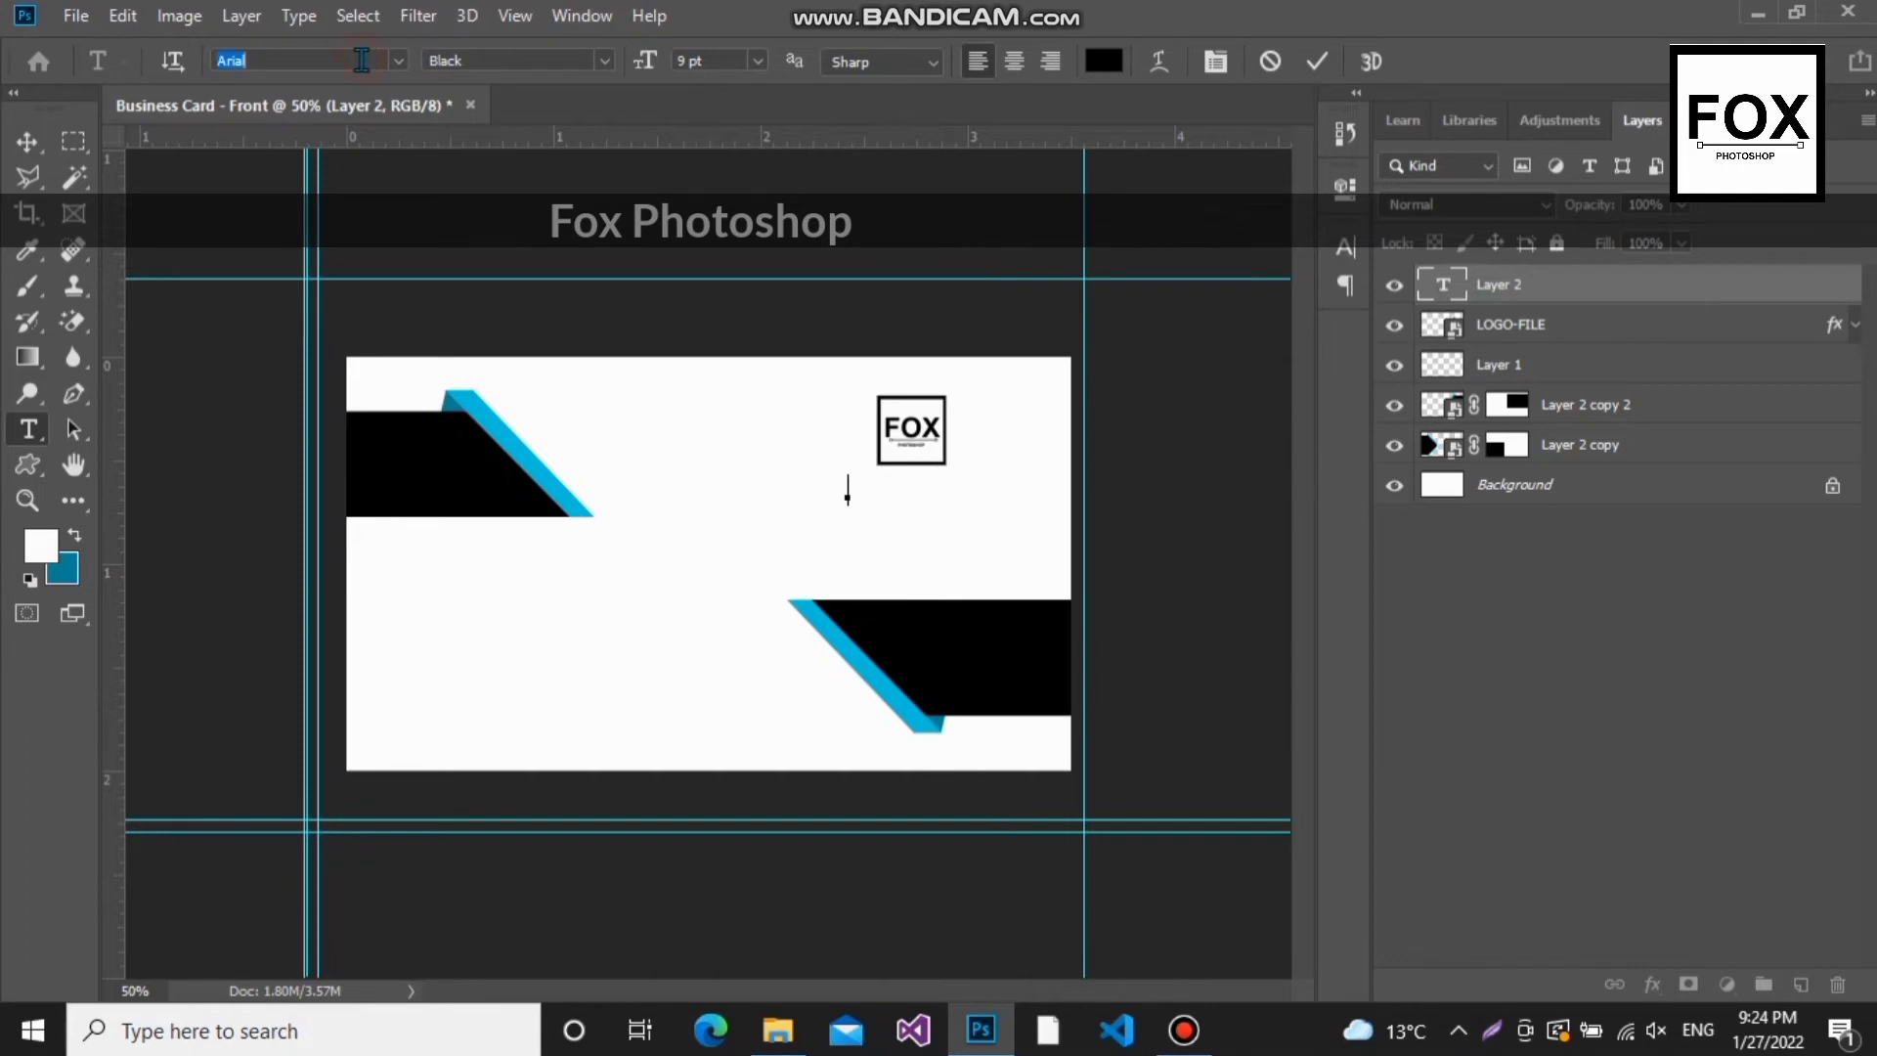
{"action": "left_click", "coordinate": [398, 60]}
{"action": "scroll", "coordinate": [573, 153], "scroll_direction": "down", "scroll_amount": 2}
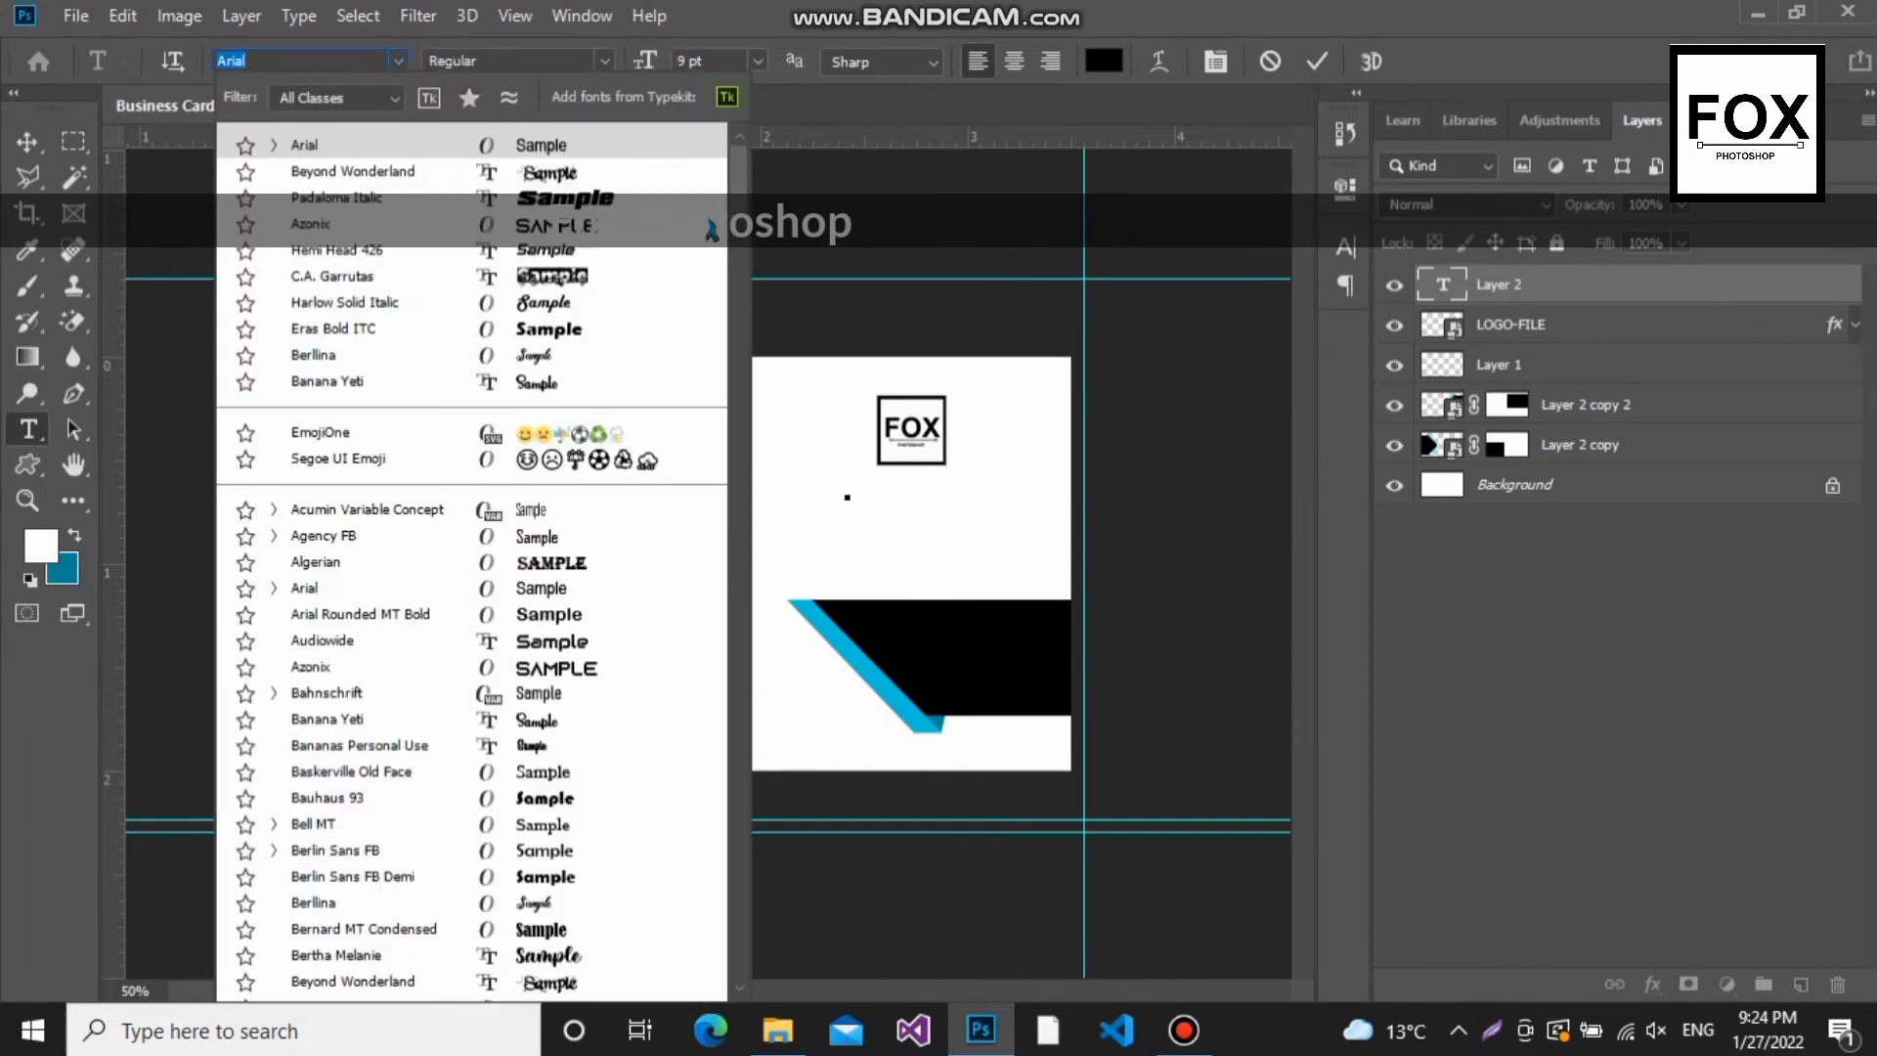
{"action": "scroll", "coordinate": [736, 240], "scroll_direction": "down", "scroll_amount": 10}
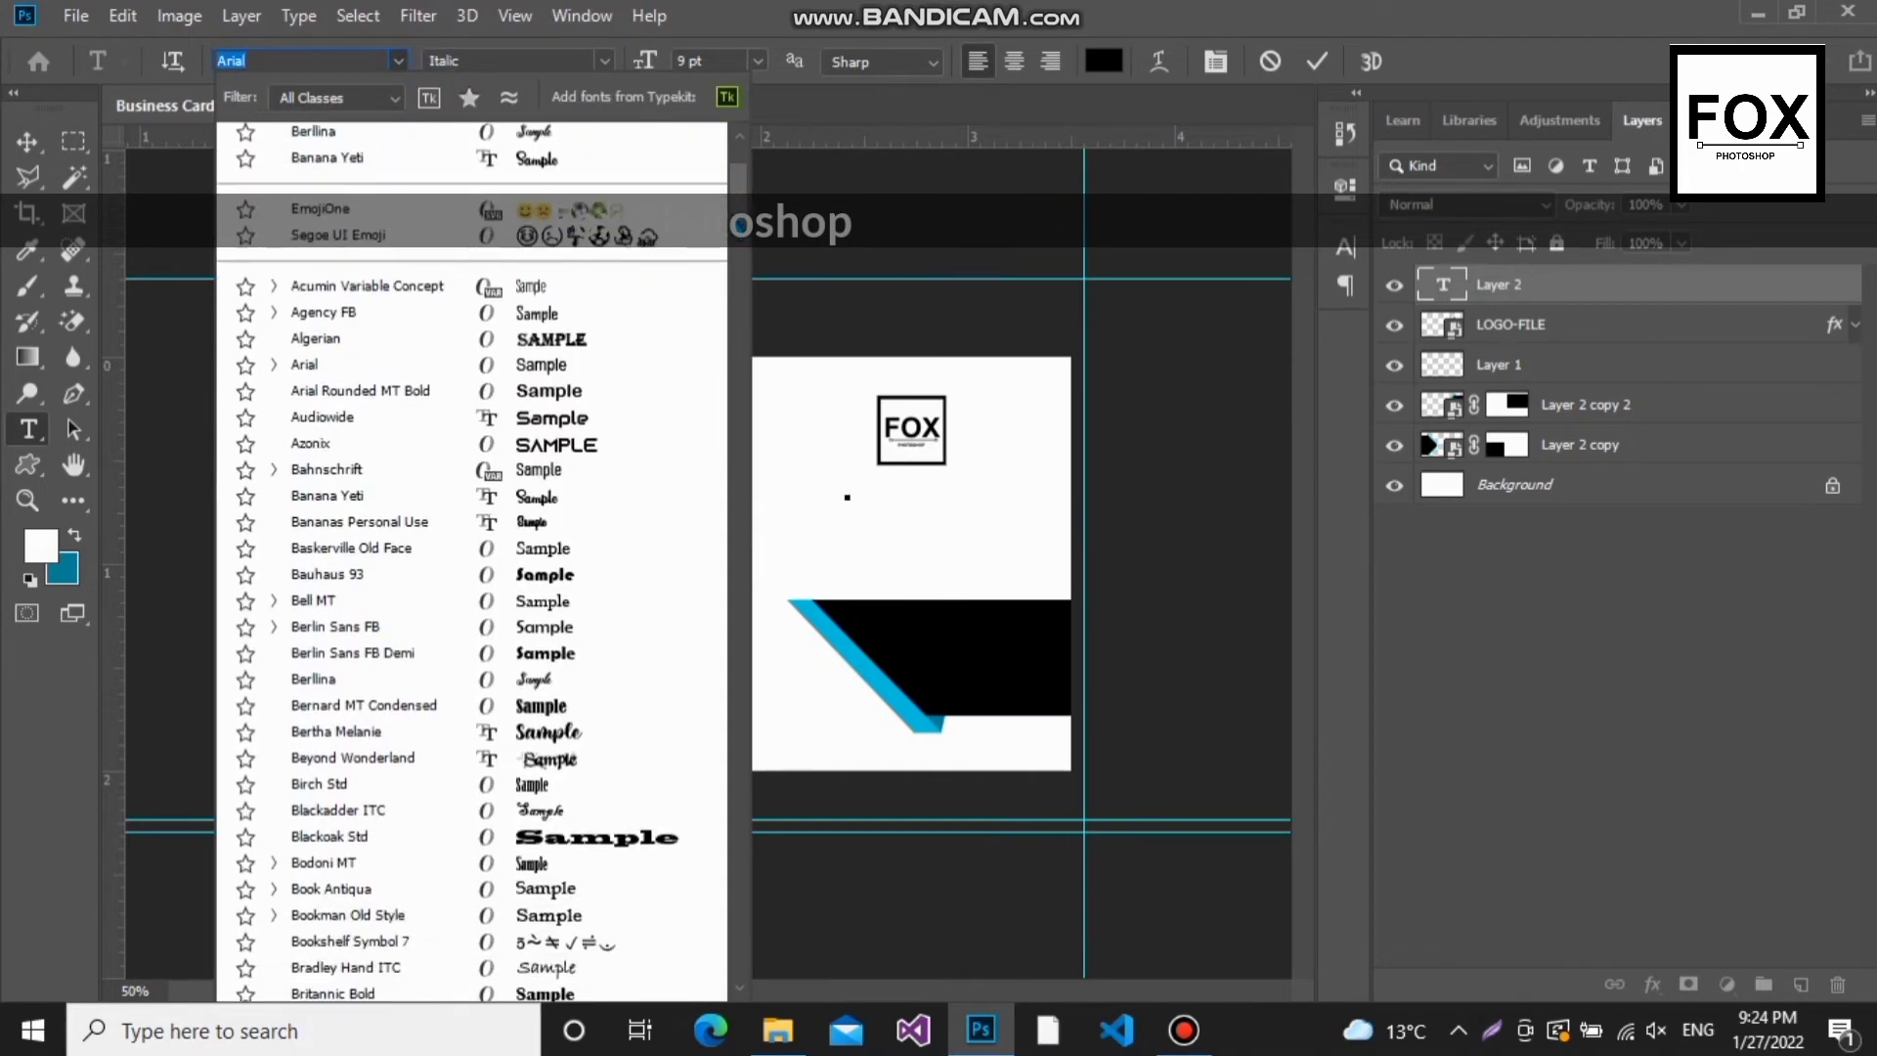
{"action": "scroll", "coordinate": [736, 240], "scroll_direction": "down", "scroll_amount": 5}
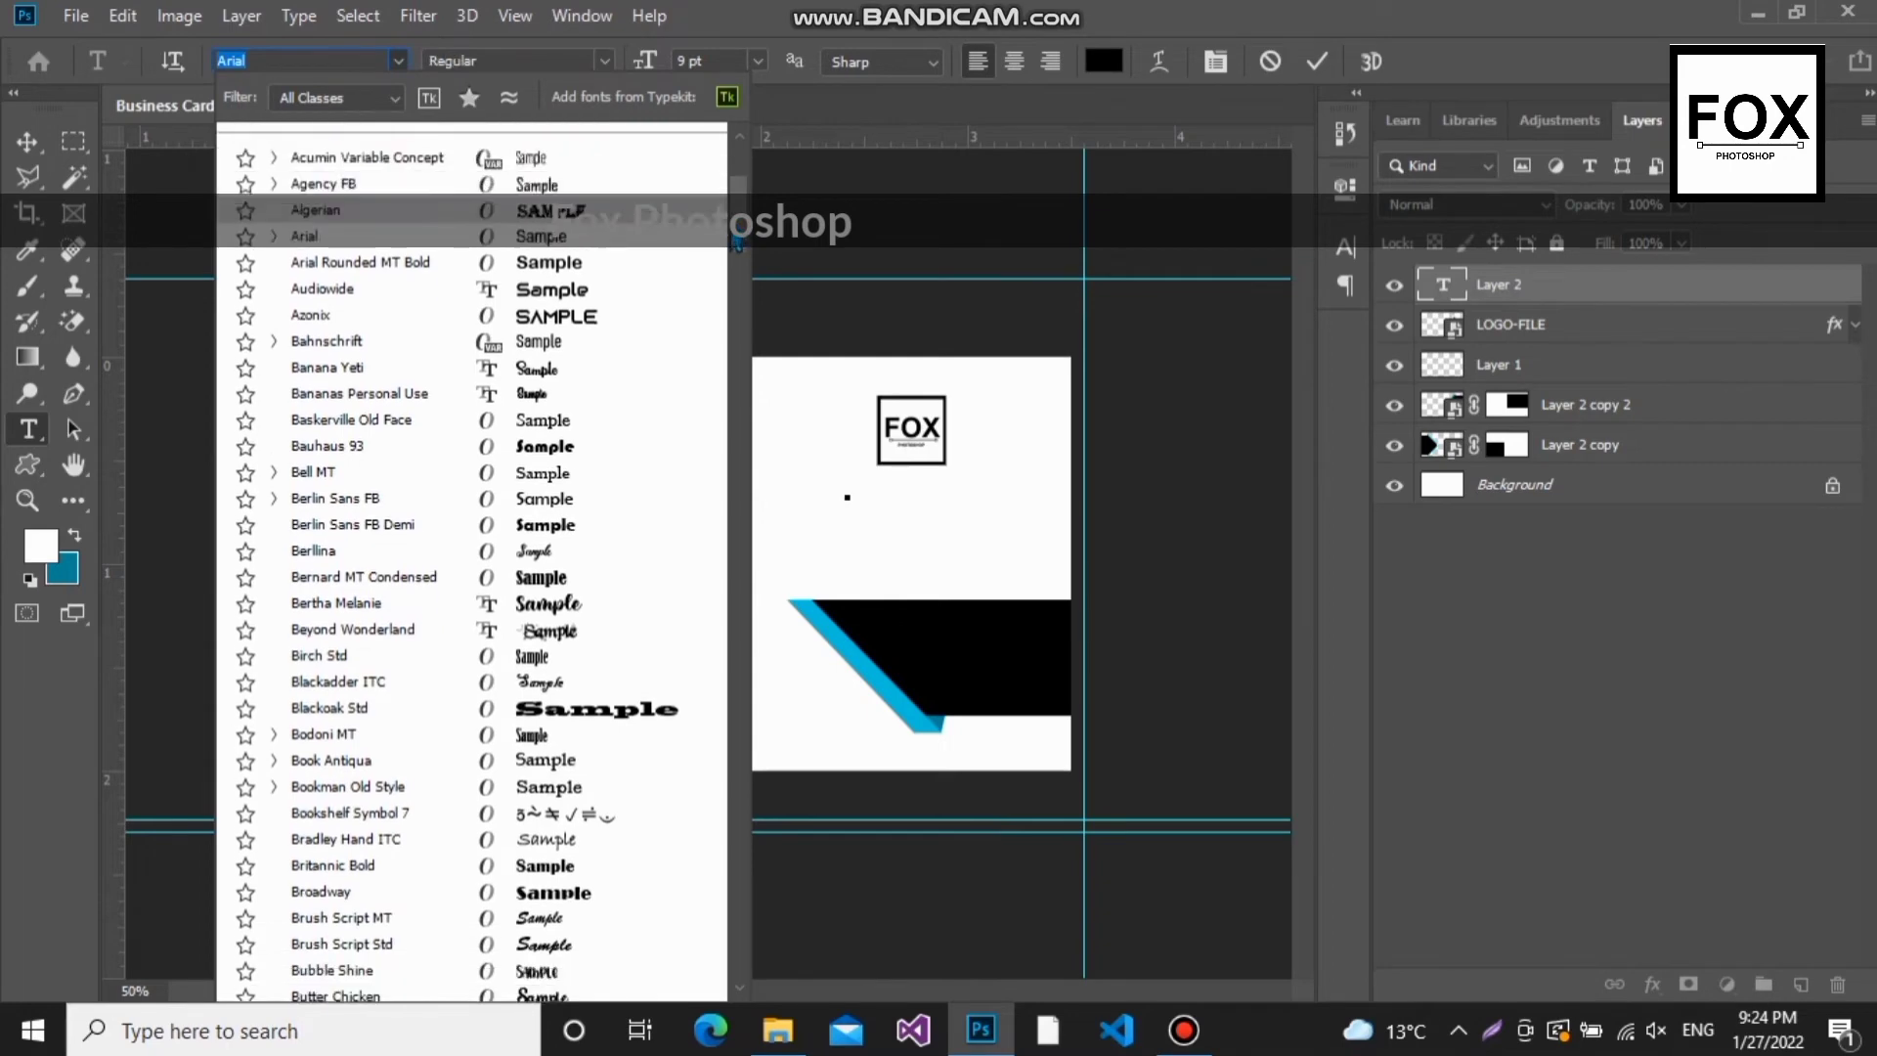
{"action": "scroll", "coordinate": [736, 250], "scroll_direction": "down", "scroll_amount": 7}
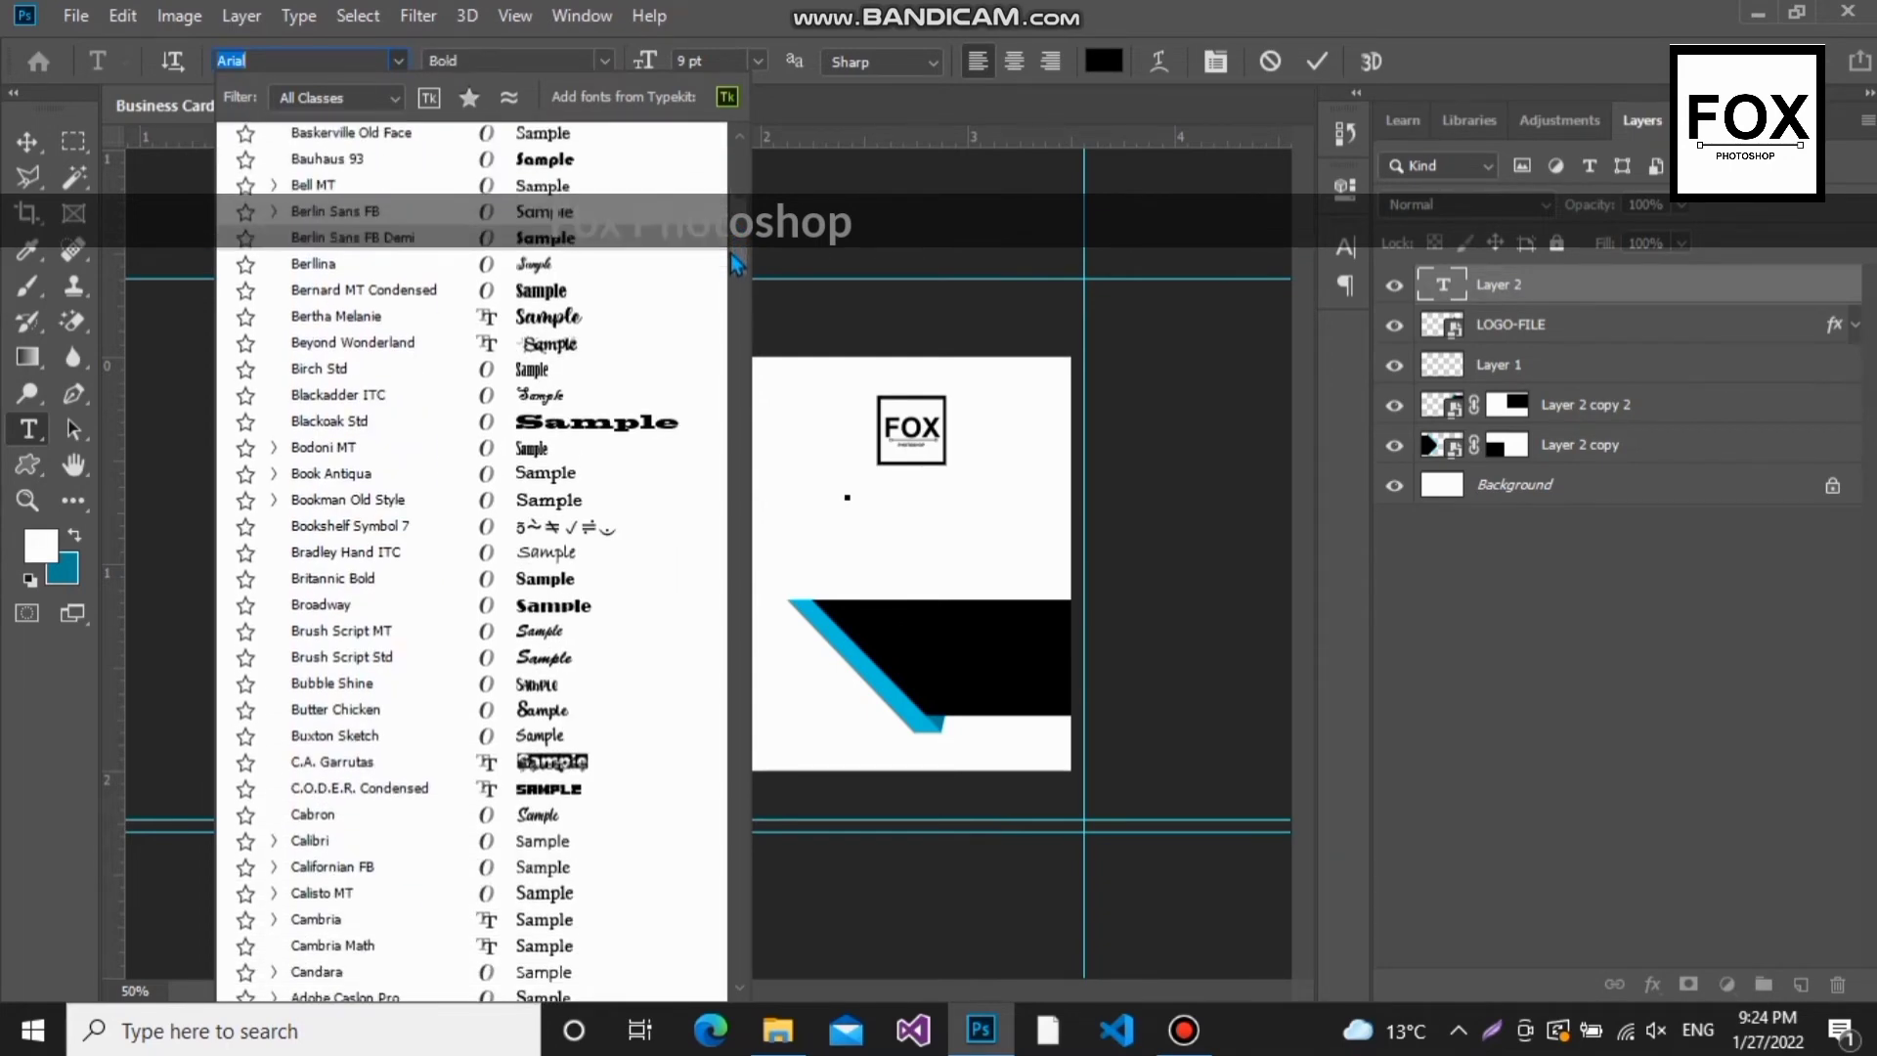
{"action": "left_click", "coordinate": [708, 244]}
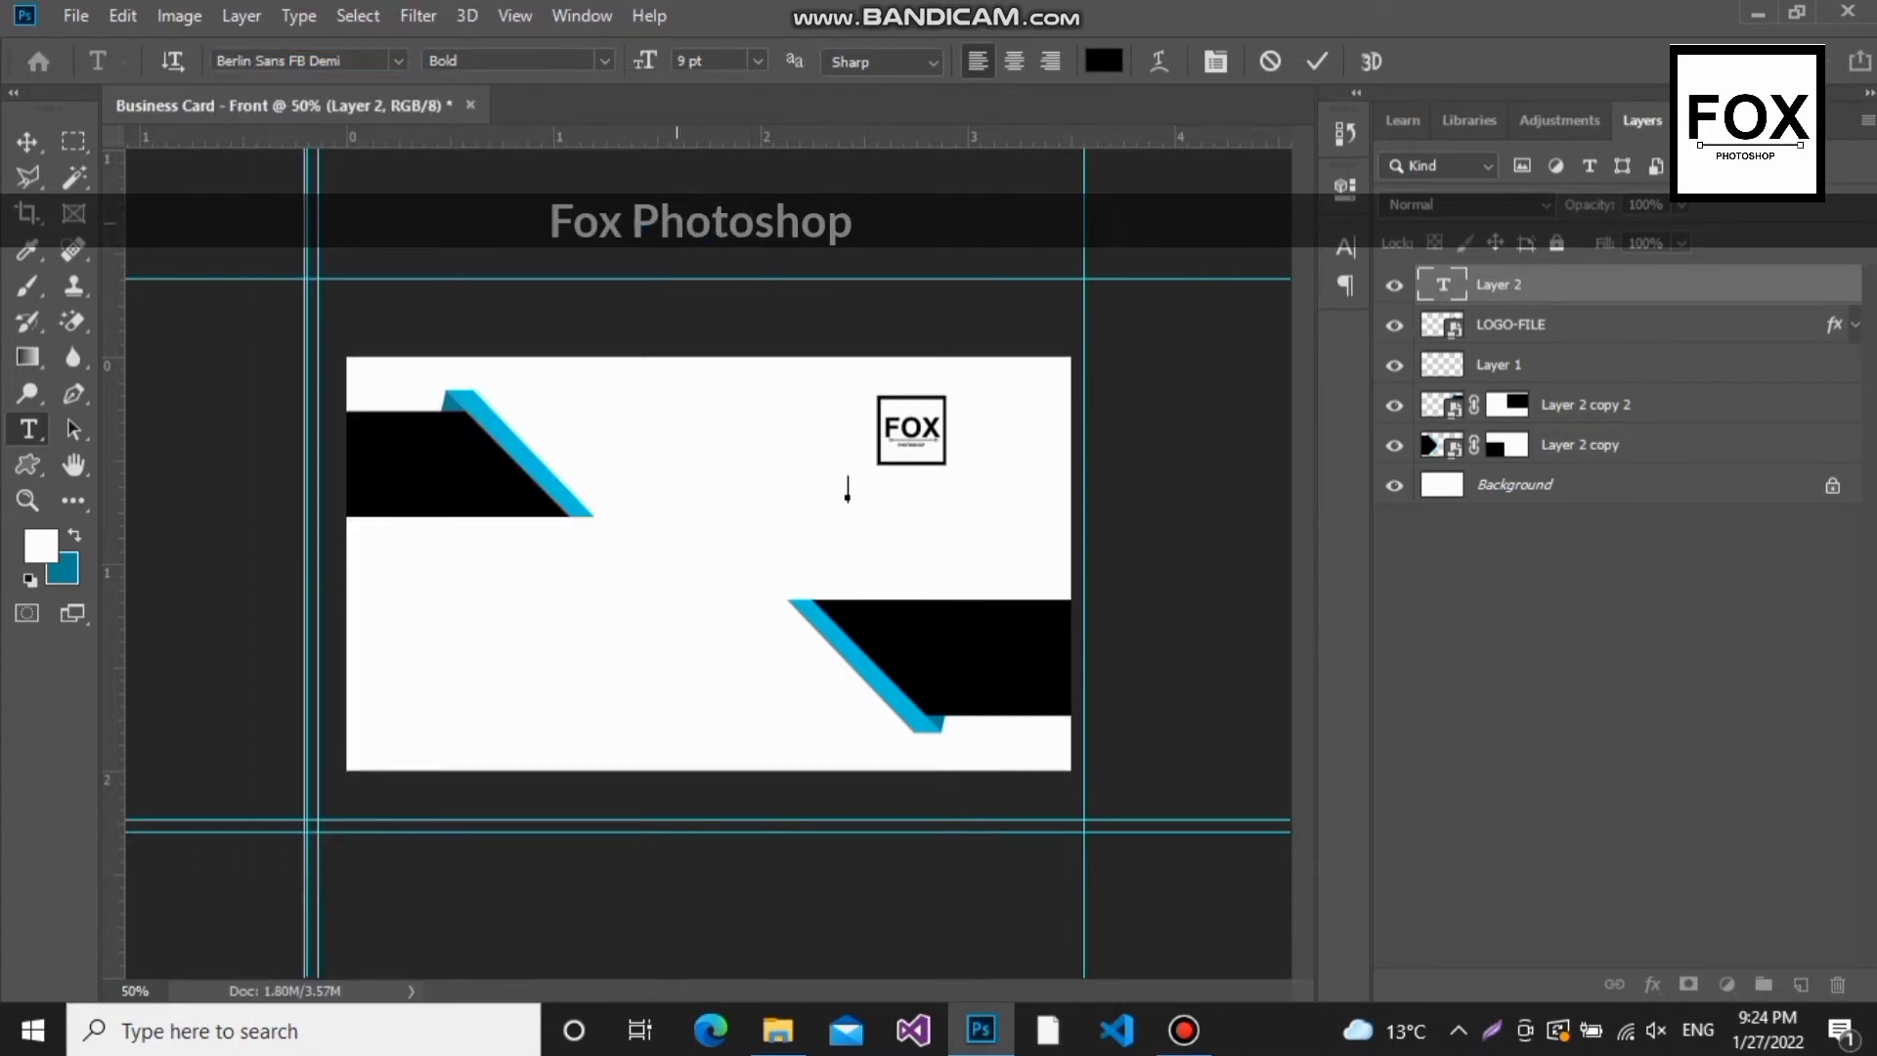
{"action": "type", "text": "FOX"}
Step: Continue the line with "PHOTOSHOP" in the Azonix font, coloured with the light blue sampled from the upper arrow's band
{"action": "left_click", "coordinate": [1103, 61]}
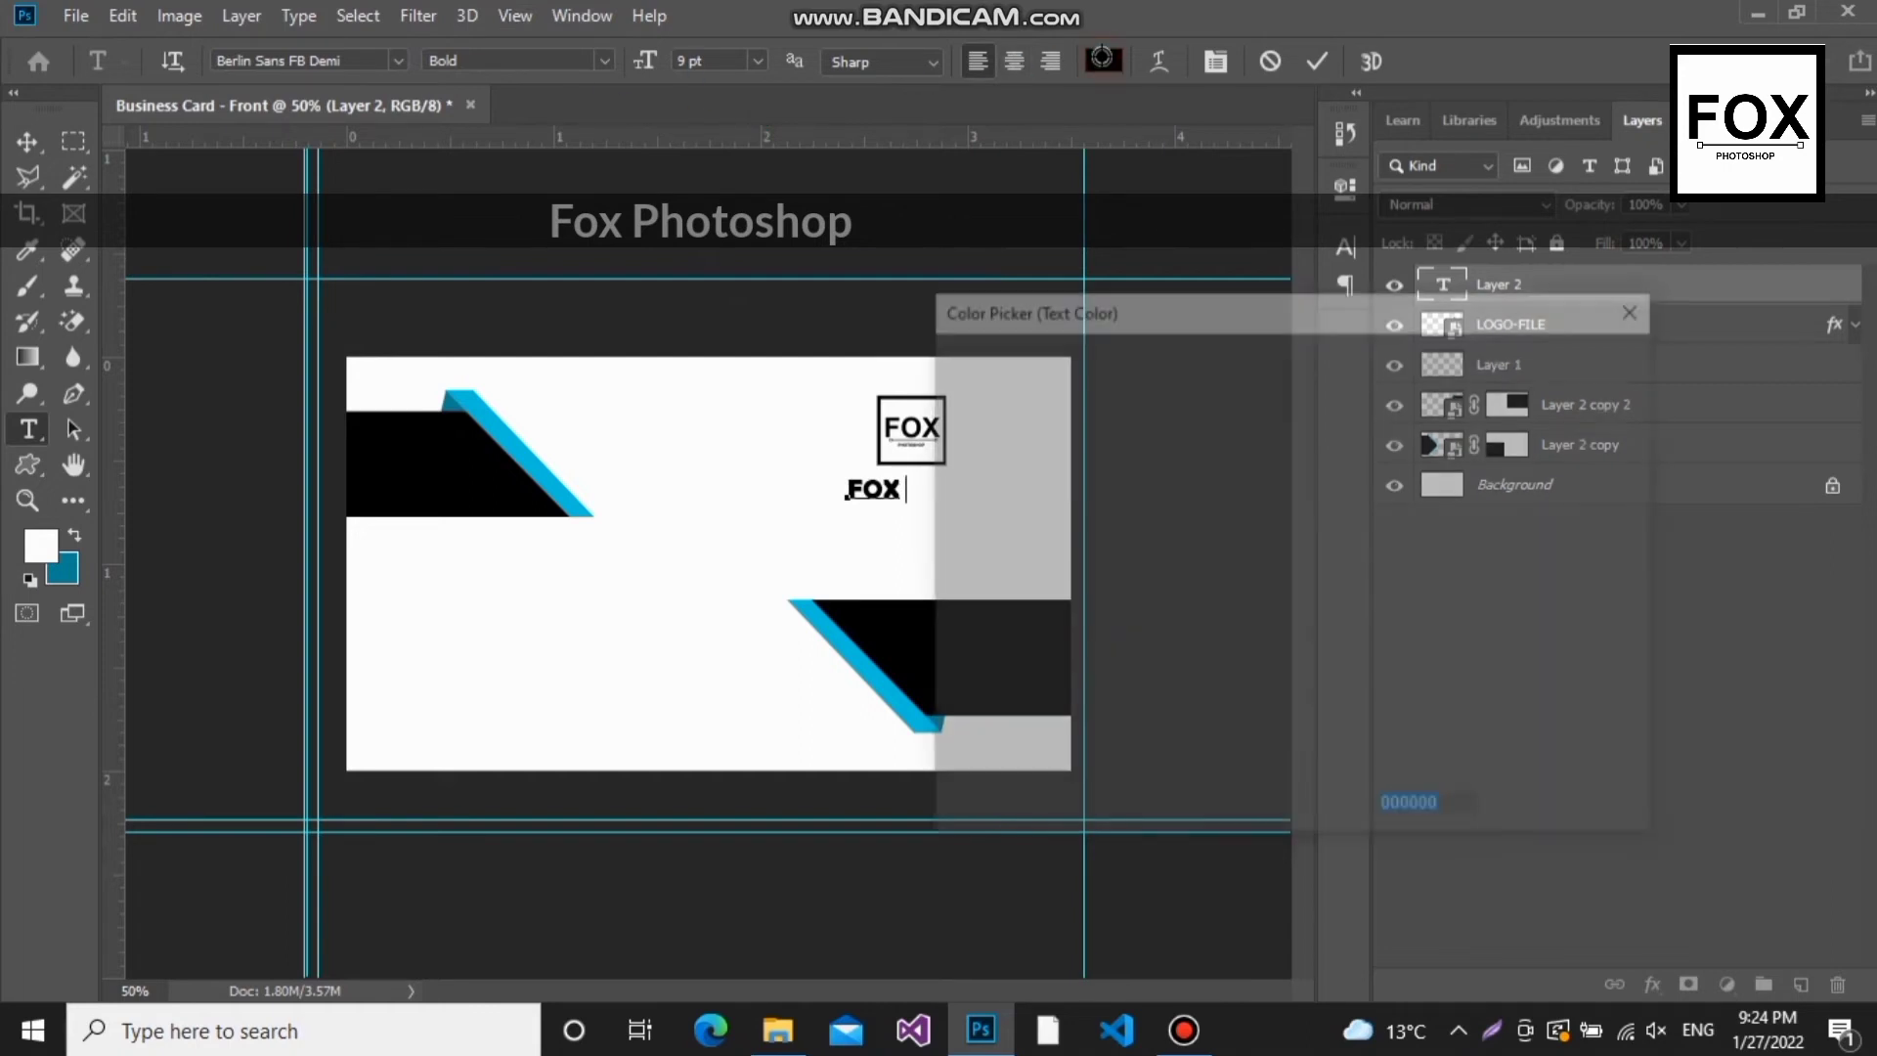
{"action": "left_click", "coordinate": [490, 415]}
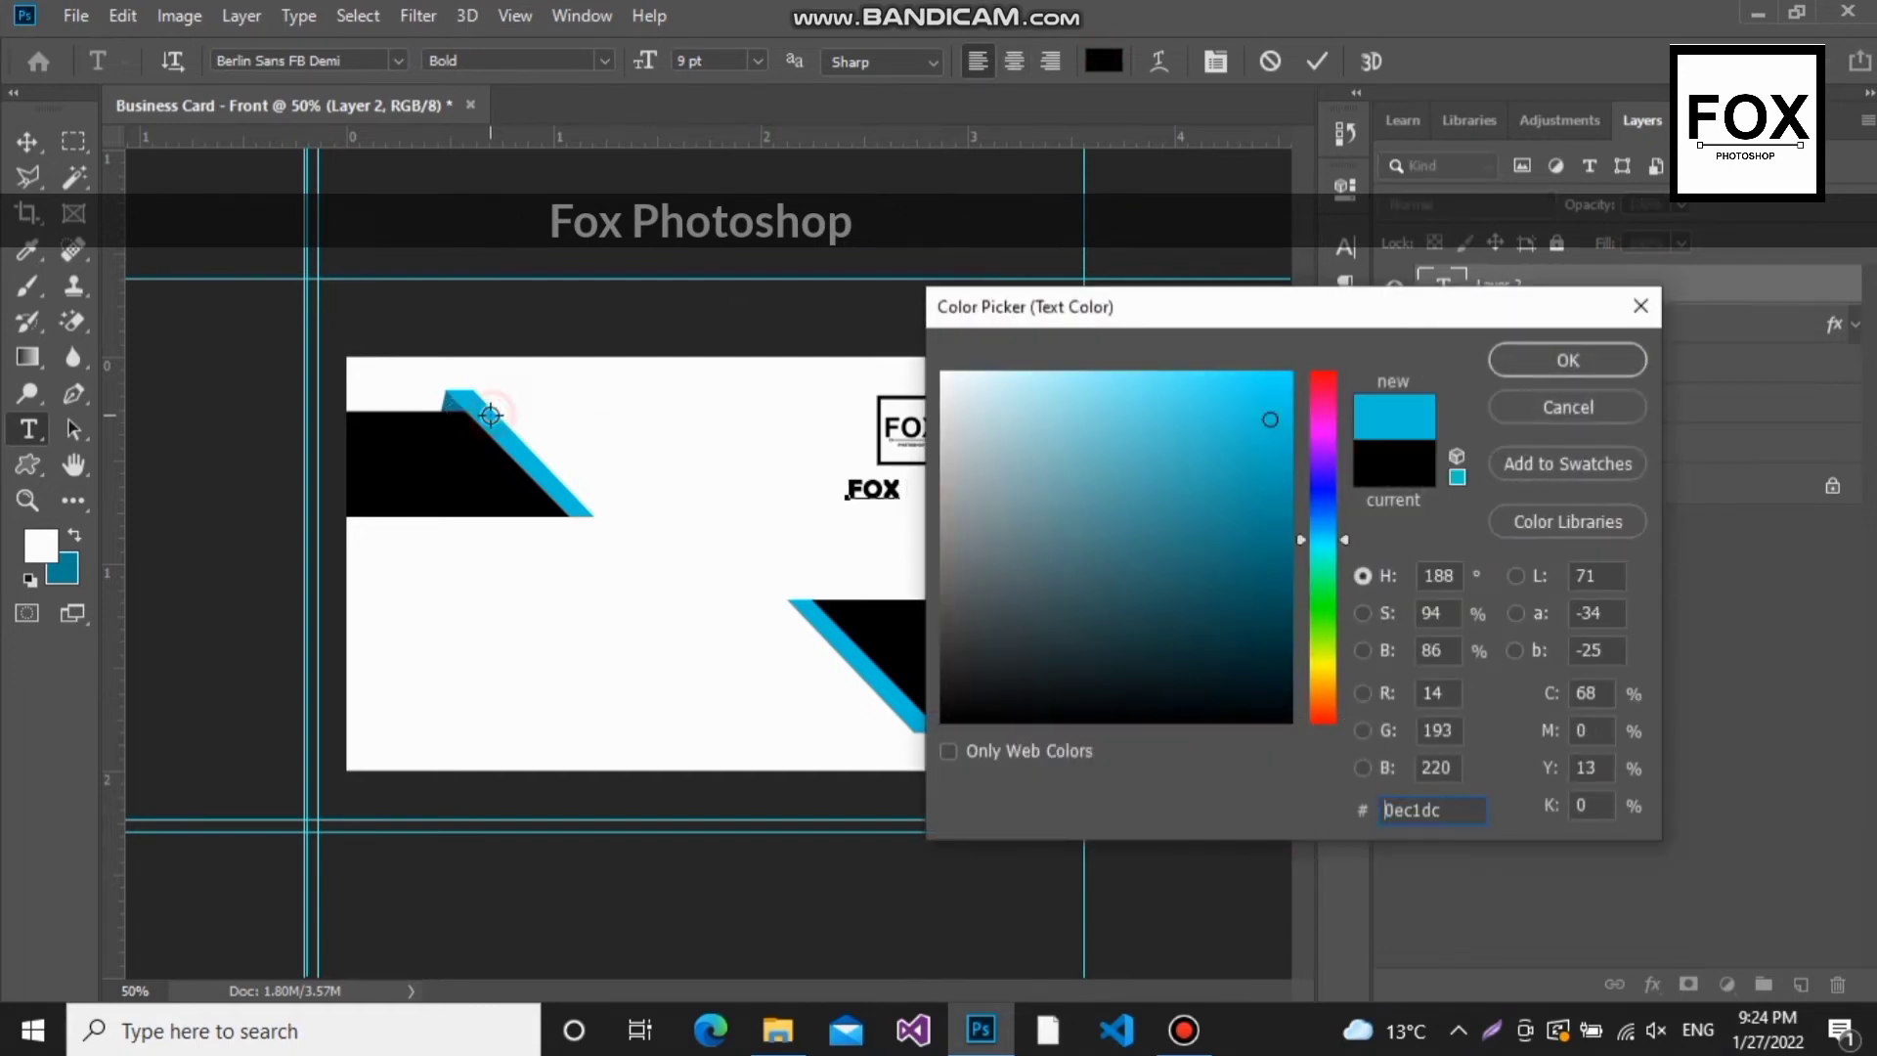
{"action": "left_click", "coordinate": [1564, 362]}
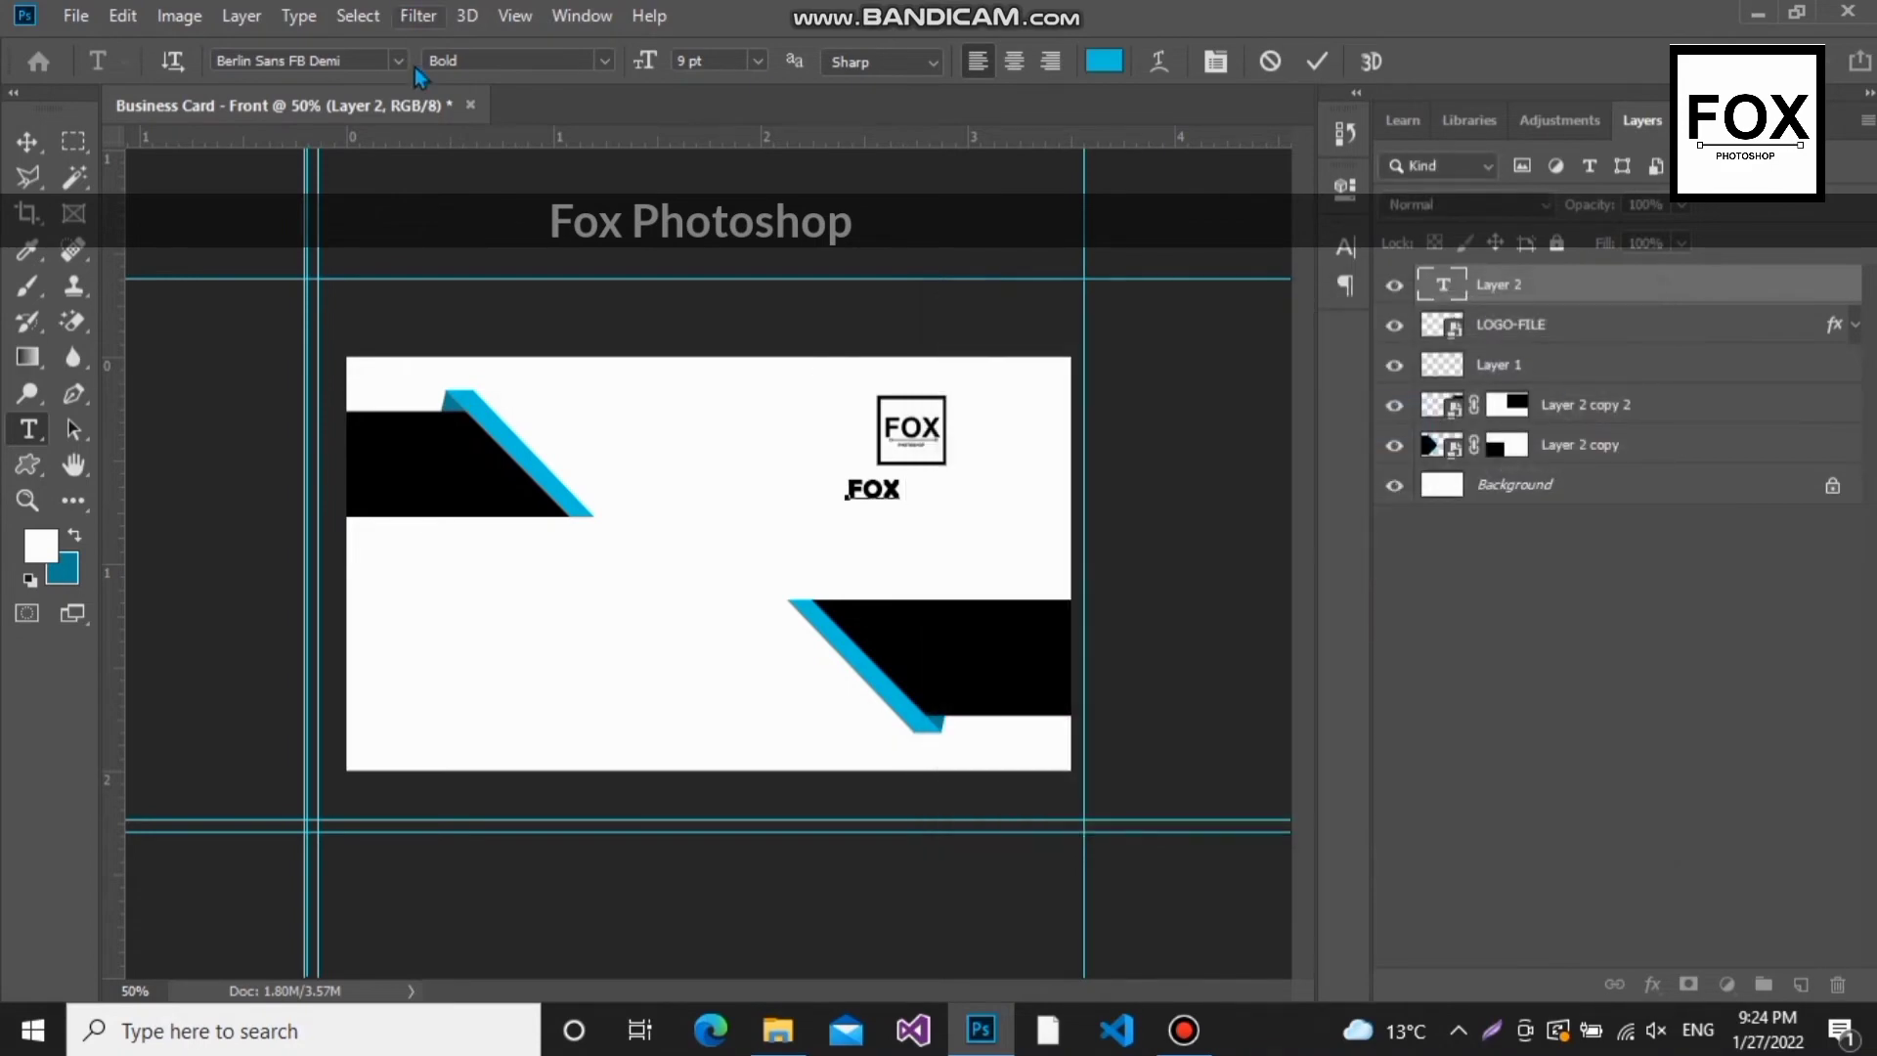
{"action": "left_click", "coordinate": [399, 61]}
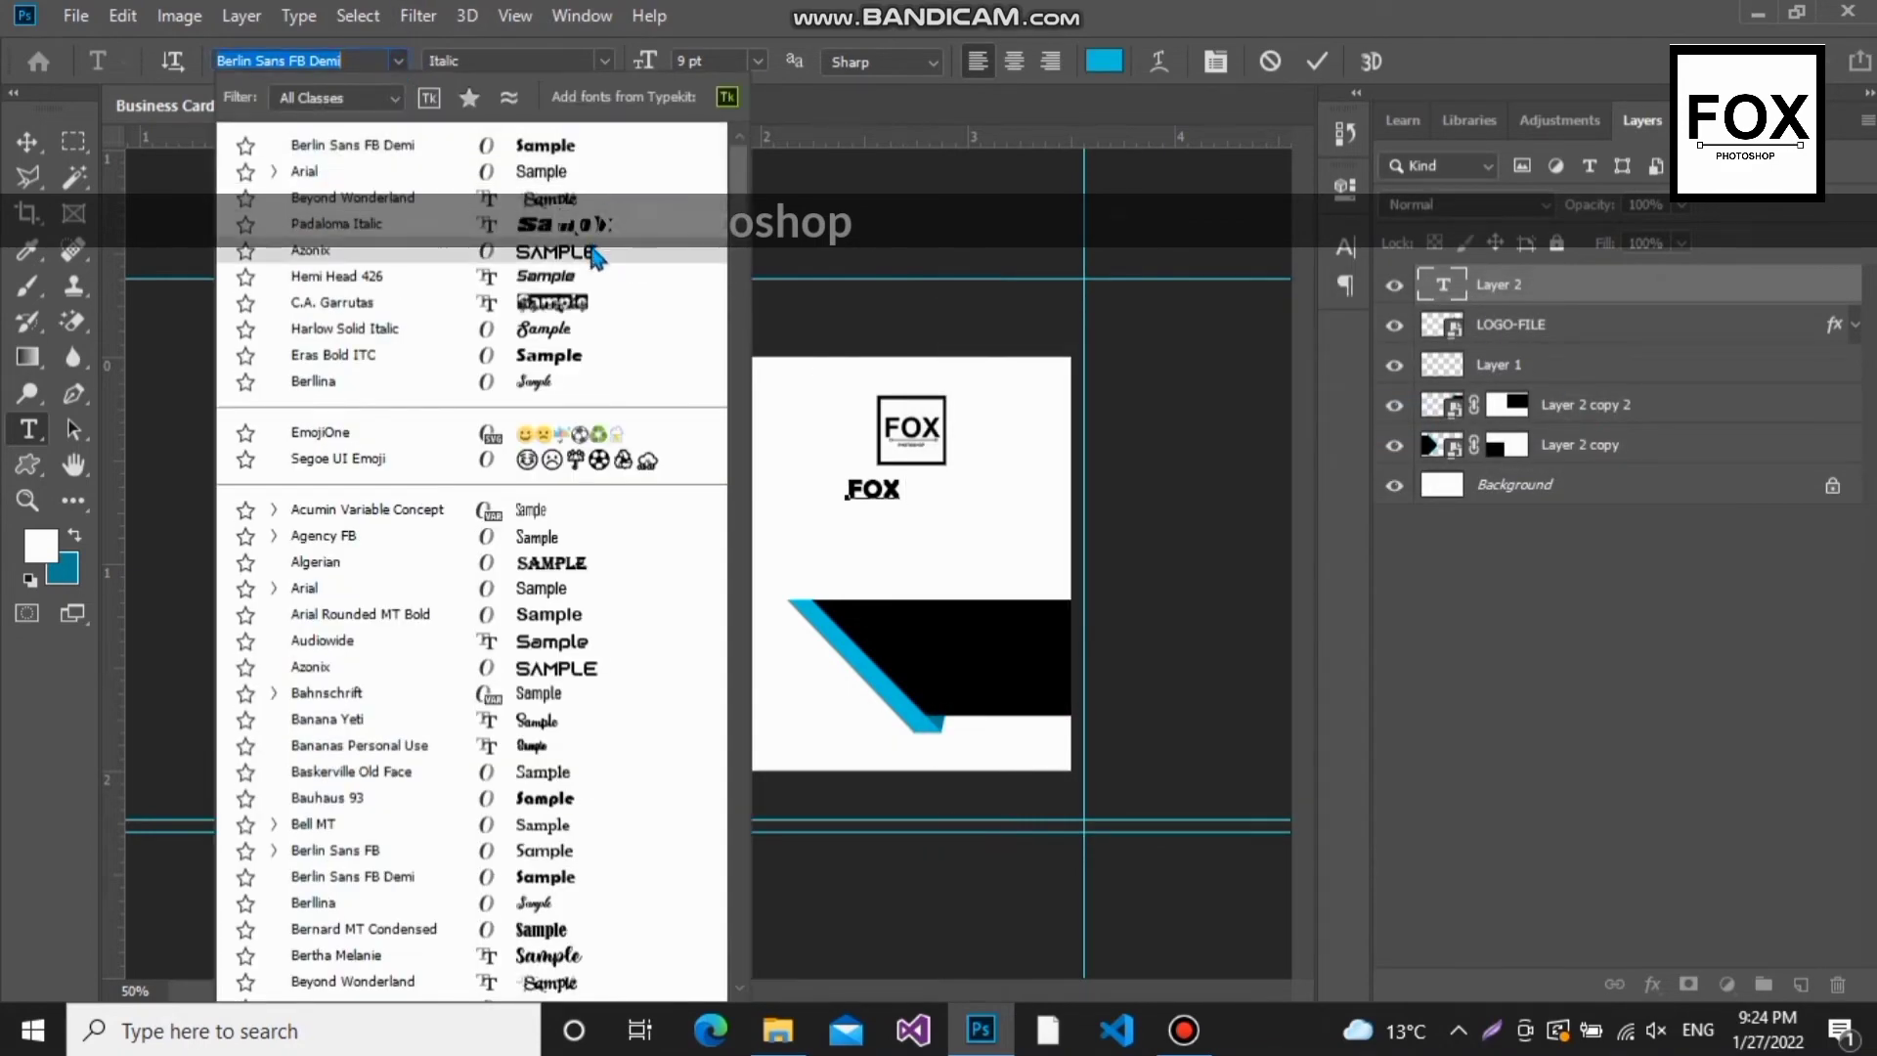
{"action": "left_click", "coordinate": [589, 252]}
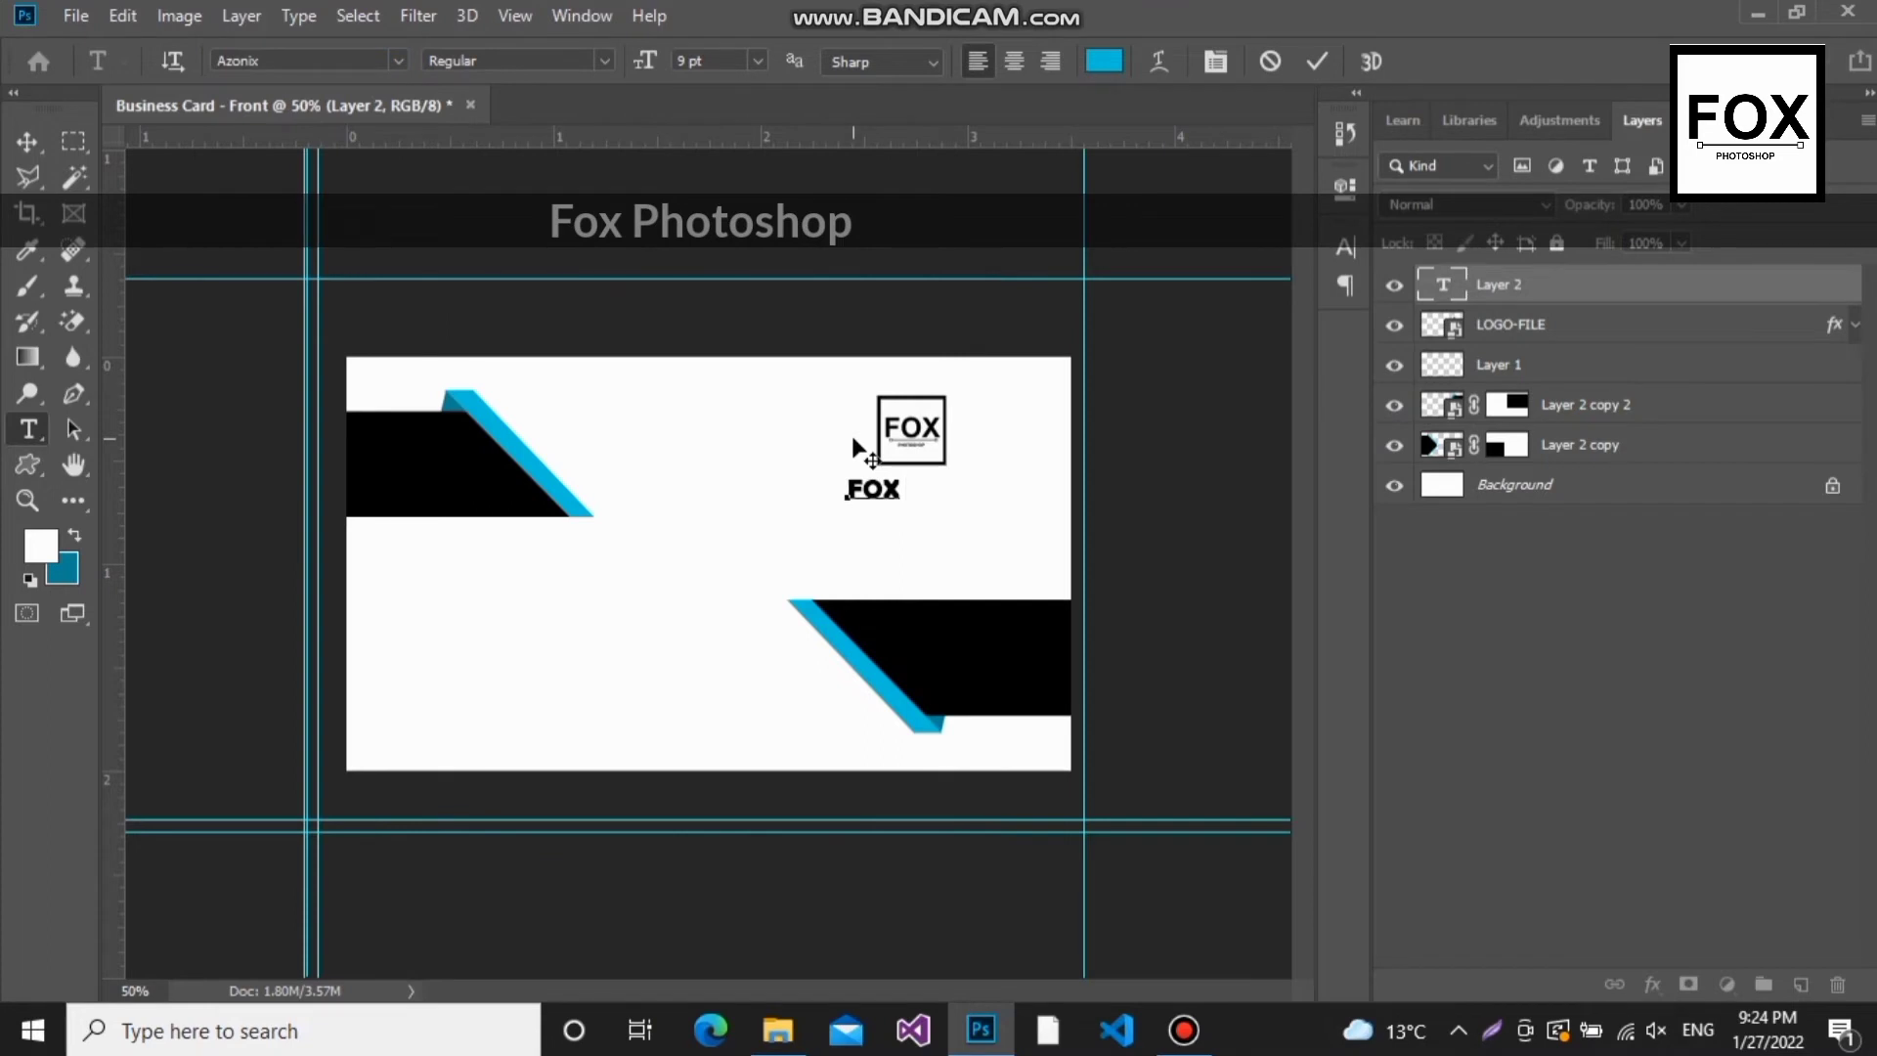
{"action": "type", "text": "PHOTOSHOP"}
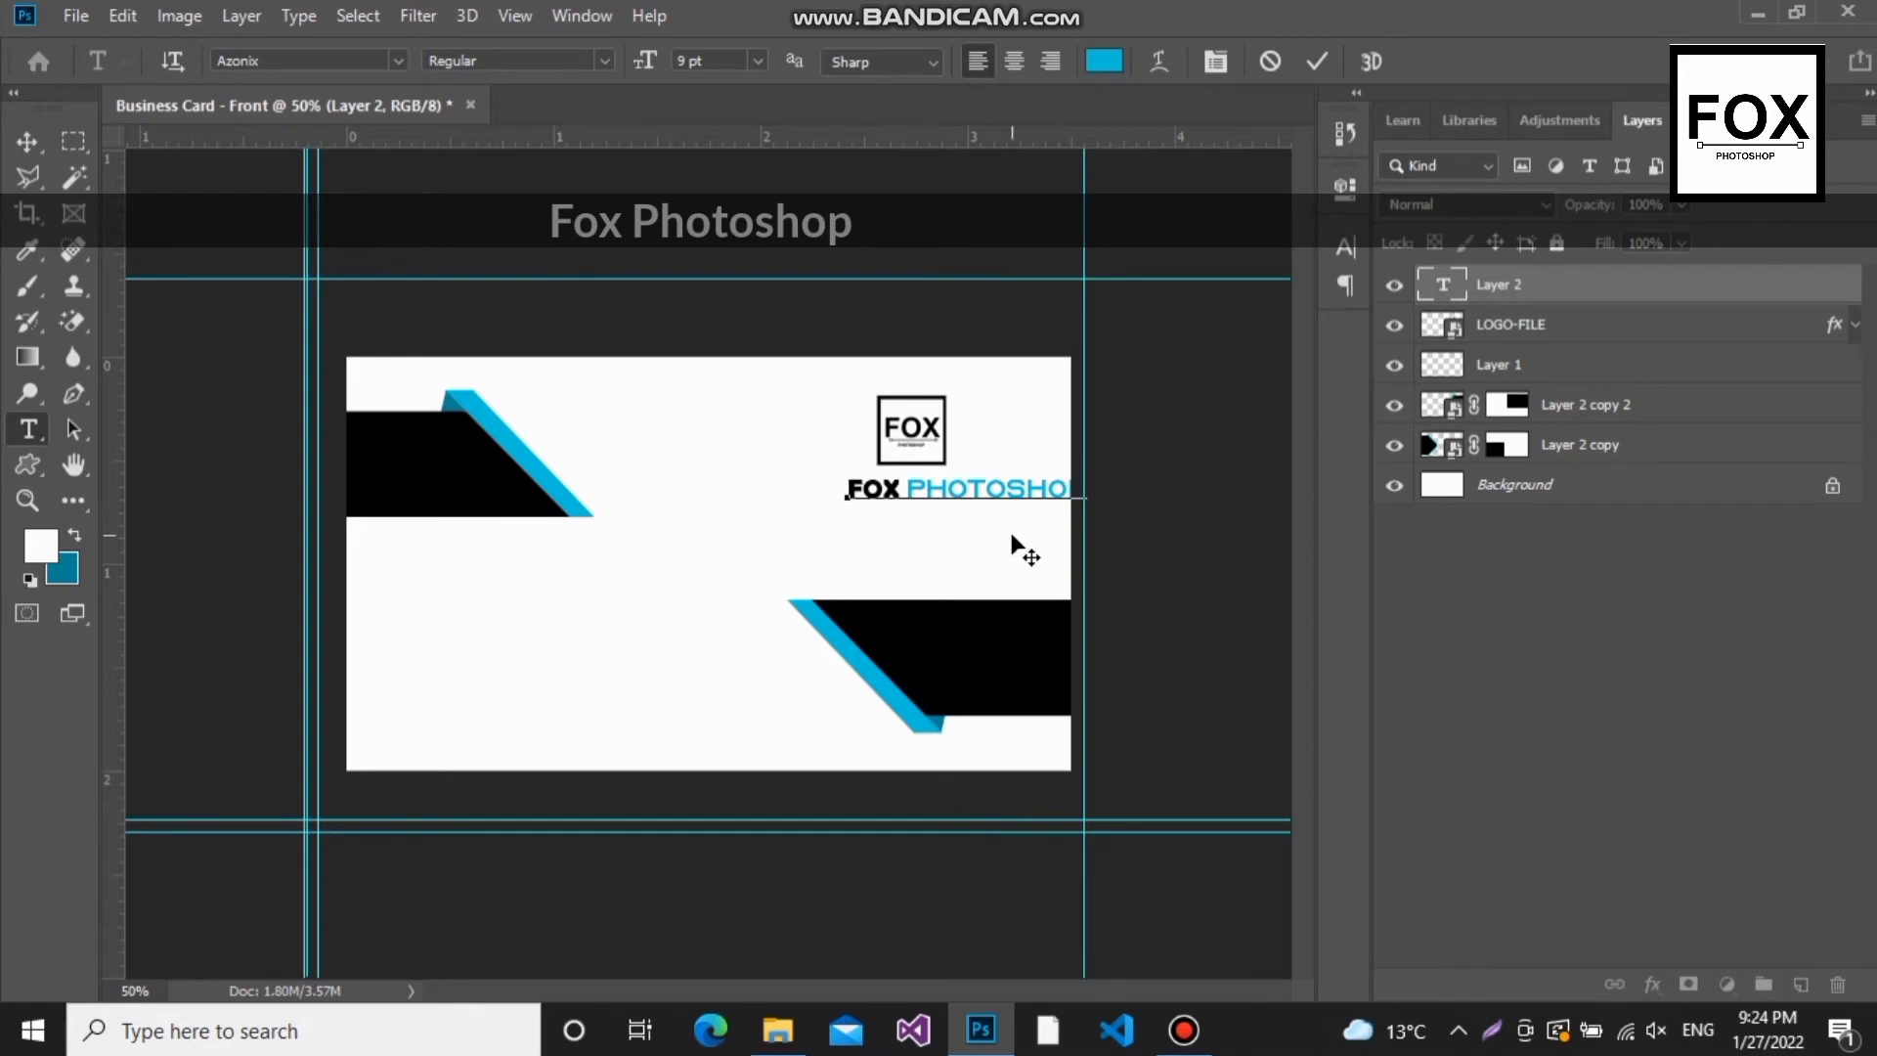
{"action": "left_click", "coordinate": [1601, 300]}
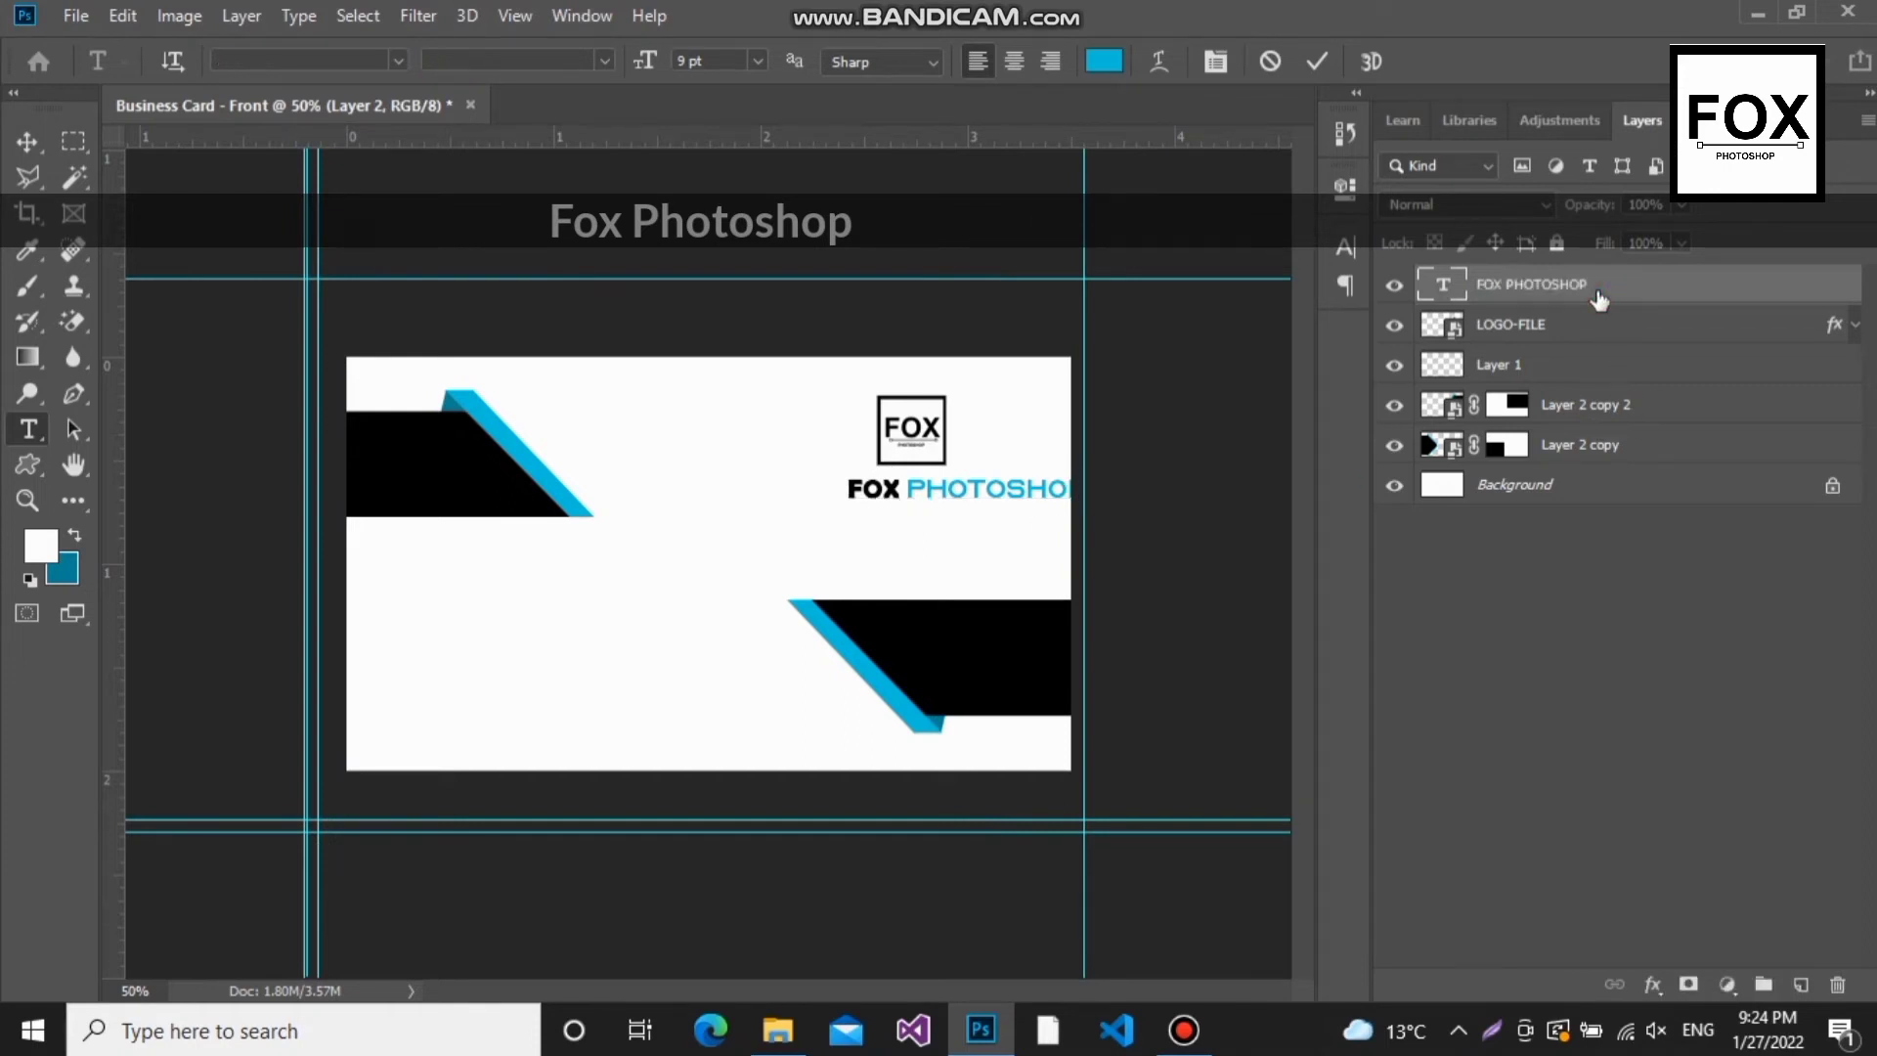
Step: Scale the FOX PHOTOSHOP text down proportionally to about 90.15% and centre it beneath the logo
{"action": "key", "text": "ctrl+t"}
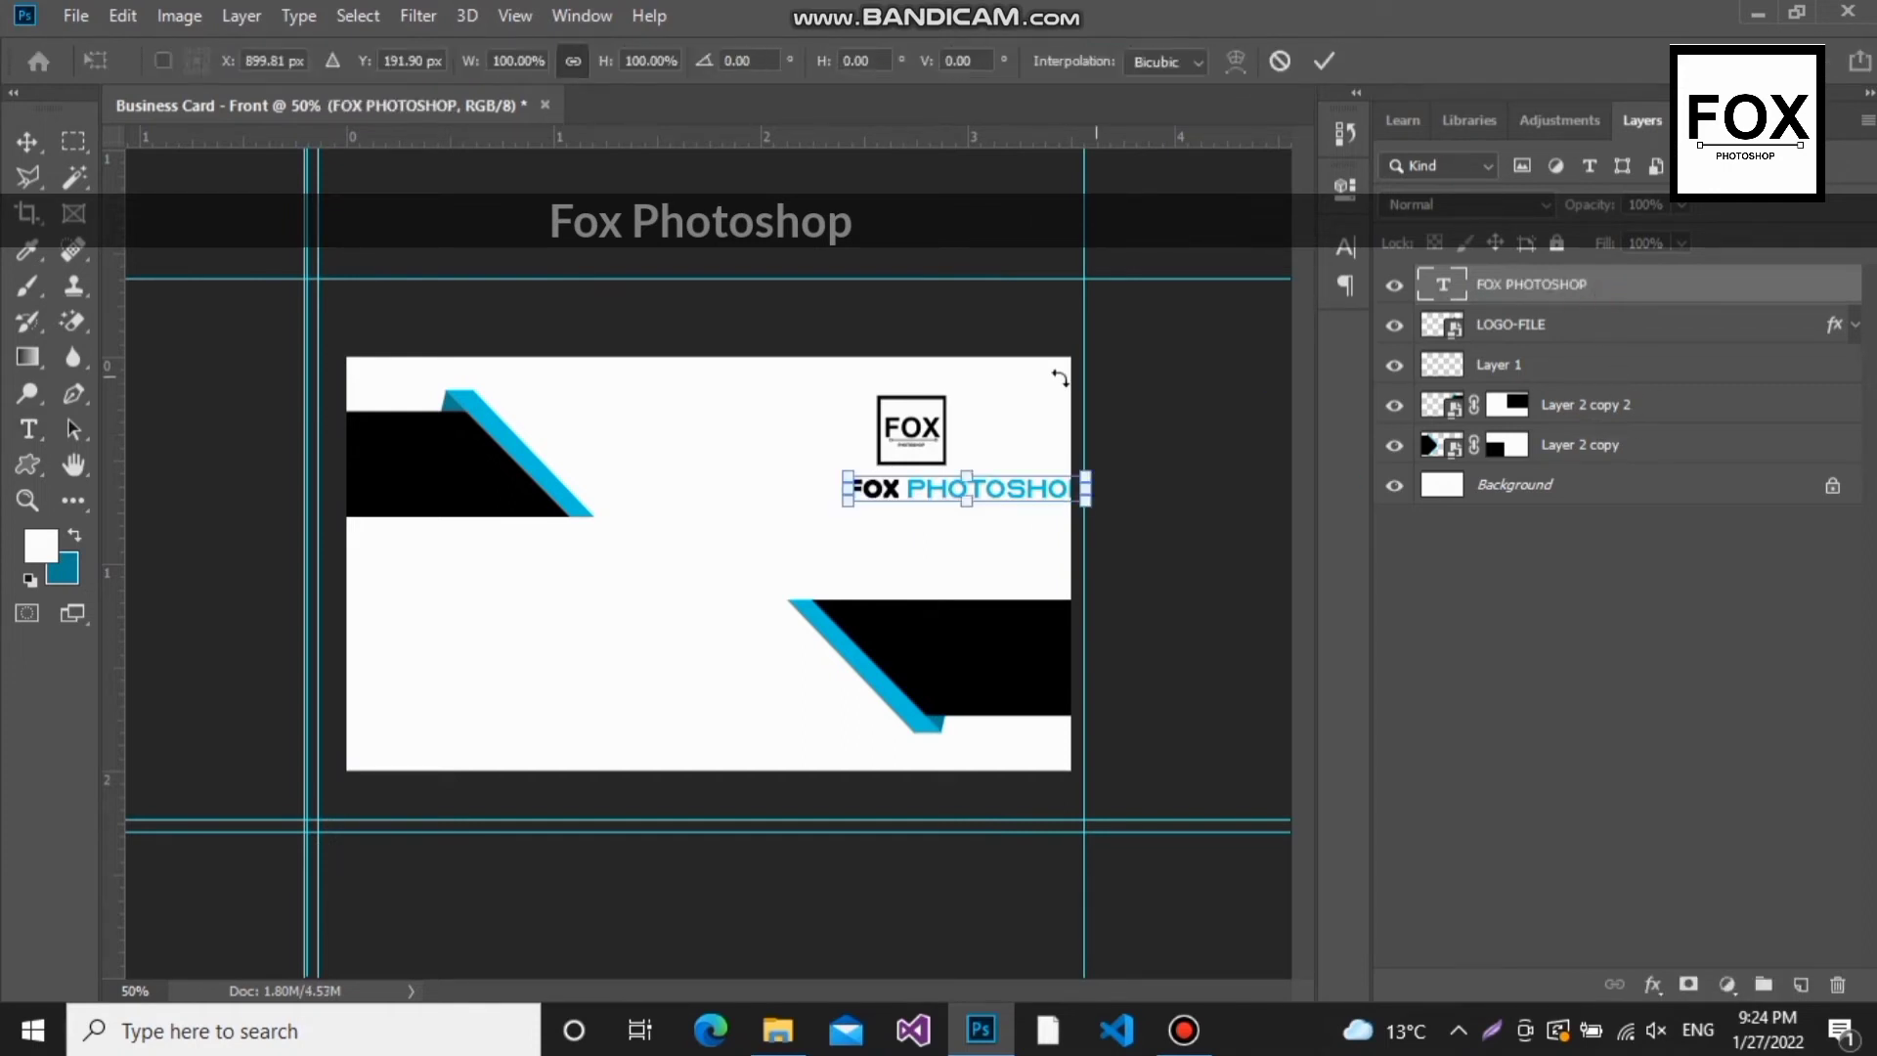
{"action": "left_click_drag", "start_coordinate": [1088, 492], "coordinate": [971, 501]}
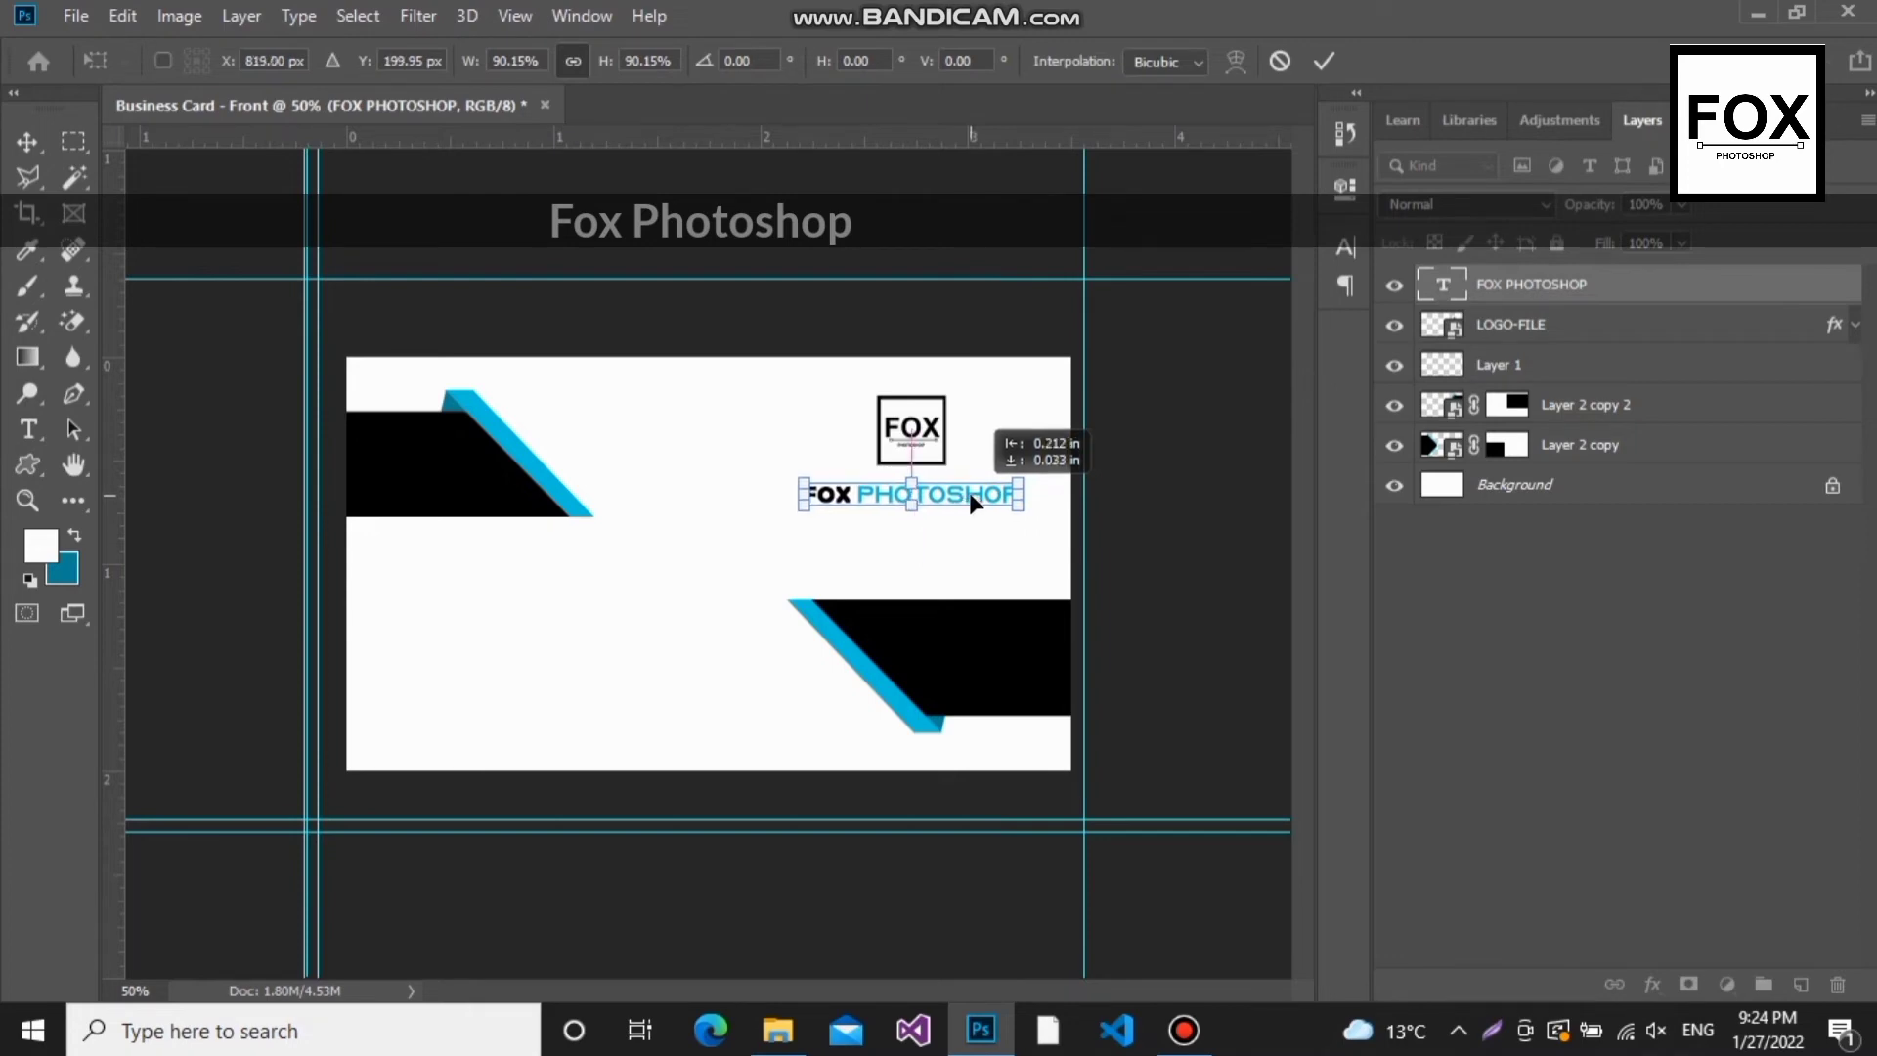
{"action": "key", "text": "Return"}
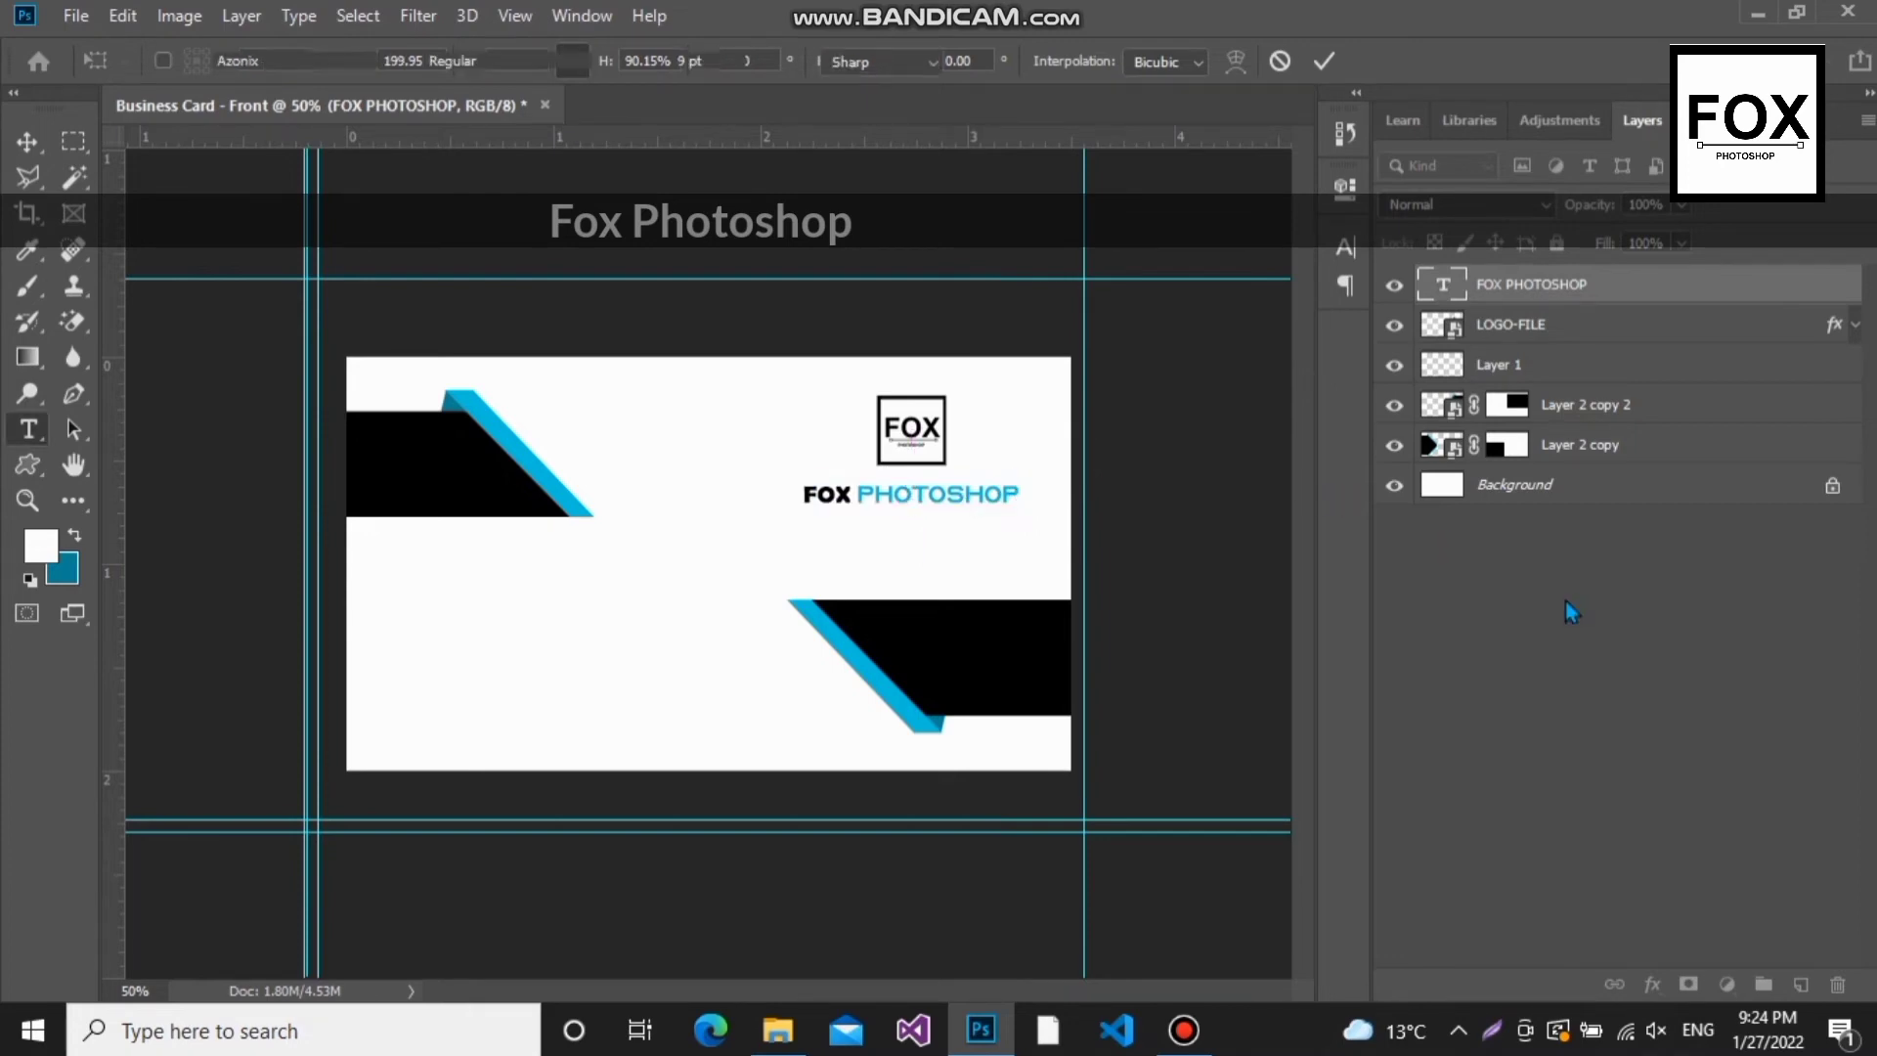
{"action": "left_click", "coordinate": [1564, 601]}
Step: Add a new layer above FOX PHOTOSHOP and start a 6 pt text line below the company name, coloured black (000000)
{"action": "left_click", "coordinate": [1661, 288]}
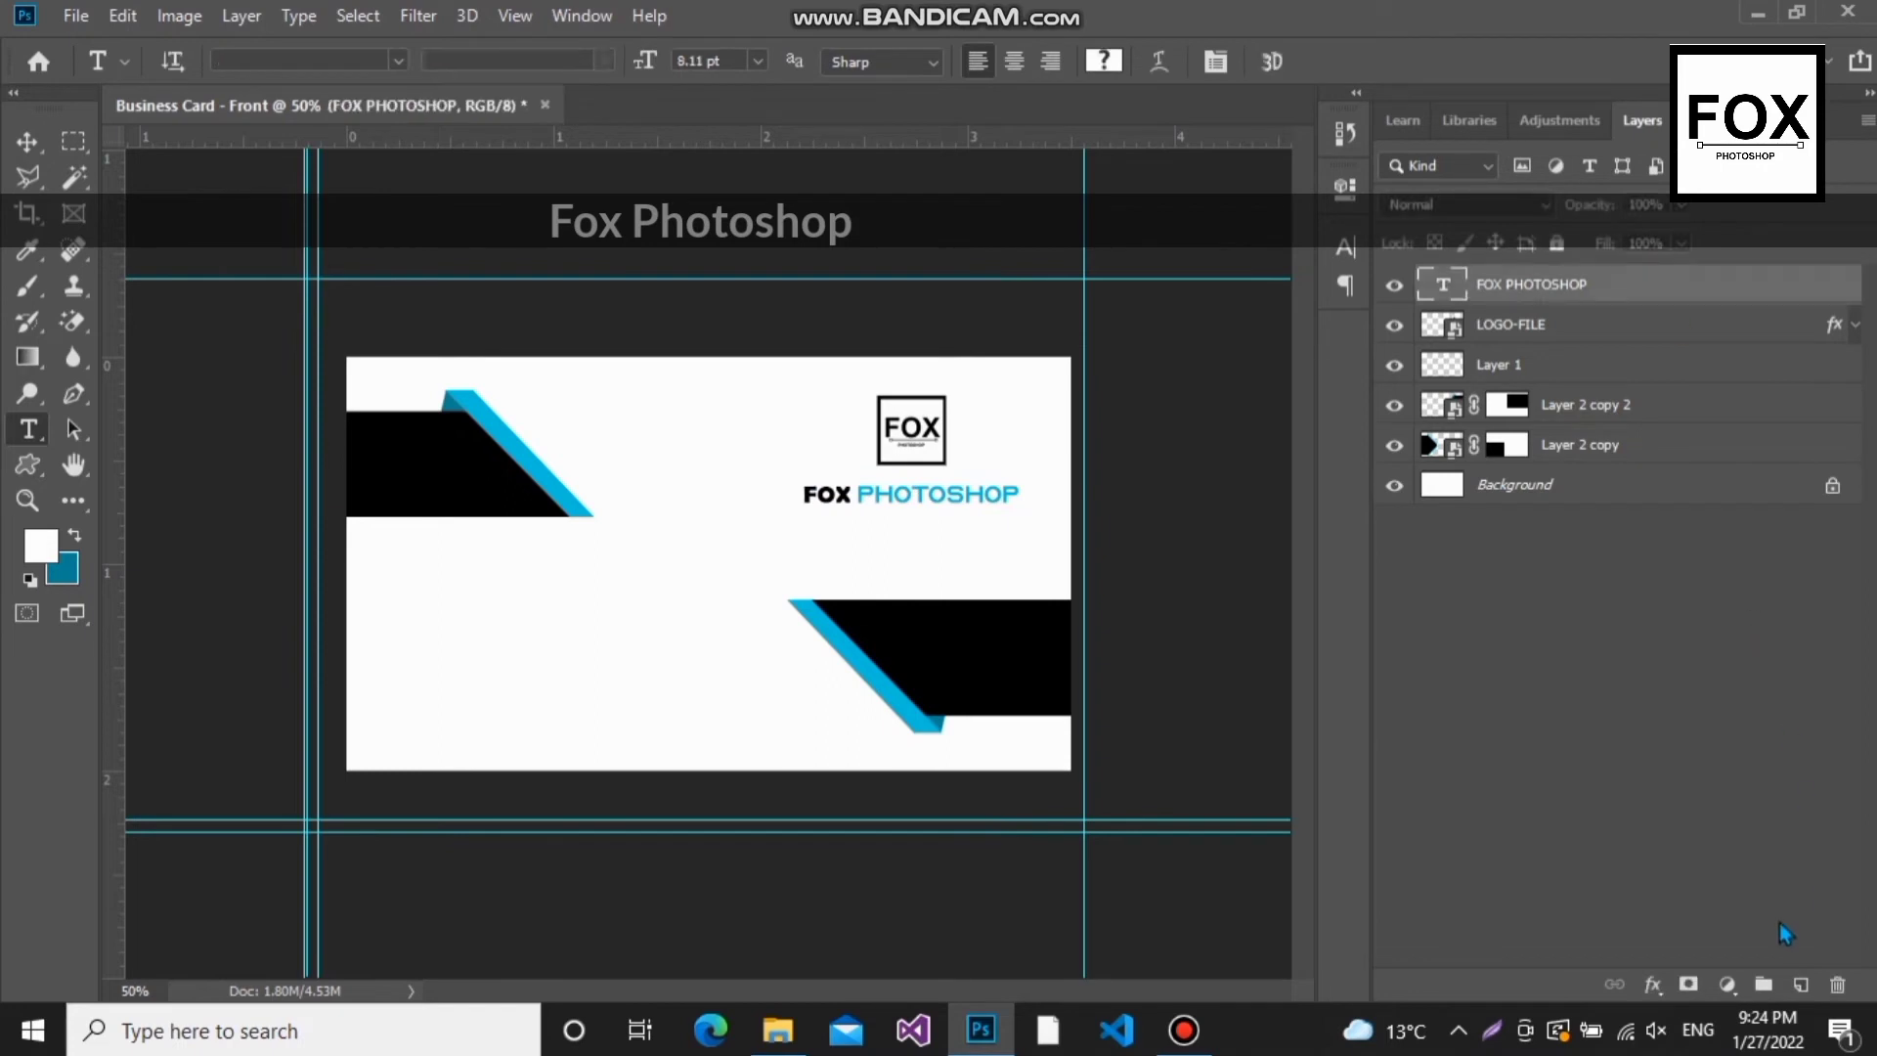
{"action": "left_click", "coordinate": [1797, 984]}
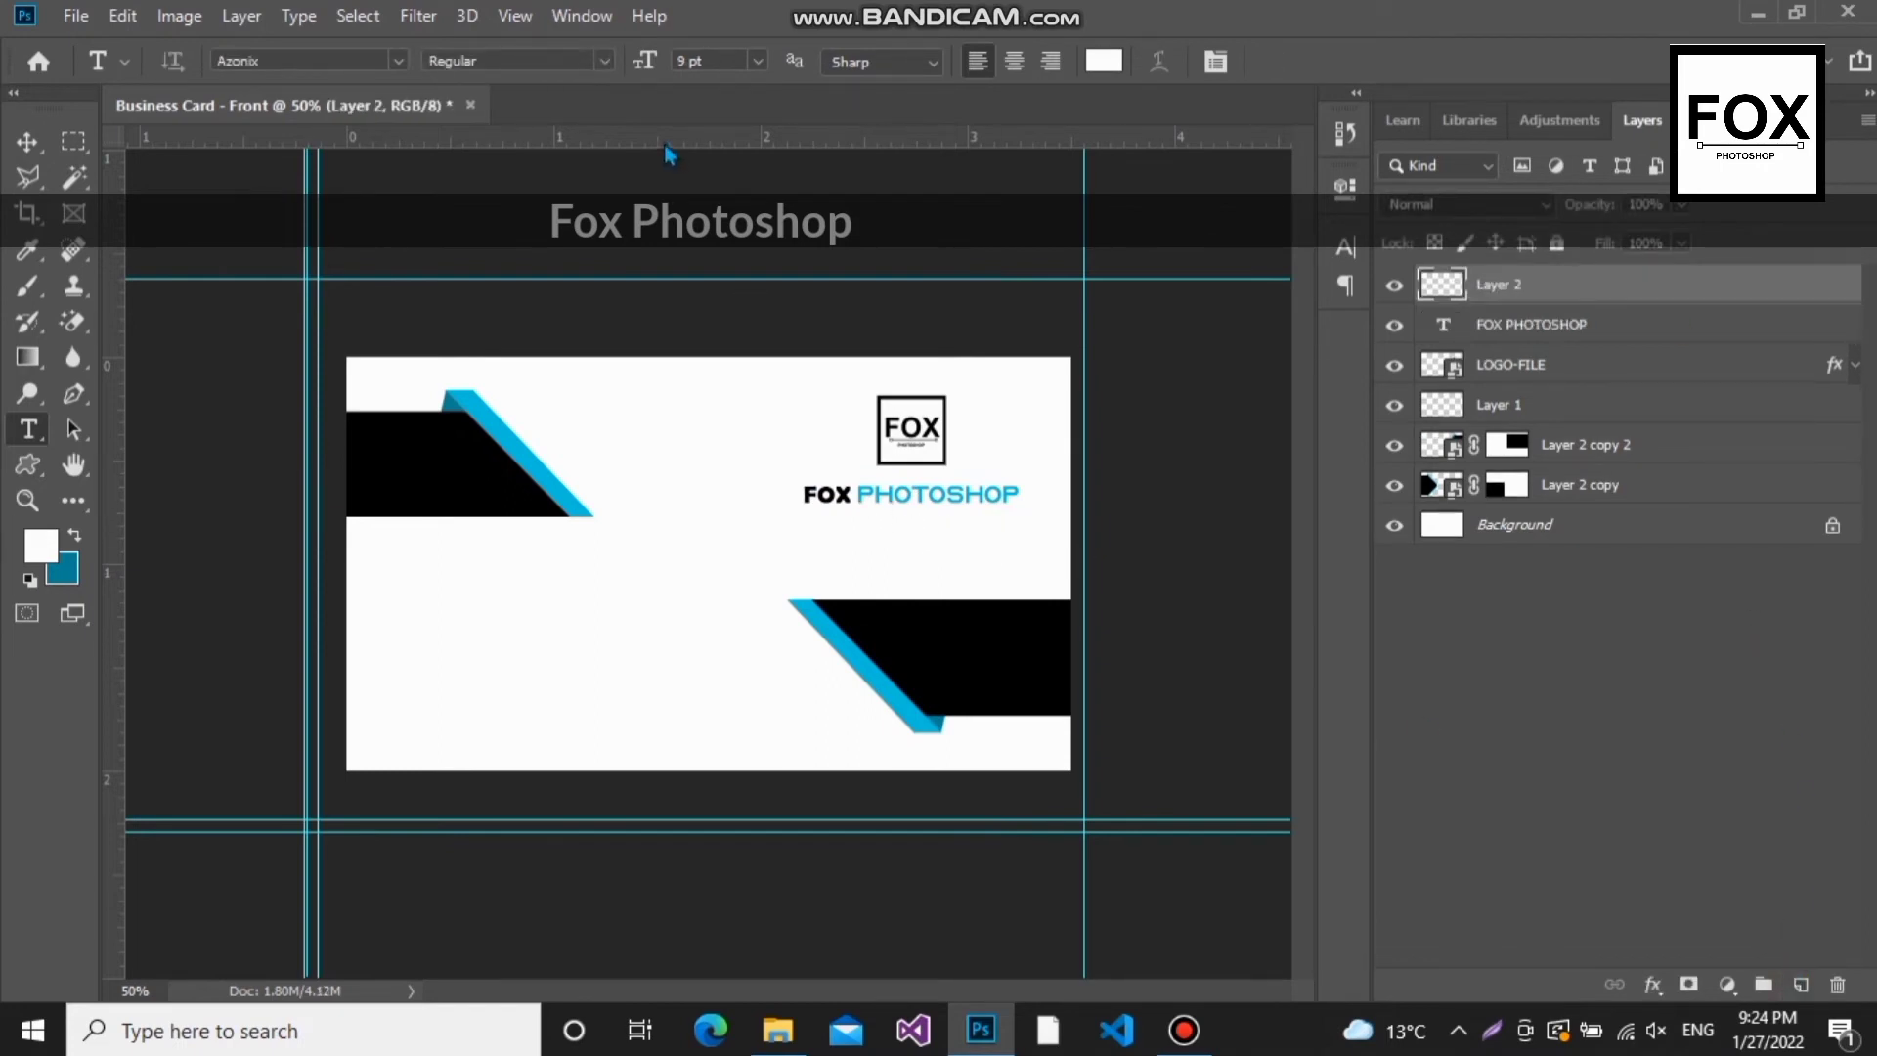
{"action": "left_click", "coordinate": [758, 62]}
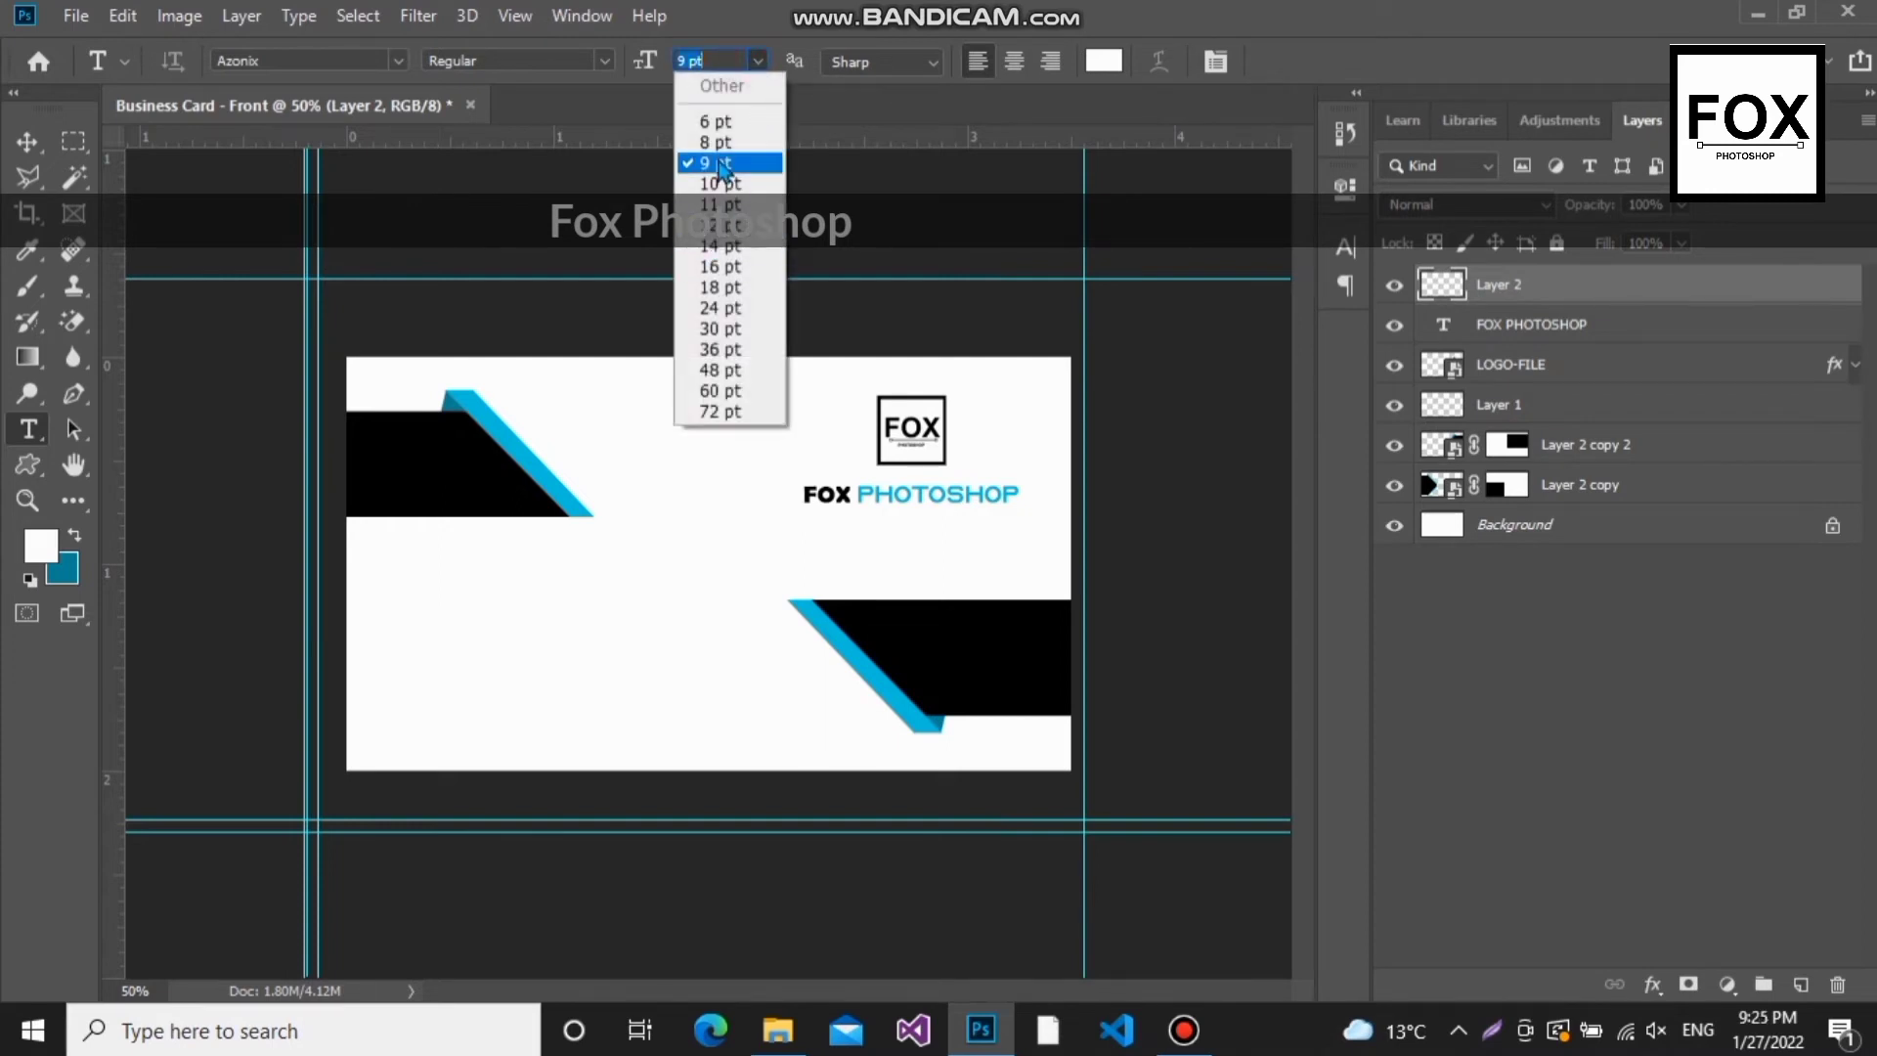
{"action": "left_click", "coordinate": [728, 119]}
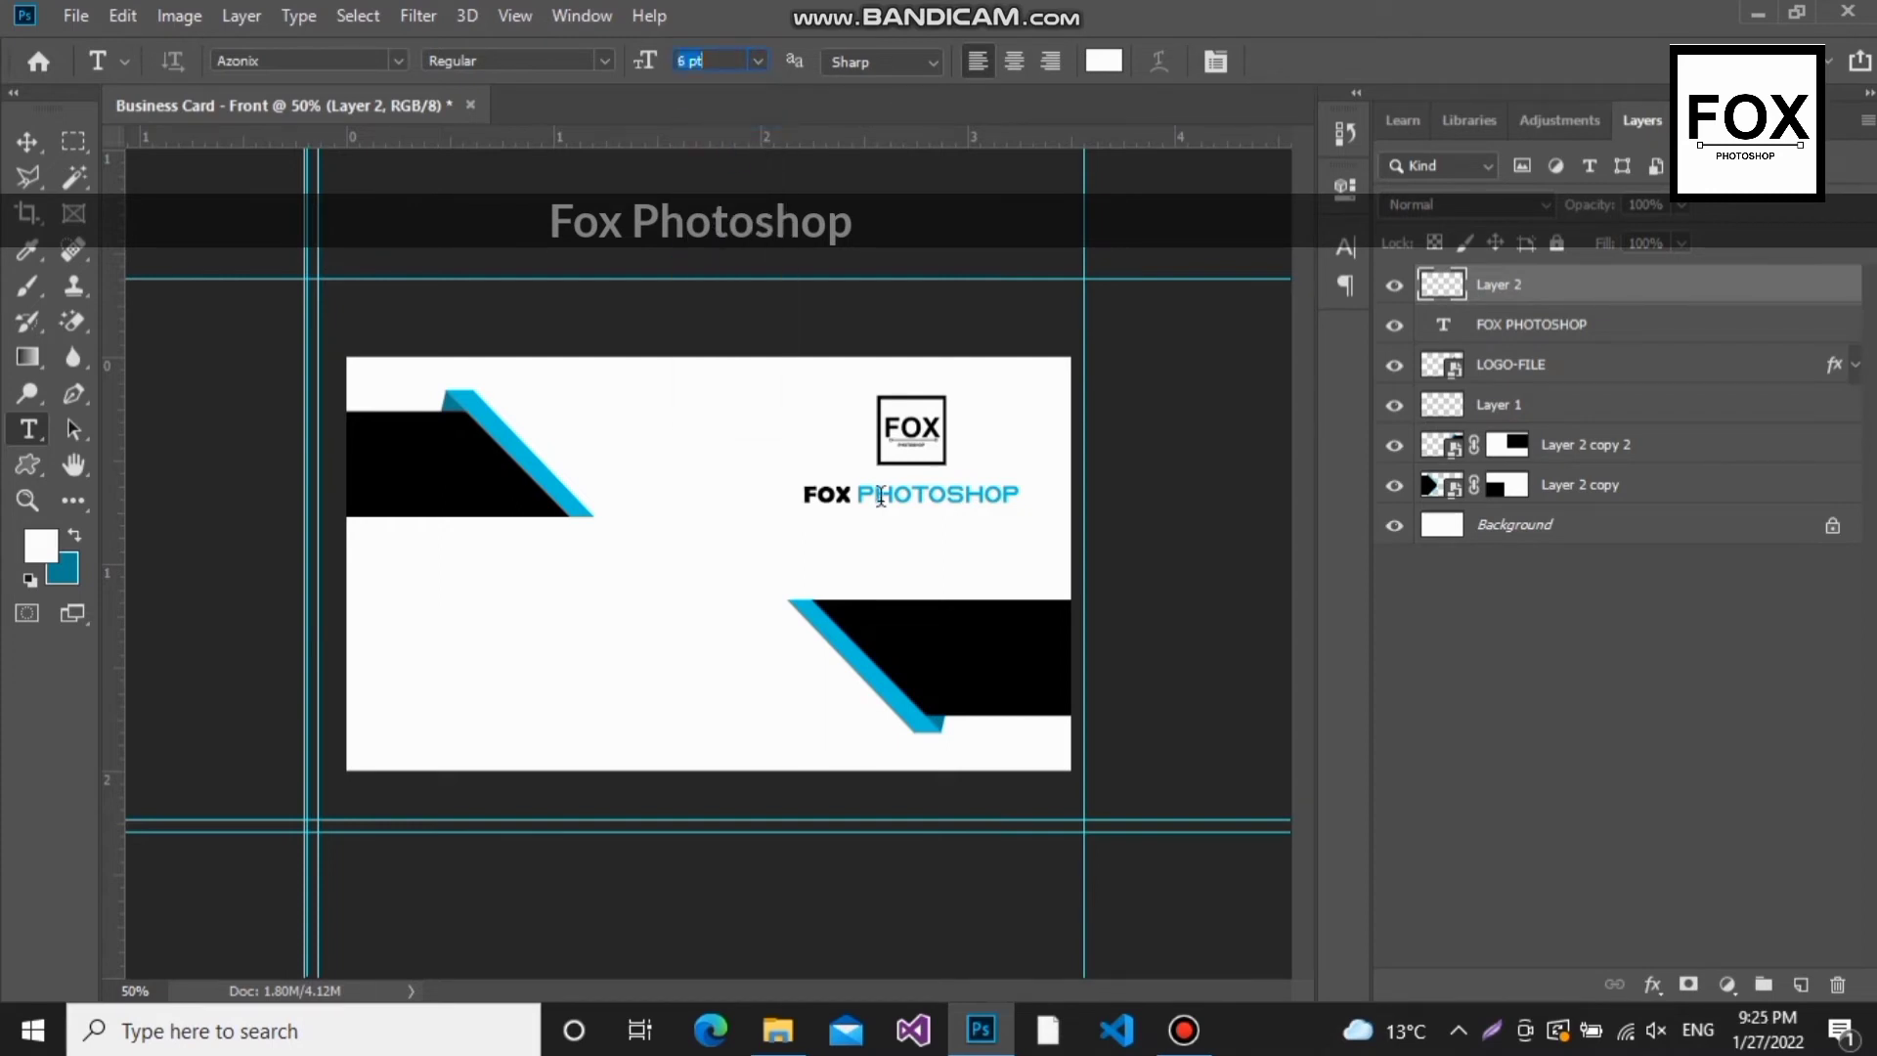
{"action": "left_click", "coordinate": [831, 519]}
{"action": "key", "text": "ctrl+v"}
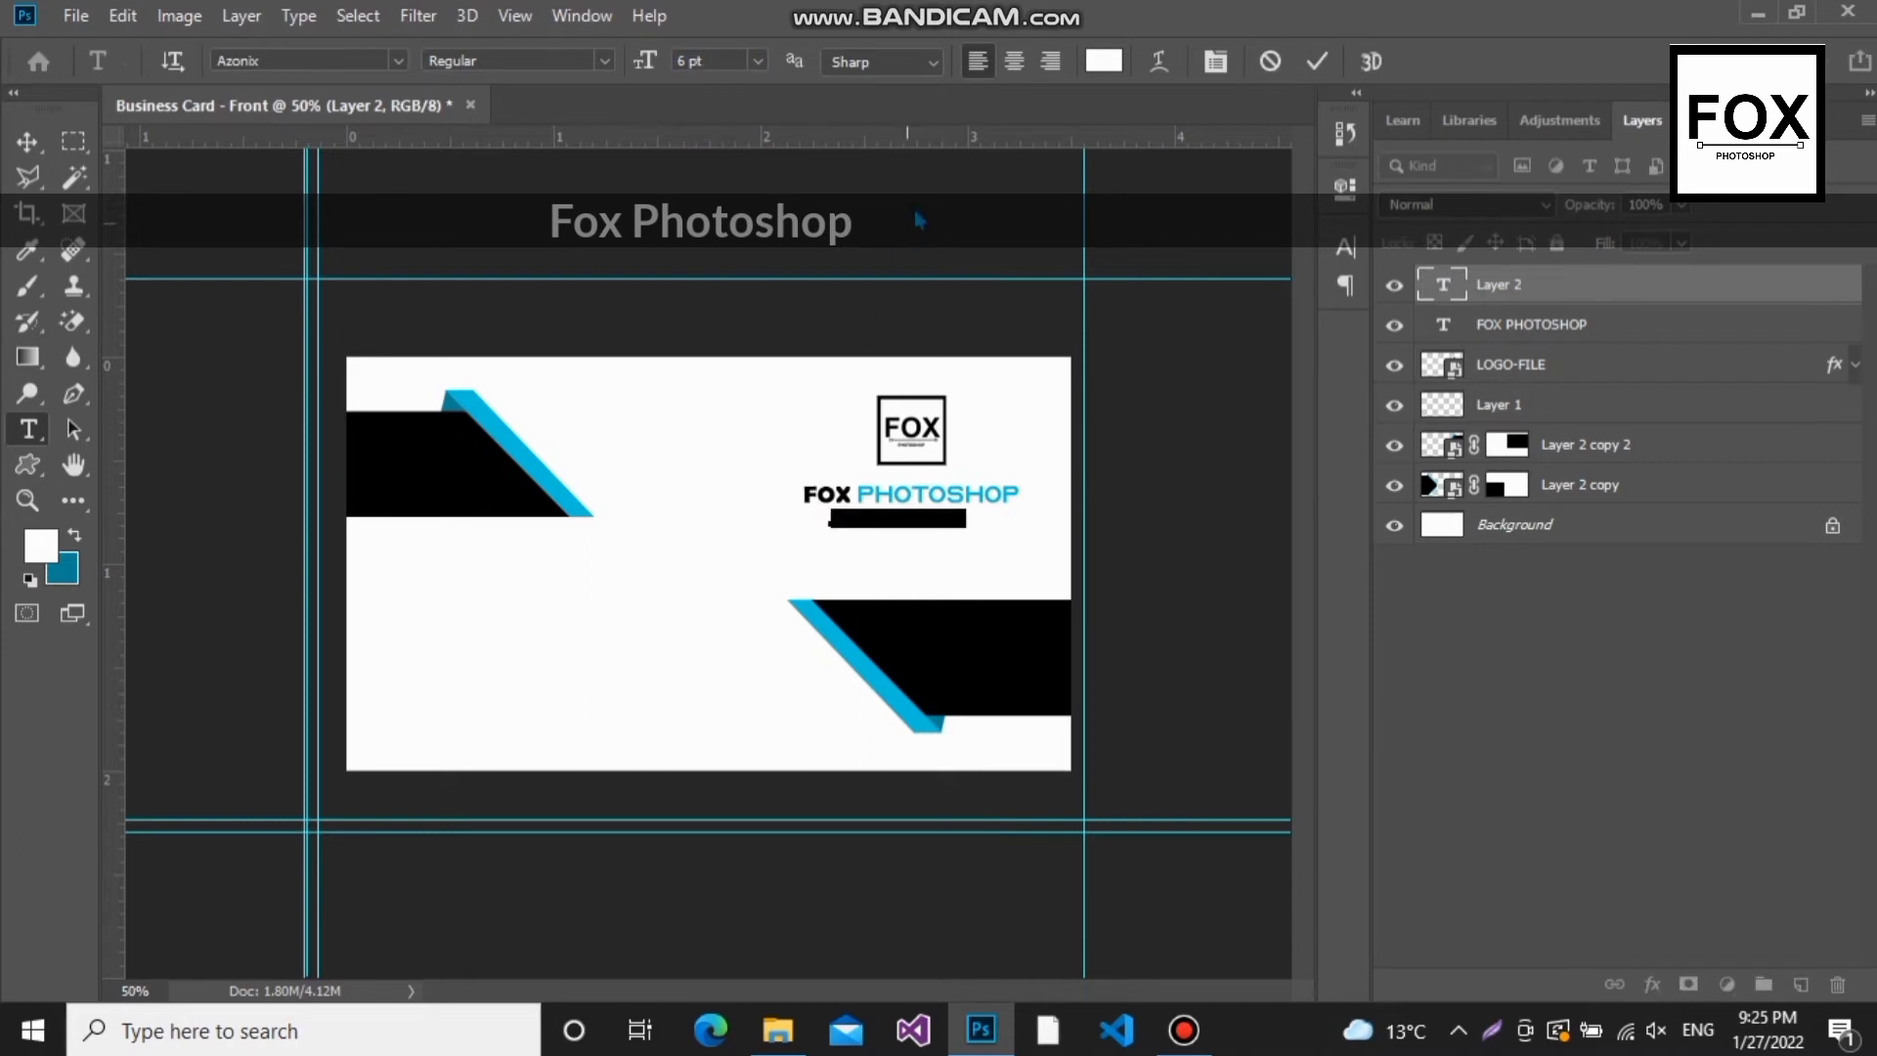
{"action": "left_click", "coordinate": [1096, 64]}
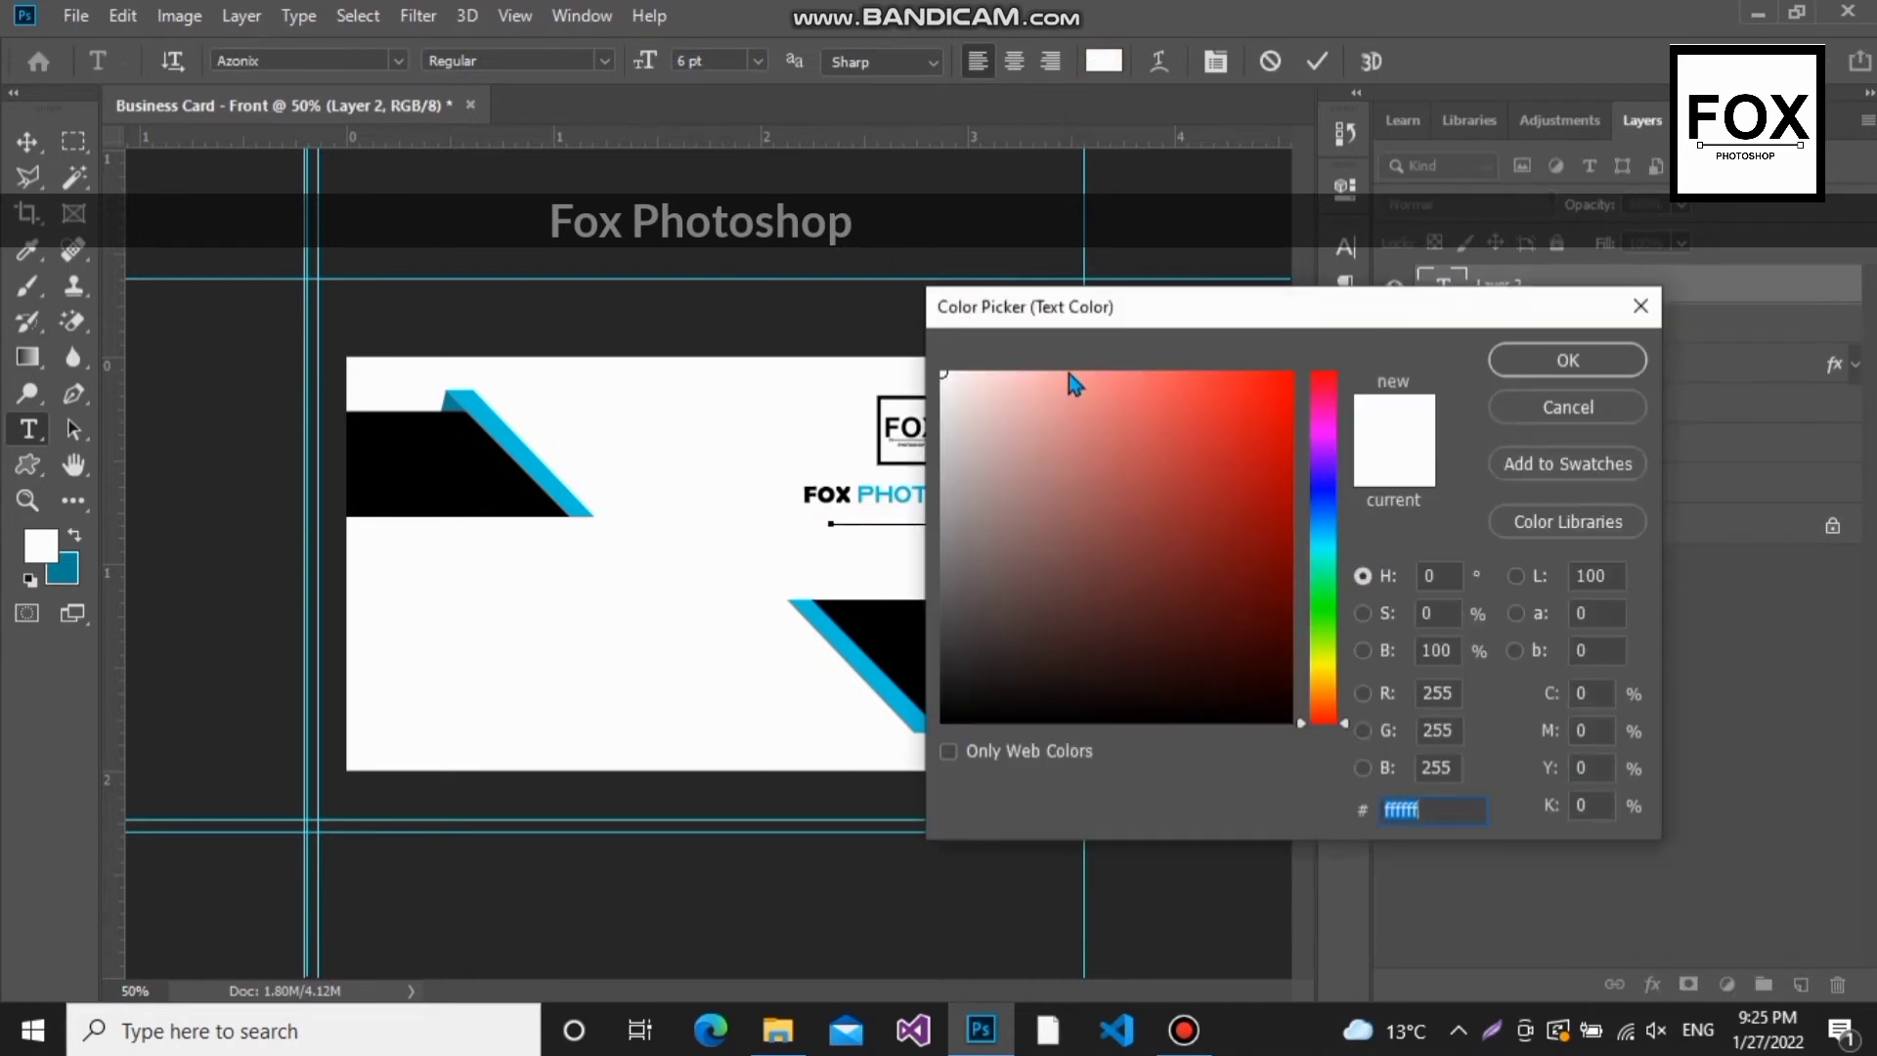
{"action": "left_click", "coordinate": [1288, 711]}
{"action": "left_click_drag", "start_coordinate": [1289, 712], "coordinate": [1293, 724]}
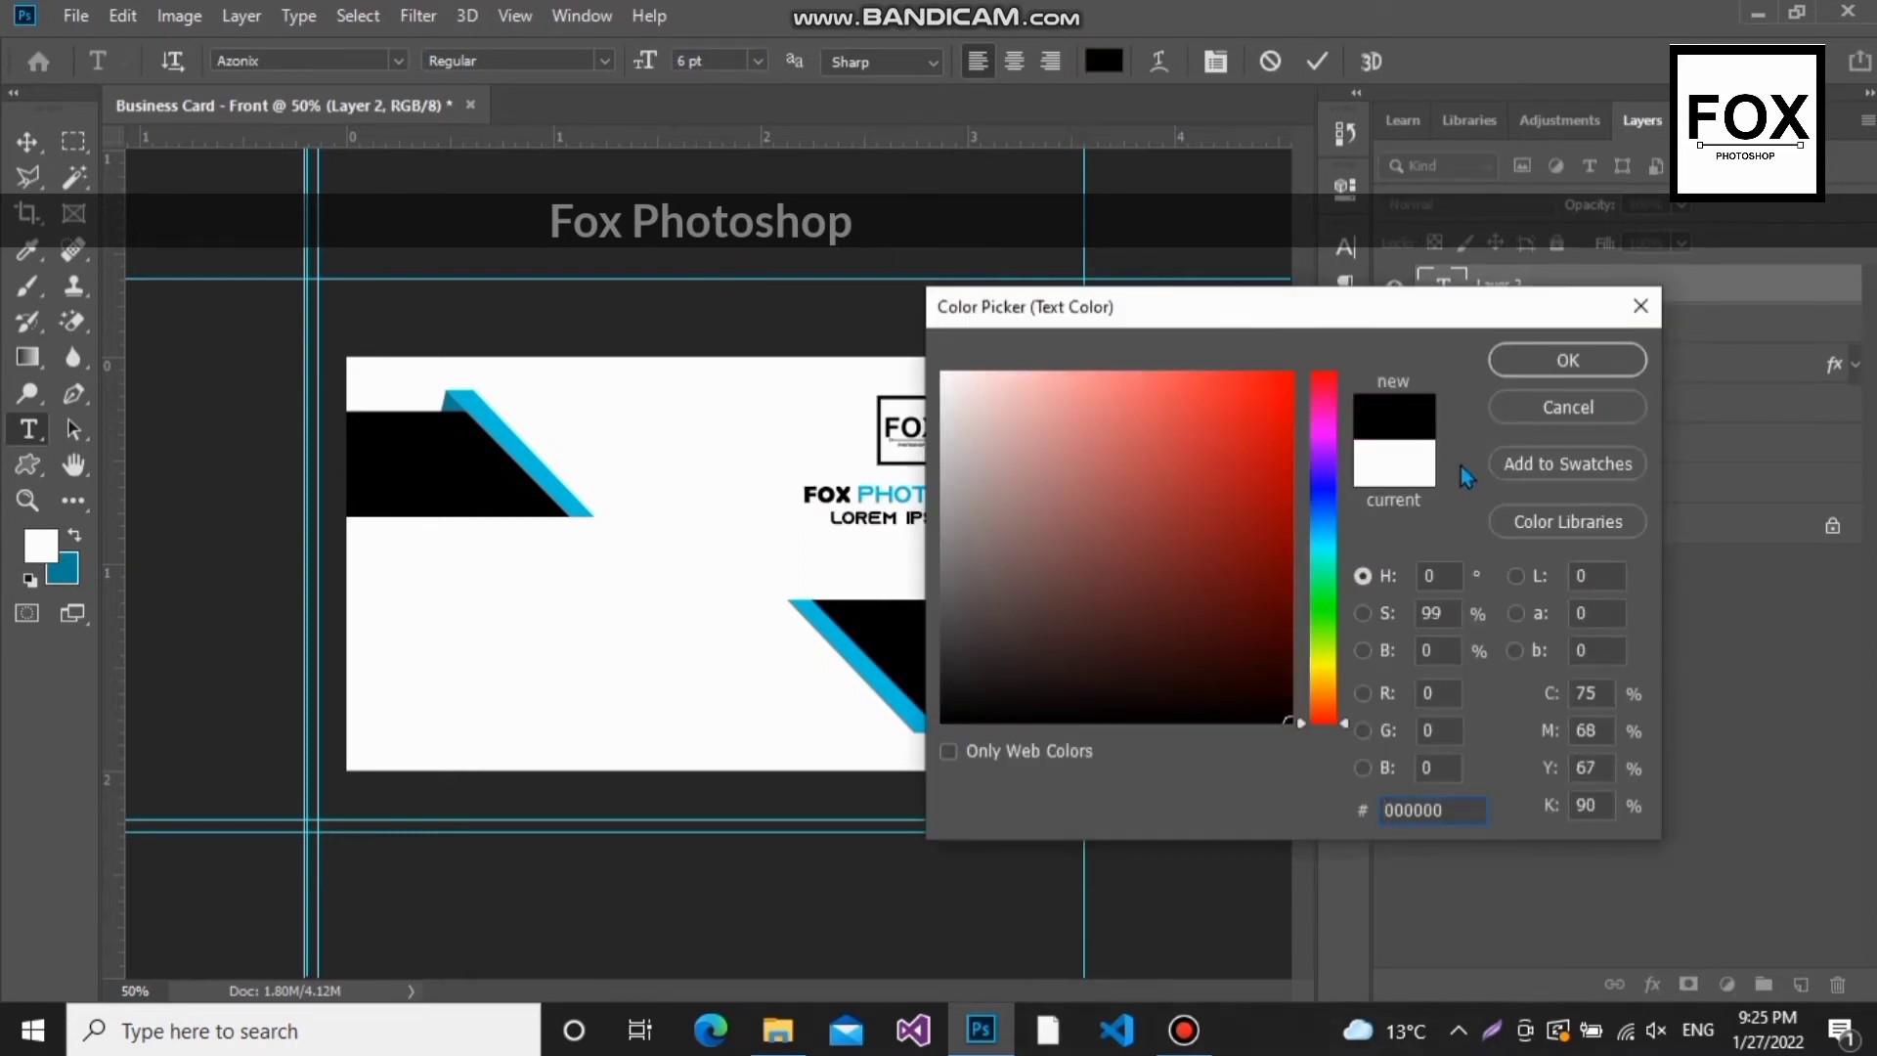
{"action": "left_click", "coordinate": [1511, 372]}
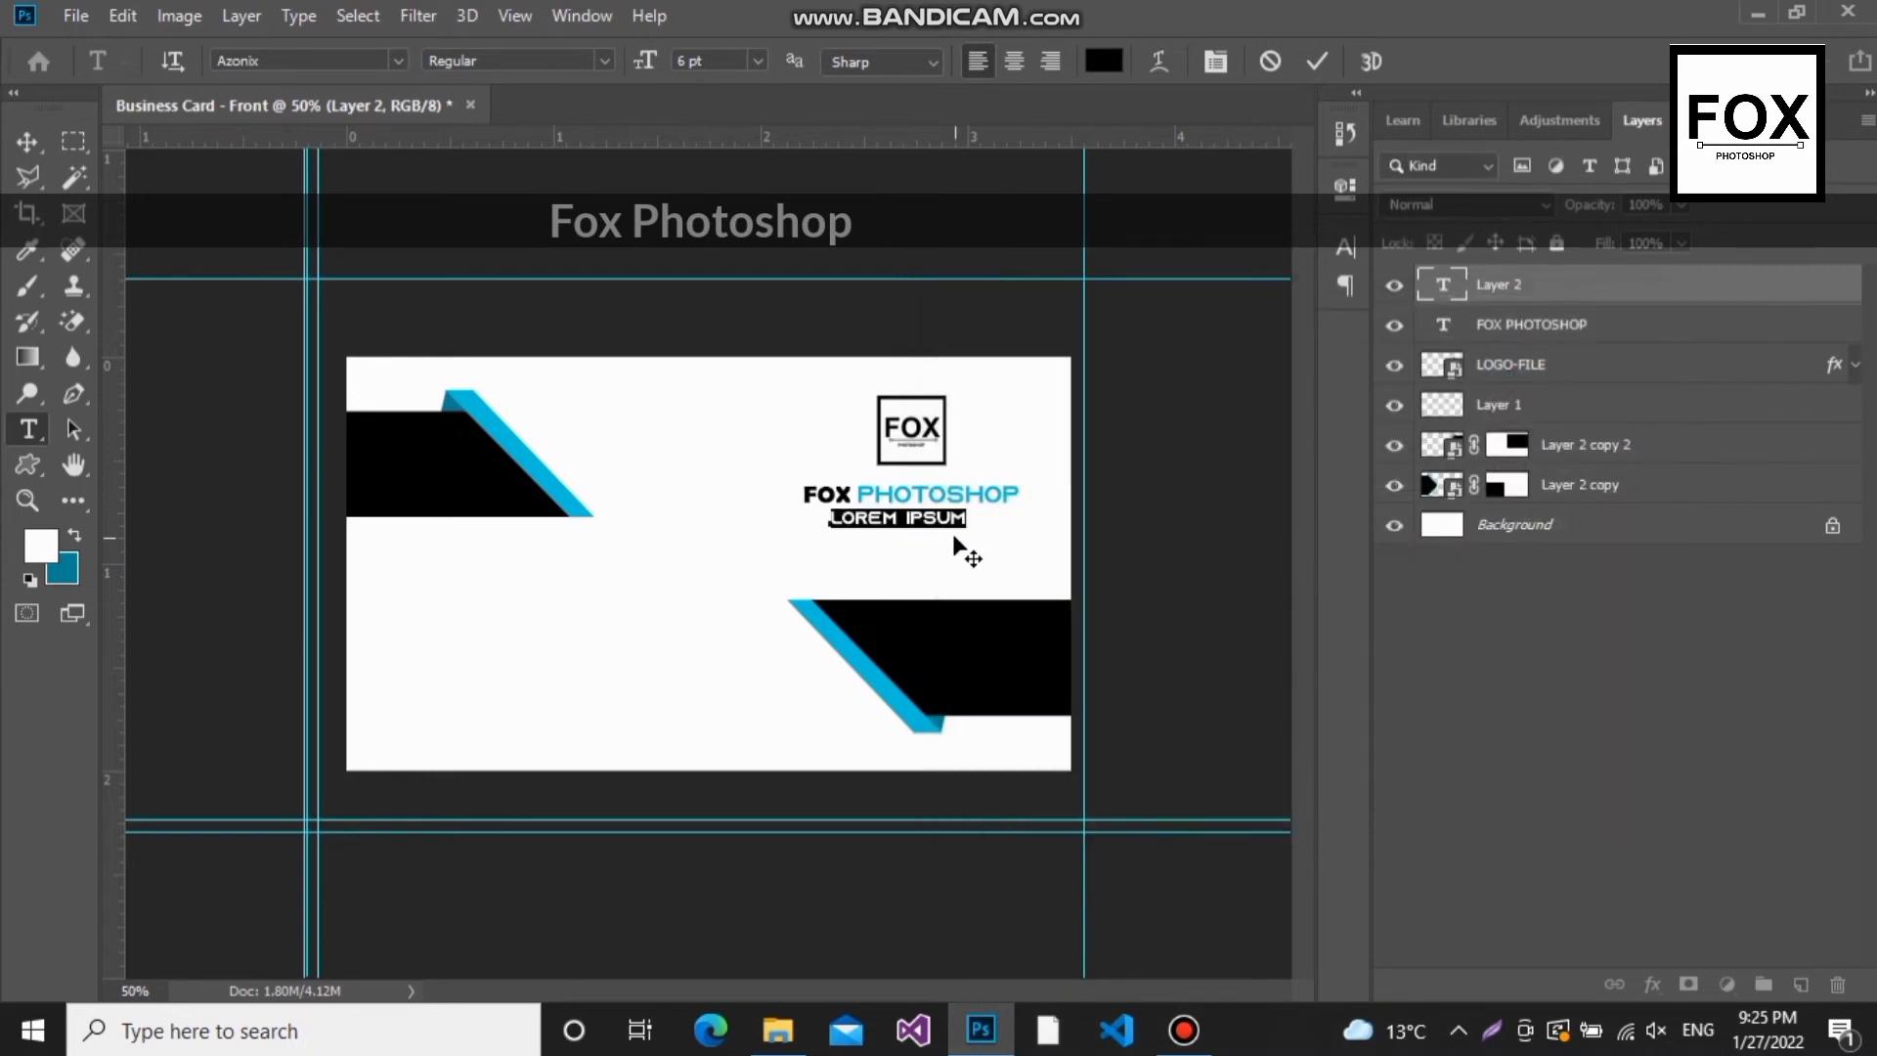
Step: Replace the placeholder with the tagline "Discover the world of graphics" below the company name
{"action": "key", "text": "BackSpace"}
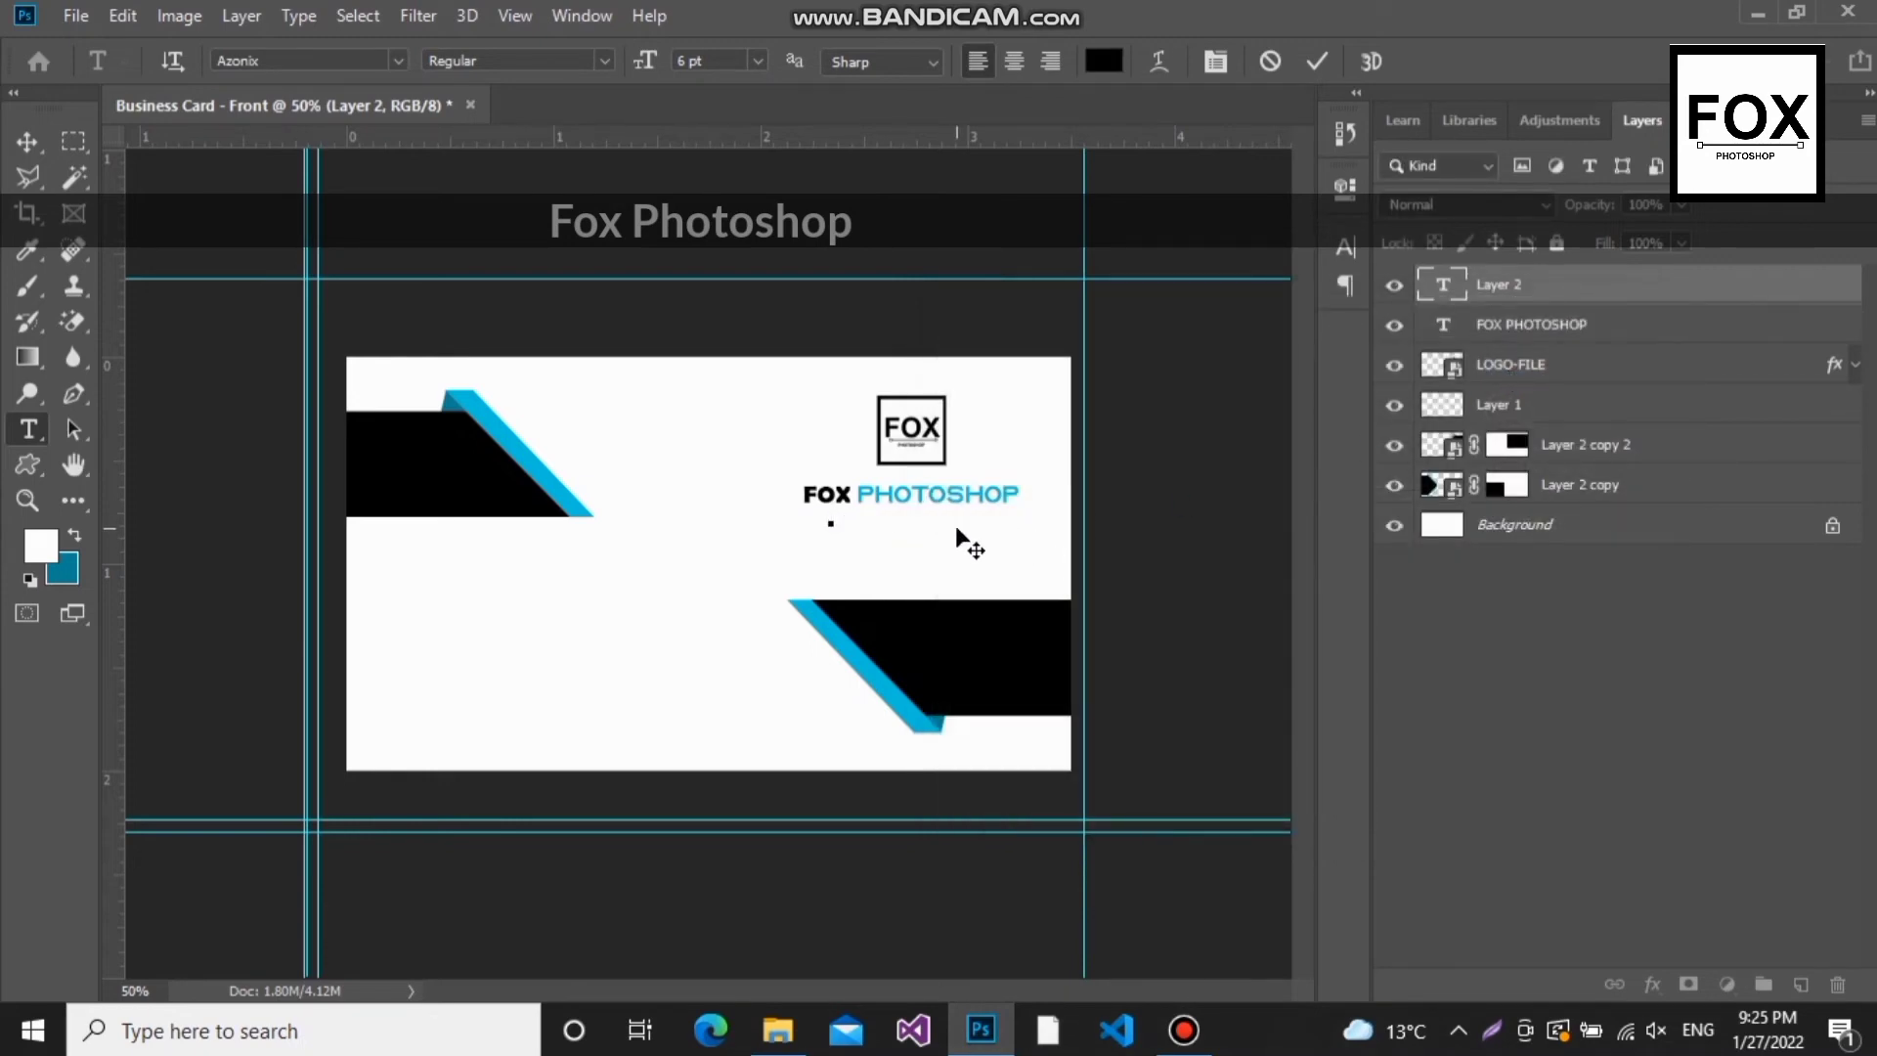
{"action": "type", "text": "DISCOVER THE WO"}
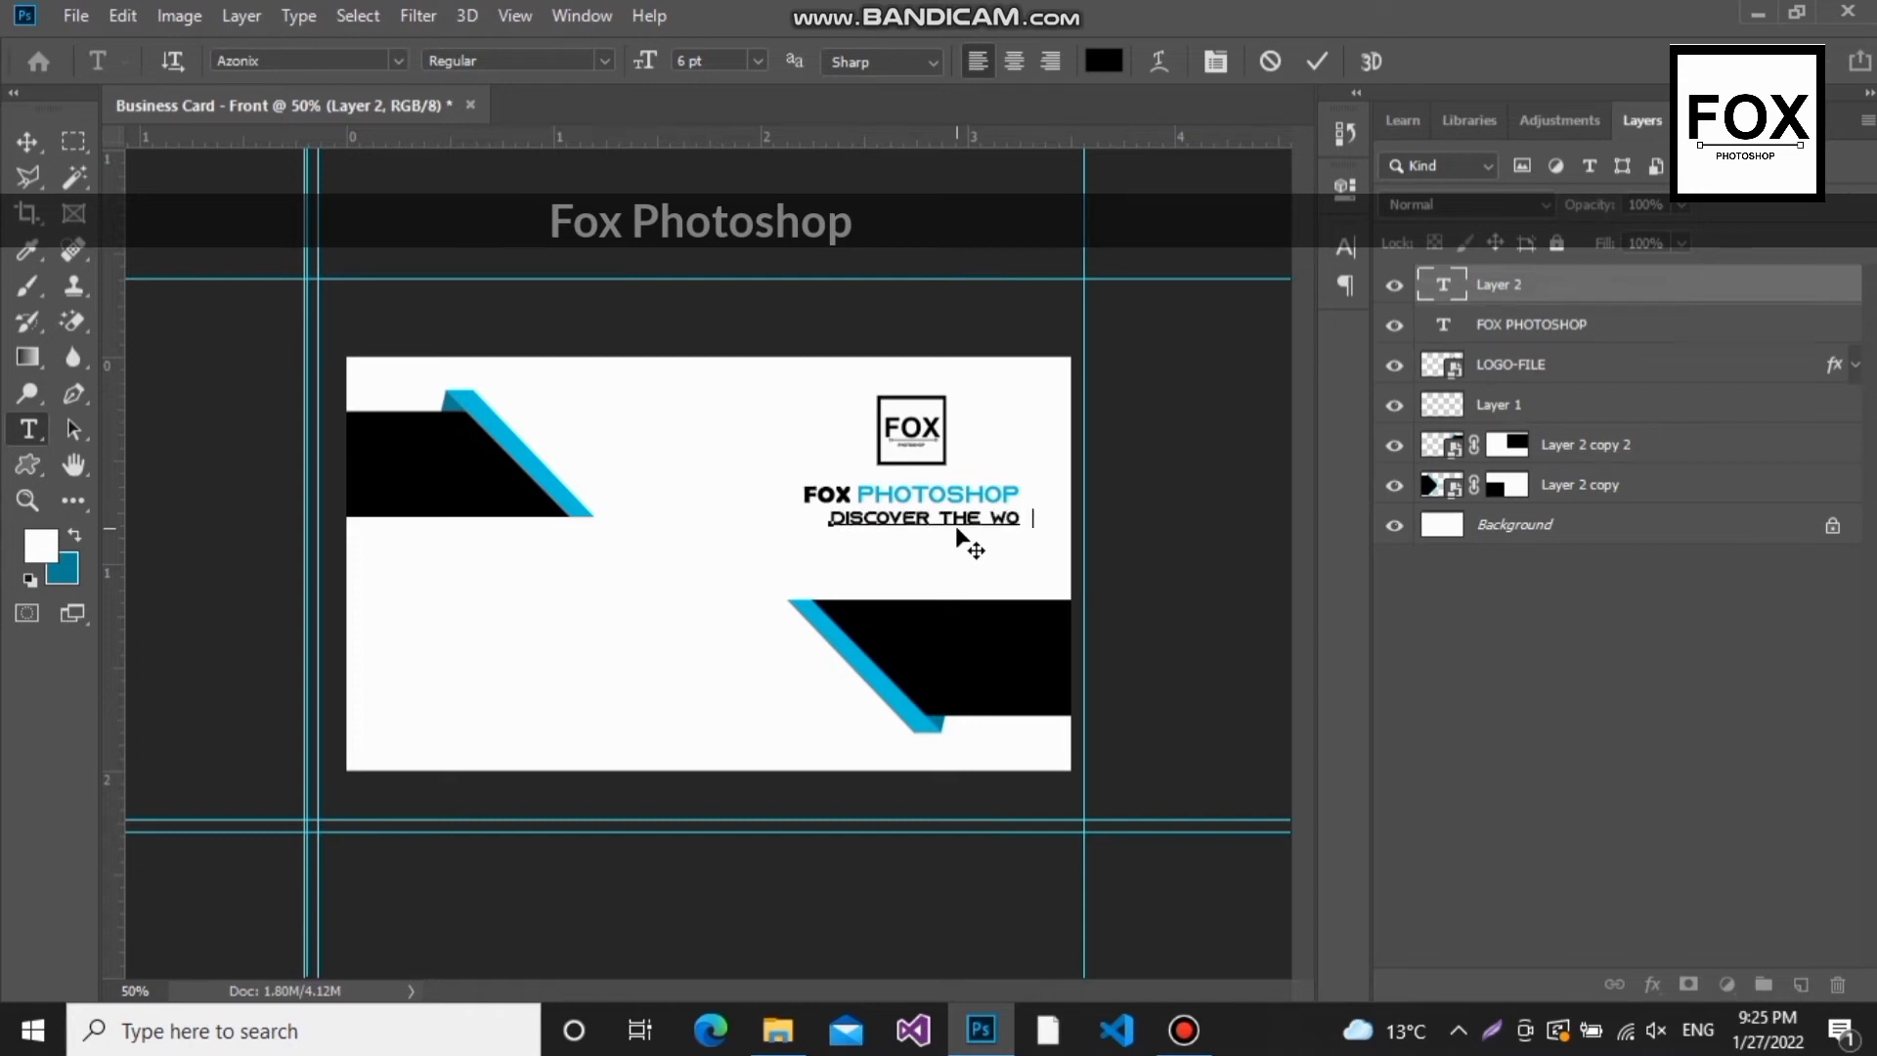
{"action": "type", "text": "RLD OF GRAPHICS"}
{"action": "left_click", "coordinate": [1579, 284]}
Step: Scale the tagline down proportionally to about 53.61% and centre it beneath the FOX PHOTOSHOP text
{"action": "key", "text": "ctrl+t"}
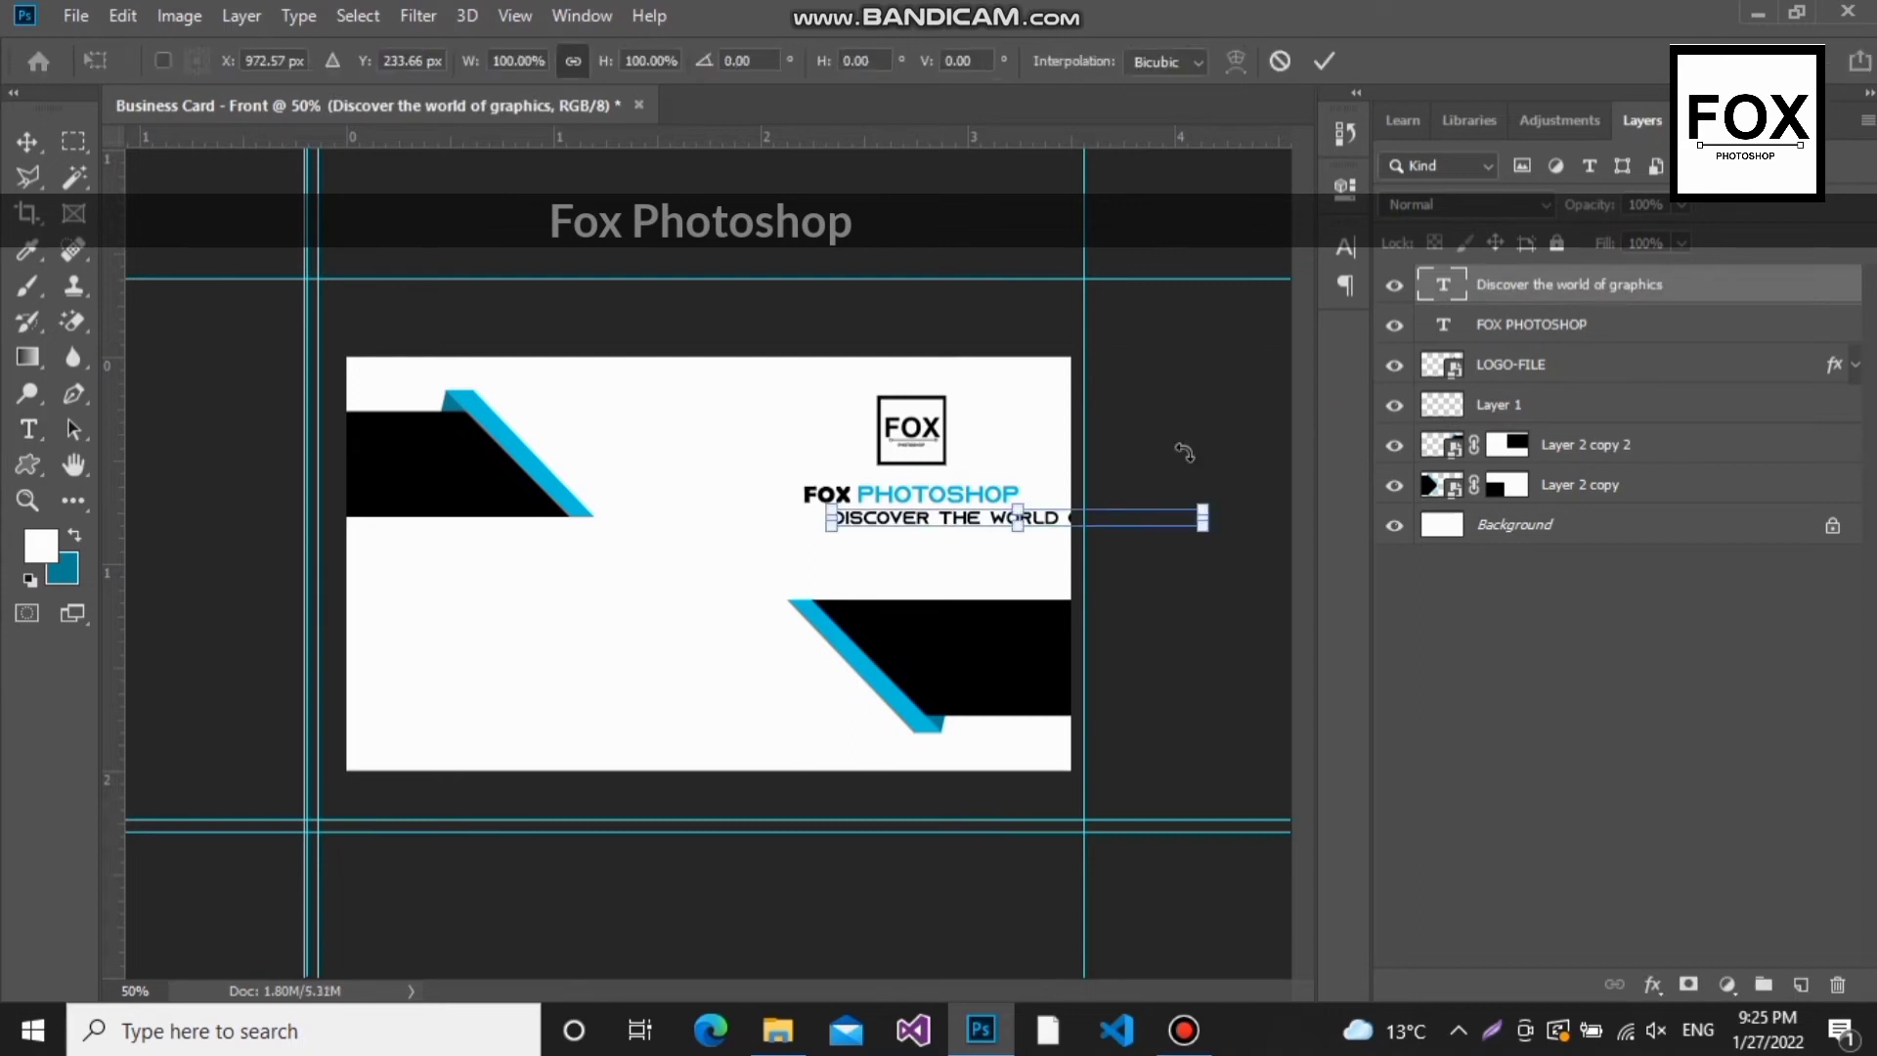
{"action": "left_click_drag", "start_coordinate": [1209, 526], "coordinate": [969, 521]}
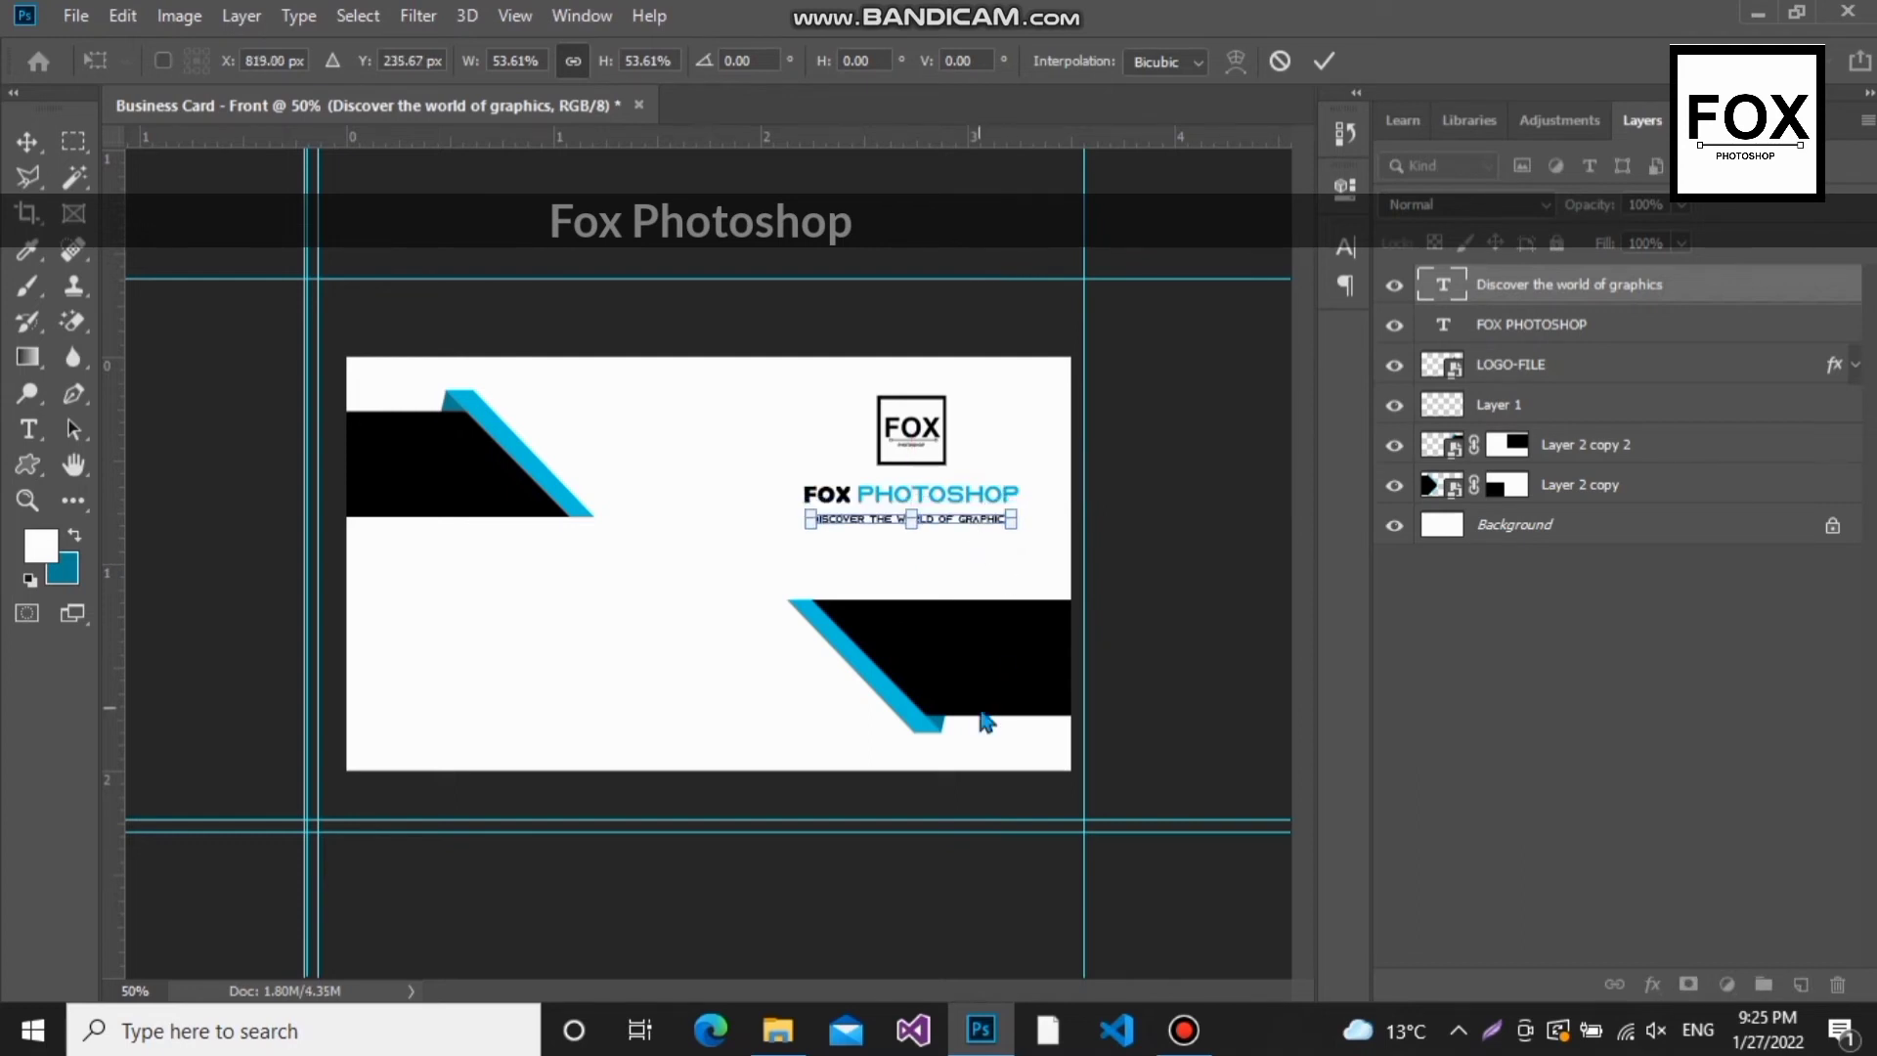
{"action": "key", "text": "Return"}
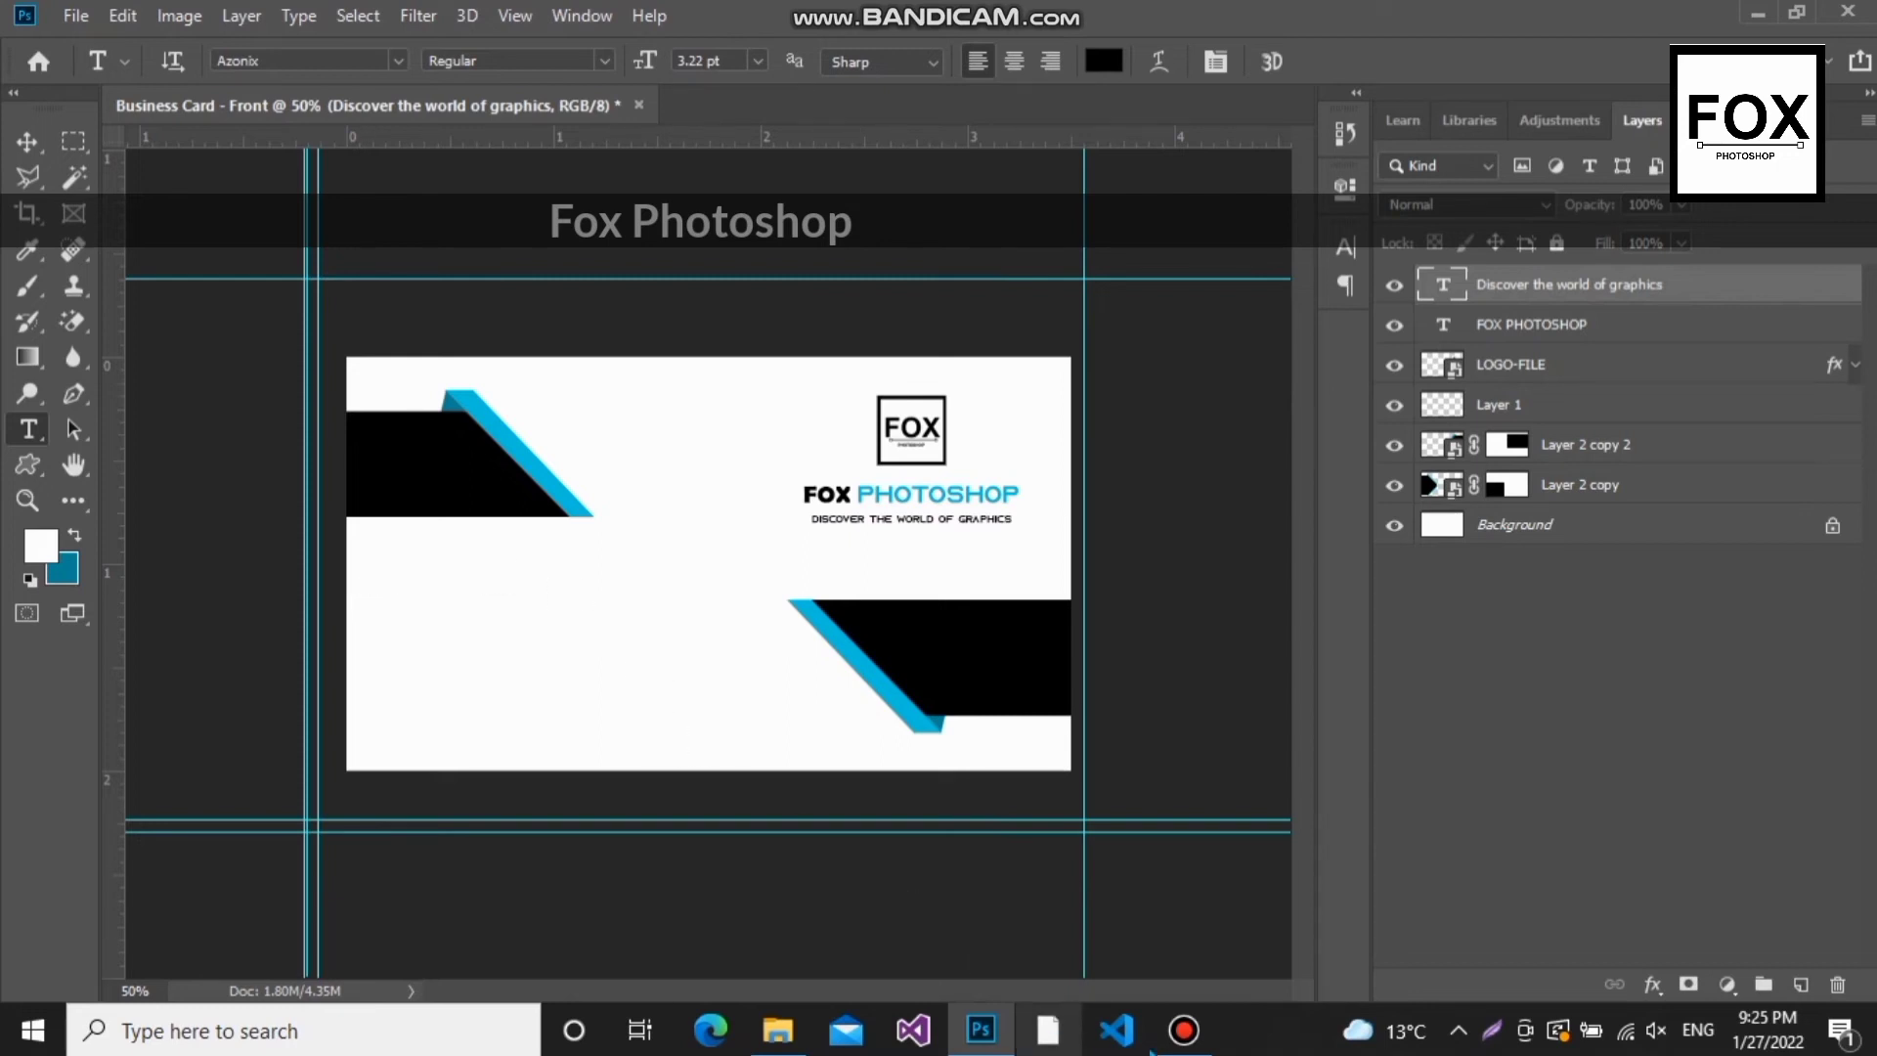
{"action": "left_click", "coordinate": [777, 1029]}
{"action": "left_click", "coordinate": [506, 90]}
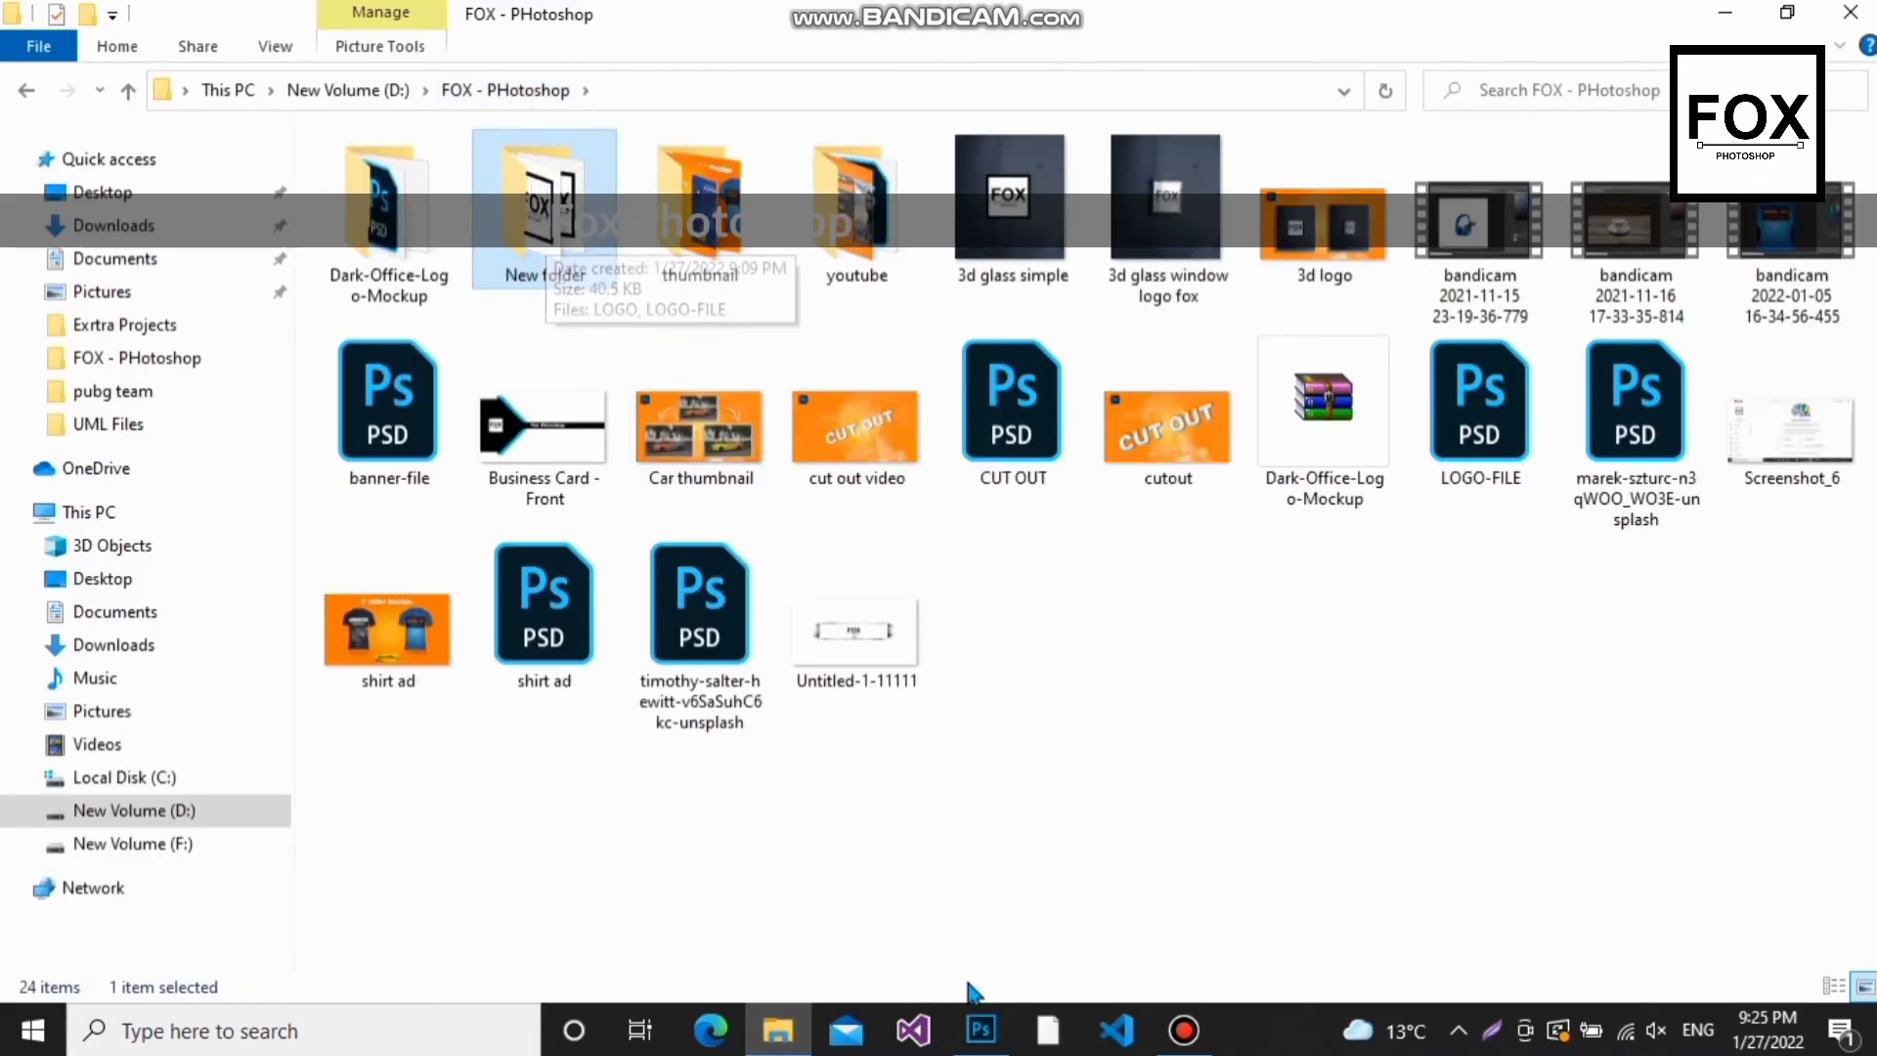
{"action": "left_click", "coordinate": [981, 1029]}
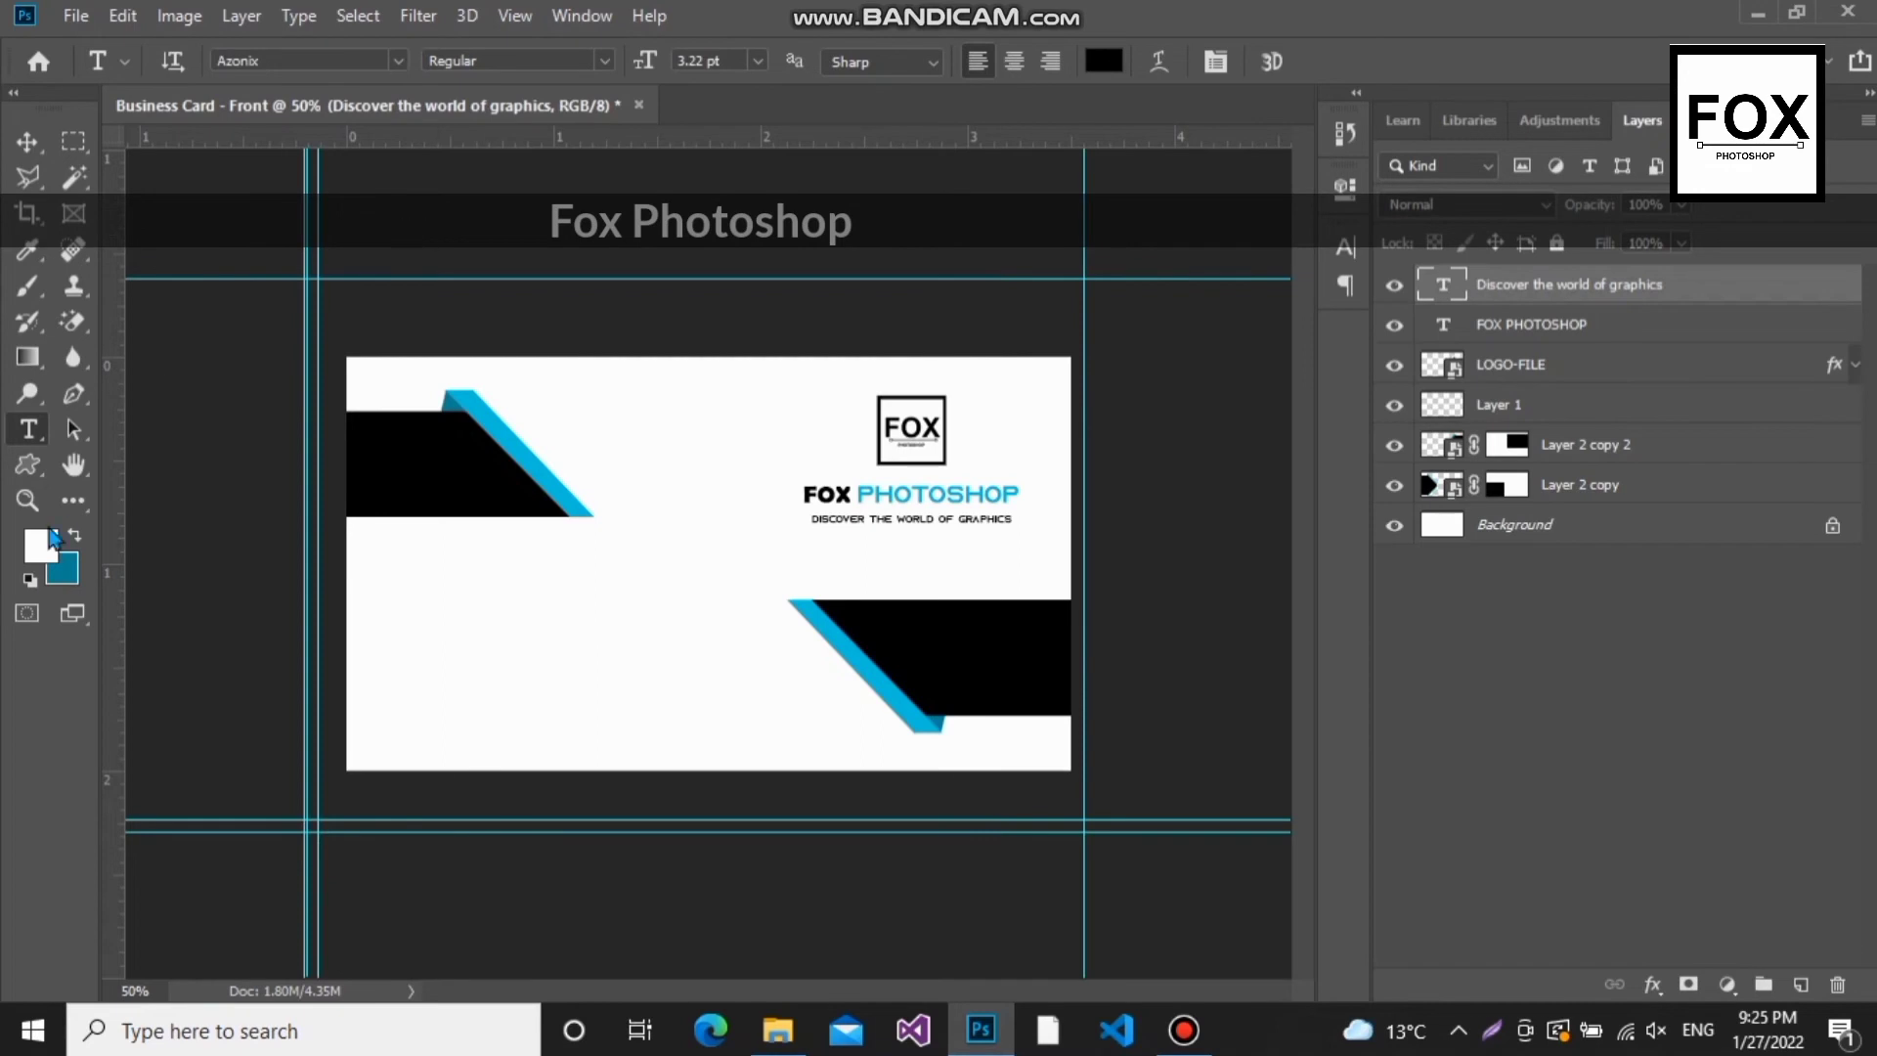
Step: Draw a house custom shape, about 46 × 39 px, in the lower-left area of the card below the black band
{"action": "left_click", "coordinate": [27, 464]}
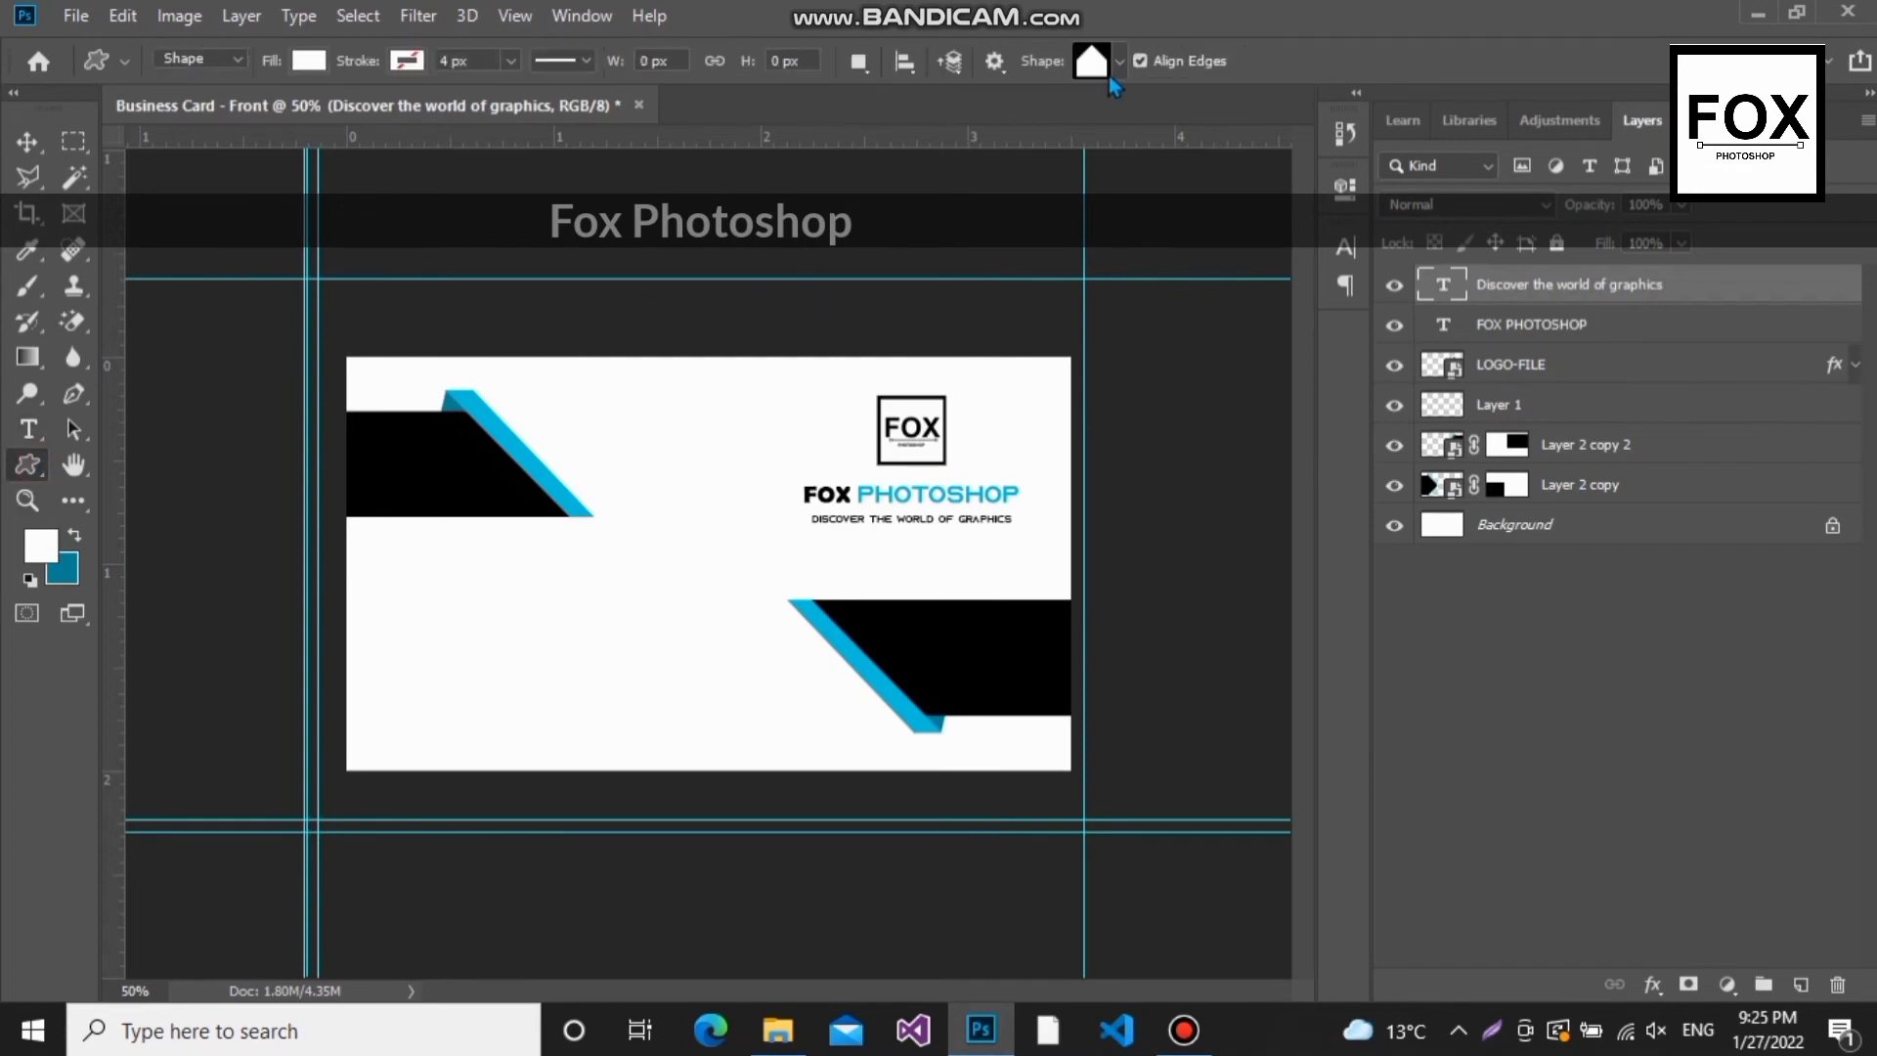
{"action": "left_click", "coordinate": [1111, 78]}
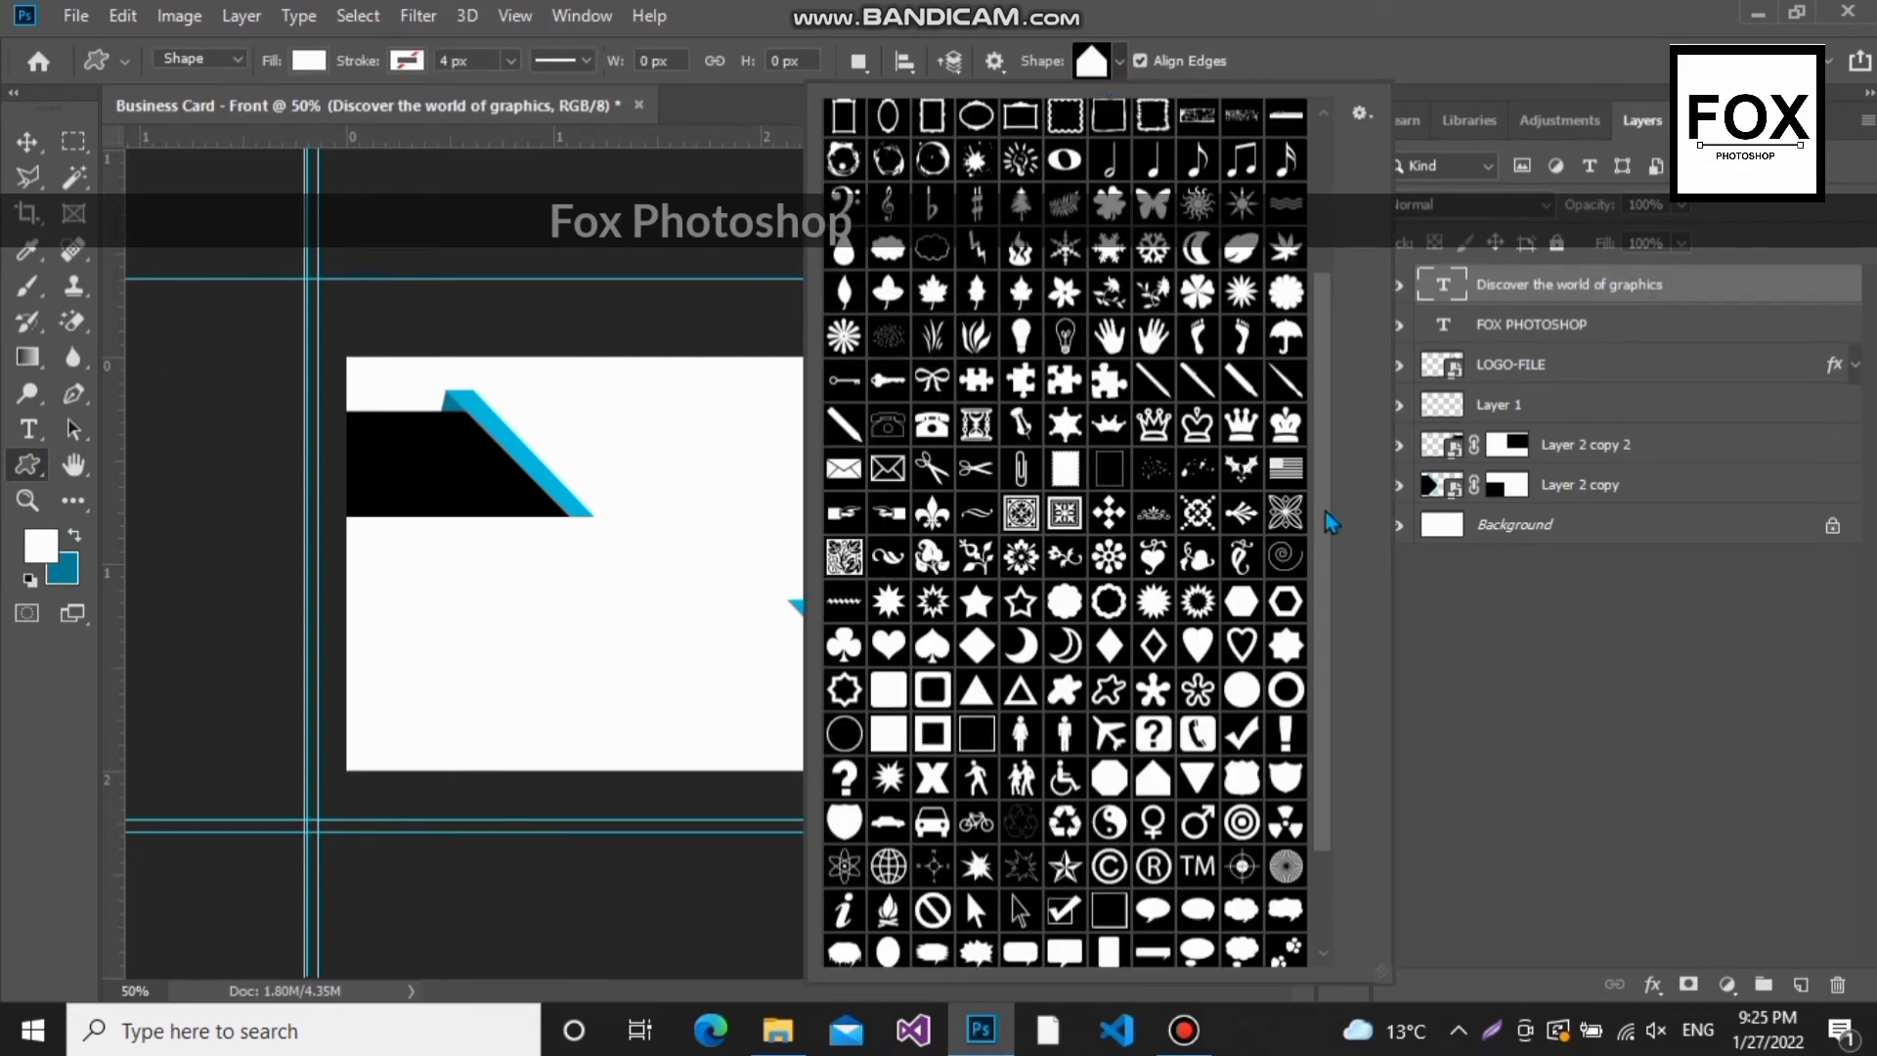
{"action": "left_click_drag", "start_coordinate": [1328, 540], "coordinate": [1332, 743]}
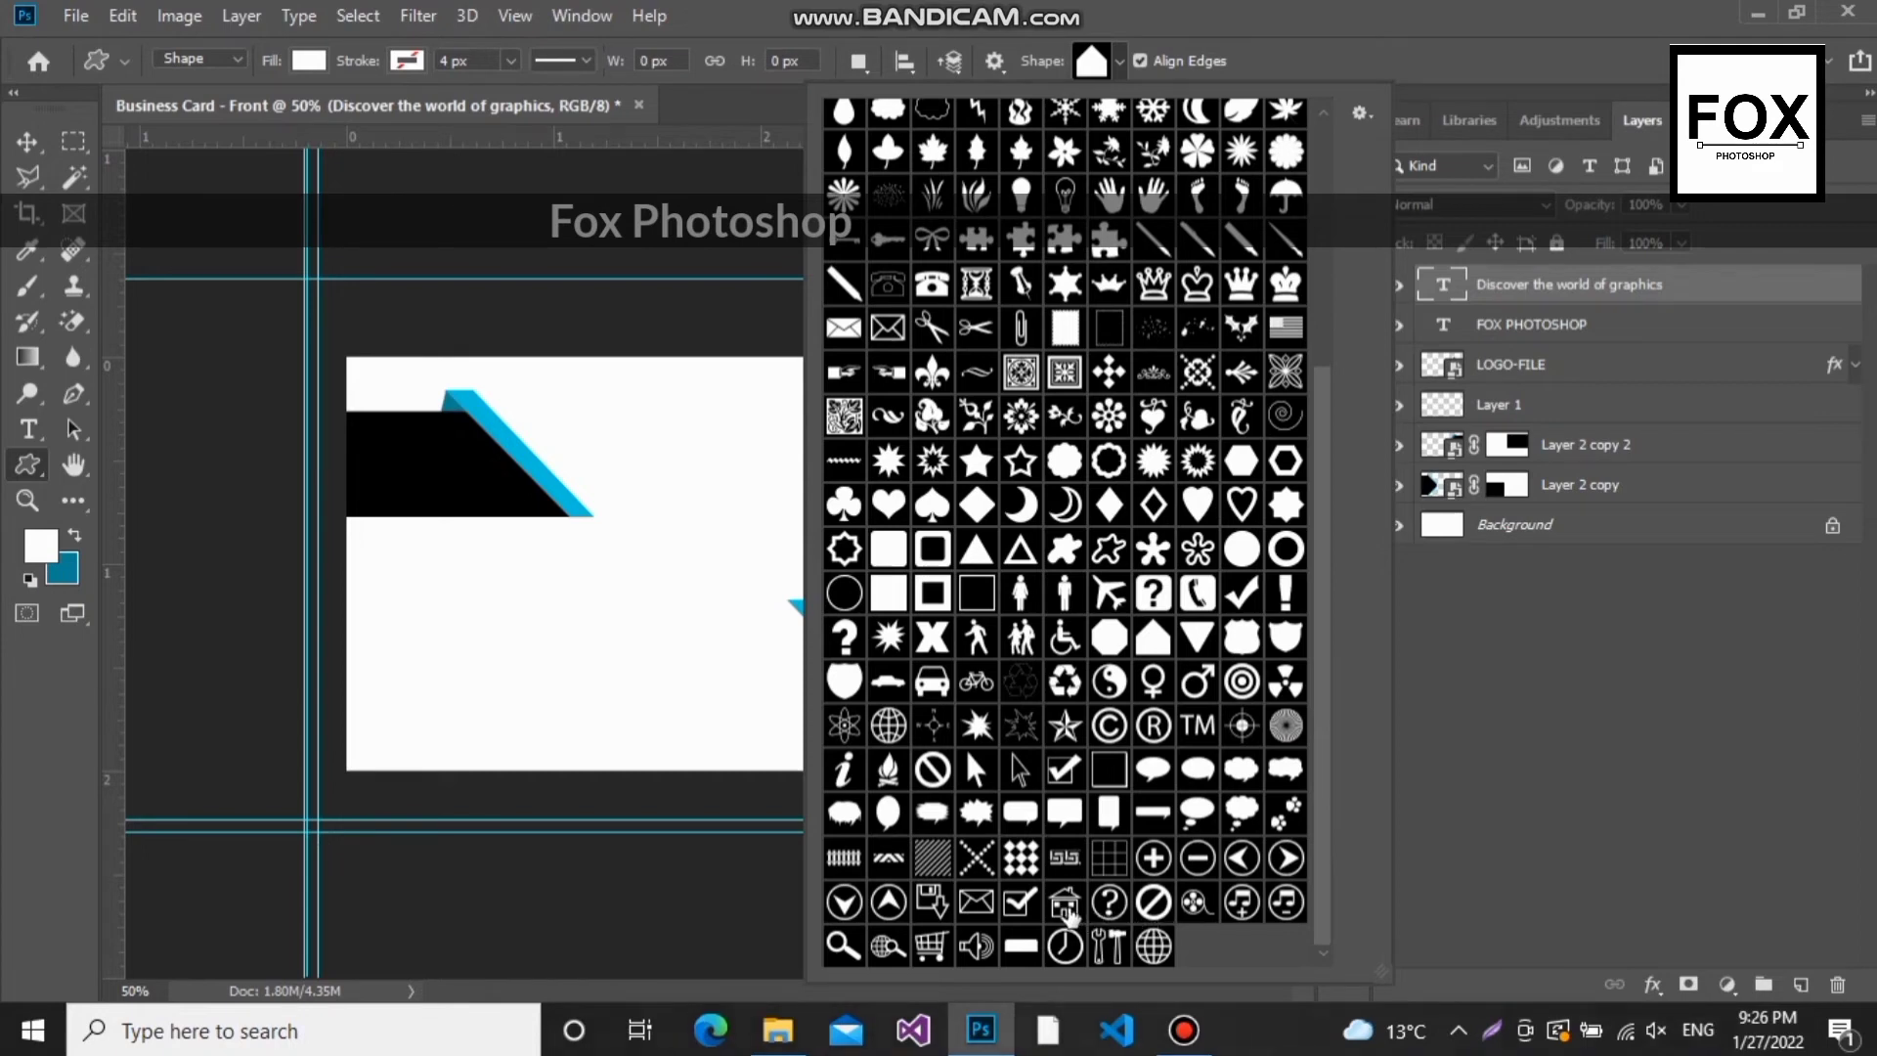
{"action": "left_click", "coordinate": [1069, 911]}
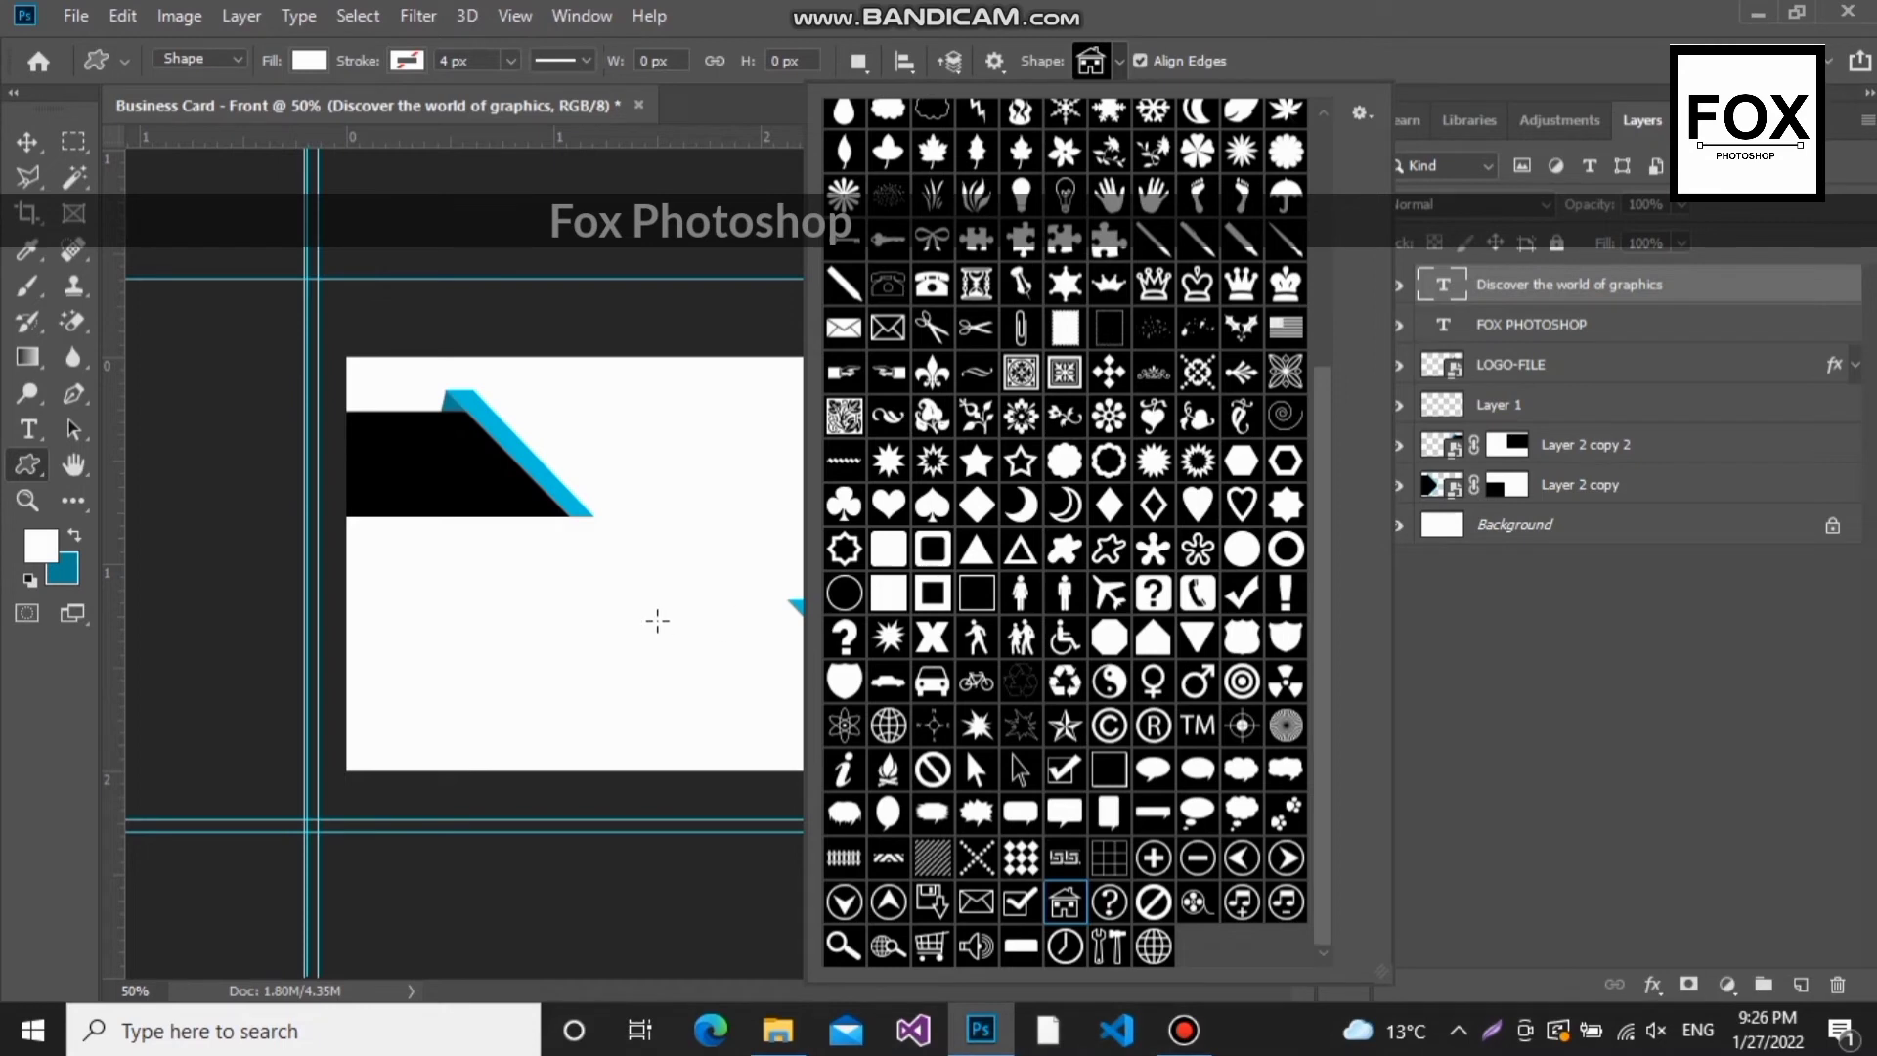
{"action": "left_click", "coordinate": [364, 626]}
{"action": "left_click_drag", "start_coordinate": [368, 632], "coordinate": [398, 665]}
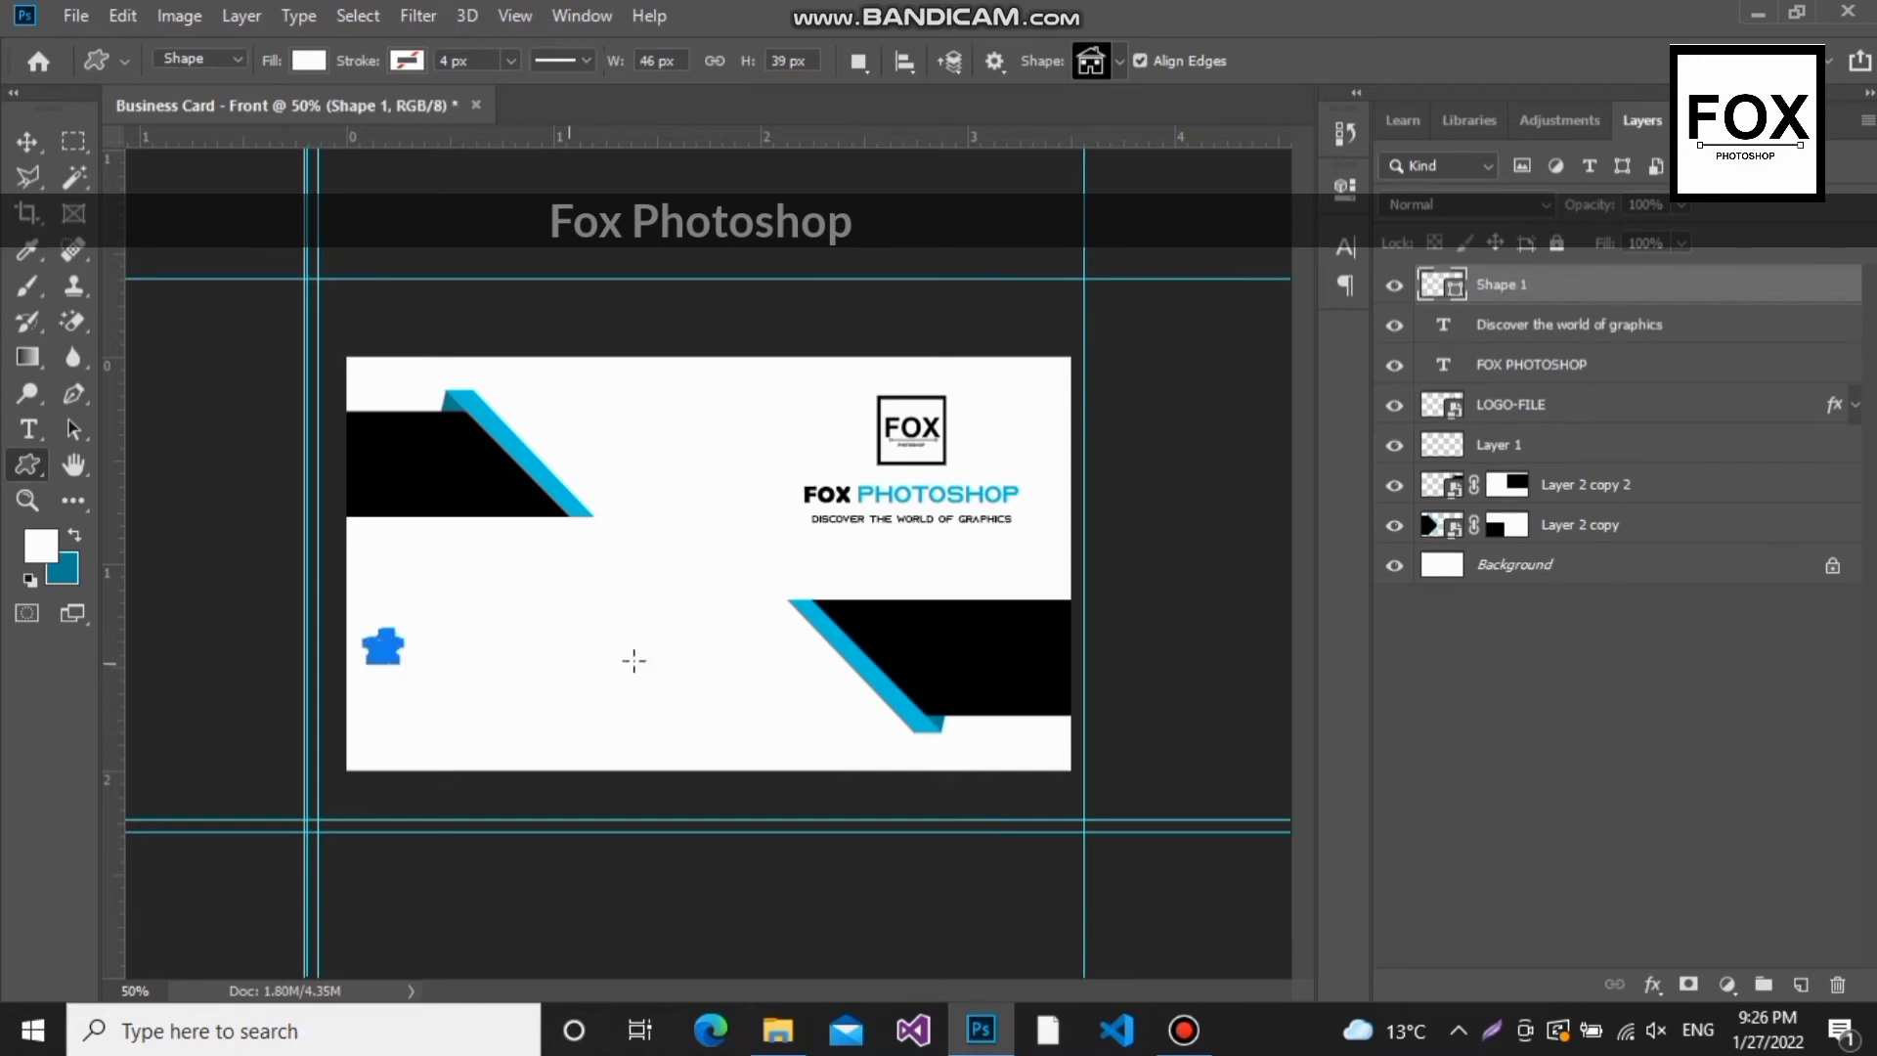
{"action": "key", "text": "Delete"}
{"action": "left_click", "coordinate": [1690, 744]}
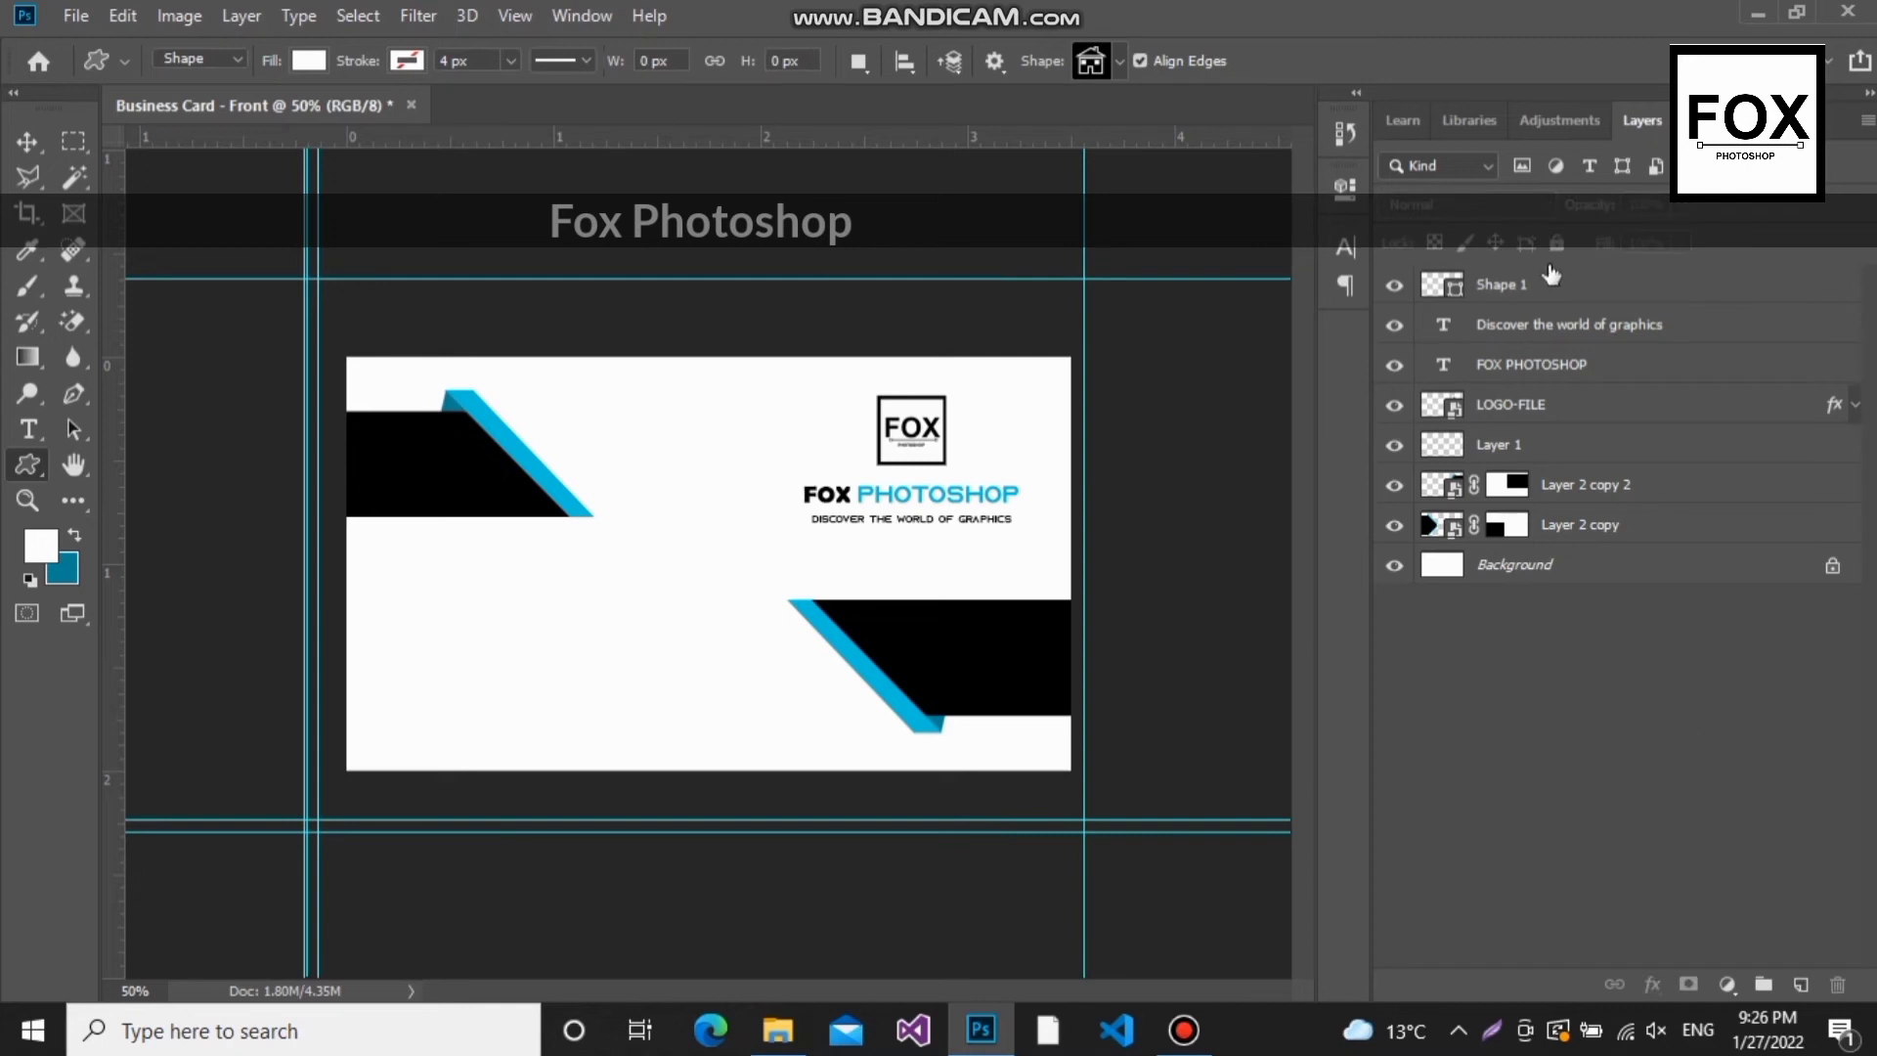
Step: Give the house icon a Color Overlay using the bright blue (0ec1dc) sampled from the card's upper band
{"action": "key", "text": "ctrl+z"}
{"action": "left_click", "coordinate": [1569, 284]}
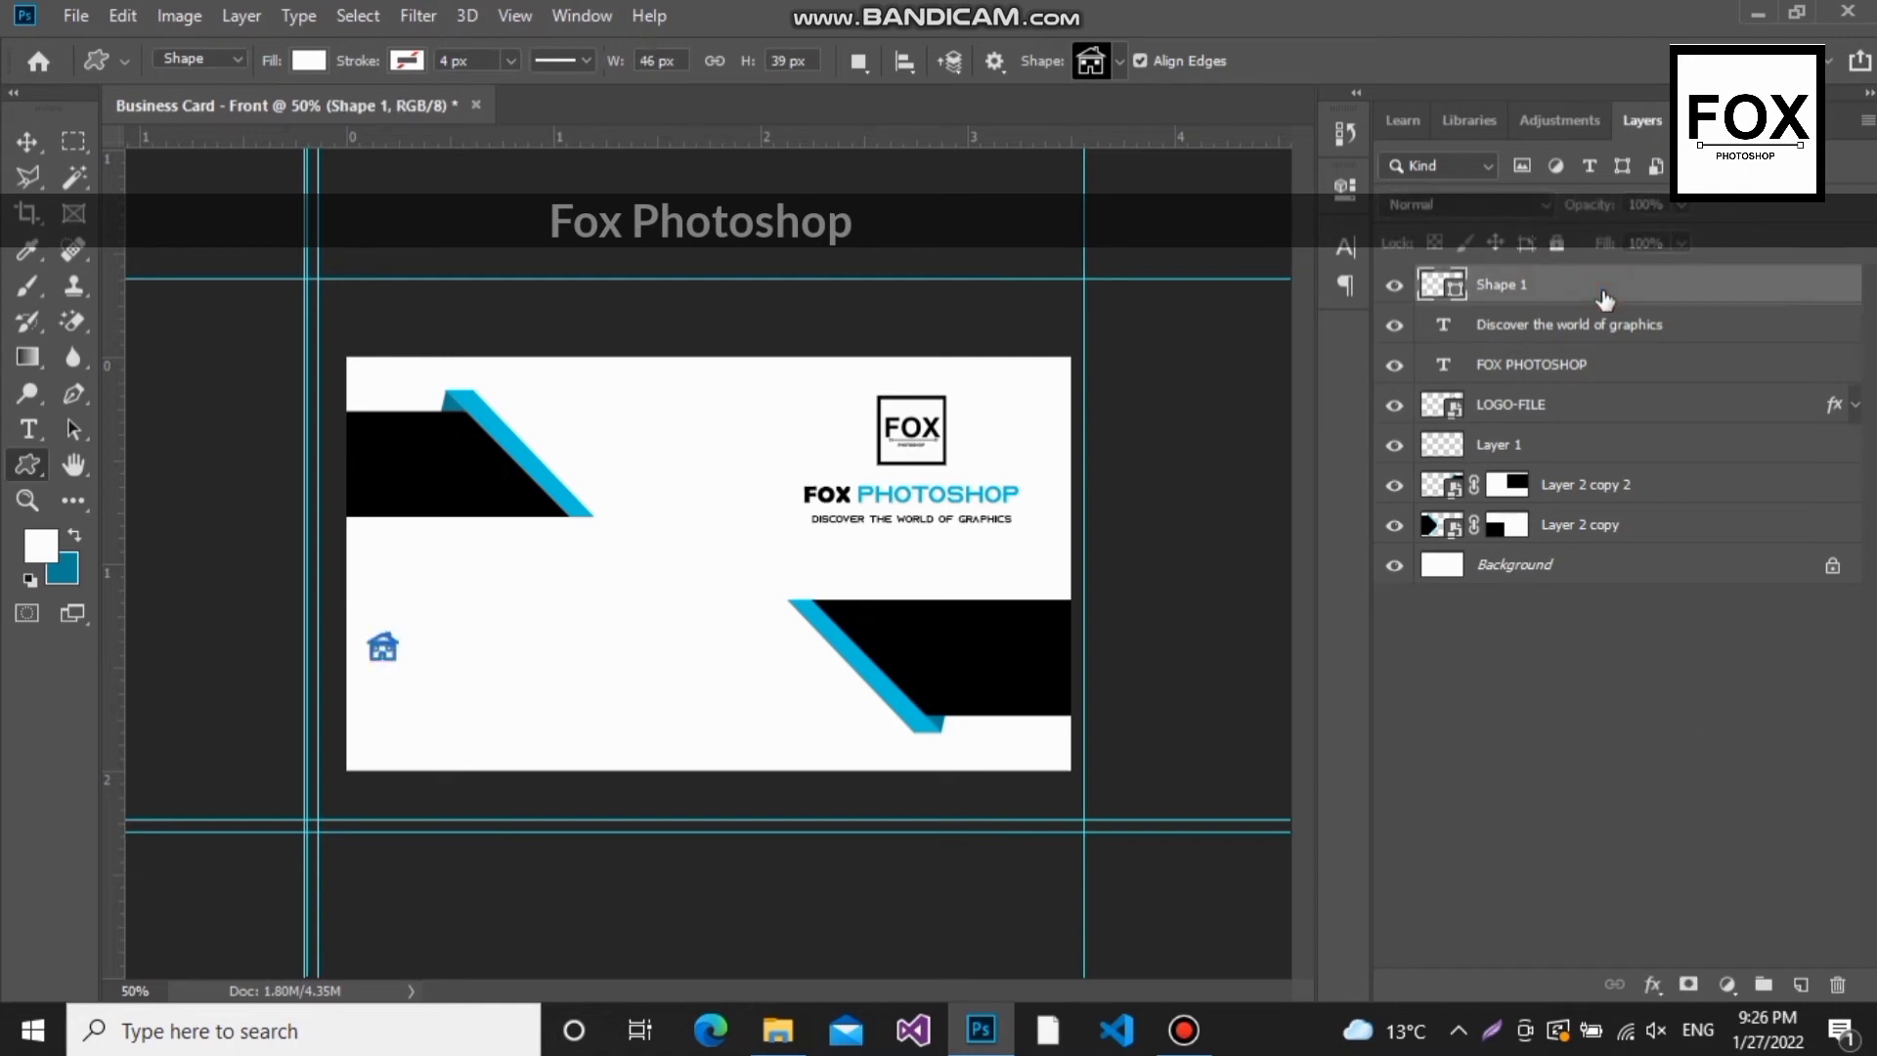
{"action": "double_click", "coordinate": [1605, 298]}
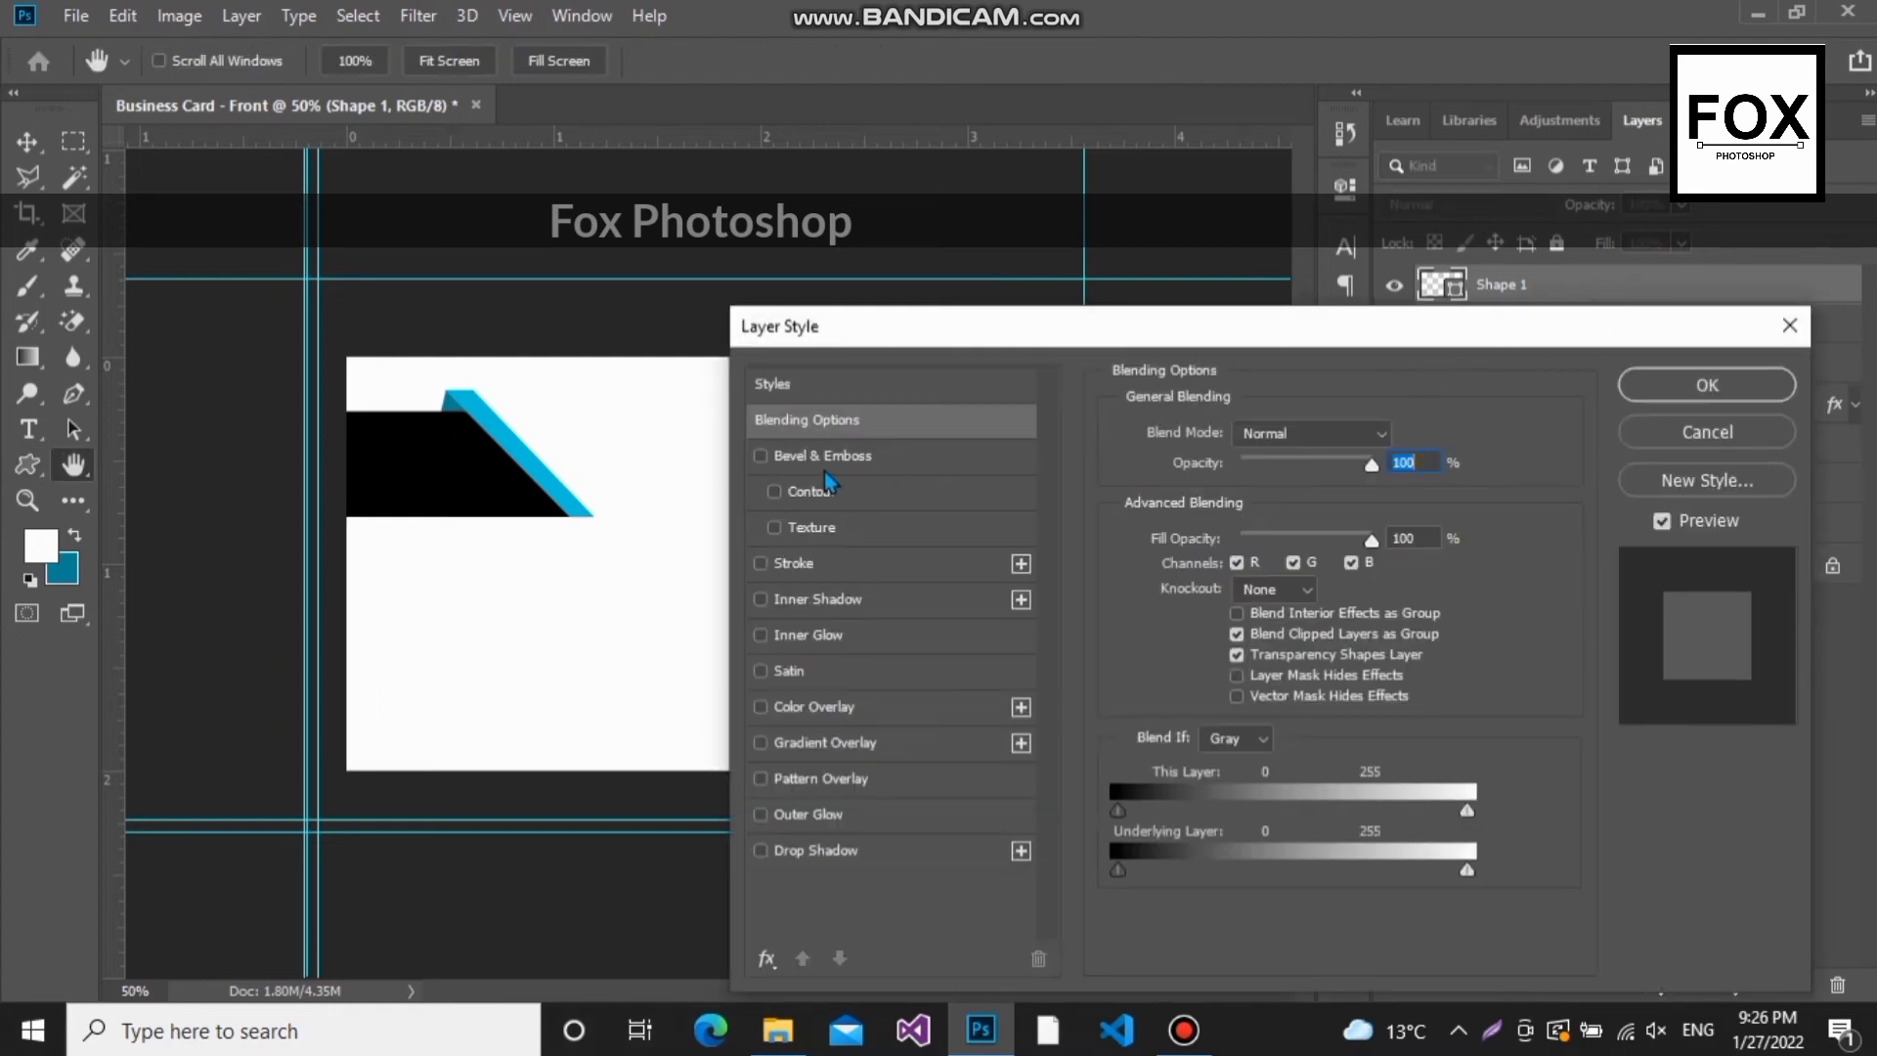
{"action": "left_click_drag", "start_coordinate": [818, 334], "coordinate": [897, 311]}
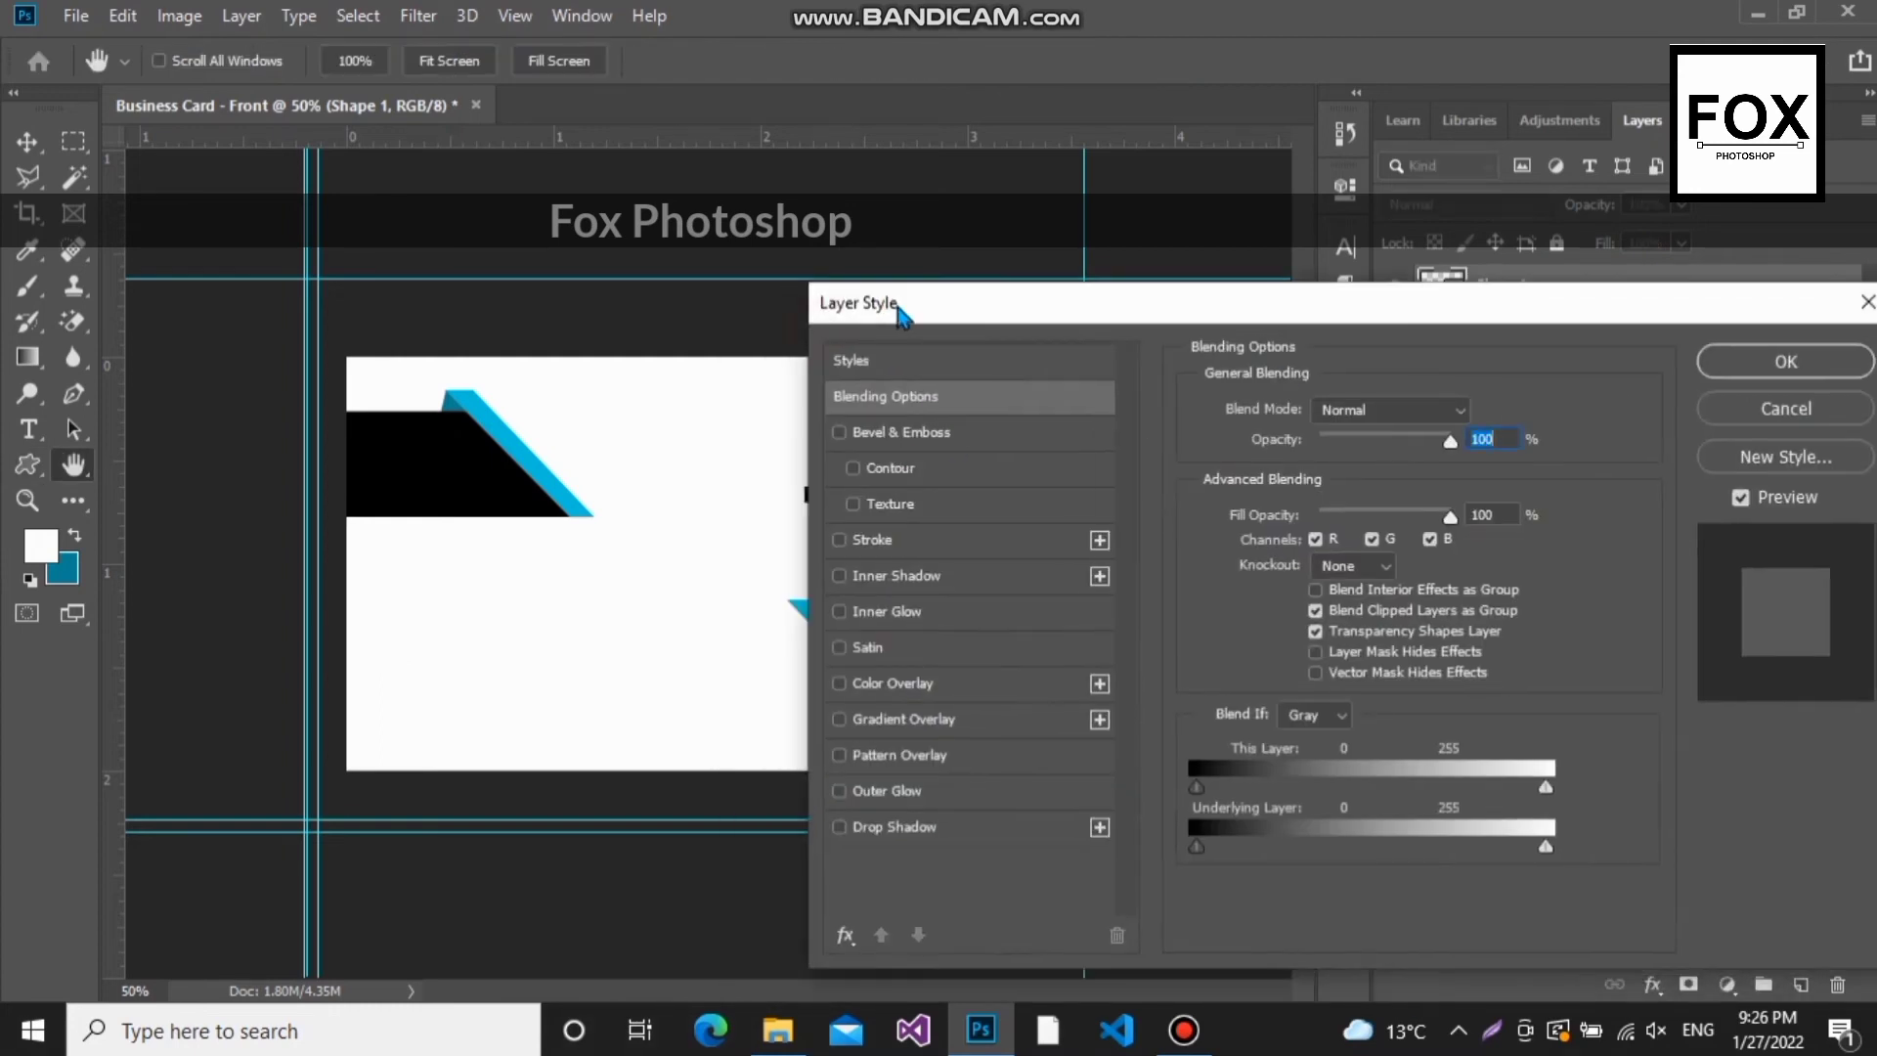
{"action": "left_click", "coordinate": [904, 719]}
{"action": "left_click", "coordinate": [901, 696]}
{"action": "left_click", "coordinate": [839, 721]}
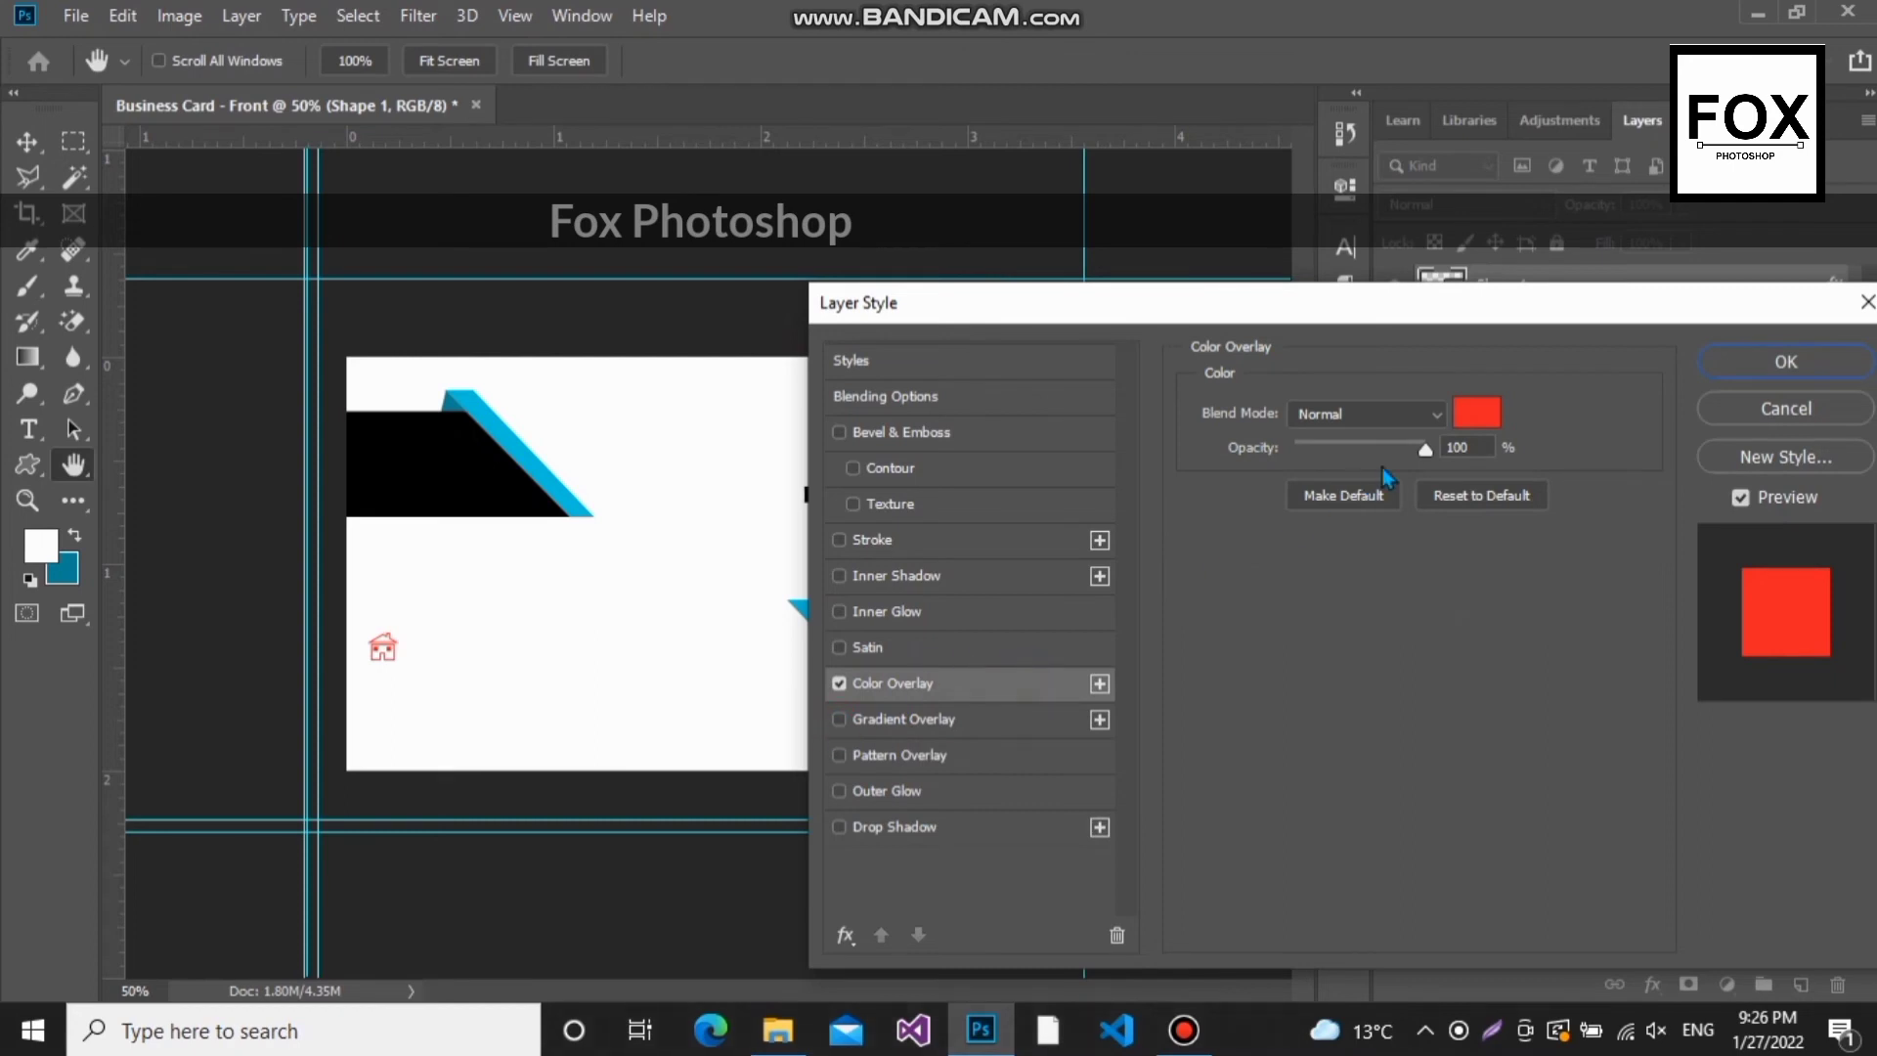
{"action": "left_click", "coordinate": [1477, 411]}
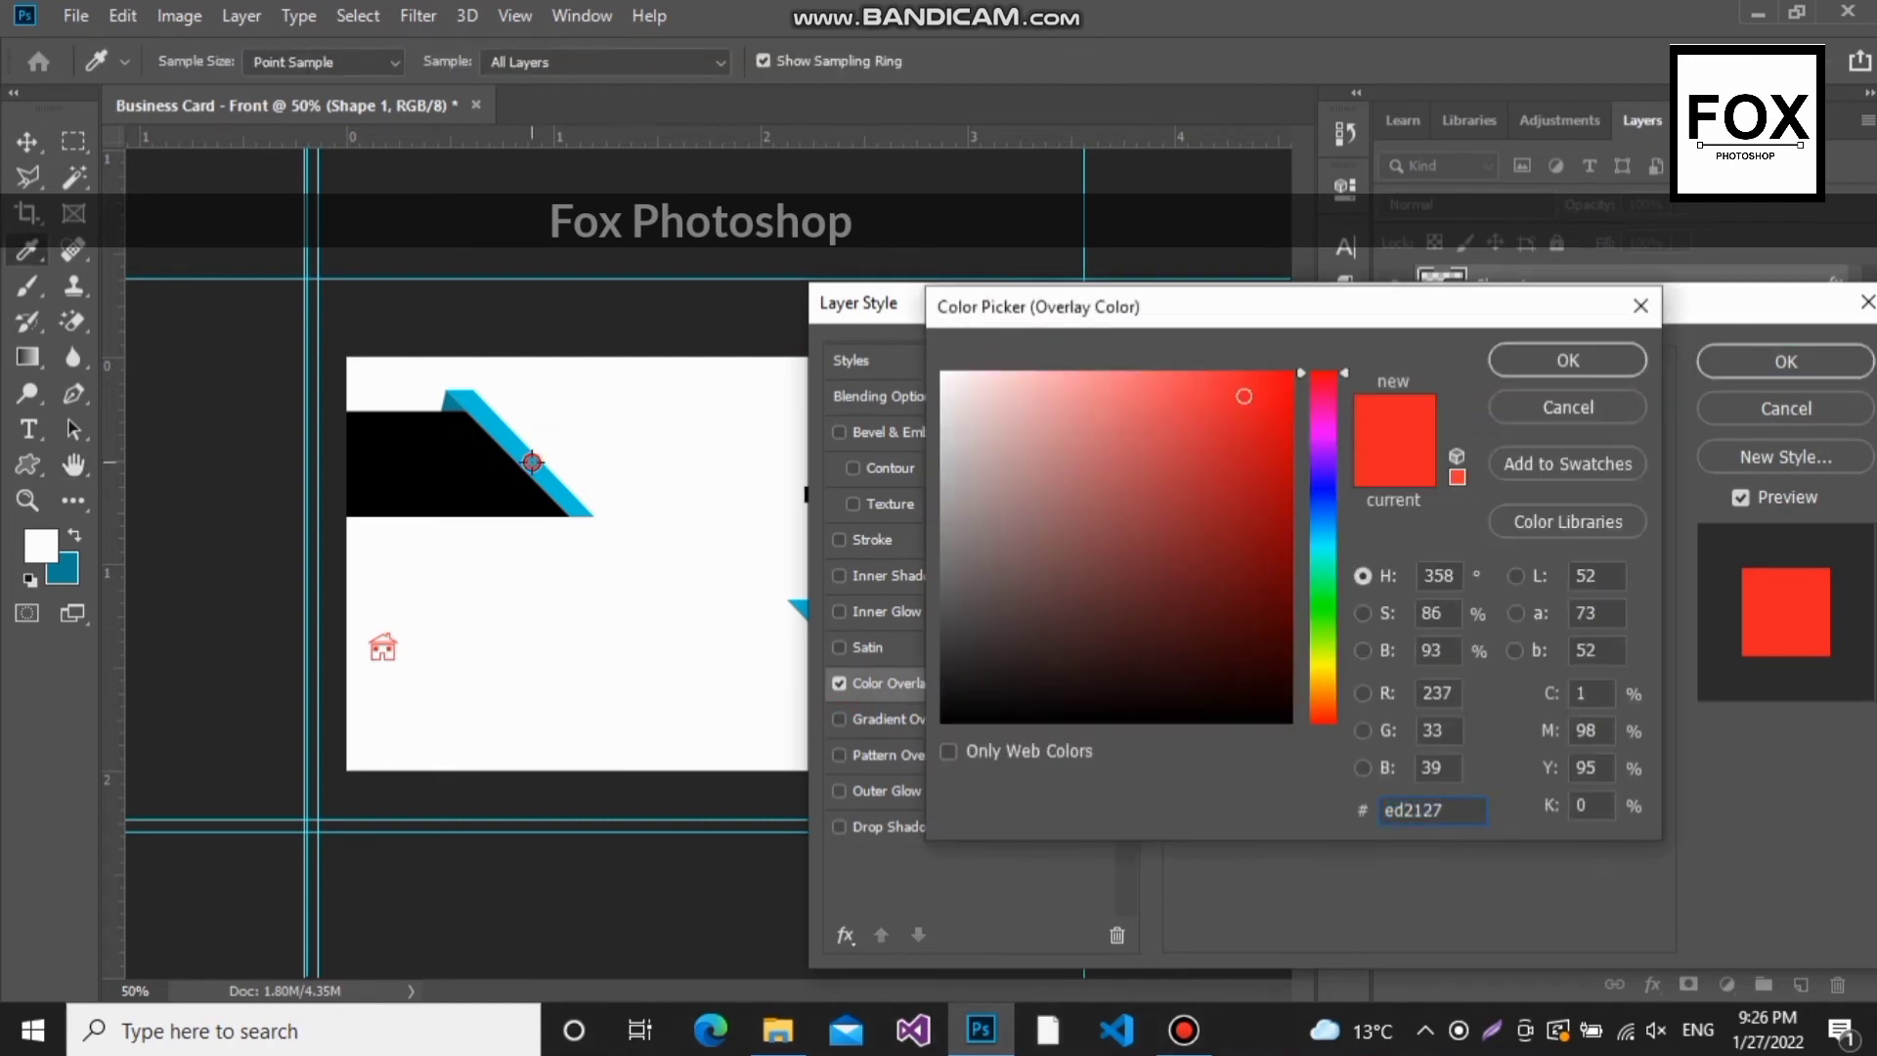
{"action": "left_click", "coordinate": [531, 461]}
{"action": "left_click", "coordinate": [1498, 368]}
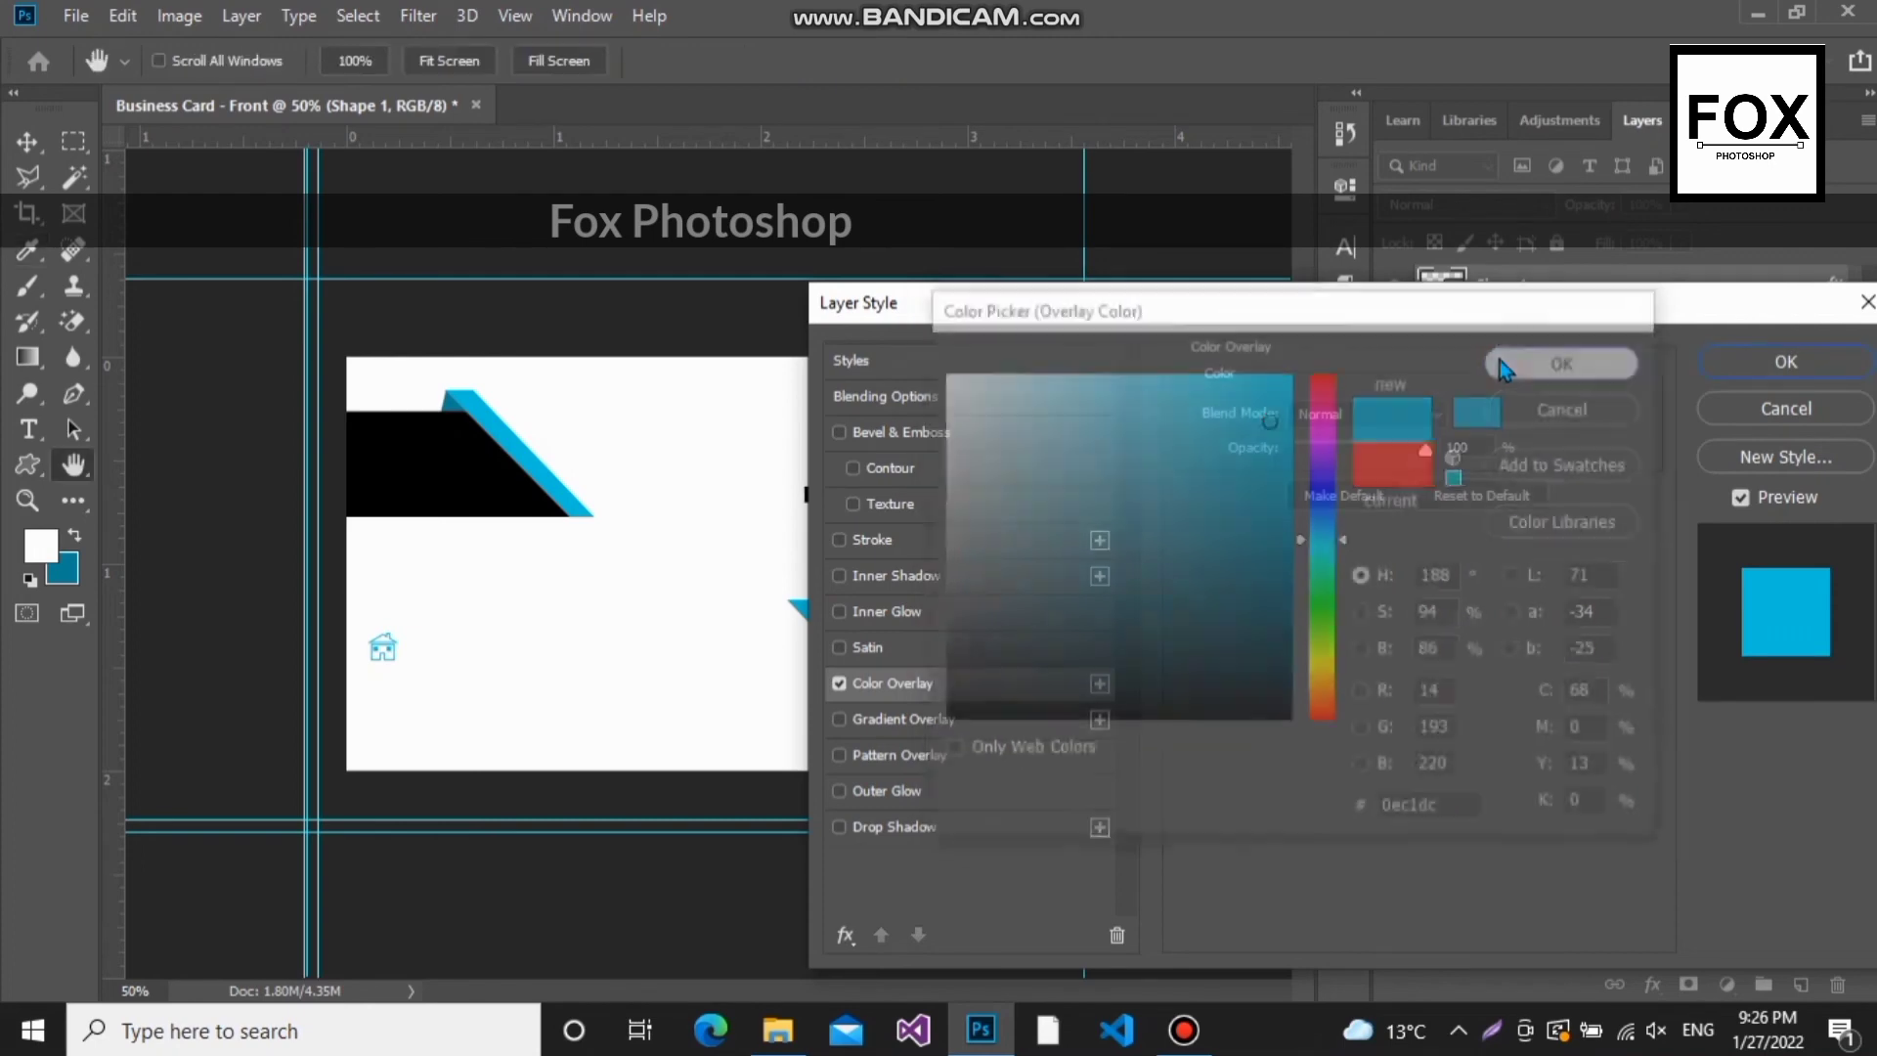
{"action": "left_click", "coordinate": [1844, 367]}
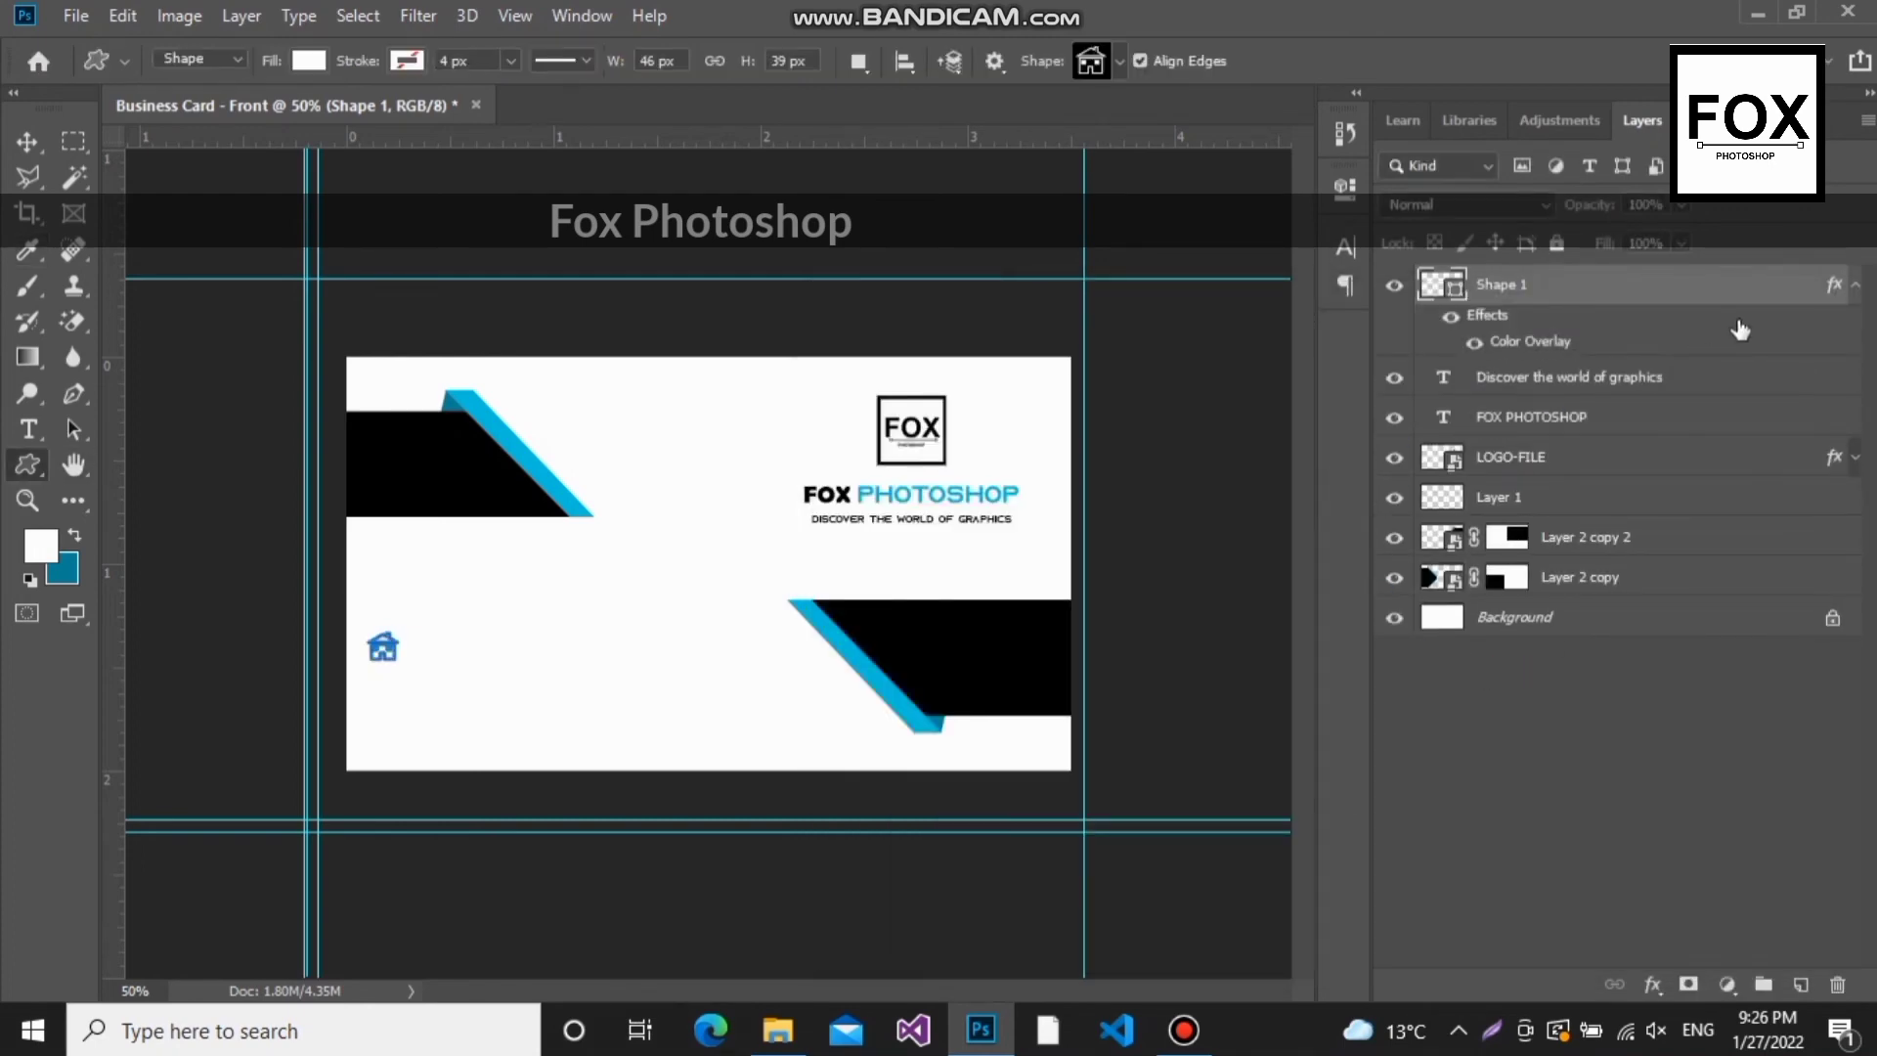
{"action": "left_click", "coordinate": [1853, 286]}
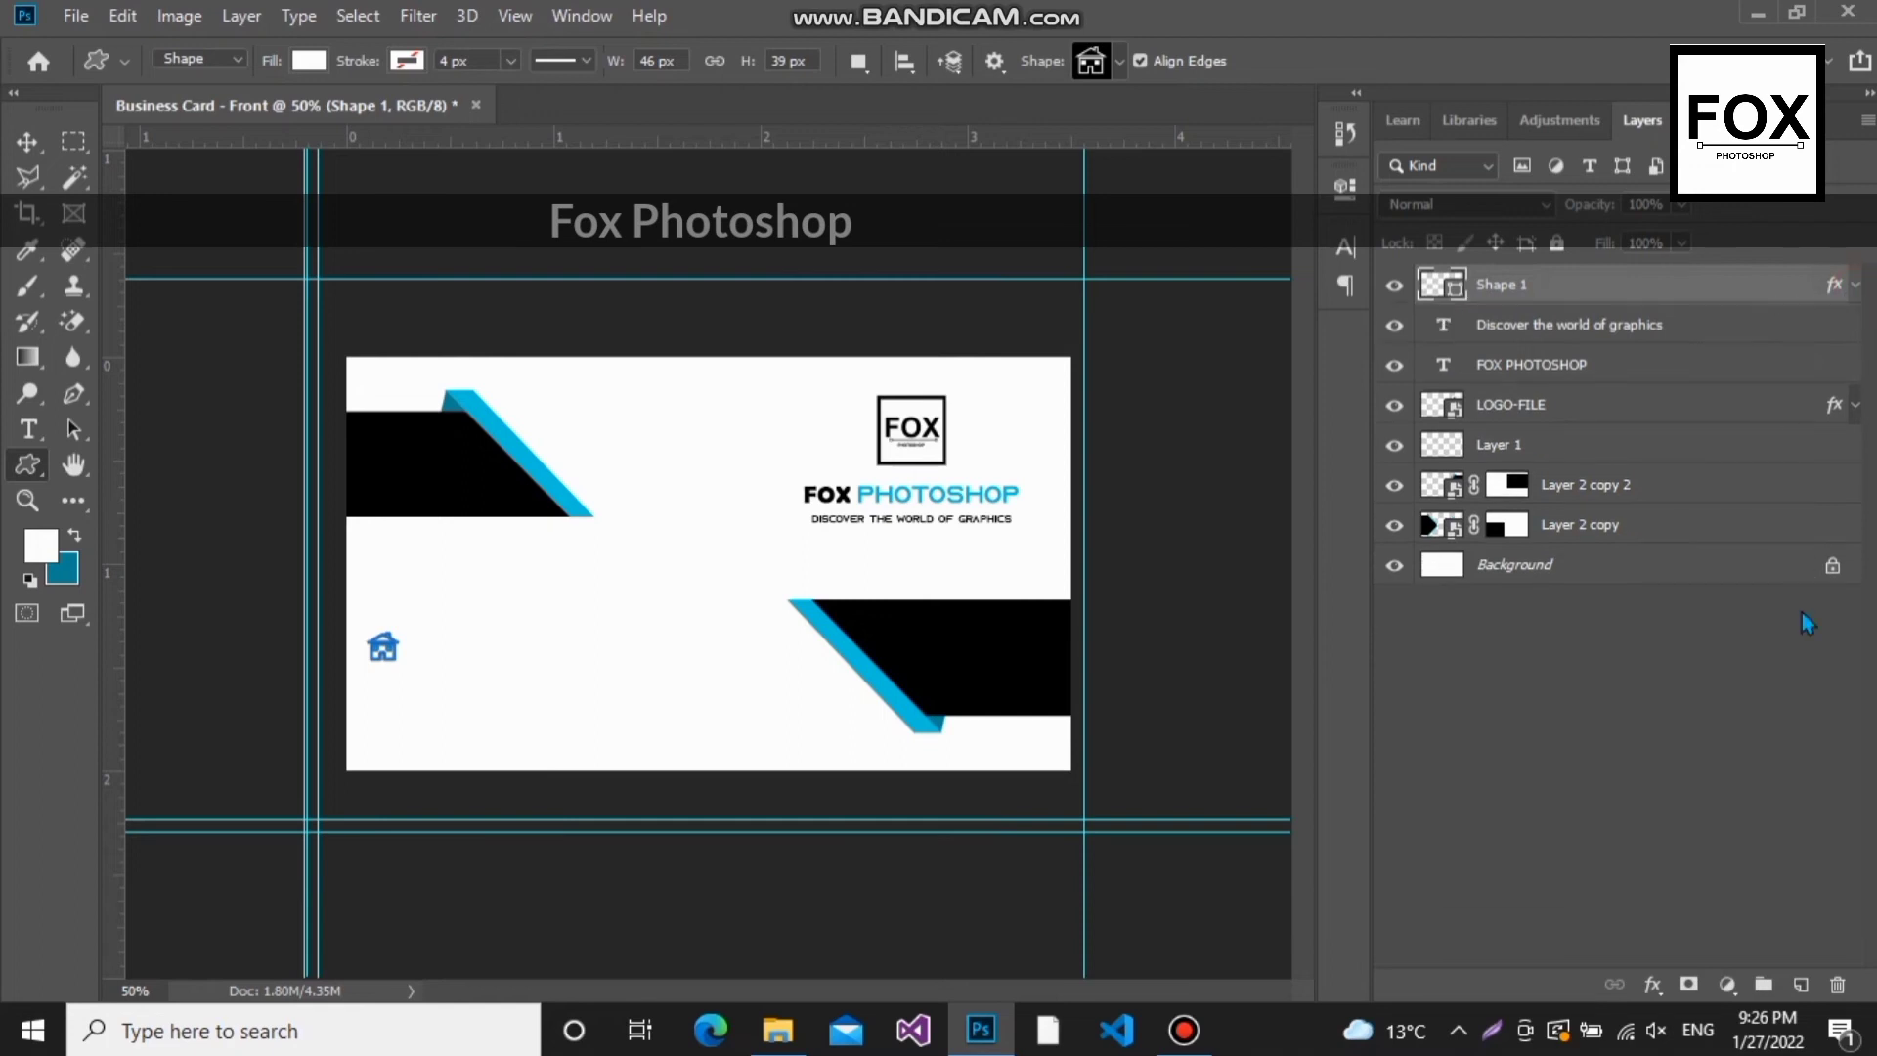
Step: Draw a globe-with-magnifier custom shape, about 48 × 29 px, on a new layer directly below the house icon
{"action": "left_click", "coordinate": [1800, 983]}
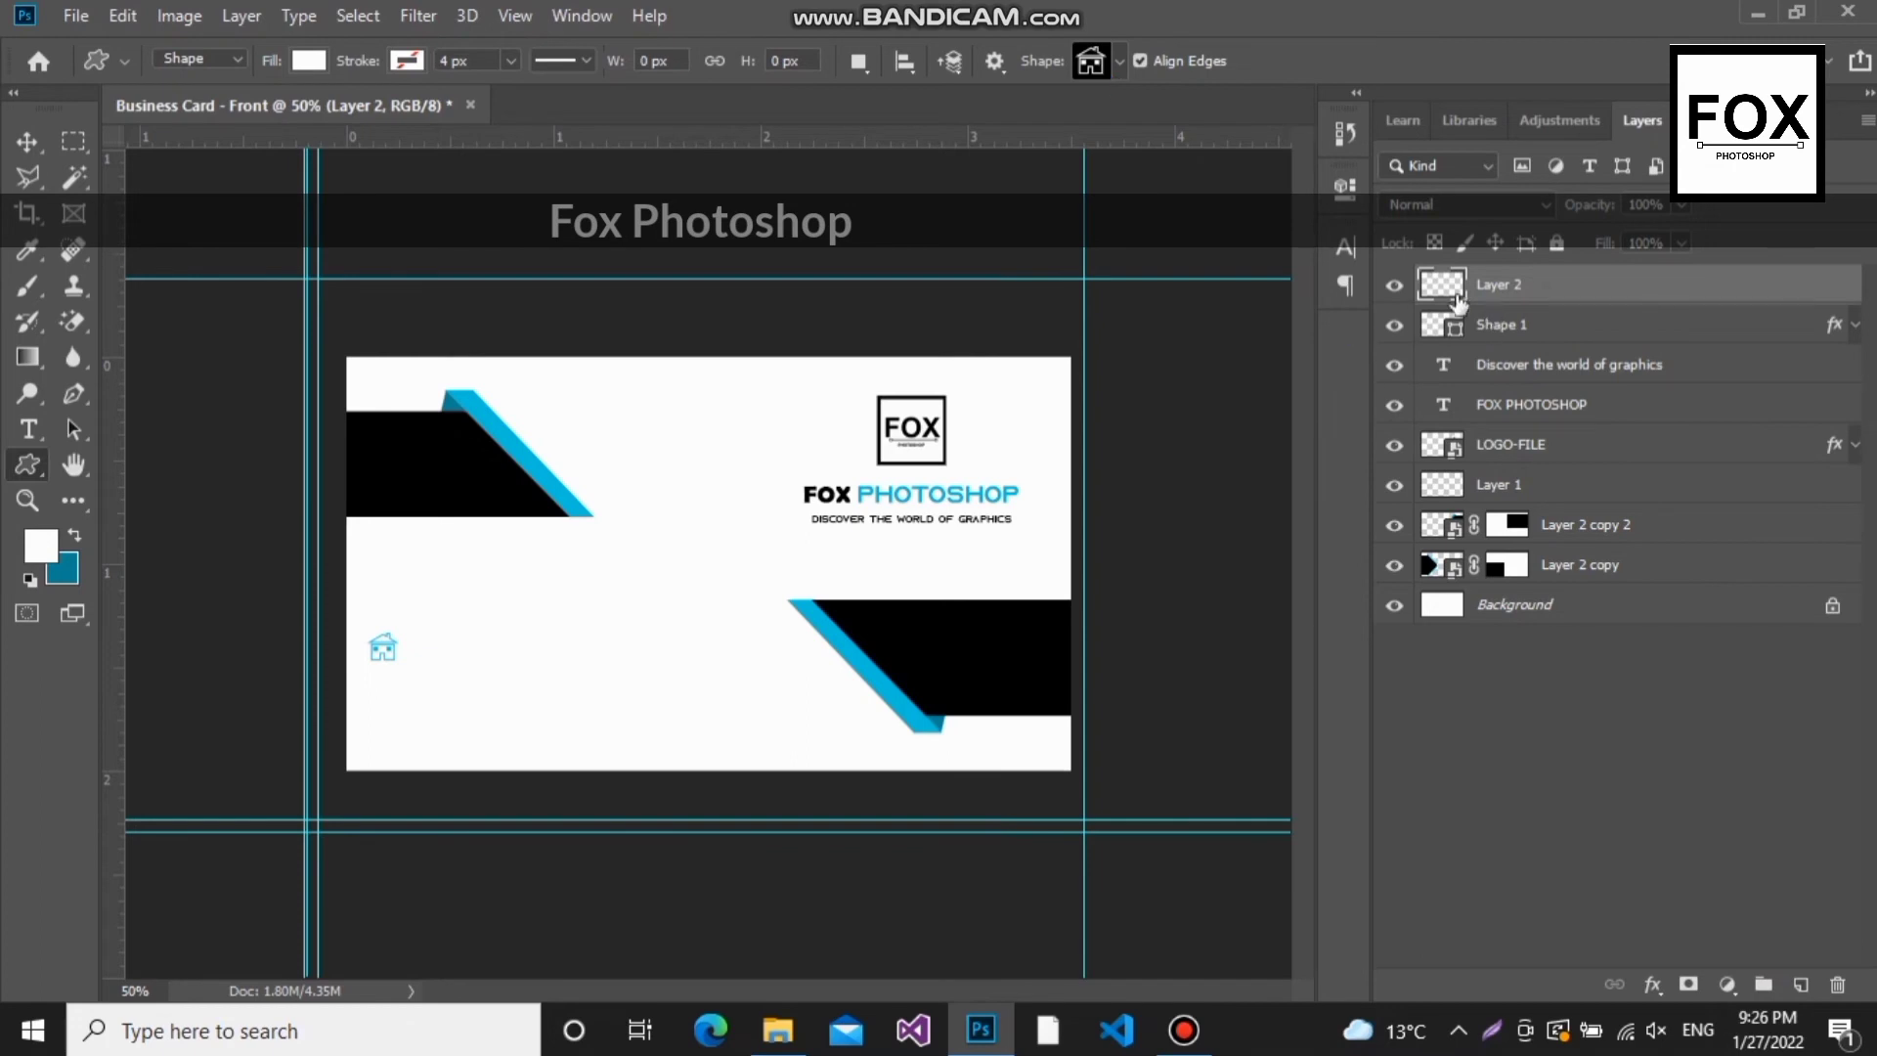
{"action": "left_click", "coordinate": [1085, 63]}
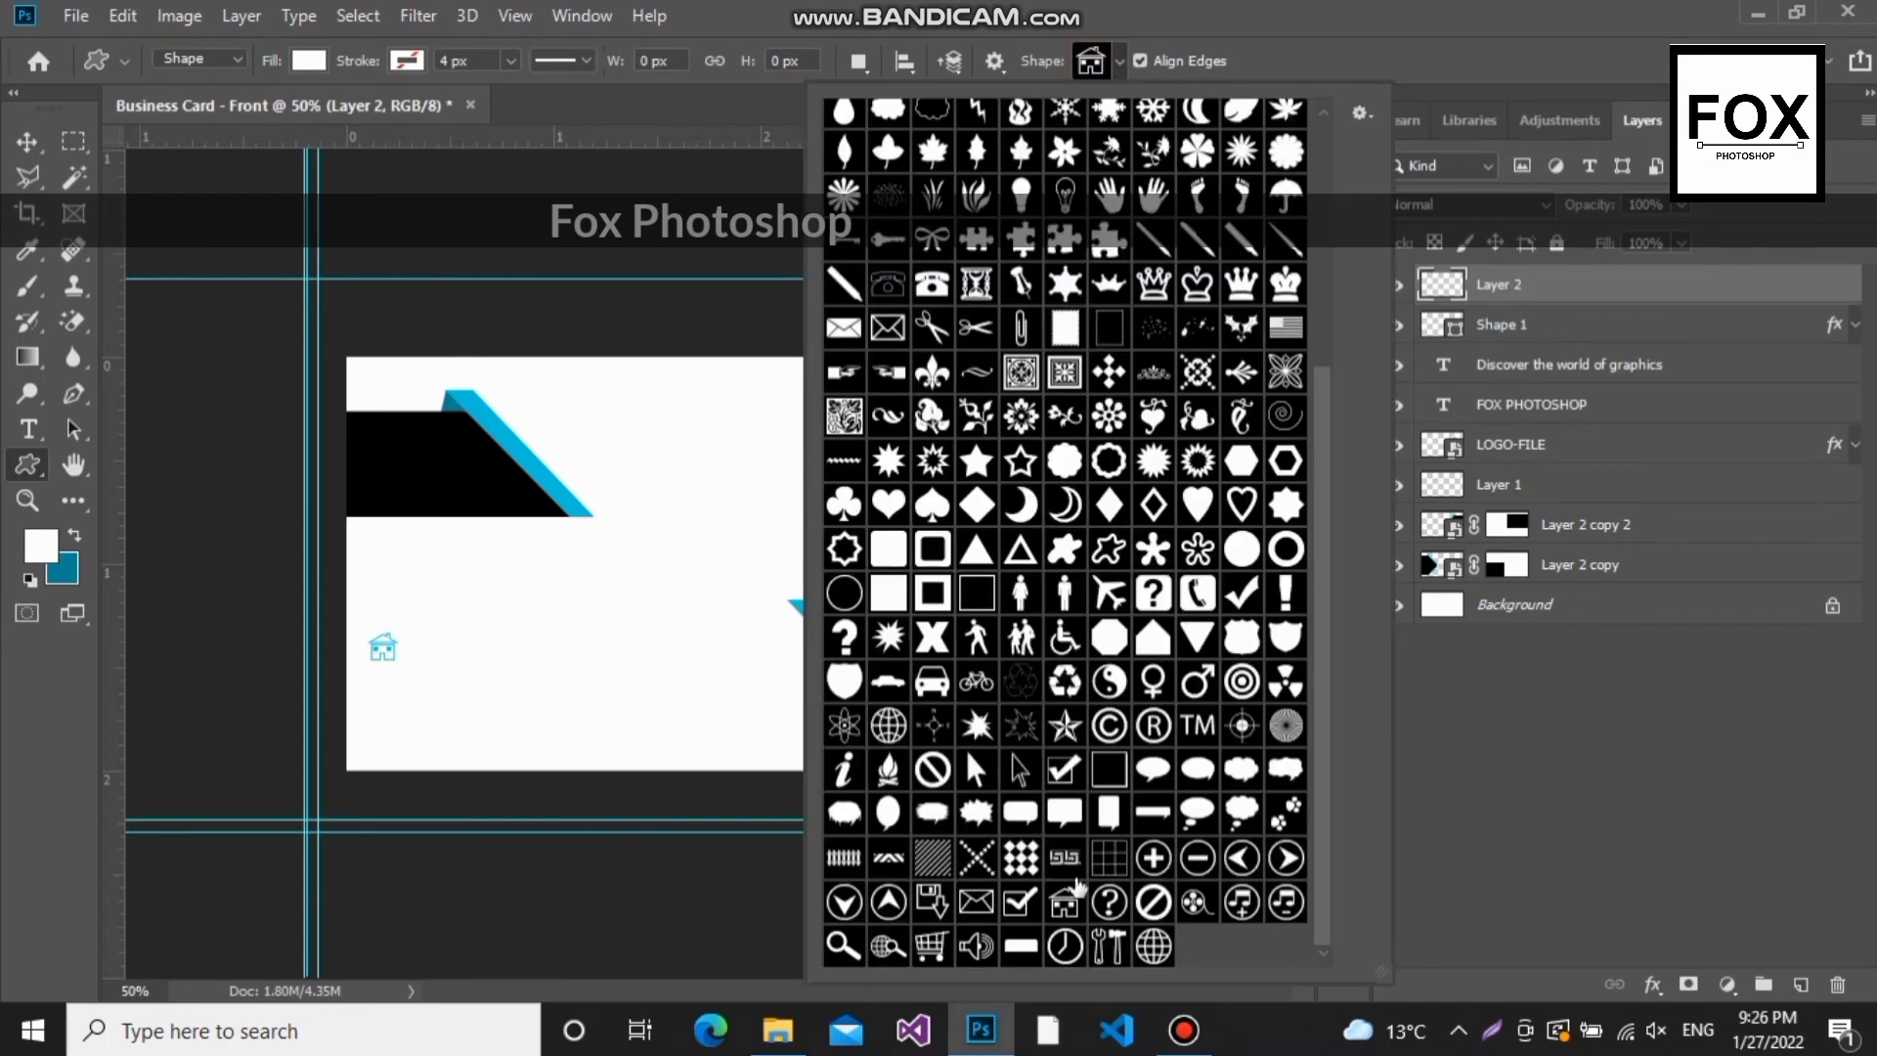
{"action": "left_click", "coordinate": [890, 947]}
{"action": "left_click", "coordinate": [371, 685]}
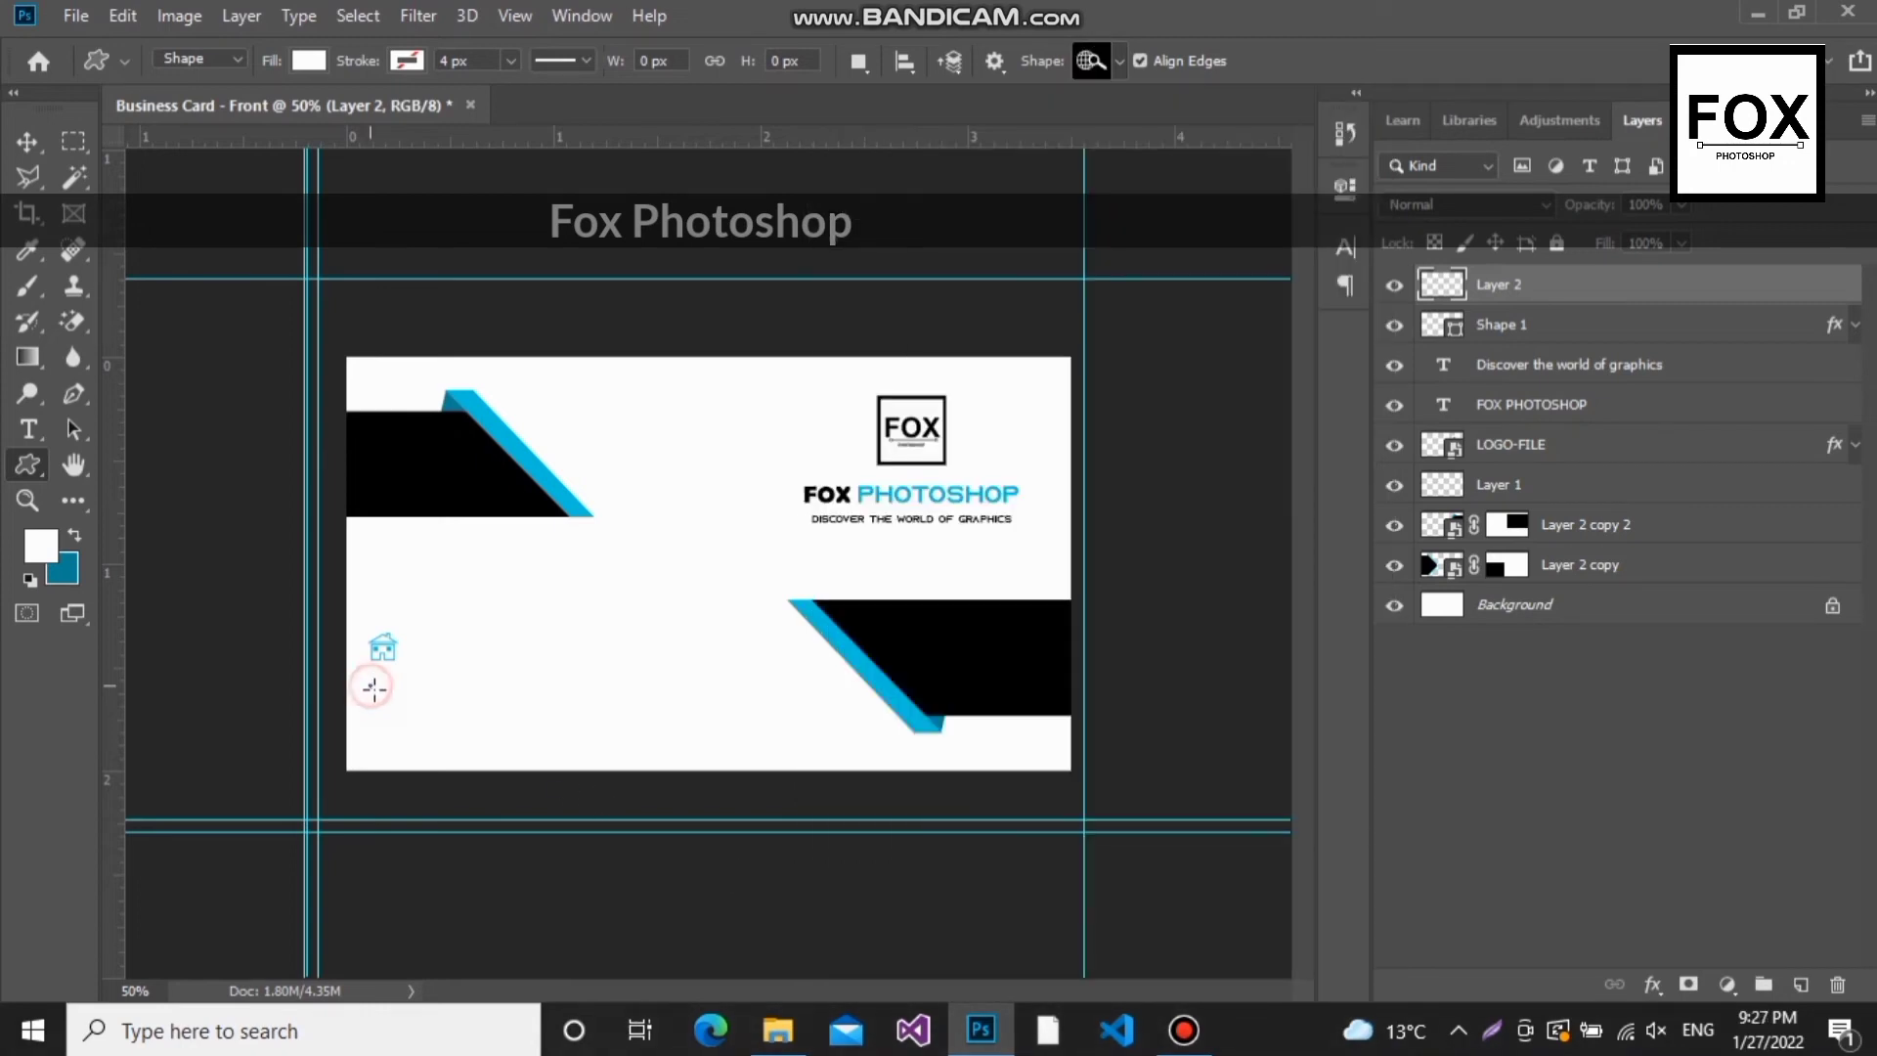
{"action": "left_click_drag", "start_coordinate": [371, 685], "coordinate": [401, 725]}
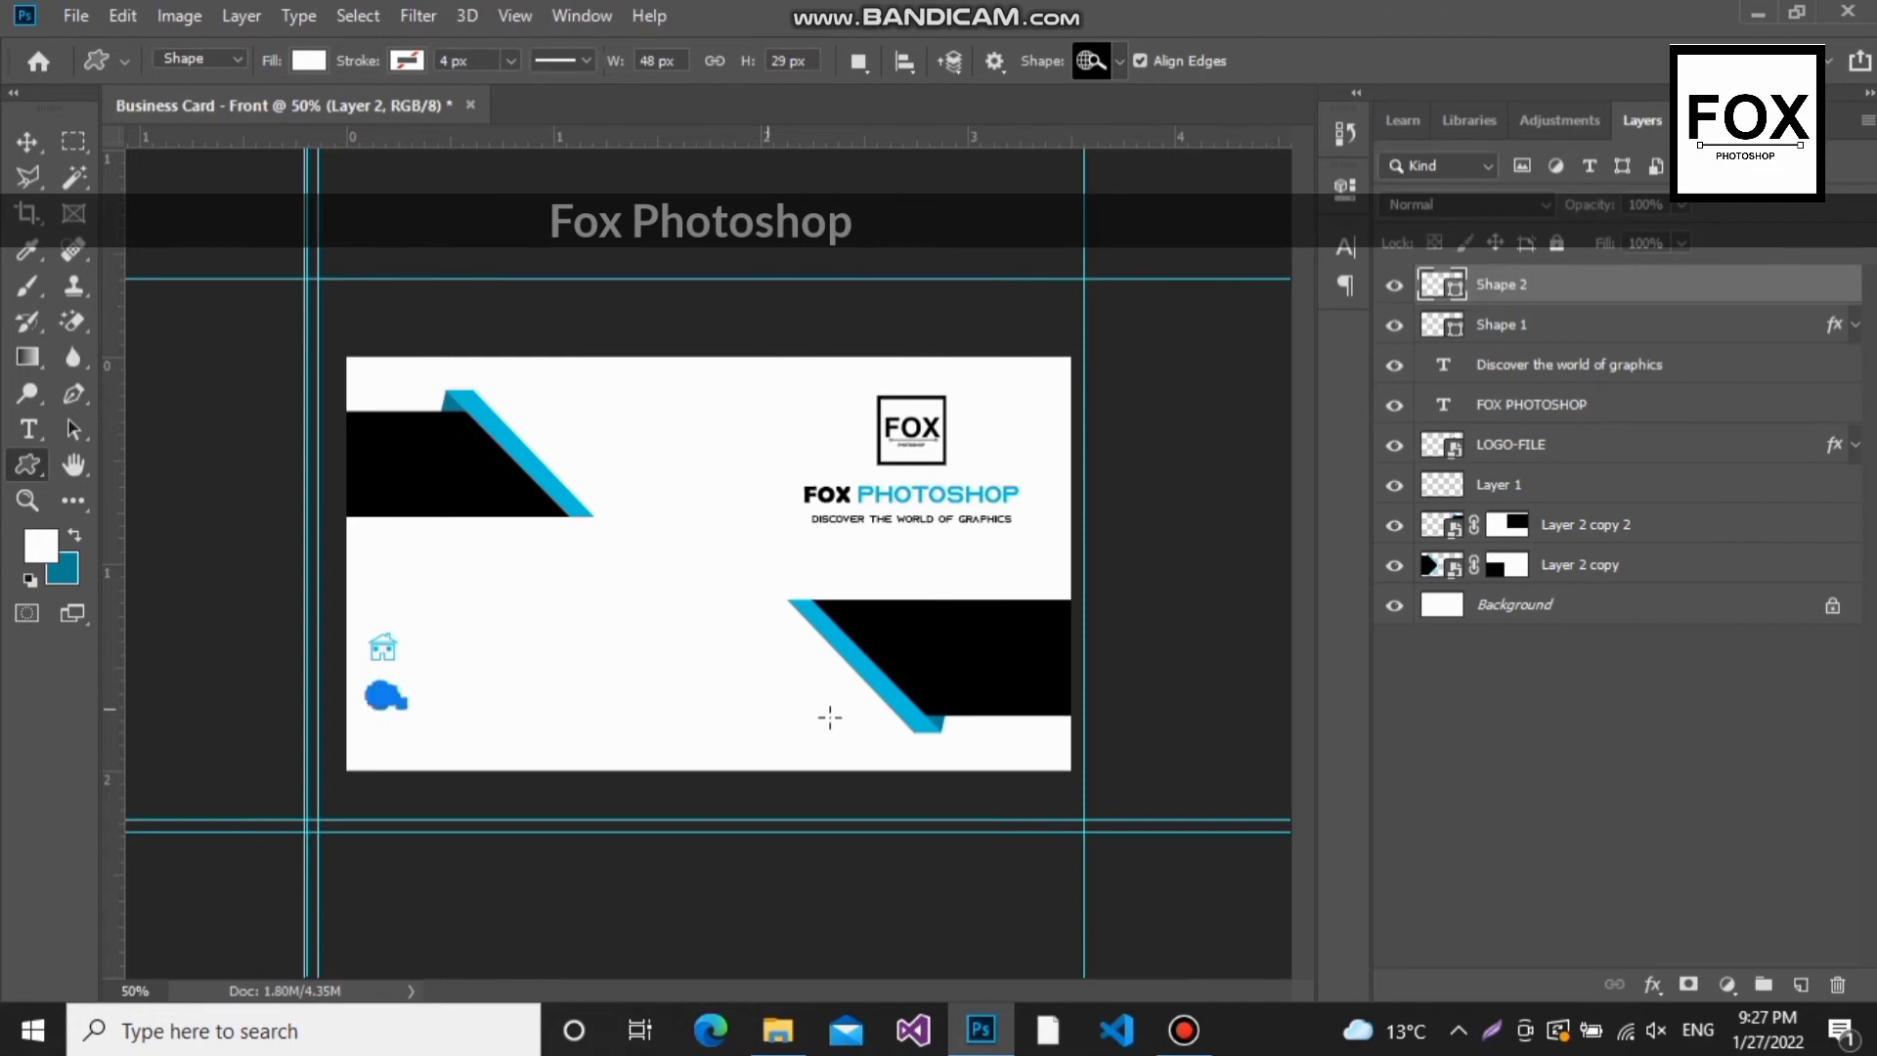
{"action": "left_click", "coordinate": [1503, 755]}
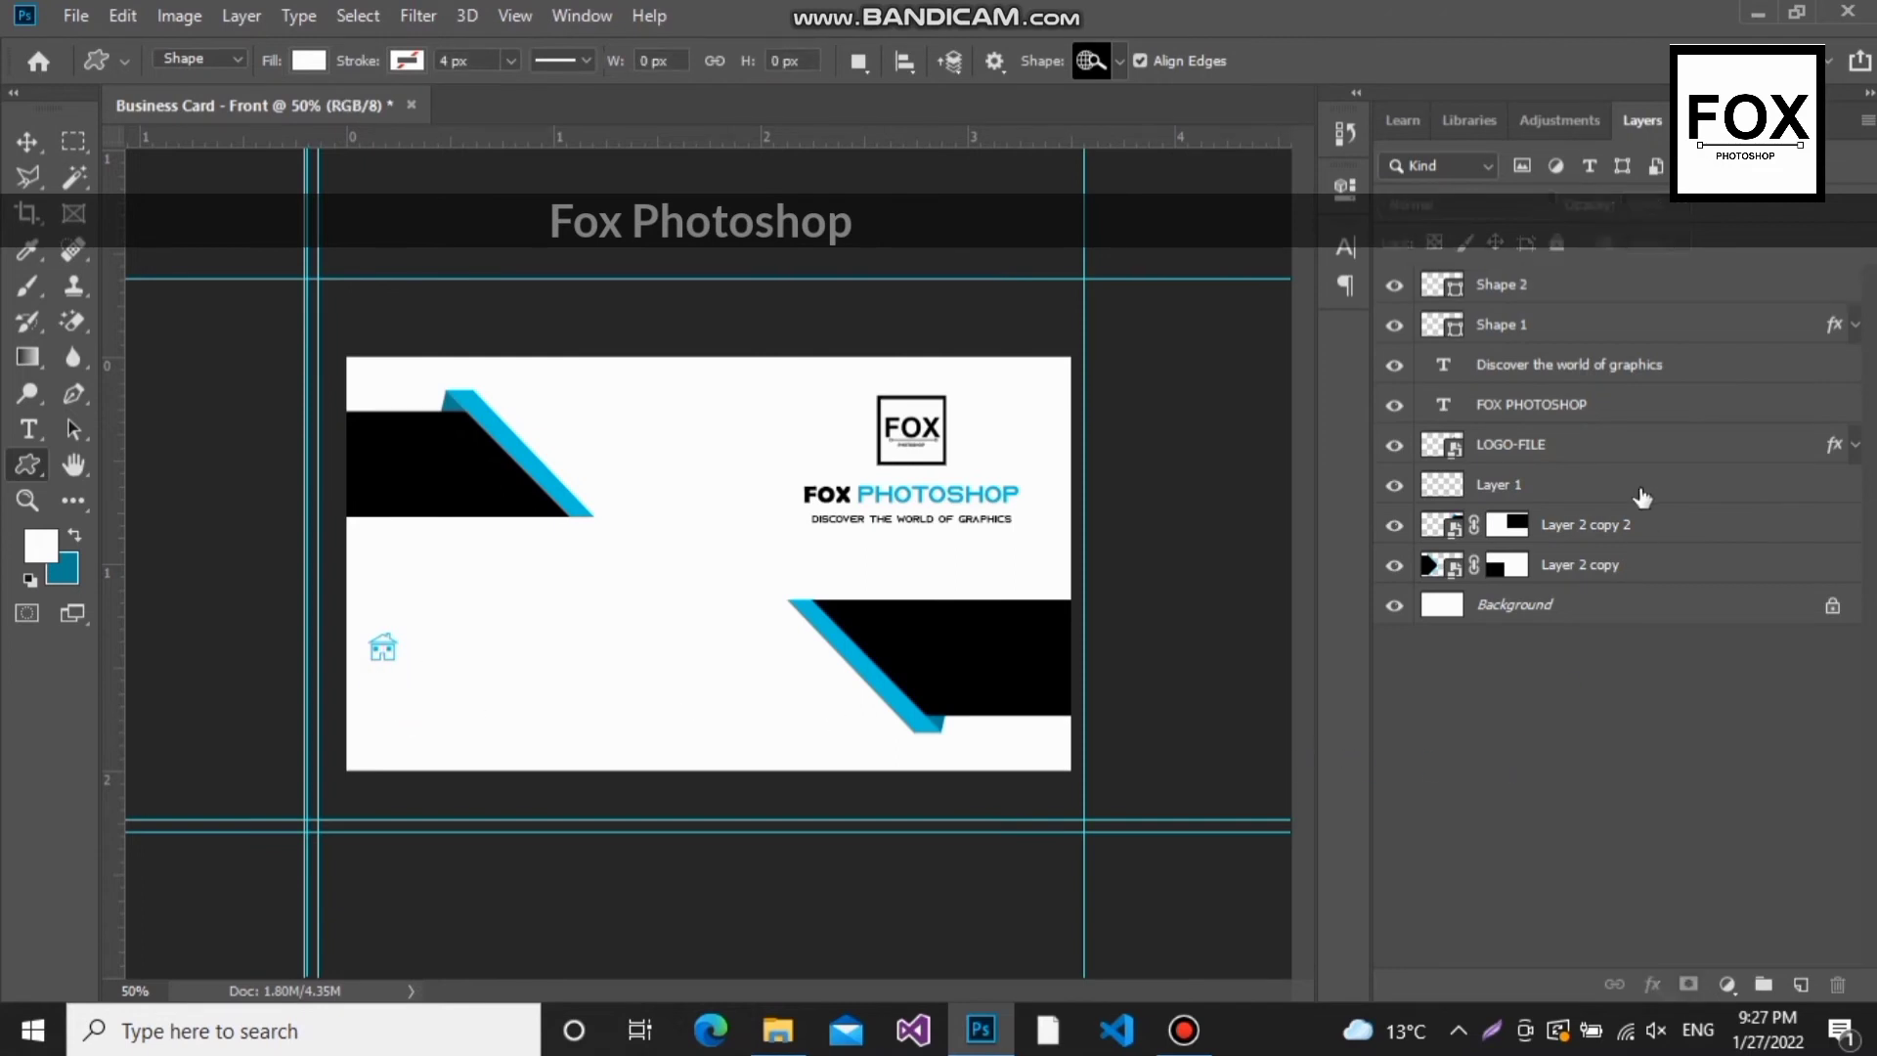
Step: Copy the house icon's layer style onto the globe-with-magnifier icon
{"action": "right_click", "coordinate": [1594, 328]}
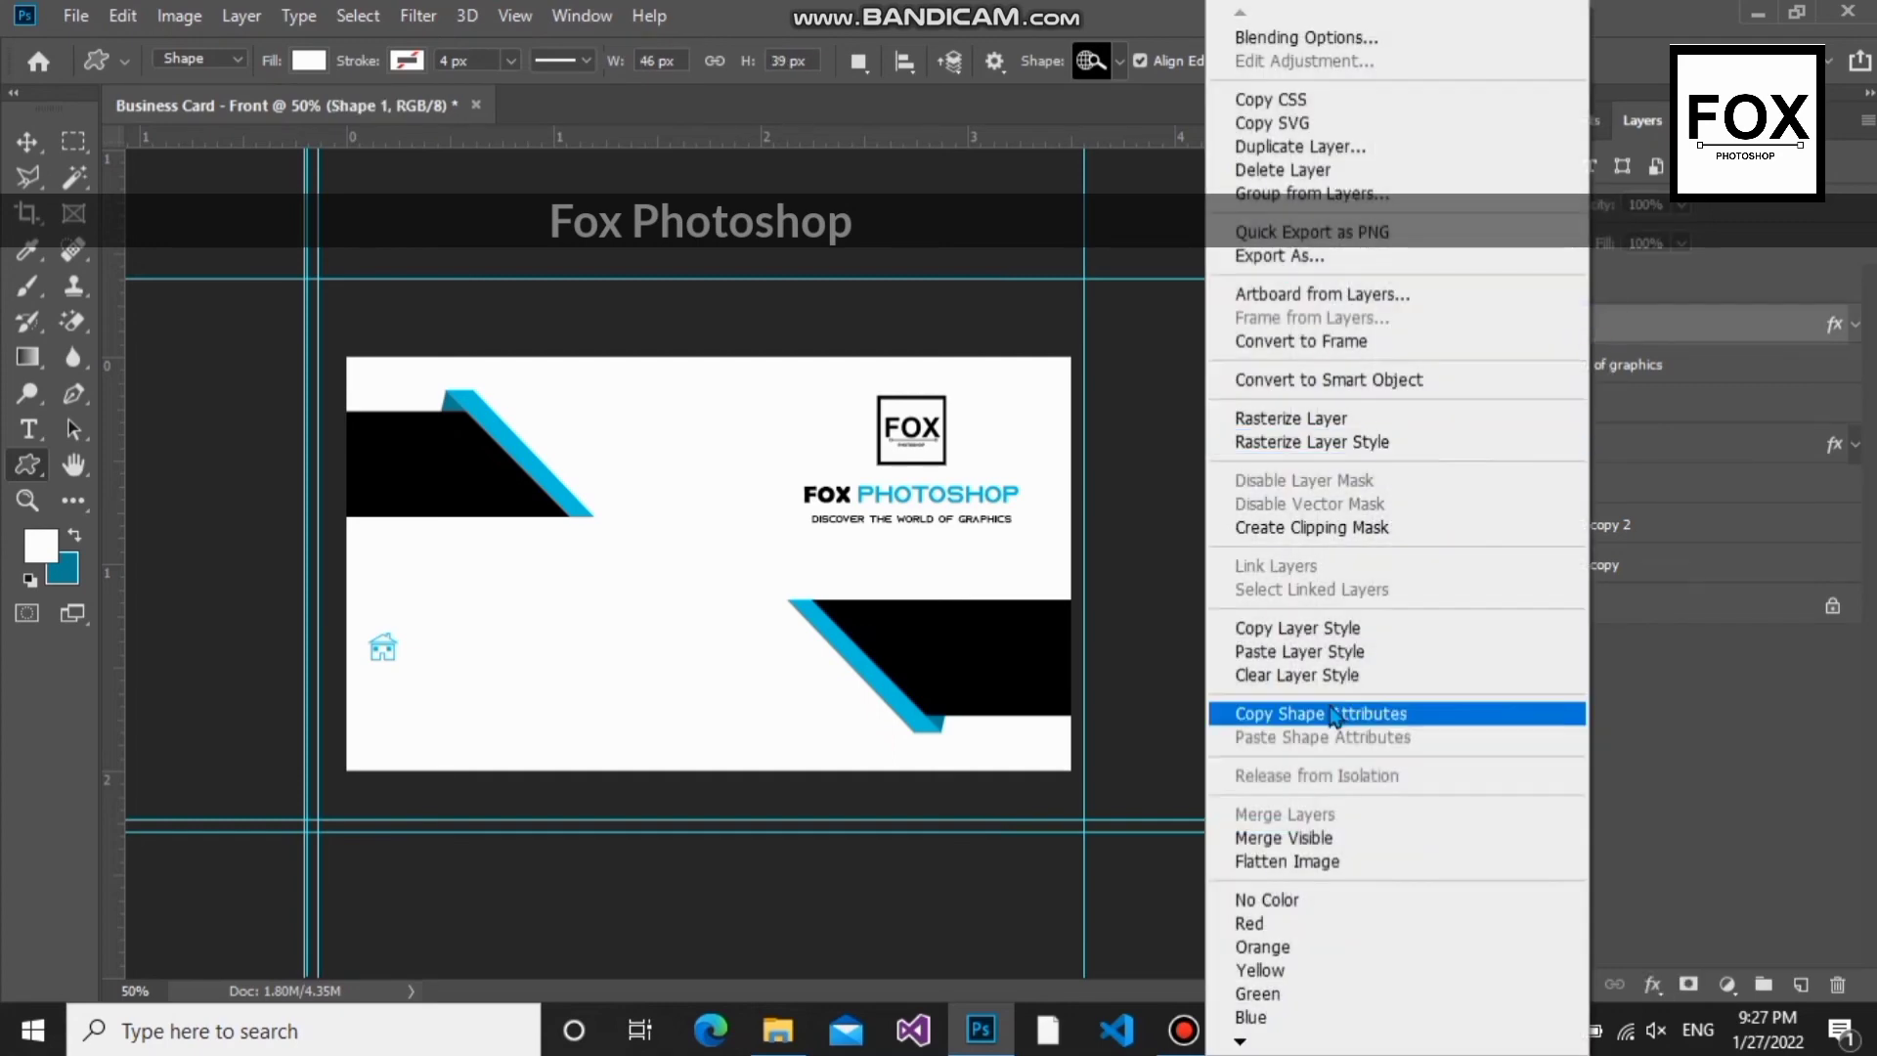
{"action": "left_click", "coordinate": [1310, 627]}
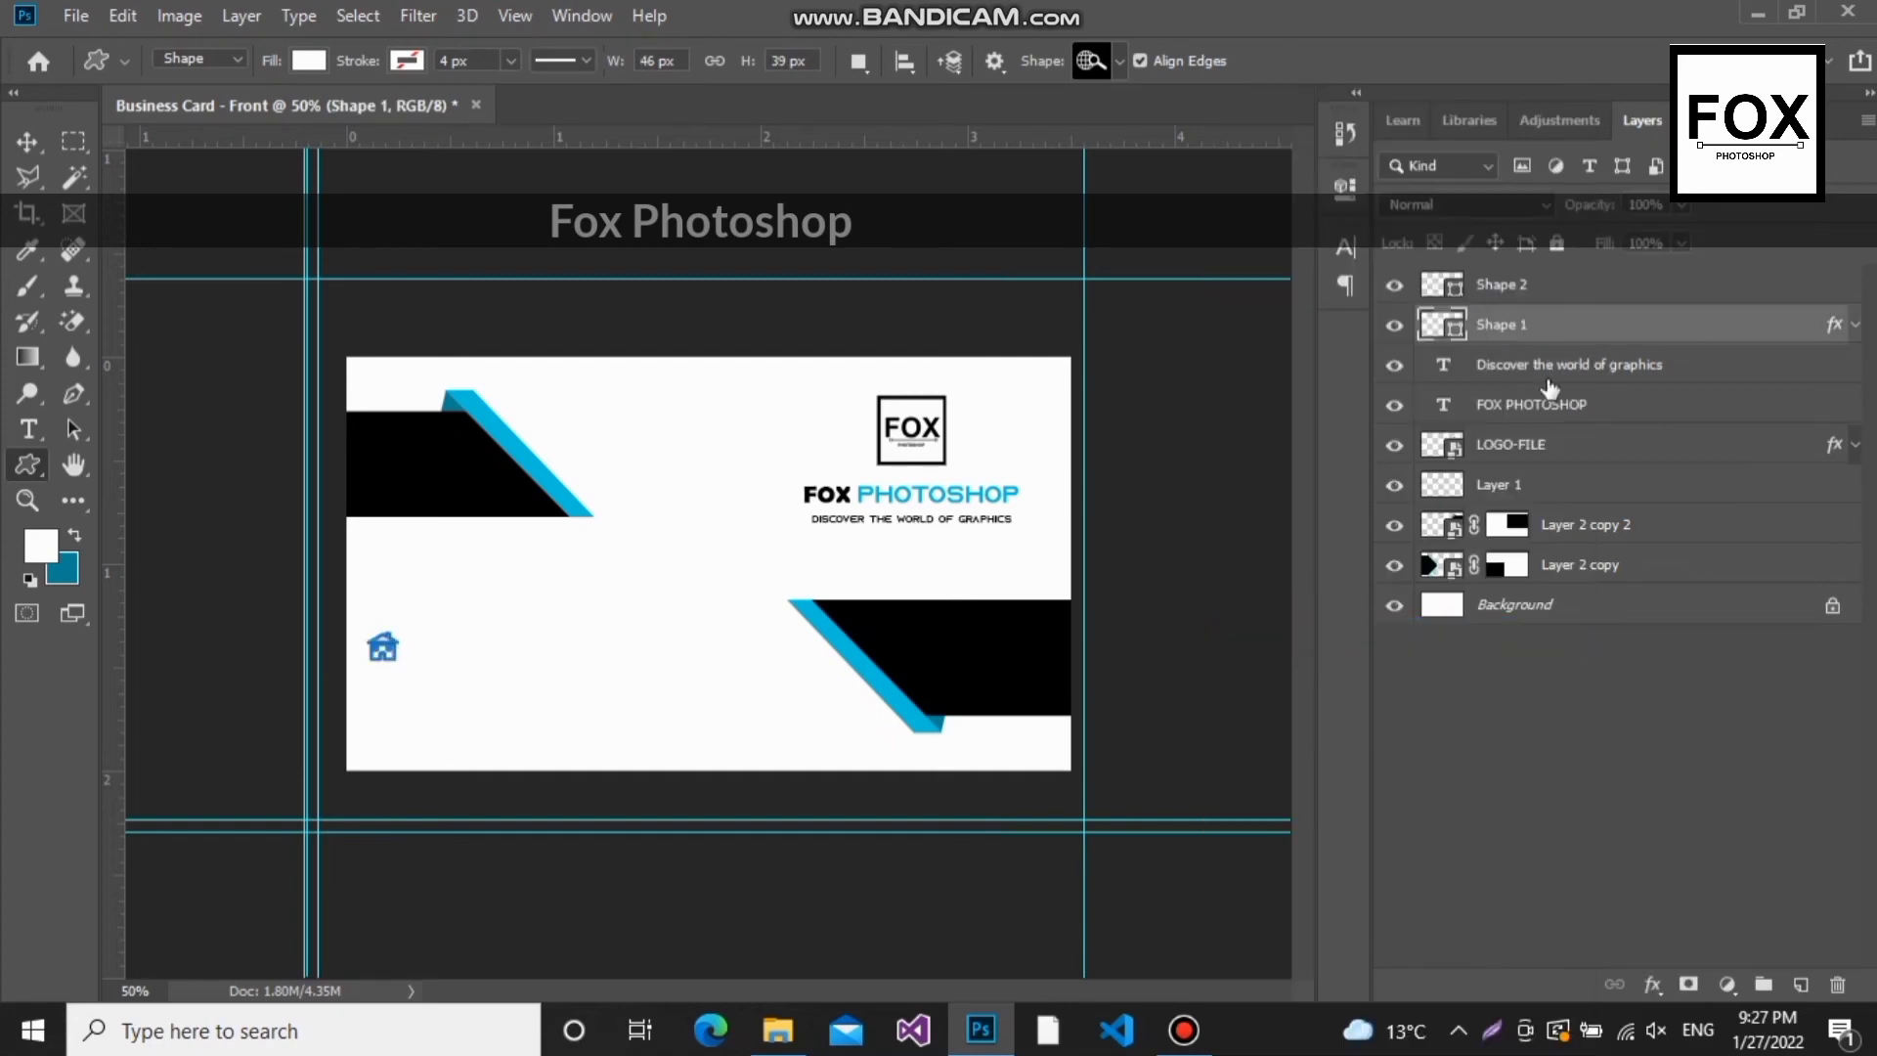
{"action": "right_click", "coordinate": [1570, 286]}
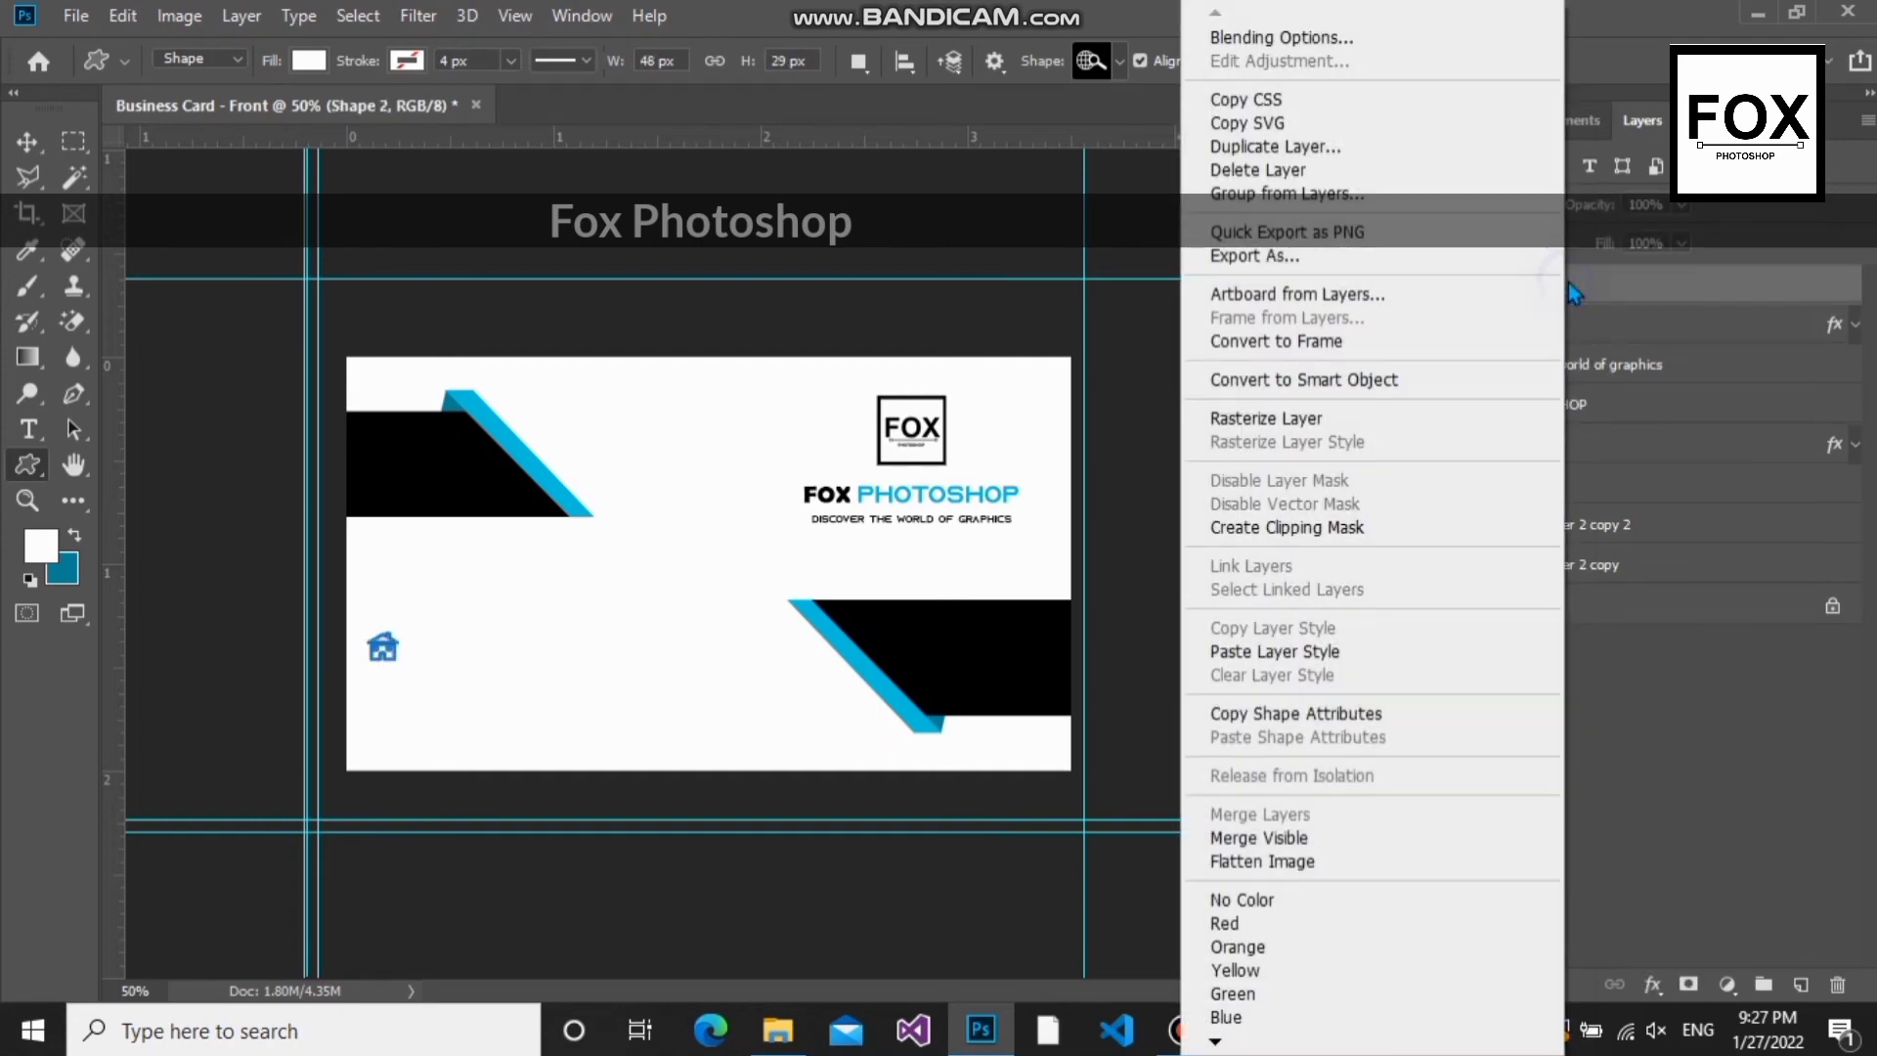
{"action": "left_click", "coordinate": [1335, 652]}
{"action": "left_click", "coordinate": [1500, 783]}
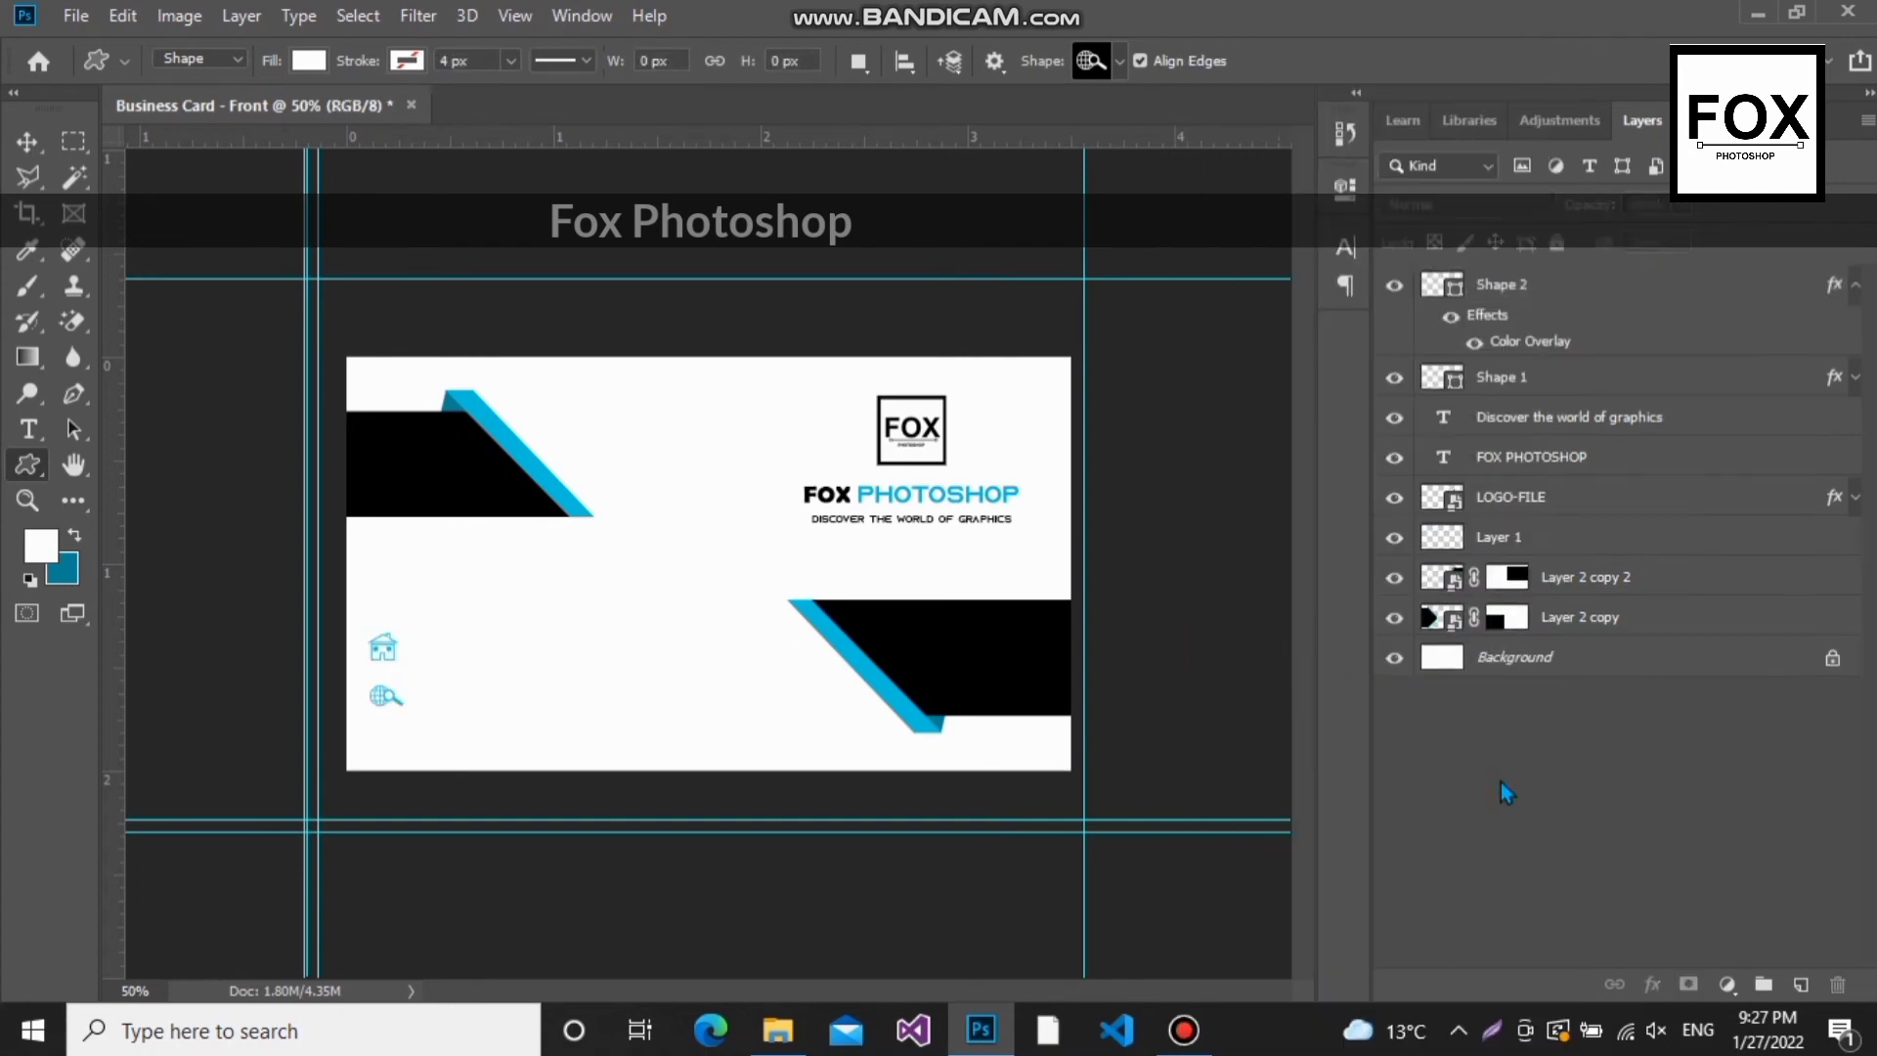
Step: Try an outlined telephone custom shape, about 40 × 28 px, on a new layer below the globe icon
{"action": "left_click", "coordinate": [1814, 289]}
{"action": "left_click", "coordinate": [1800, 981]}
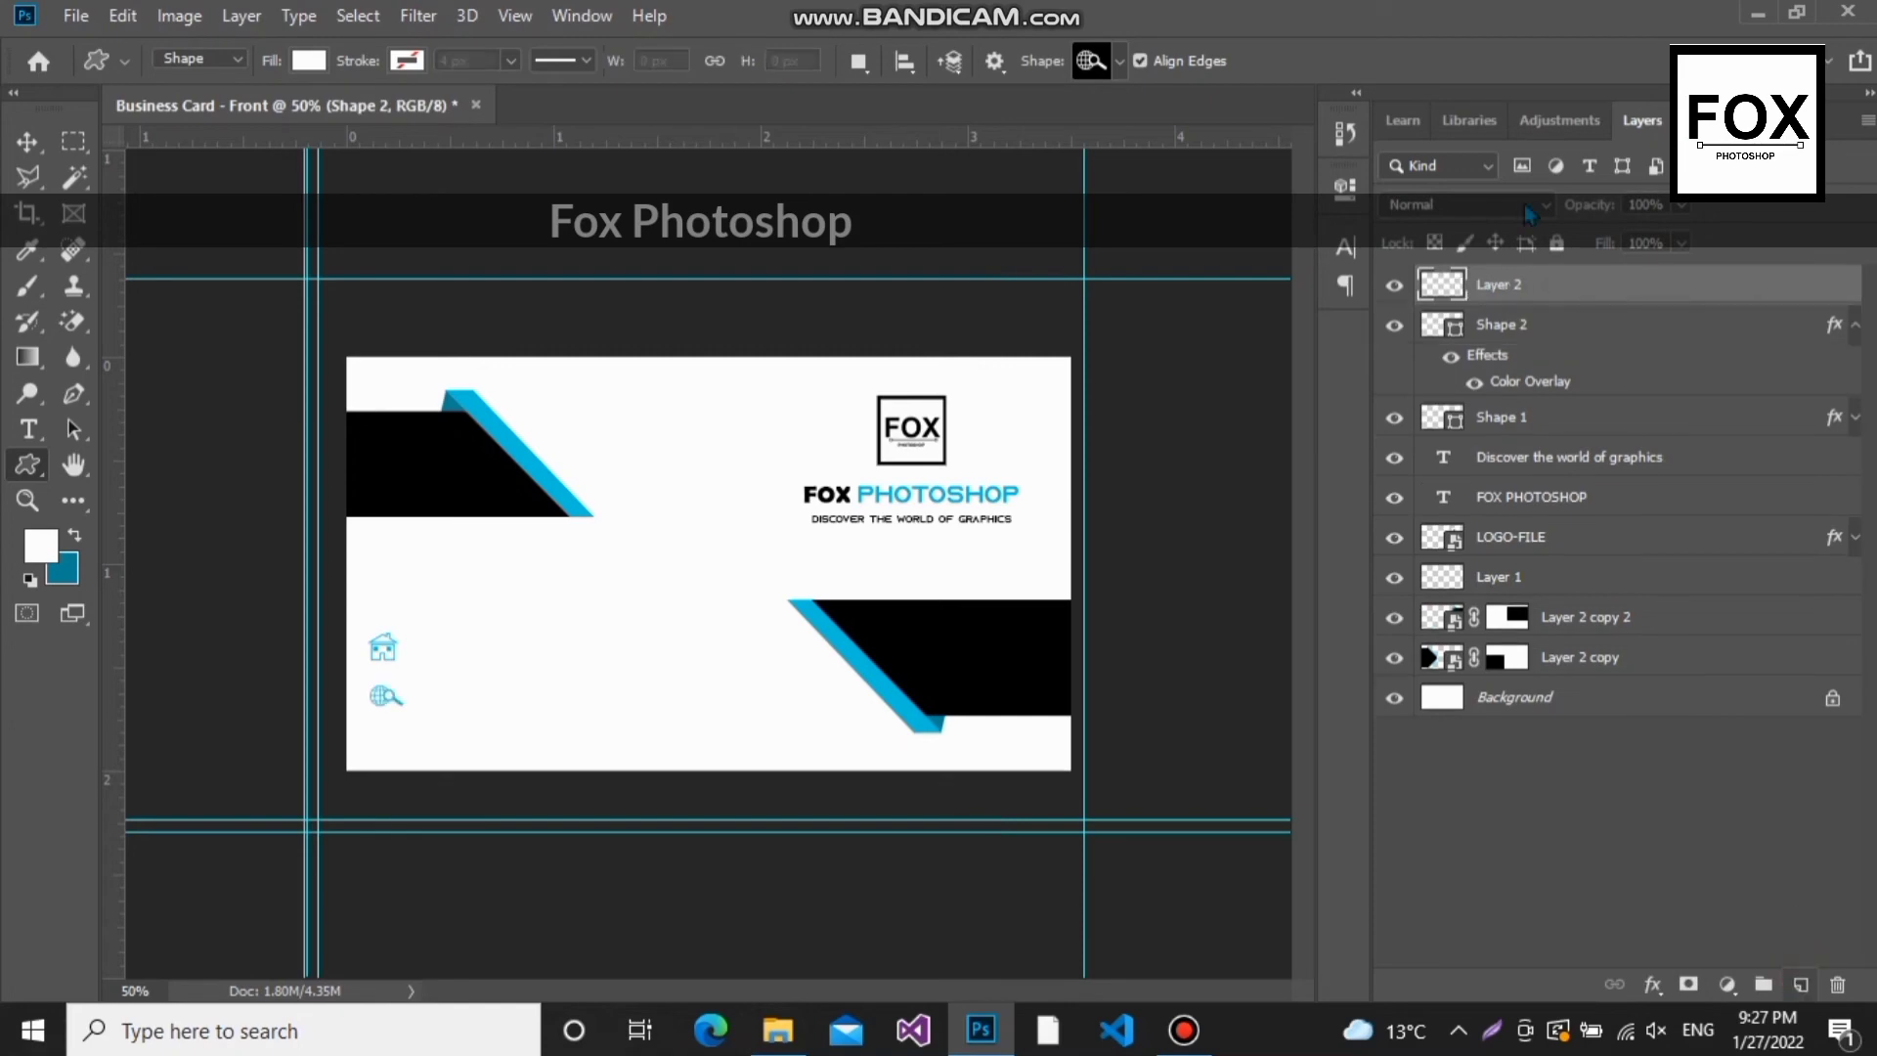
{"action": "left_click", "coordinate": [1093, 64]}
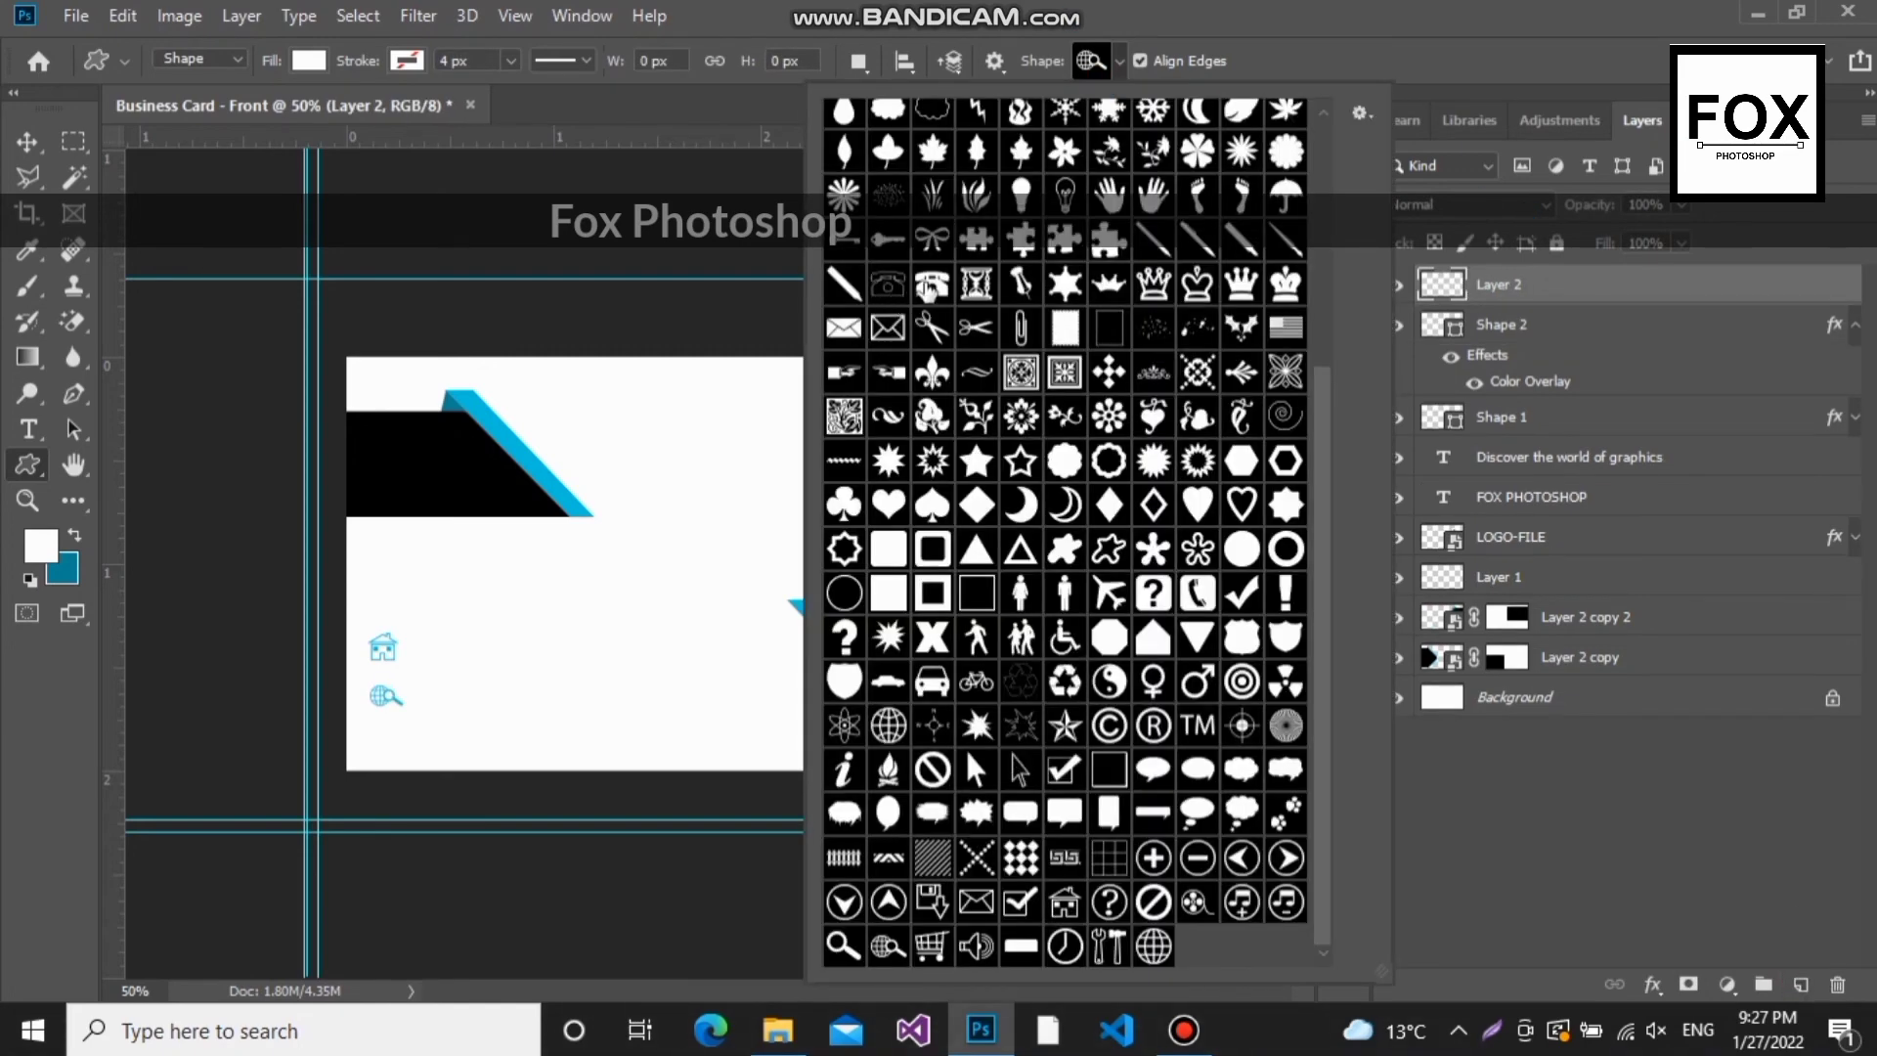
{"action": "left_click", "coordinate": [904, 298]}
{"action": "left_click", "coordinate": [371, 730]}
{"action": "left_click_drag", "start_coordinate": [370, 729], "coordinate": [395, 754]}
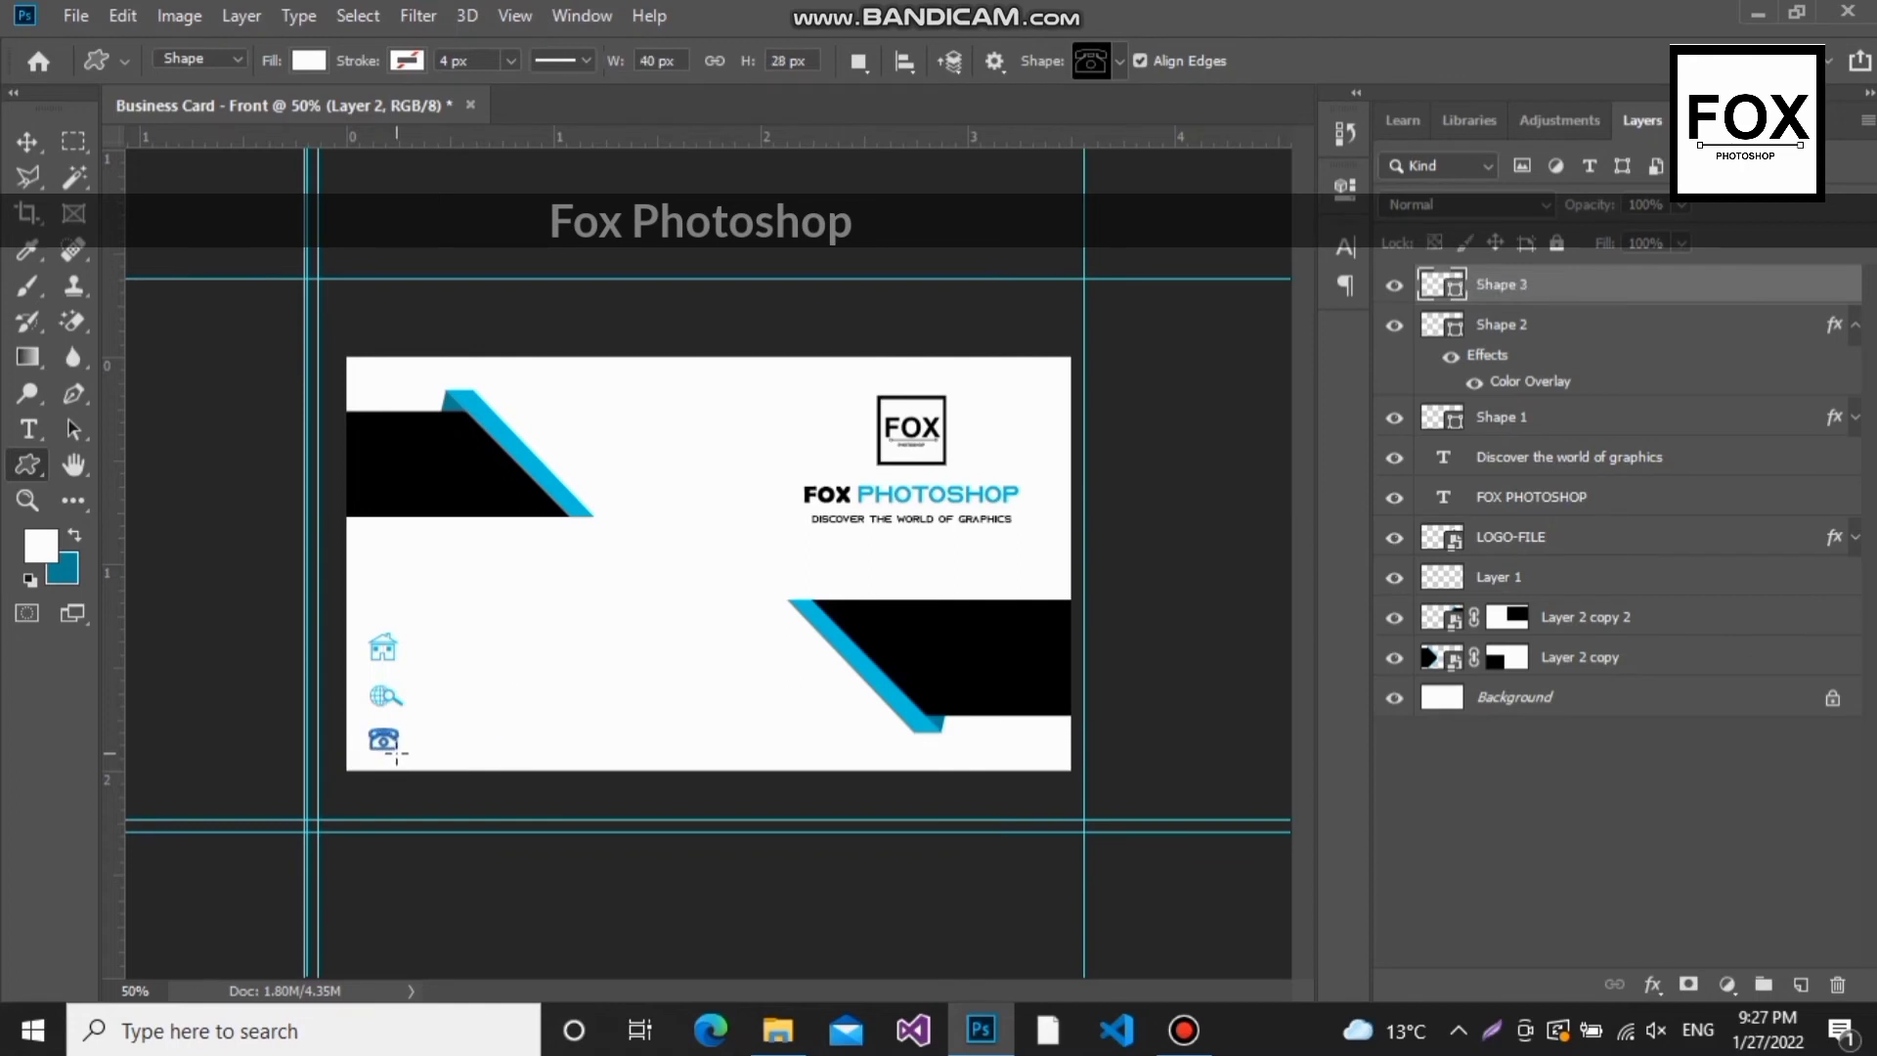
Step: Paste the blue overlay style onto the outlined telephone icon, and delete that icon's layer
{"action": "right_click", "coordinate": [1692, 285]}
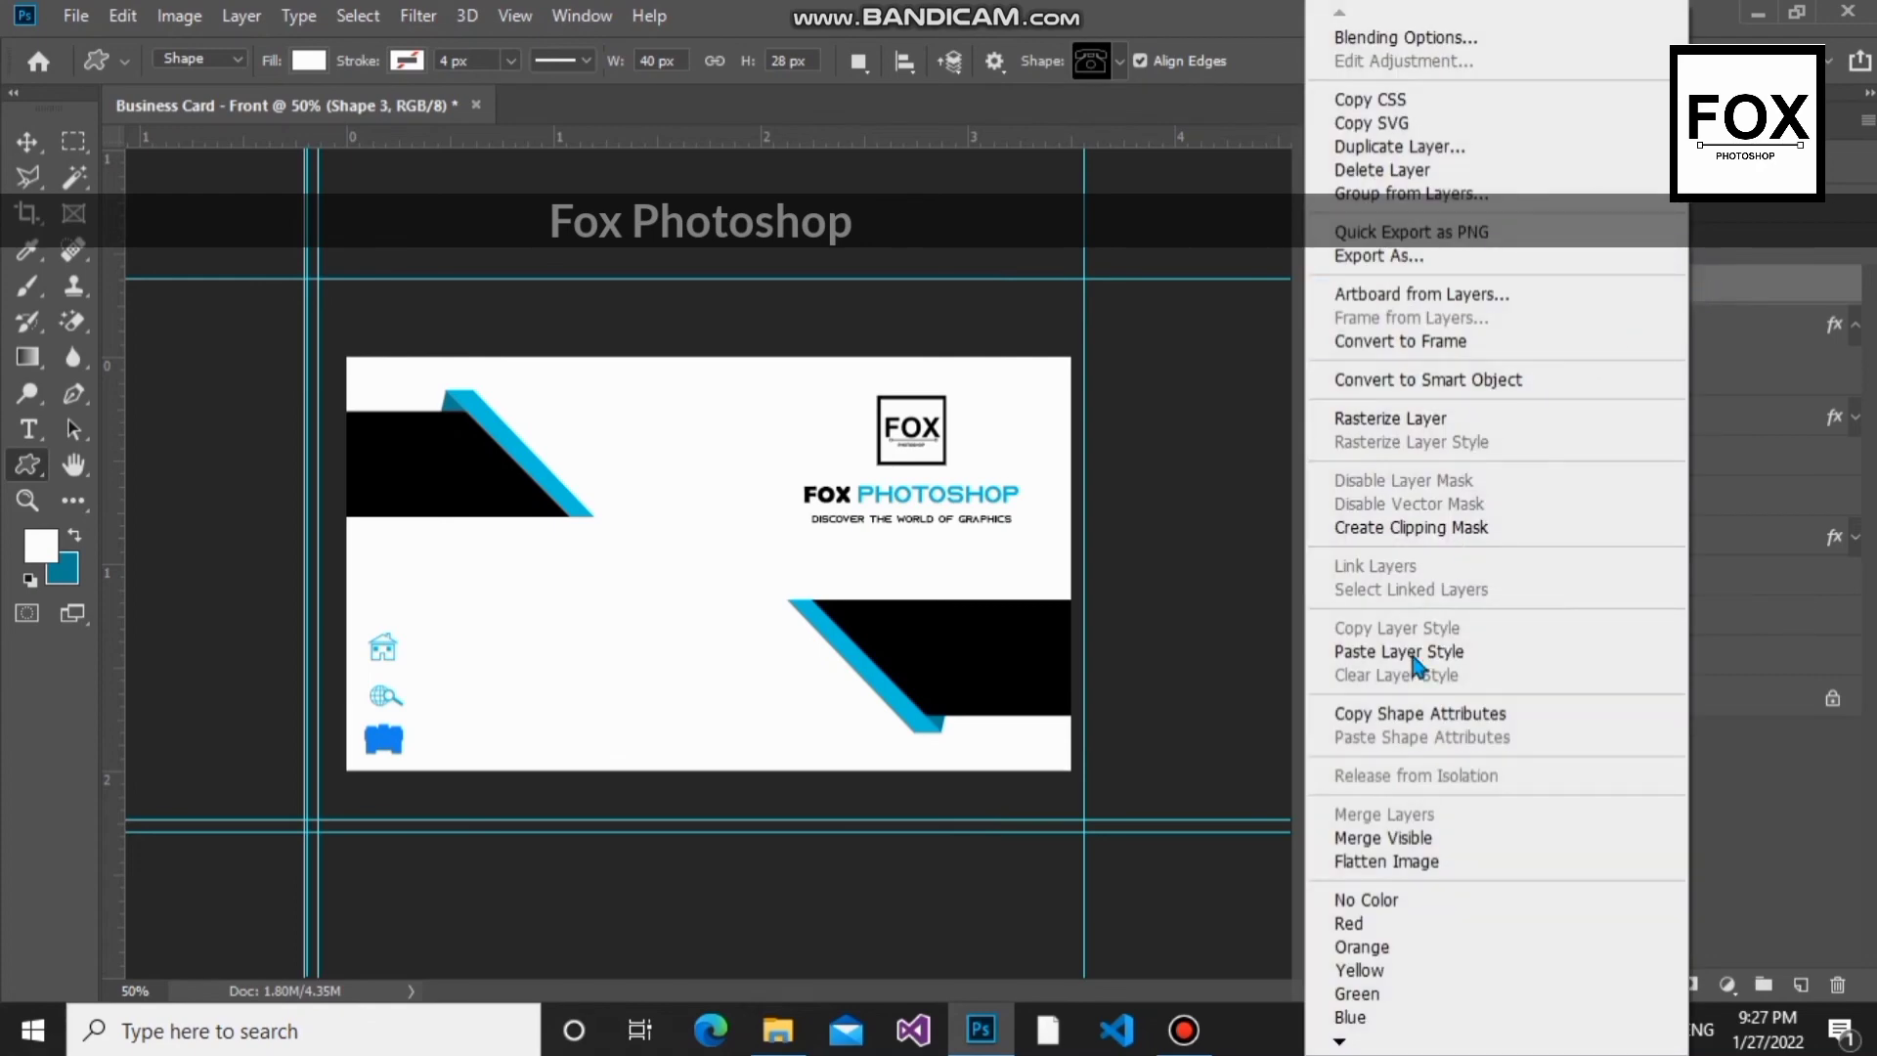
{"action": "left_click", "coordinate": [1409, 653]}
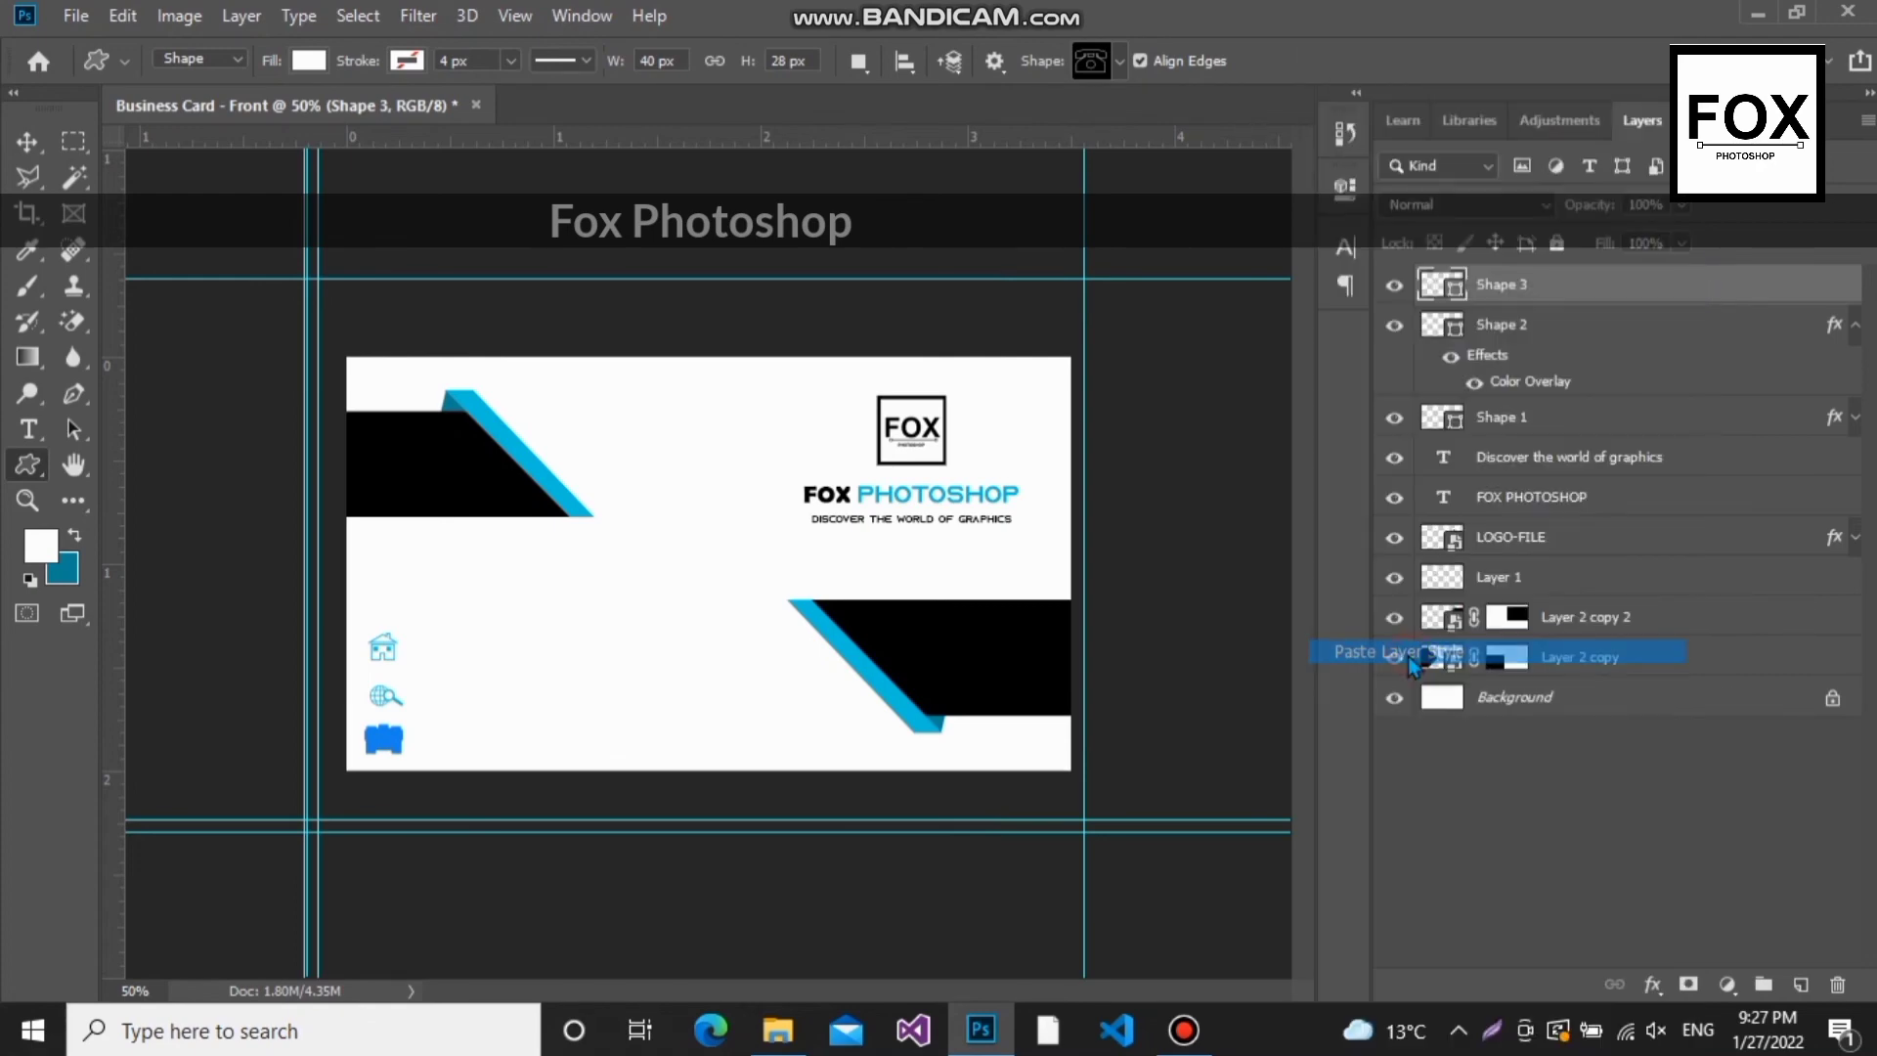
{"action": "left_click", "coordinate": [1519, 837]}
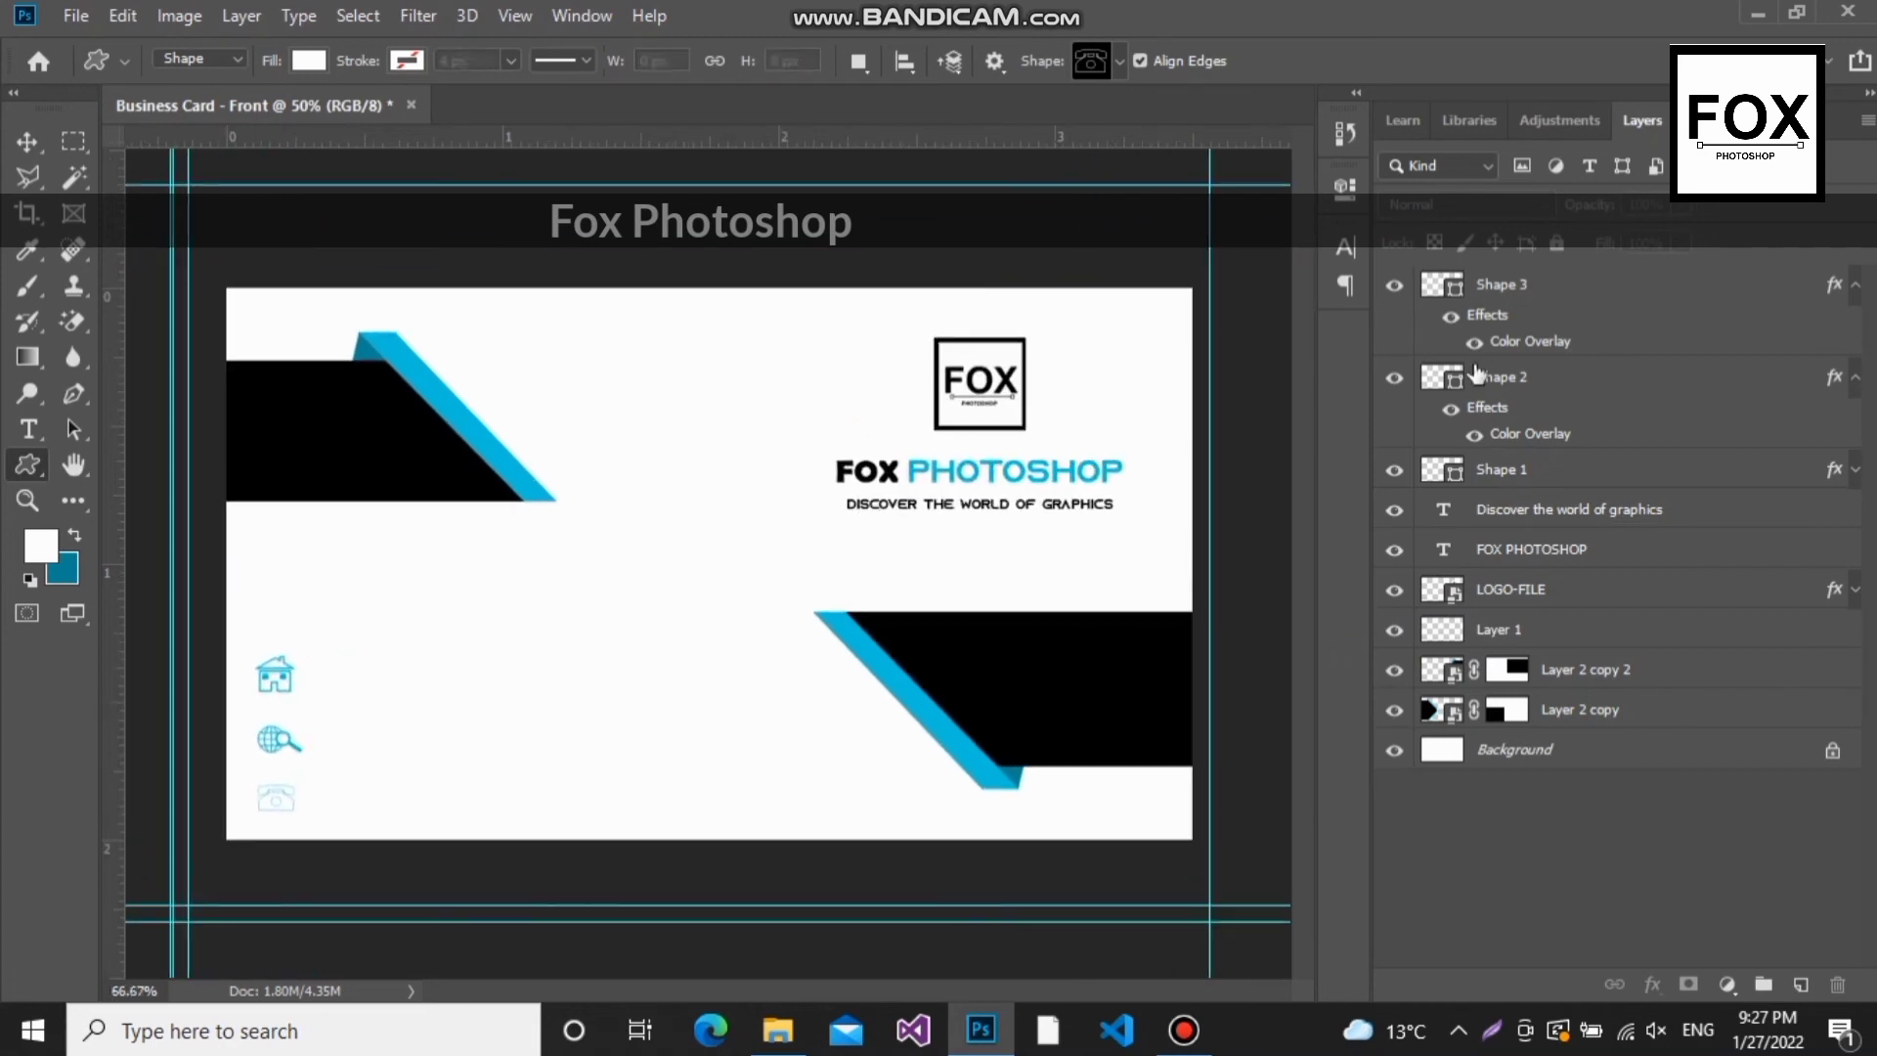
{"action": "key", "text": "ctrl+plus"}
{"action": "key", "text": "ctrl+plus"}
{"action": "key", "text": "ctrl+minus"}
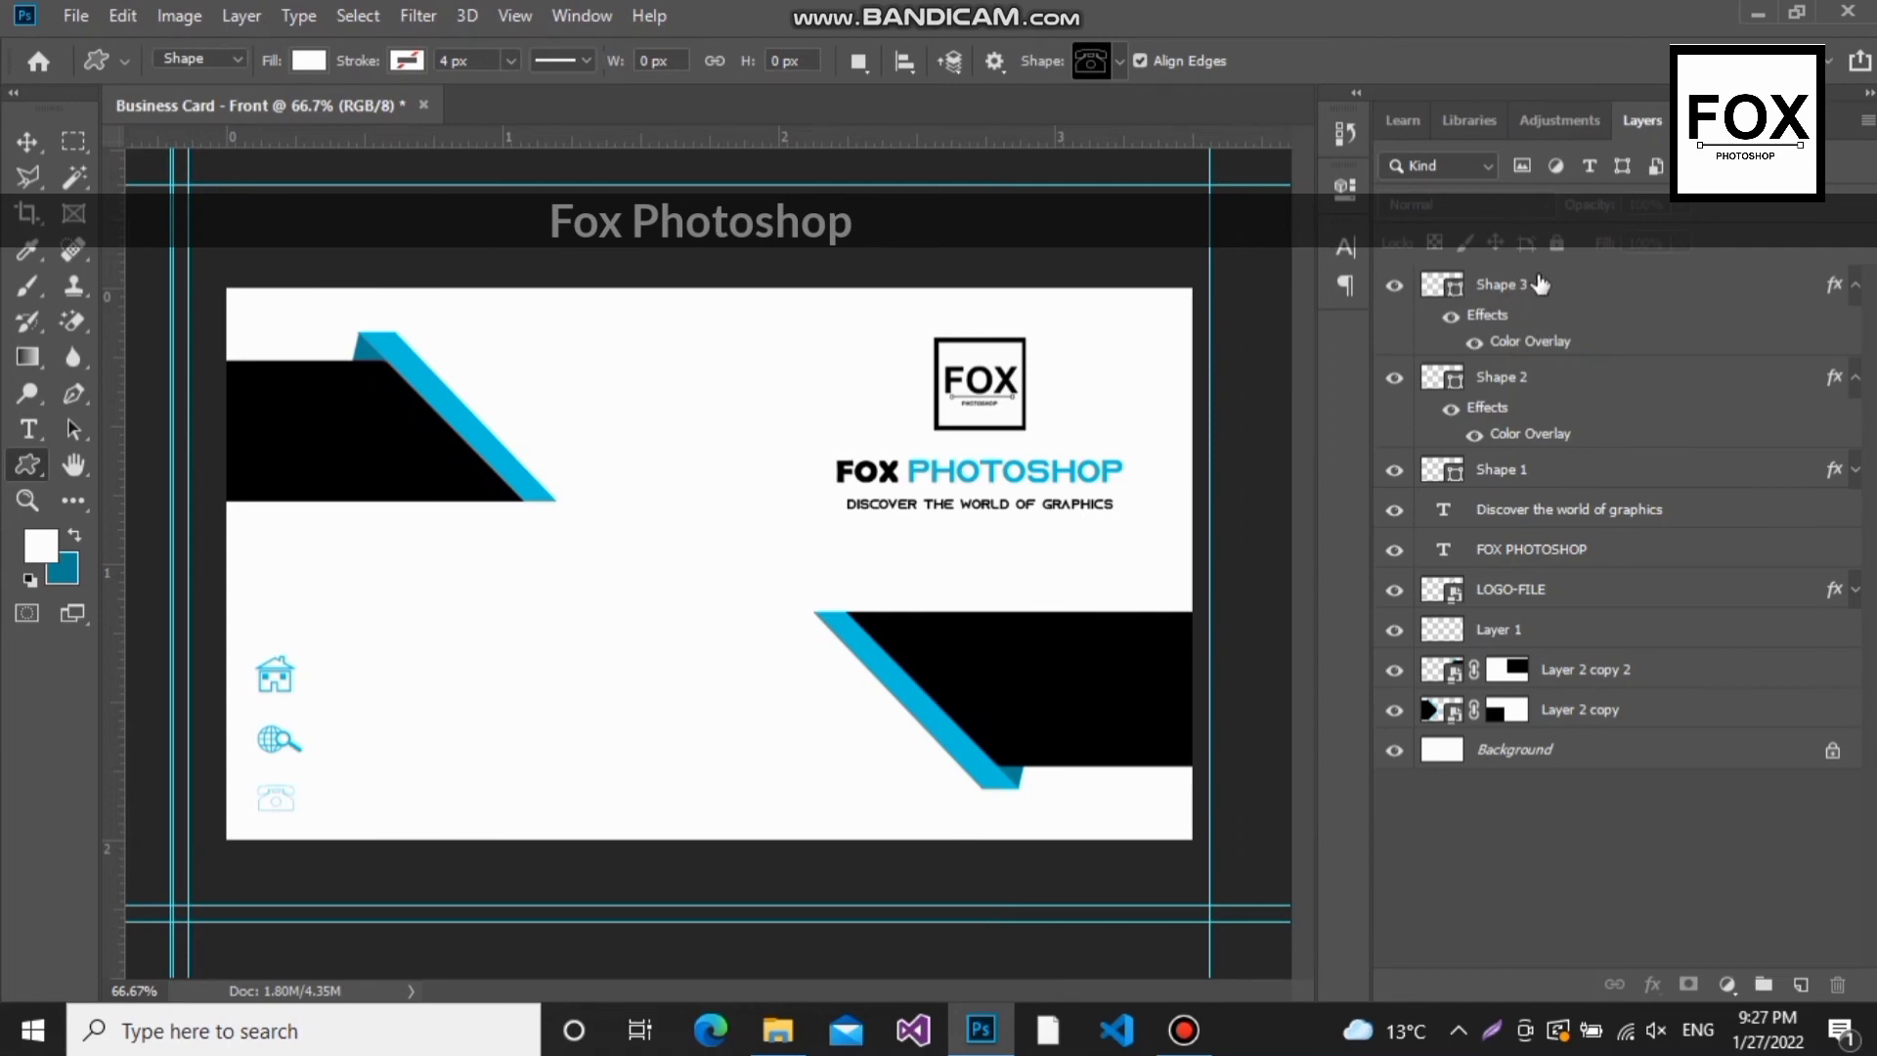
{"action": "left_click_drag", "start_coordinate": [1540, 285], "coordinate": [1838, 985]}
Step: Draw a solid telephone custom shape, about 40 × 28 px, on a new layer below the globe icon
{"action": "left_click", "coordinate": [1800, 985]}
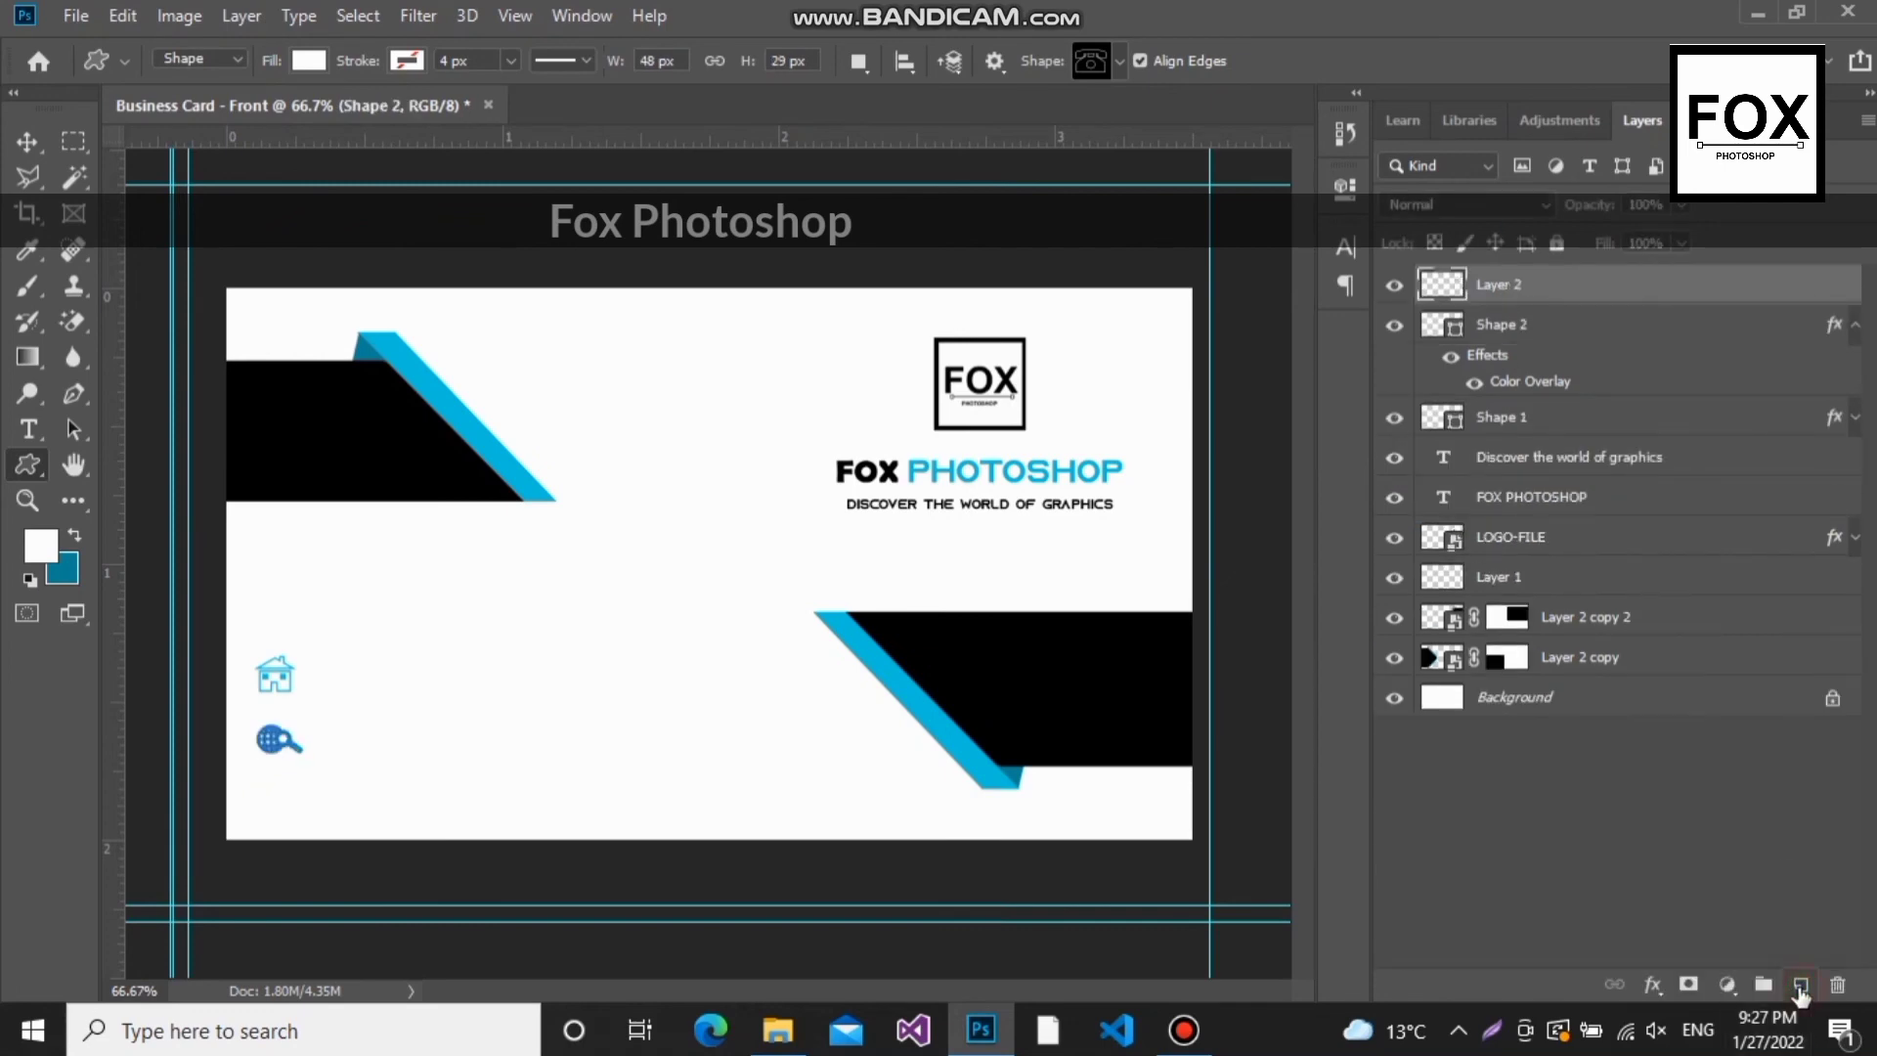
{"action": "left_click", "coordinate": [1087, 61]}
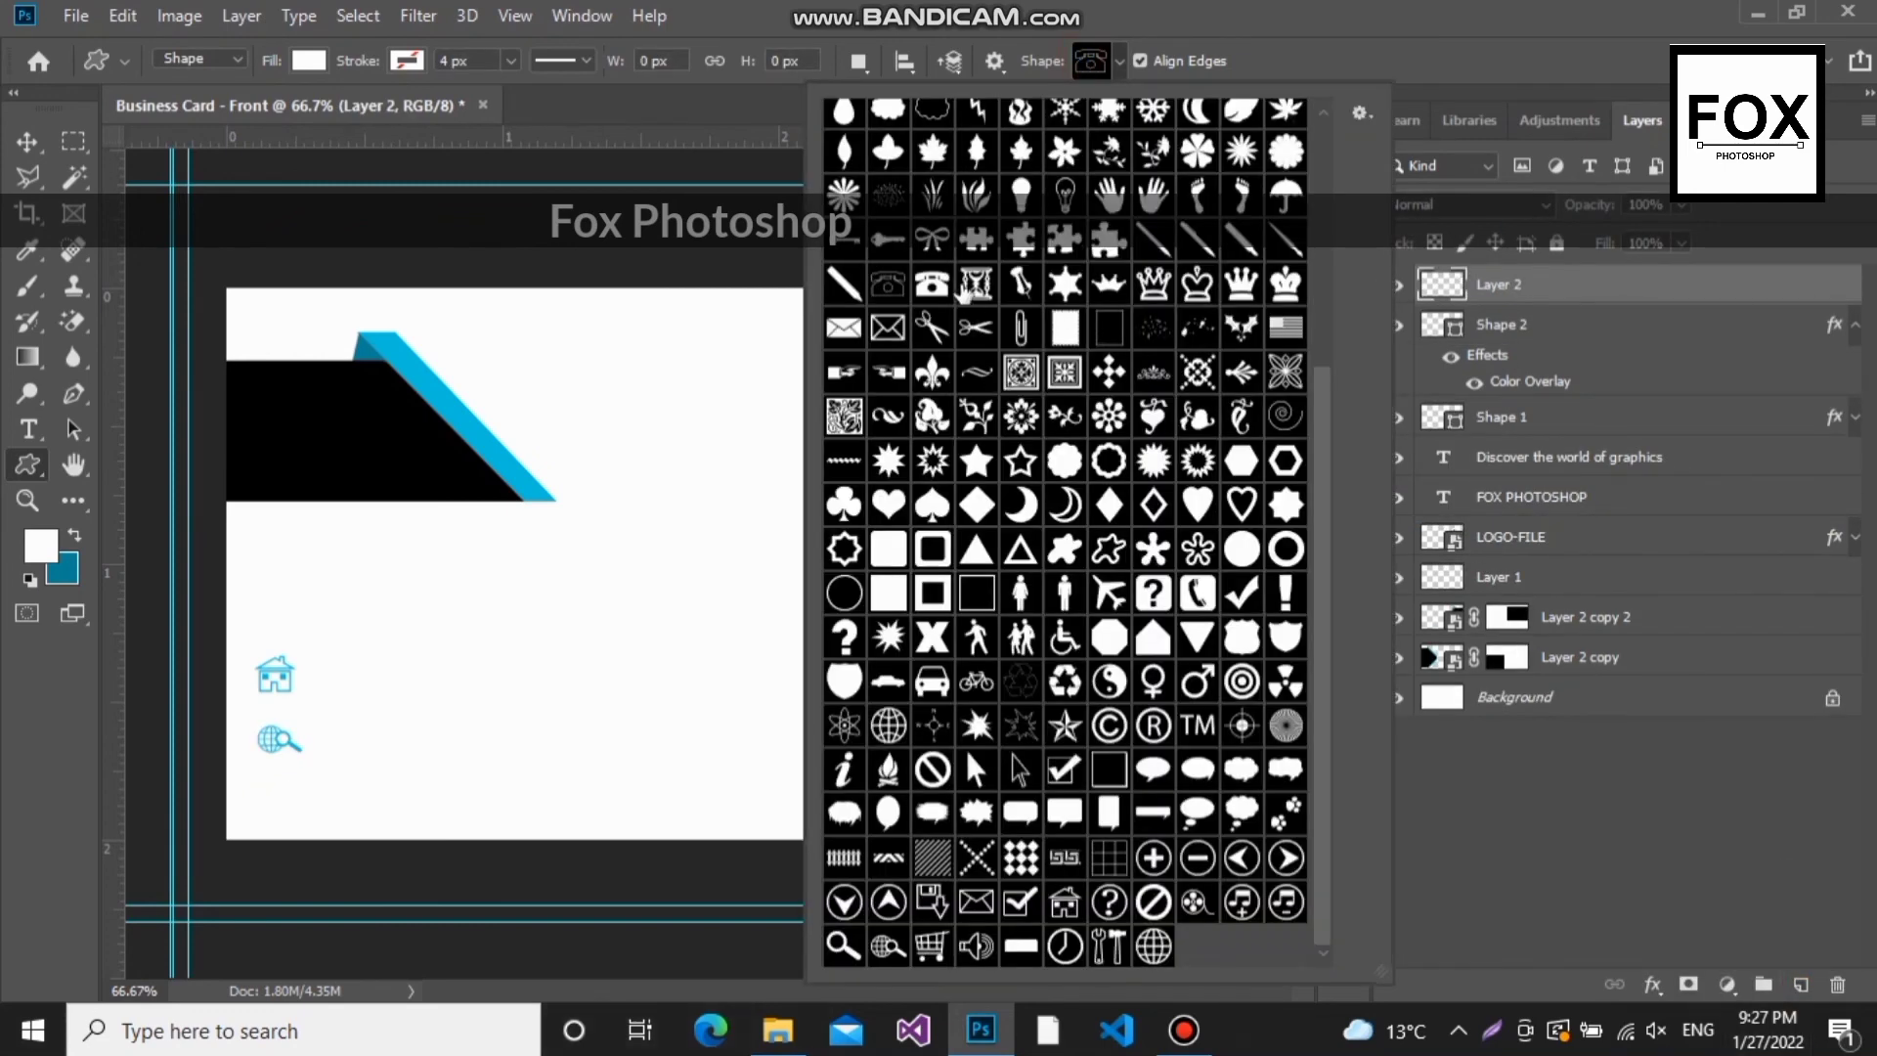
{"action": "left_click", "coordinate": [934, 286]}
{"action": "left_click_drag", "start_coordinate": [260, 779], "coordinate": [288, 815]}
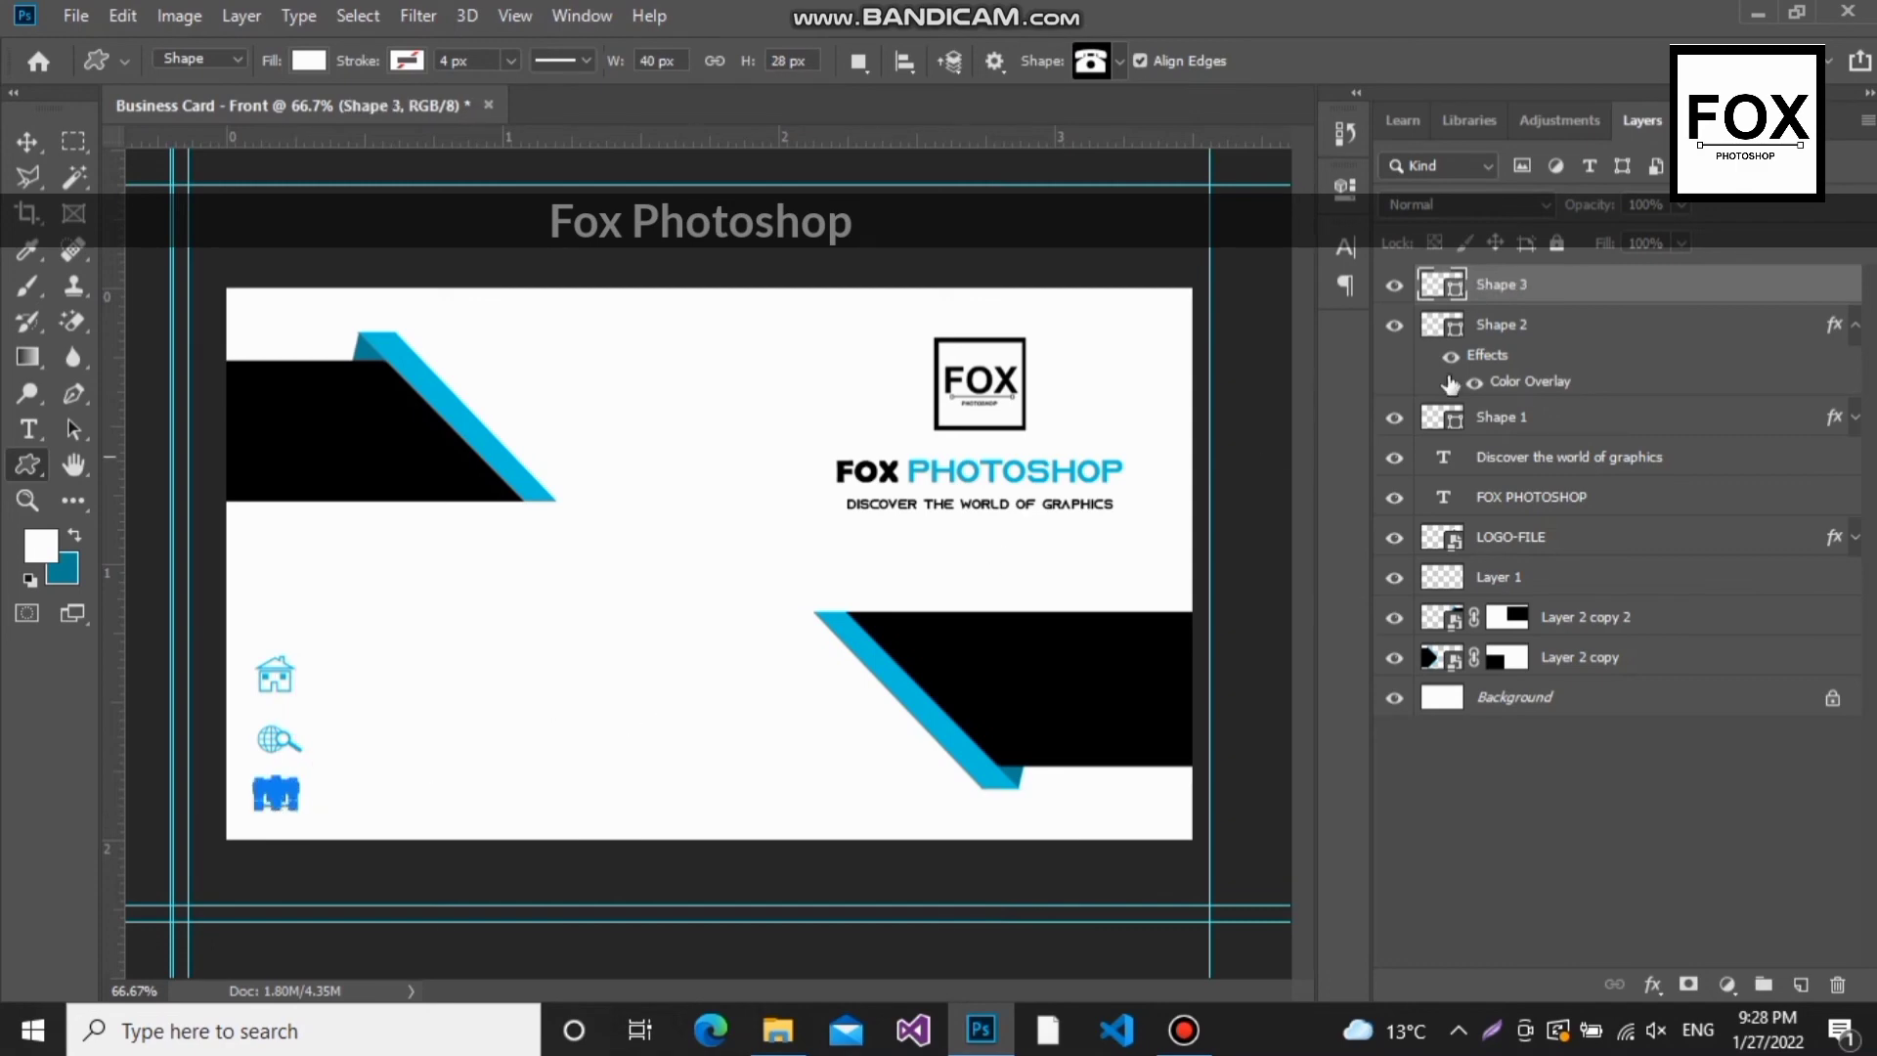
Step: Paste the copied blue overlay style onto the solid telephone icon
{"action": "right_click", "coordinate": [1583, 287]}
{"action": "left_click", "coordinate": [1315, 653]}
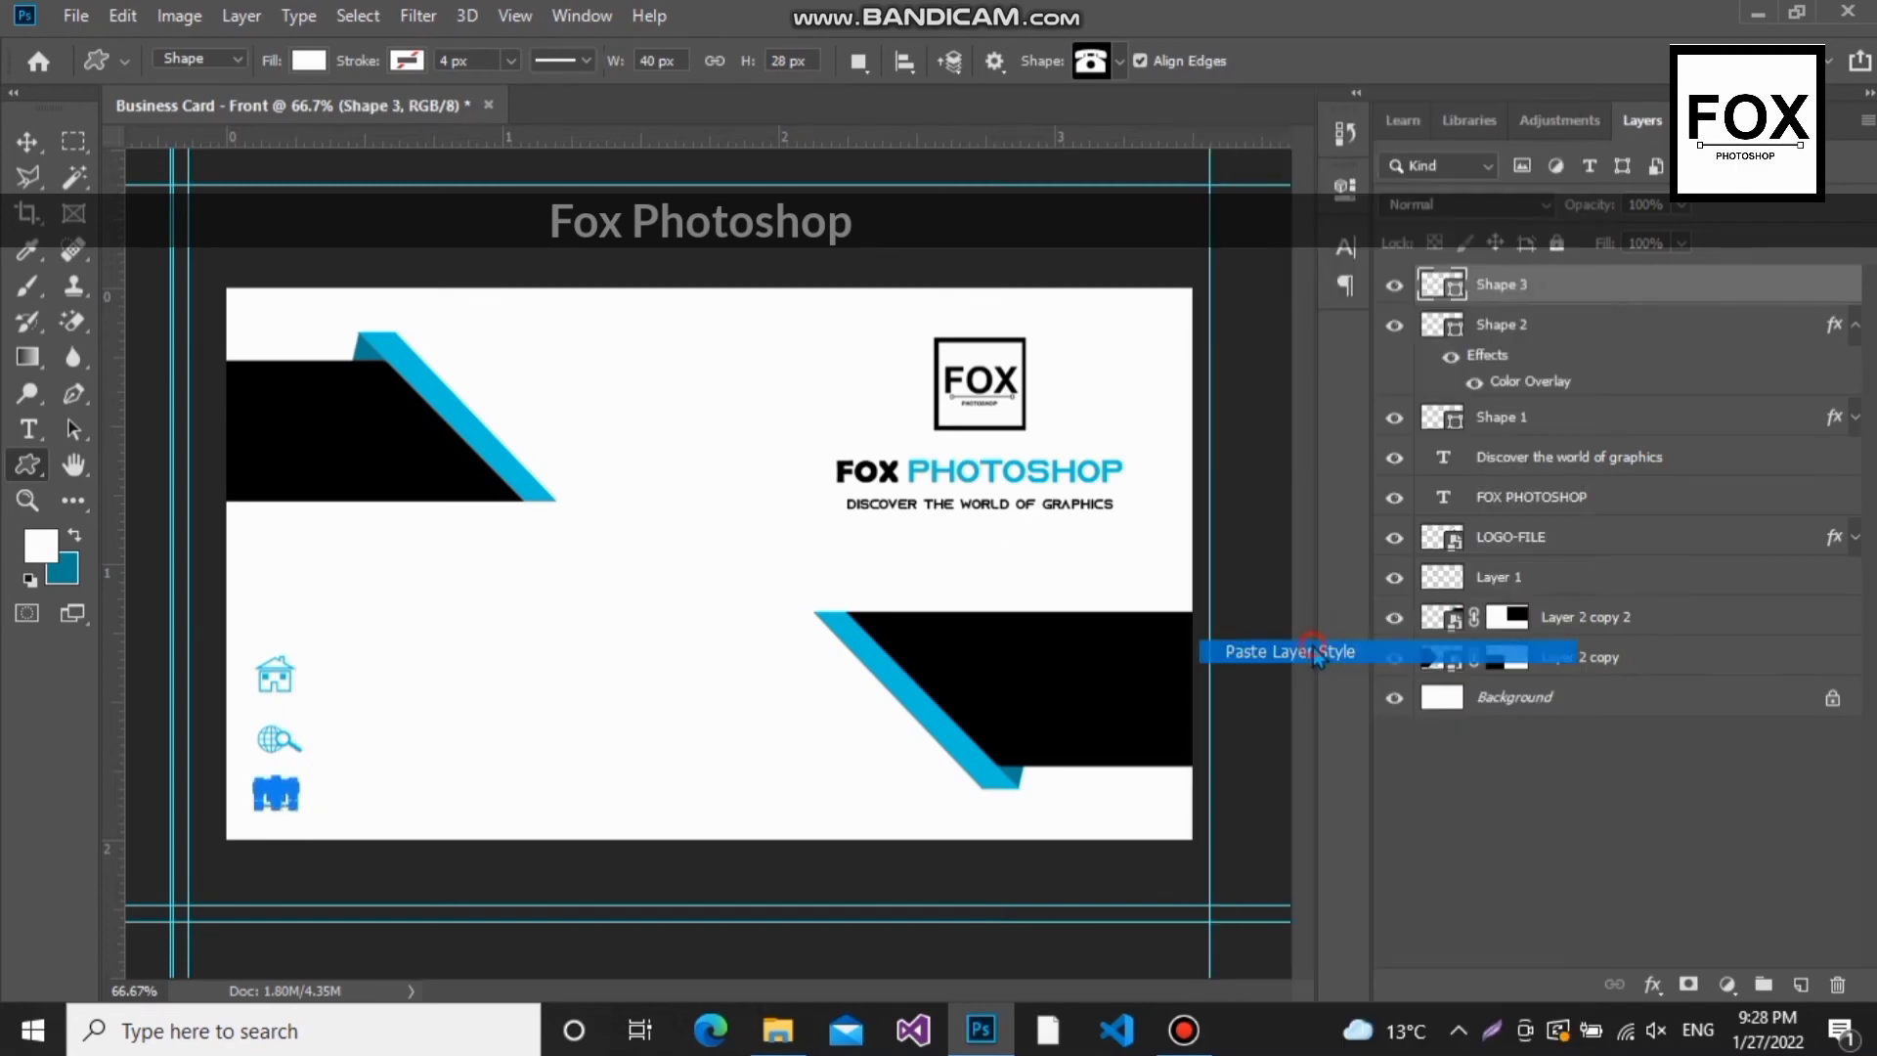
{"action": "left_click", "coordinate": [1638, 929]}
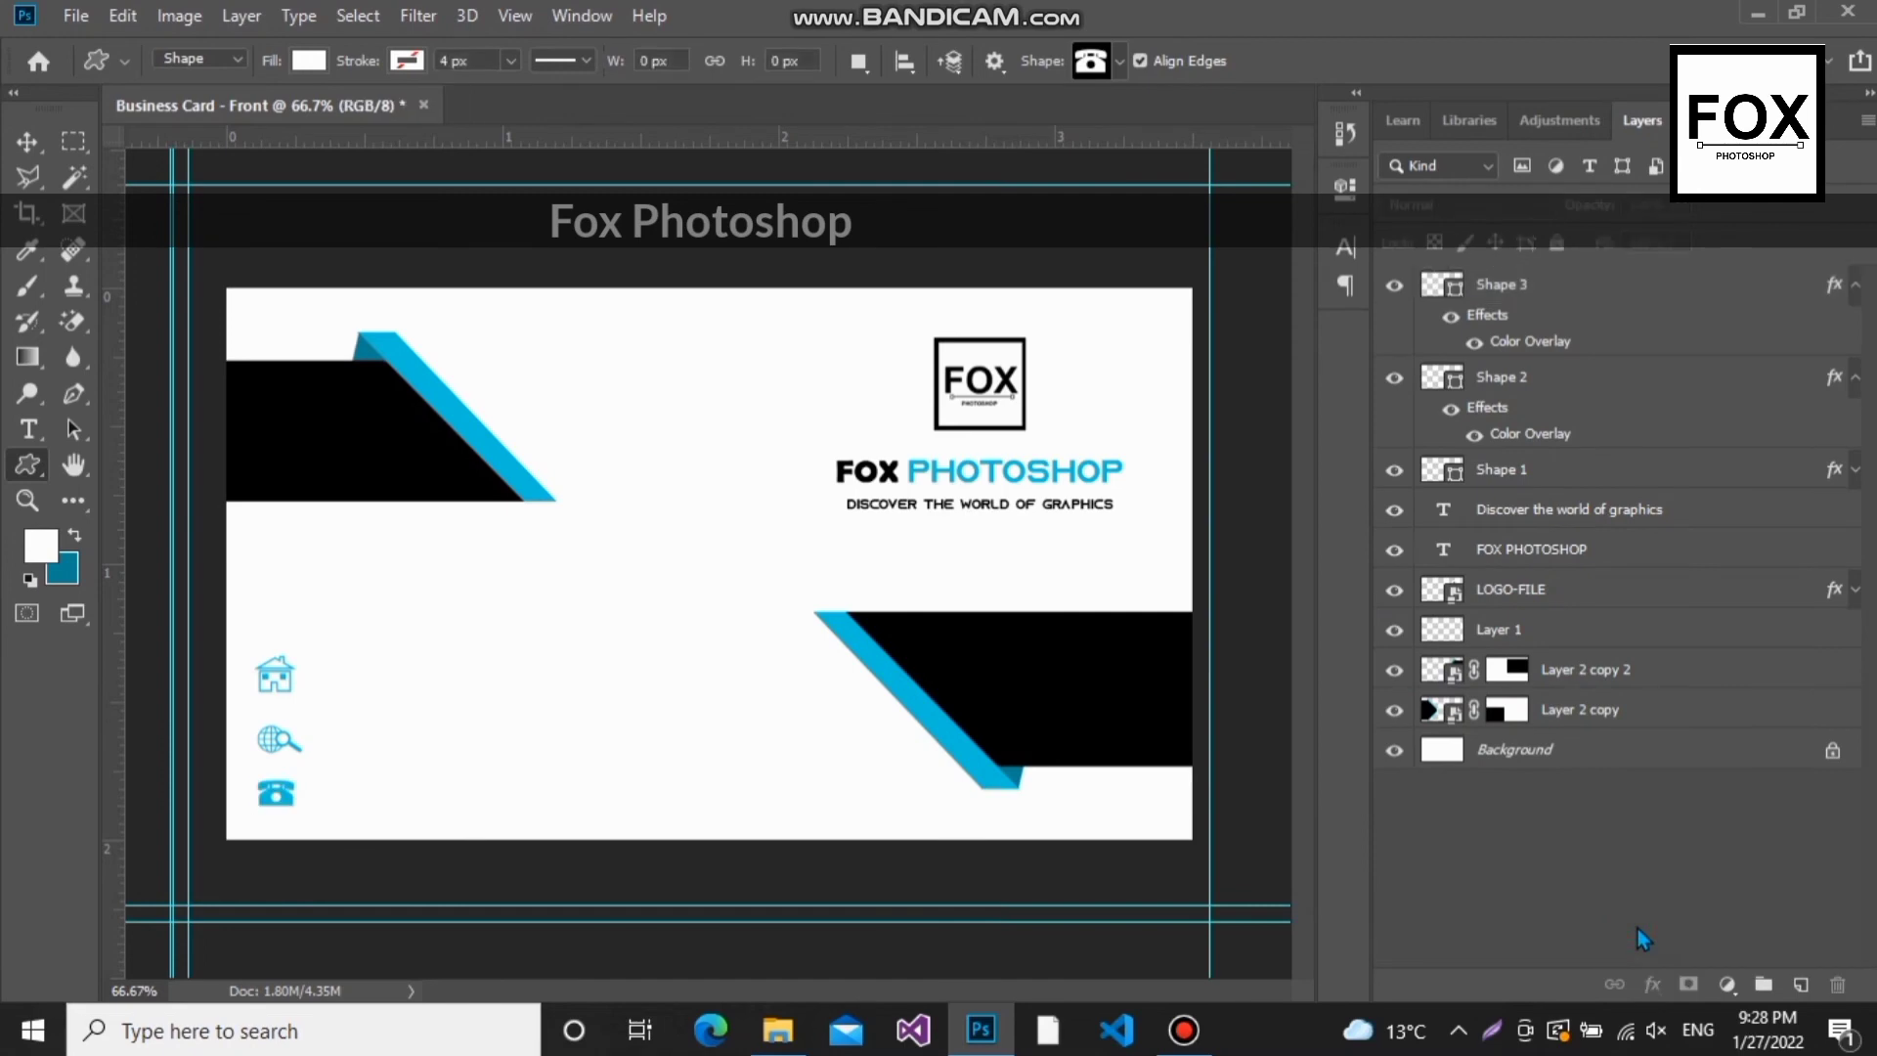
Step: Add a new layer above the telephone icon and choose the Type tool for a new line of text
{"action": "left_click", "coordinate": [1682, 290]}
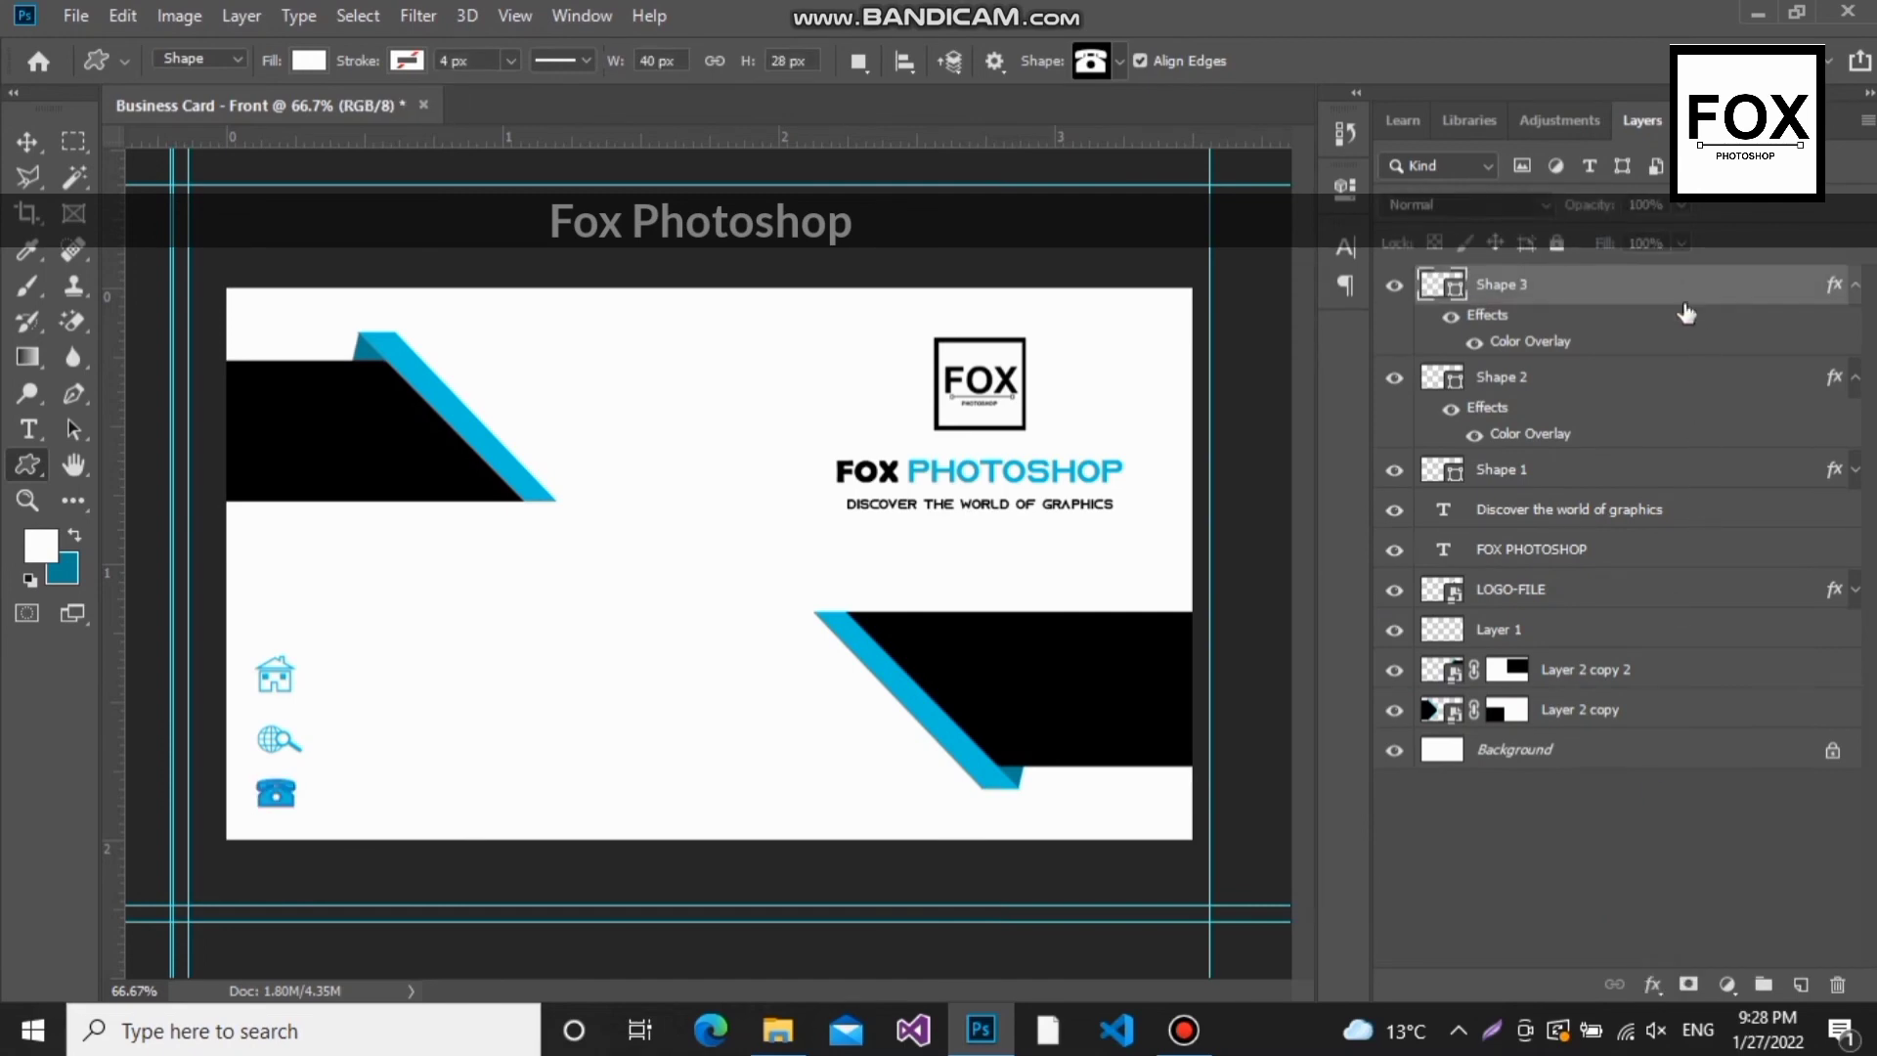
{"action": "left_click", "coordinate": [1801, 986]}
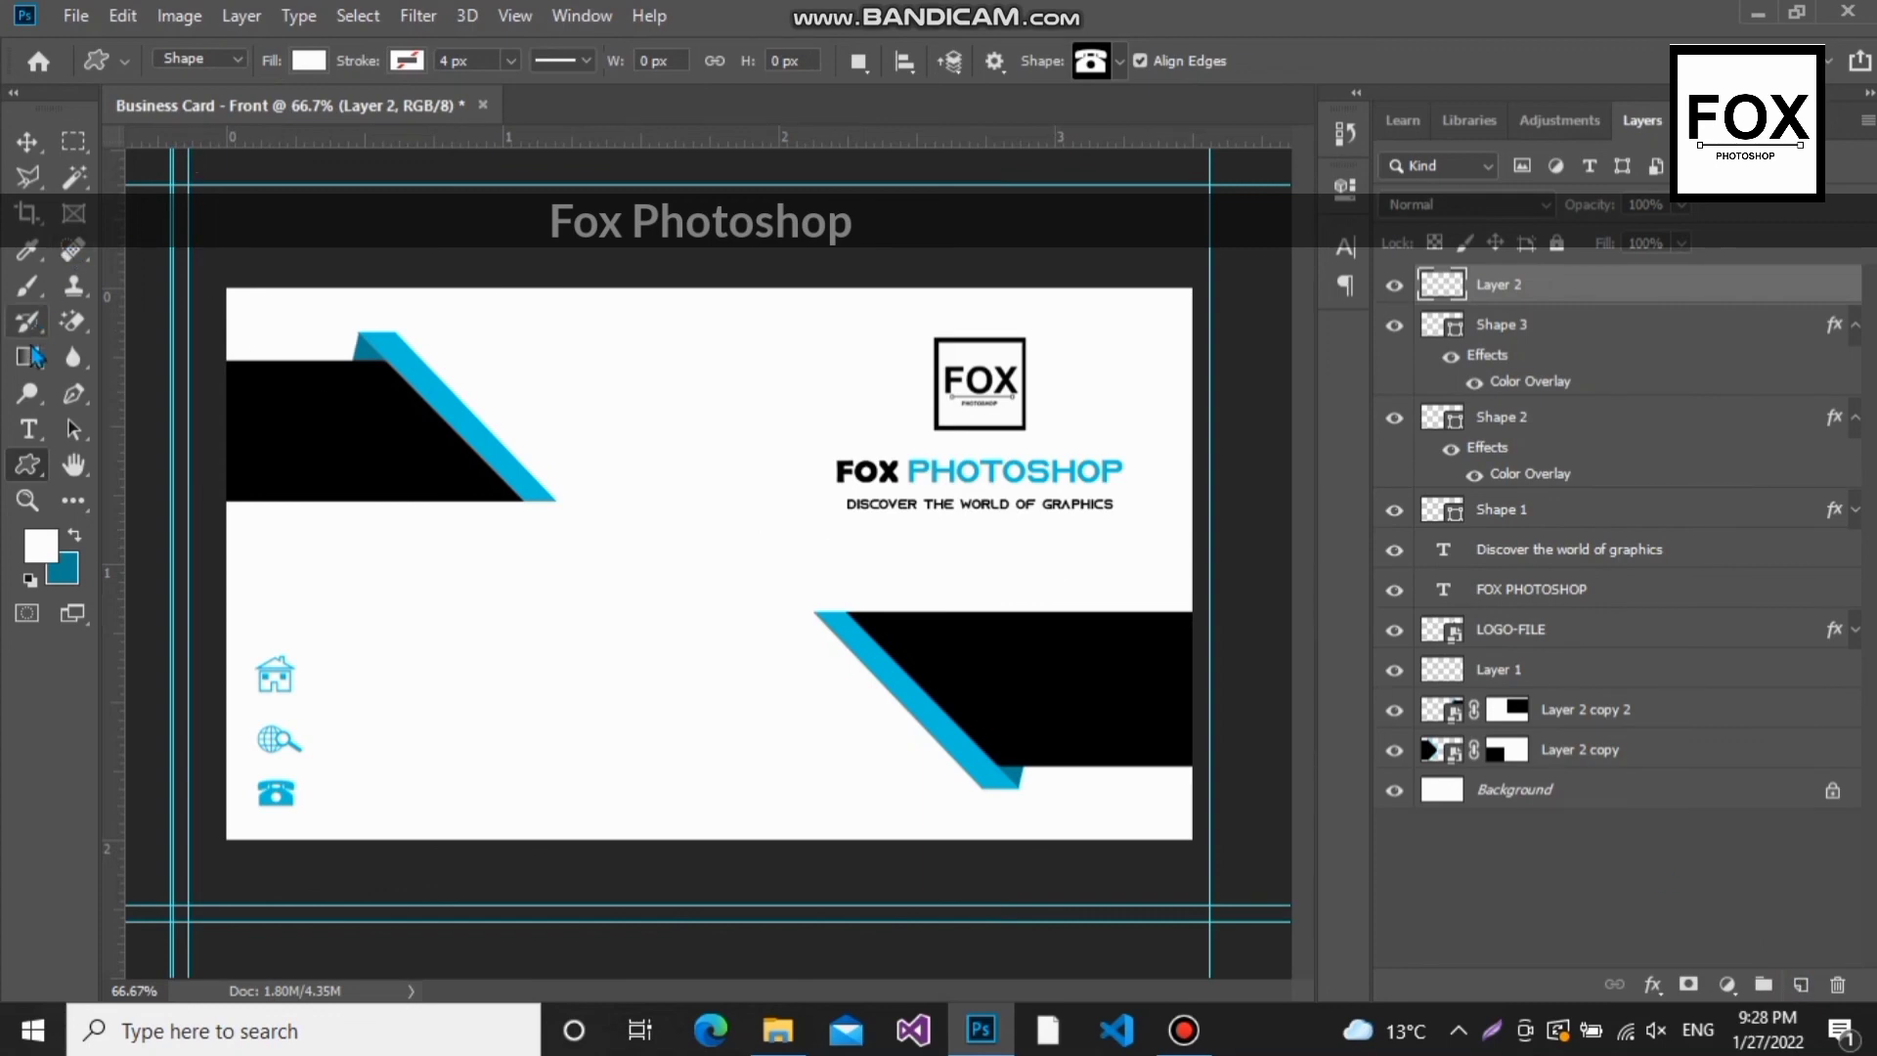
{"action": "left_click", "coordinate": [28, 429]}
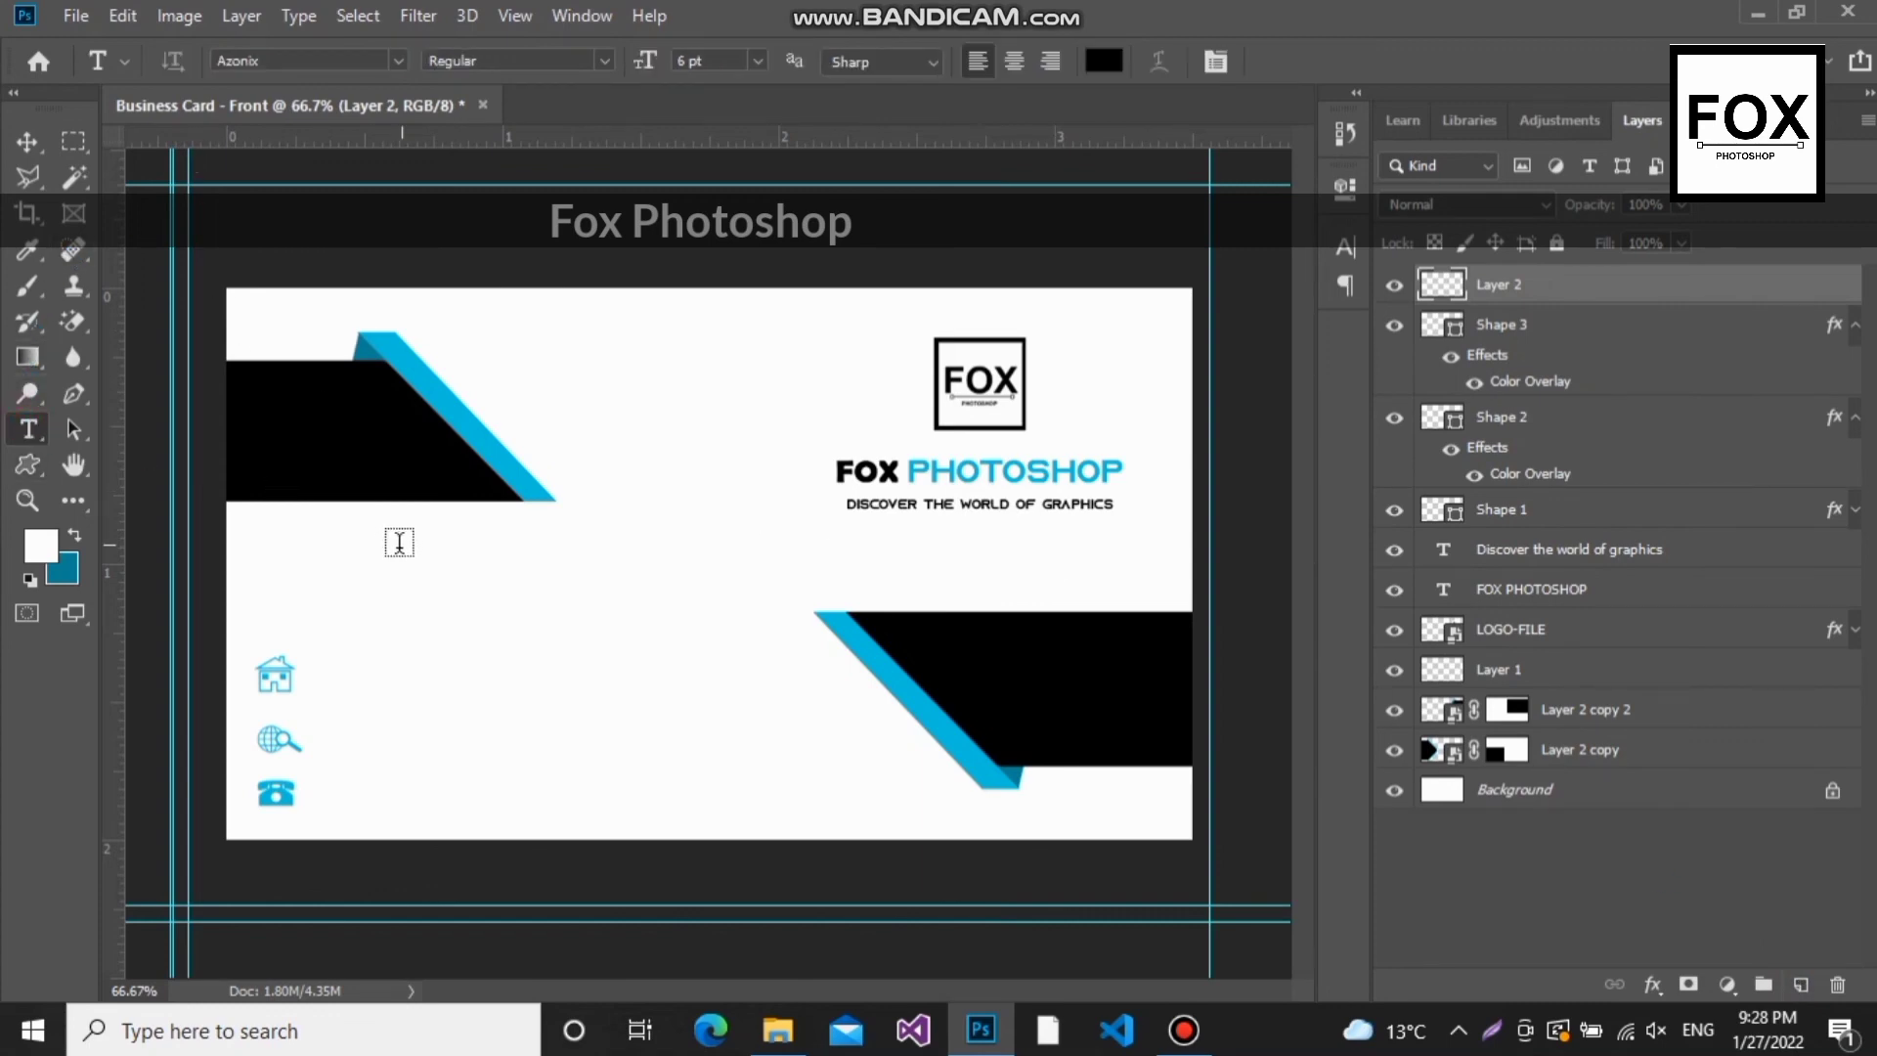